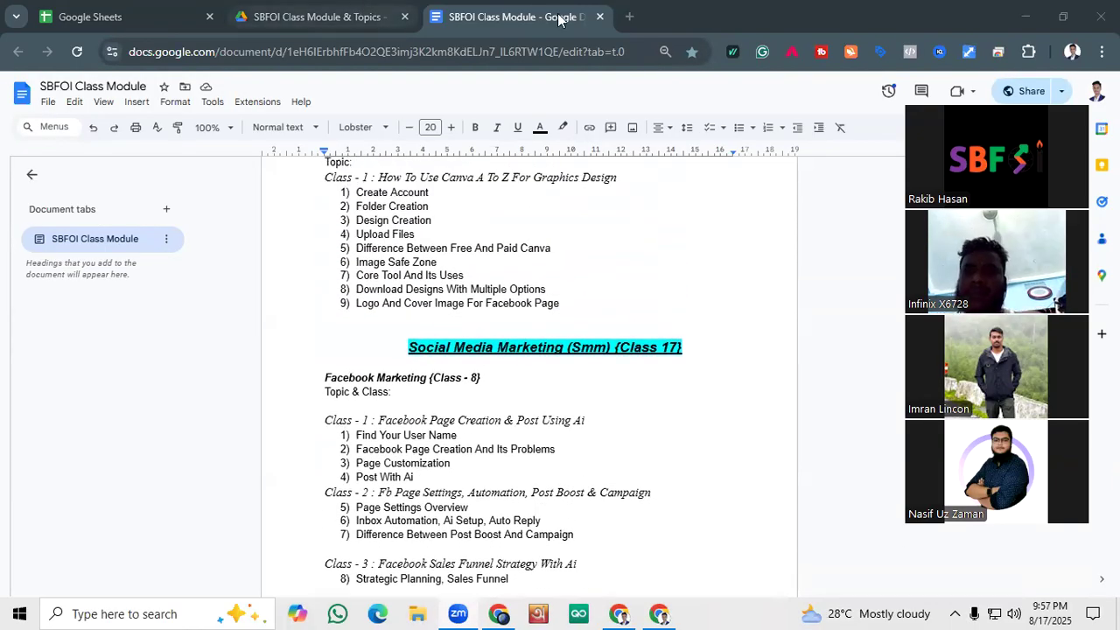
Close the SBFOI Class Module document, leaving a blank tab, and switch to the Facebook browser window to close its Meta Business Suite tab
click(630, 16)
click(600, 16)
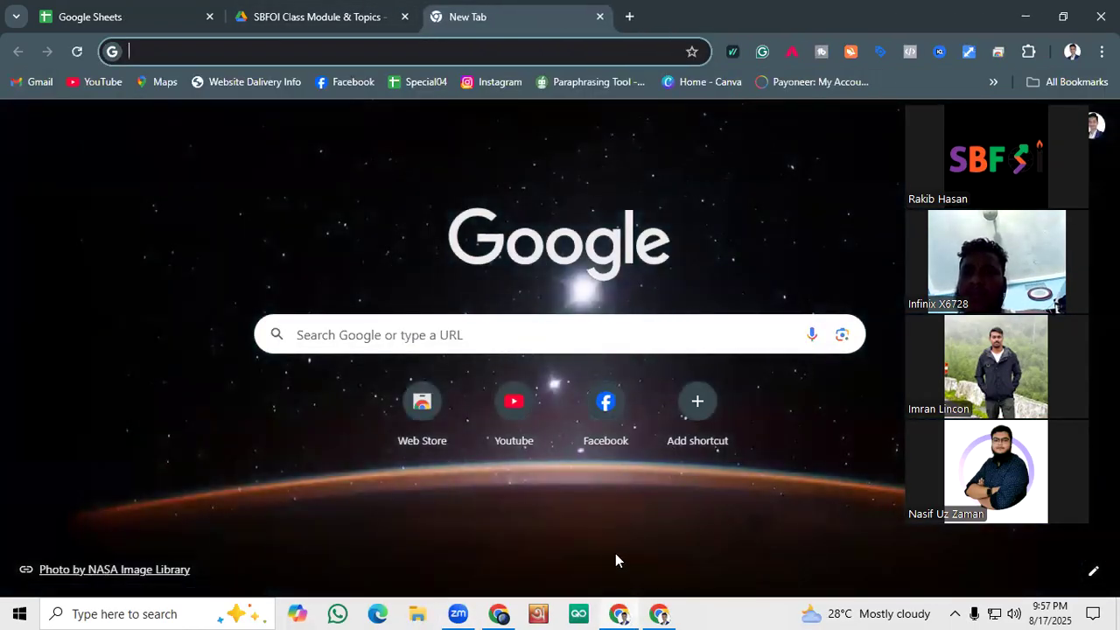
click(519, 610)
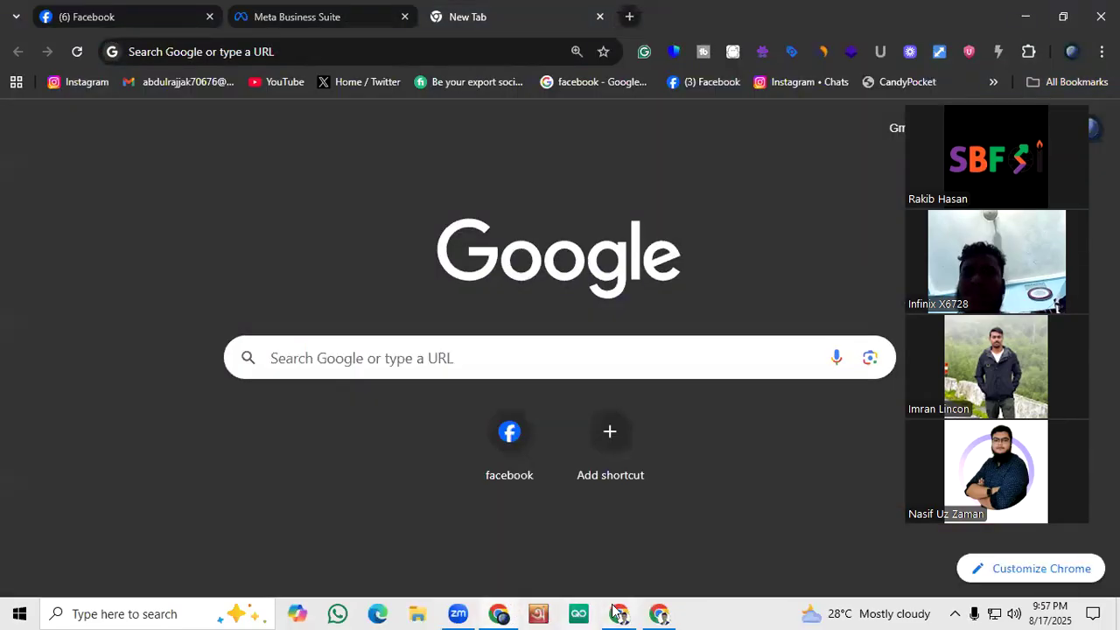
click(162, 9)
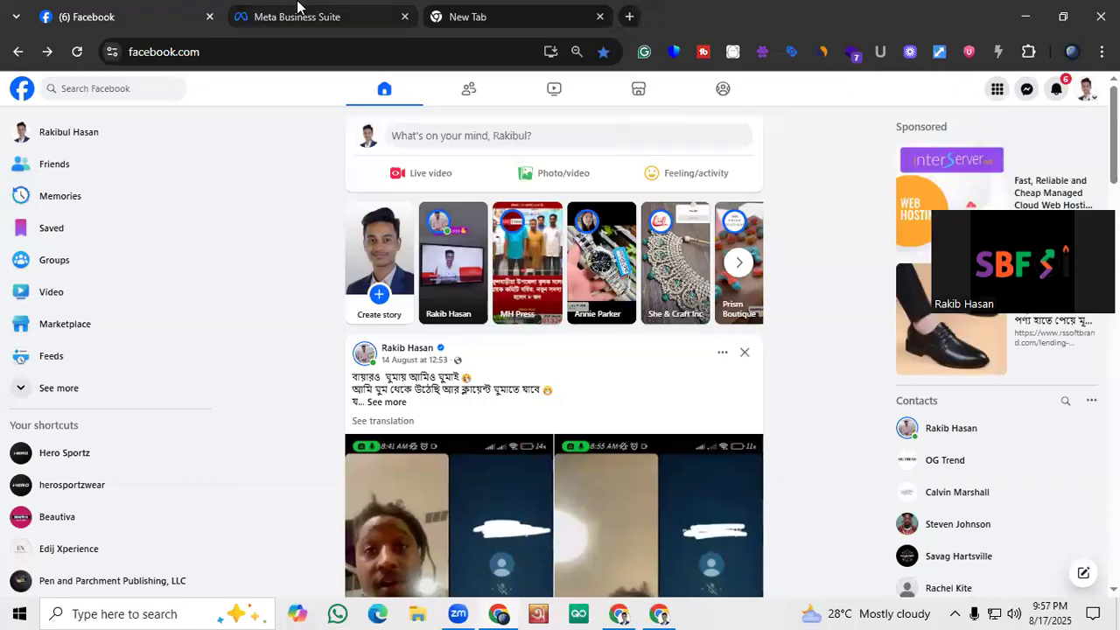
click(404, 15)
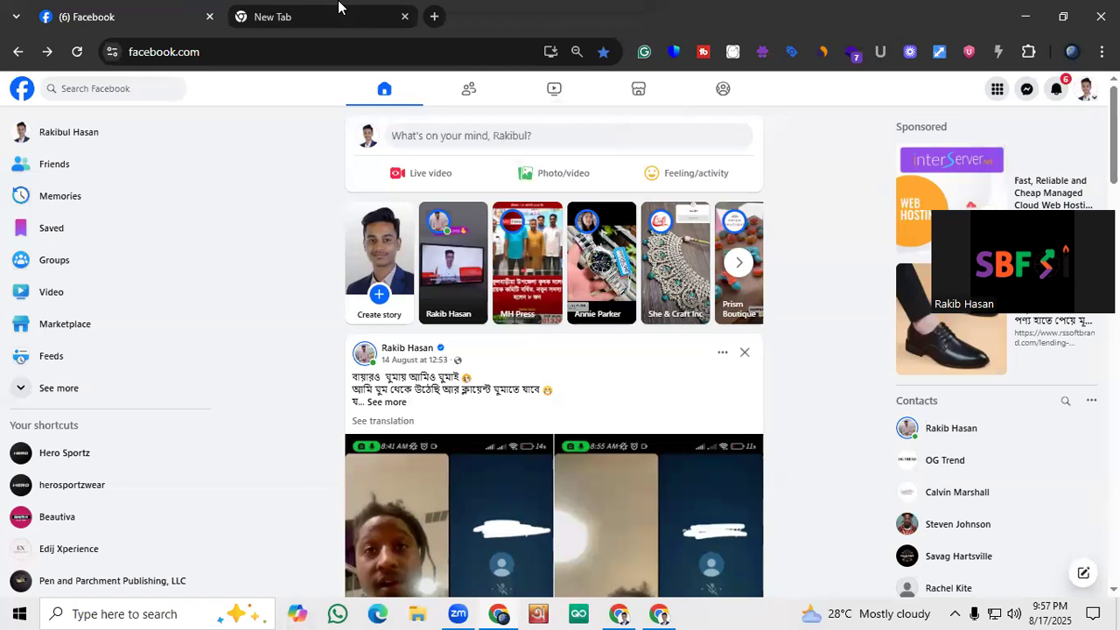
Search Google for "business name generator" in the blank tab beside Facebook and open the Namelix website
click(339, 7)
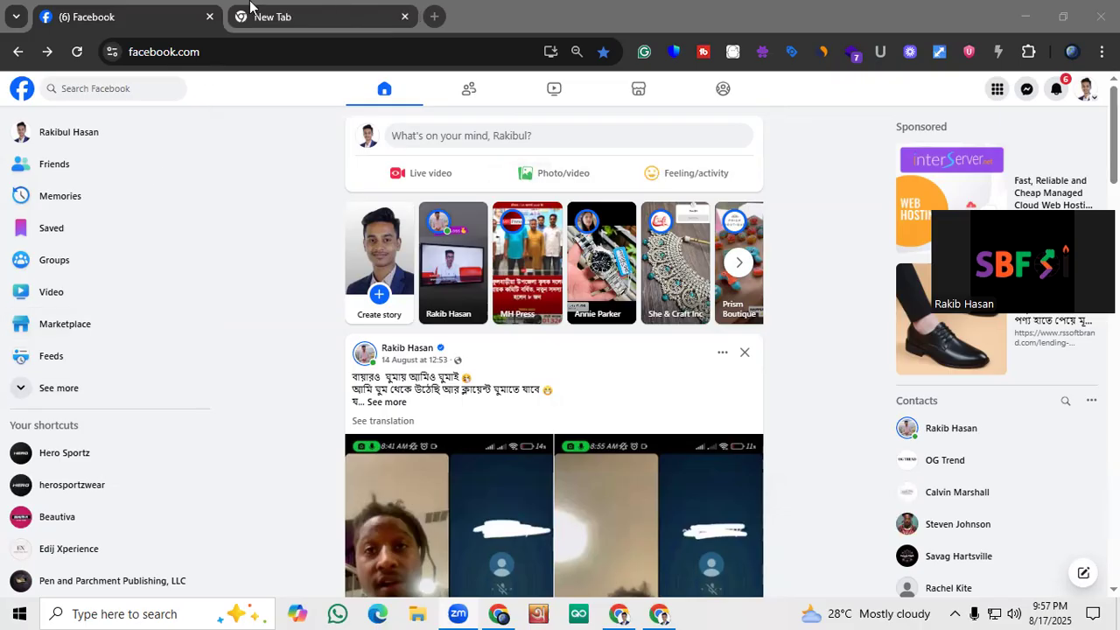
mouse_move(250, 7)
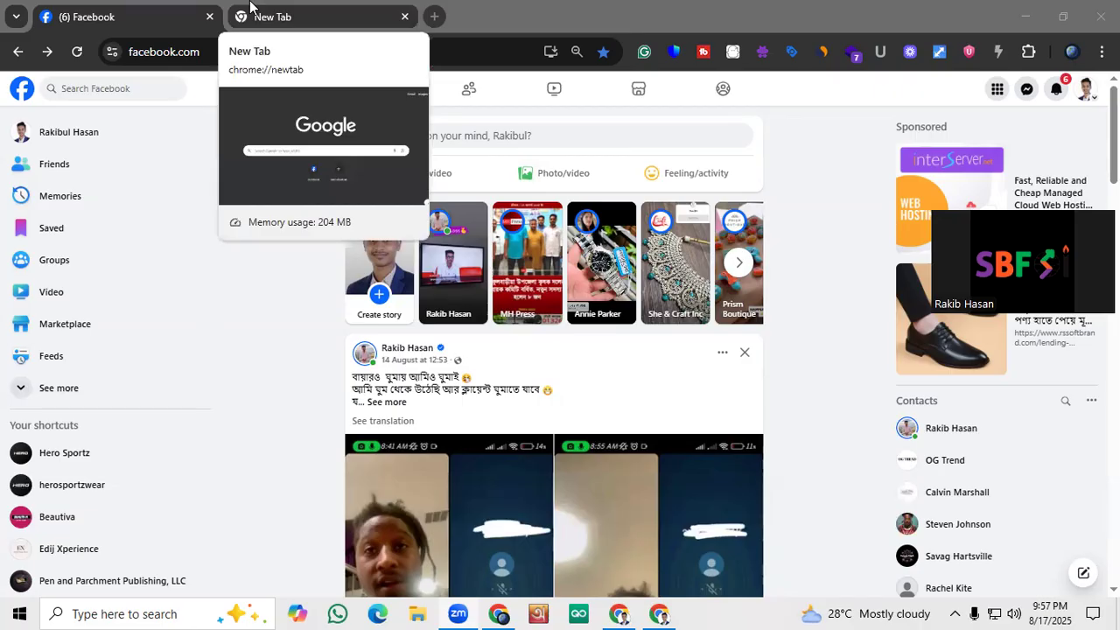
click(251, 9)
click(250, 44)
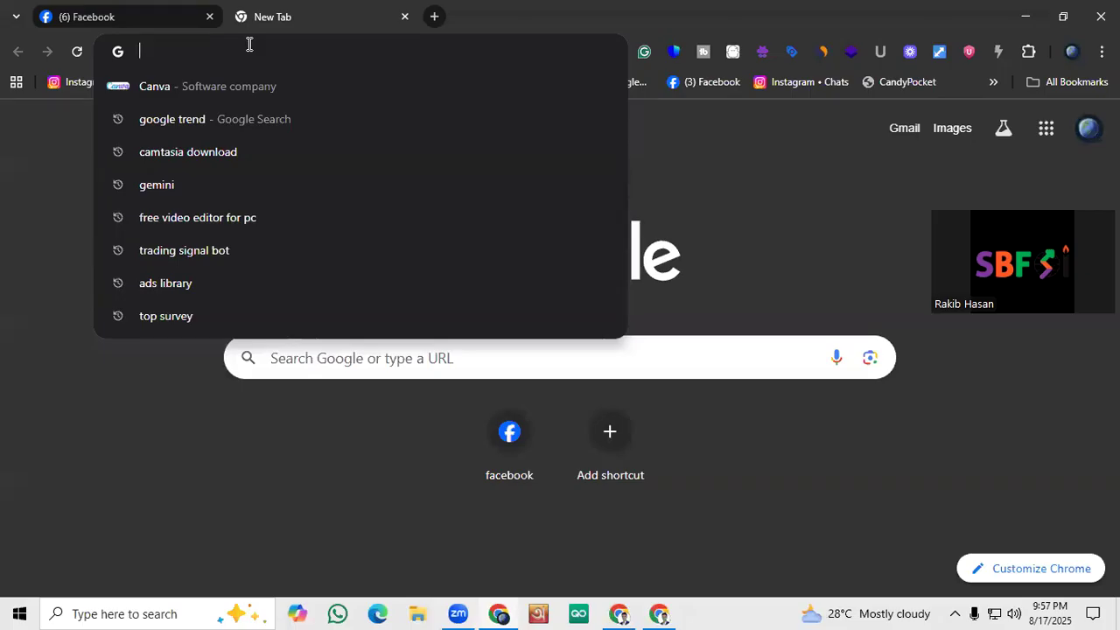
text(Business )
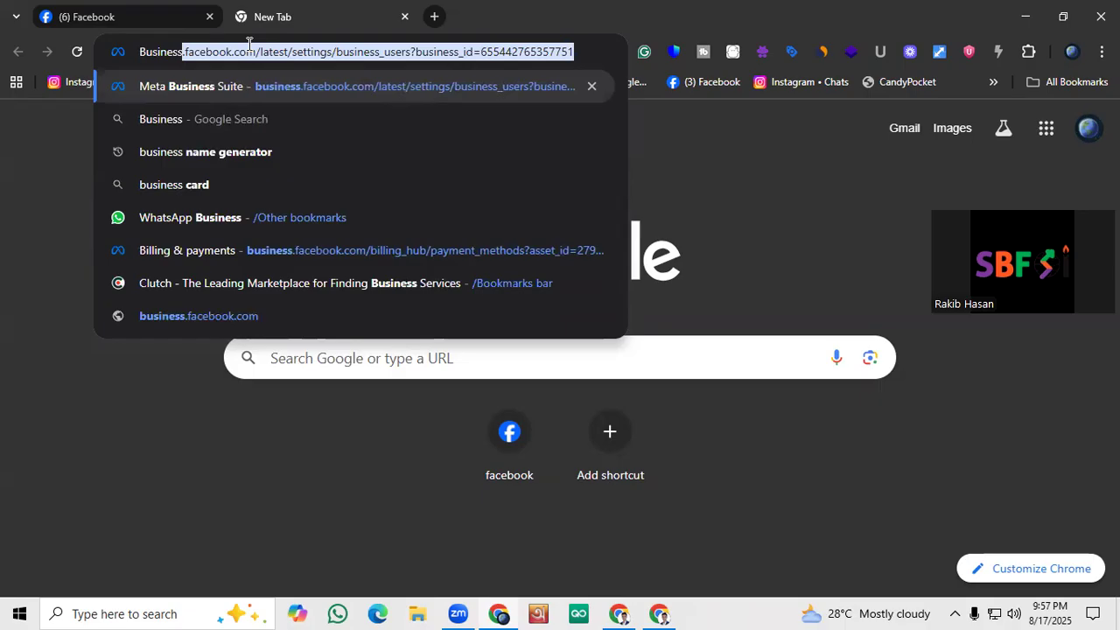
text(Name)
key(Return)
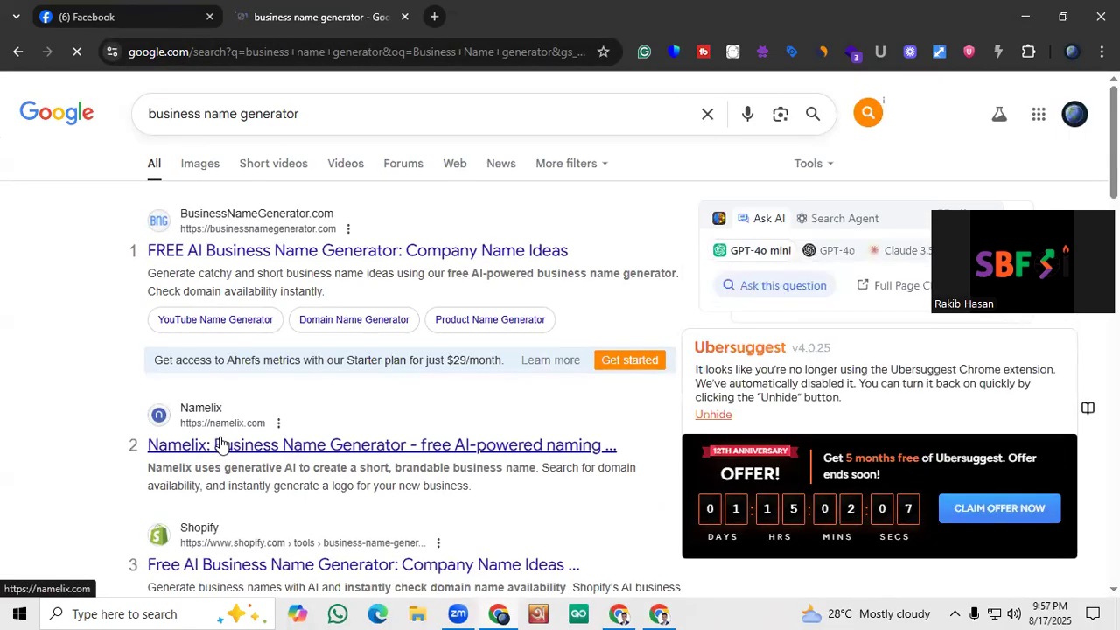
click(221, 445)
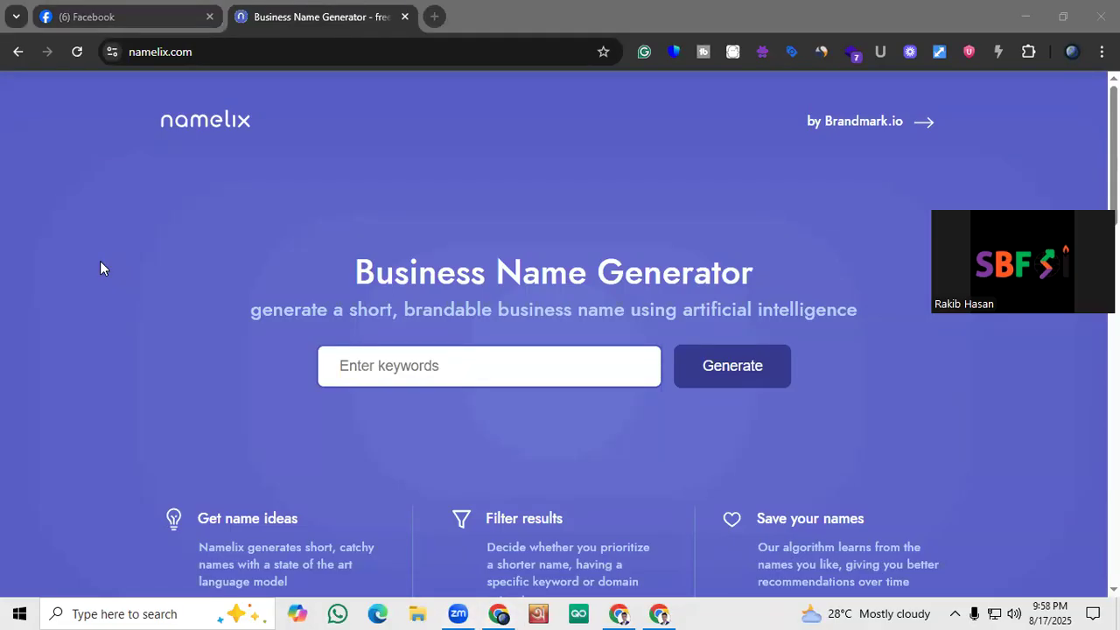
Submit "Organic Food" as the keywords for the Namelix business name generator
click(540, 350)
scroll(554, 302, down, 1)
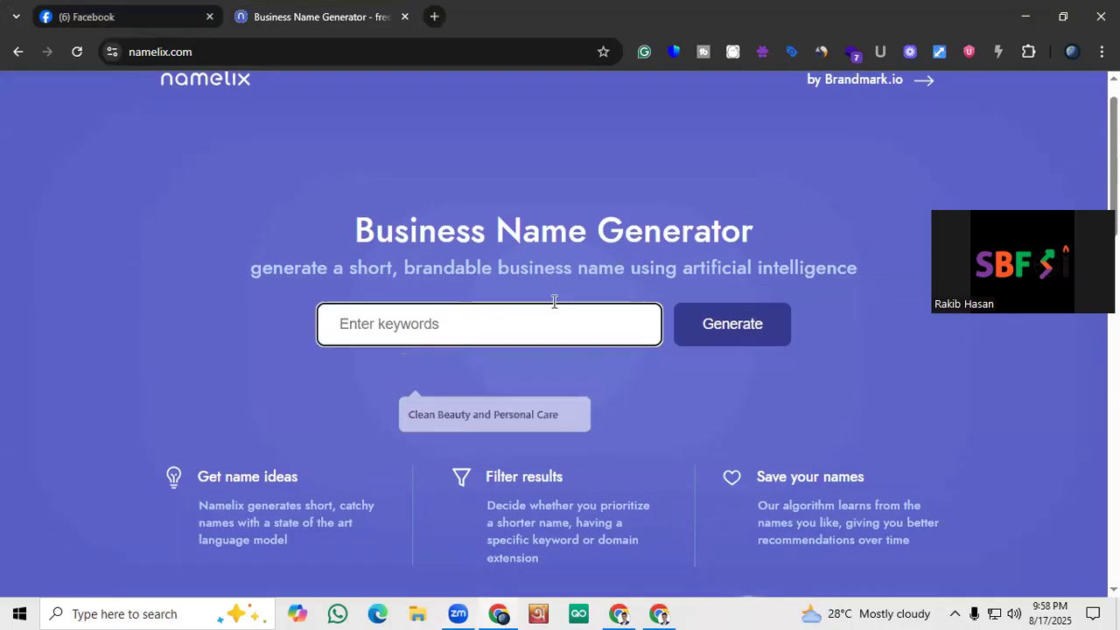
scroll(552, 289, up, 1)
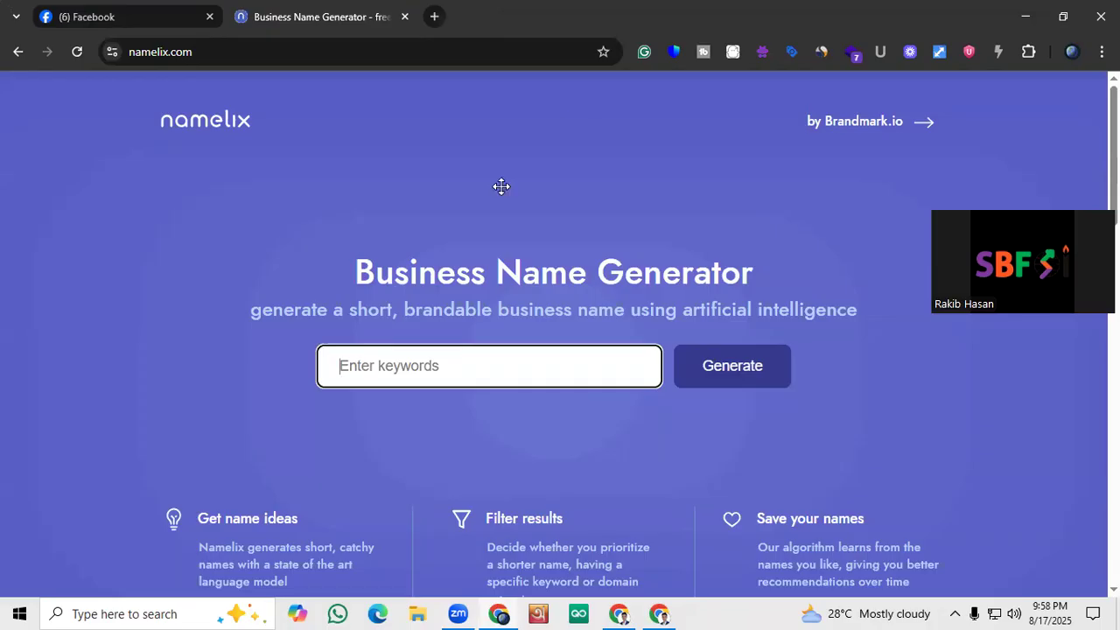
click(457, 373)
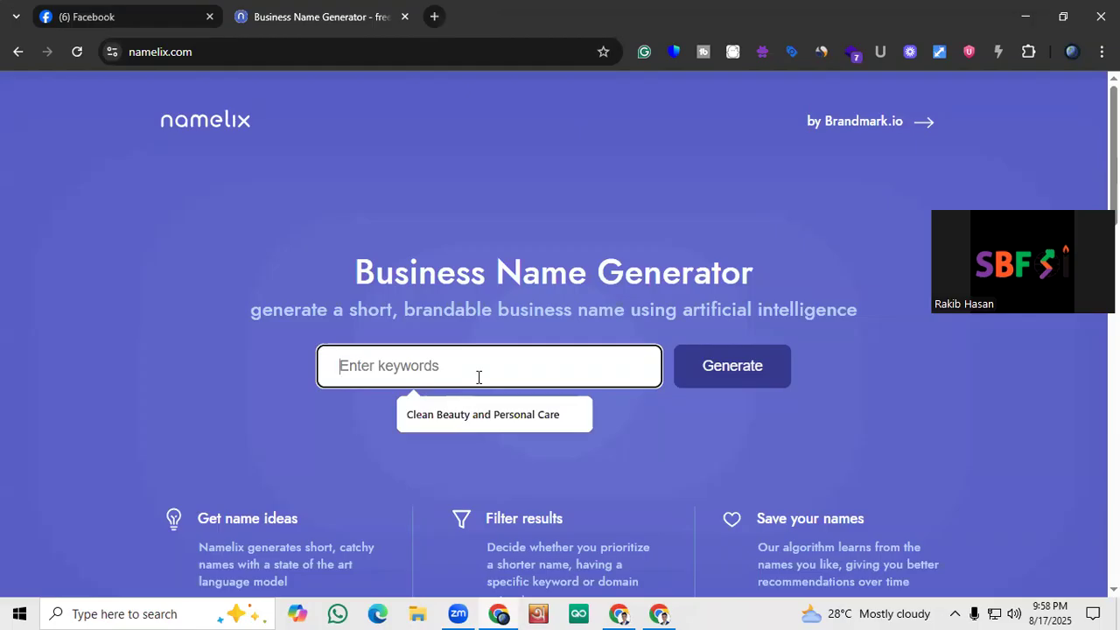
text(F)
key(BackSpace)
text(oRG)
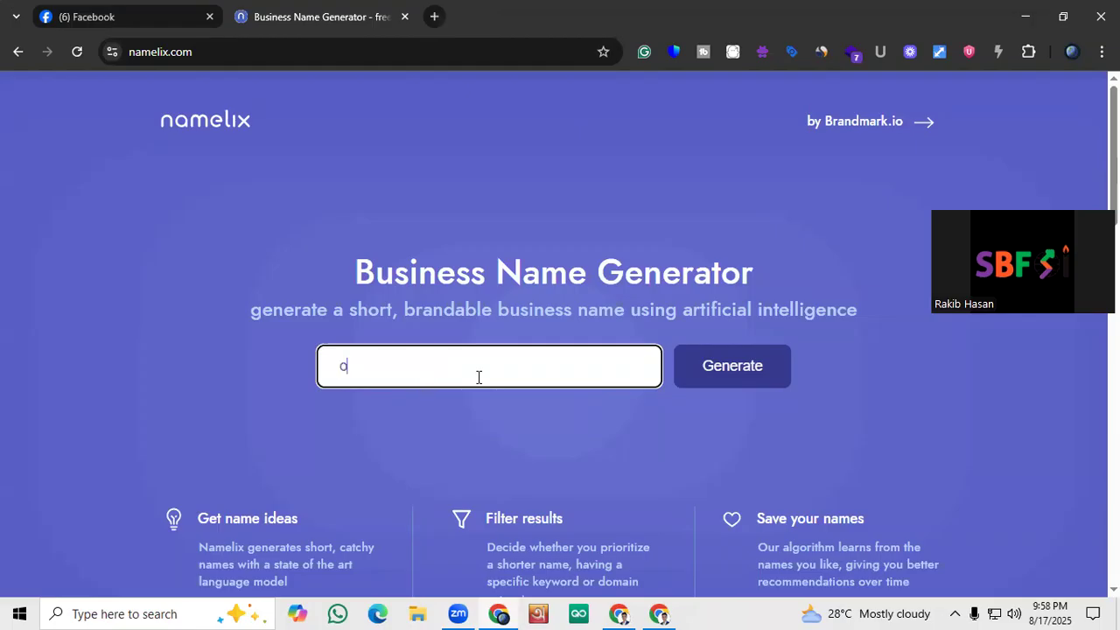
key(BackSpace)
key(BackSpace)
key(BackSpace)
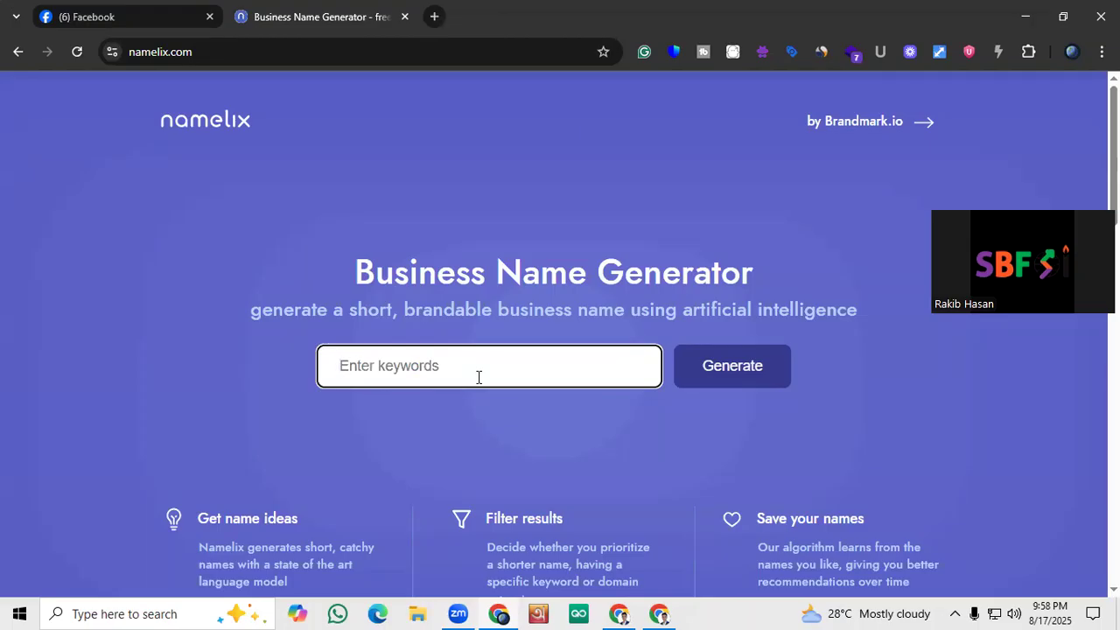
text(Organ)
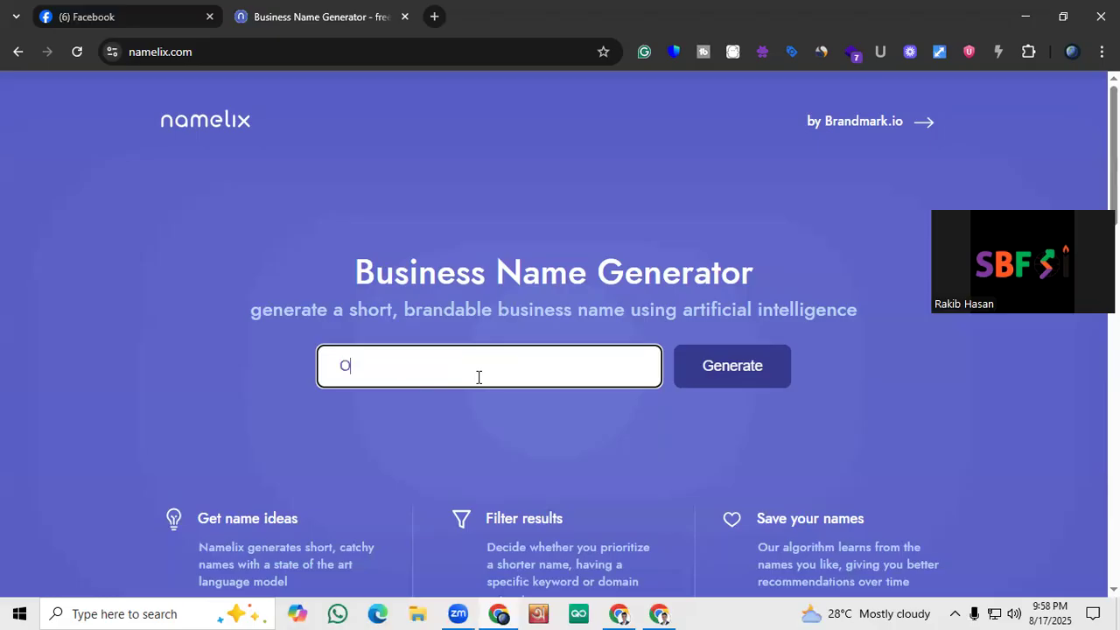
text(ic Food)
key(Return)
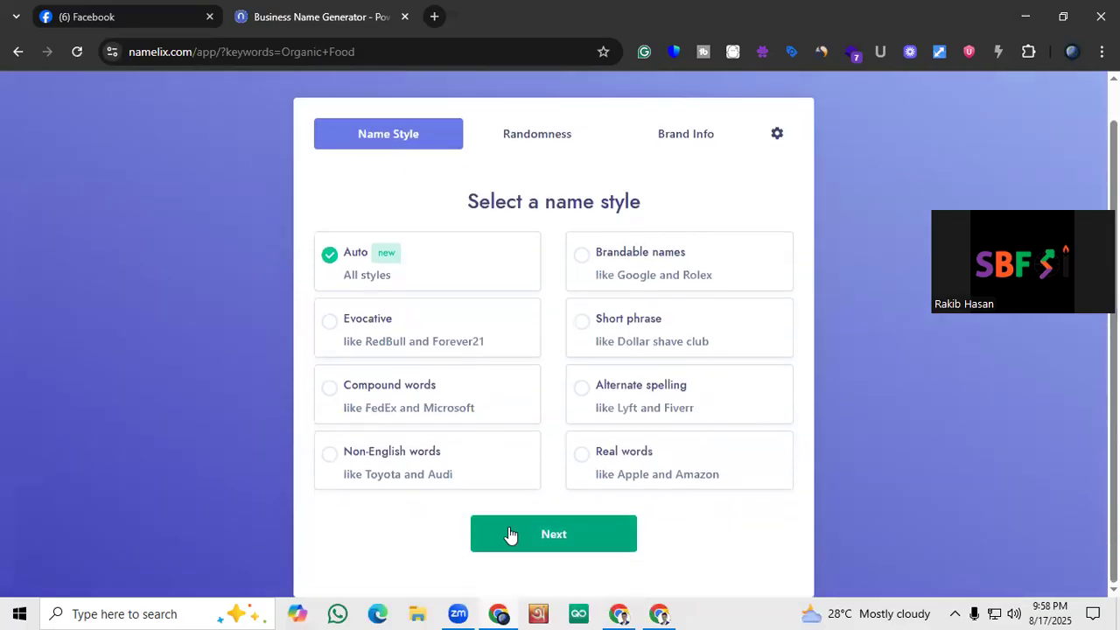
Keep the Auto name style and generate names using the business description "We Sale Organic Food Item"
click(511, 534)
click(545, 558)
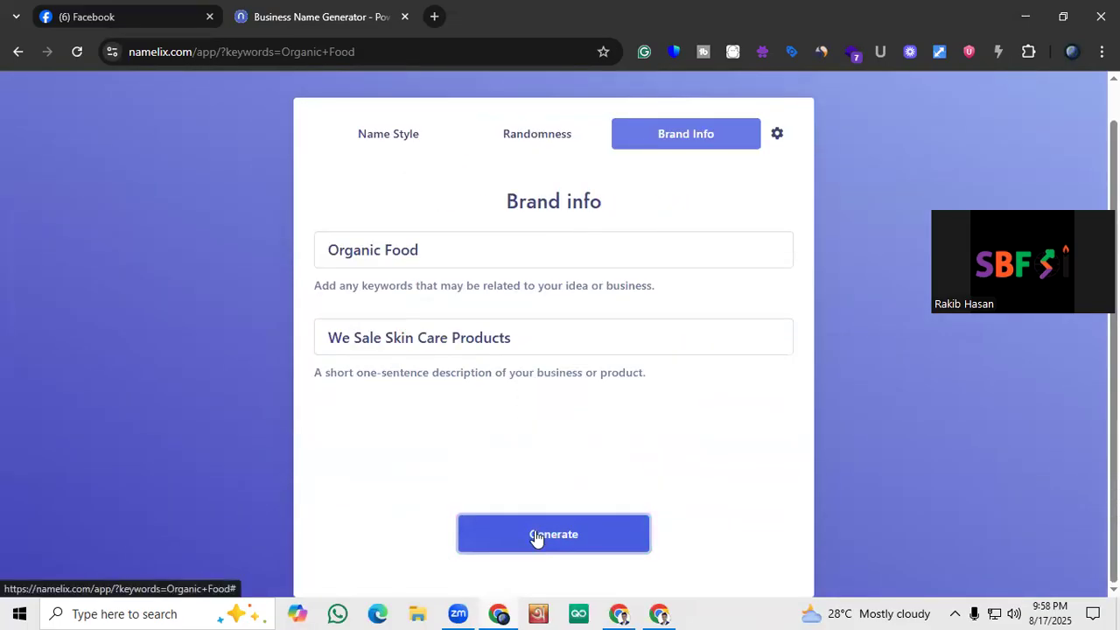
click(511, 338)
drag(524, 339, 387, 345)
key(BackSpace)
text(O)
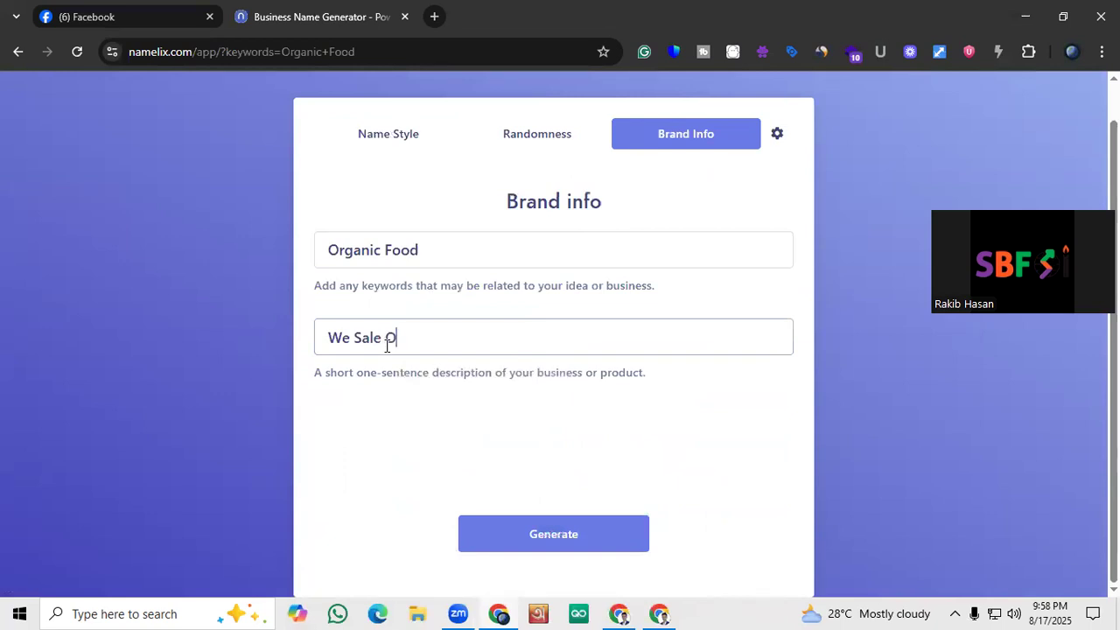
text(rganiv)
key(BackSpace)
text(c Food Item)
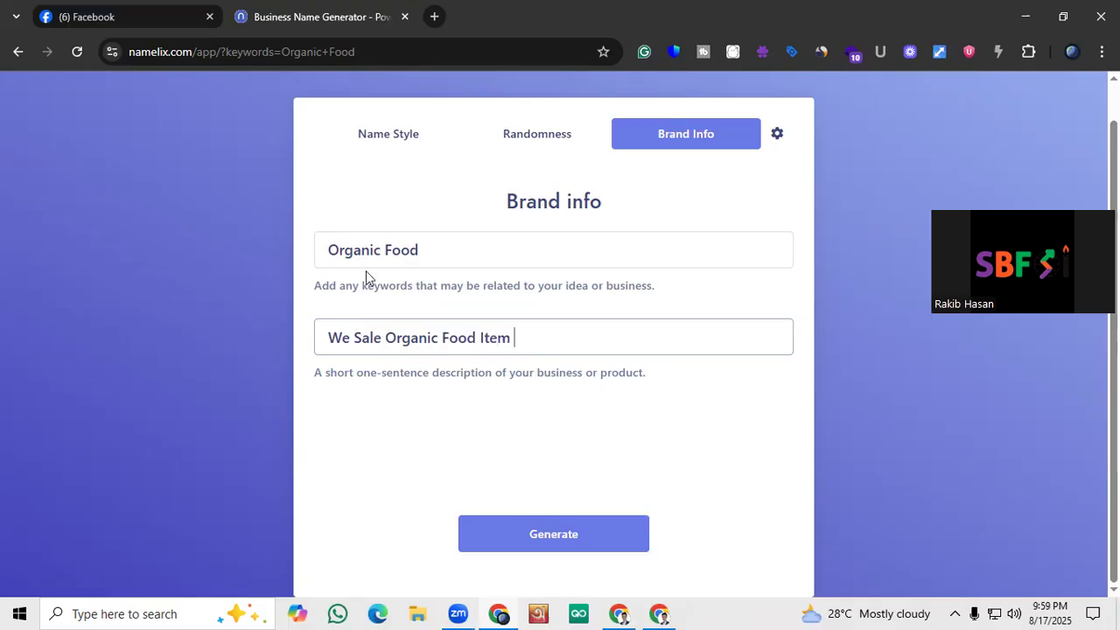
click(560, 533)
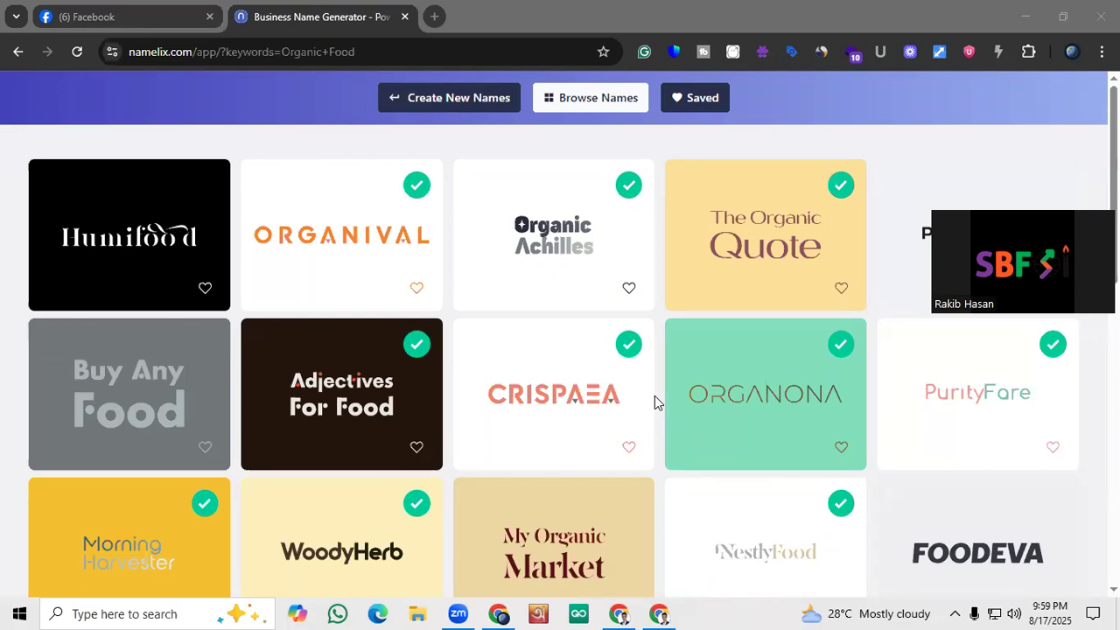
Switch to the browser window with Google Drive and reopen the SBFOI Class Module document from the SBFOI Class Module & Topics folder
click(500, 613)
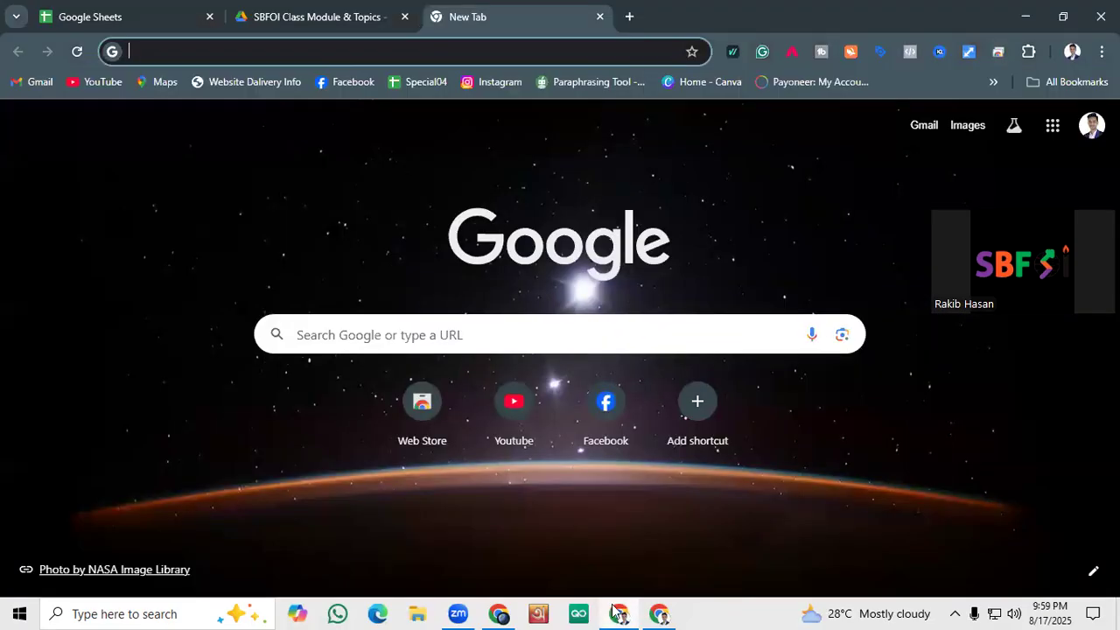
click(500, 613)
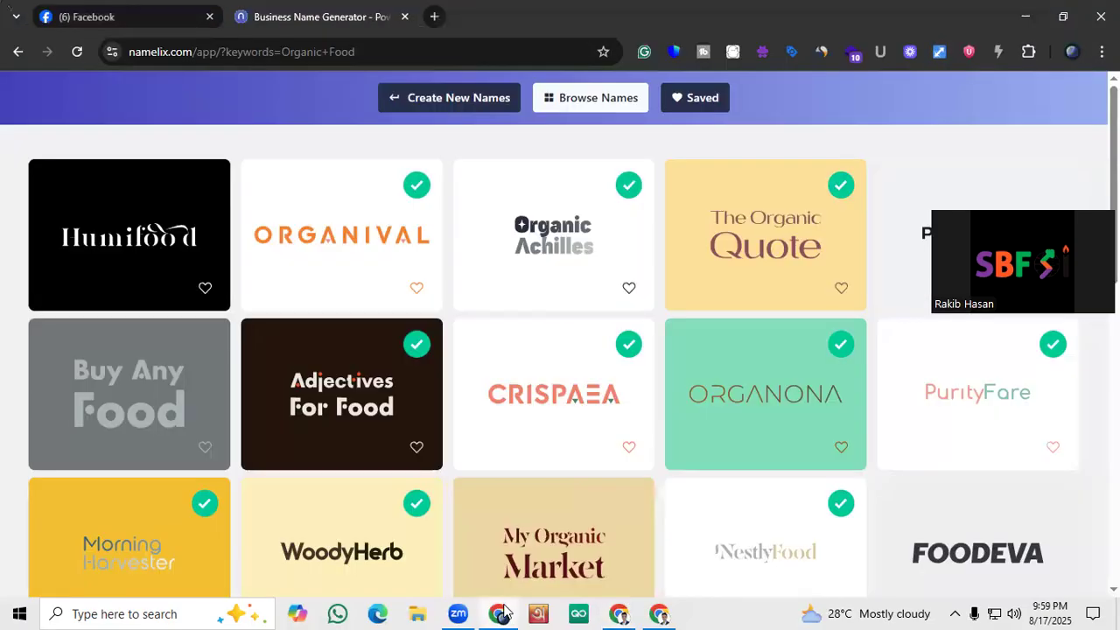
click(661, 613)
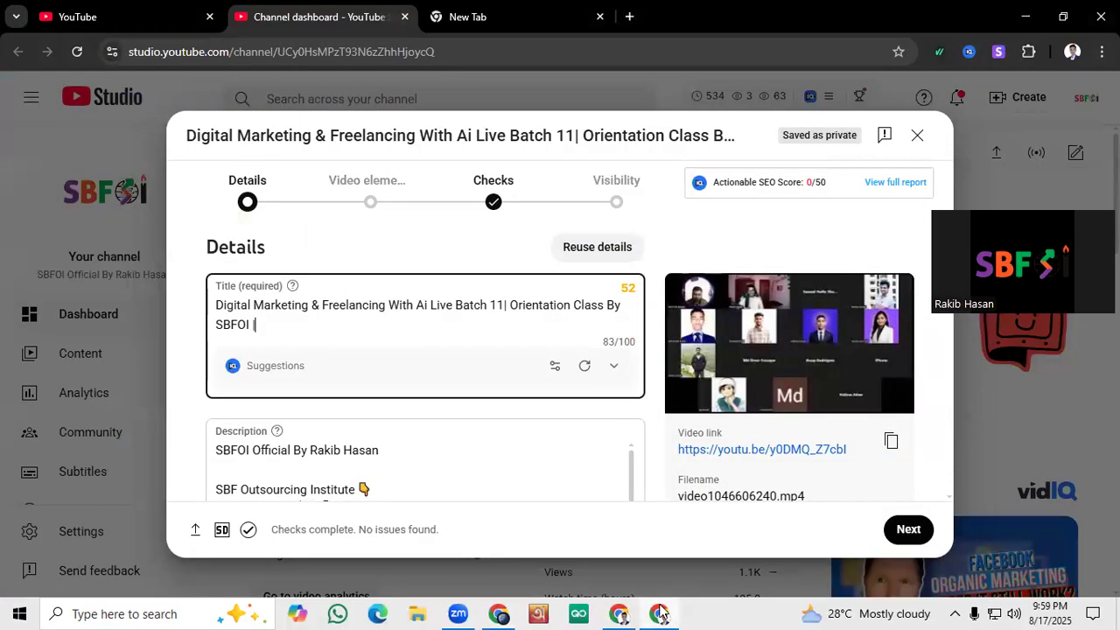
click(620, 613)
click(262, 12)
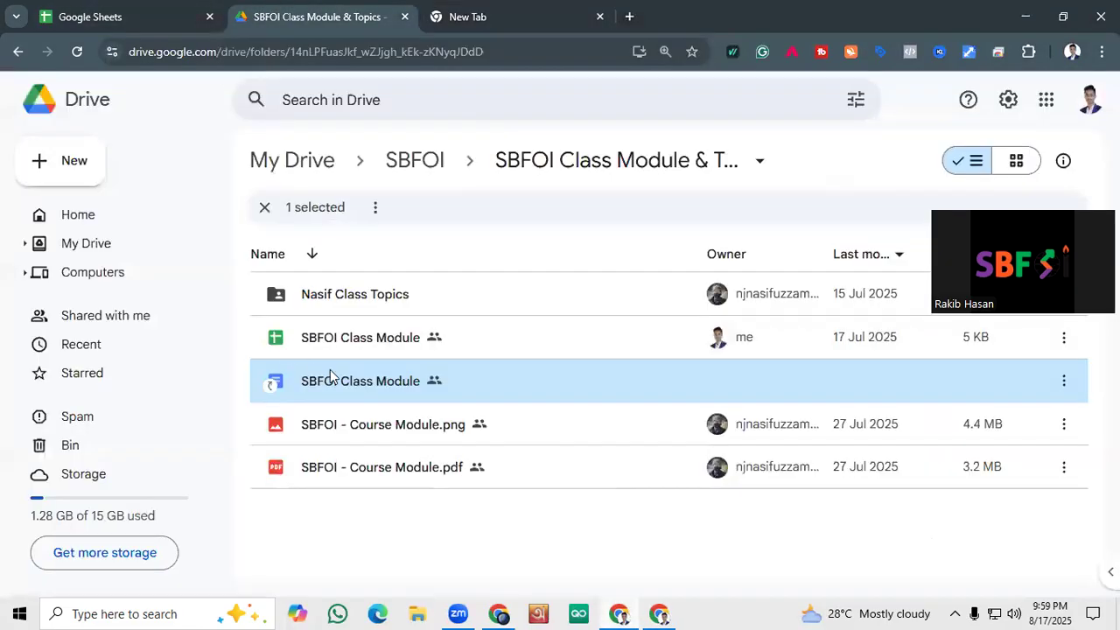
double_click(376, 390)
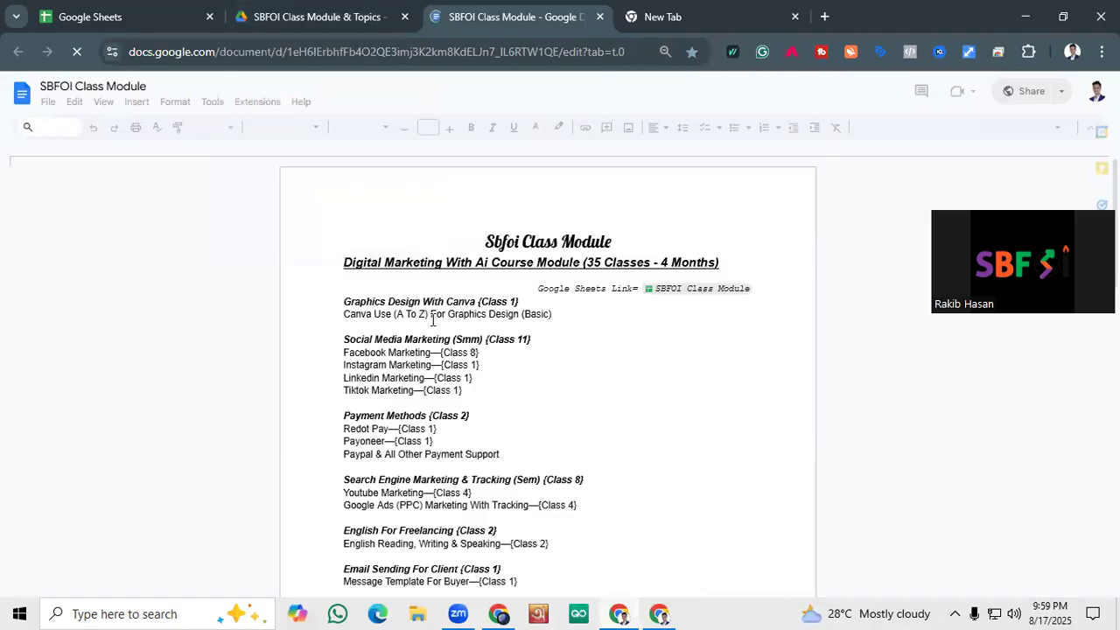
Review the Graphics Design With Canva entry in the course module and return to the Namelix results
drag(551, 315, 348, 297)
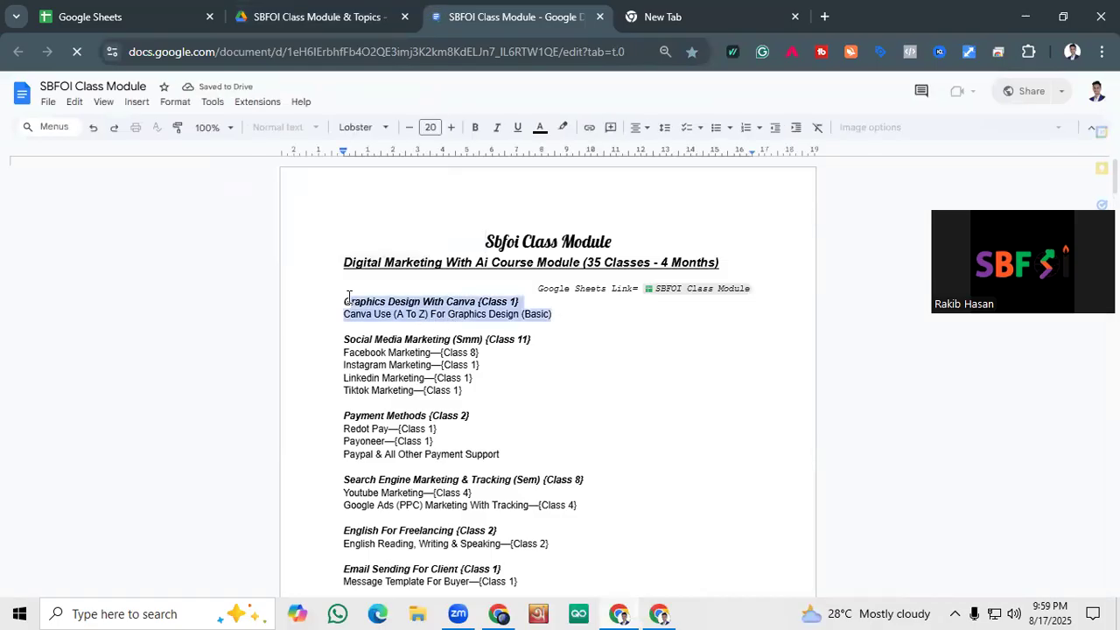
click(657, 376)
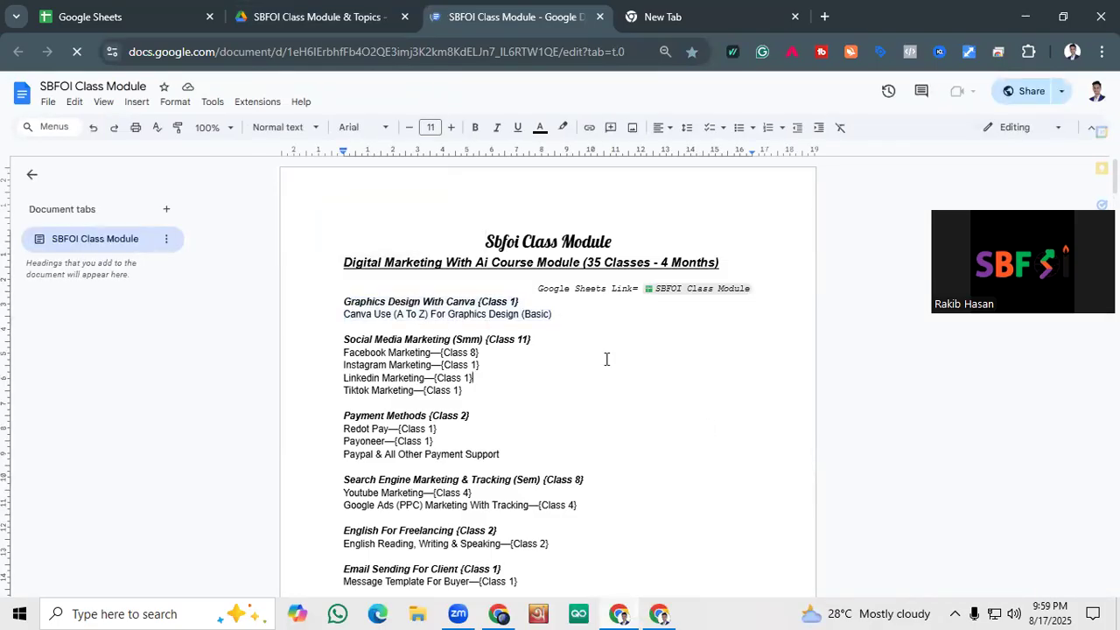
click(620, 614)
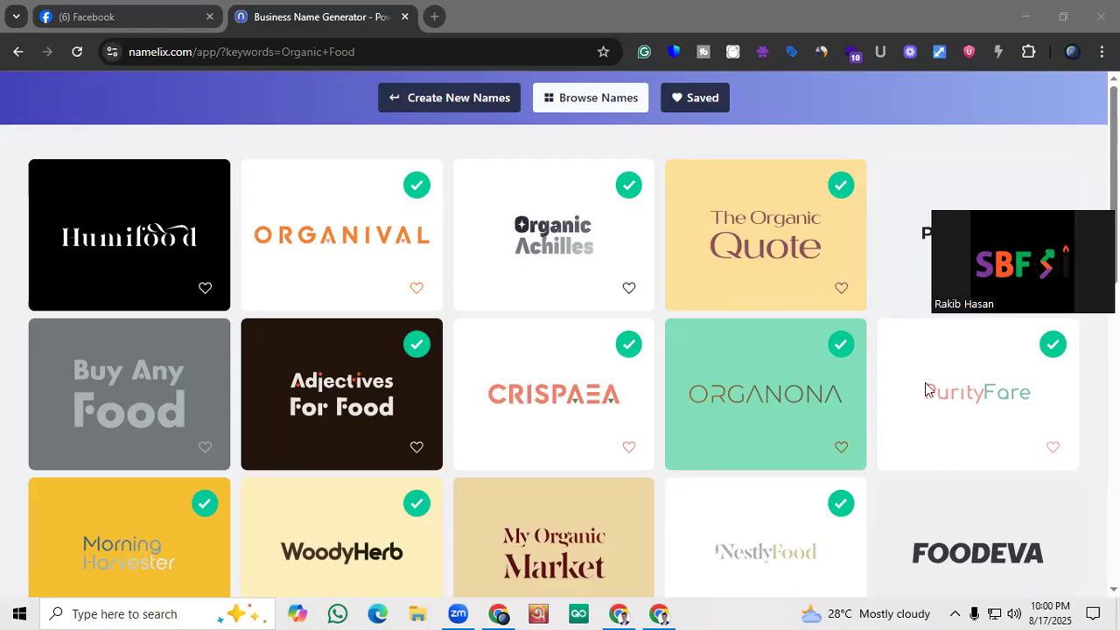
Browse the generated organic food business names, checking their logo designs and domain availability
mouse_move(545, 197)
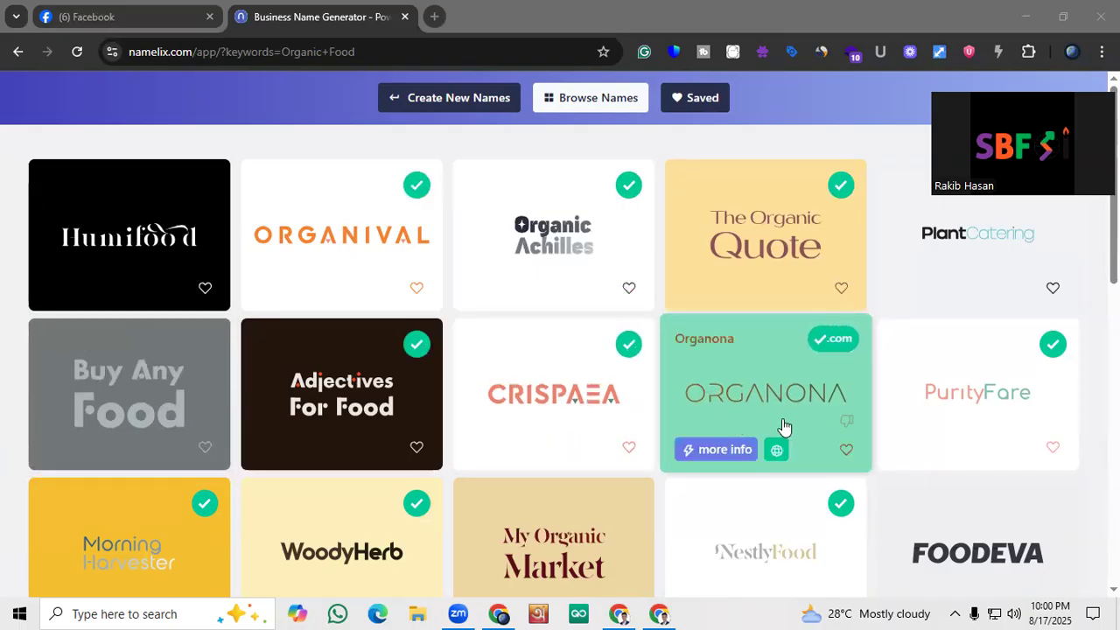
scroll(923, 410, down, 2)
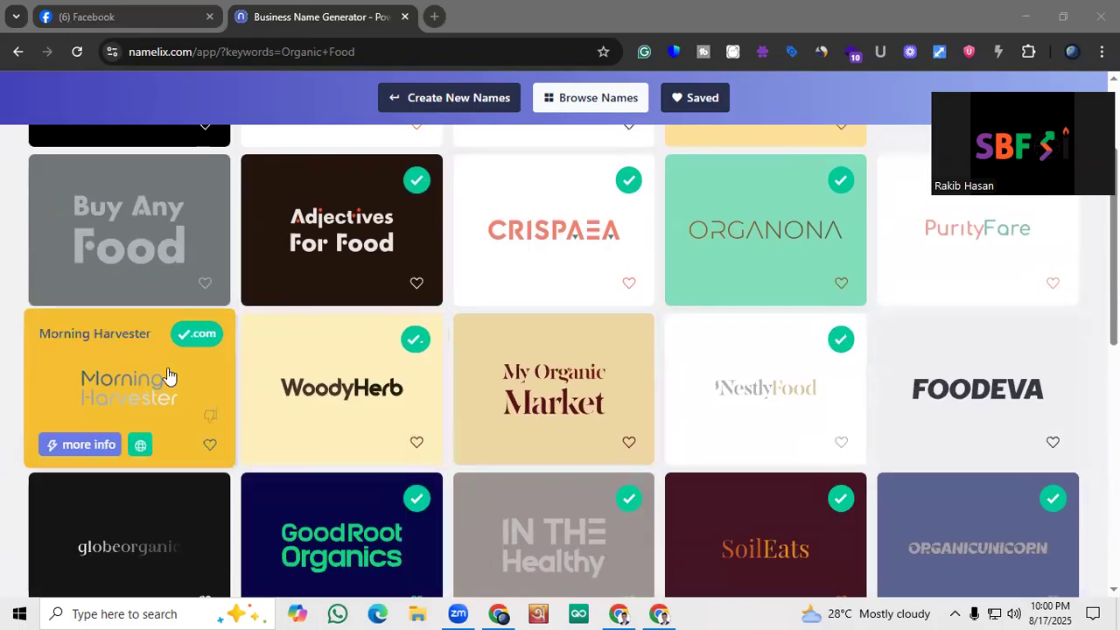
scroll(169, 376, down, 2)
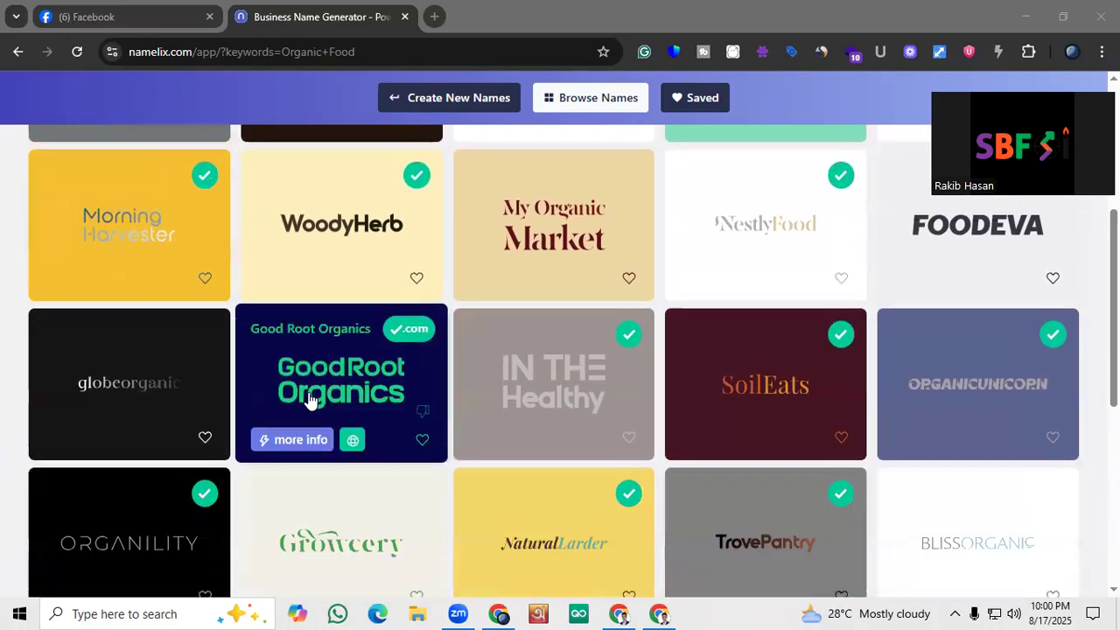
scroll(309, 400, up, 1)
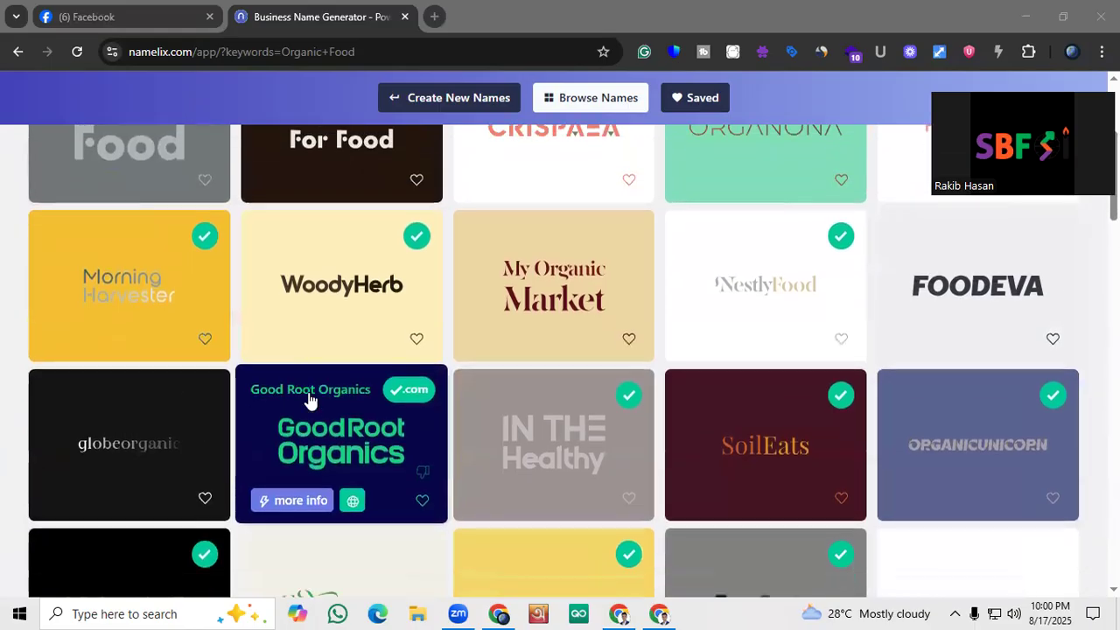
scroll(309, 400, down, 2)
scroll(309, 400, up, 1)
scroll(309, 400, down, 3)
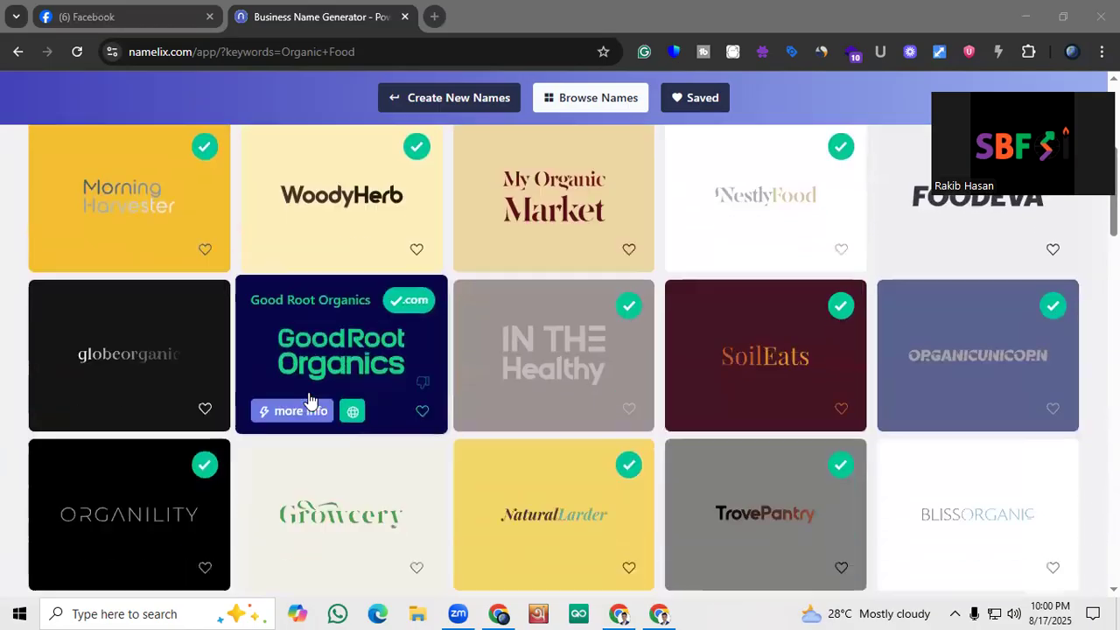
scroll(309, 400, down, 1)
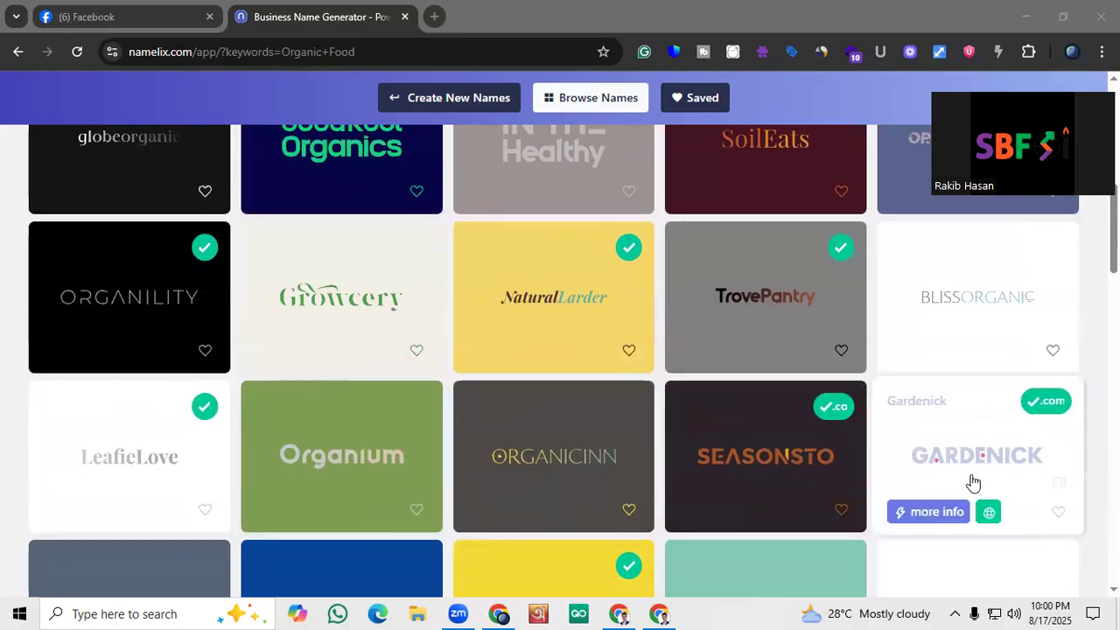
Re-examine the first rows of generated organic food names and their domain availability marks
scroll(981, 477, up, 2)
scroll(919, 411, up, 1)
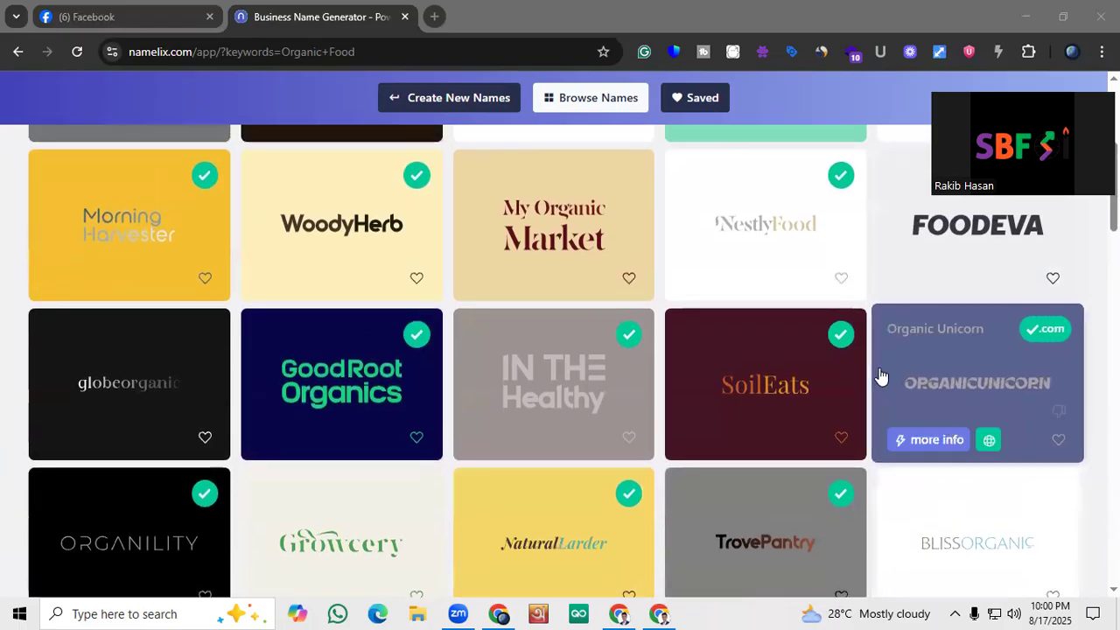
scroll(910, 446, down, 5)
scroll(626, 326, down, 2)
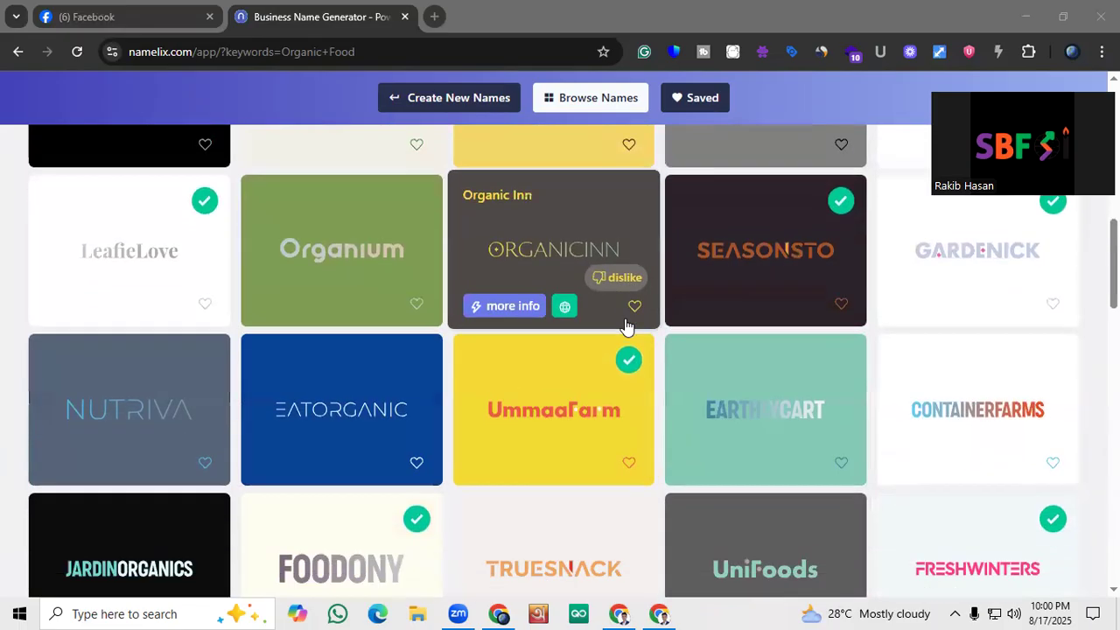
scroll(30, 350, down, 1)
scroll(6, 321, up, 10)
scroll(621, 254, up, 1)
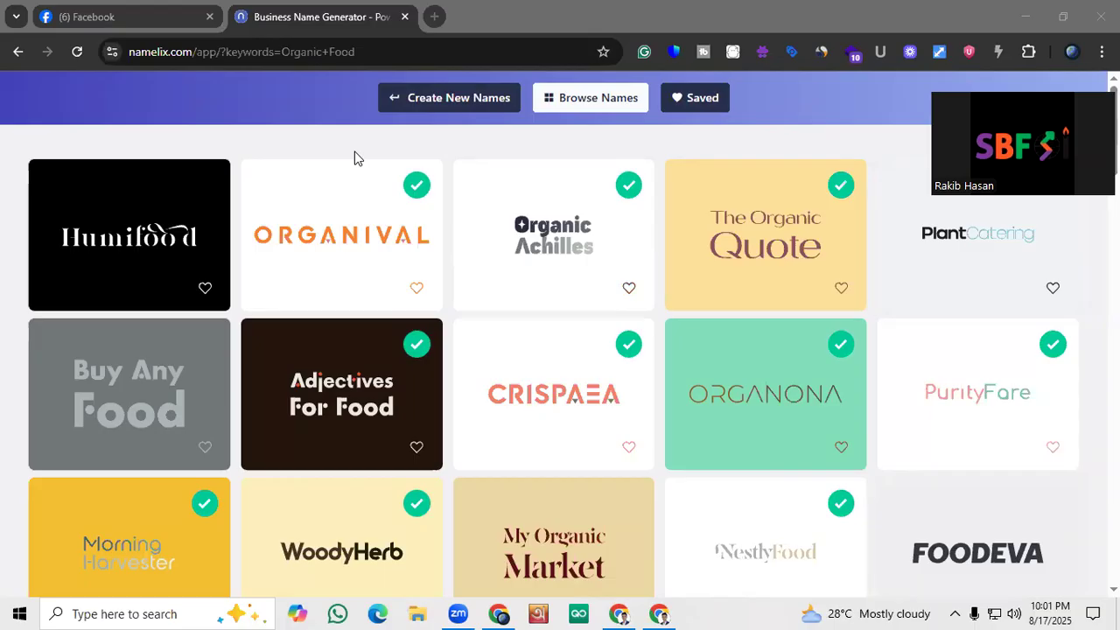
Look through the whole list of generated names, including the extra suggestions beyond Natura Mart, for a suitable business name
scroll(712, 325, down, 5)
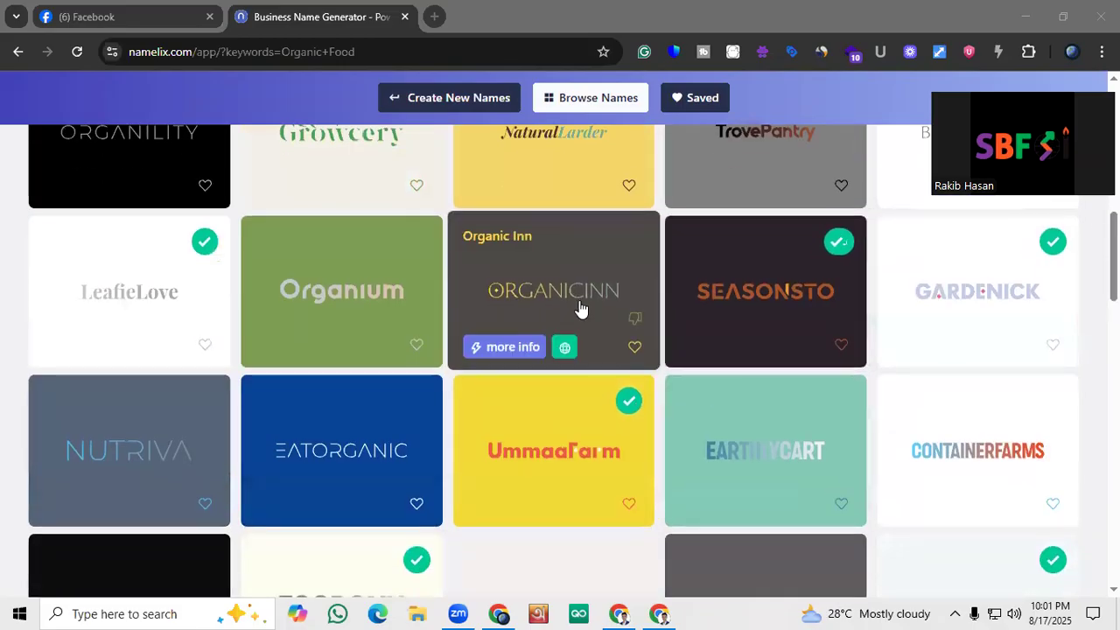
scroll(580, 308, down, 5)
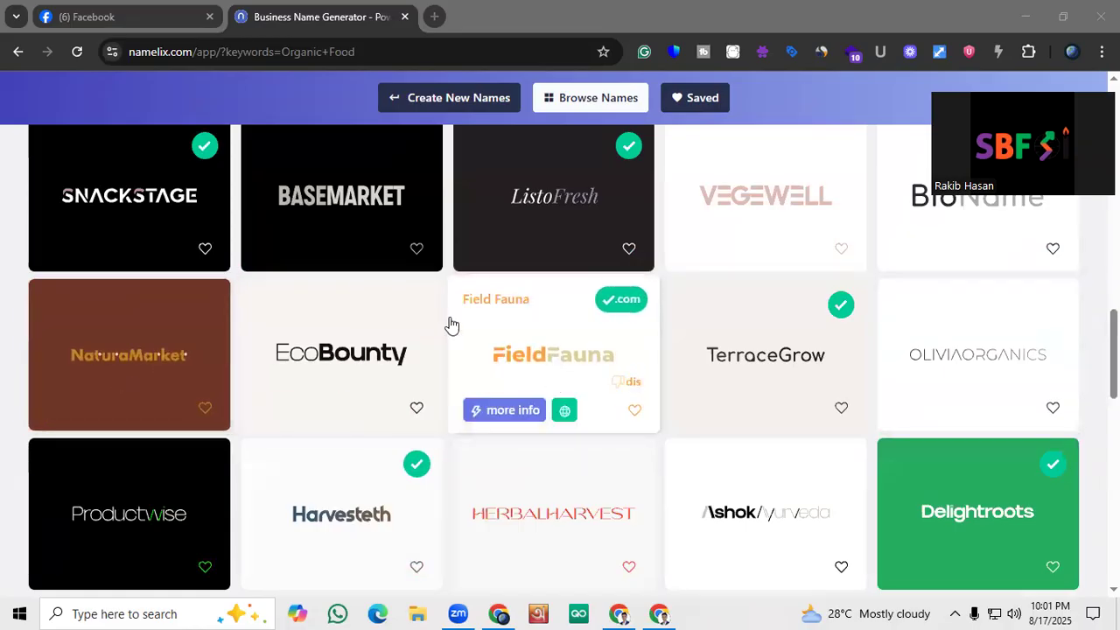
scroll(366, 249, down, 1)
scroll(366, 249, down, 4)
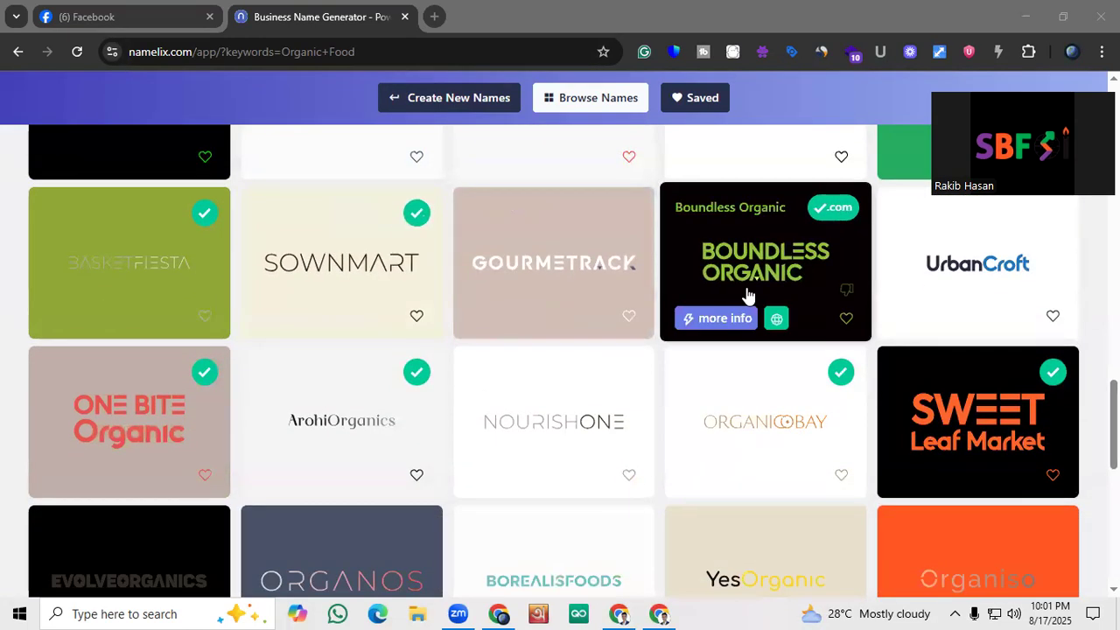
scroll(934, 280, down, 5)
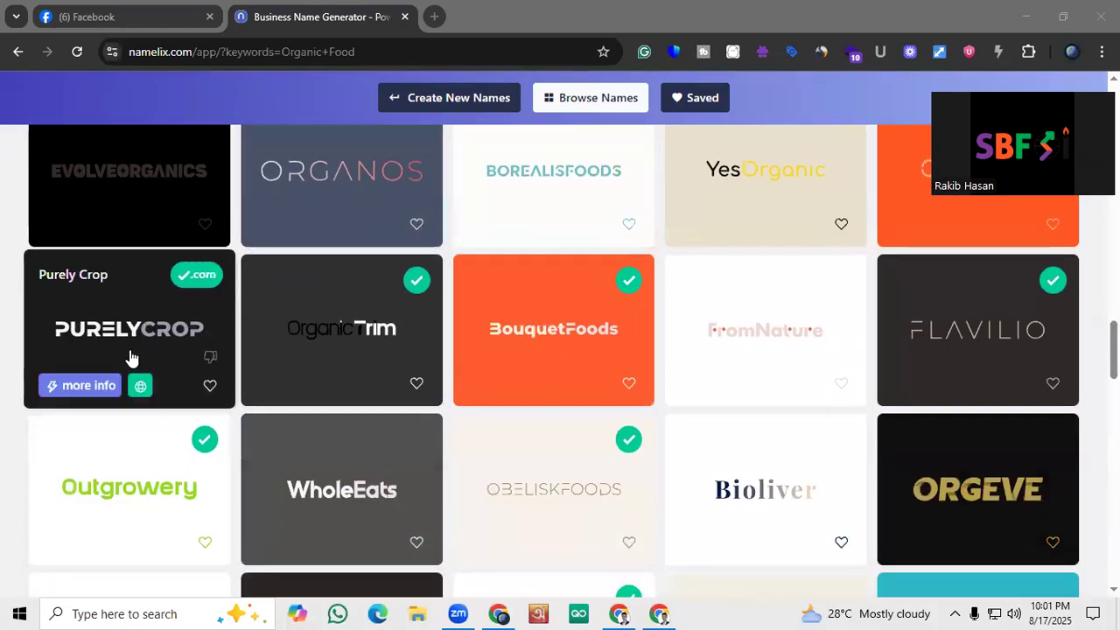
scroll(133, 359, down, 2)
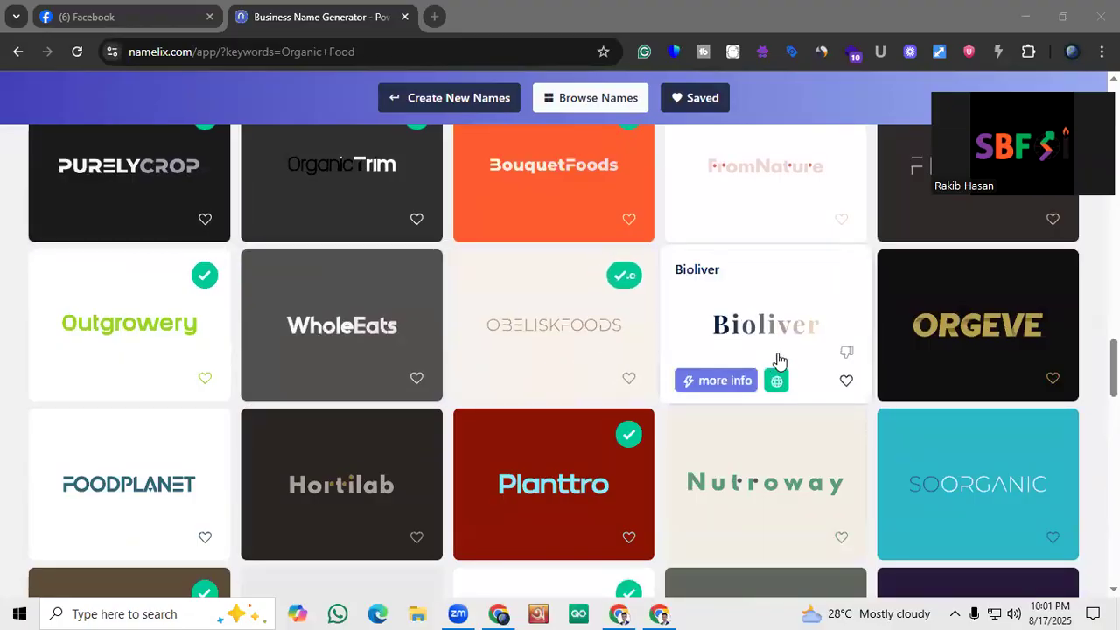
scroll(163, 352, up, 1)
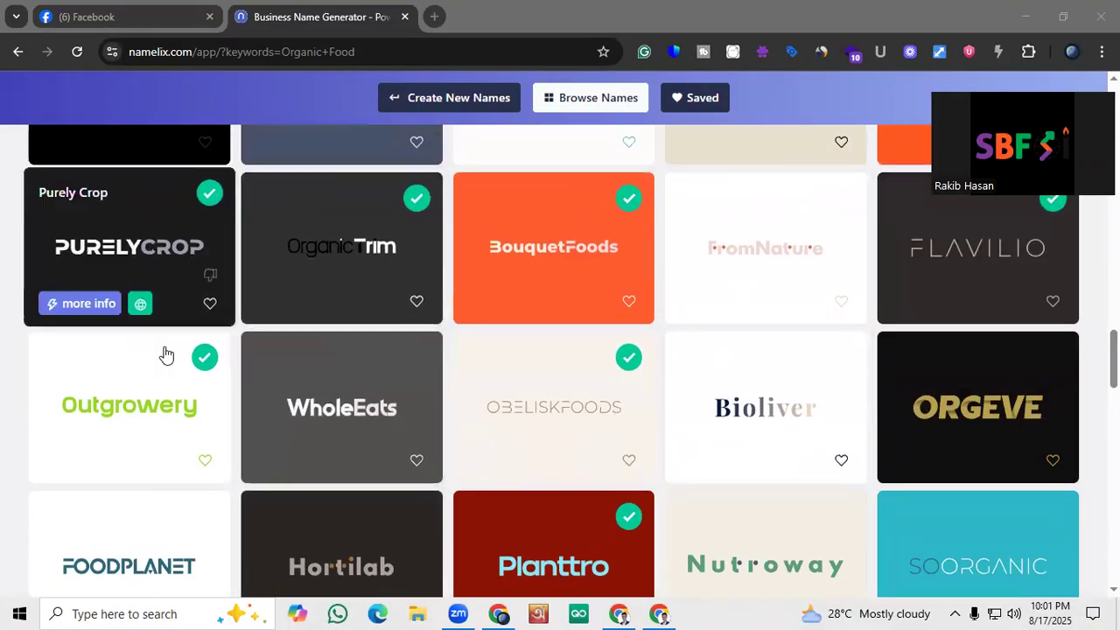
scroll(305, 363, down, 2)
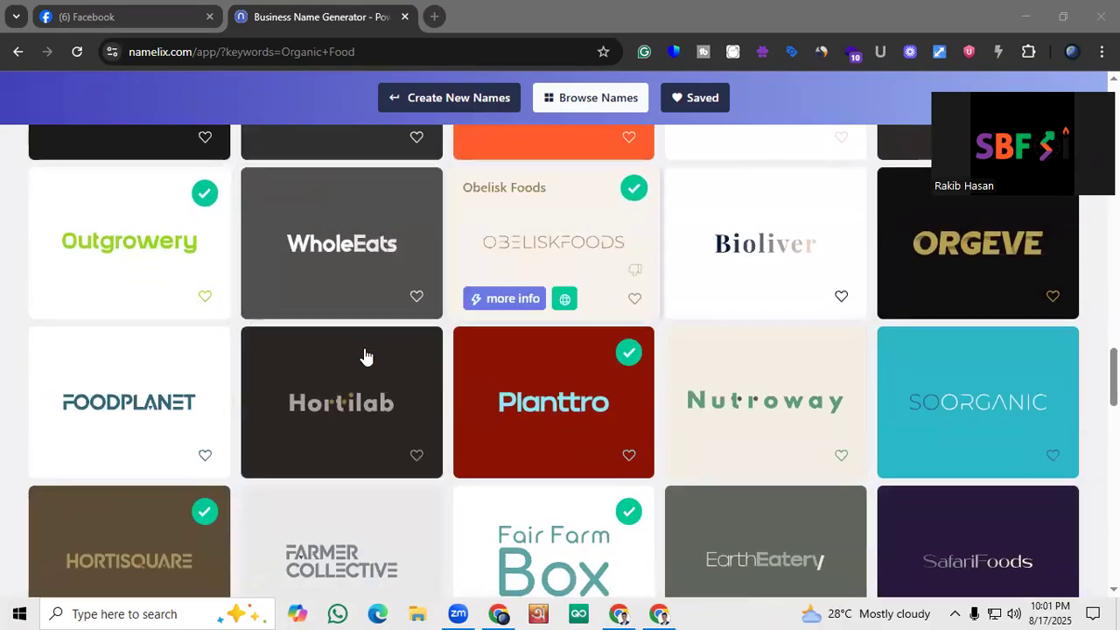
scroll(385, 388, down, 1)
scroll(378, 329, down, 2)
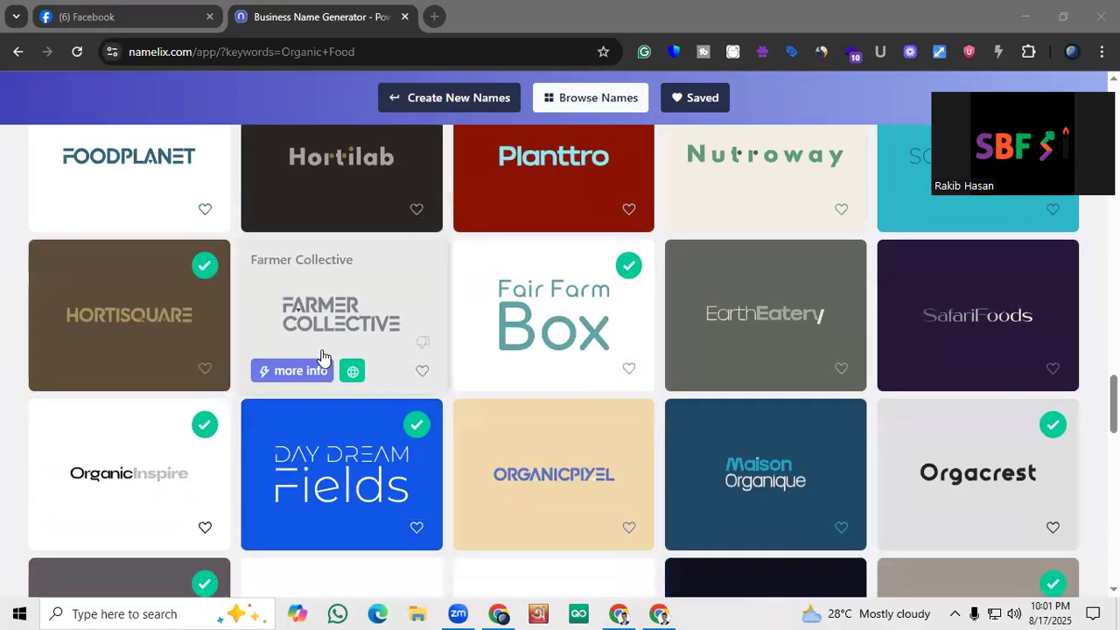
scroll(365, 365, down, 1)
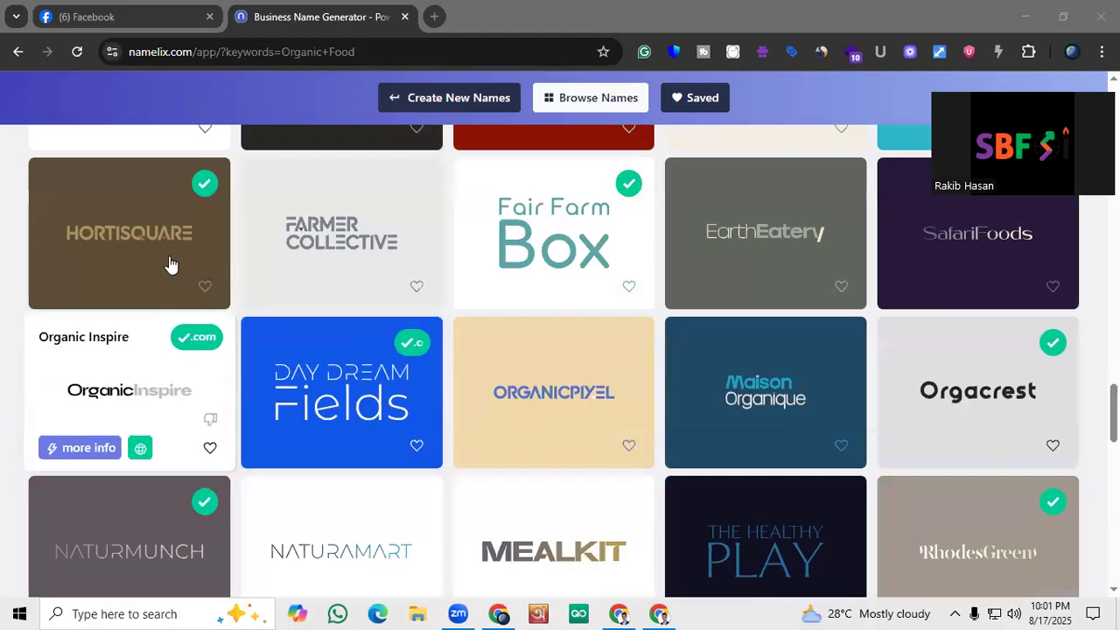
scroll(523, 311, down, 1)
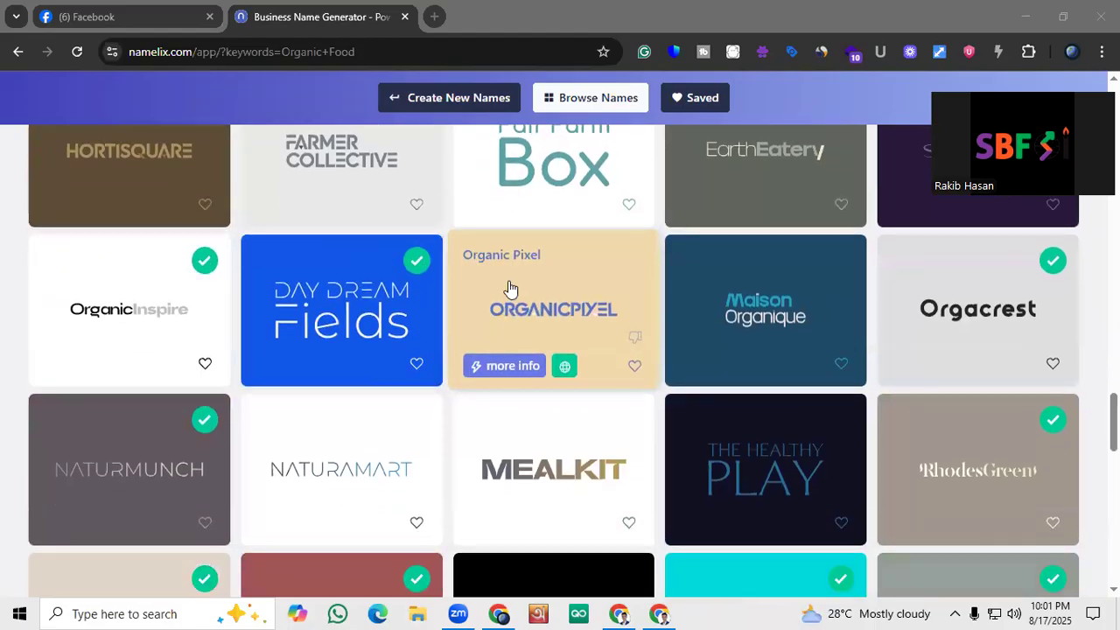
scroll(511, 288, down, 2)
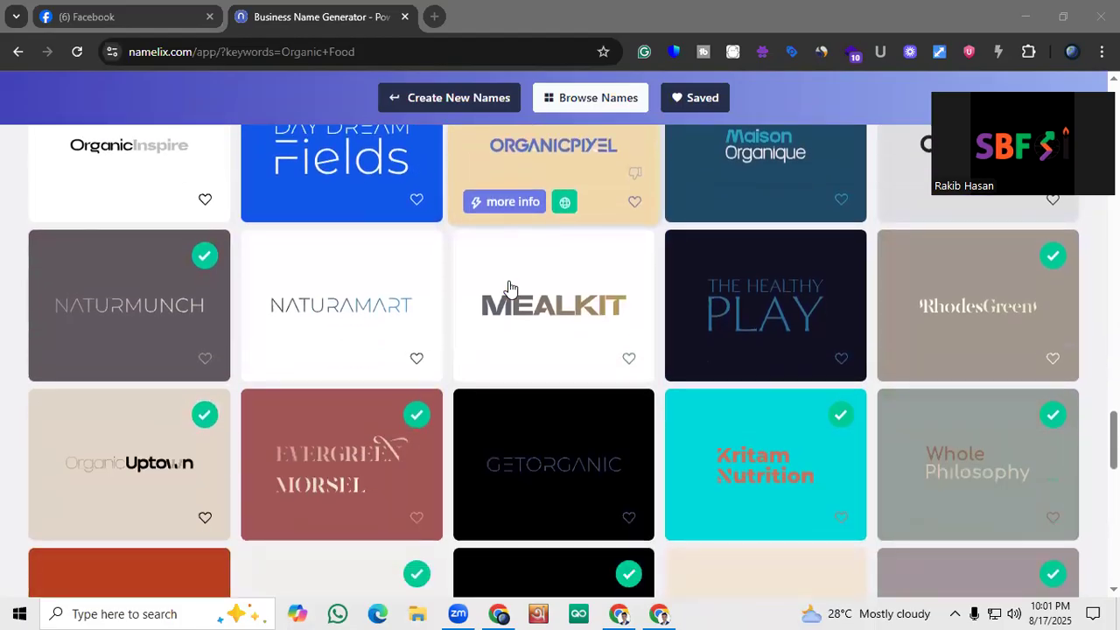
scroll(511, 289, down, 4)
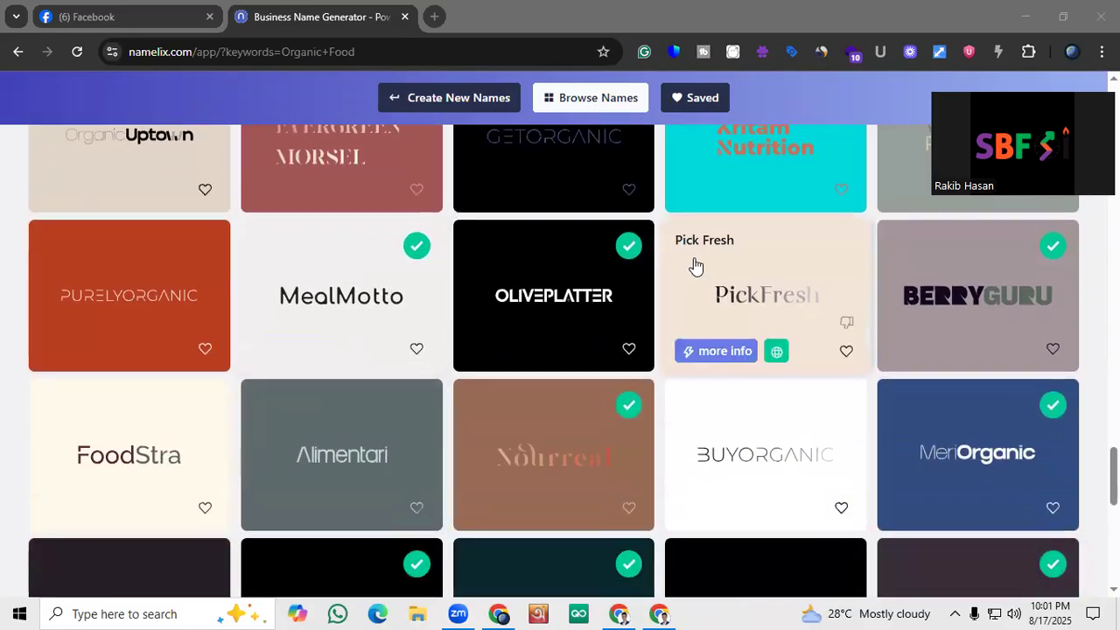
scroll(645, 283, down, 6)
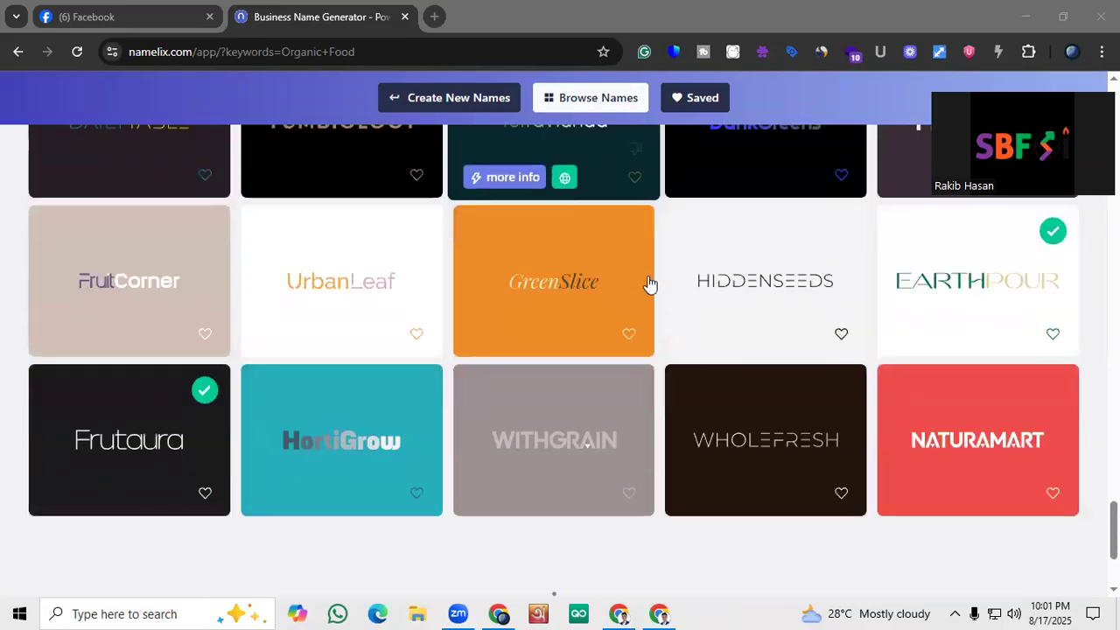
scroll(648, 282, down, 2)
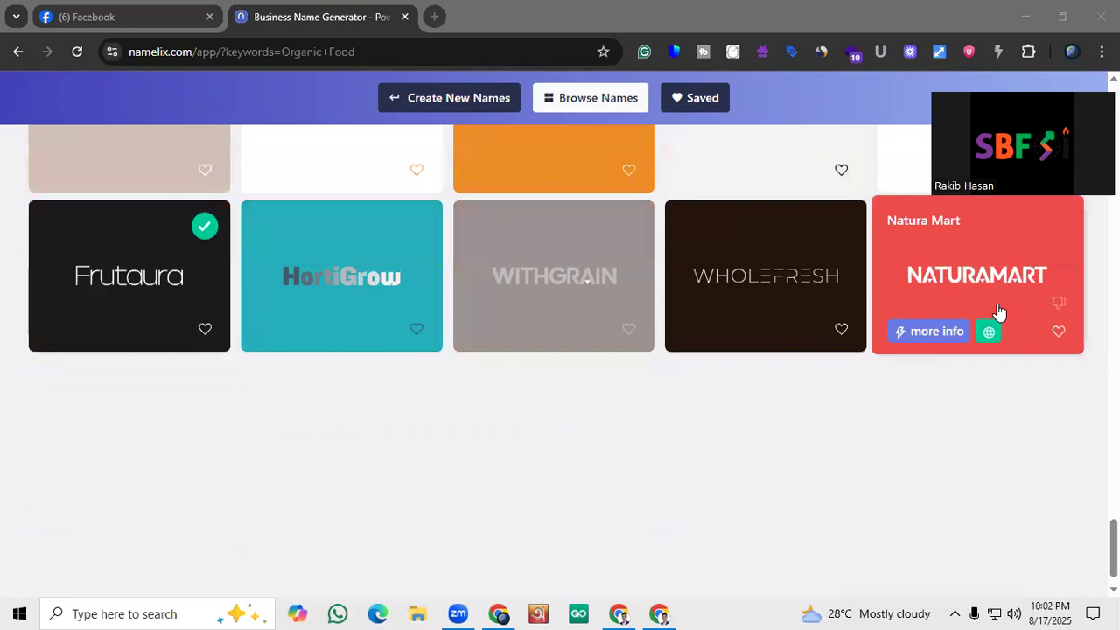
scroll(993, 306, down, 1)
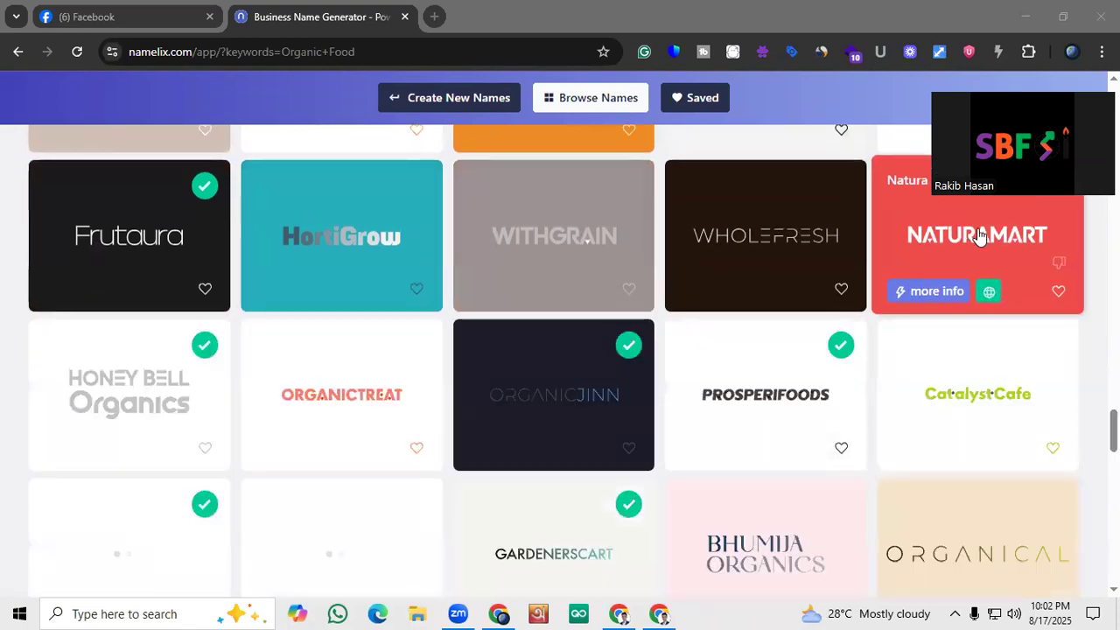
scroll(985, 273, down, 1)
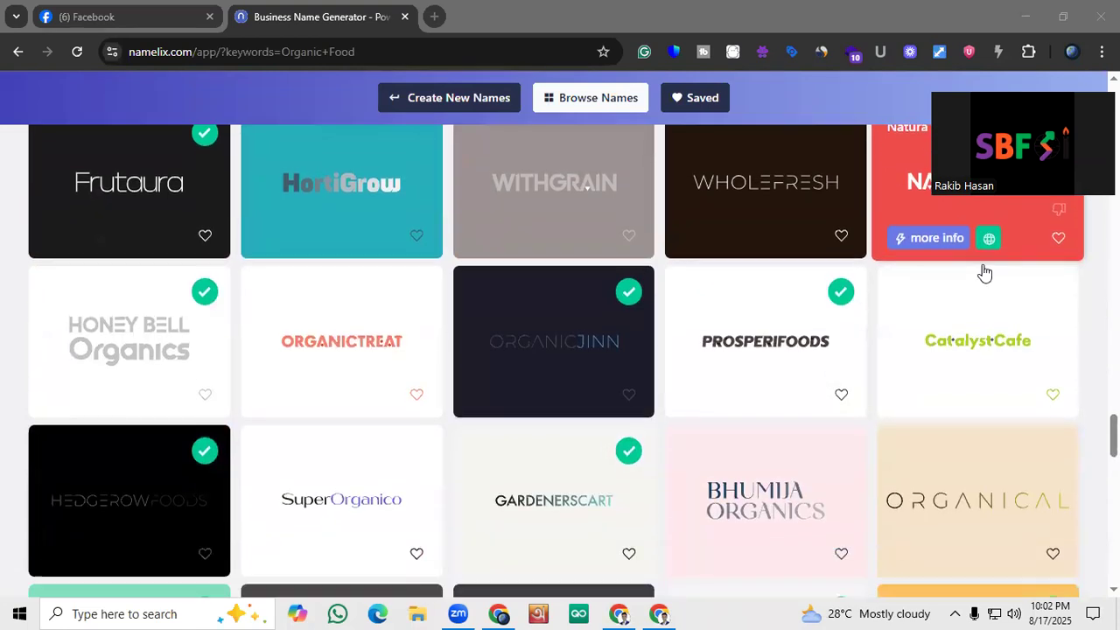
Go back over the earlier name suggestions and compare them with the ones further down the list
scroll(980, 270, up, 2)
scroll(966, 317, up, 6)
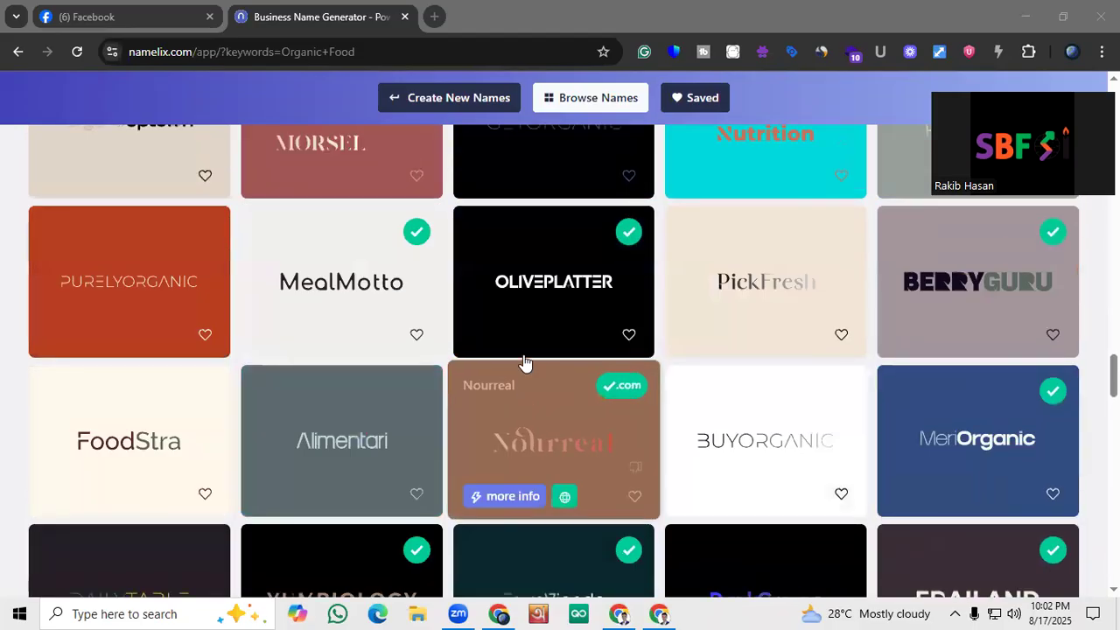
scroll(374, 325, up, 10)
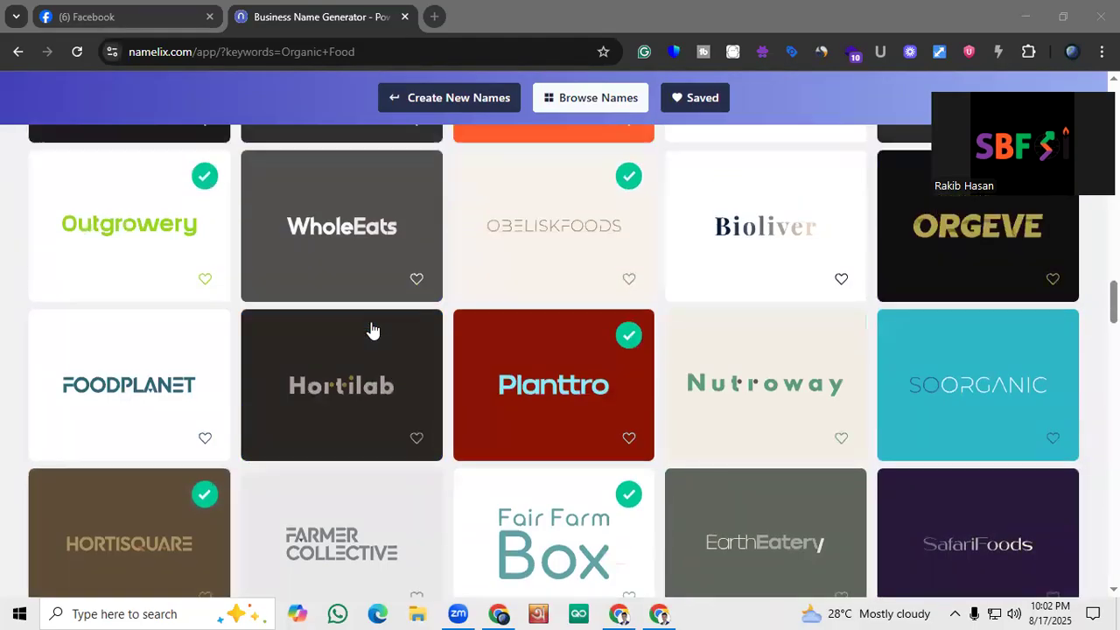
scroll(375, 331, up, 10)
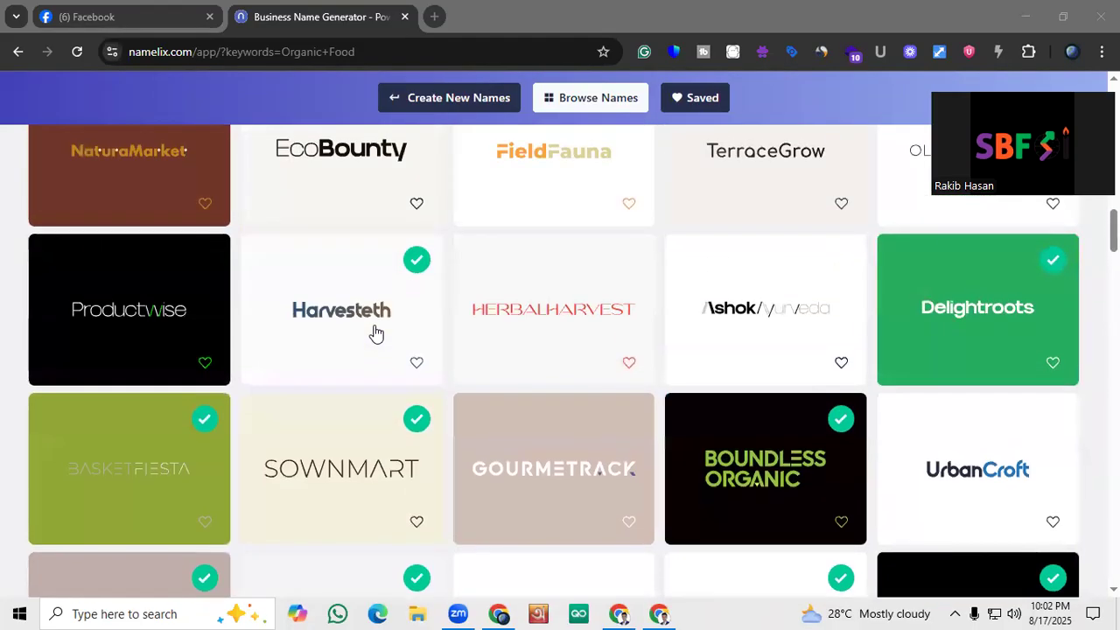
scroll(374, 331, up, 5)
scroll(374, 334, down, 20)
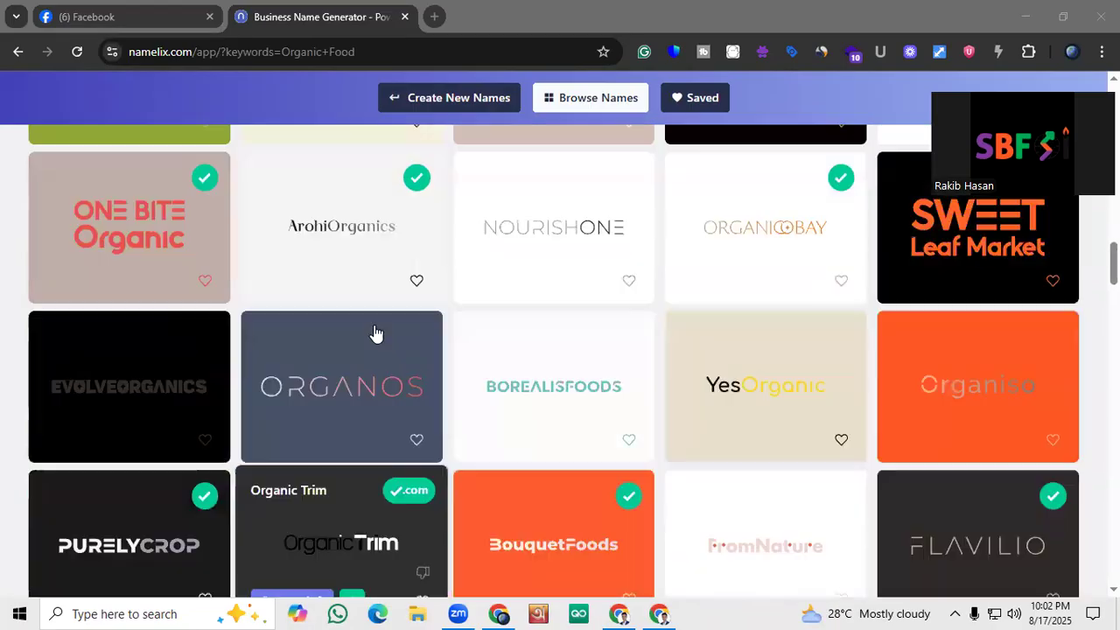
scroll(374, 333, down, 10)
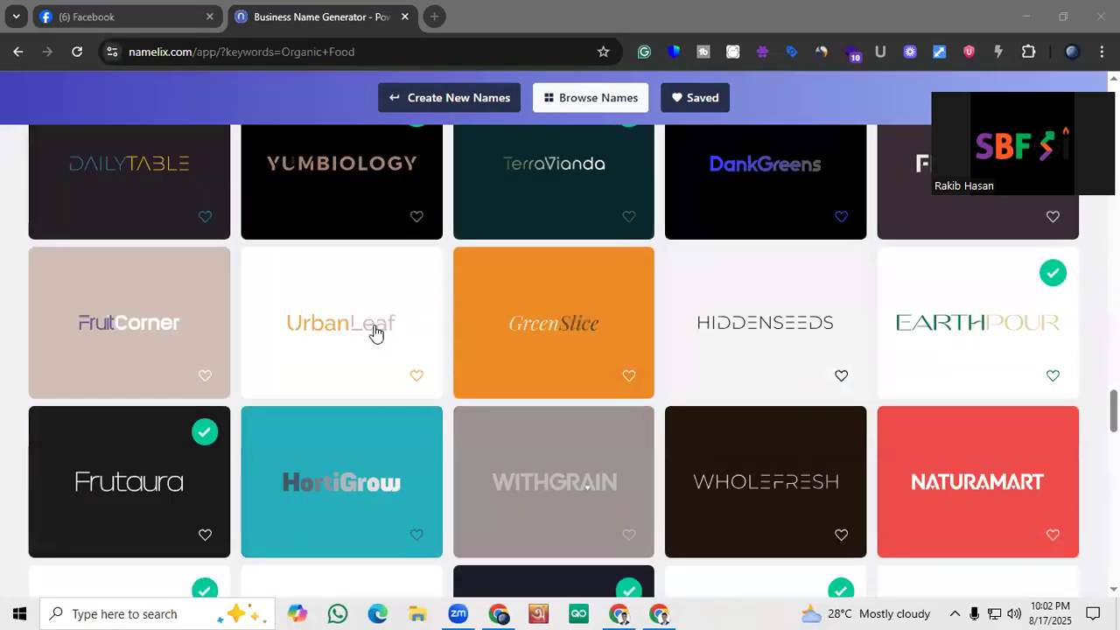
Open the red Natura Mart suggestion in Brandmark and switch to its logo page
mouse_move(987, 333)
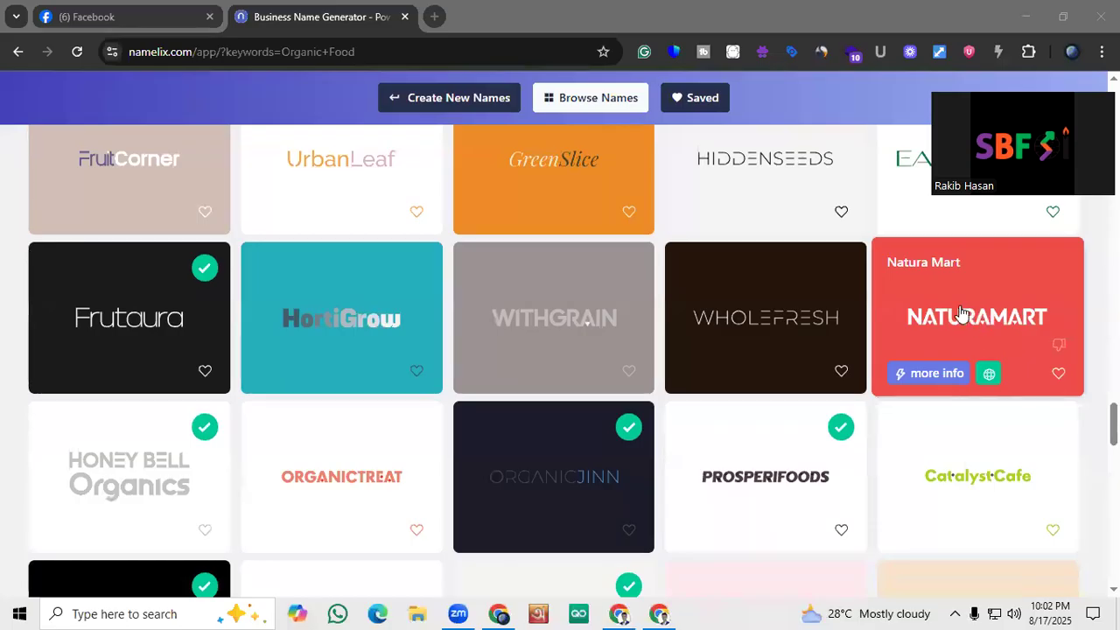
scroll(957, 323, down, 2)
scroll(960, 338, up, 2)
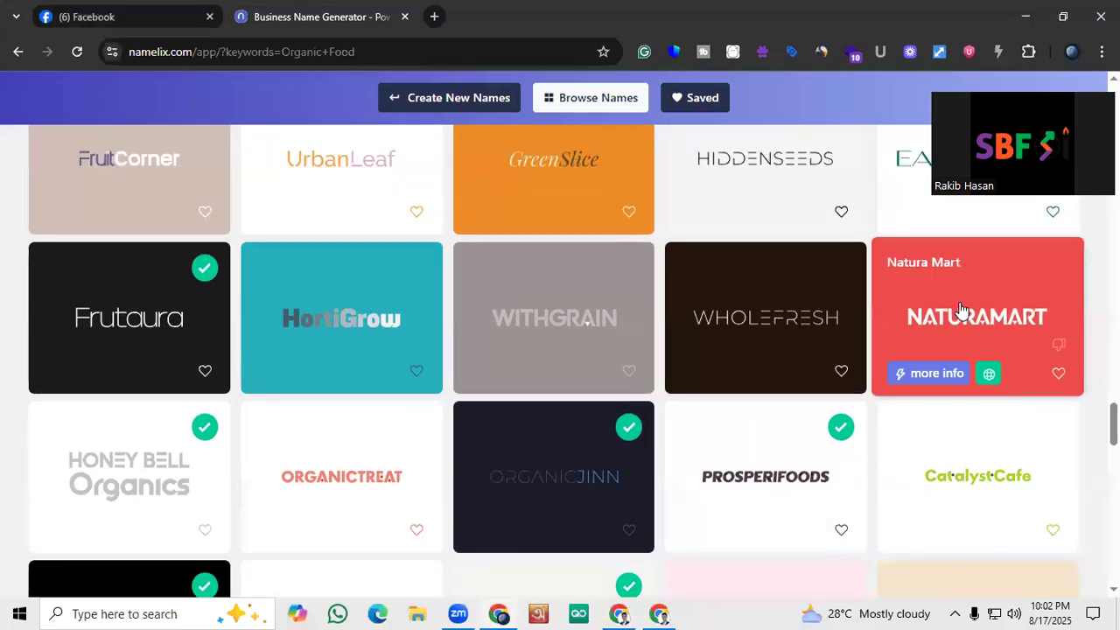
click(956, 312)
click(358, 9)
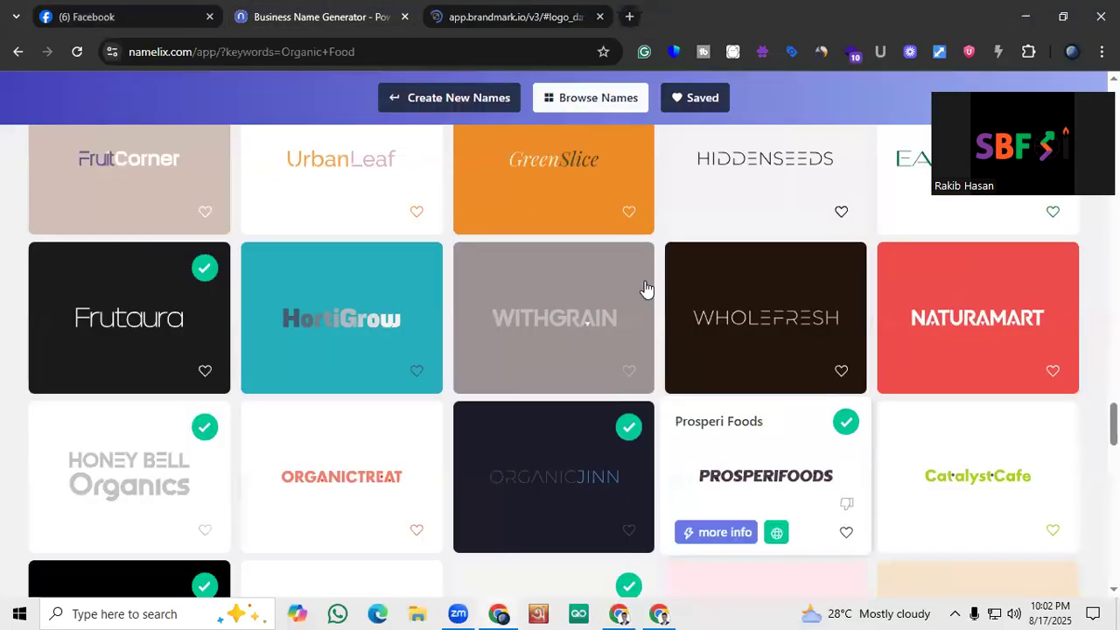
click(544, 9)
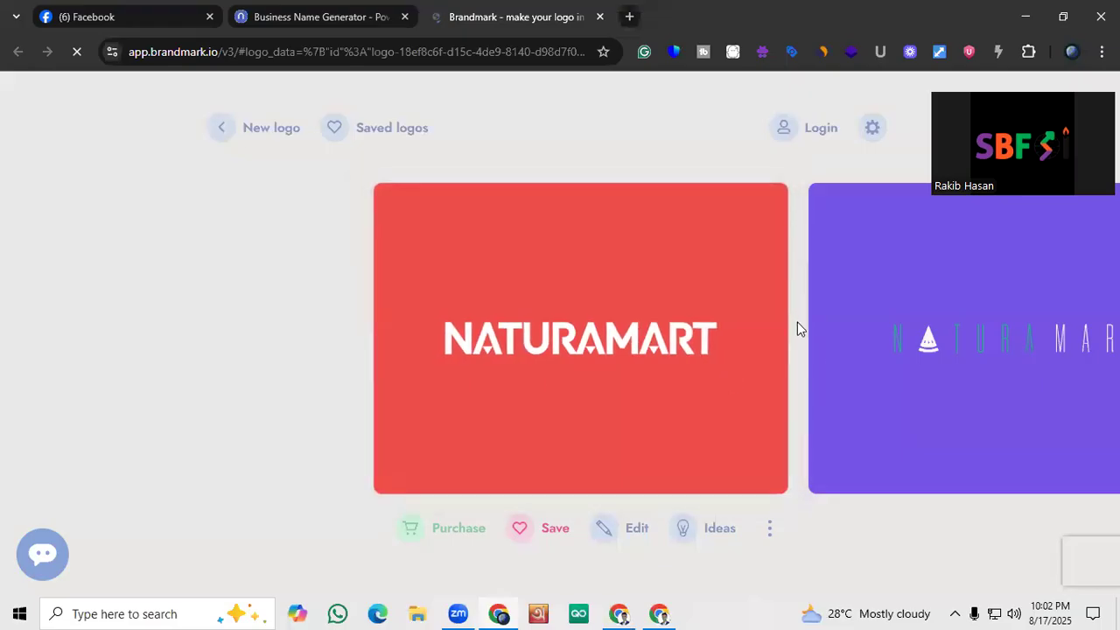
Preview the coral Natura Mart logo with the bottle-and-leaf emblem at full size, then close it and return to the first design
drag(750, 377, 608, 383)
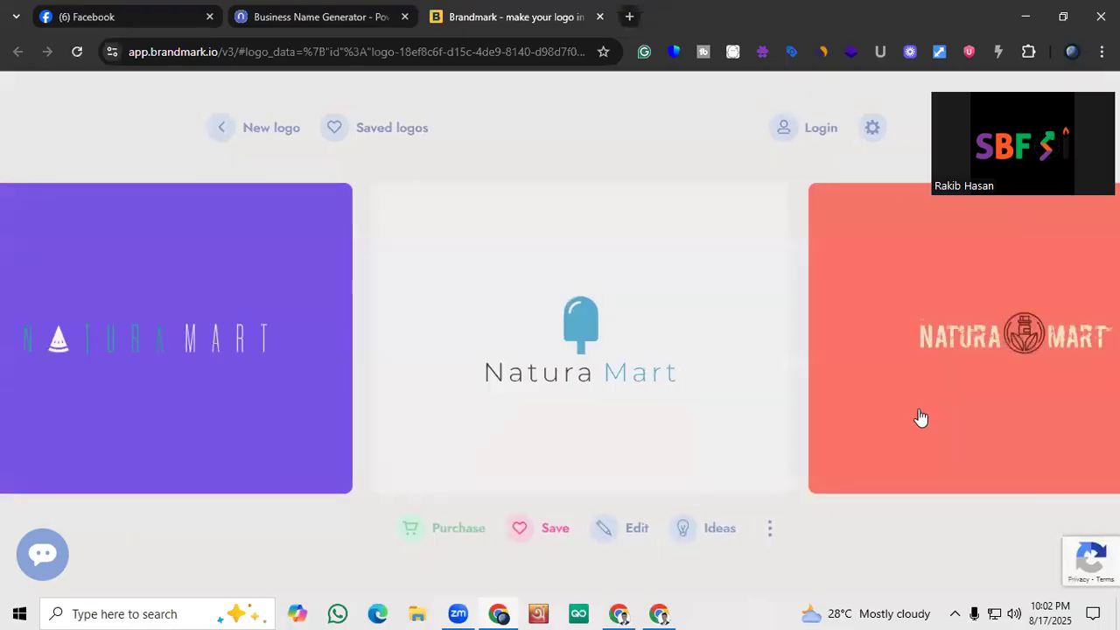
click(920, 417)
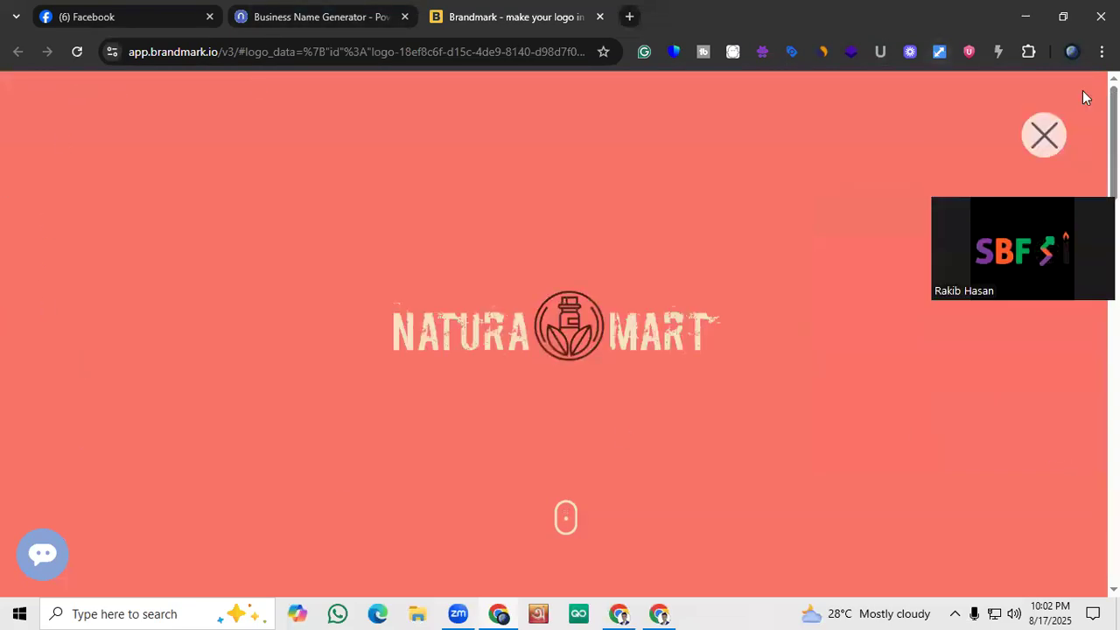
click(1047, 134)
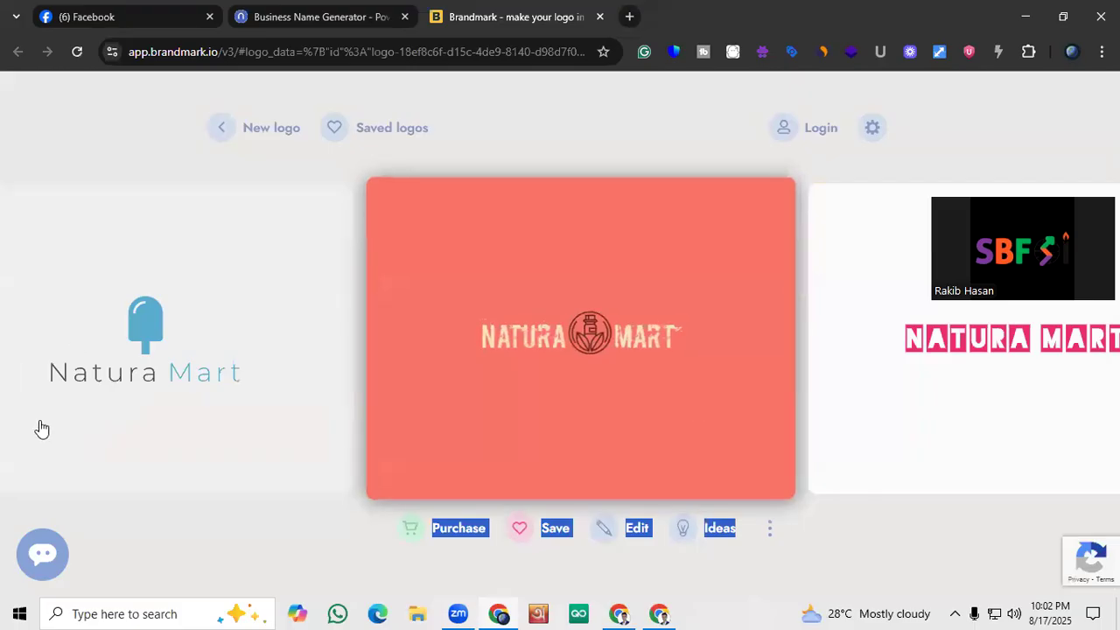
click(58, 445)
click(346, 394)
click(163, 382)
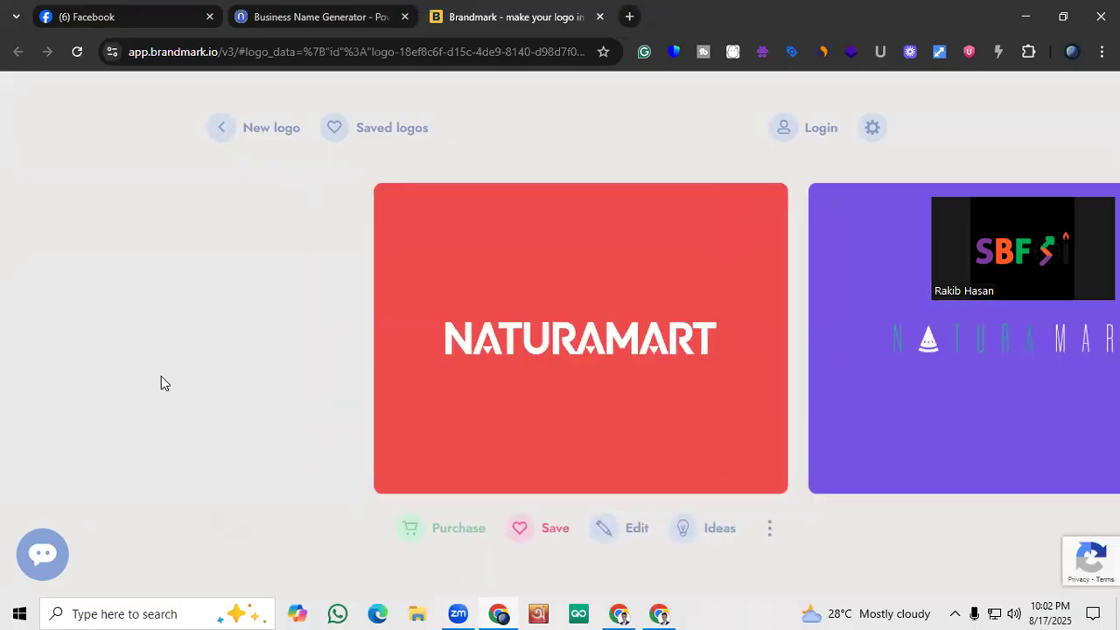
Browse forward through the alternative Natura Mart logo designs in the carousel
click(976, 354)
click(985, 363)
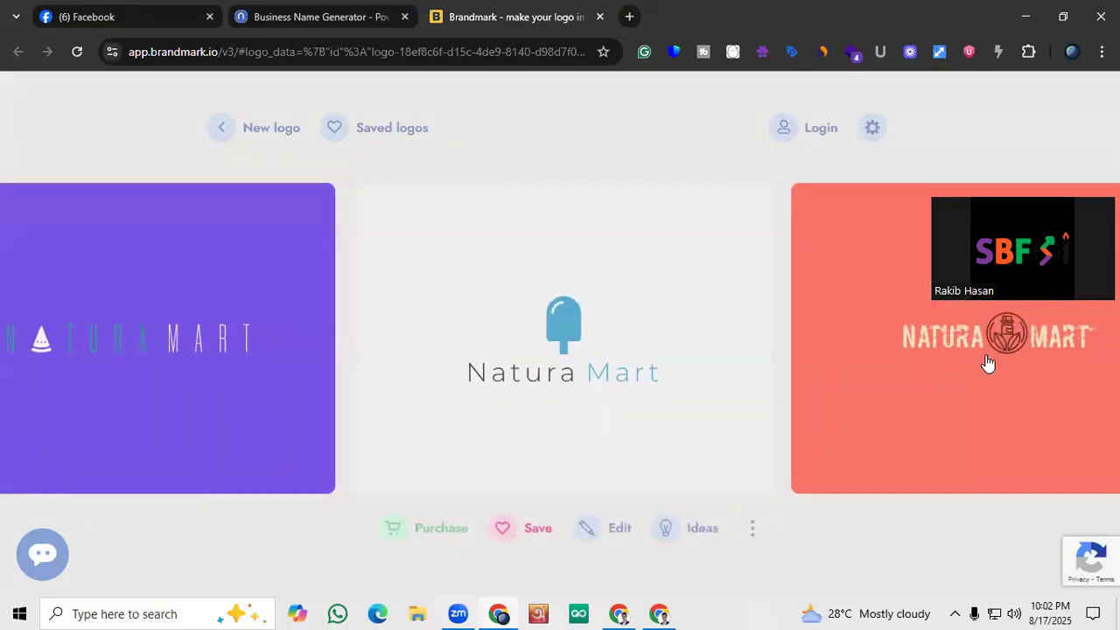
click(987, 364)
click(987, 364)
click(988, 363)
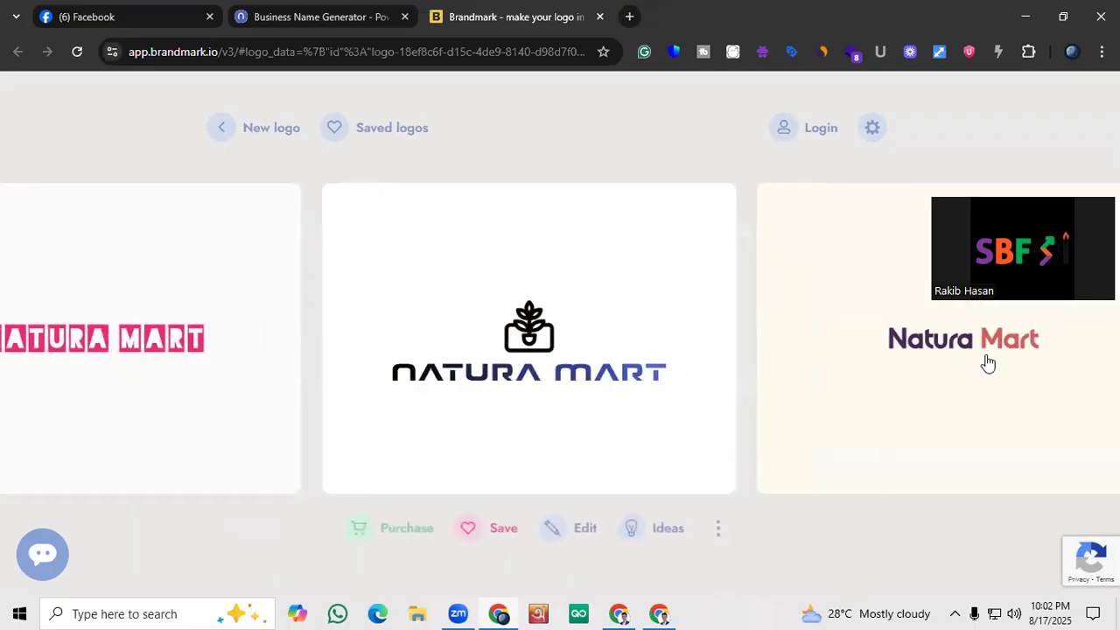
click(988, 363)
click(988, 363)
click(988, 363)
click(987, 364)
click(986, 363)
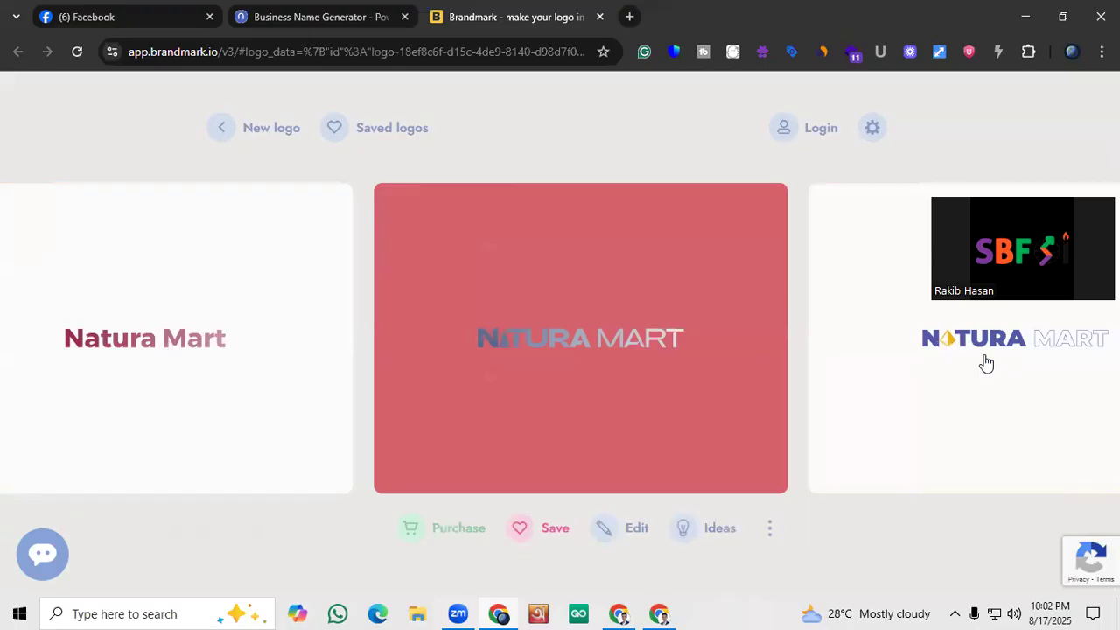
Keep advancing through further Natura Mart logo designs until the one with the green apple emblem is centred
click(986, 363)
click(986, 363)
click(986, 363)
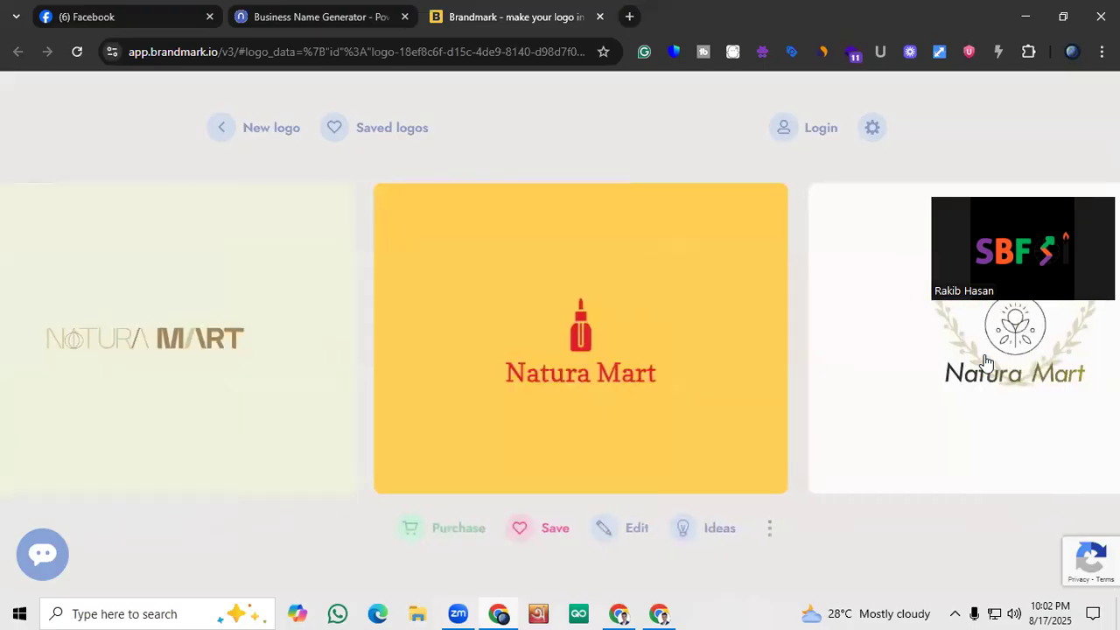
click(987, 364)
click(986, 363)
click(983, 363)
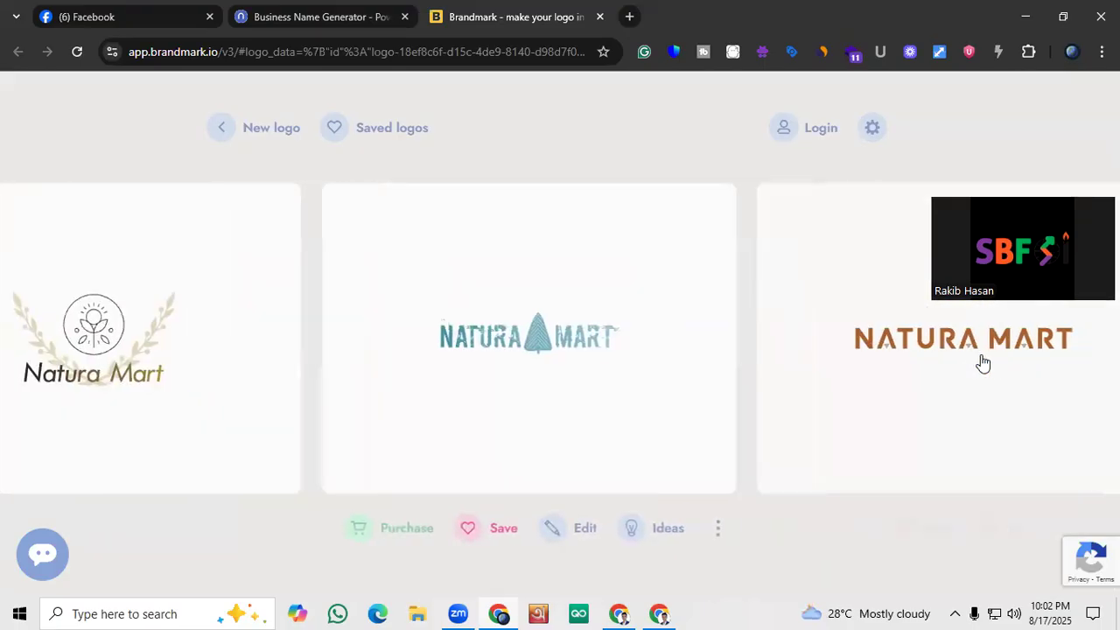
click(982, 363)
click(981, 363)
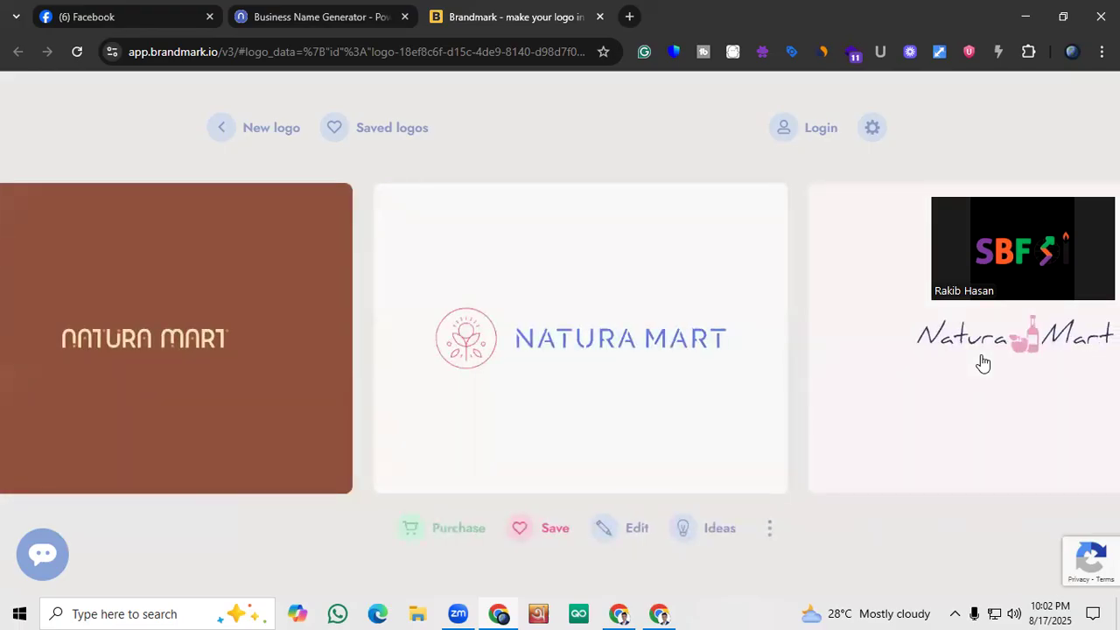
click(982, 363)
click(982, 363)
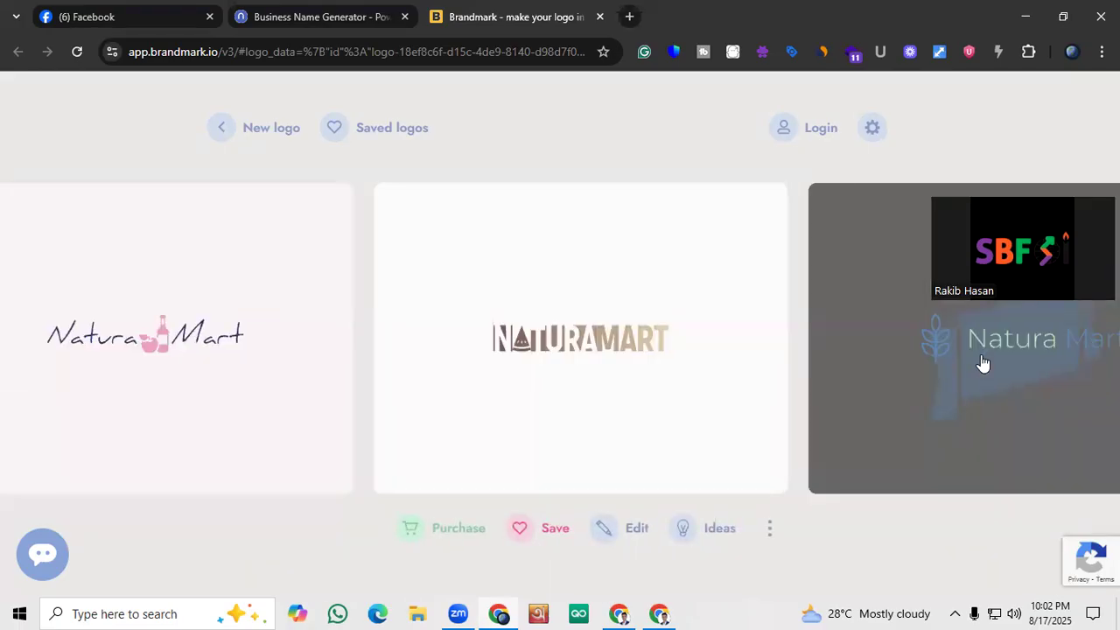
click(982, 363)
click(982, 363)
click(983, 363)
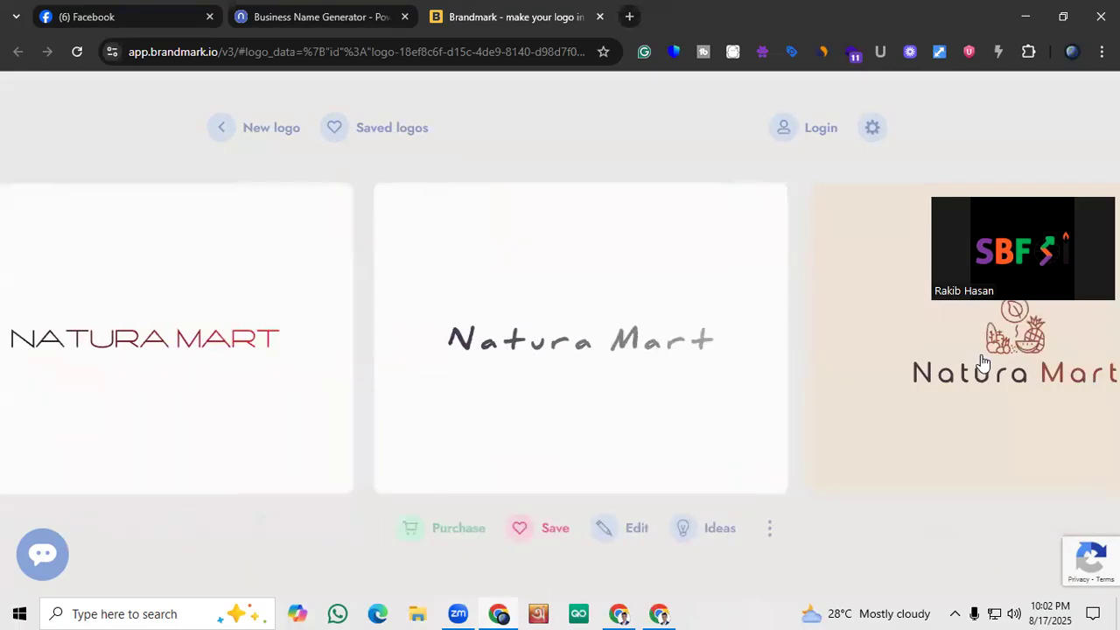
click(983, 363)
click(983, 362)
click(983, 362)
click(982, 362)
click(983, 362)
click(983, 363)
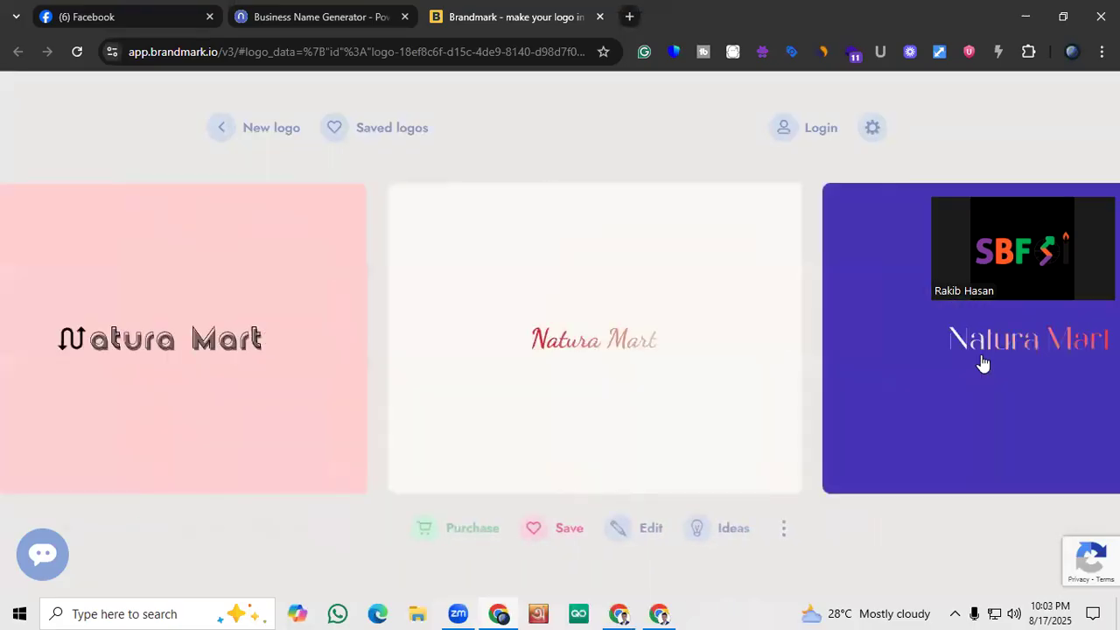
click(983, 363)
click(983, 362)
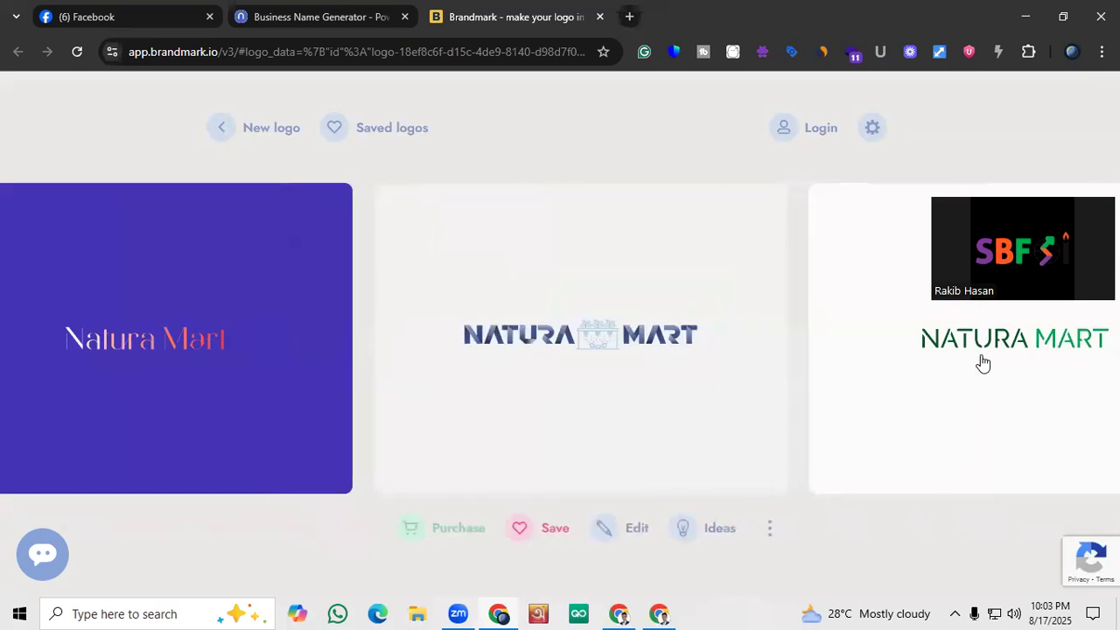
click(982, 362)
click(982, 362)
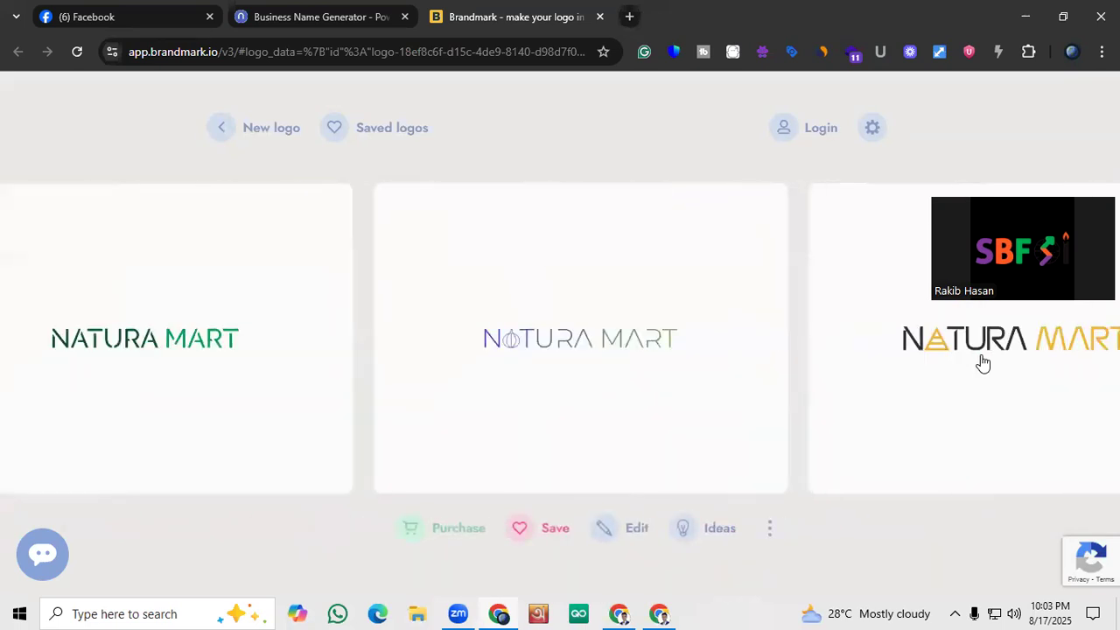
click(982, 362)
click(980, 363)
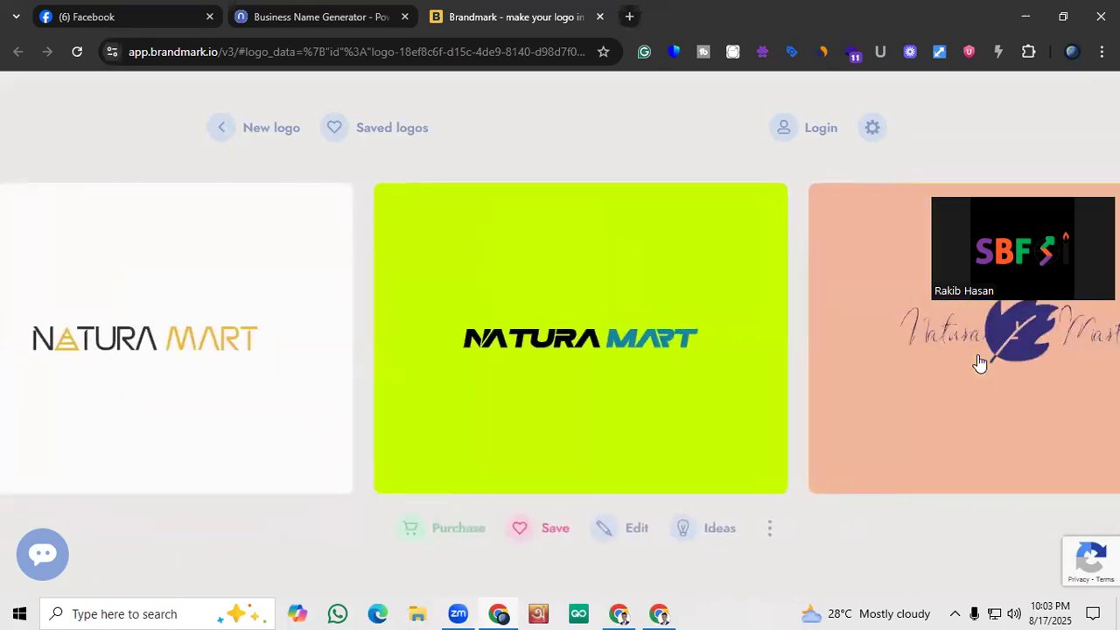
click(978, 365)
click(976, 364)
click(972, 360)
click(971, 358)
click(970, 360)
click(972, 358)
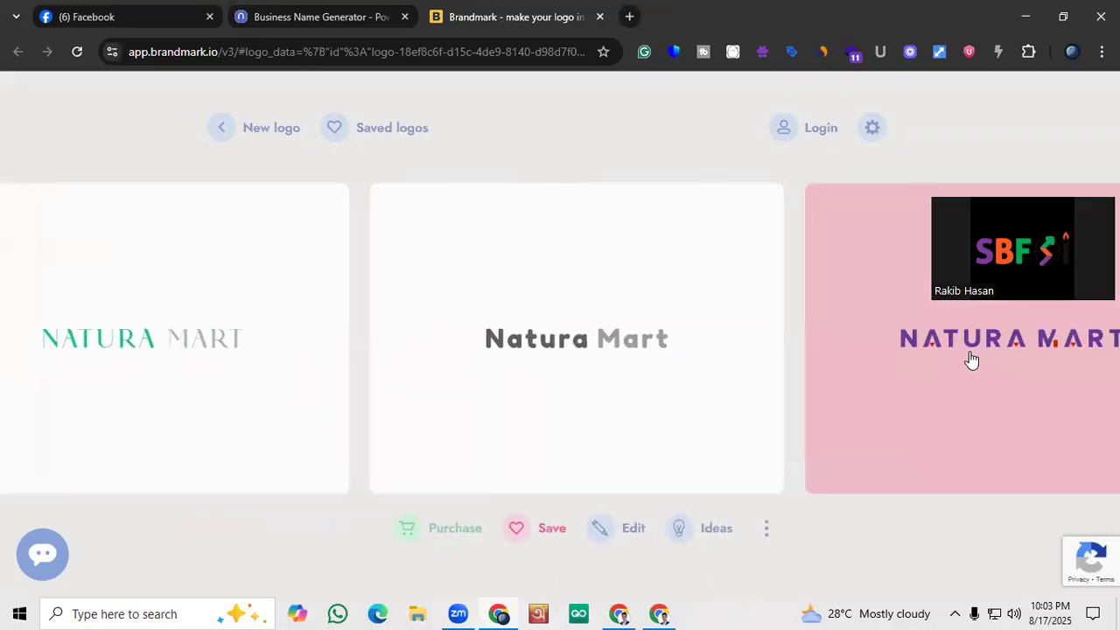
click(972, 359)
click(972, 358)
click(972, 359)
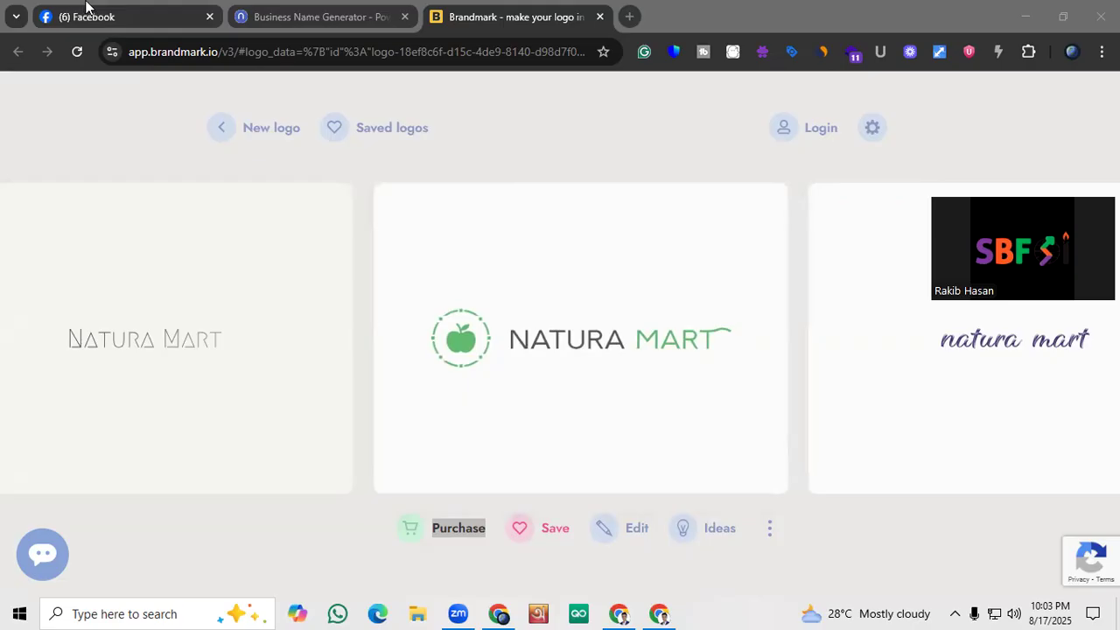
Open a new browser tab
click(629, 16)
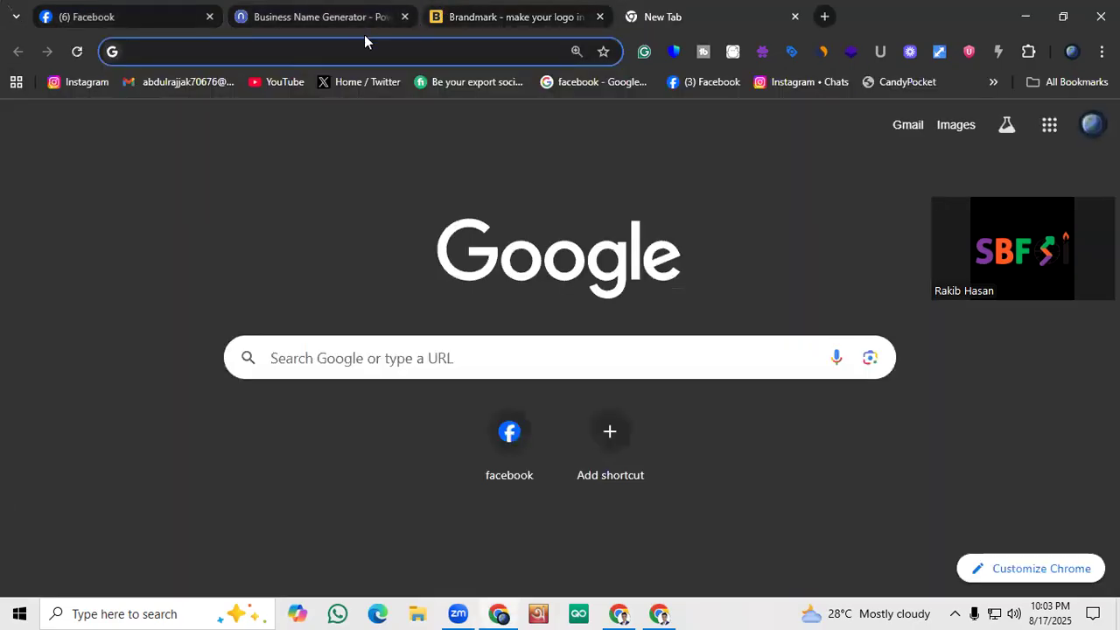
text(Page)
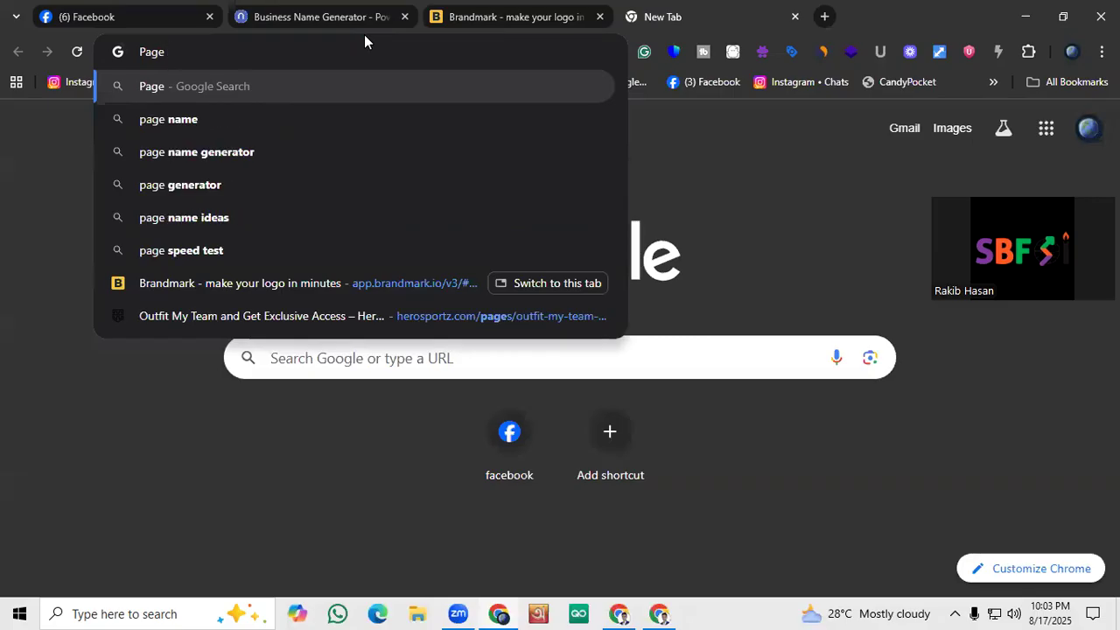
key(BackSpace)
key(BackSpace)
key(BackSpace)
key(BackSpace)
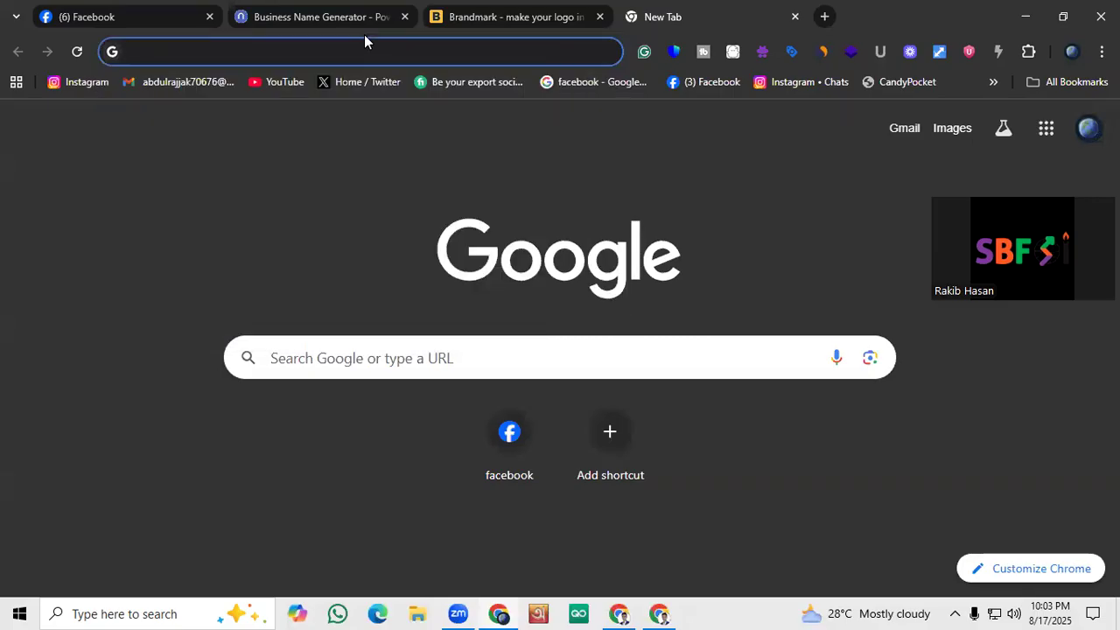
Search Google for "Translate" and open the Google Translate site from the results
text(Transl)
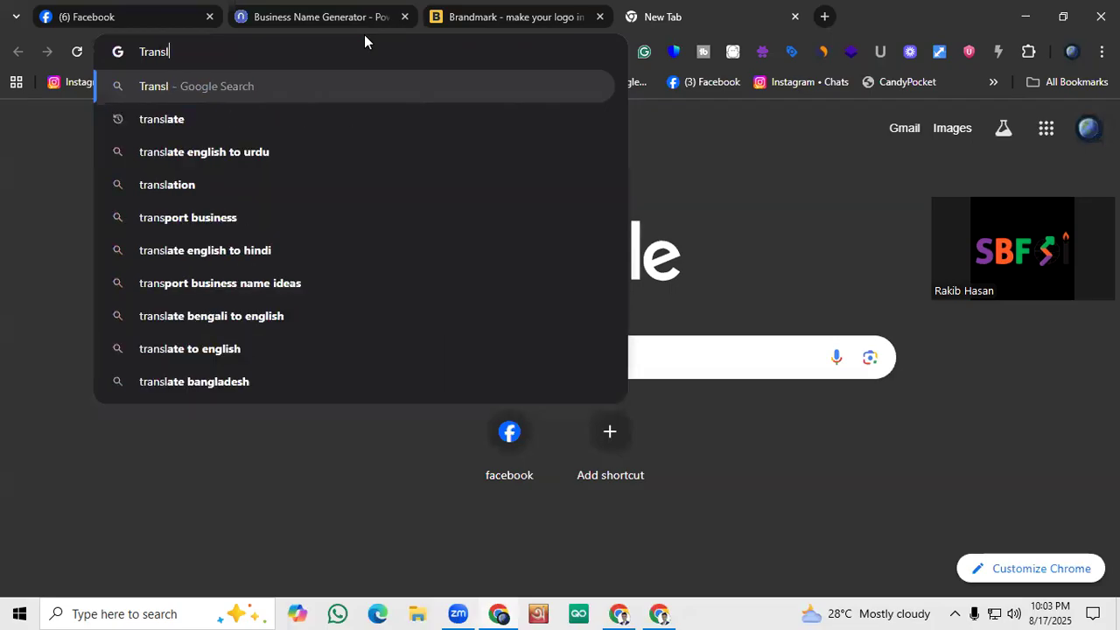
text(a)
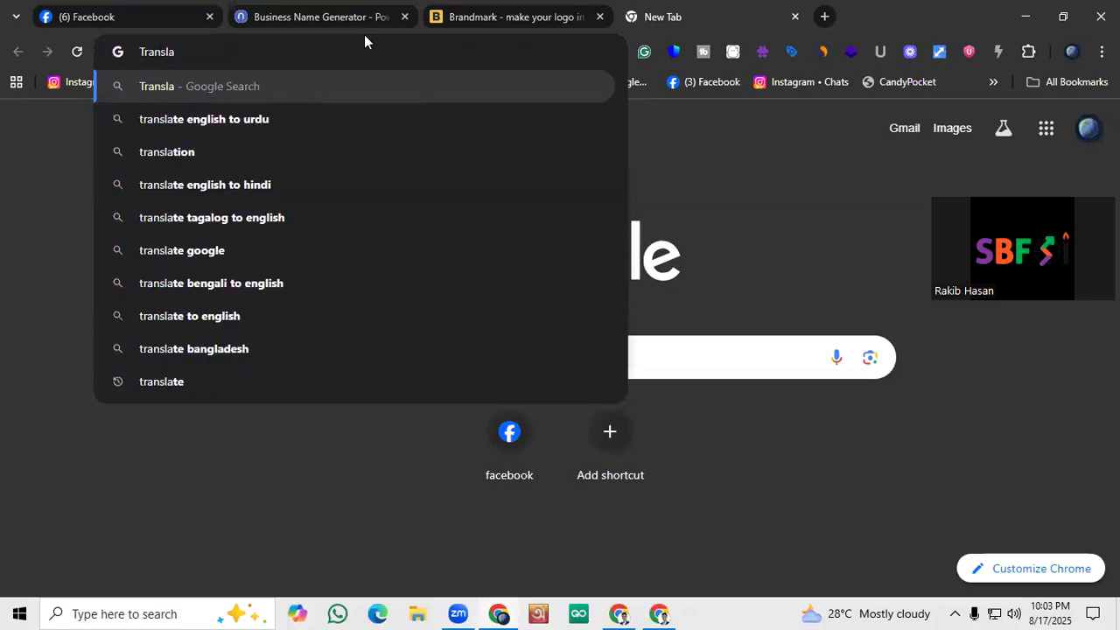
key(BackSpace)
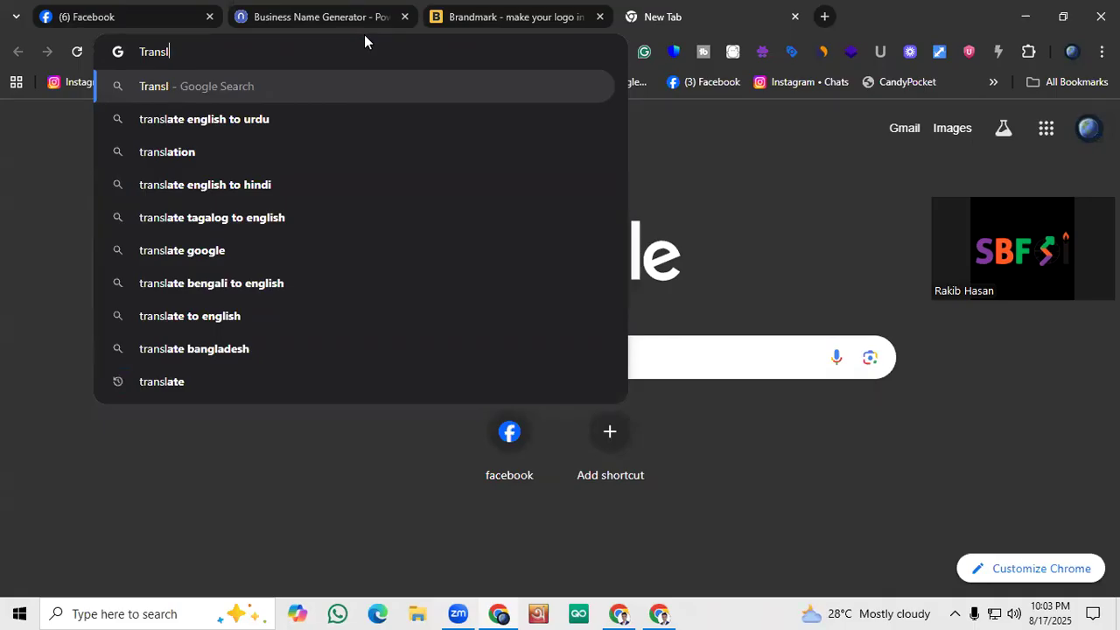
text(ate)
key(Return)
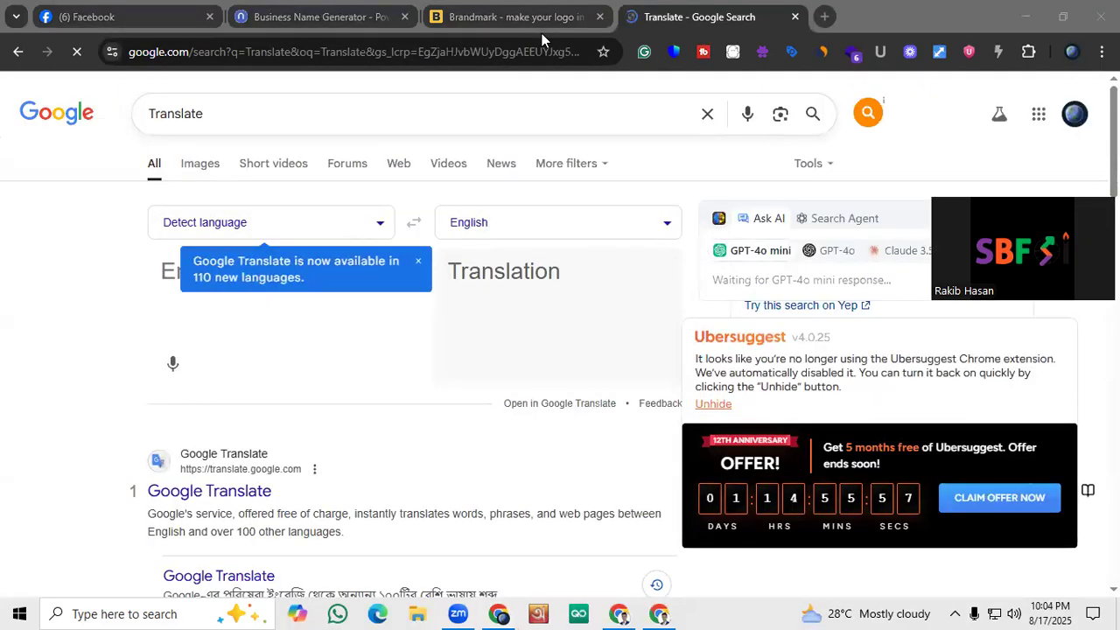
click(218, 491)
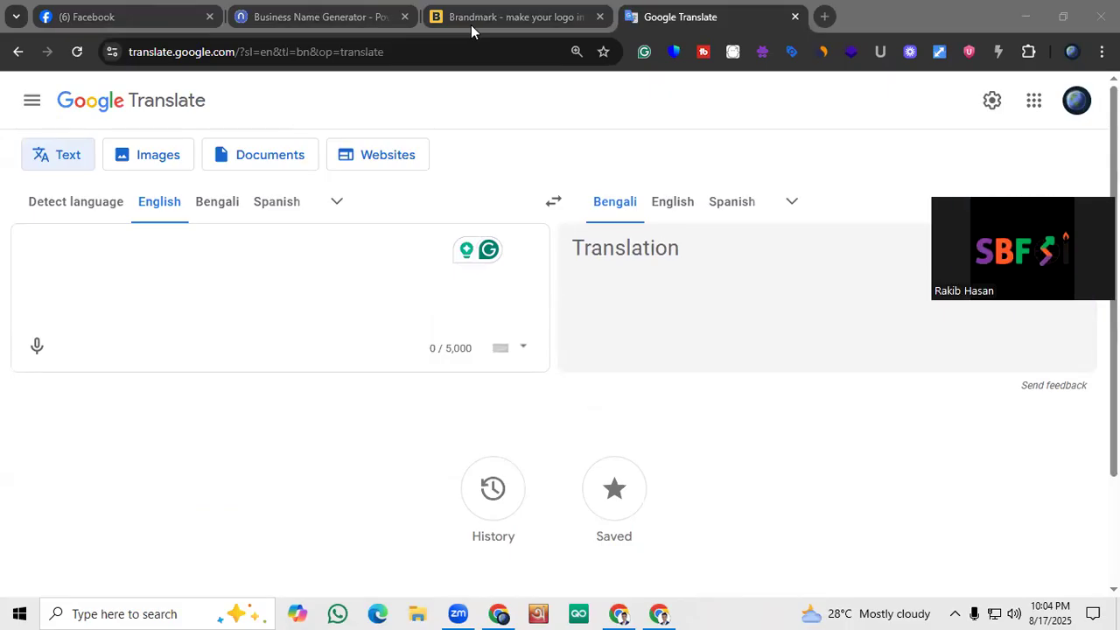
Dismiss the Grammarly offer and enter the heading "Page Creation :" in the English source text, followed by a blank line
click(108, 296)
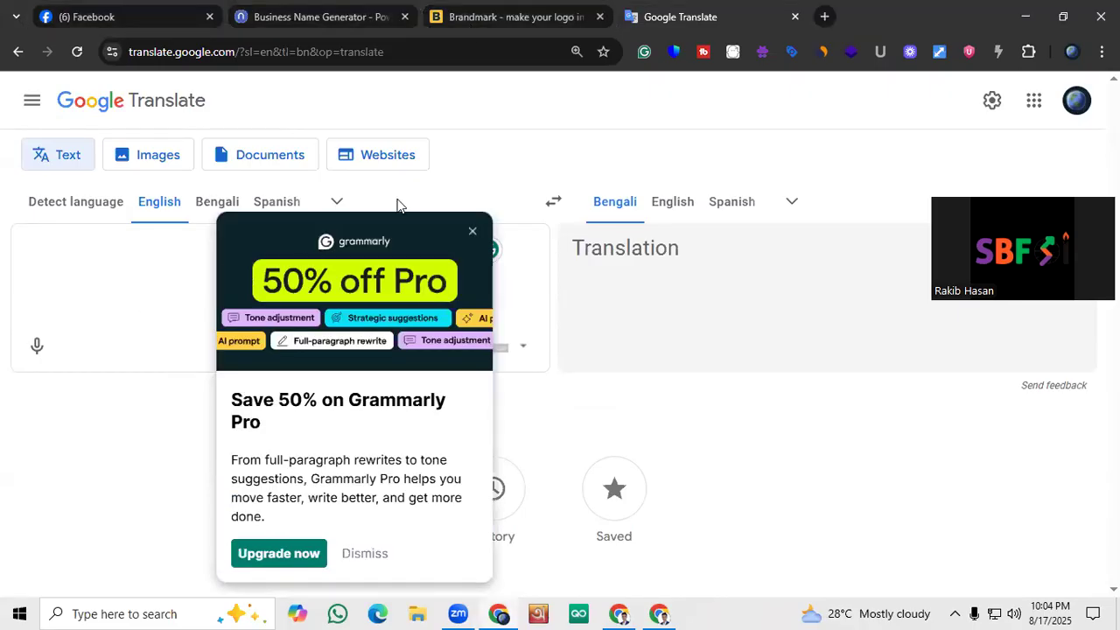
click(472, 230)
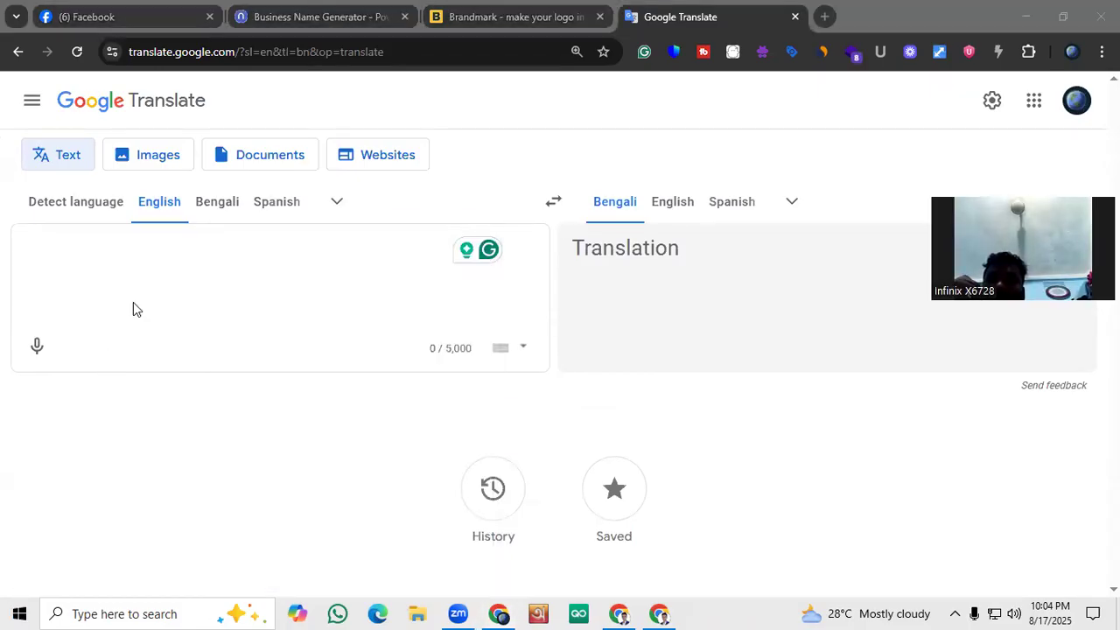
click(142, 246)
text(P)
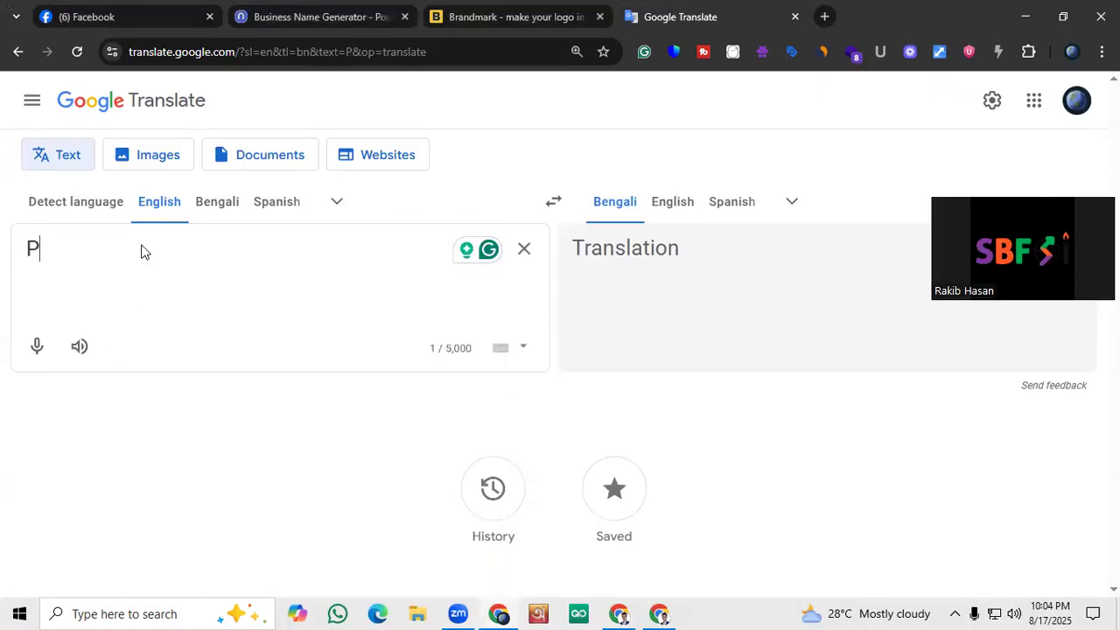
text(age Cre)
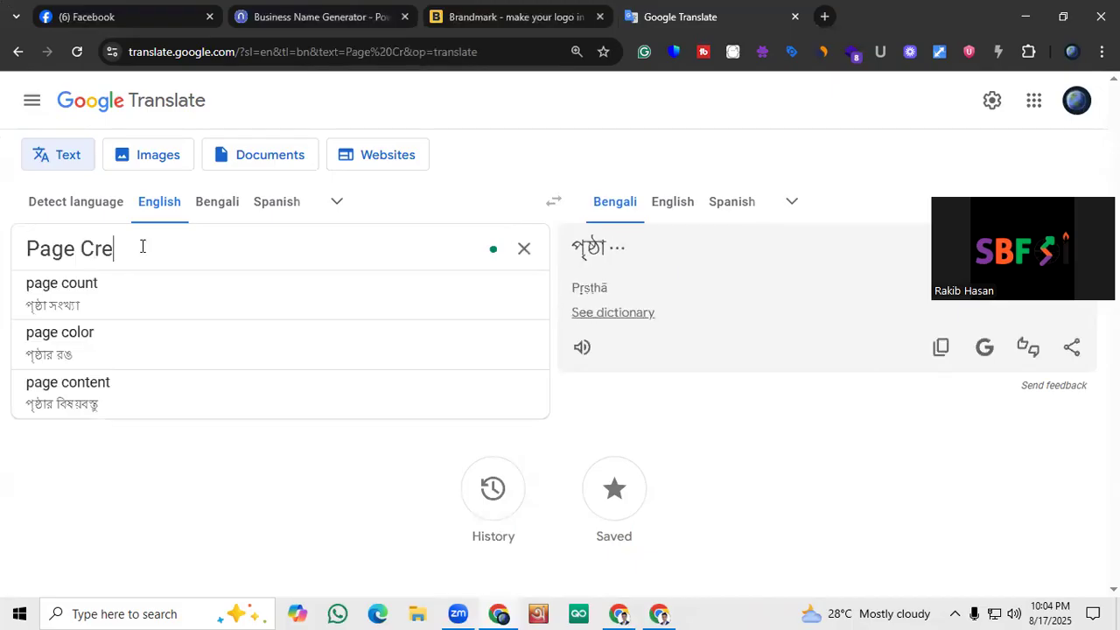
text(ation )
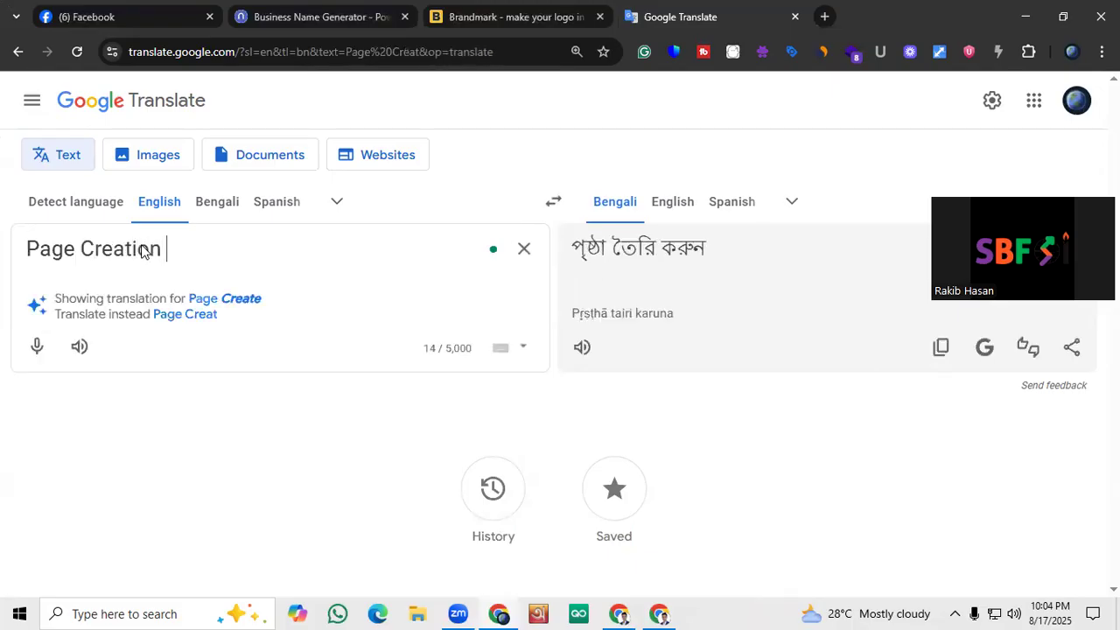
text(:)
key(Return)
key(Return)
List Page Name, Business Category and Logo on separate lines below the Page Creation heading
text(P)
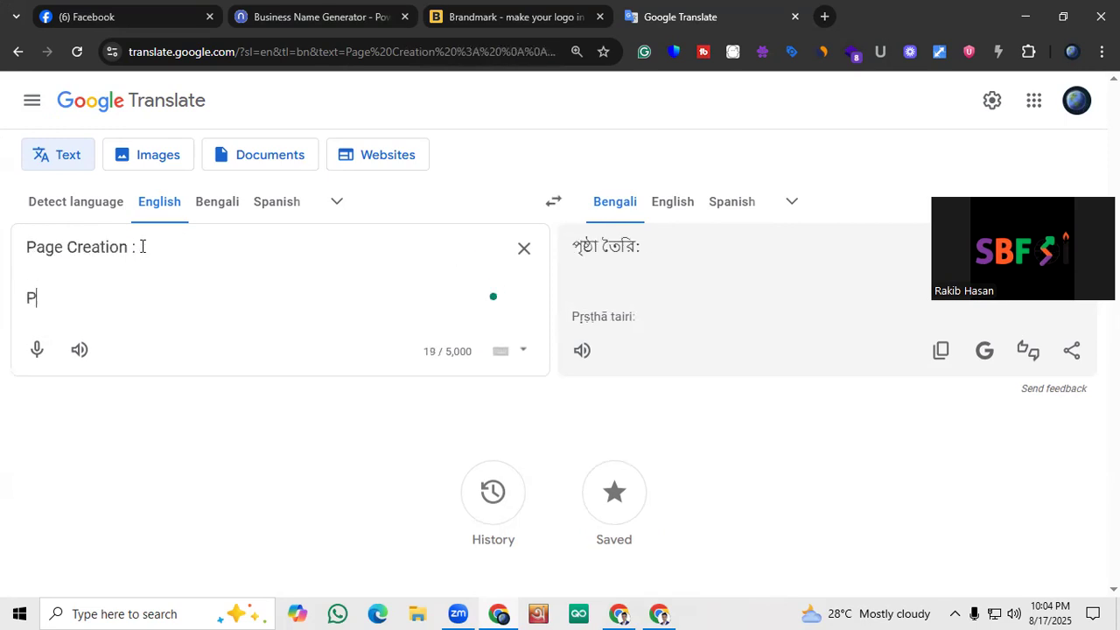
text(age Name)
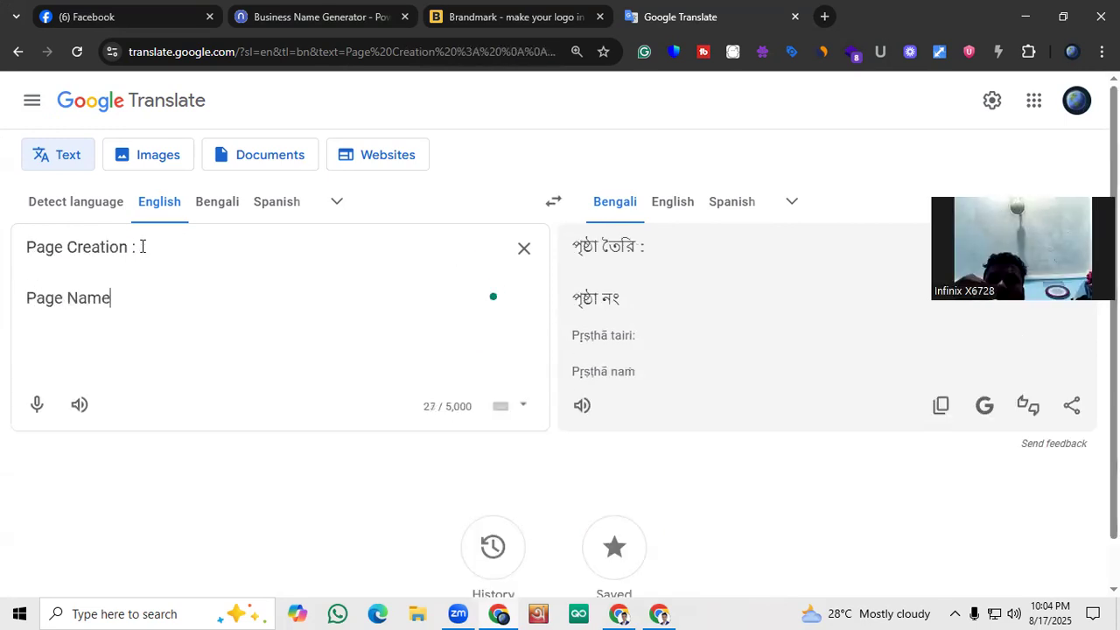
key(Return)
text(Bu)
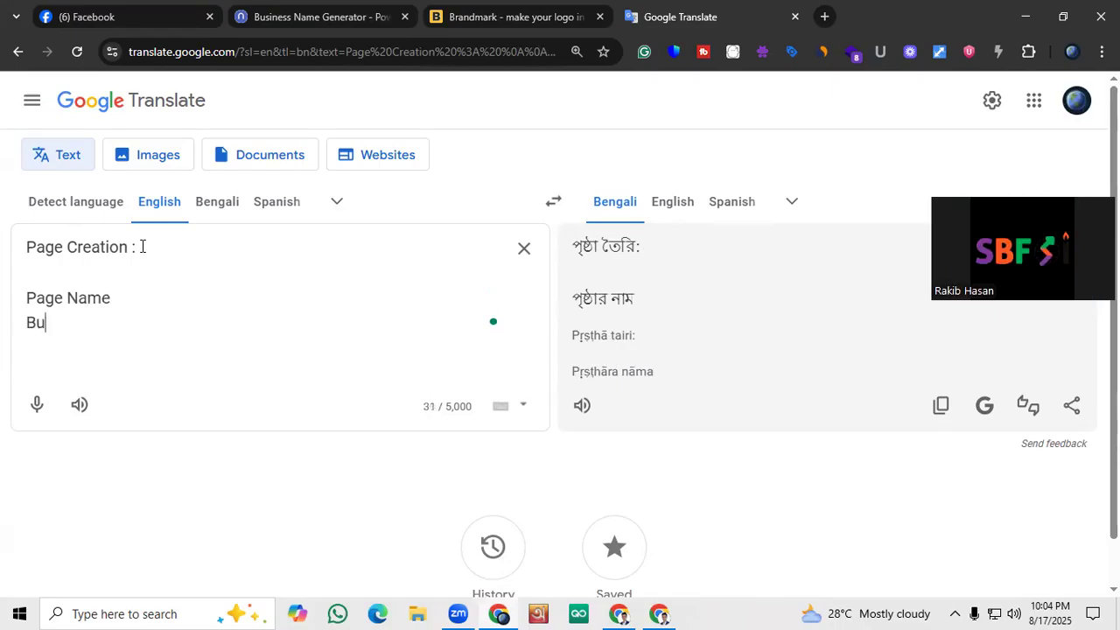
text(siness Categoe)
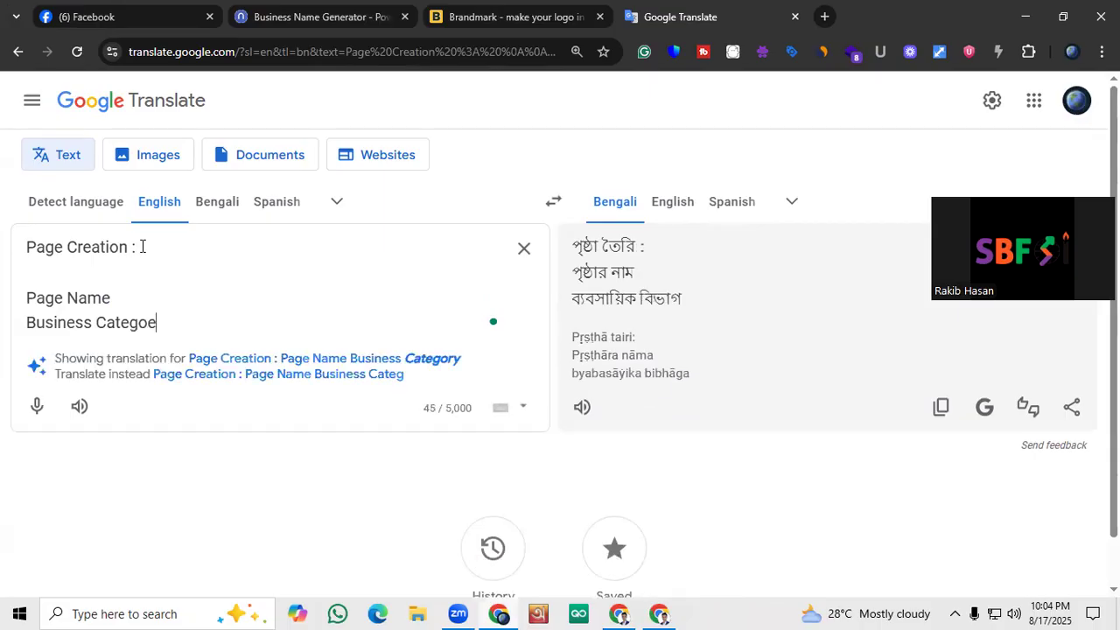
text(ry)
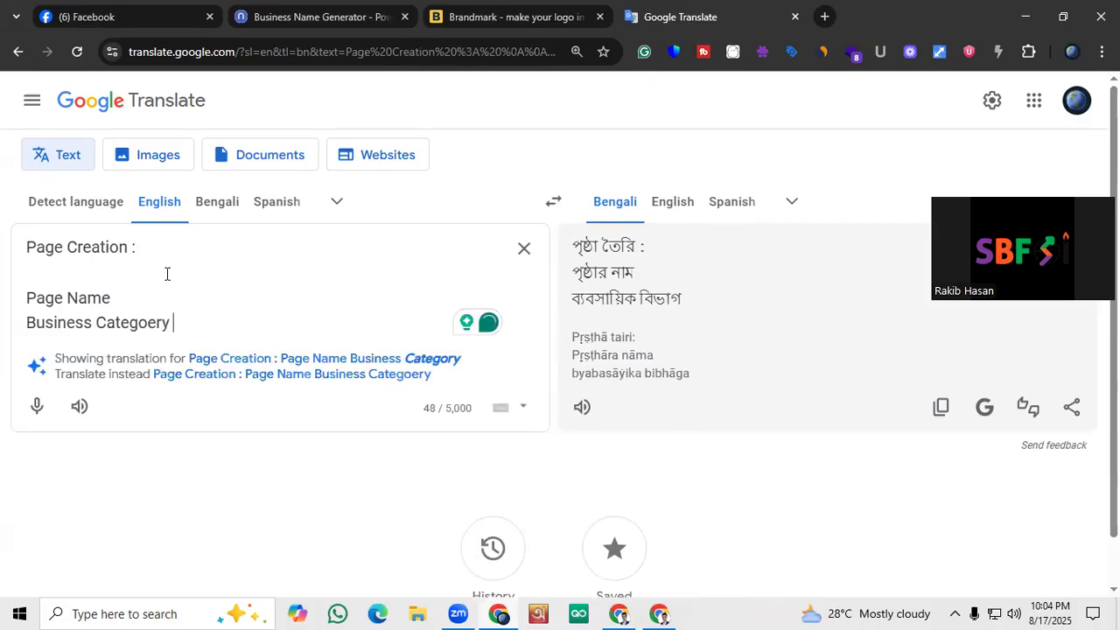
key(Return)
text(Lo)
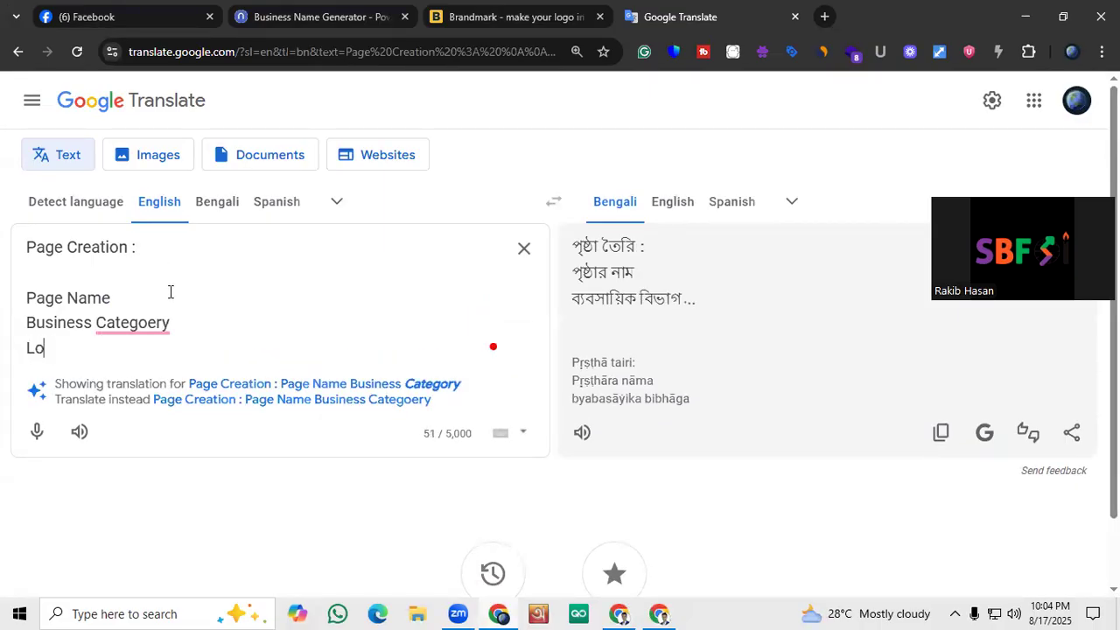
text(hgo)
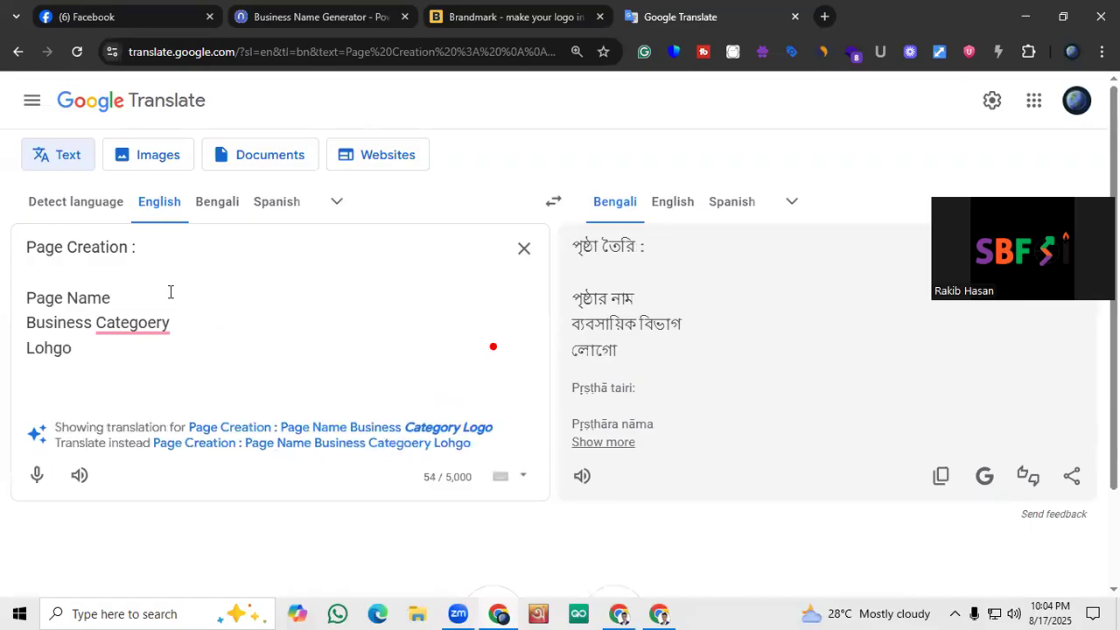
Correct the misspelled words in the list to "Logo" and "Category" and highlight the list lines
click(52, 350)
key(BackSpace)
mouse_move(122, 328)
click(132, 374)
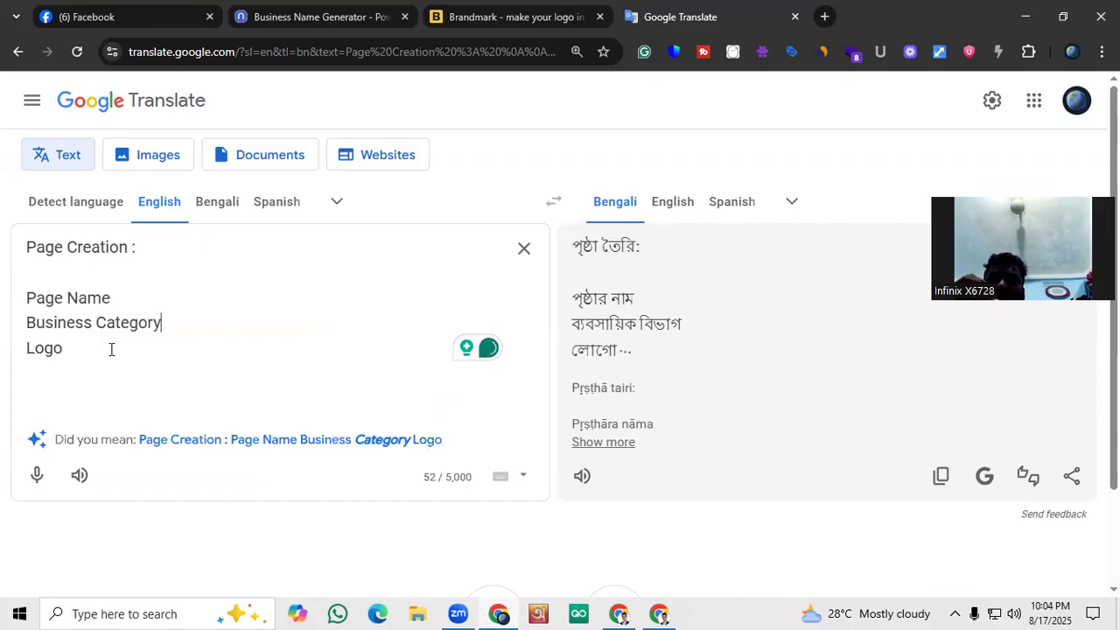
drag(111, 349, 17, 293)
Switch to the Facebook home page and glance through the feed, returning to its beginning
click(135, 7)
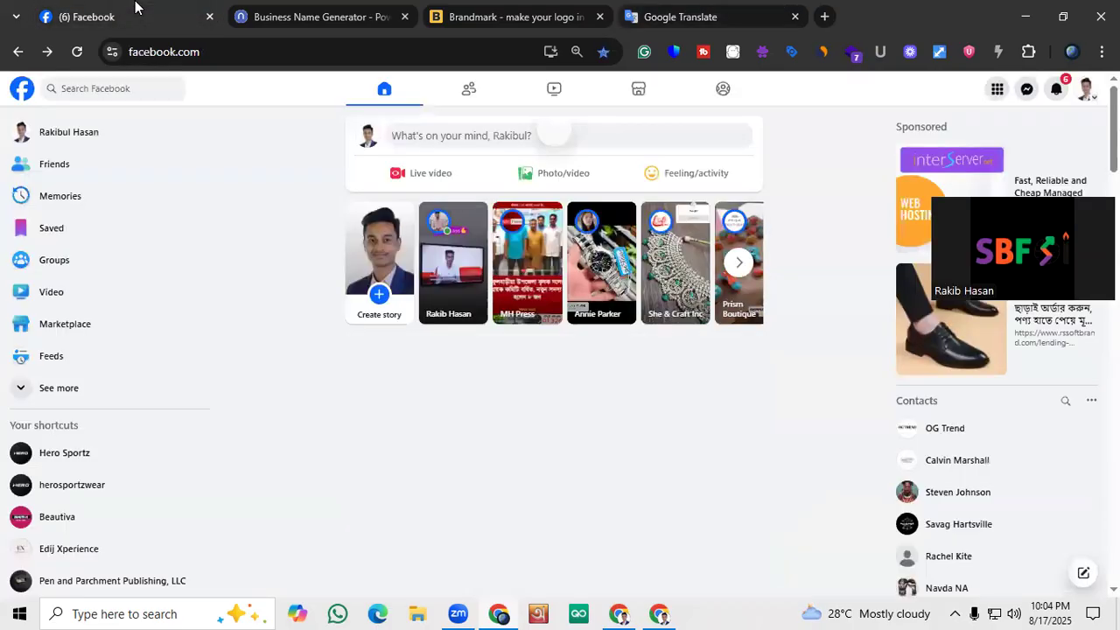
scroll(175, 442, down, 2)
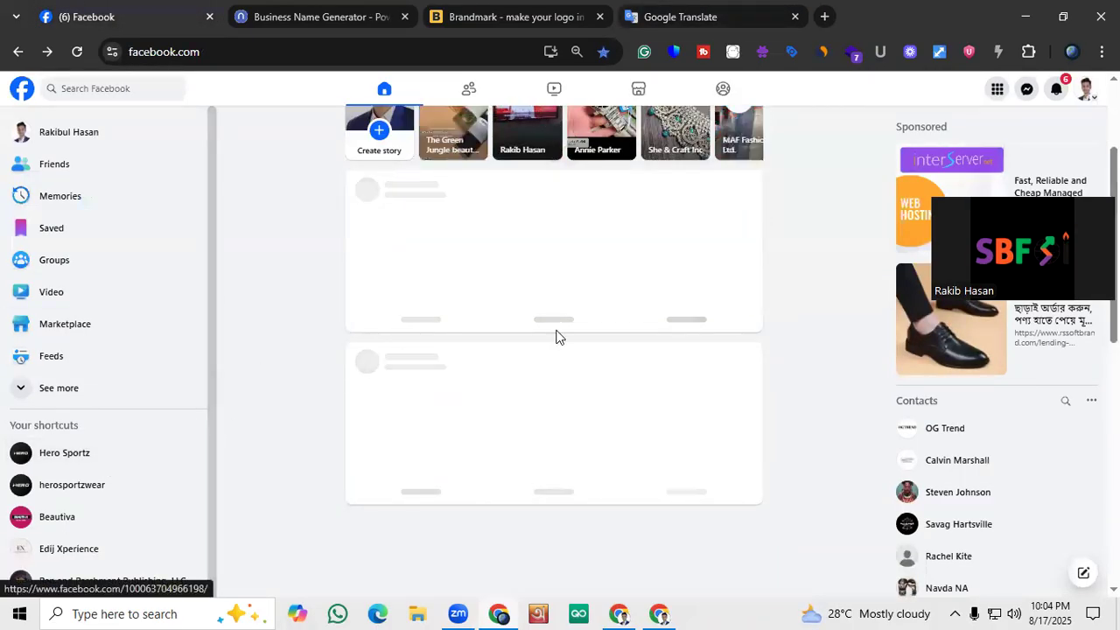
scroll(557, 337, up, 2)
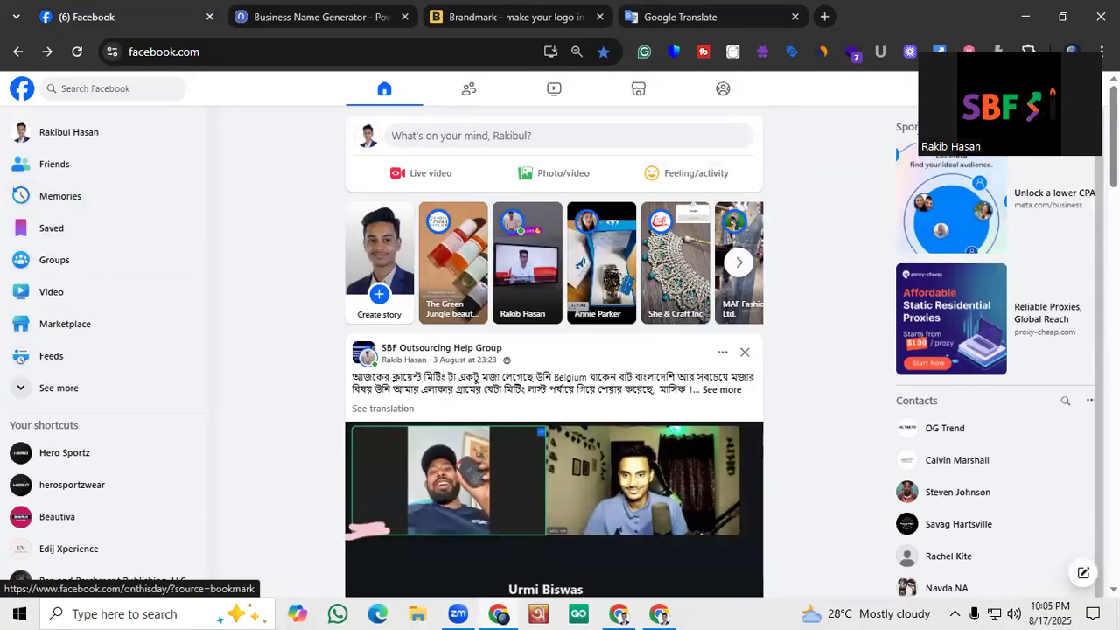
Open the Pages section and start creating a new profile or Page of the type Public Page
click(20, 391)
scroll(35, 395, down, 2)
scroll(42, 396, down, 1)
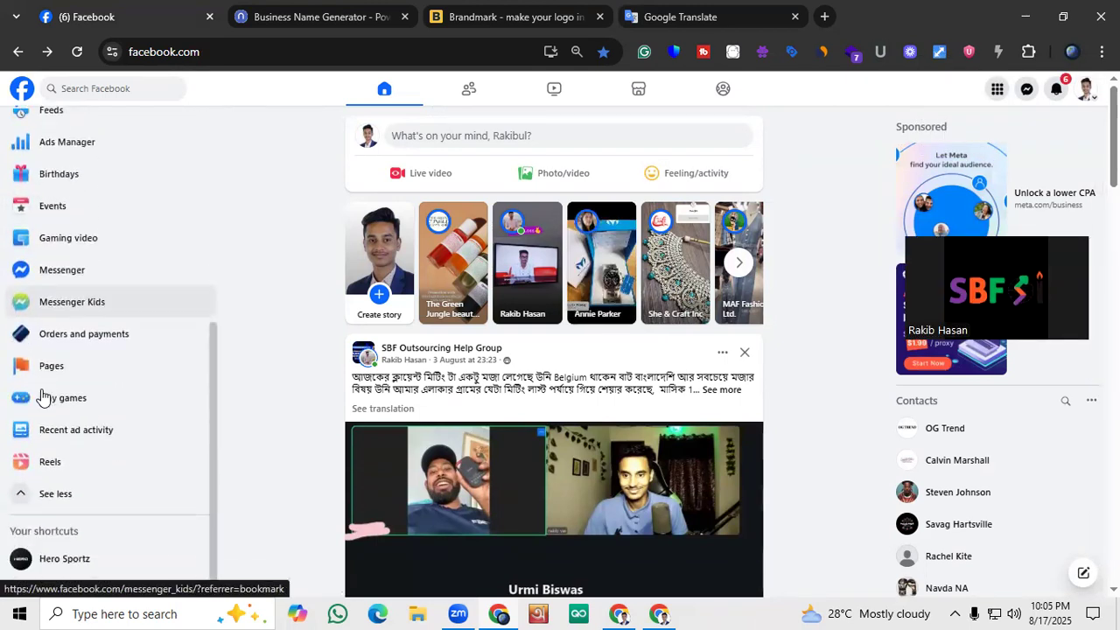
scroll(94, 389, up, 1)
click(31, 452)
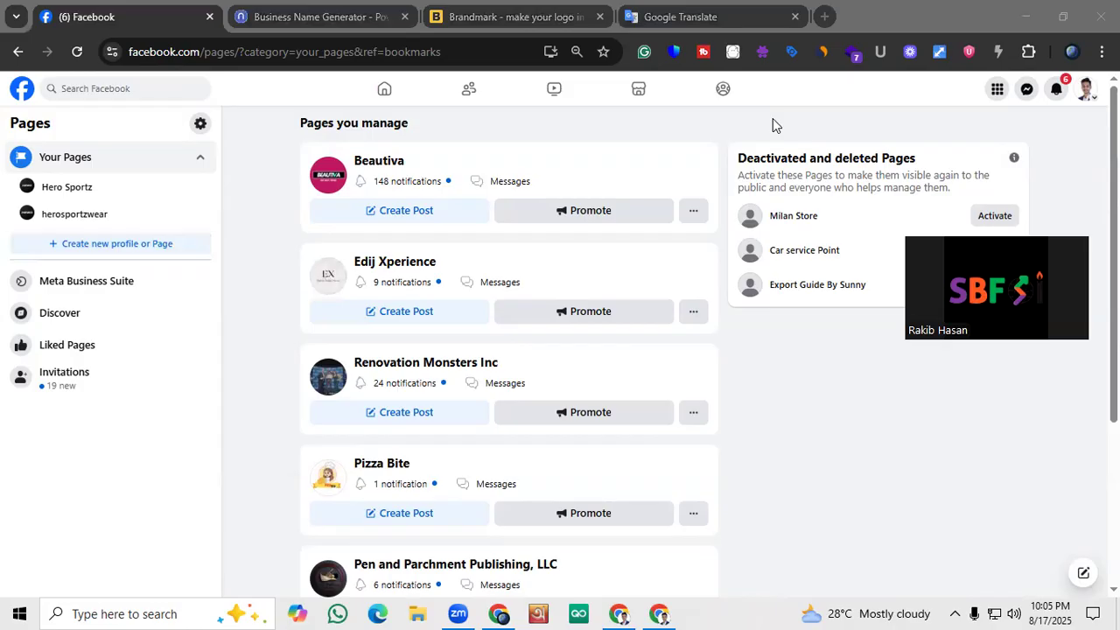
click(114, 250)
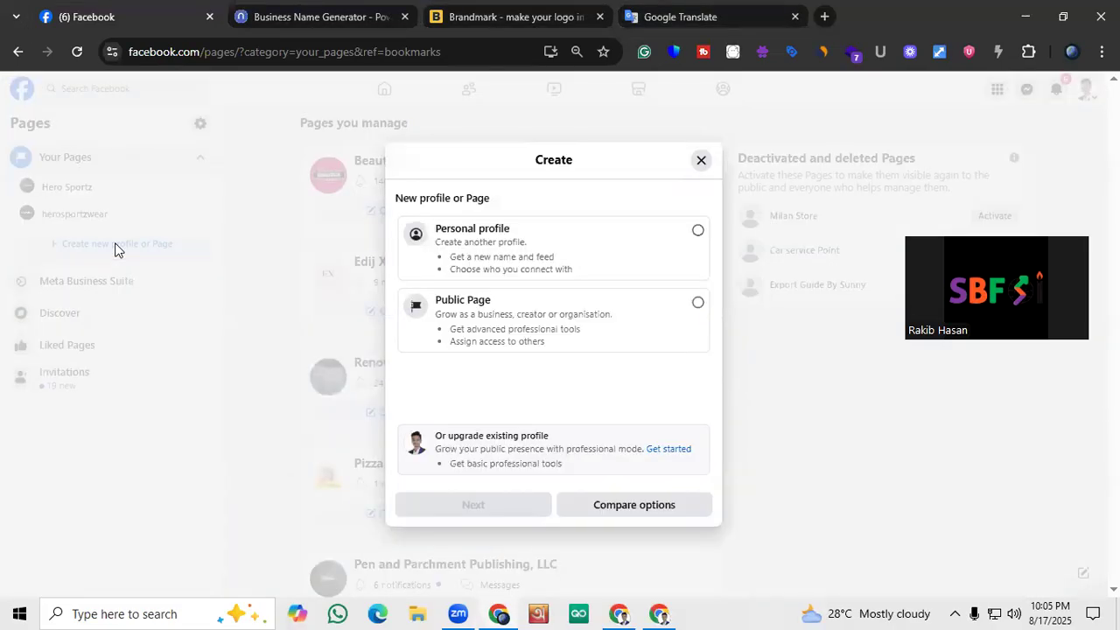
click(543, 310)
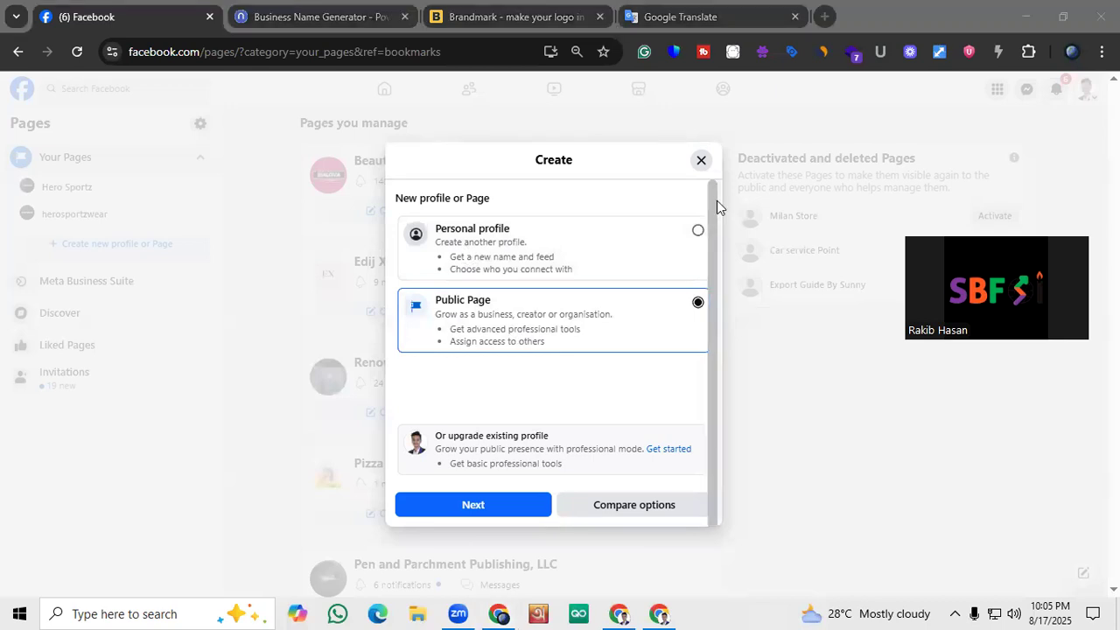
Capture the screen area around the Create dialog, try to mark the Public Page option, and close the capture
key(Print)
drag(334, 121, 778, 567)
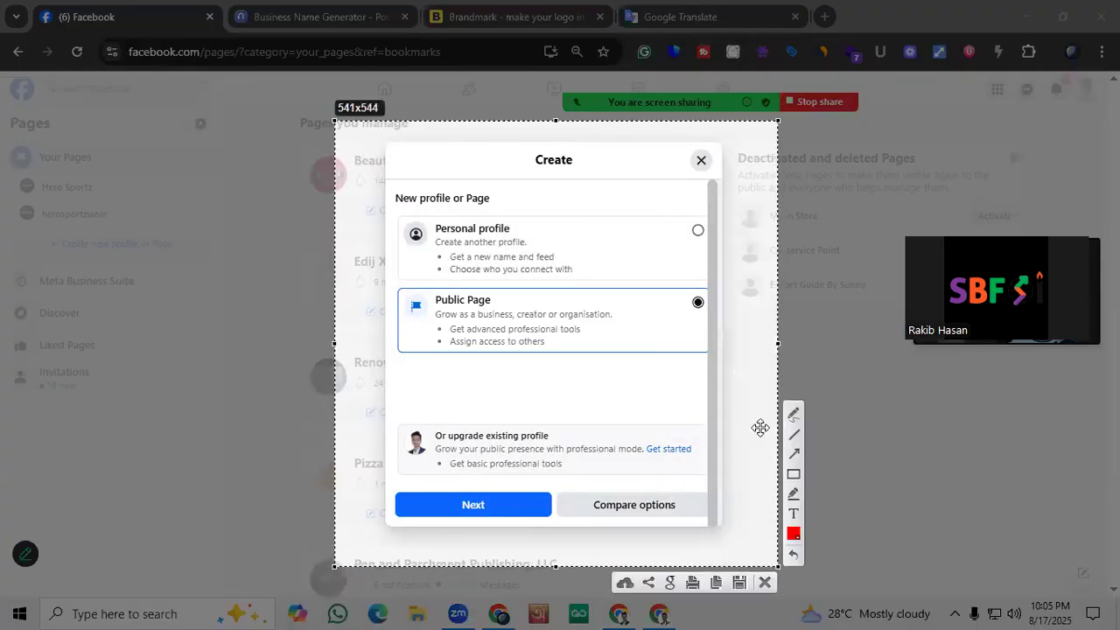
drag(368, 287, 719, 359)
right_click(671, 324)
click(713, 440)
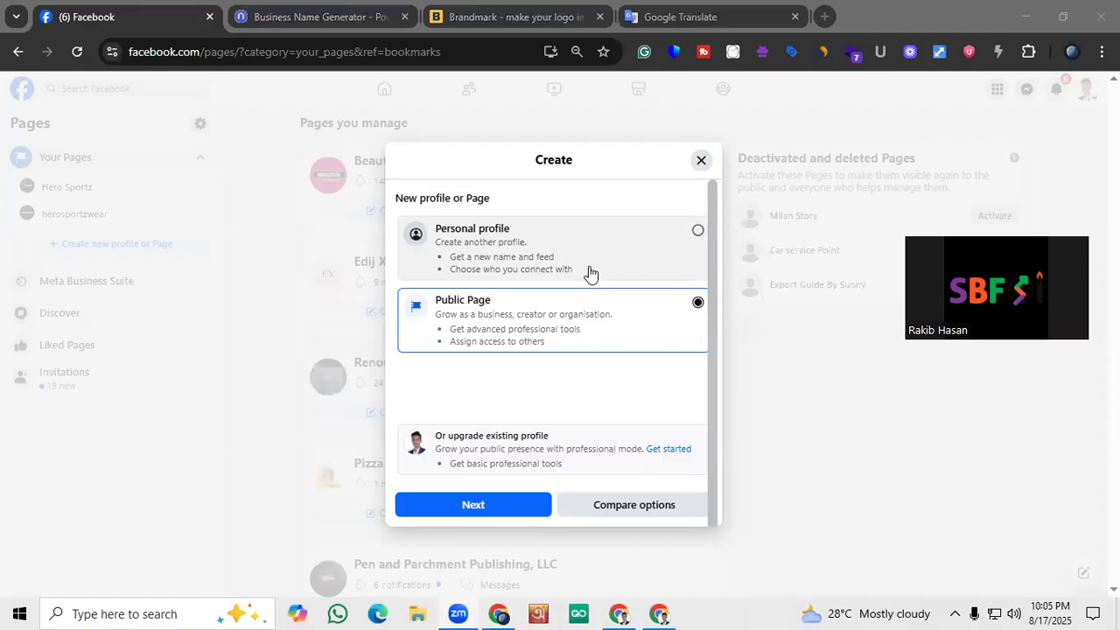
Continue to the Create a Page form and check the business name in the Brandmark logo and name generator pages
click(522, 511)
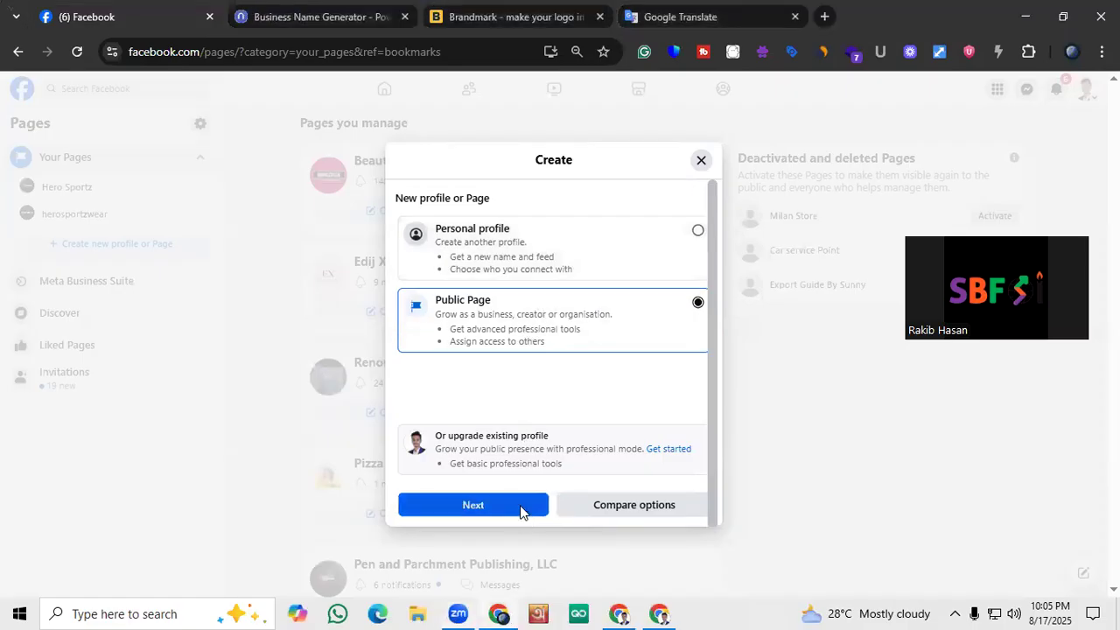
click(538, 540)
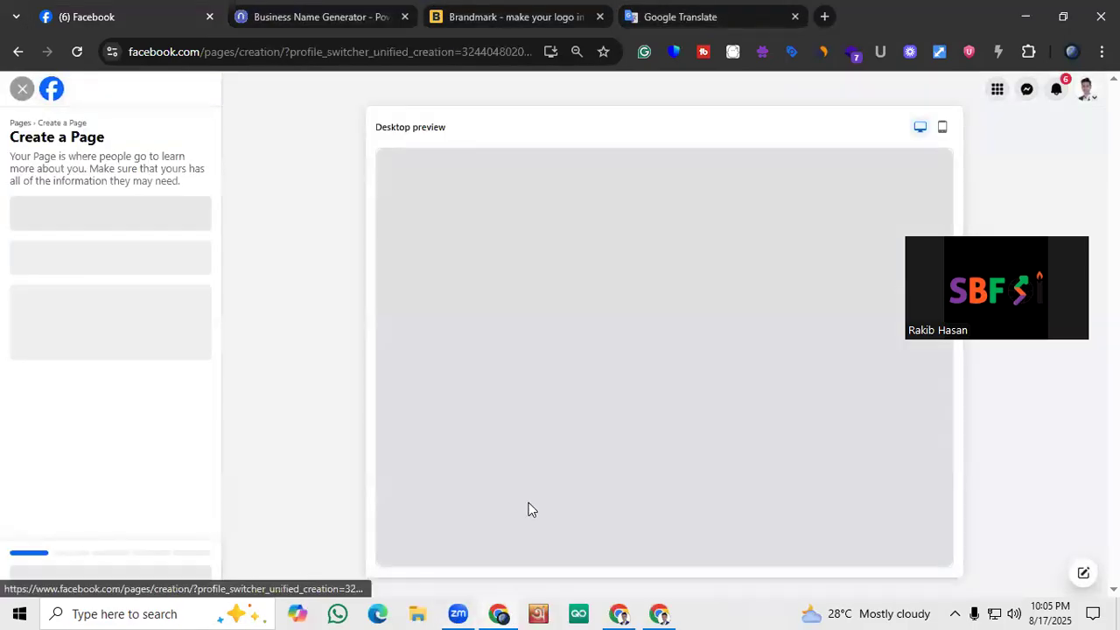
click(442, 17)
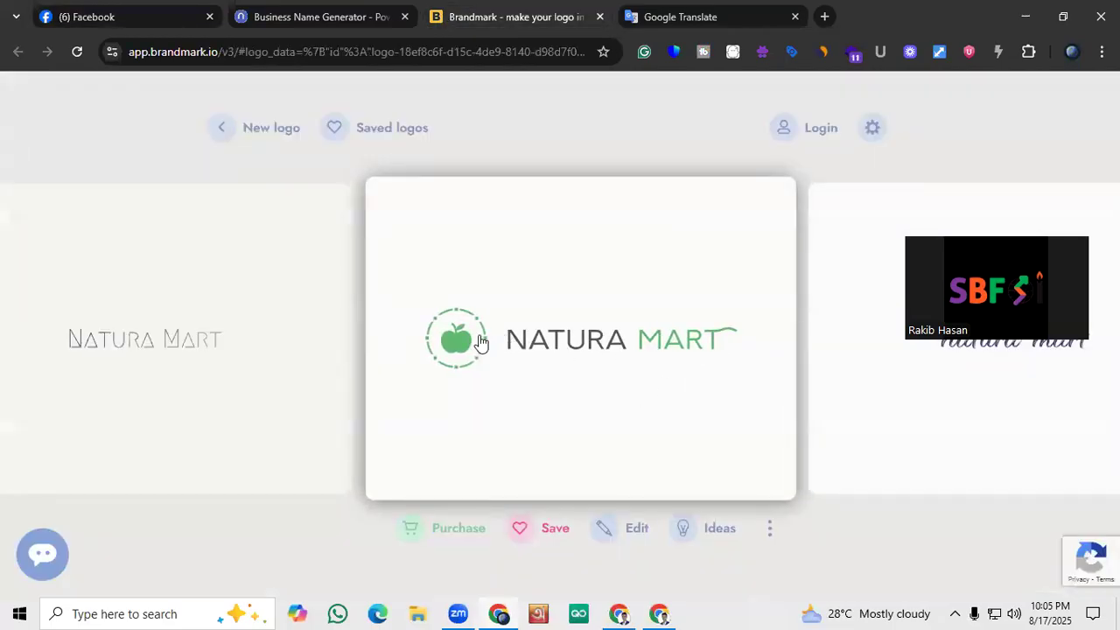
click(332, 7)
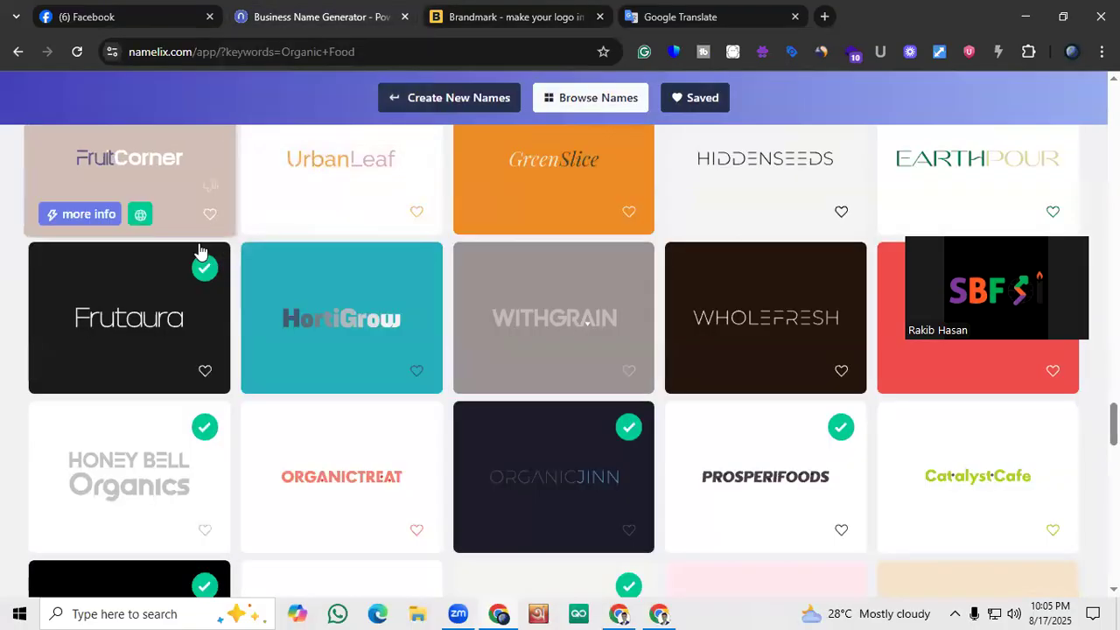
click(160, 7)
Enter "Natura Mart" as the name of the new Page
click(77, 217)
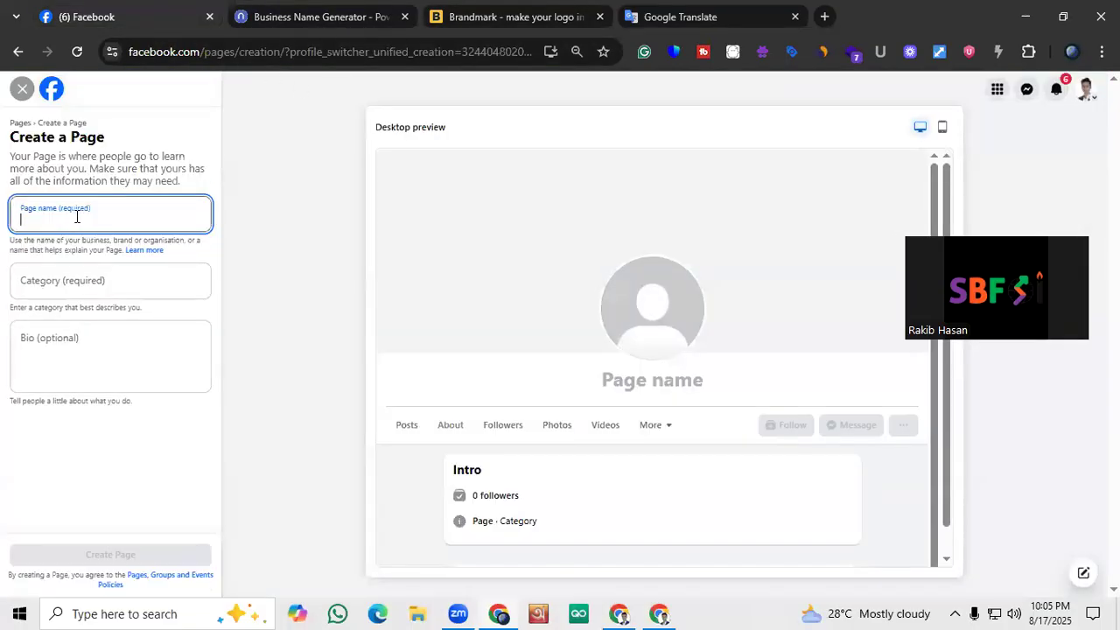
text(Nat)
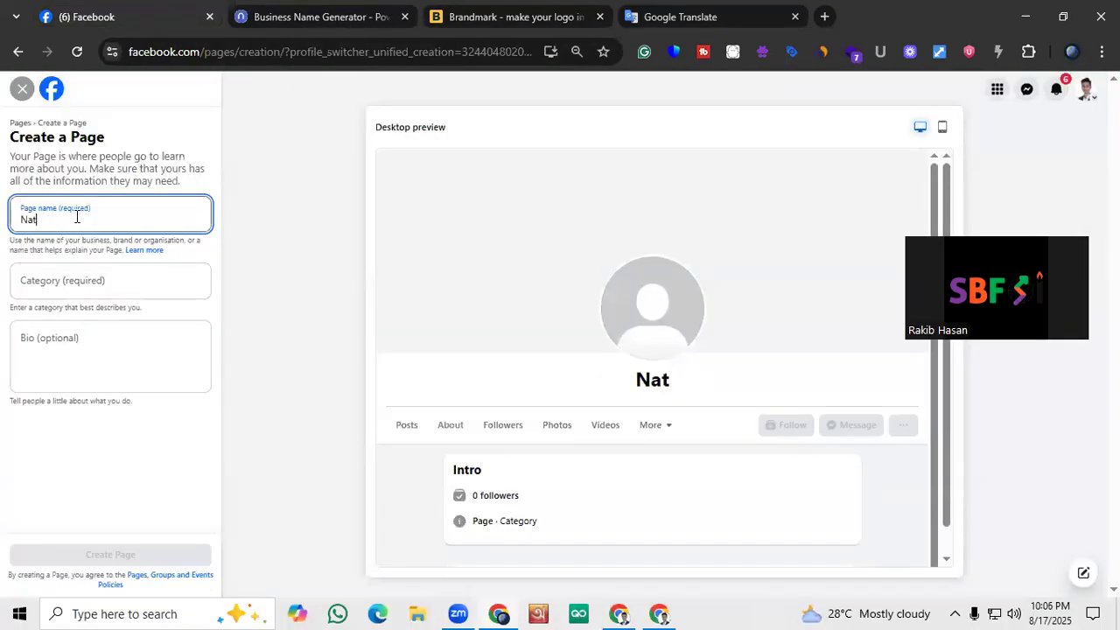
text(u)
text(ra)
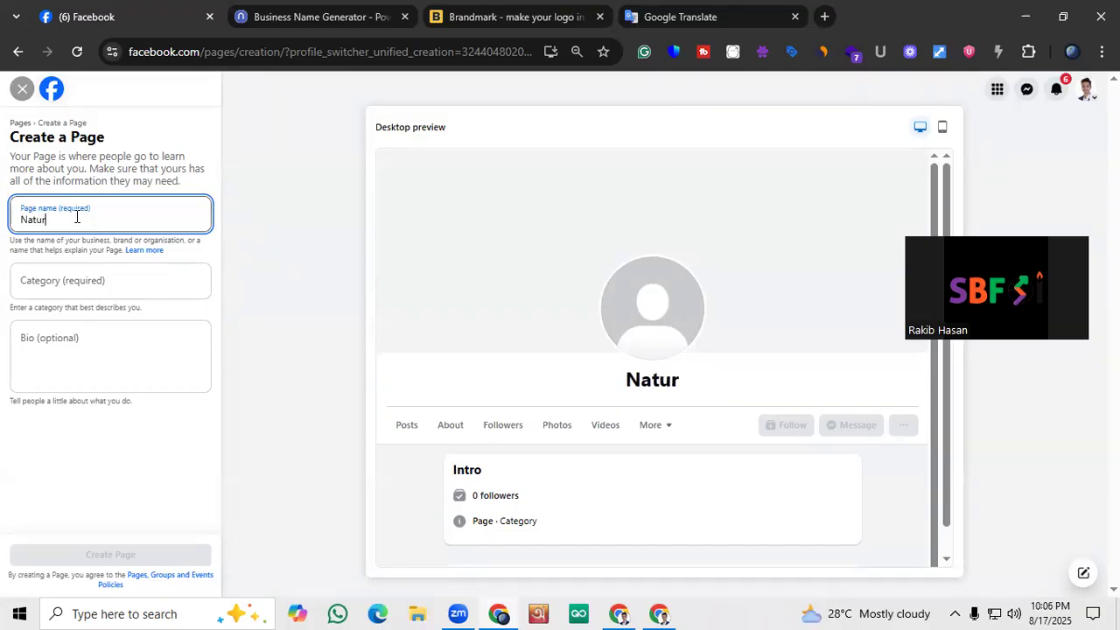
click(700, 42)
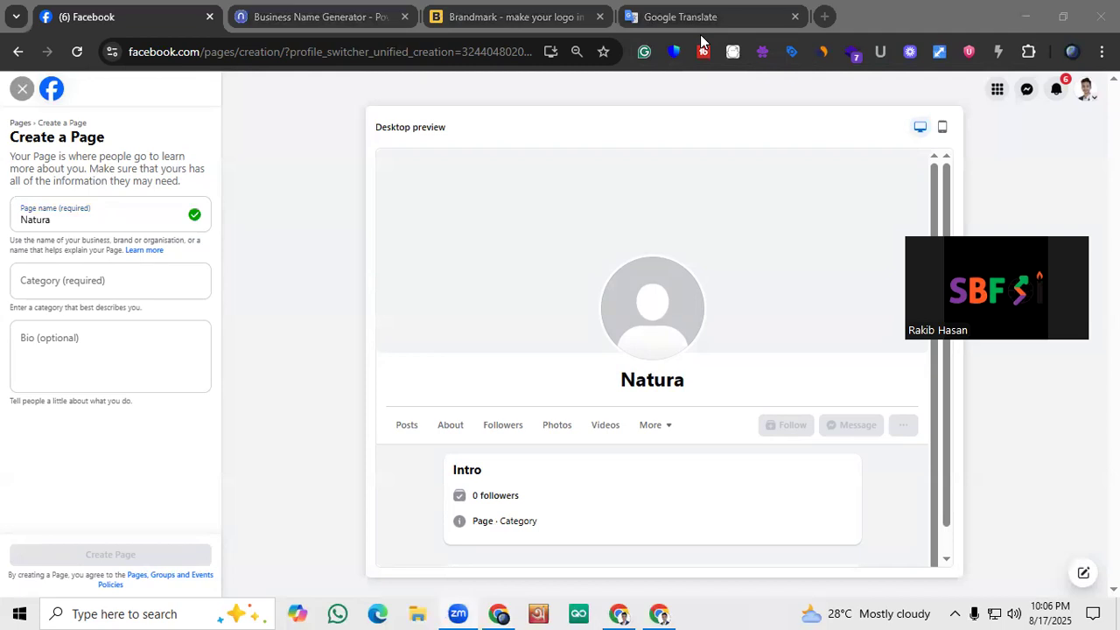
click(77, 222)
text(M)
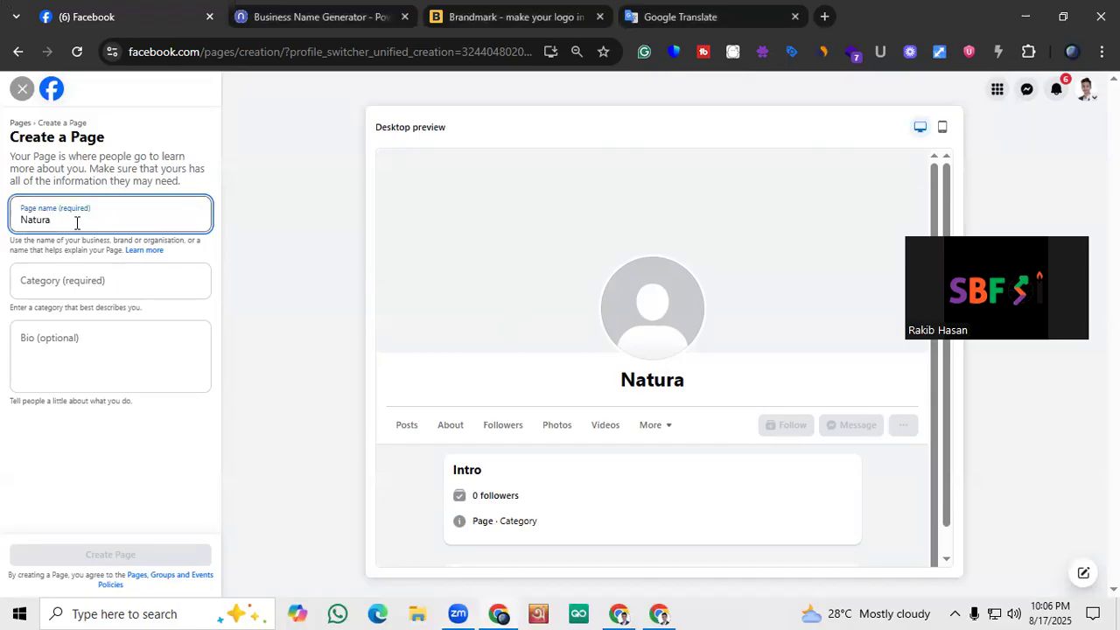
text(art)
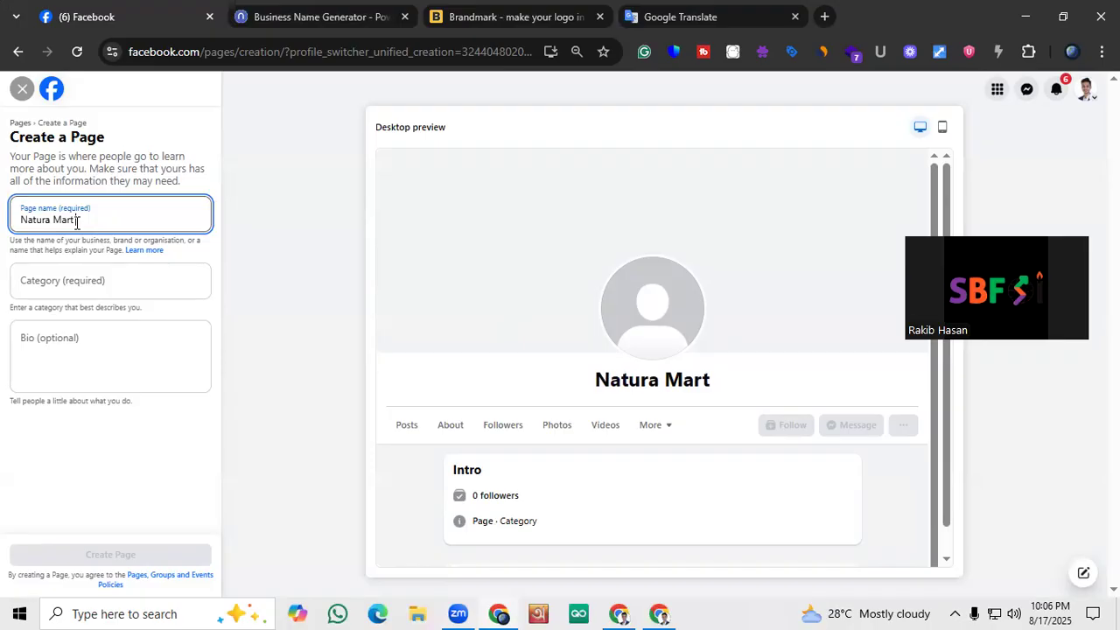
click(111, 270)
click(118, 224)
click(106, 276)
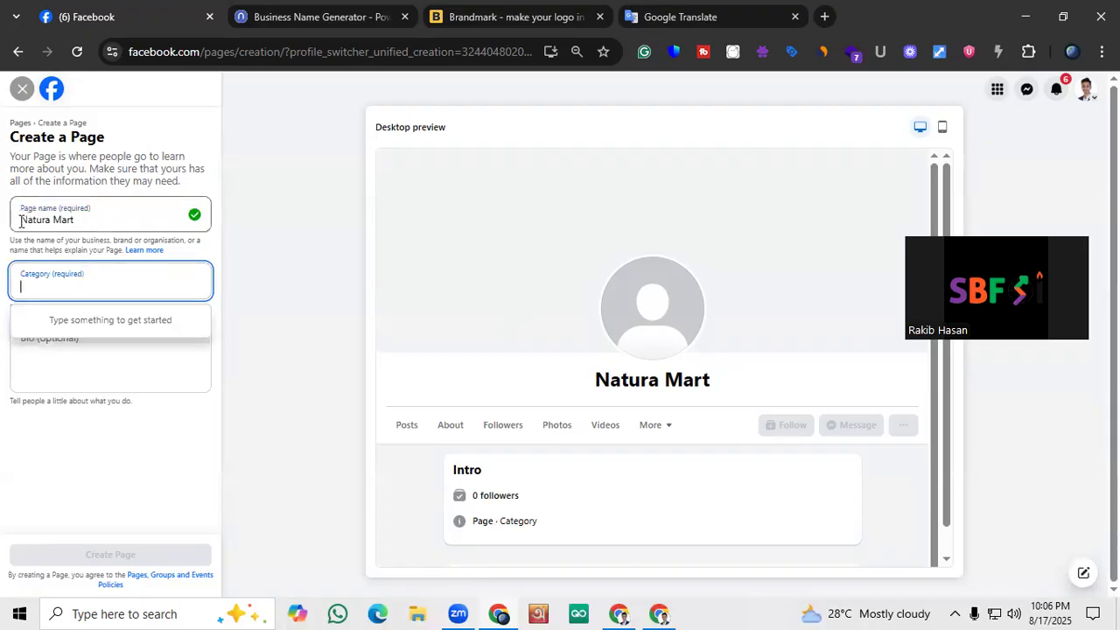
click(23, 221)
click(77, 279)
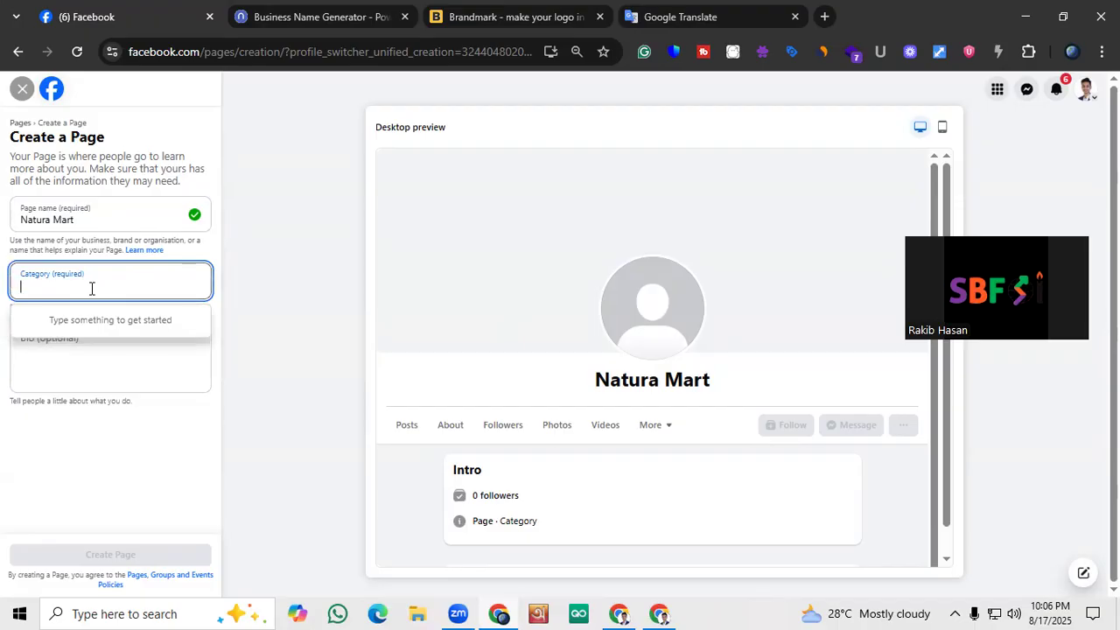
text(o)
key(Tab)
text(r)
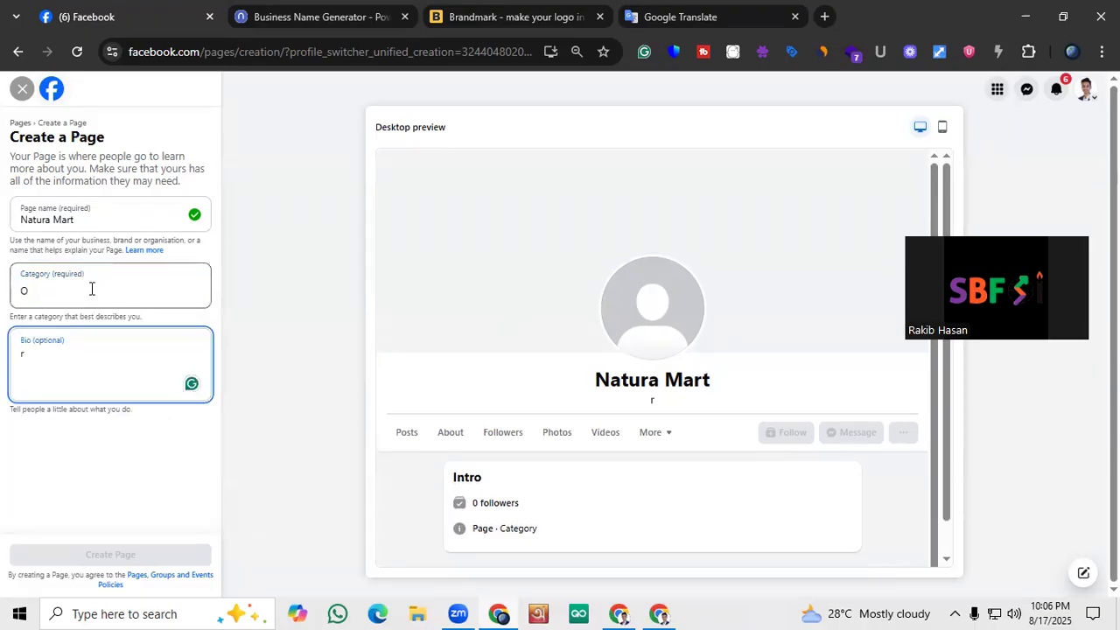
key(BackSpace)
key(shift+Tab)
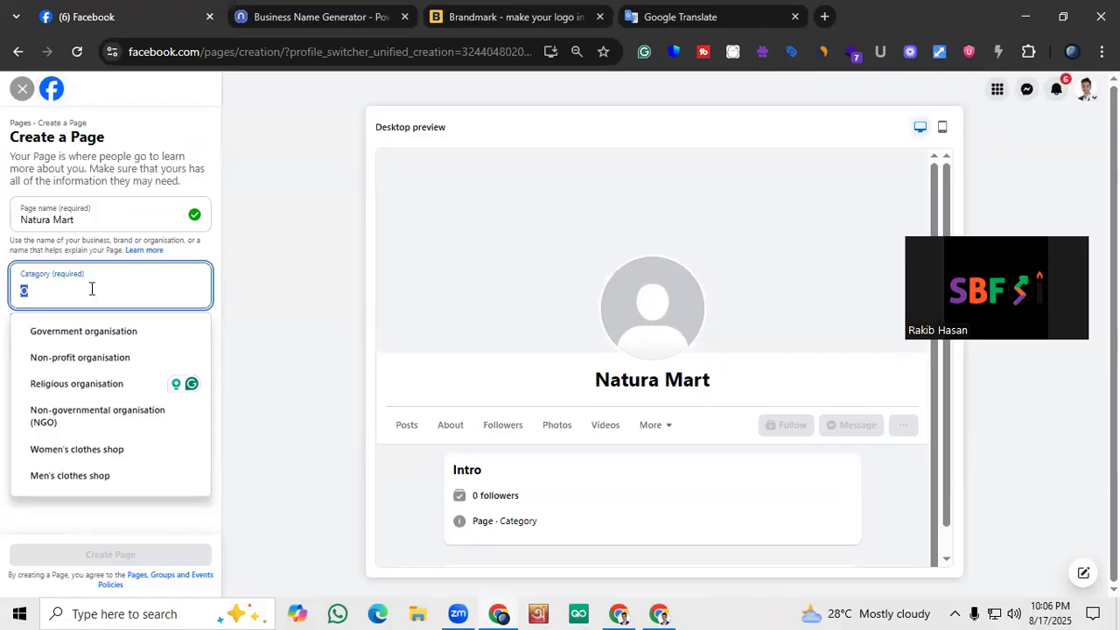
key(BackSpace)
Search the Page categories for "Orga" and choose Organic food shop
text(Orga)
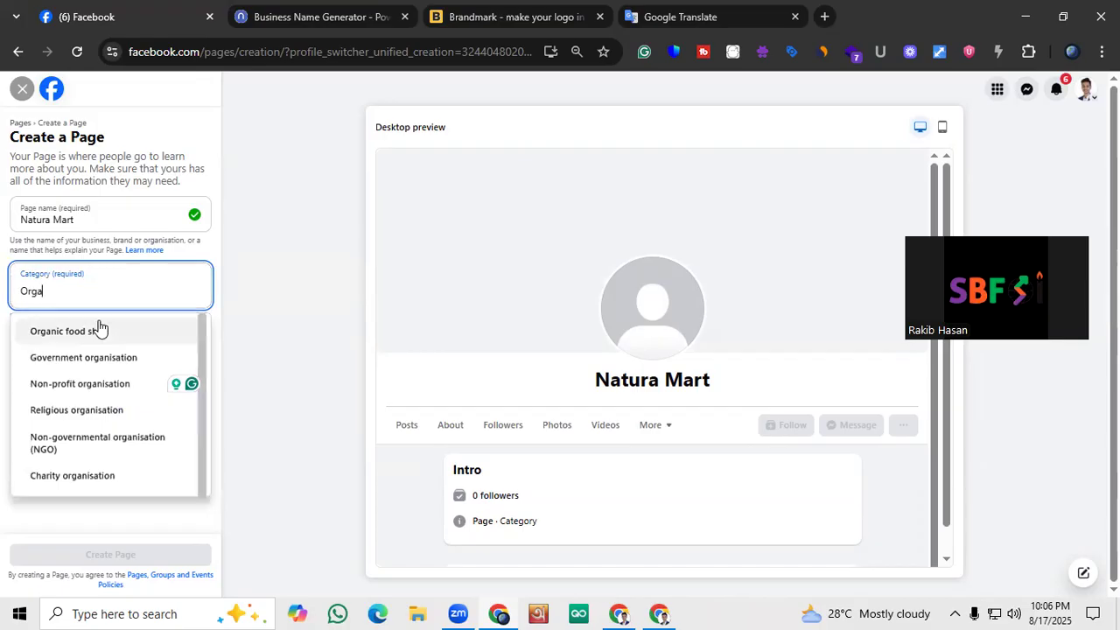
click(98, 329)
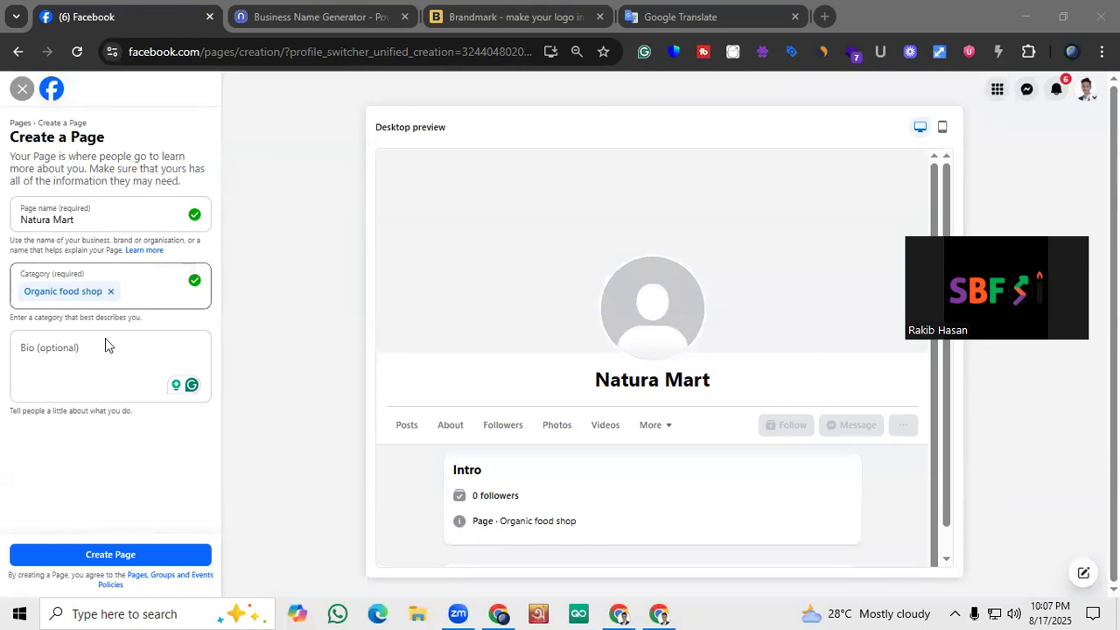
Add the bio "The Best Organic Food Shop in Your Area" with a period on the following line and create the Page
click(98, 366)
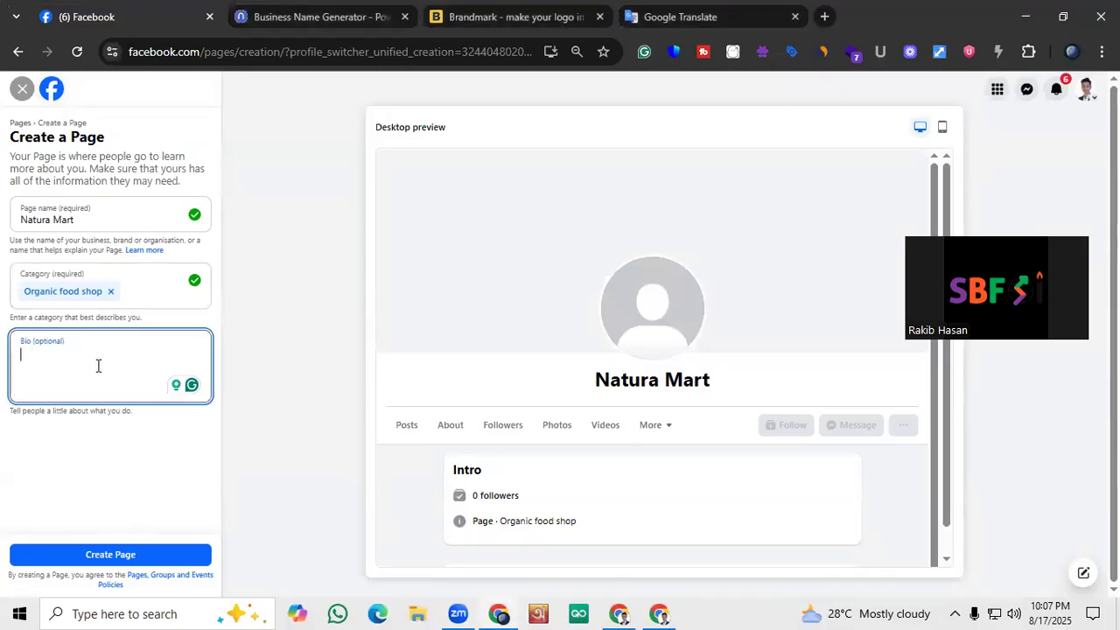
text(The Best Or)
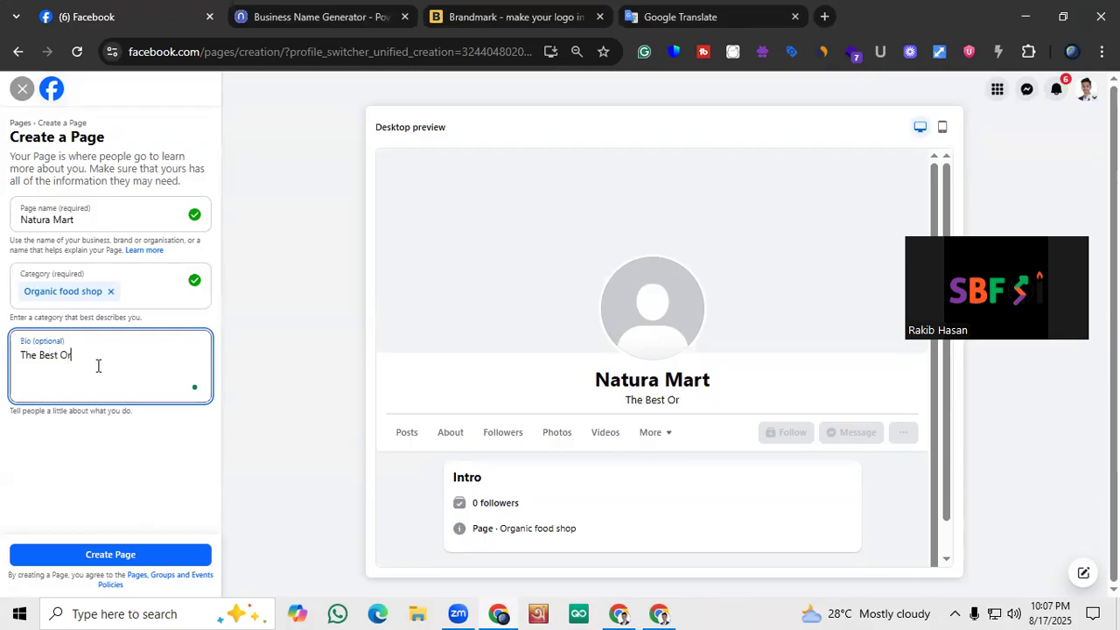
text(ganic Food )
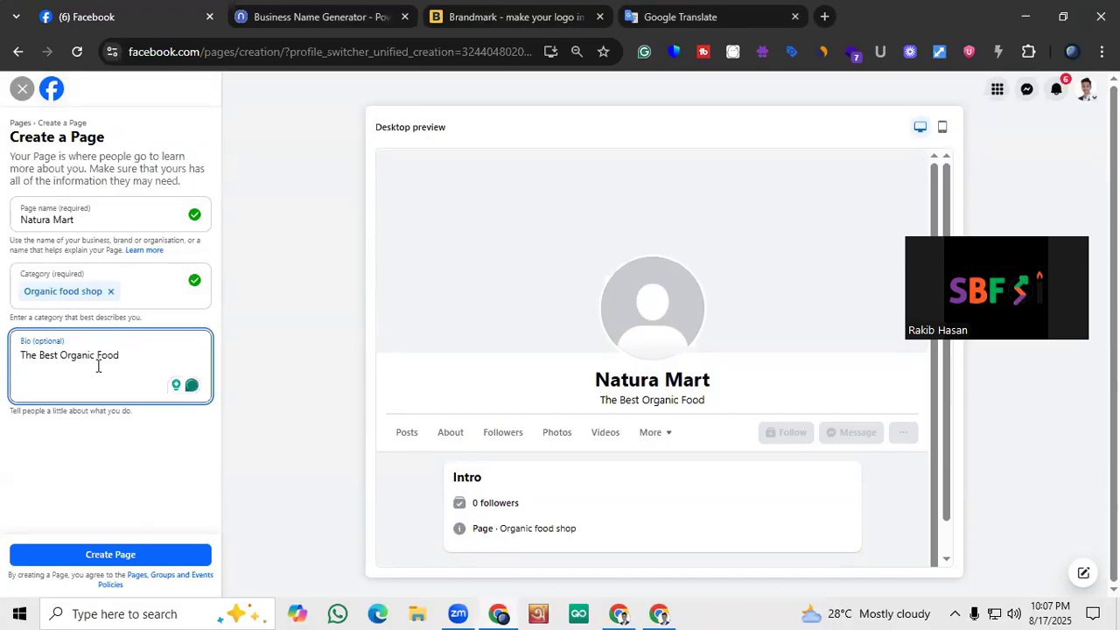
text(Shop)
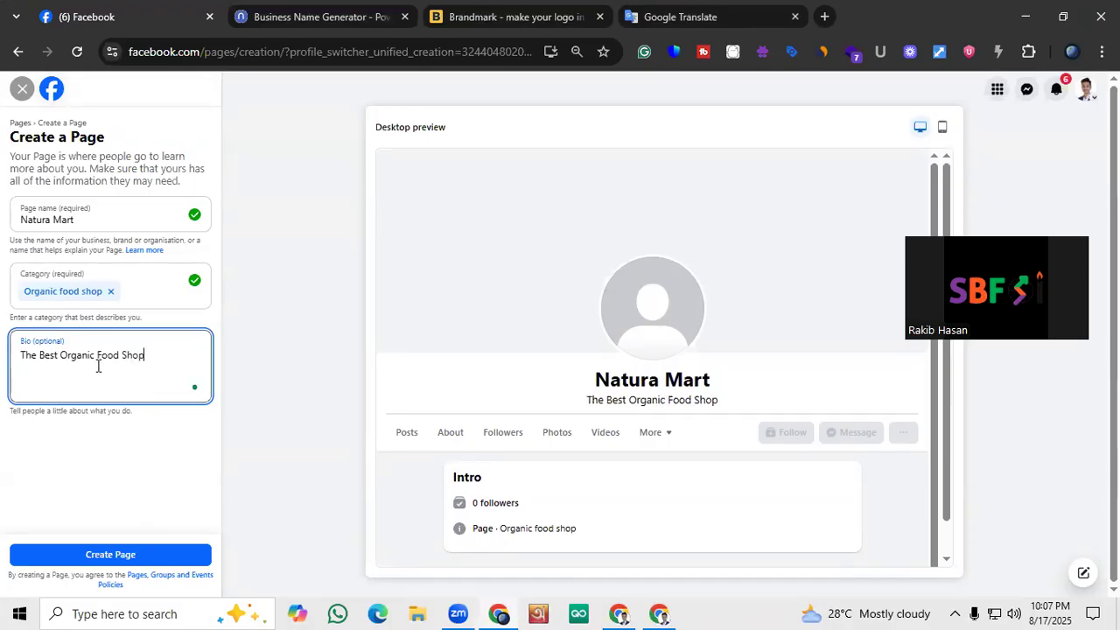
text( in Yo)
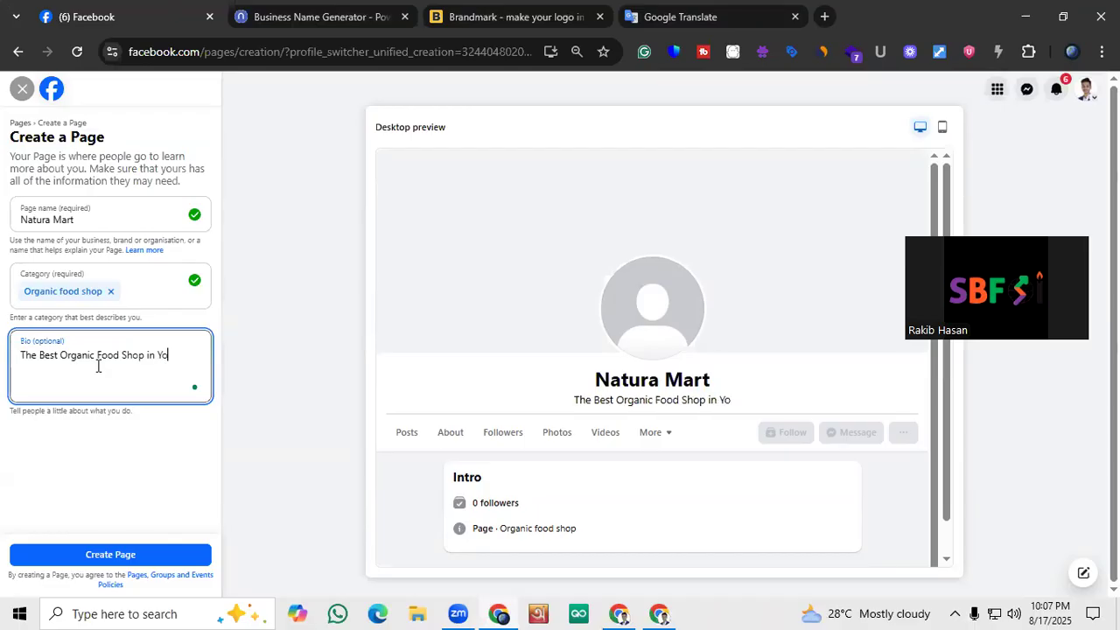
text(ur Area)
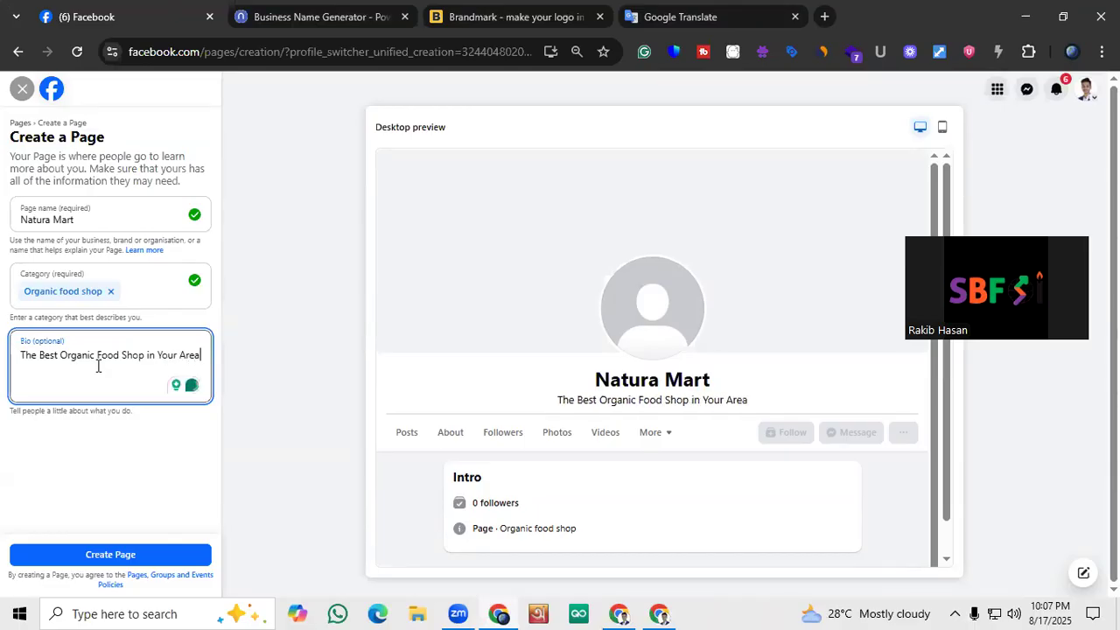
key(Return)
text(.)
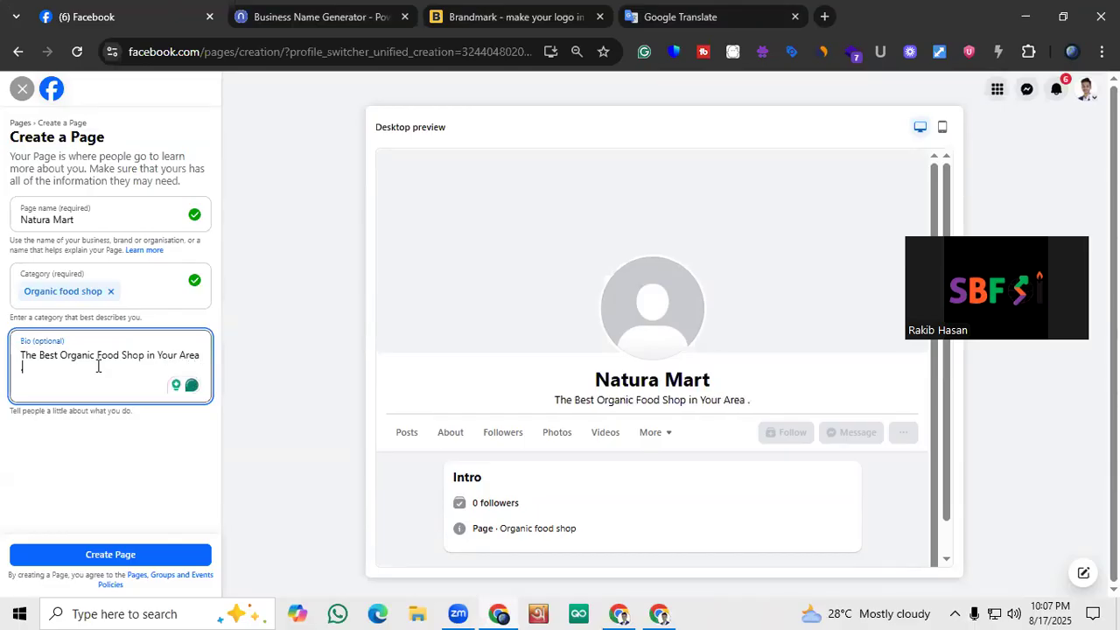
click(150, 549)
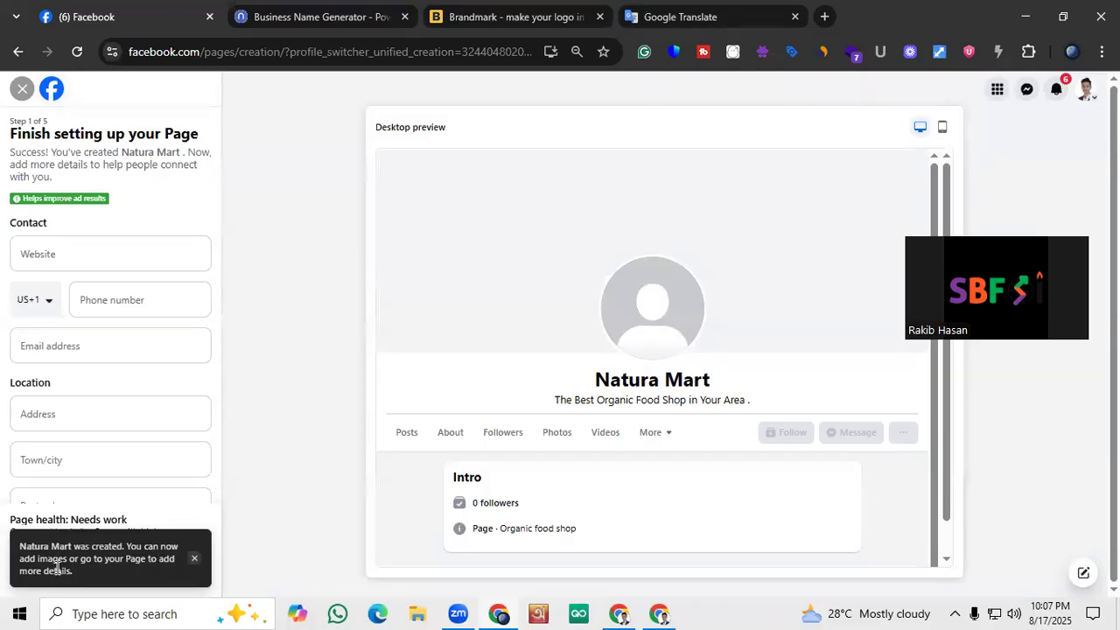
click(193, 559)
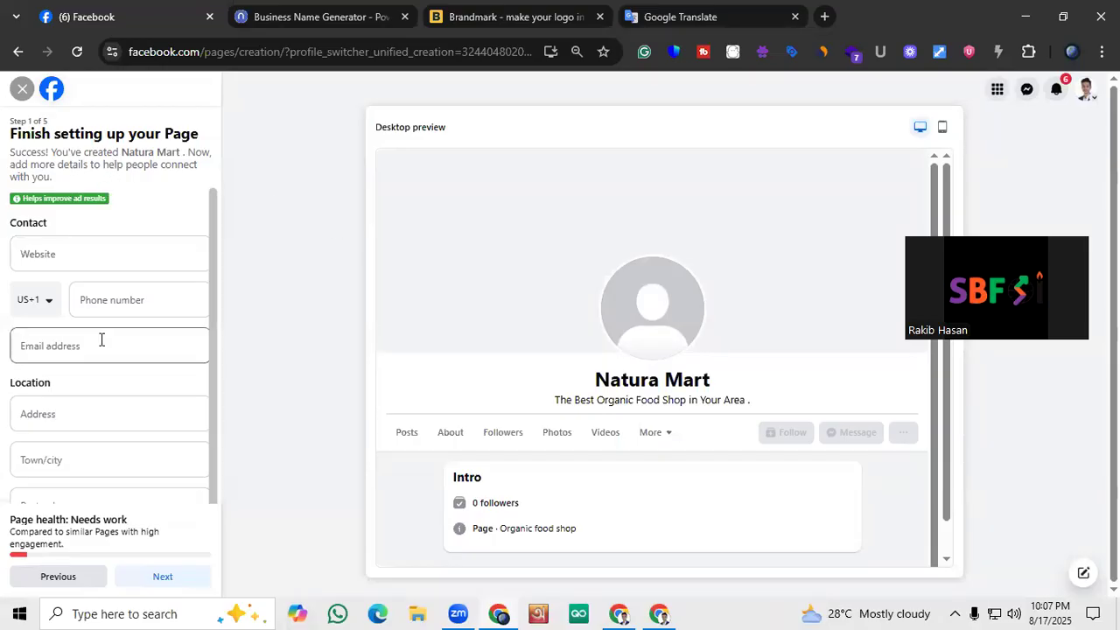
Look over the contact, location and hours fields, leave them blank, and proceed to the Customise your Page stage
scroll(201, 219, down, 2)
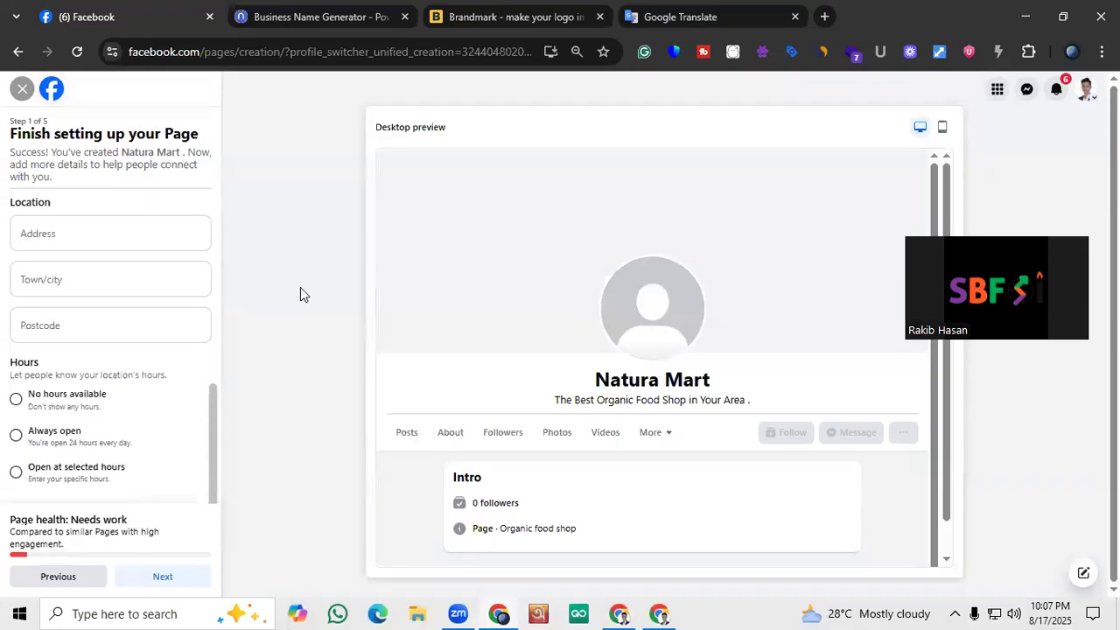
scroll(131, 376, up, 3)
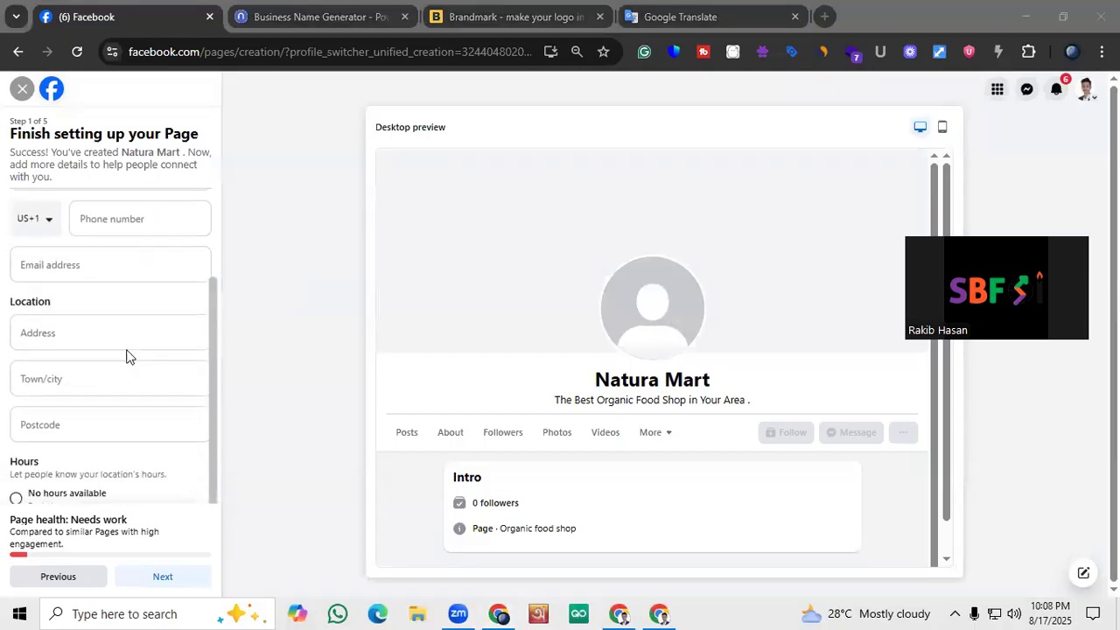
scroll(123, 284, down, 2)
scroll(122, 283, up, 2)
scroll(122, 283, down, 1)
scroll(119, 279, down, 2)
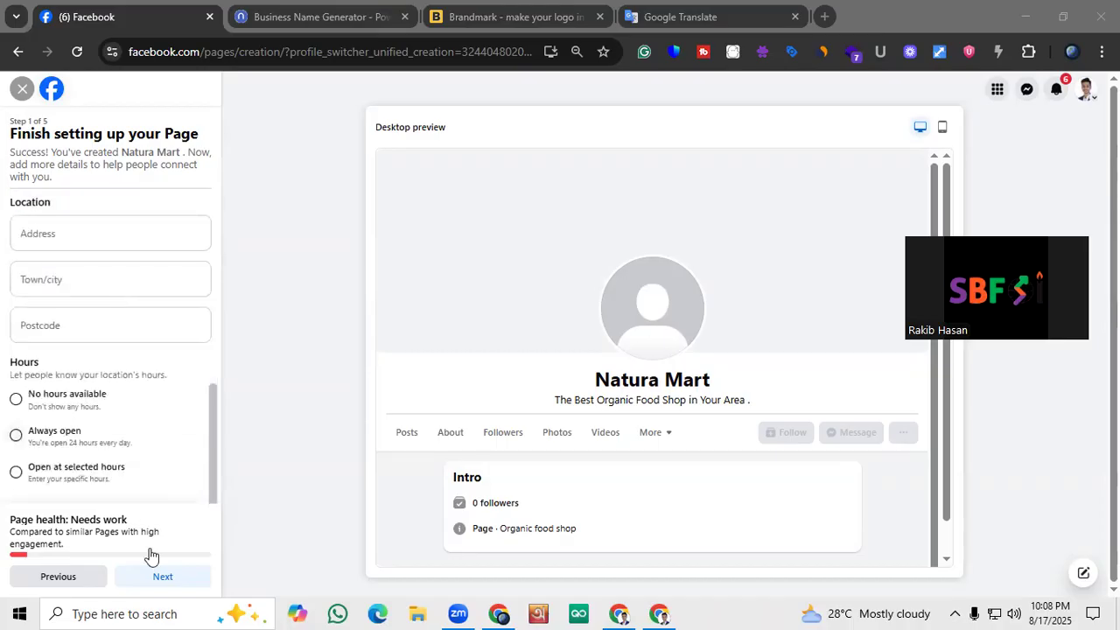
click(160, 584)
click(160, 585)
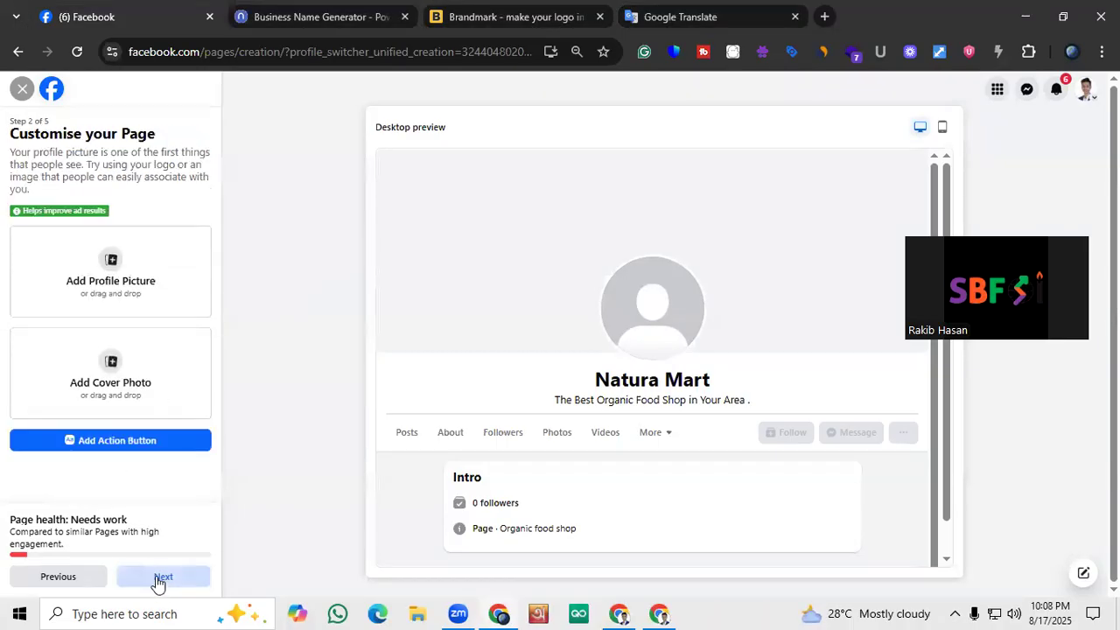
Skip the remaining Page setup stages without adding anything, finish the setup, and look over the new Natura Mart page
click(160, 580)
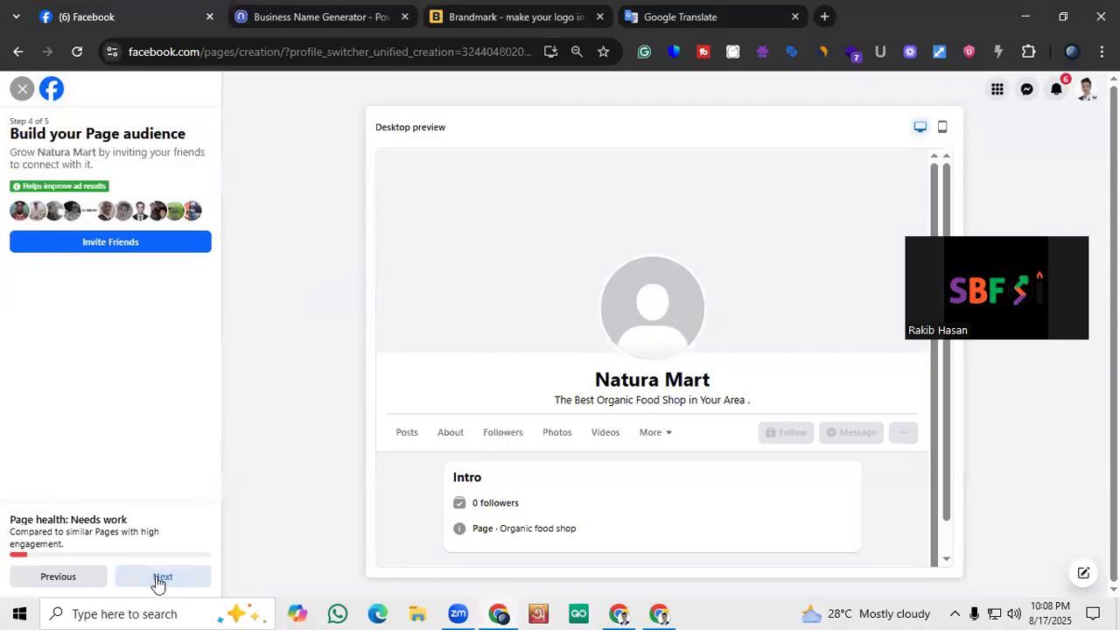
click(160, 580)
click(157, 581)
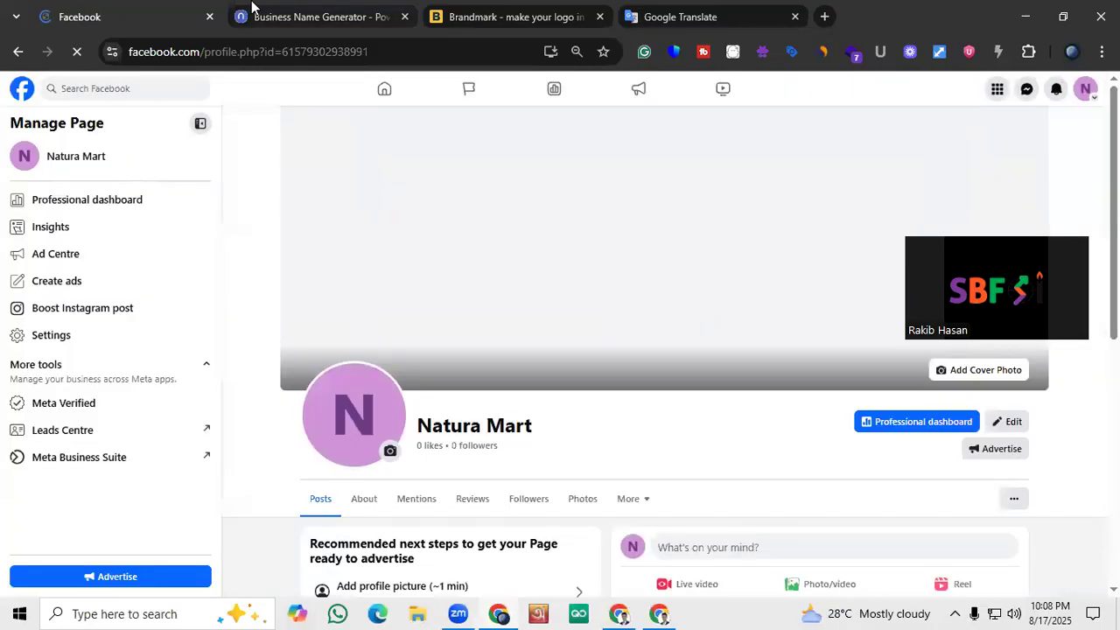
scroll(338, 277, down, 3)
scroll(338, 270, up, 2)
scroll(337, 273, down, 2)
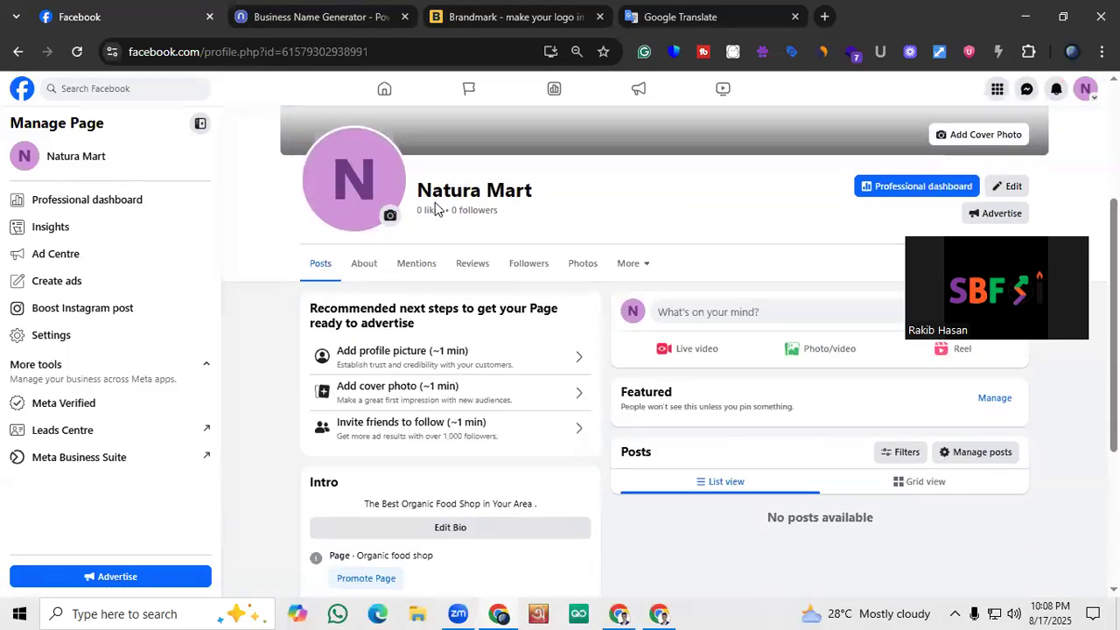
scroll(435, 204, up, 2)
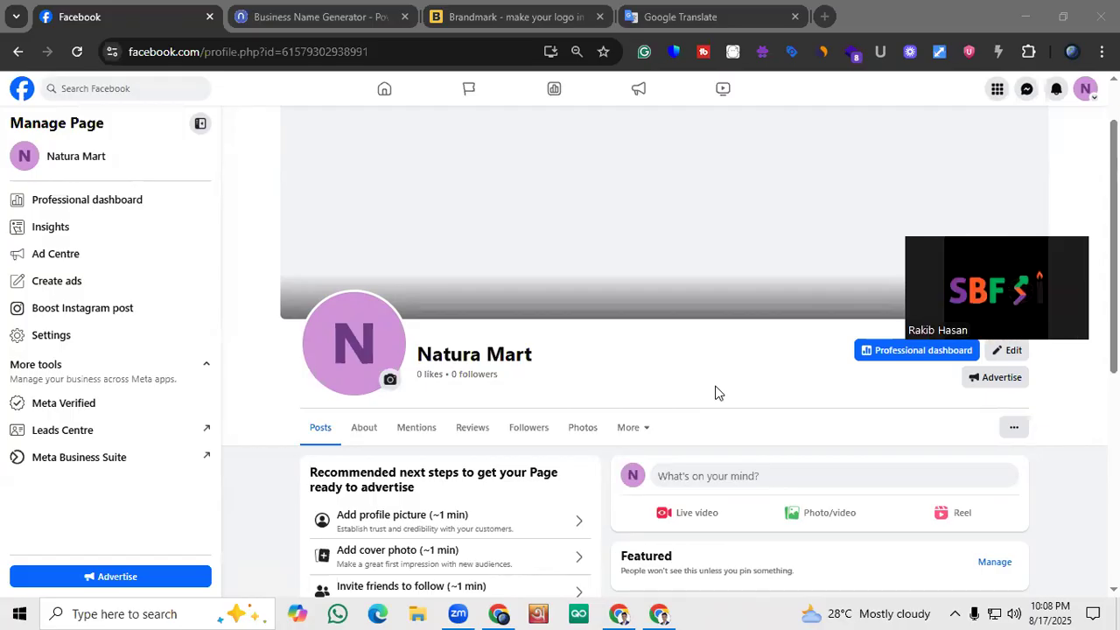
Open canva.com in a new browser tab
click(824, 15)
text(c)
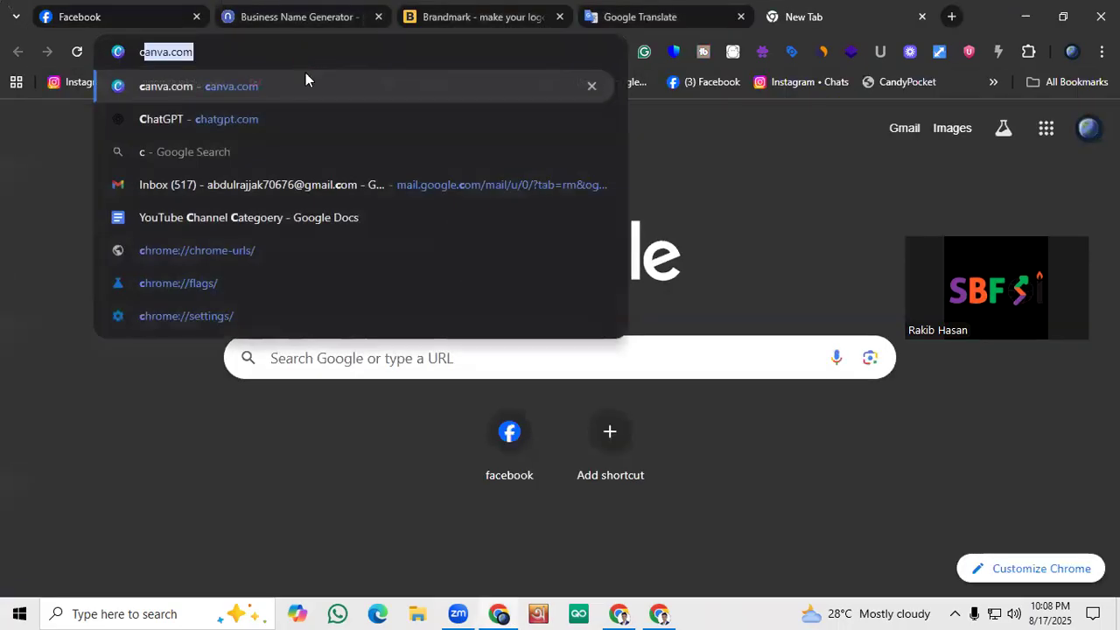
text(anva.com)
key(Return)
Switch to Brandmark and examine the Natura Mart logo preview with its packaging, phone, brand colour and stationery mockups
click(301, 8)
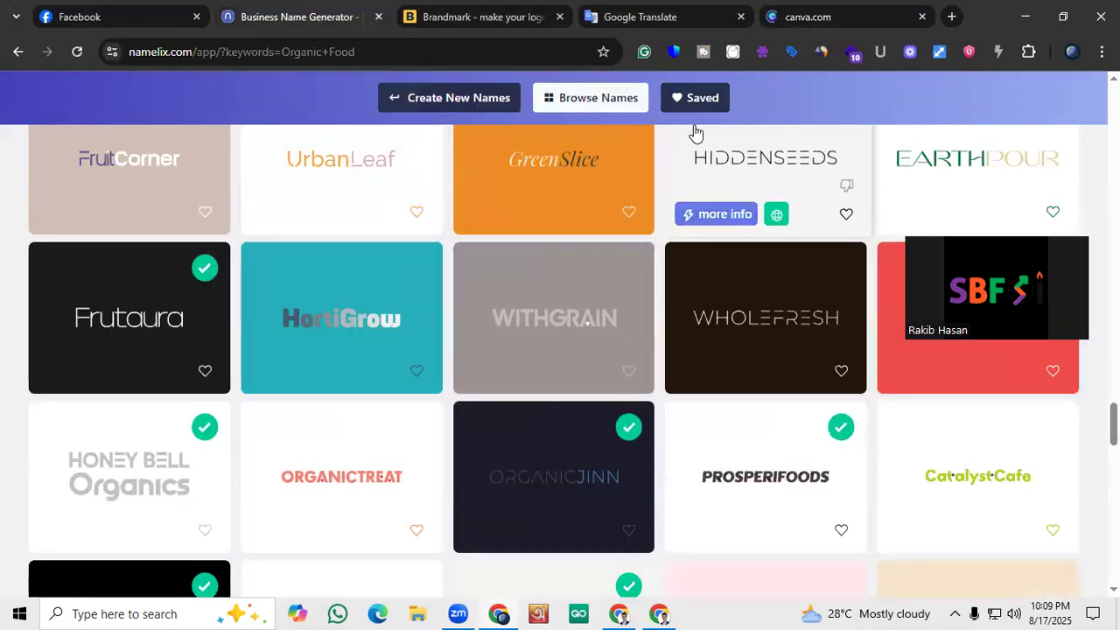
click(489, 10)
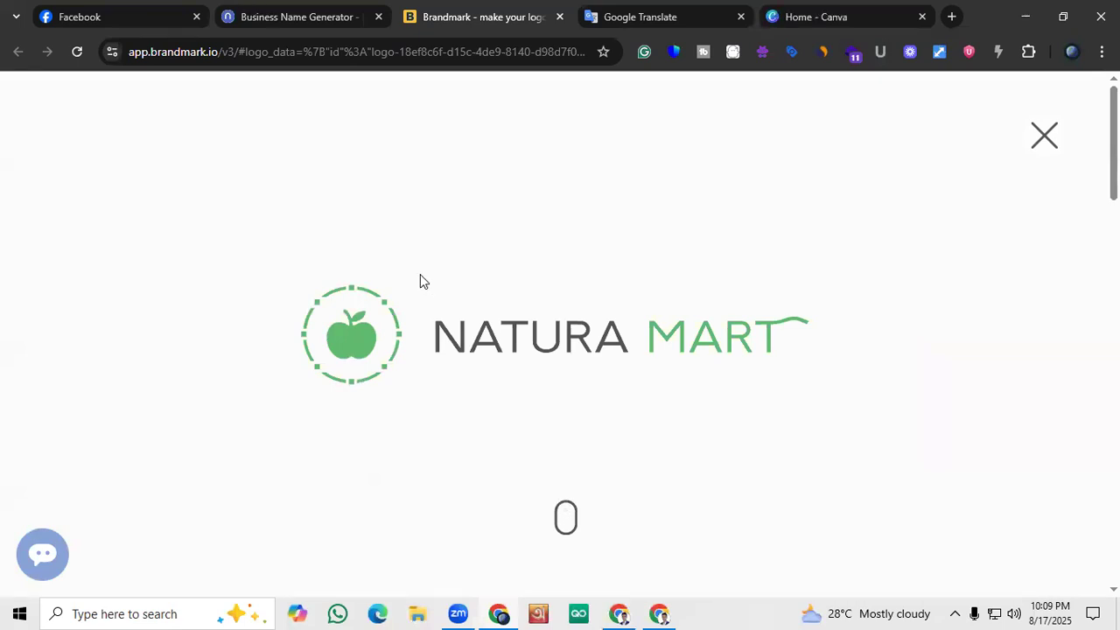
scroll(570, 420, down, 5)
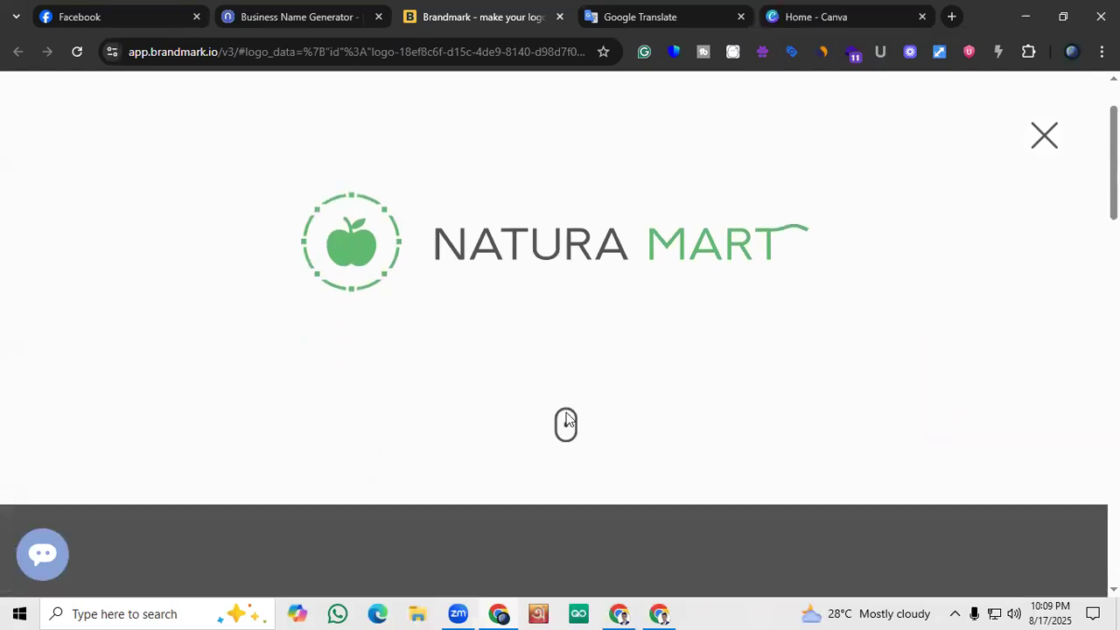
scroll(563, 405, up, 5)
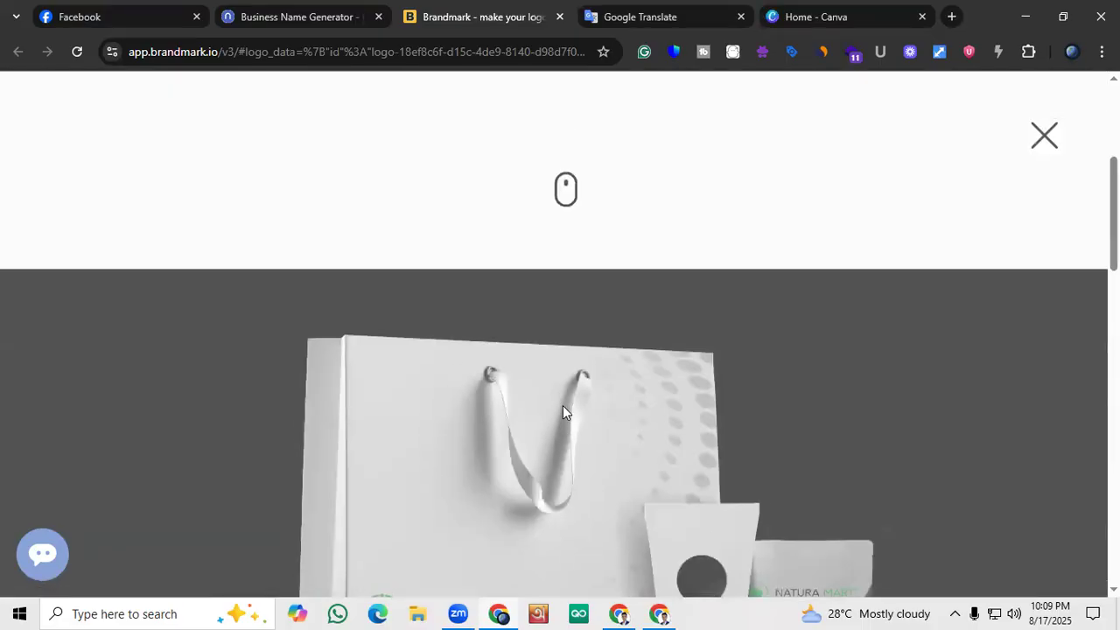
scroll(530, 378, down, 5)
scroll(525, 381, up, 2)
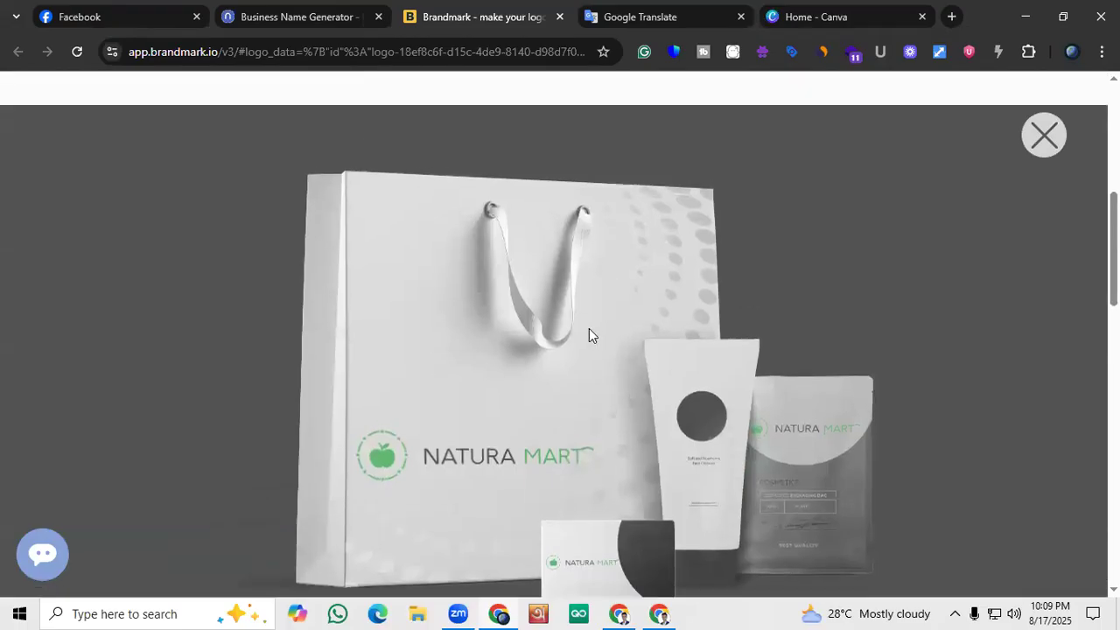
scroll(654, 340, down, 6)
scroll(649, 343, up, 5)
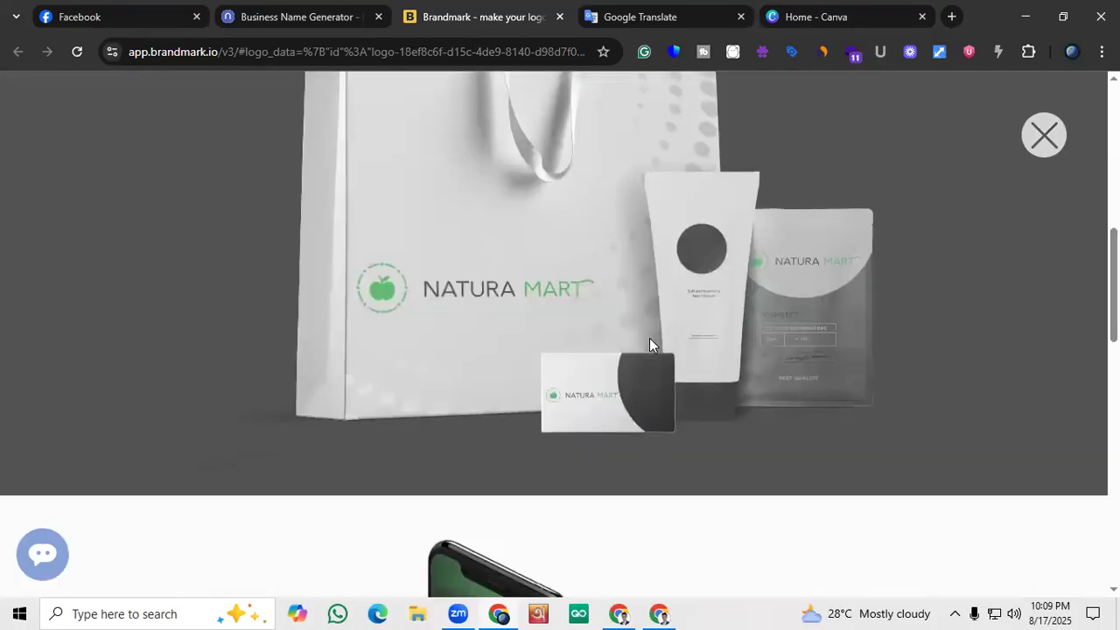
scroll(445, 404, up, 3)
scroll(503, 325, down, 10)
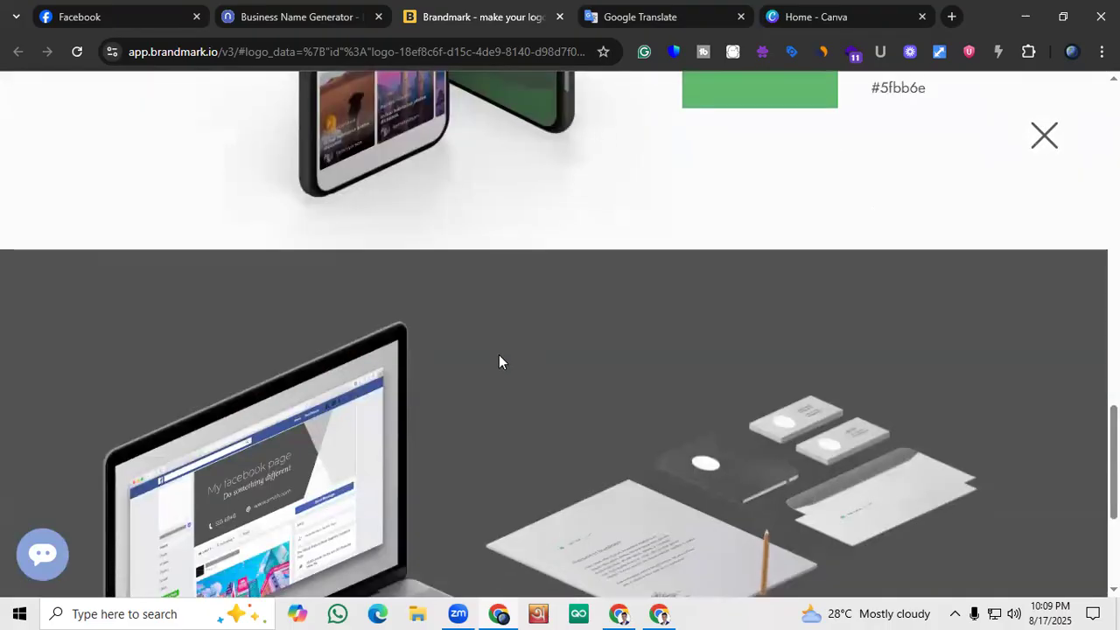
scroll(499, 362, down, 3)
scroll(499, 361, up, 3)
scroll(499, 362, down, 3)
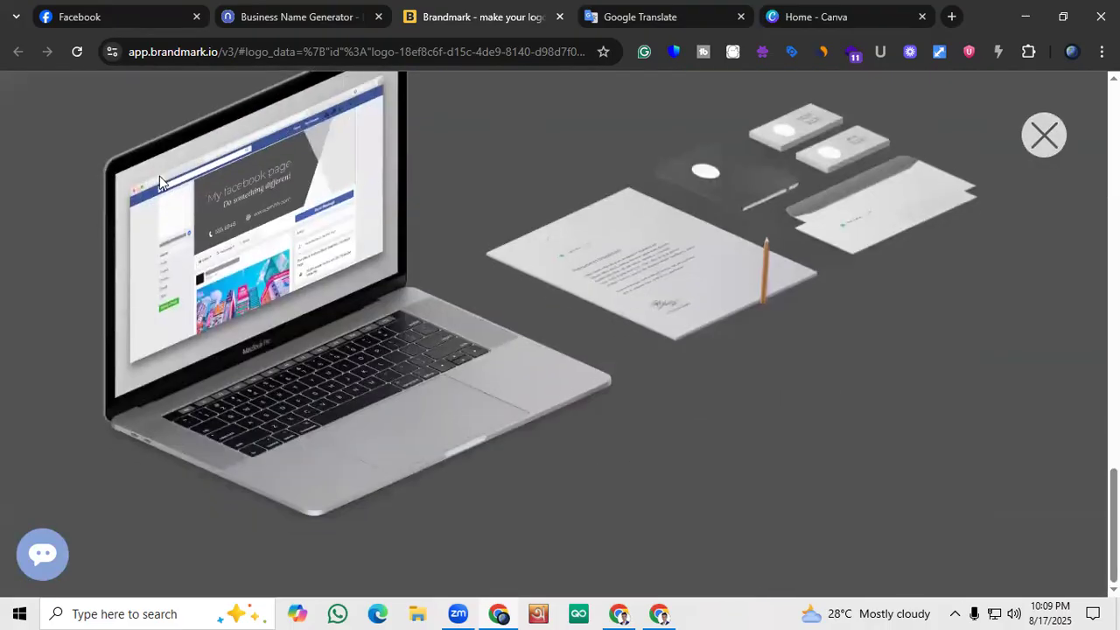
scroll(541, 262, up, 10)
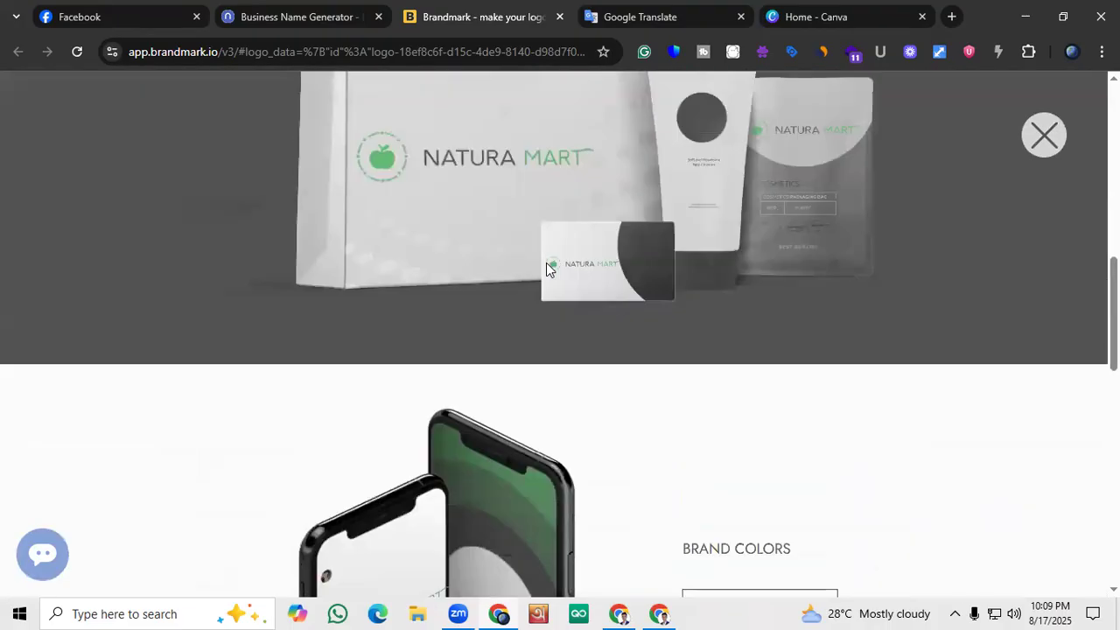
scroll(544, 268, up, 5)
right_click(538, 263)
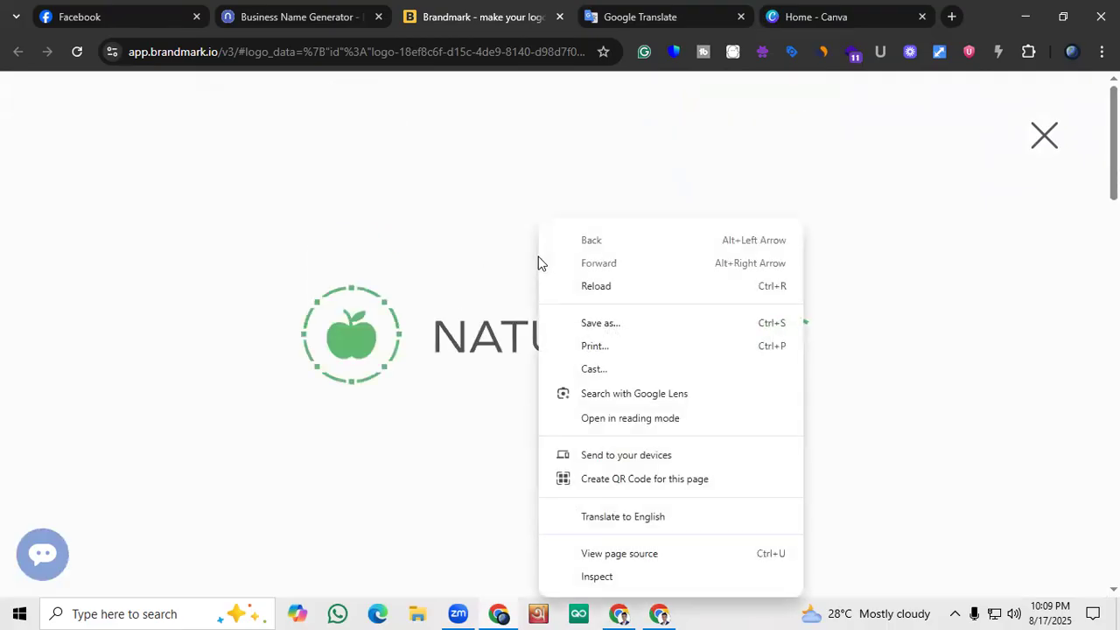
click(477, 336)
right_click(477, 337)
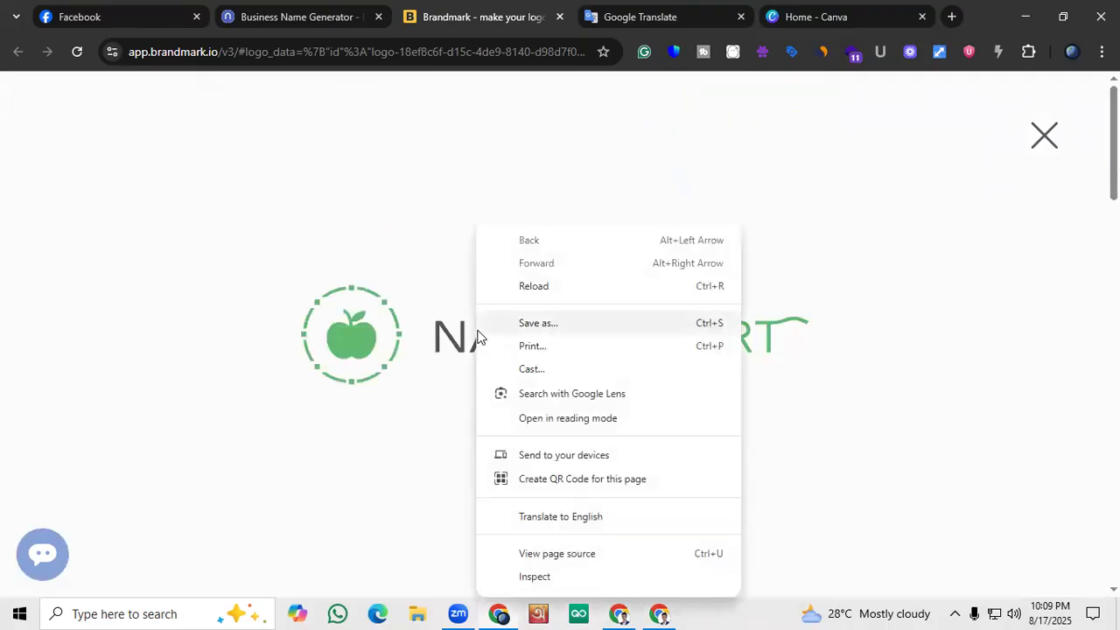
click(735, 352)
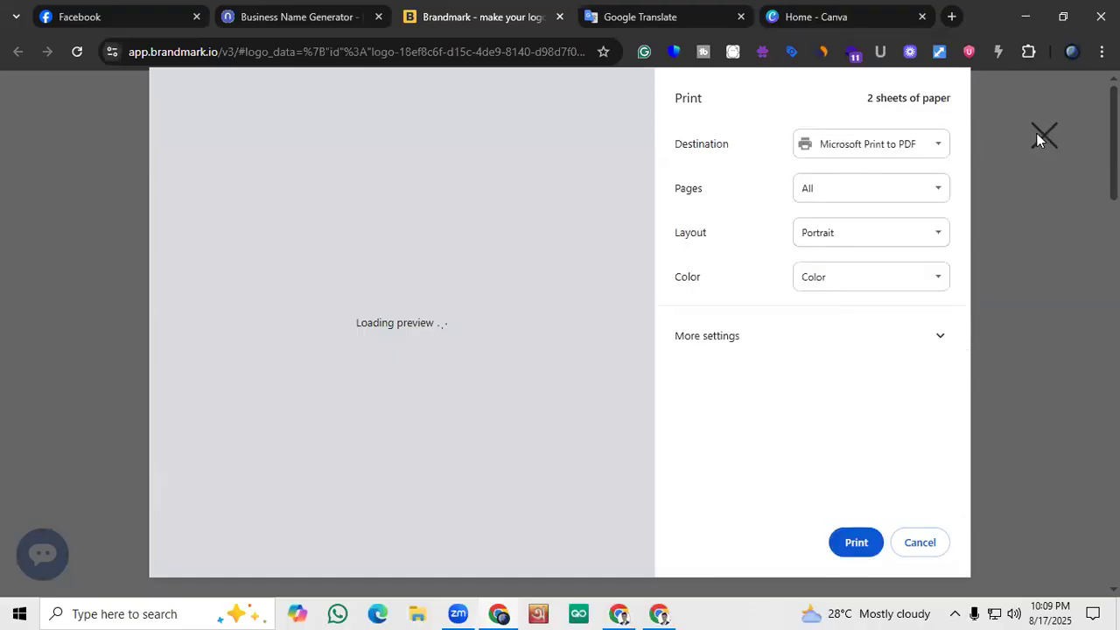
key(Escape)
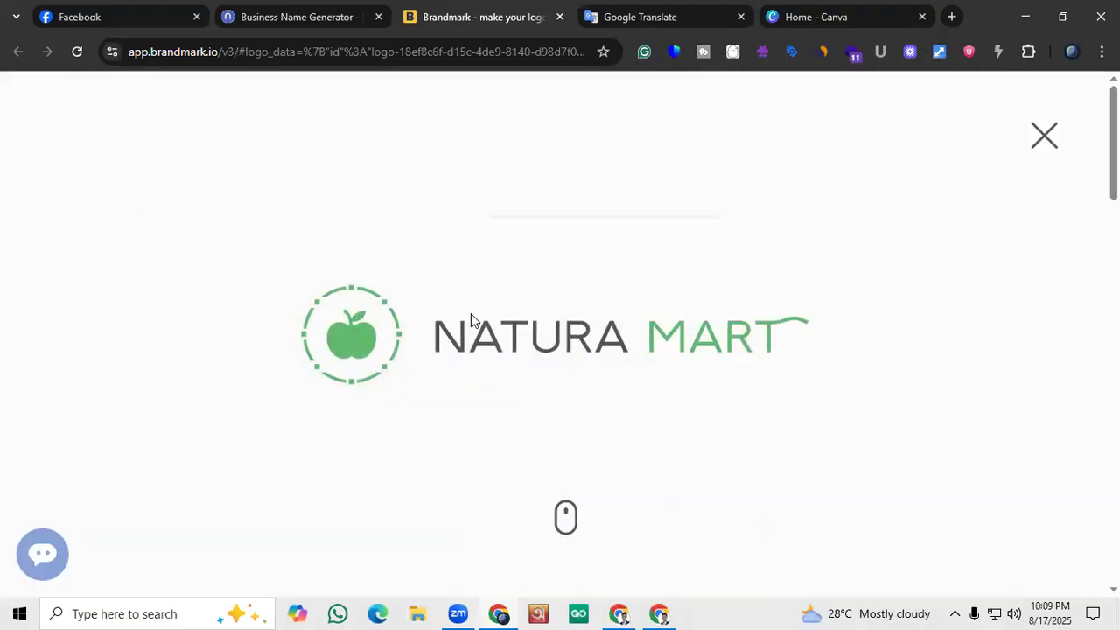
right_click(471, 321)
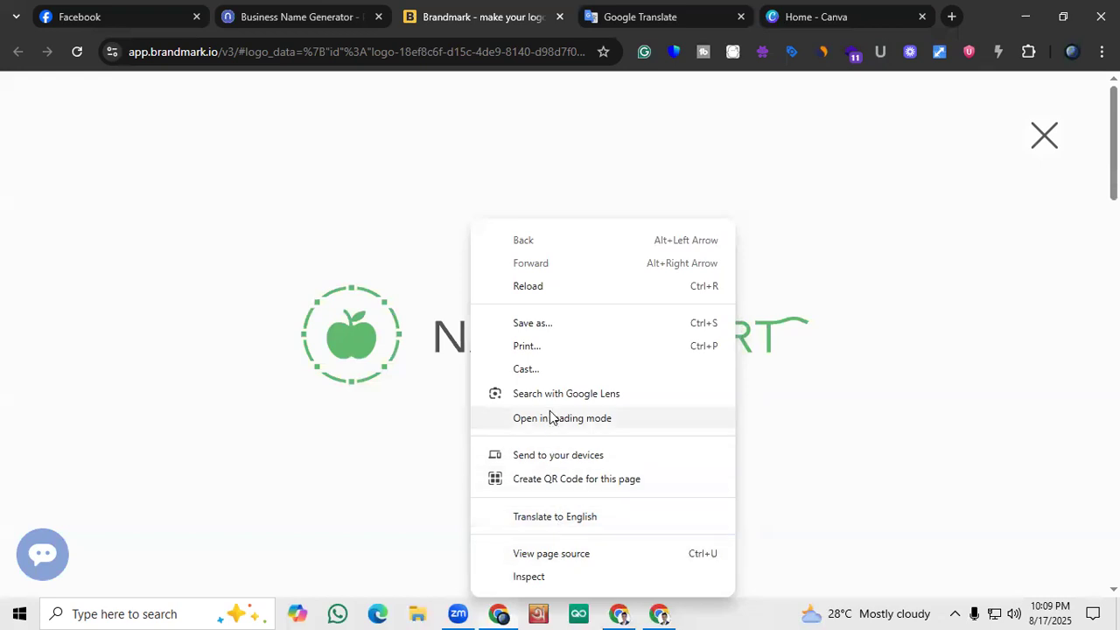
click(553, 327)
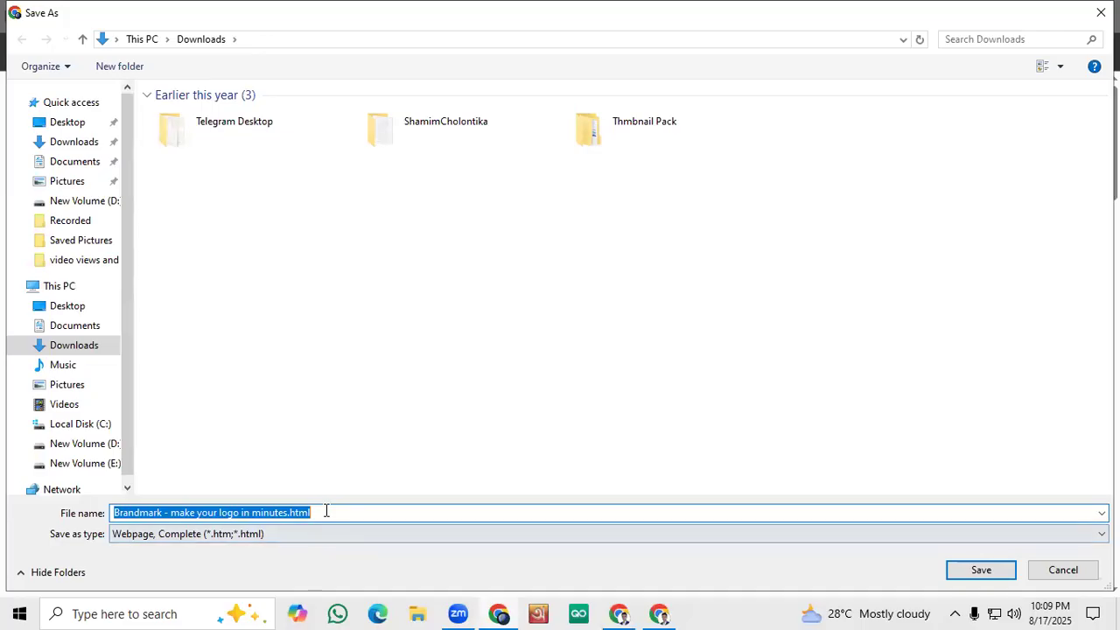
click(1061, 573)
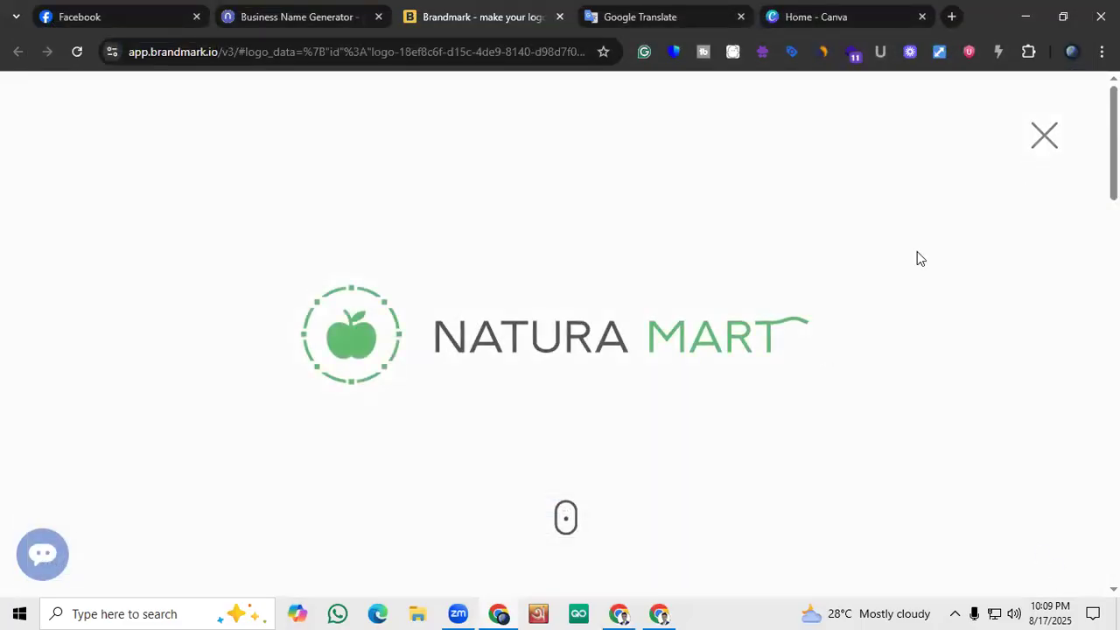
Capture a screen area of about 959 × 303 px around the Natura Mart logo and copy it to the clipboard
key(Print)
mouse_move(175, 211)
mouse_down()
mouse_move(712, 350)
mouse_move(975, 465)
mouse_move(936, 482)
mouse_move(962, 459)
mouse_up()
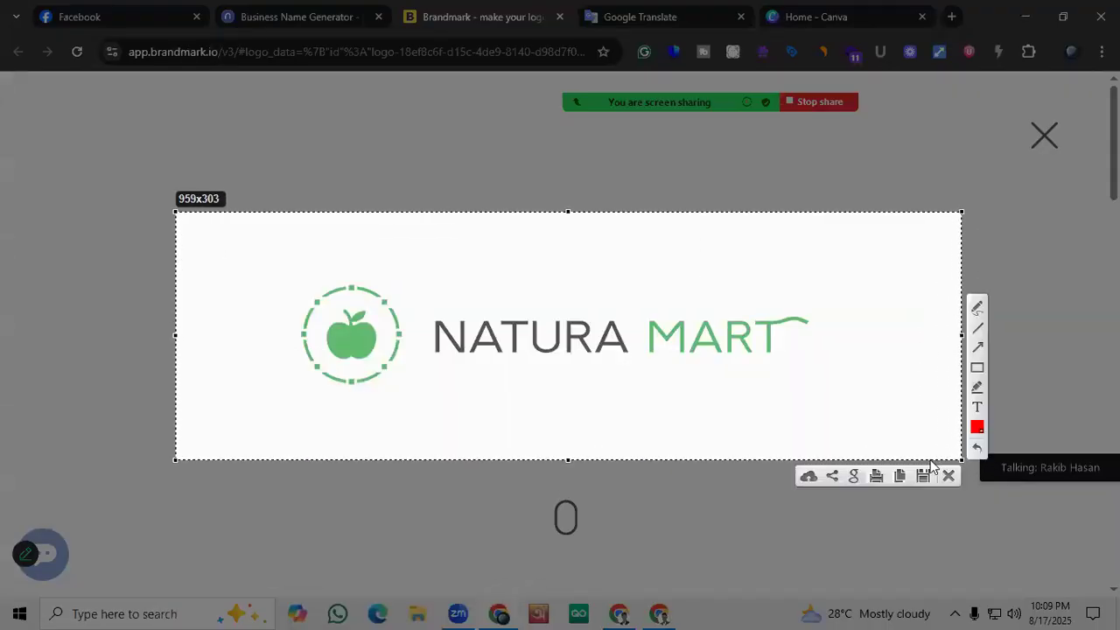
click(901, 476)
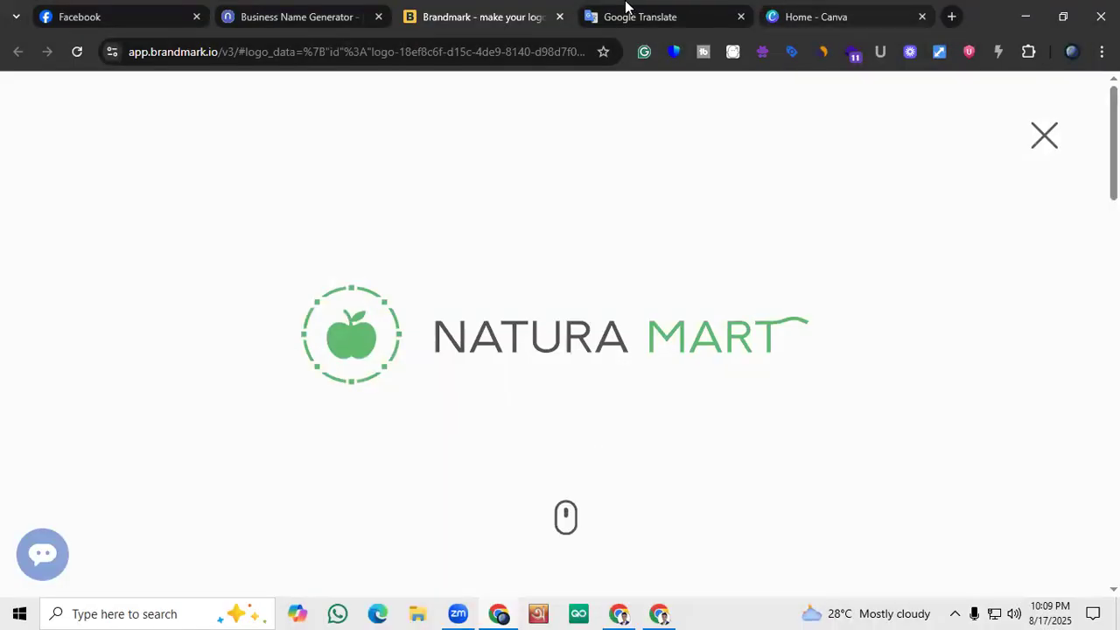
Switch to Canva and start creating a new design, looking over the suggested formats
click(790, 7)
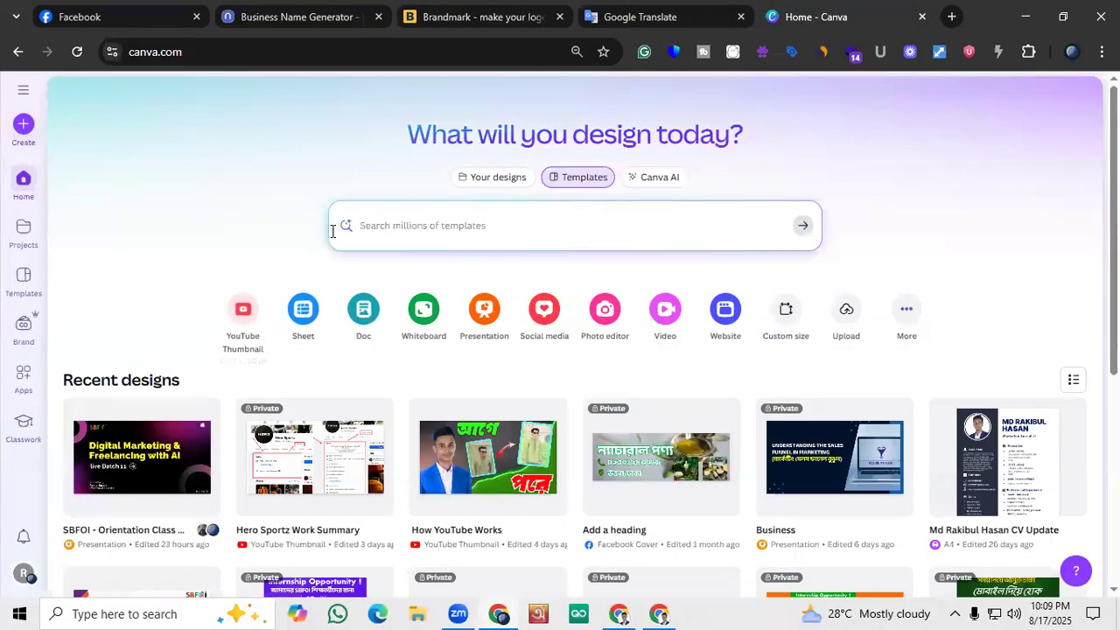
click(23, 124)
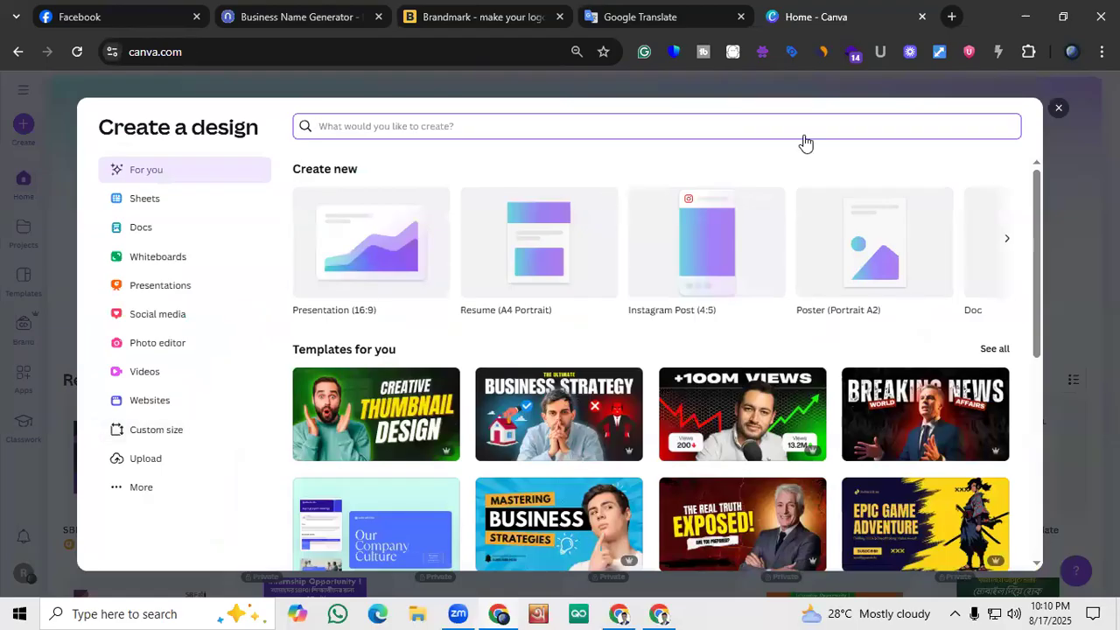
key(Escape)
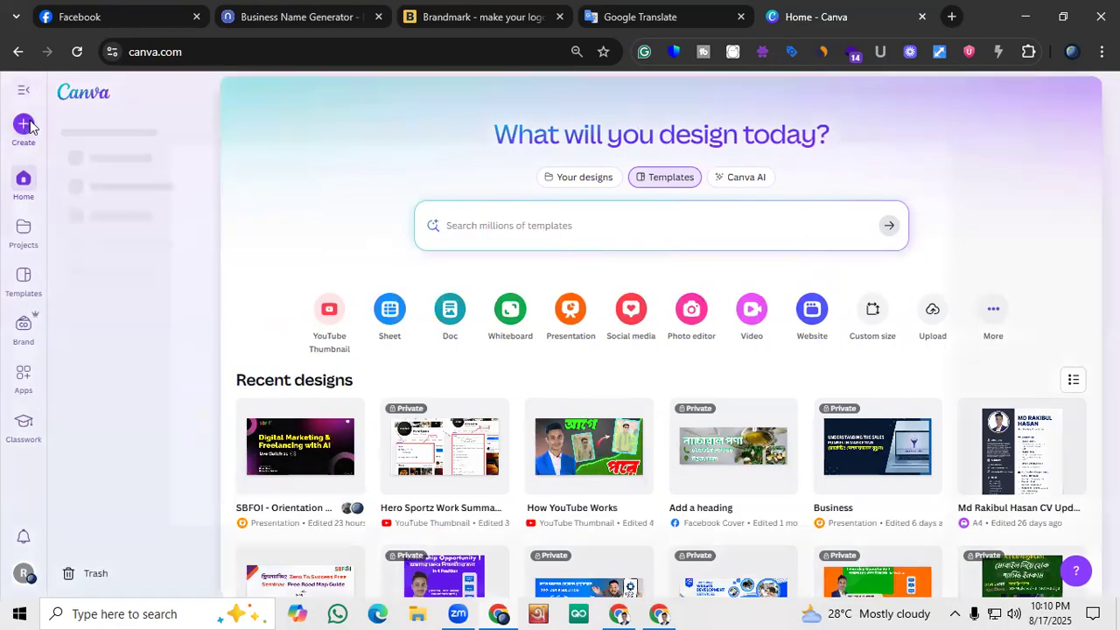
click(27, 125)
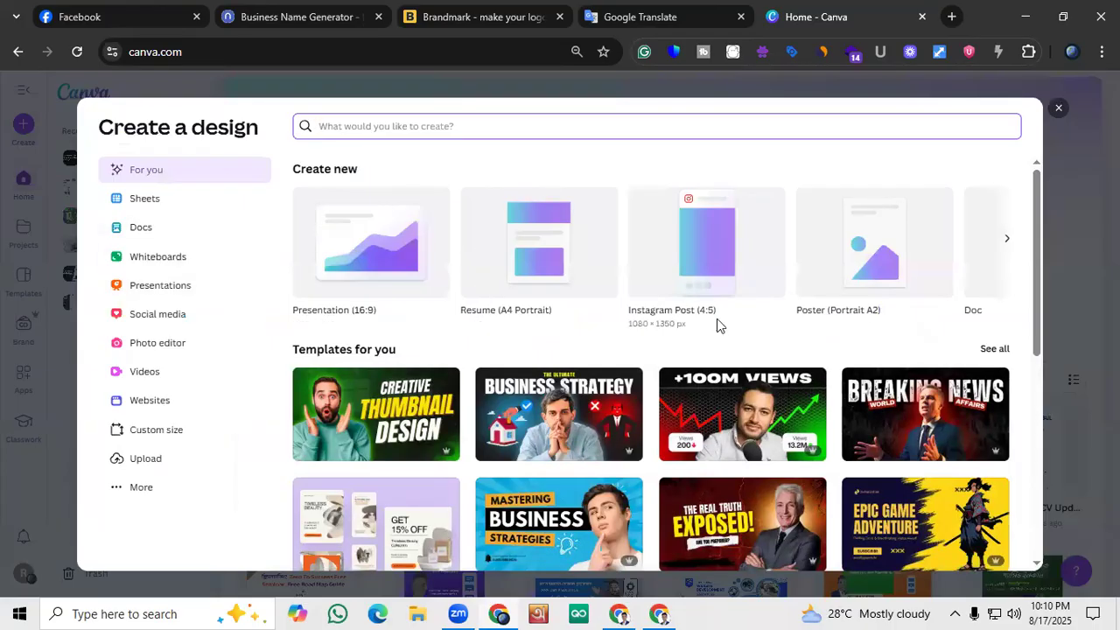
scroll(717, 326, down, 4)
scroll(412, 430, up, 4)
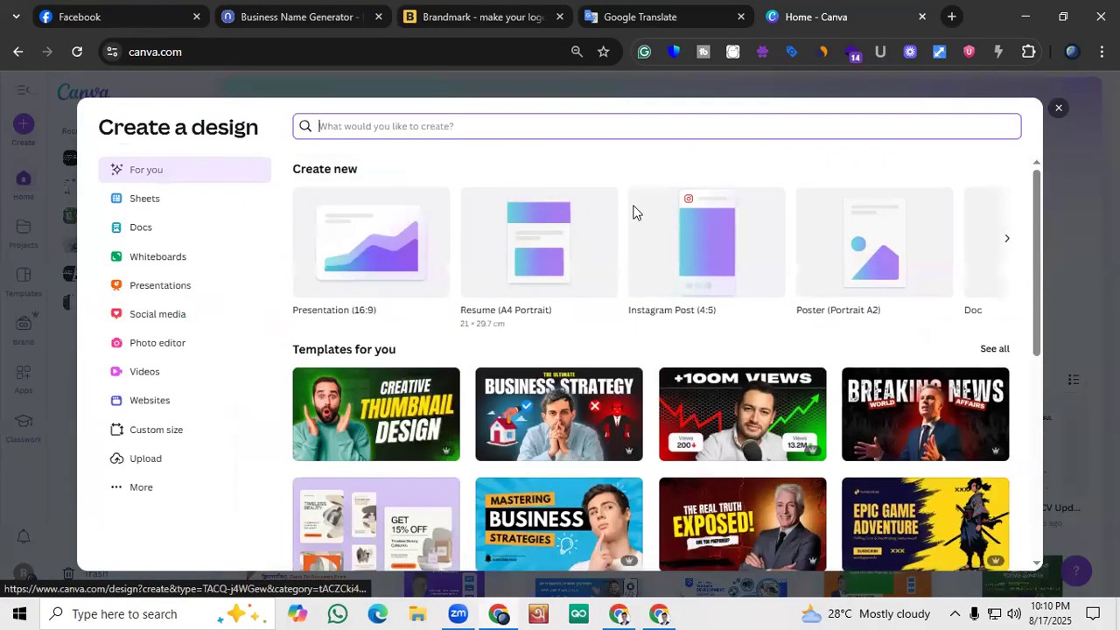
Look through the popular social media design formats, including the Facebook cover
click(152, 319)
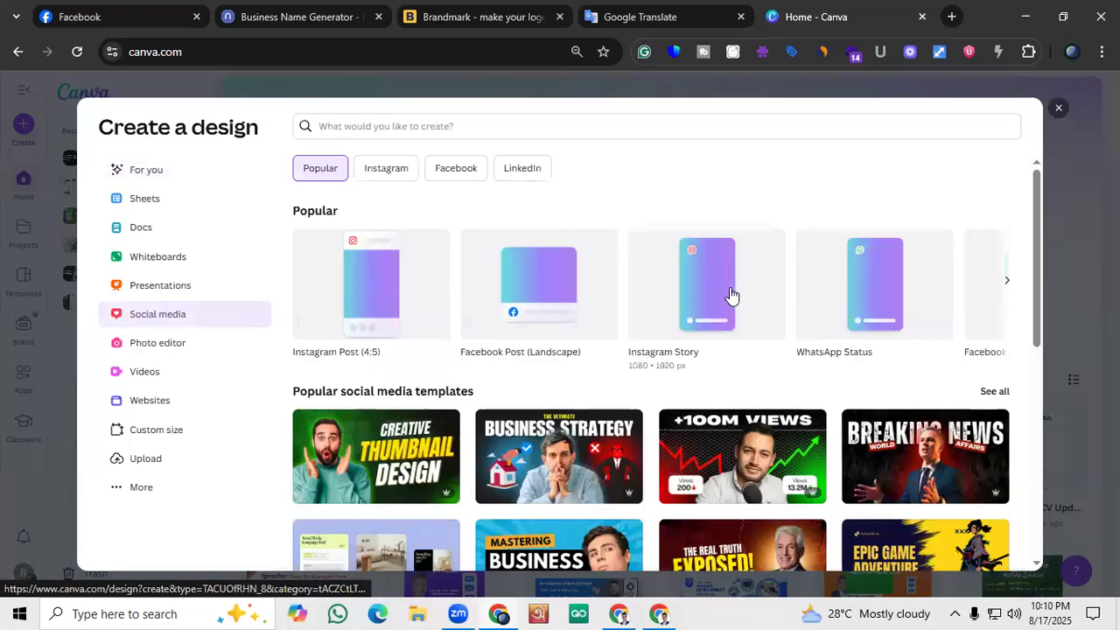
click(1006, 282)
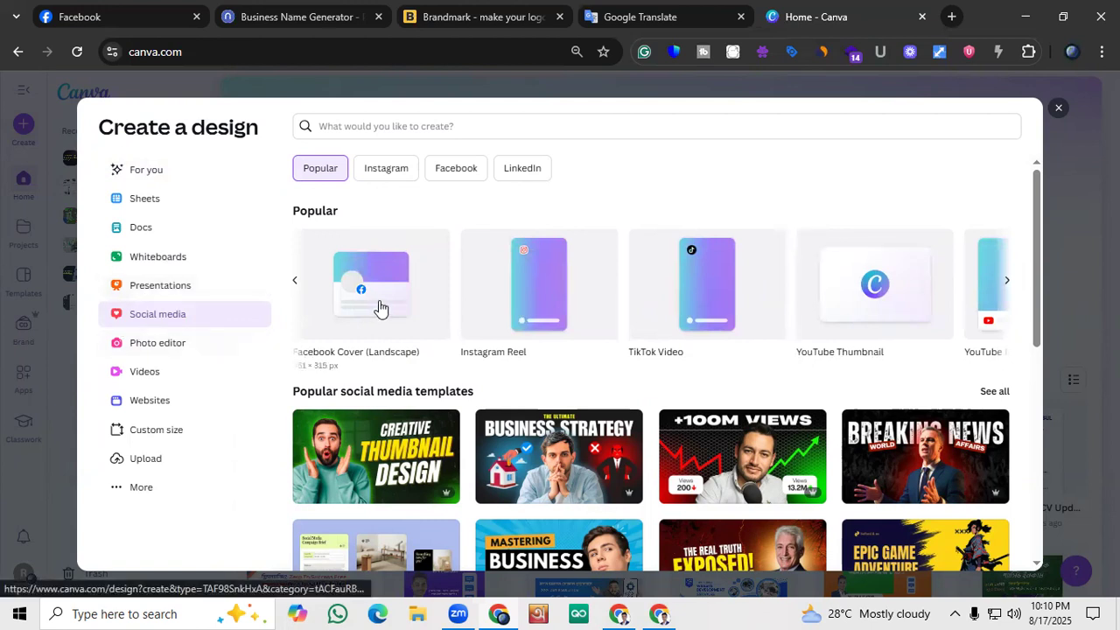
click(296, 281)
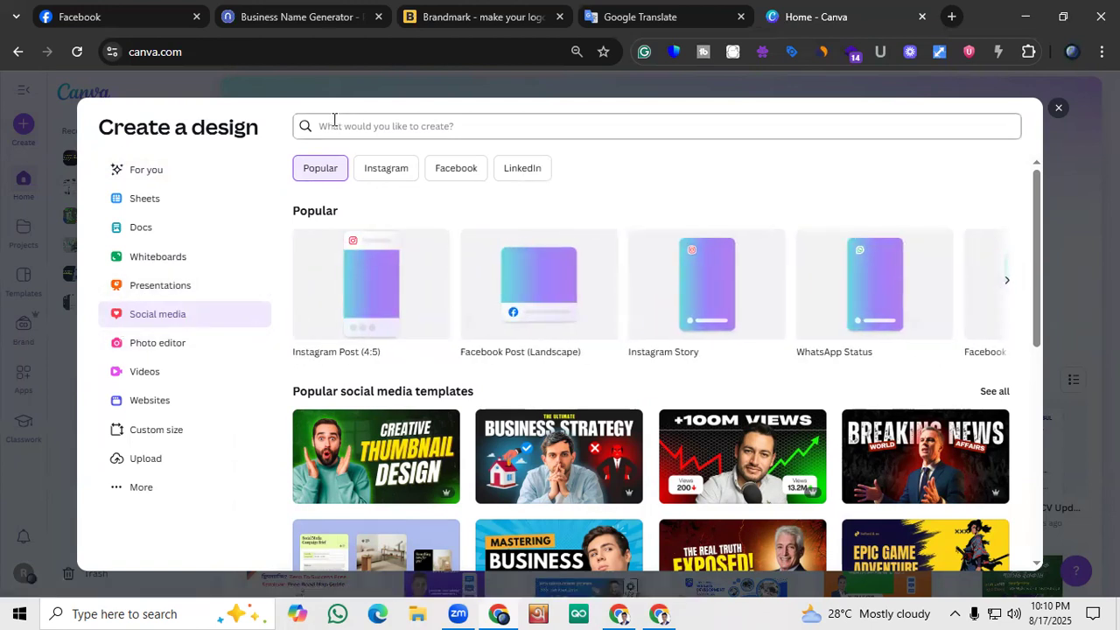
Search the design formats for "Logo" and create a blank 500 × 500 px Logo design
click(190, 168)
click(455, 122)
text(Logo)
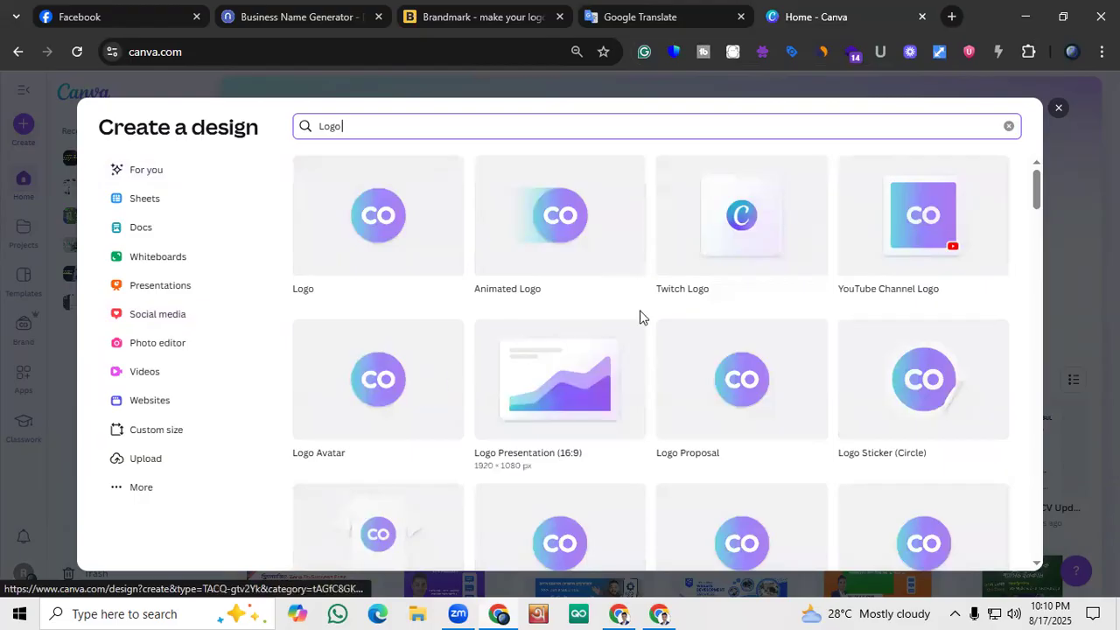
scroll(697, 327, down, 2)
scroll(674, 305, up, 2)
scroll(756, 357, down, 4)
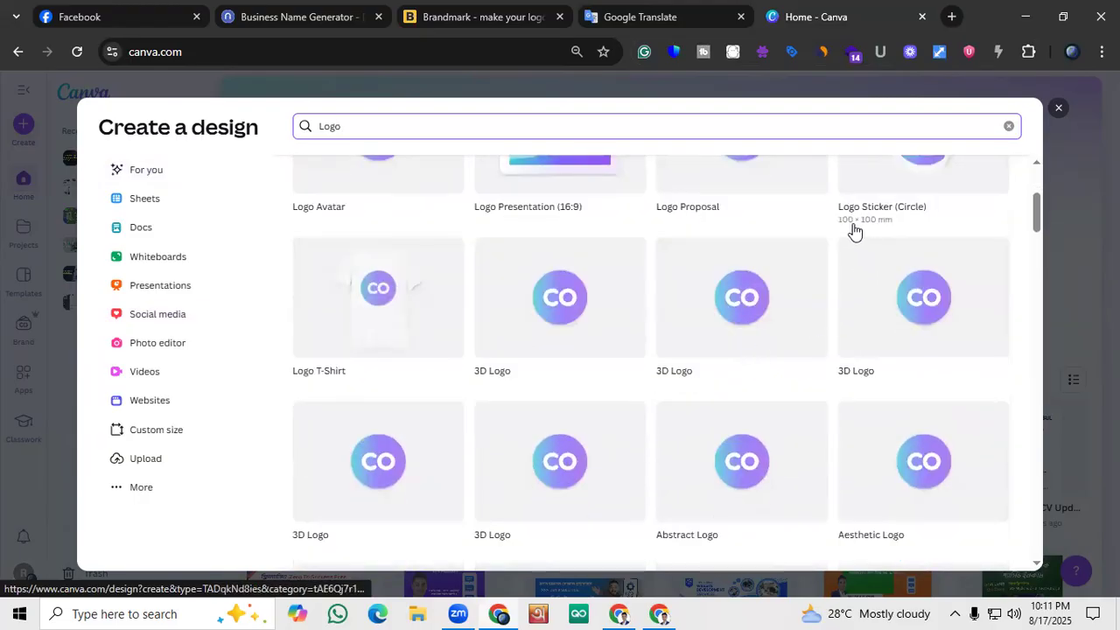
scroll(783, 213, up, 2)
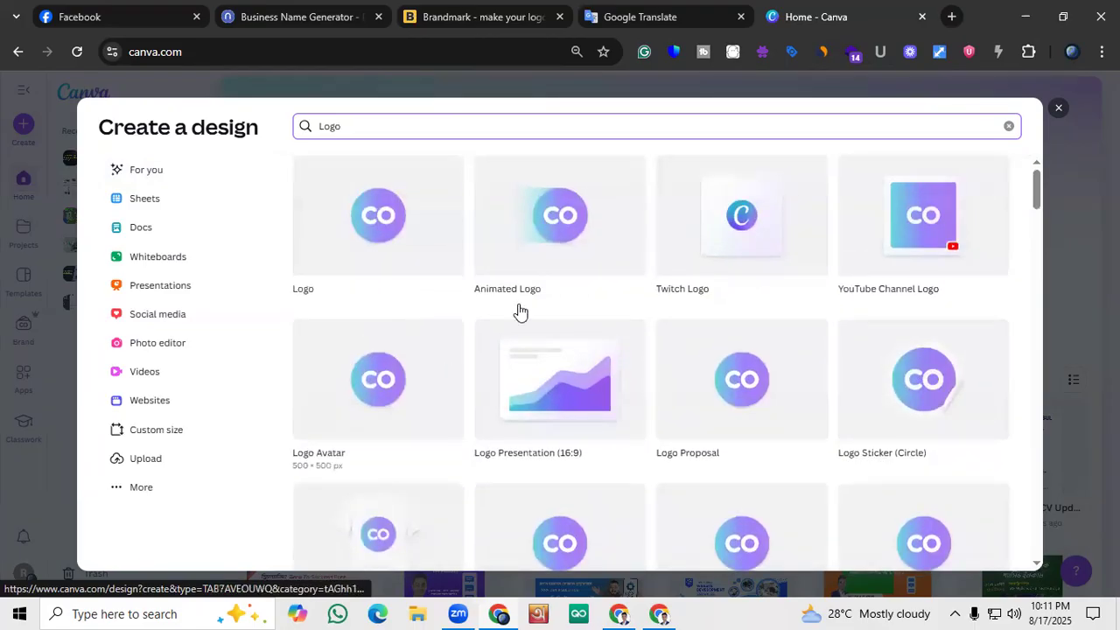
scroll(525, 364, down, 4)
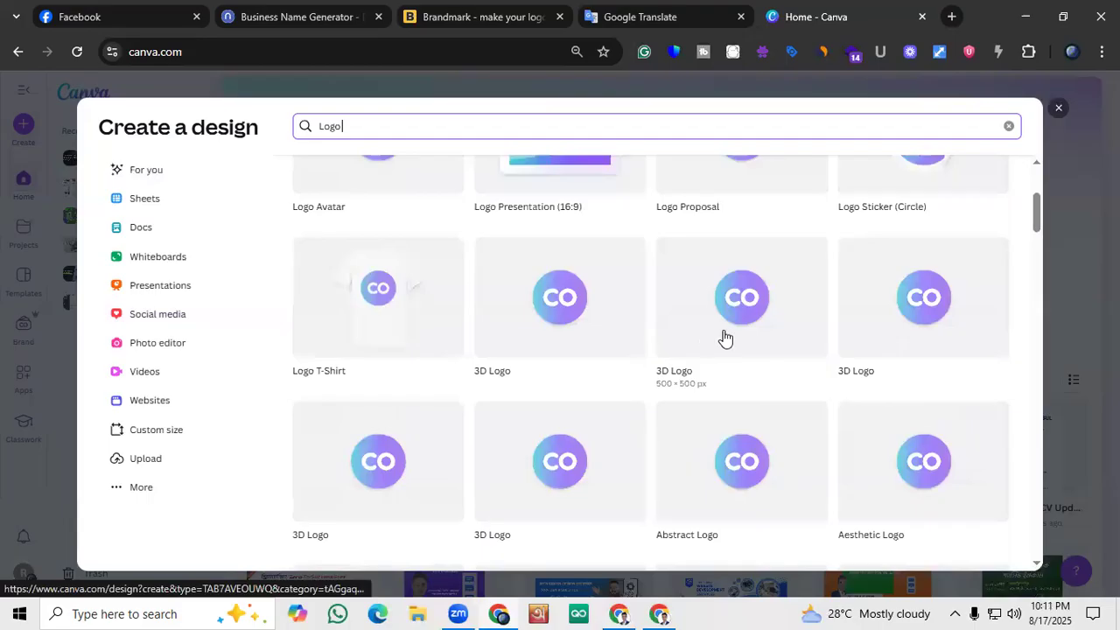
scroll(447, 333, down, 3)
scroll(402, 437, down, 2)
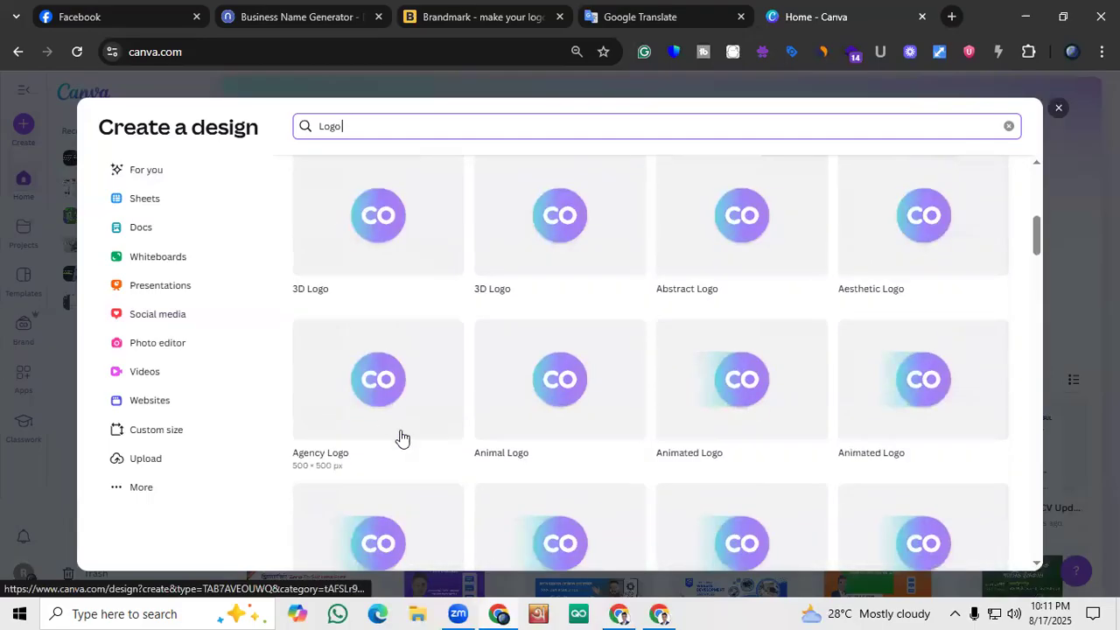
scroll(425, 418, up, 10)
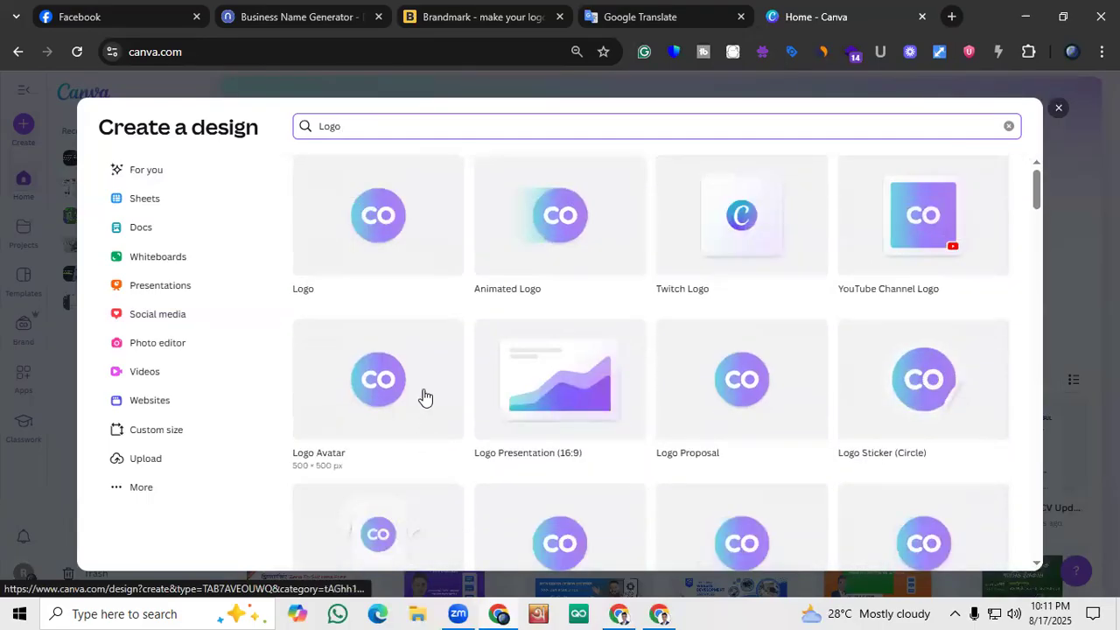
click(377, 236)
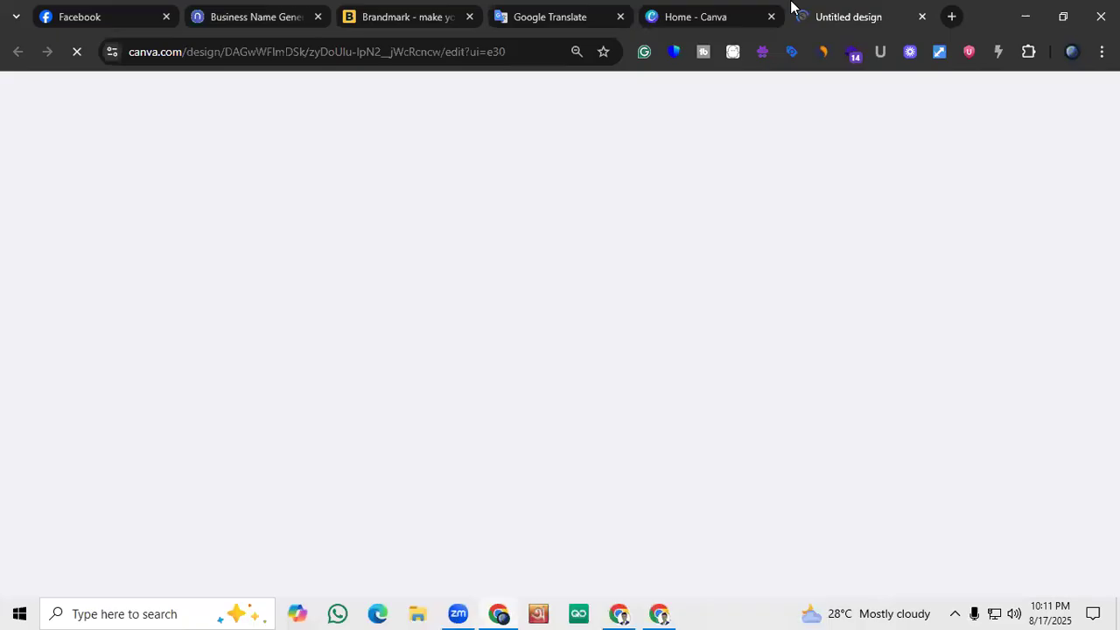
Return to the Canva home page and look through the presentation, social media, photo editor and video design categories
click(712, 14)
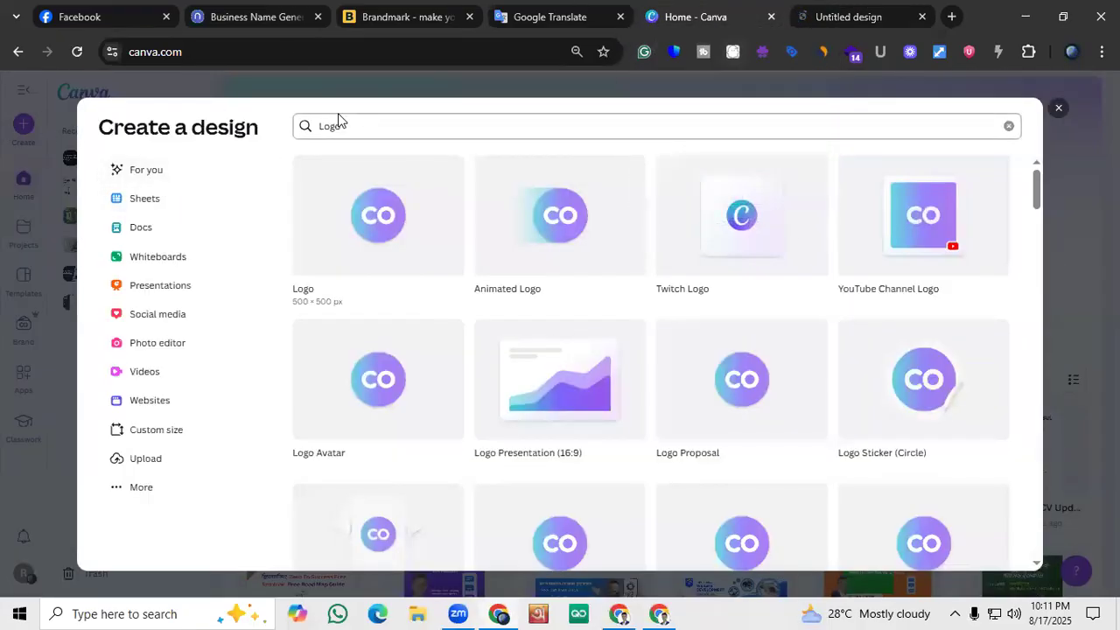
click(5, 128)
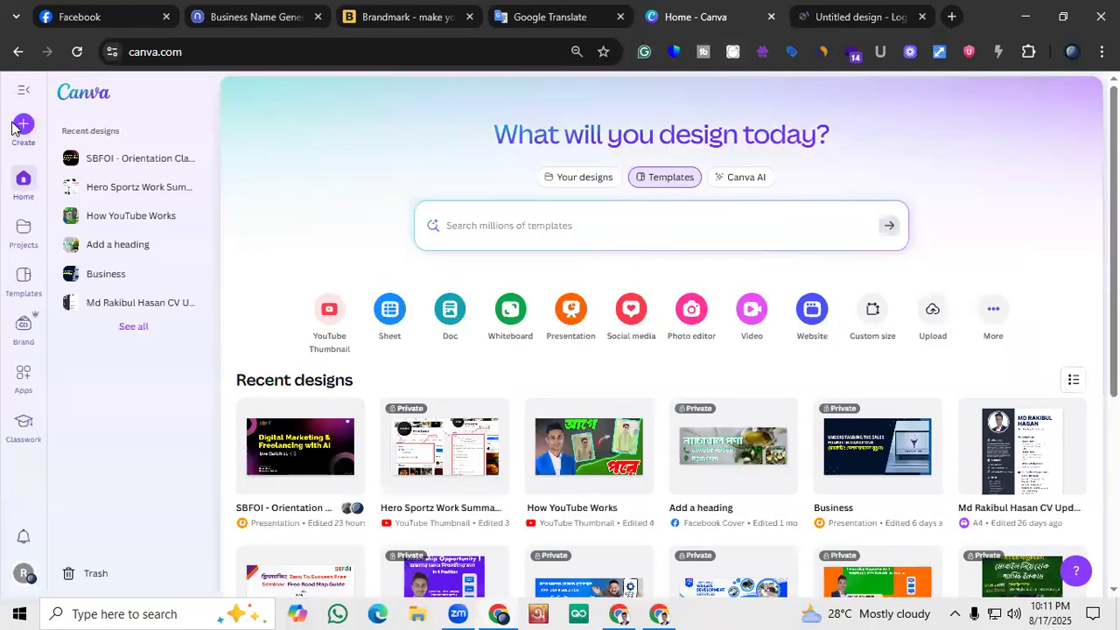
click(25, 125)
scroll(443, 435, down, 12)
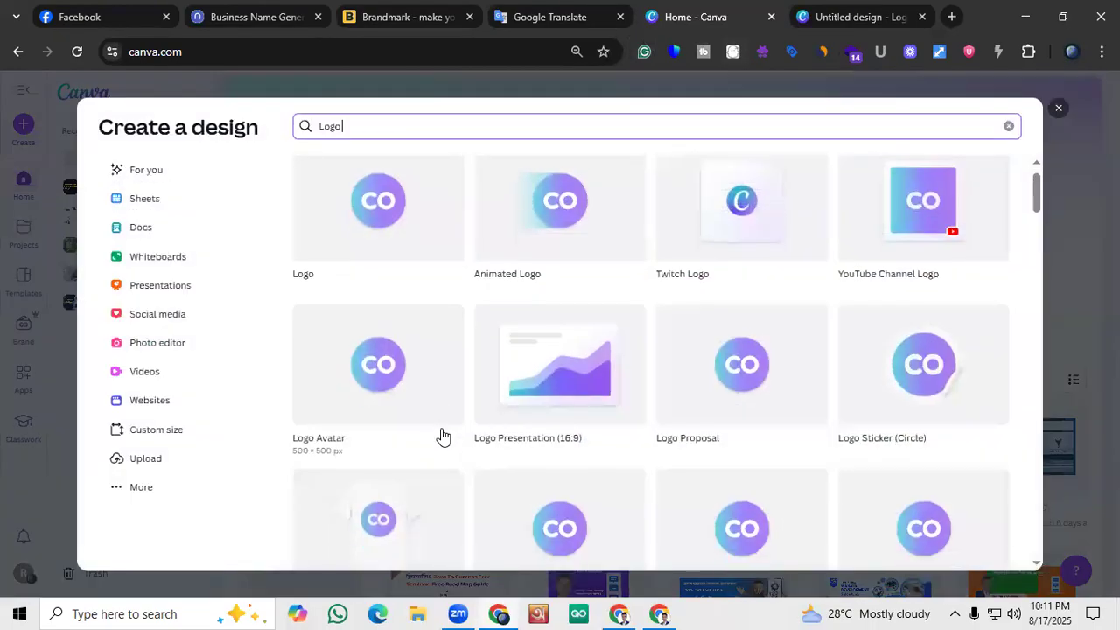
scroll(442, 436, up, 6)
click(181, 286)
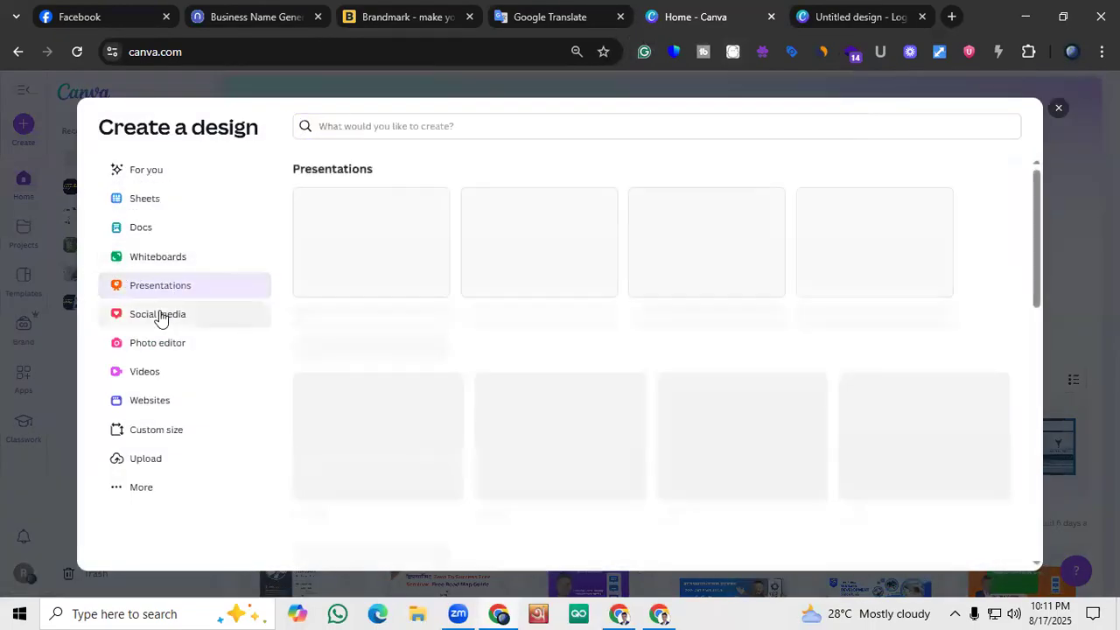
click(160, 315)
click(162, 343)
click(158, 376)
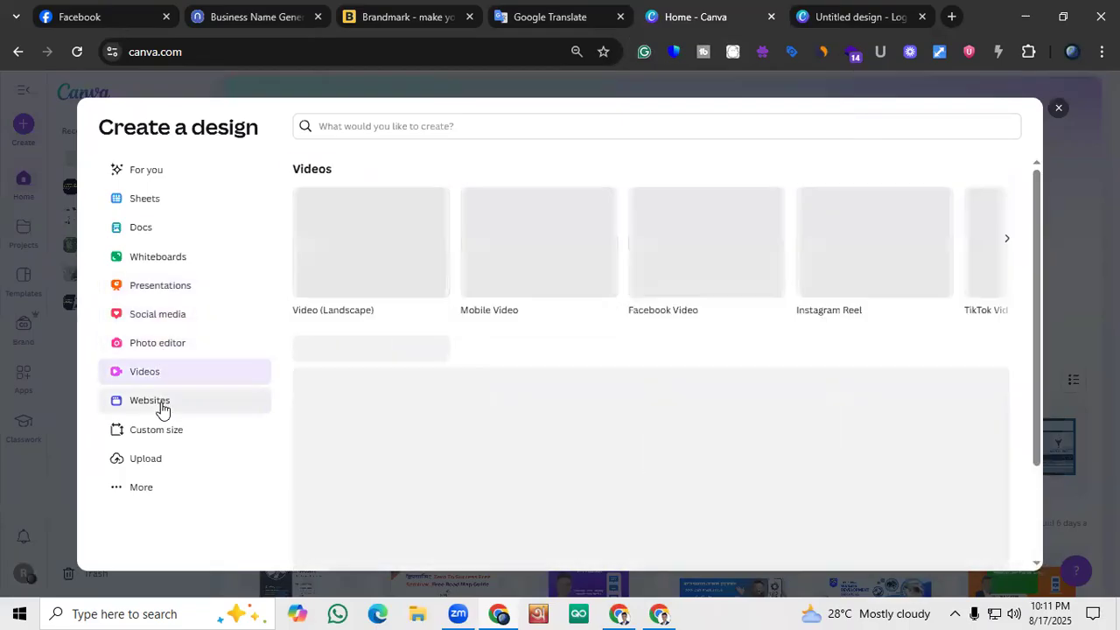
Look through the website formats and website templates, and close the design picker
click(162, 402)
scroll(539, 359, down, 1)
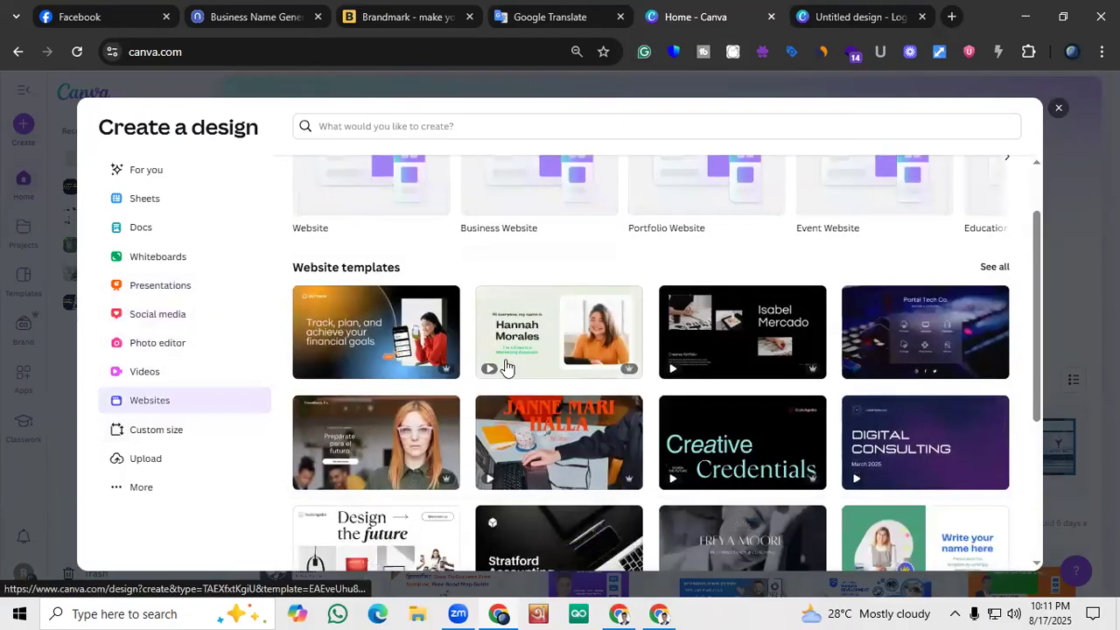
scroll(510, 368, down, 3)
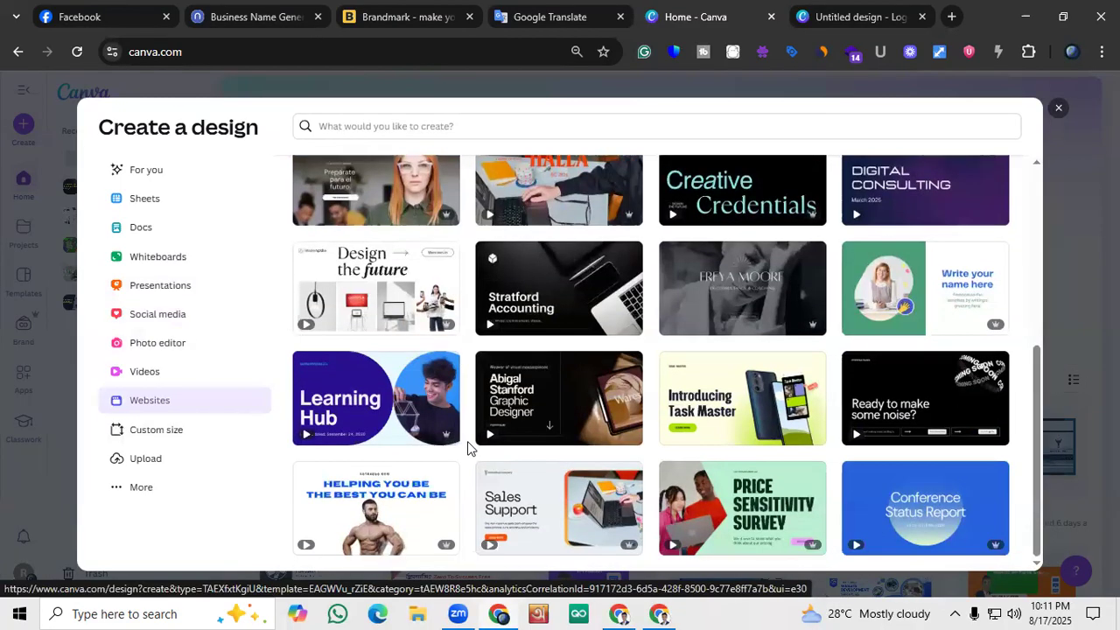
scroll(470, 449, up, 4)
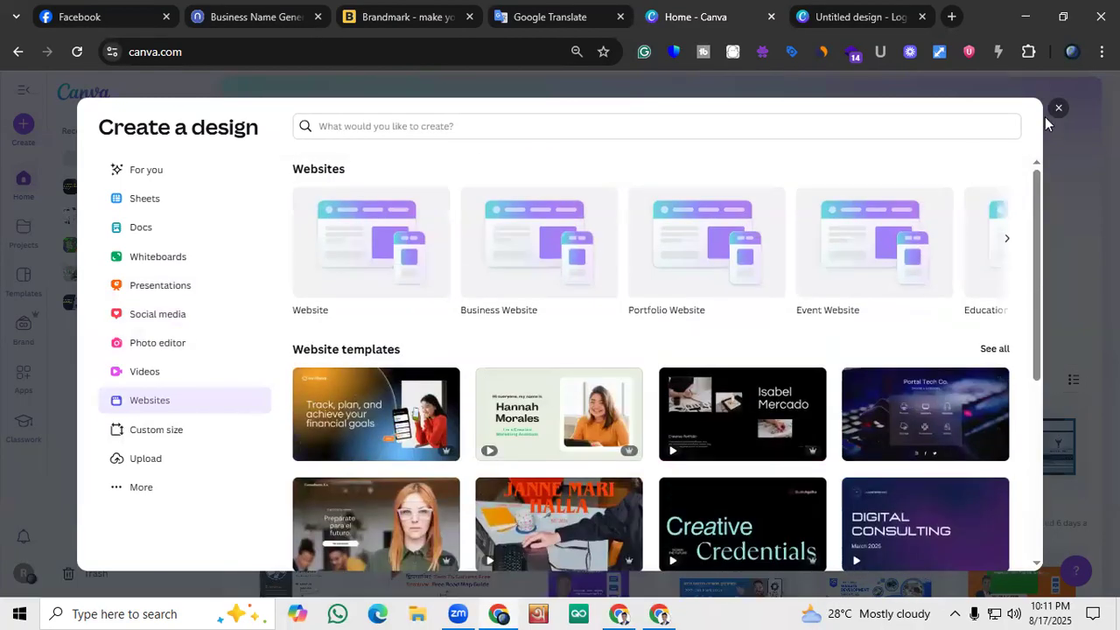
click(1045, 117)
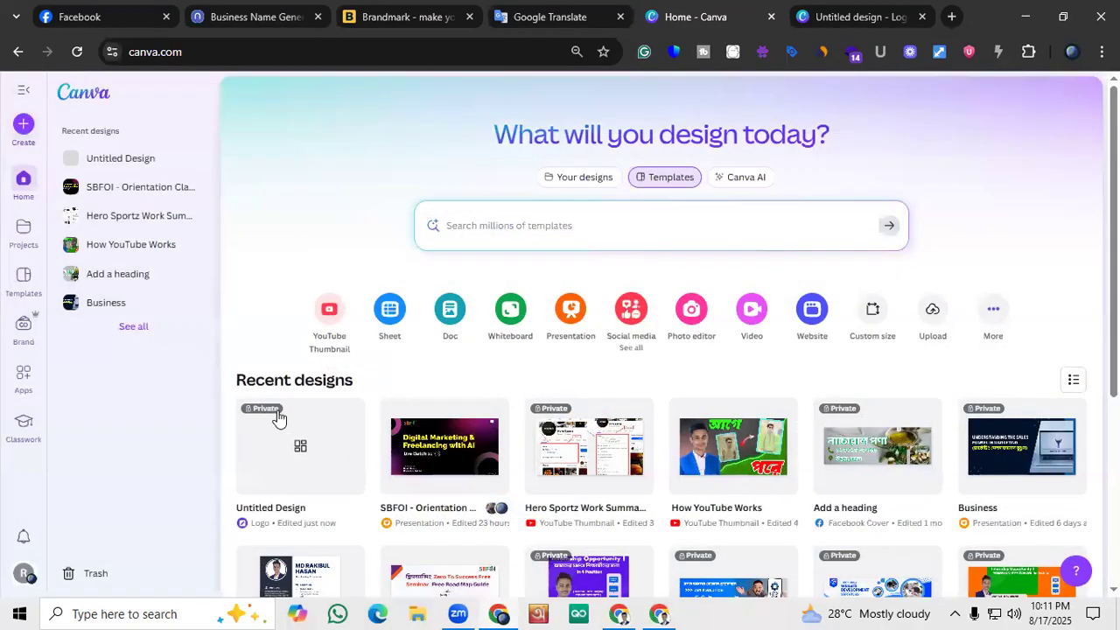
Return to the untitled logo design and look through the suggested logo templates
click(801, 10)
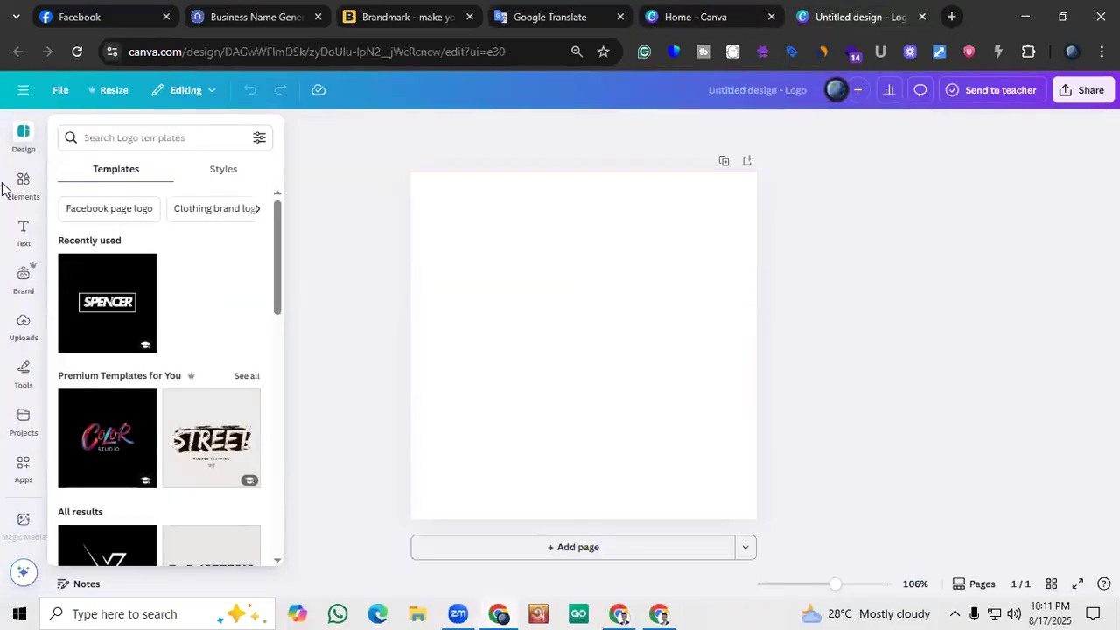
scroll(120, 363, down, 2)
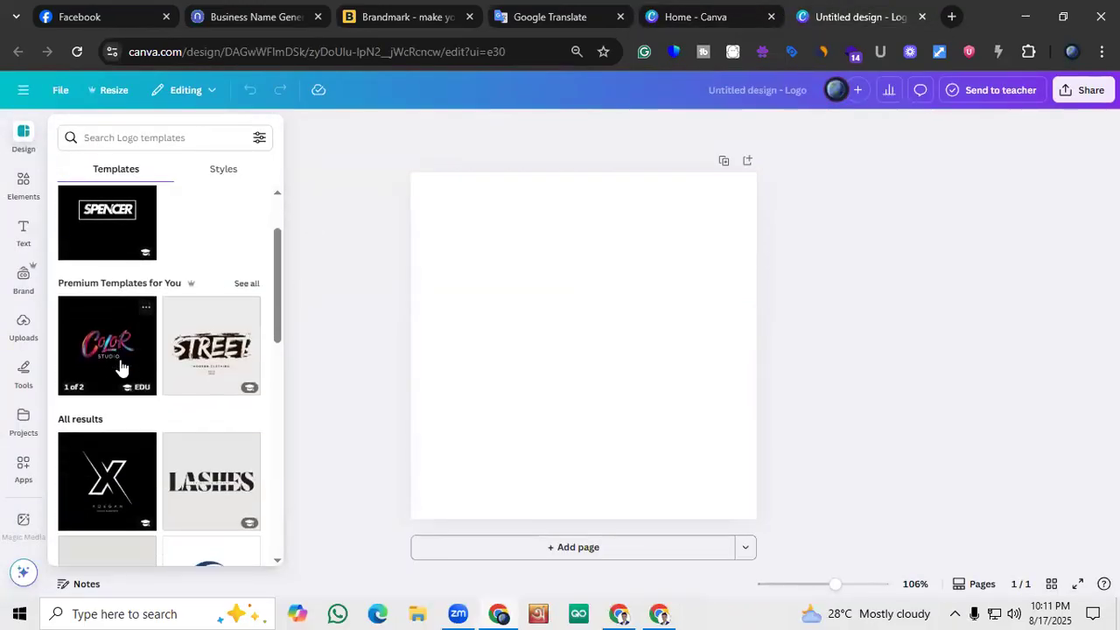
scroll(158, 270, up, 2)
scroll(172, 418, down, 3)
scroll(169, 418, down, 1)
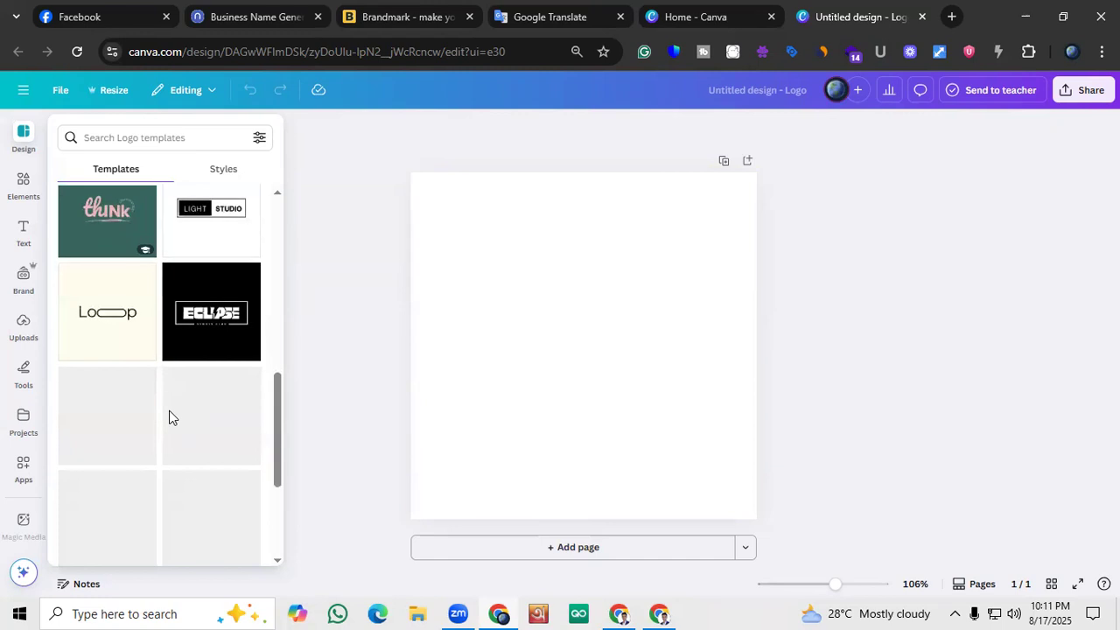
scroll(167, 417, up, 4)
Search the logo templates for "Organic Food" and look through the resulting designs
click(150, 142)
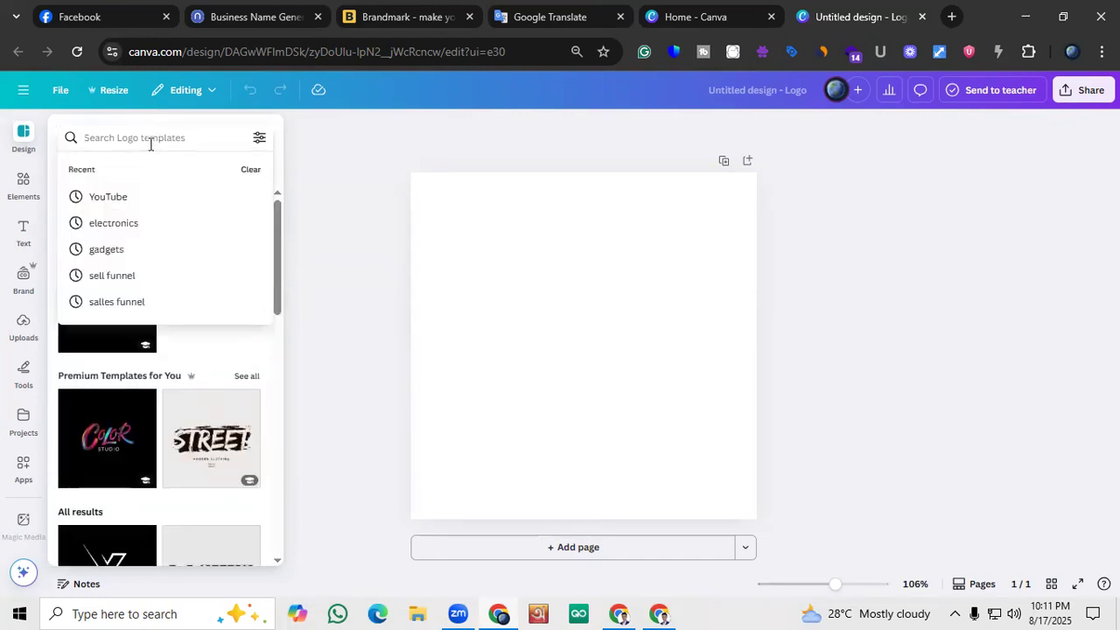
text(Organic F)
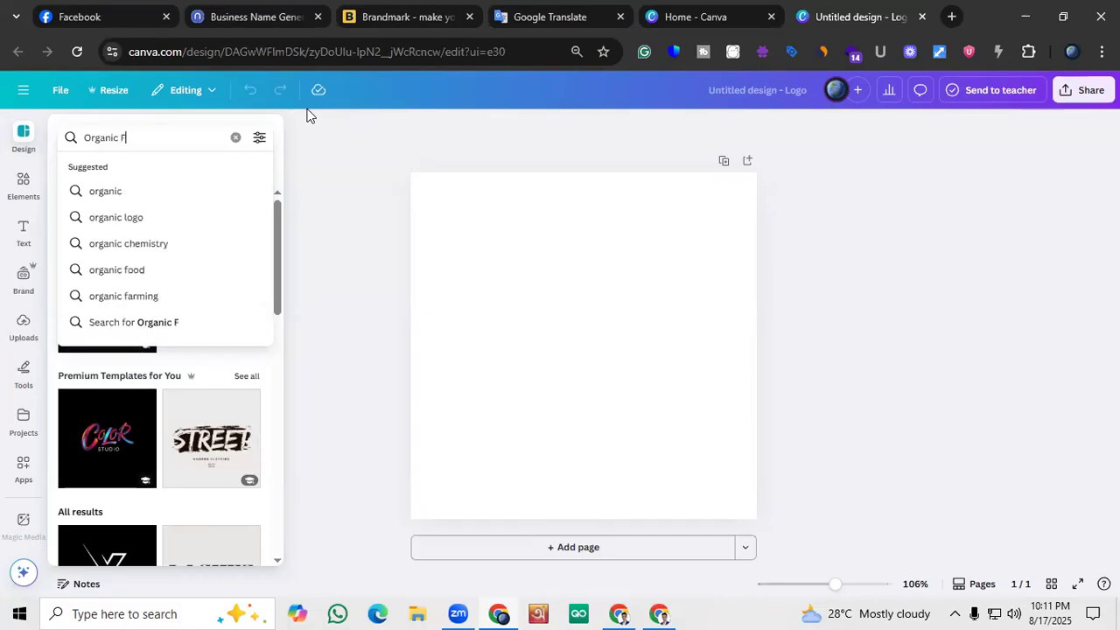
text(ood)
key(Return)
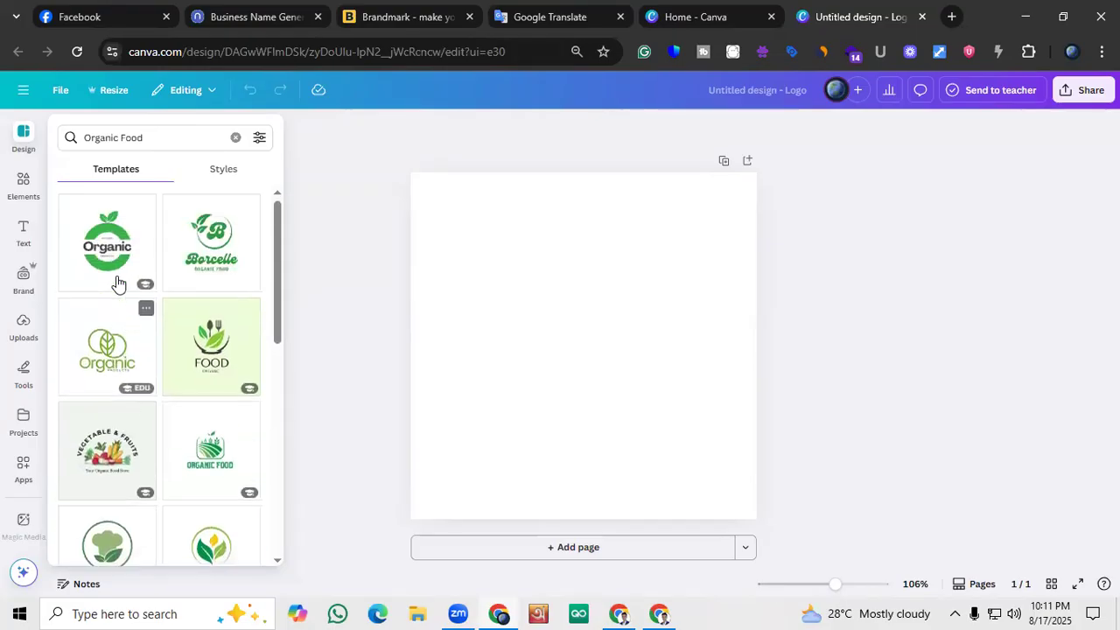
scroll(118, 284, down, 4)
scroll(118, 284, down, 5)
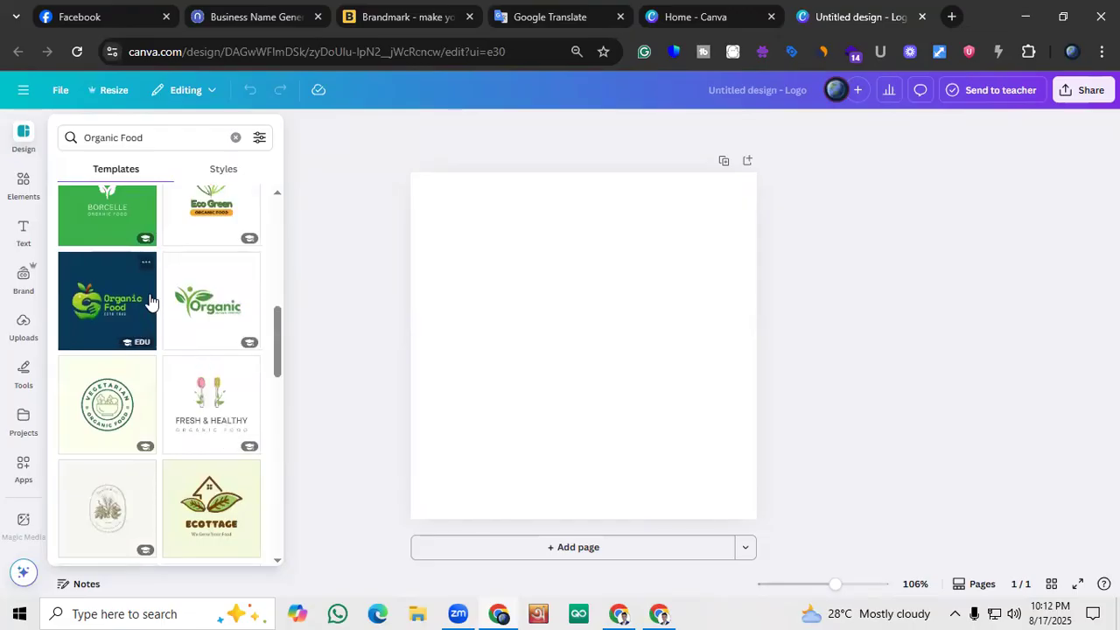
scroll(150, 300, down, 3)
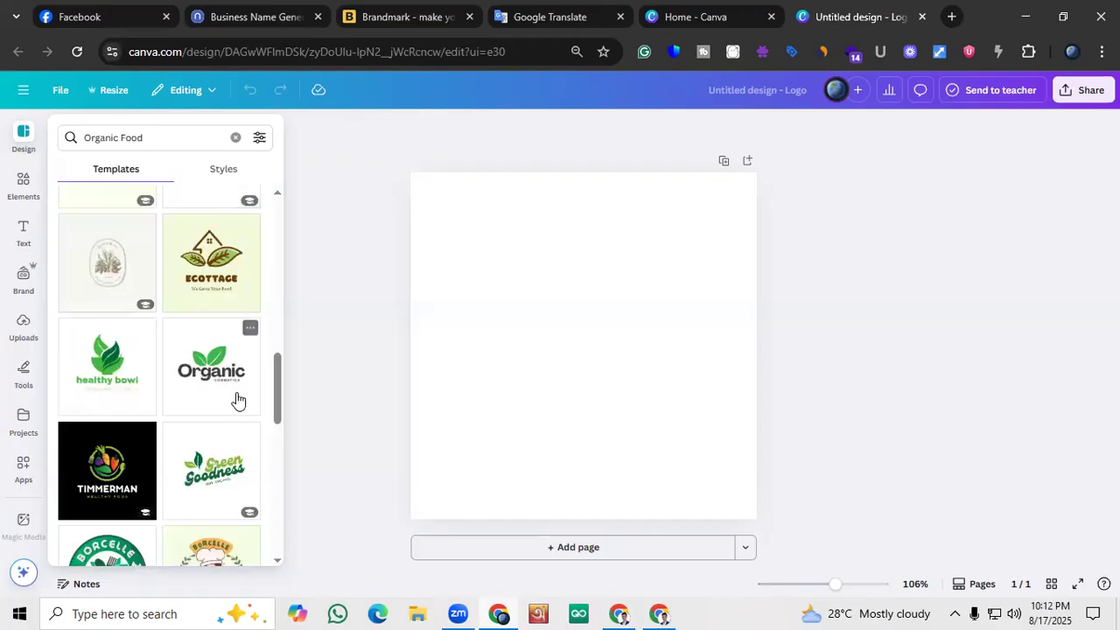
scroll(234, 400, down, 5)
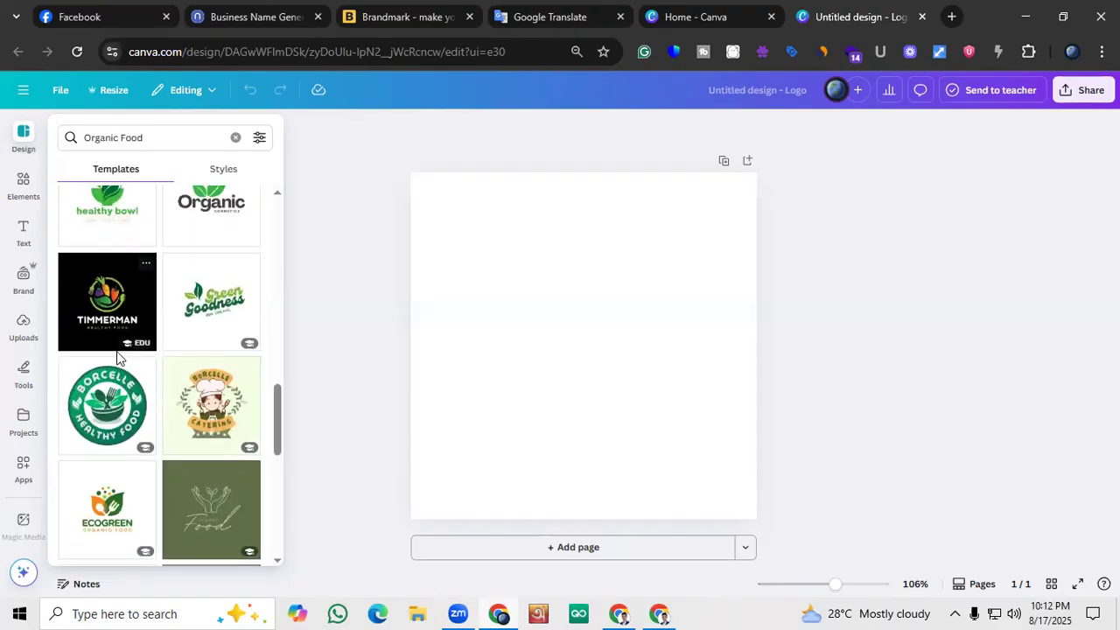
Switch to Brandmark and look at the Natura Mart logo for comparison
click(720, 16)
click(560, 16)
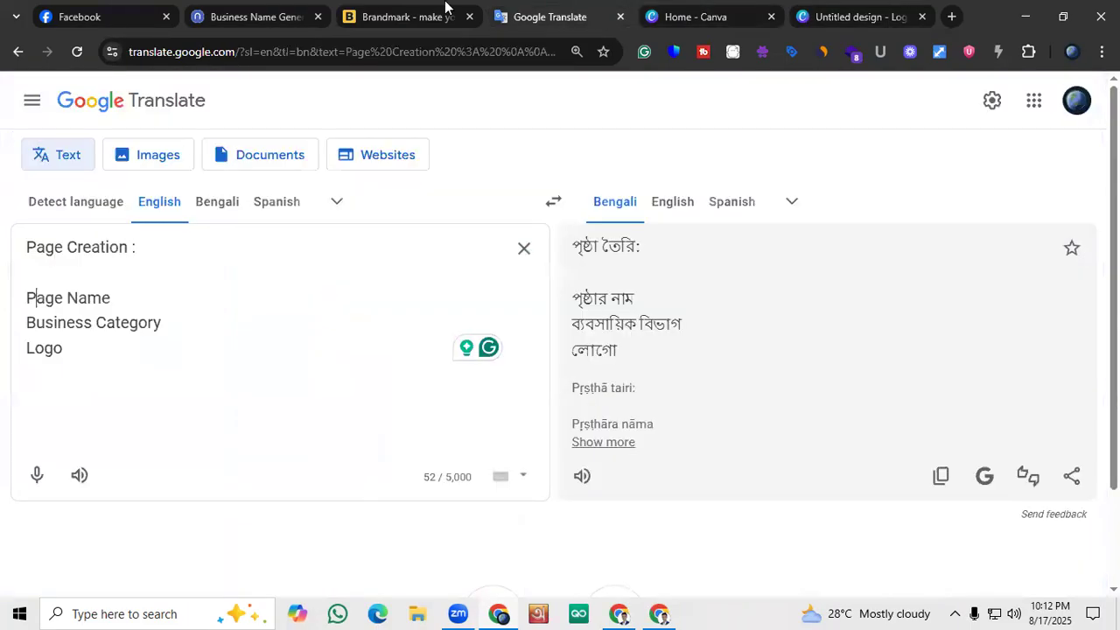
click(429, 16)
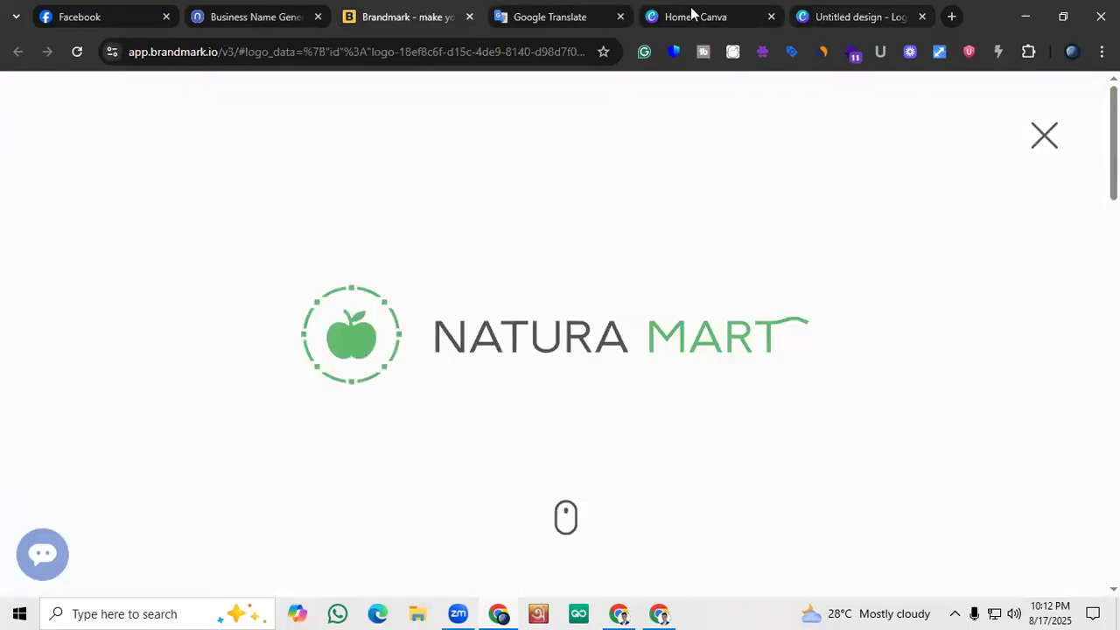
Return to the Canva logo design and apply the Black and Green Flat Illustrated Organic Cosmetics Logo template to the blank page
click(807, 10)
scroll(188, 350, down, 4)
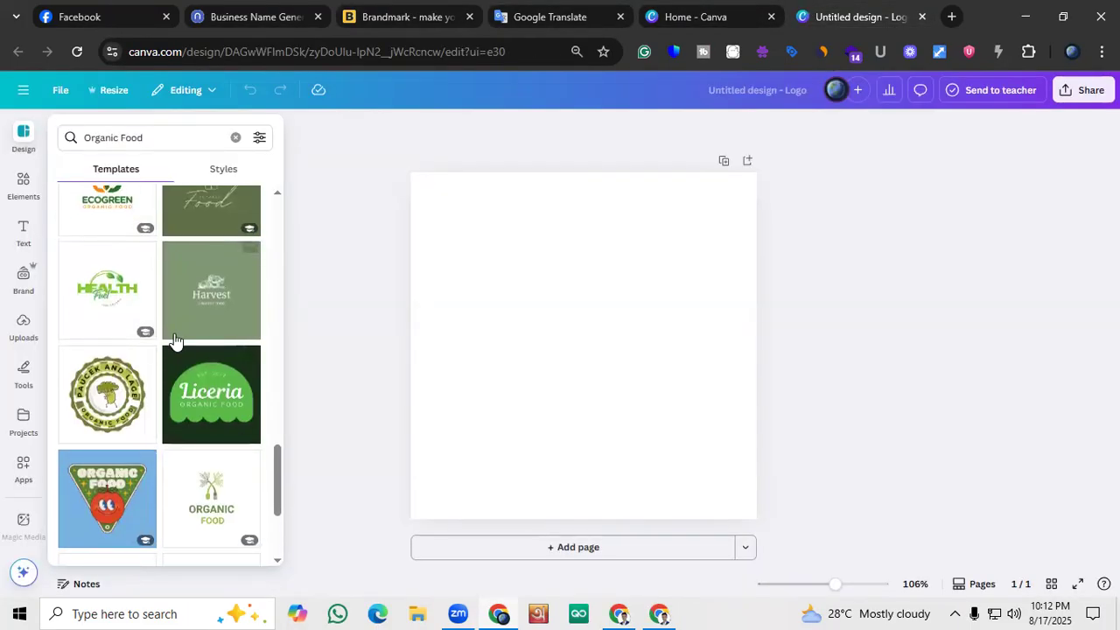
scroll(174, 339, down, 6)
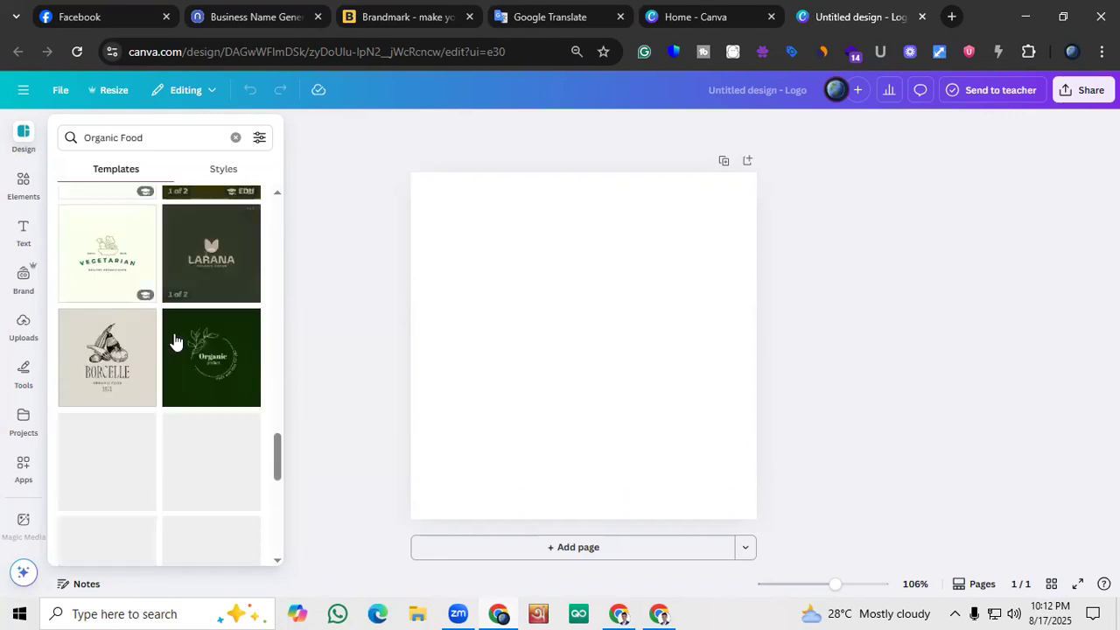
click(652, 130)
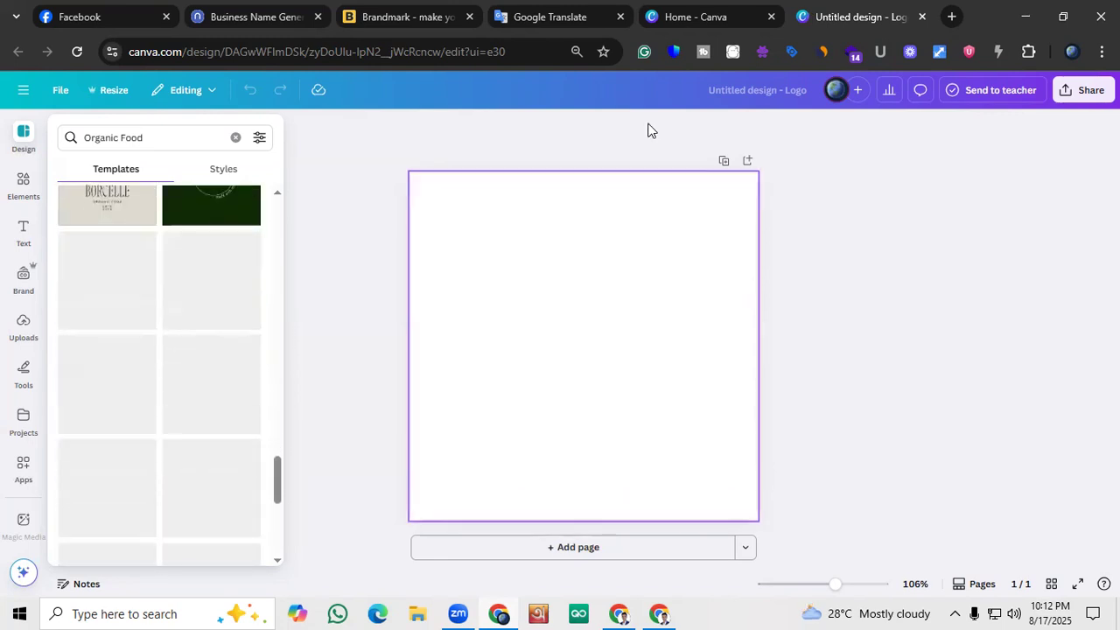
scroll(173, 355, down, 10)
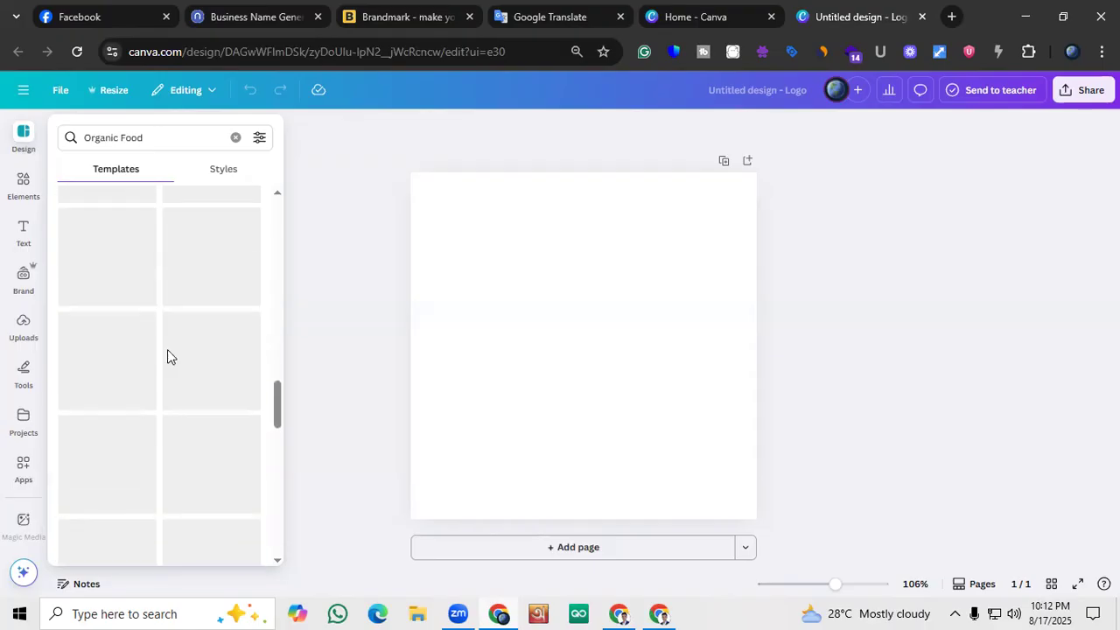
scroll(167, 350, up, 3)
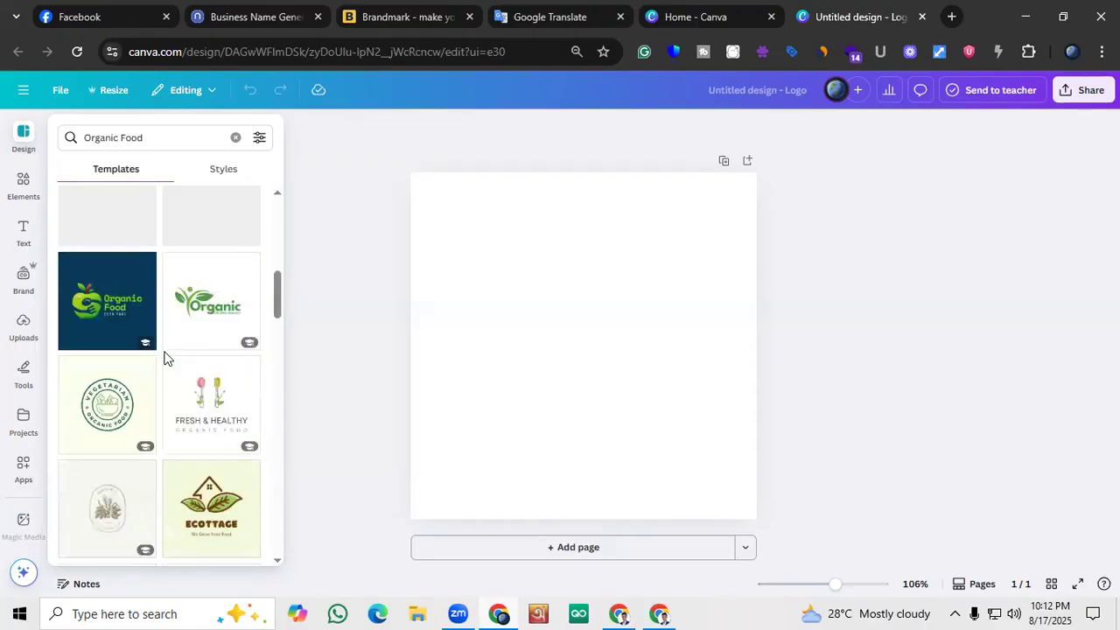
scroll(164, 352, up, 1)
scroll(166, 359, down, 3)
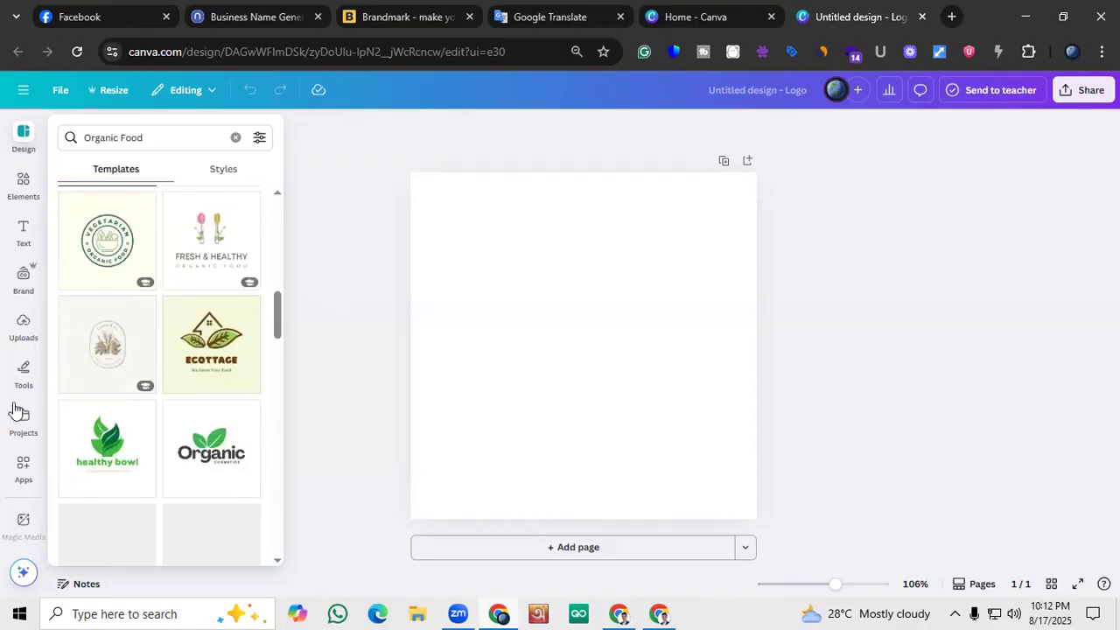
click(208, 452)
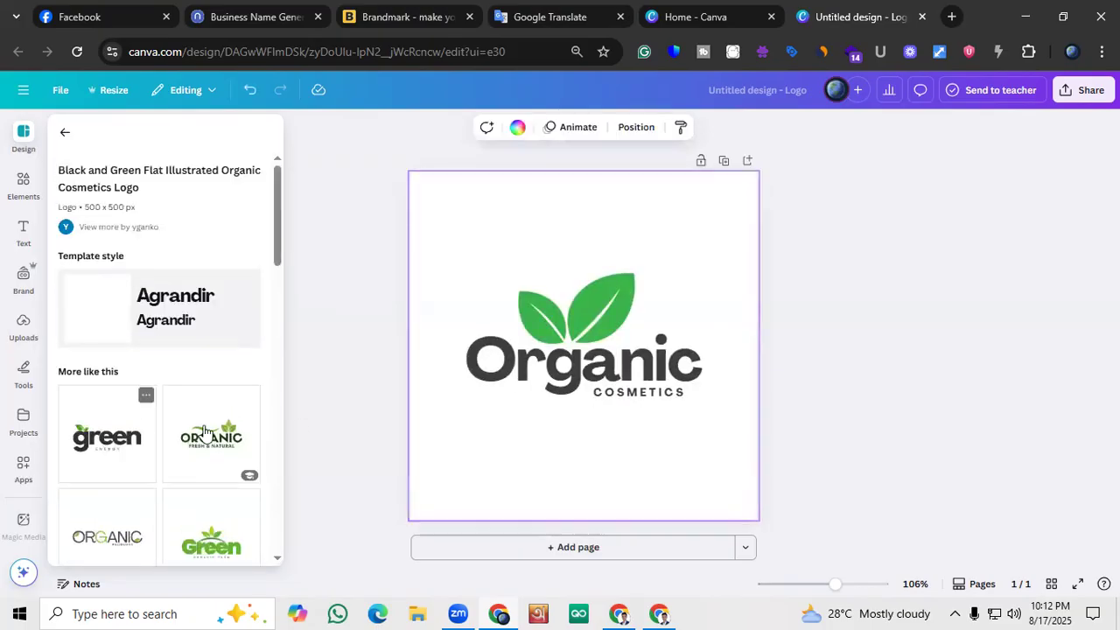
scroll(158, 385, down, 1)
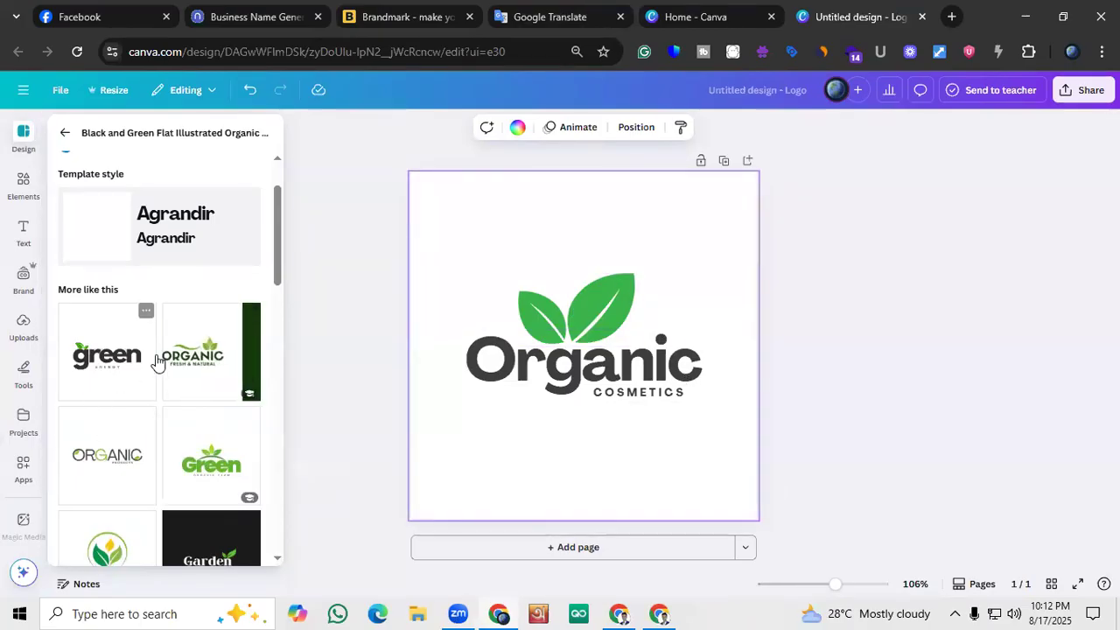
Switch to Brandmark to check the Natura Mart logo, and return to the Canva logo design
click(324, 12)
click(396, 7)
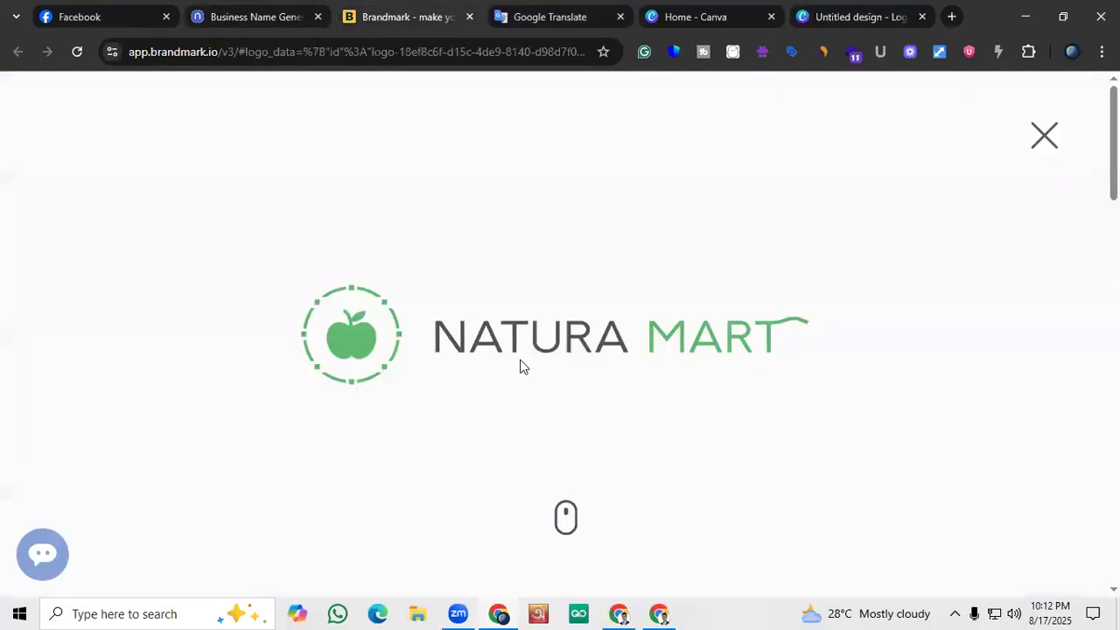
click(858, 16)
Look through the templates similar to the applied Organic Cosmetics logo
scroll(120, 353, down, 3)
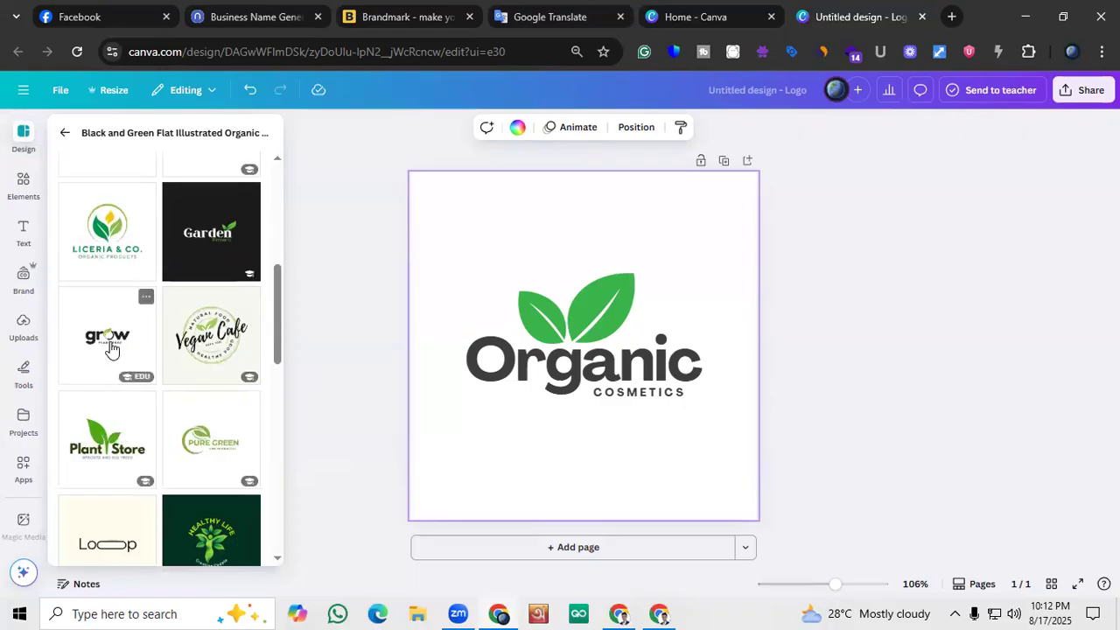
scroll(110, 348, down, 3)
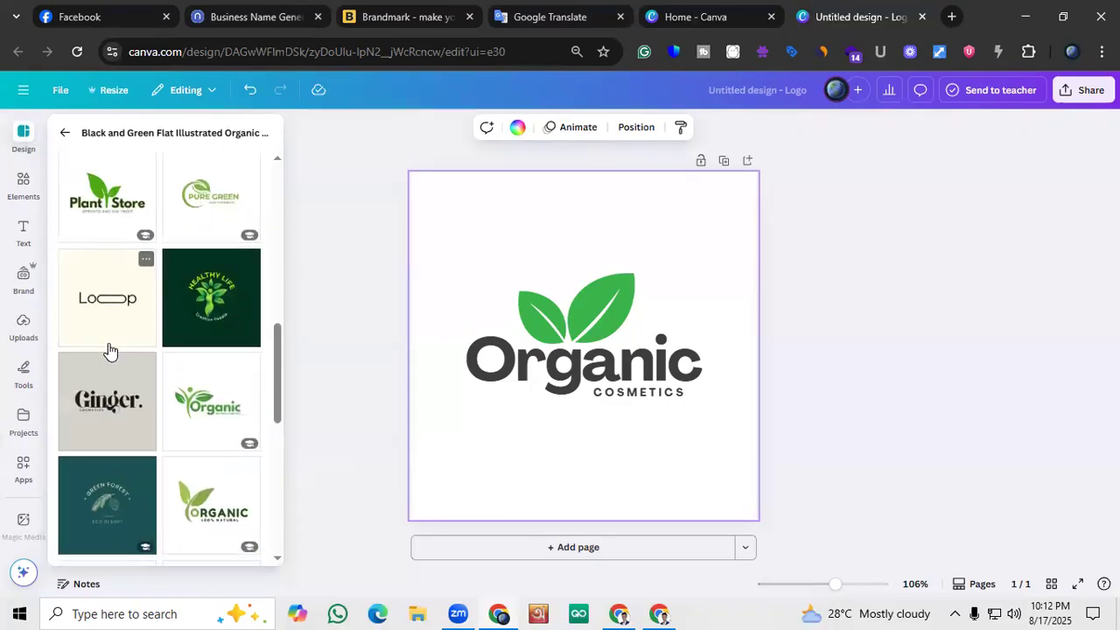
scroll(110, 351, up, 6)
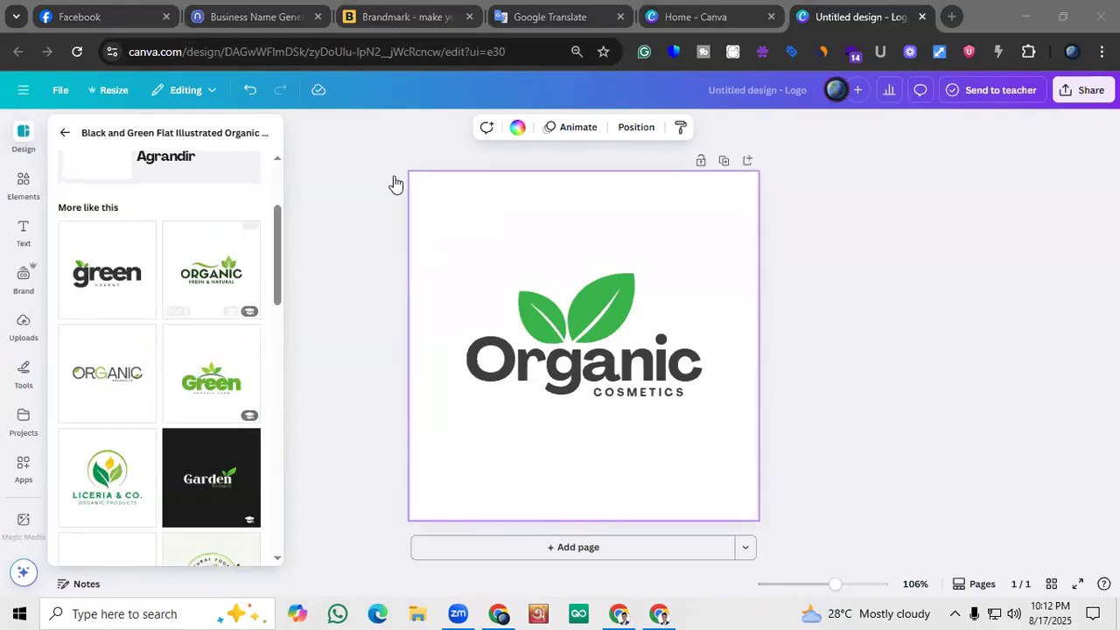
scroll(190, 329, down, 4)
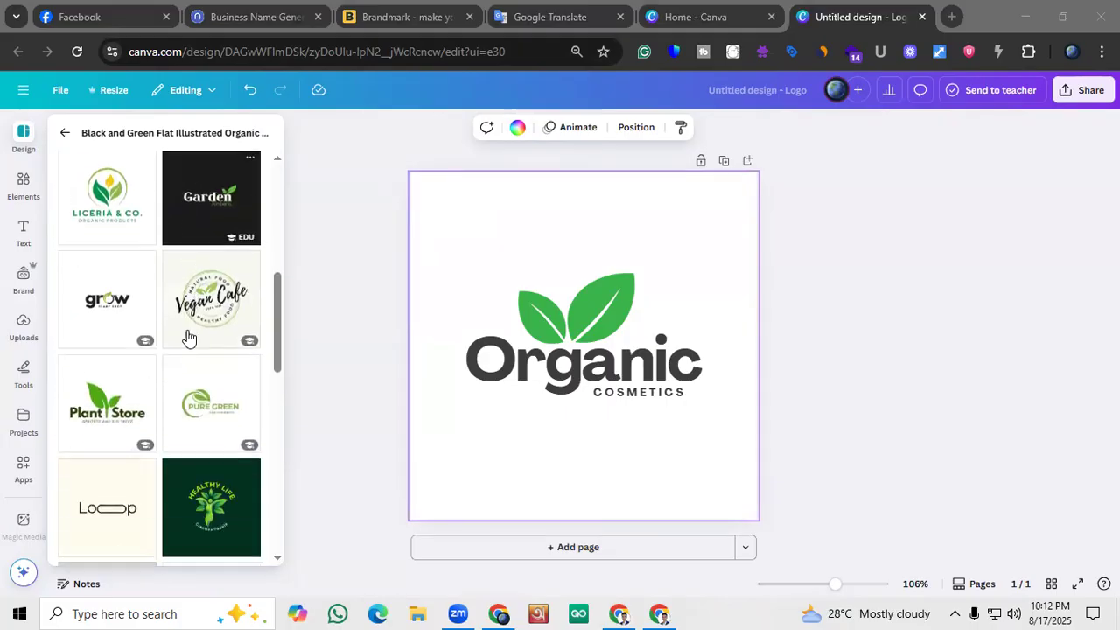
scroll(188, 333, up, 4)
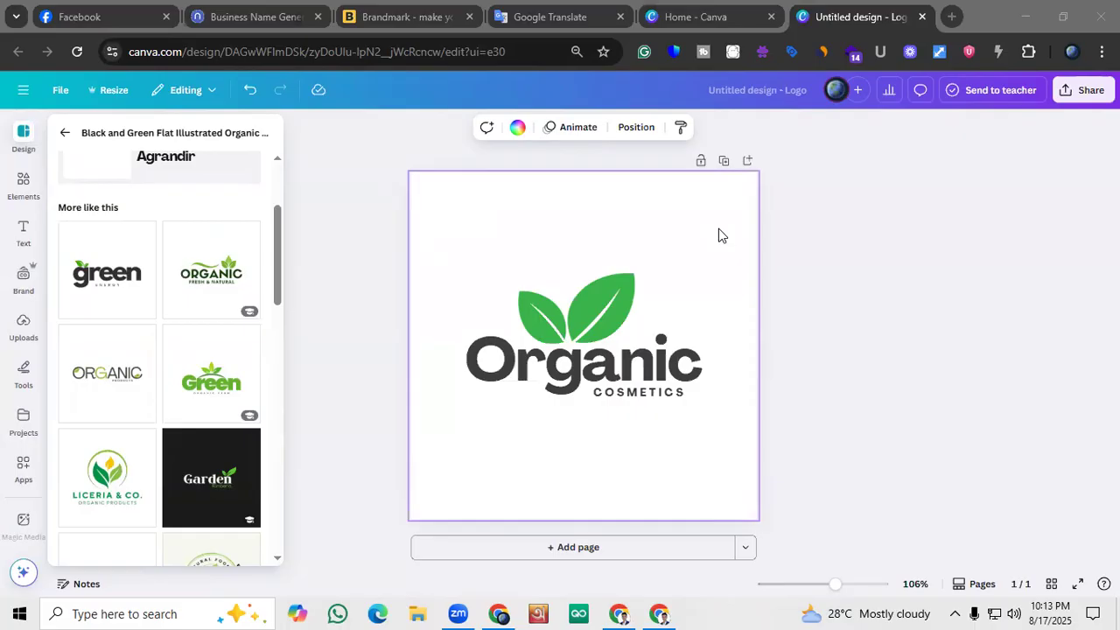
Try the green Energy, Organic Products and grow Plant Shop logo templates on the page one after another
click(120, 278)
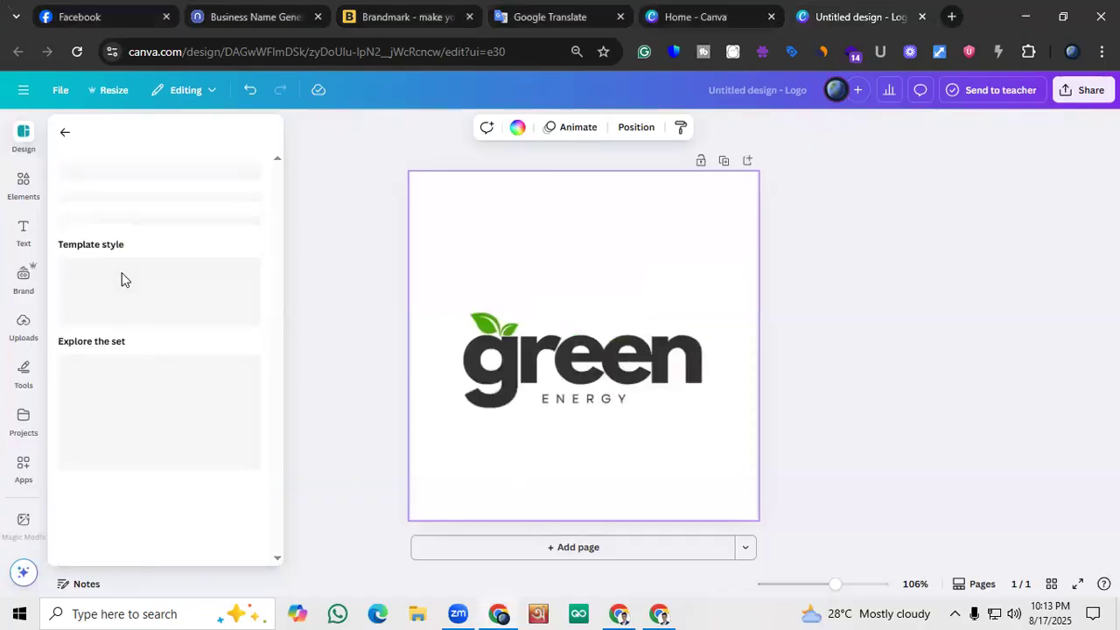
click(108, 434)
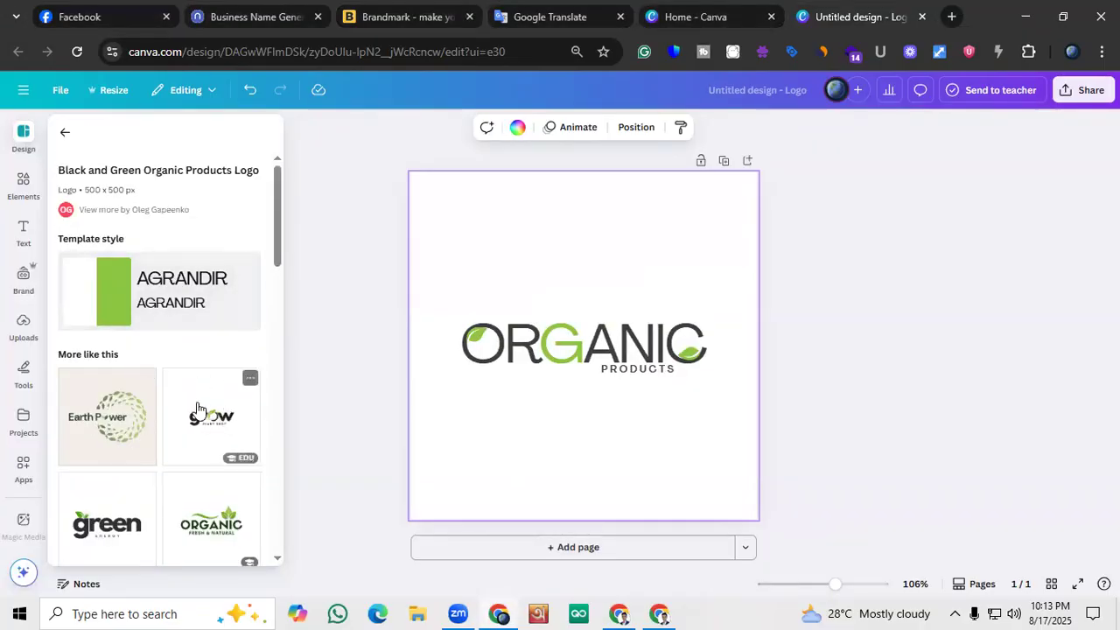
click(195, 410)
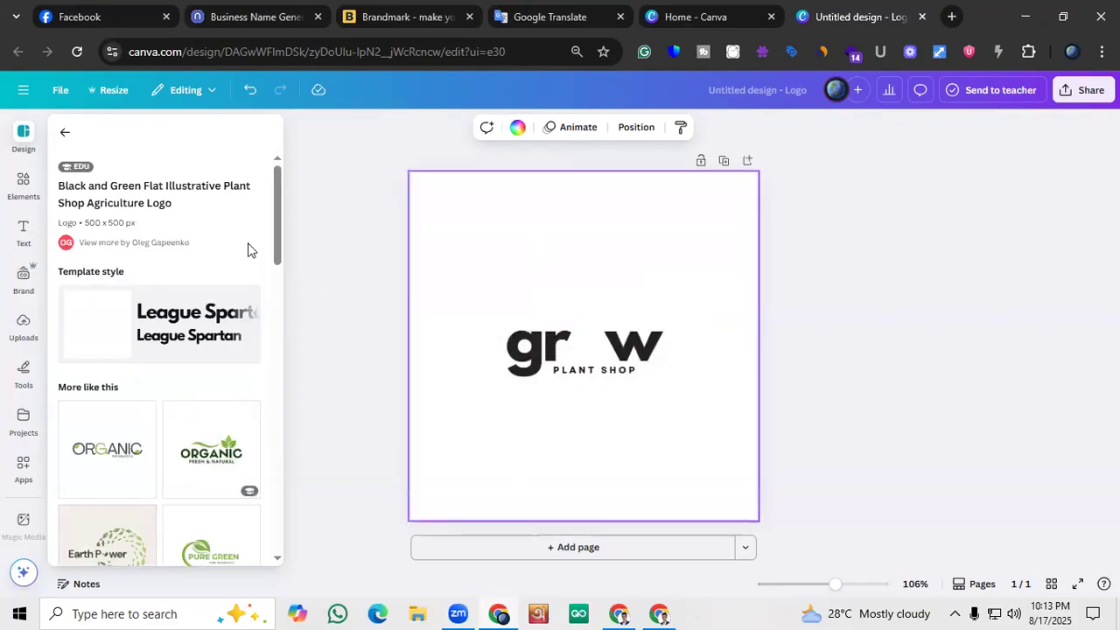
Return to the logo template list and try the Monogram Letter G for Natural Logo template on the page
click(65, 133)
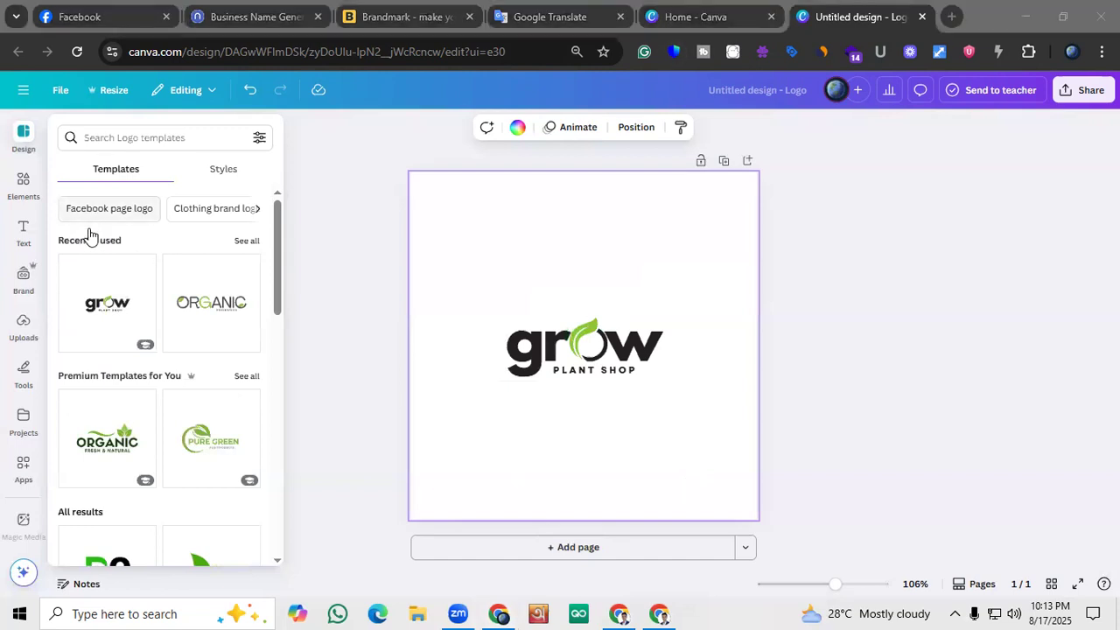
scroll(106, 337, down, 2)
scroll(111, 357, down, 1)
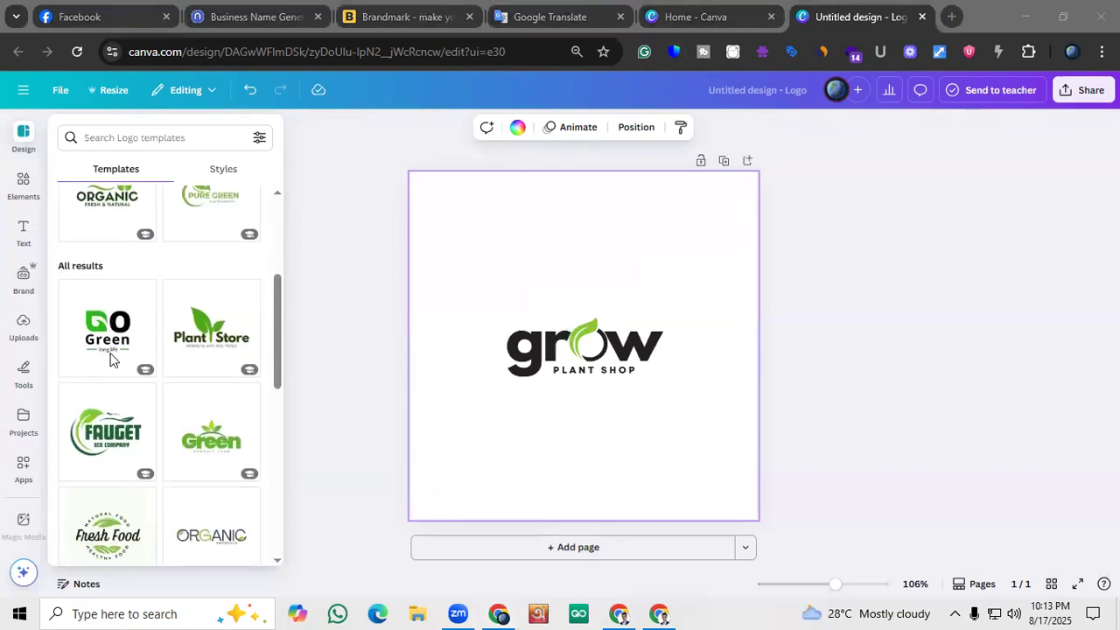
click(110, 354)
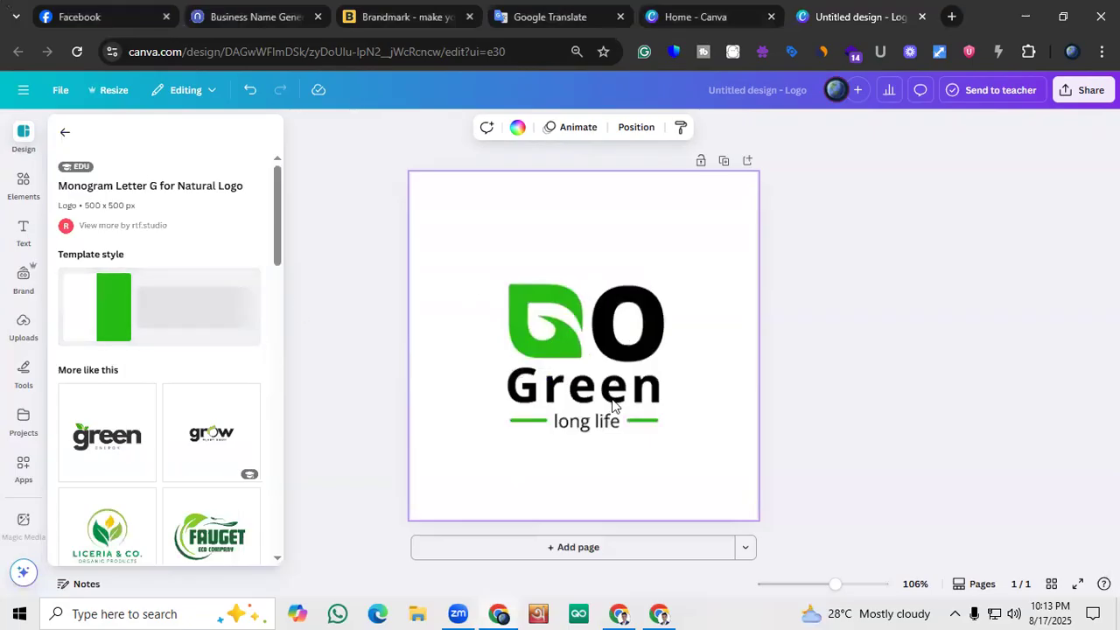
Look through the designs similar to the Go Green logo and those related to the Green and White Modern Organic Logo
scroll(120, 425, down, 1)
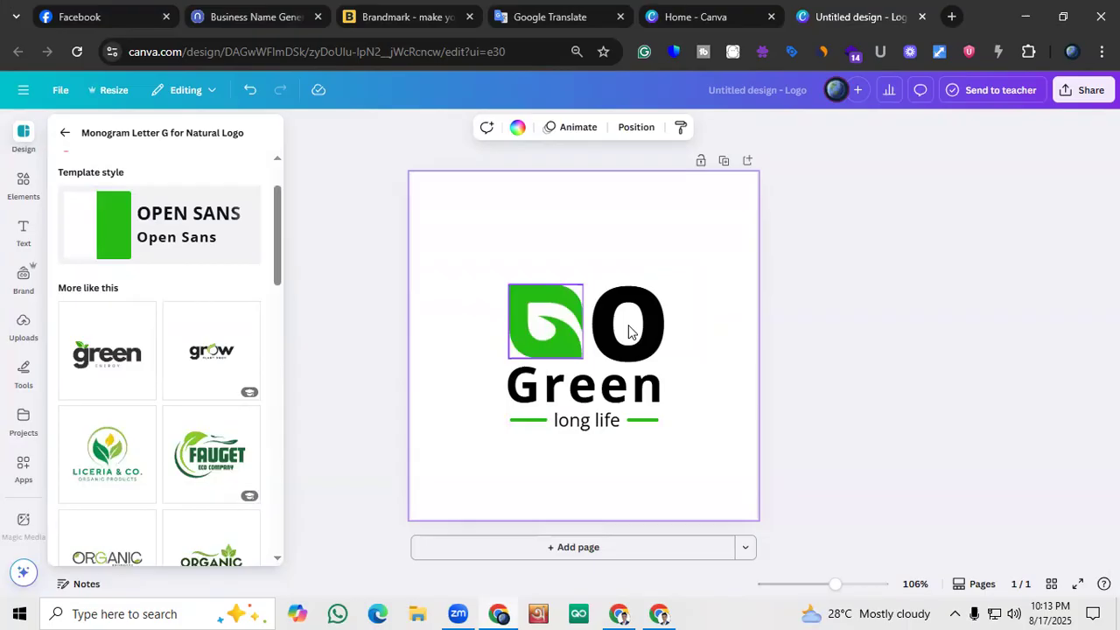
scroll(120, 370, down, 1)
scroll(108, 278, down, 2)
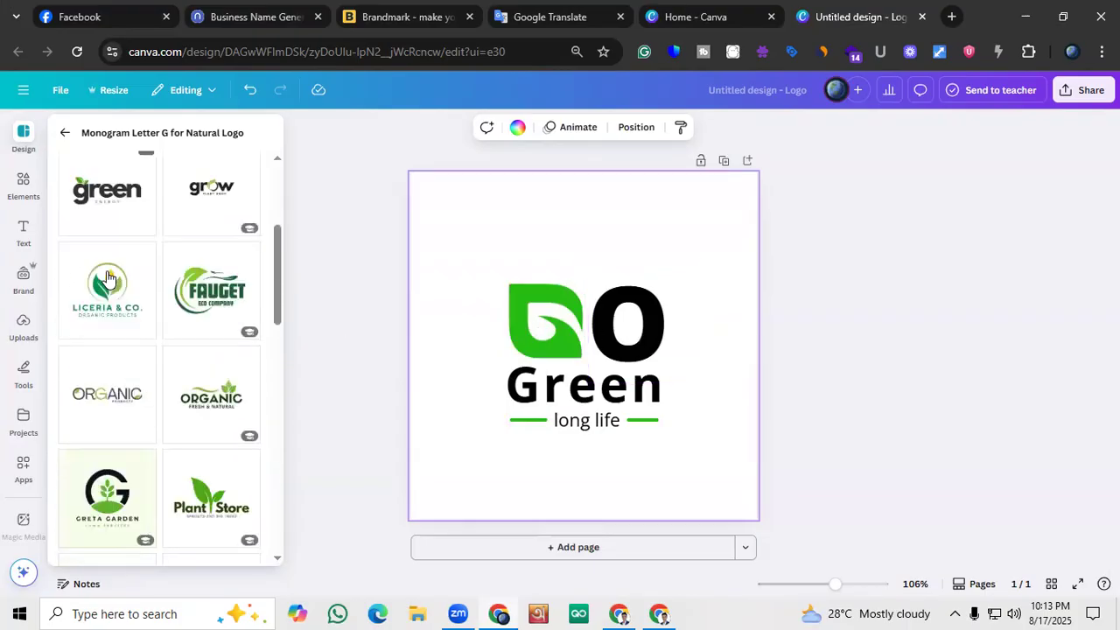
scroll(108, 279, down, 1)
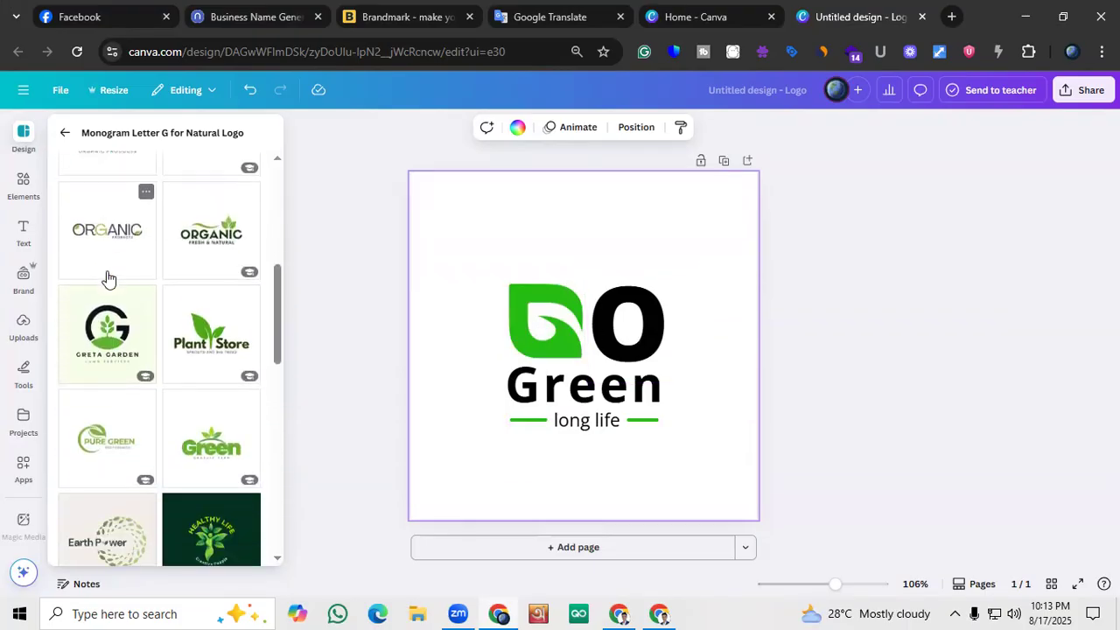
click(200, 253)
scroll(169, 365, down, 3)
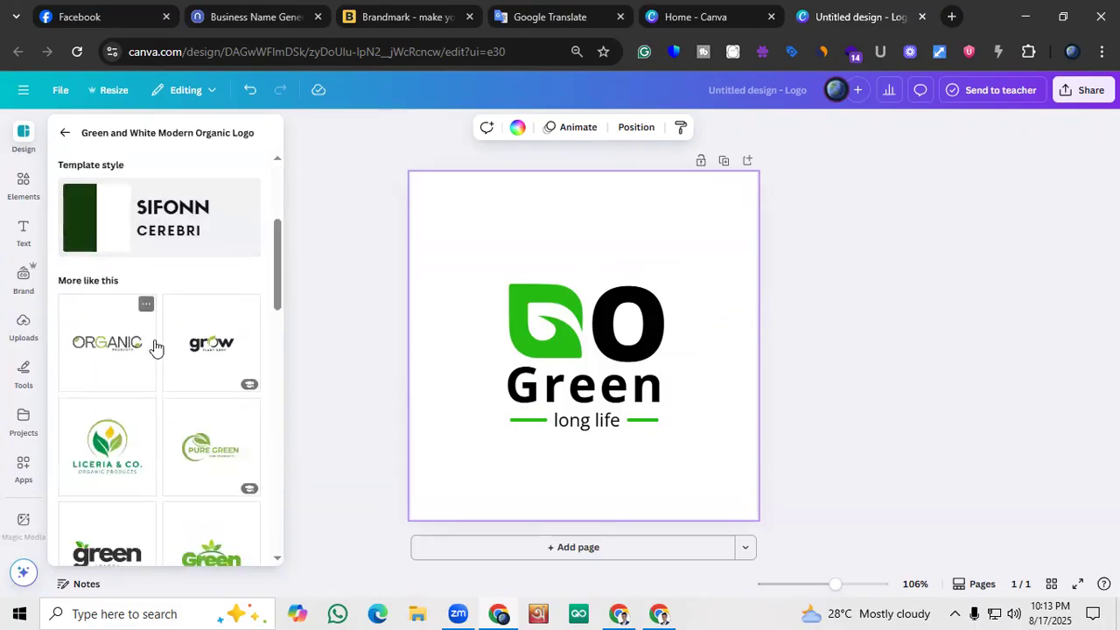
scroll(190, 350, down, 1)
scroll(185, 298, down, 4)
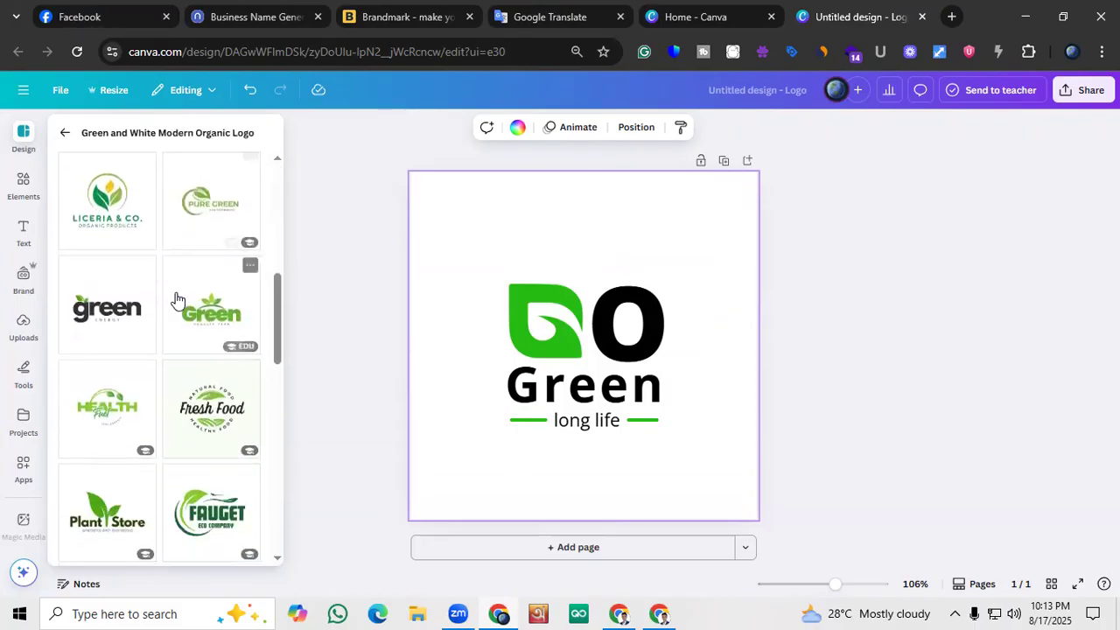
scroll(110, 350, down, 2)
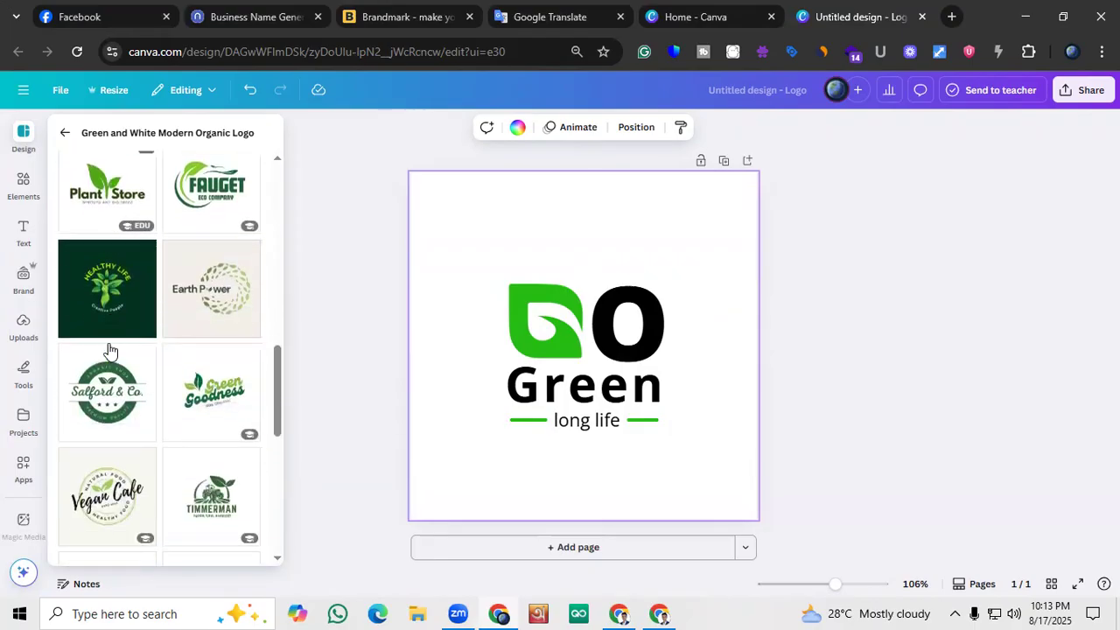
scroll(84, 218, up, 5)
Go back to the logo template list and look through all the suggested organic logo designs
click(66, 133)
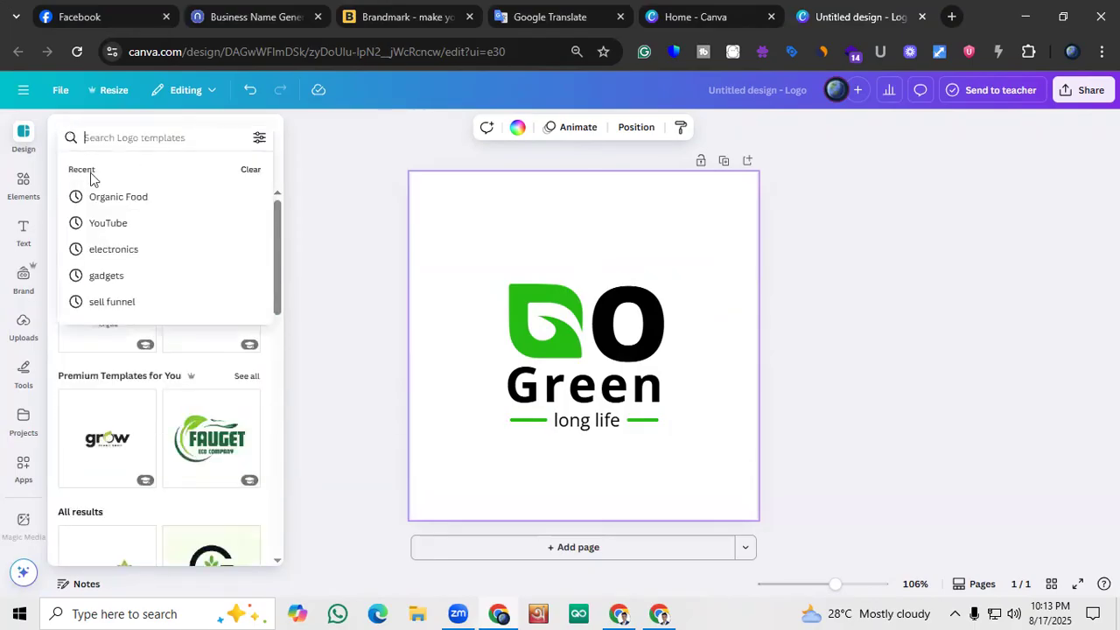
key(Escape)
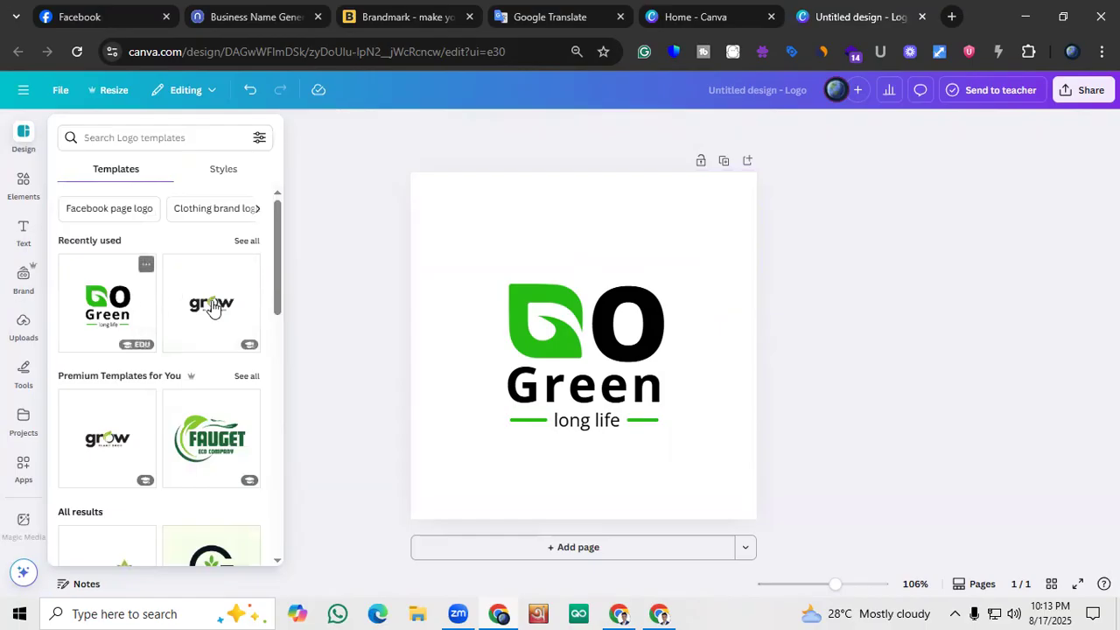
scroll(175, 302, down, 3)
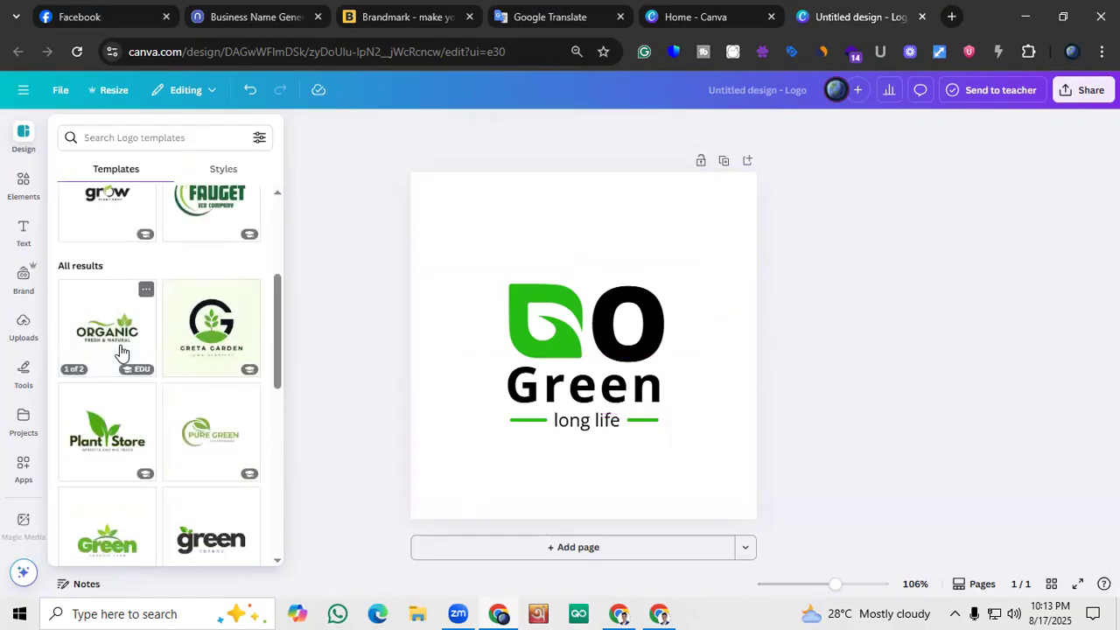
scroll(202, 337, down, 3)
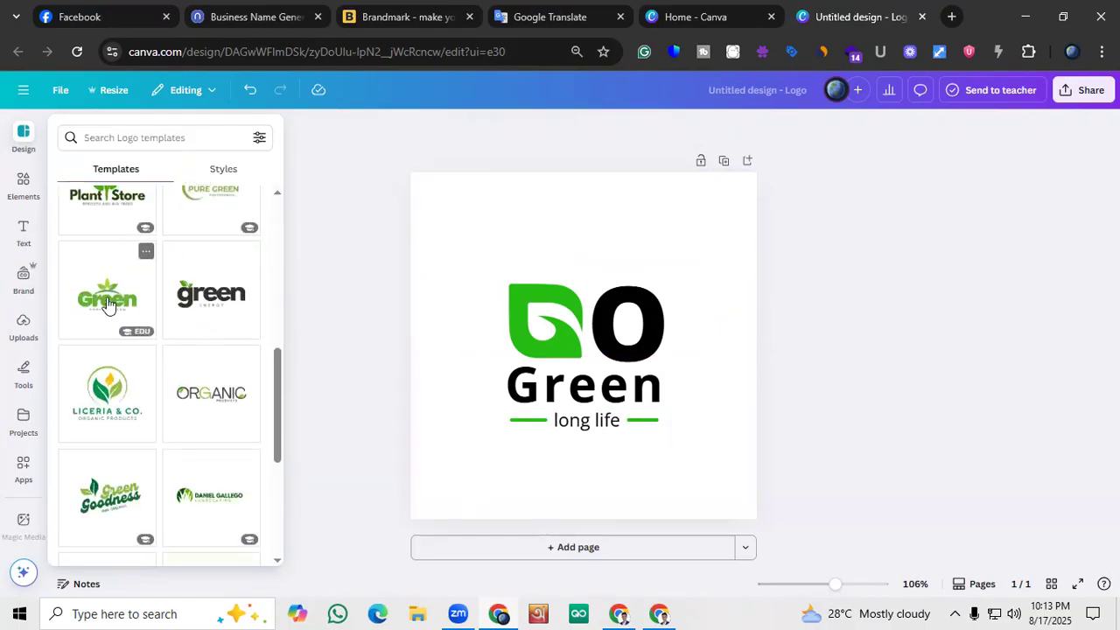
scroll(108, 304, up, 3)
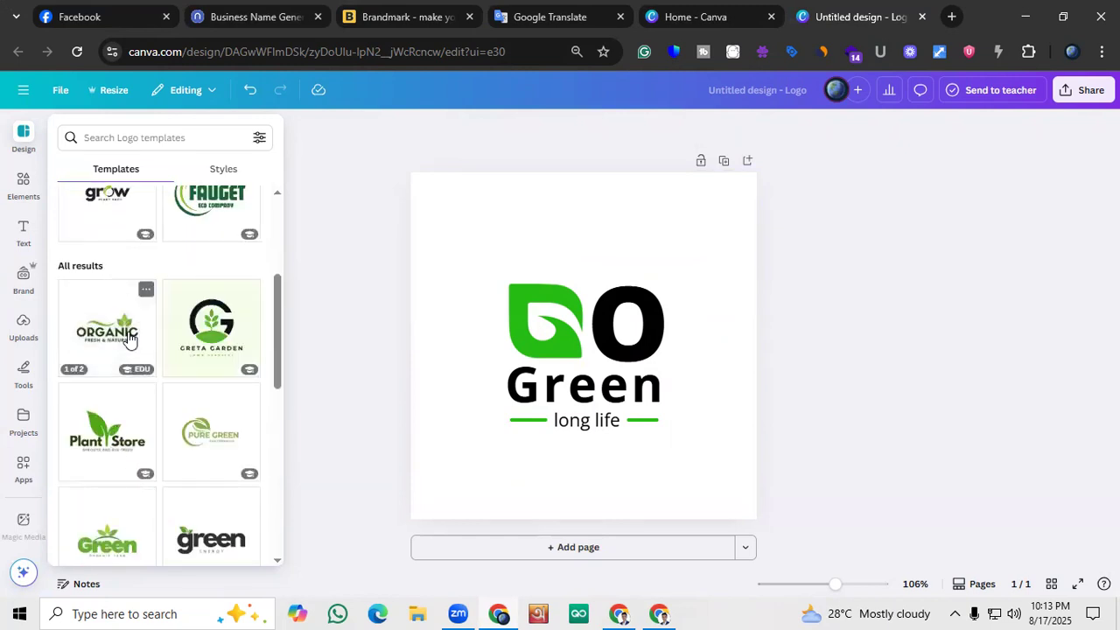
Try the white version of the Green and White Modern Organic Logo template on the page
click(128, 341)
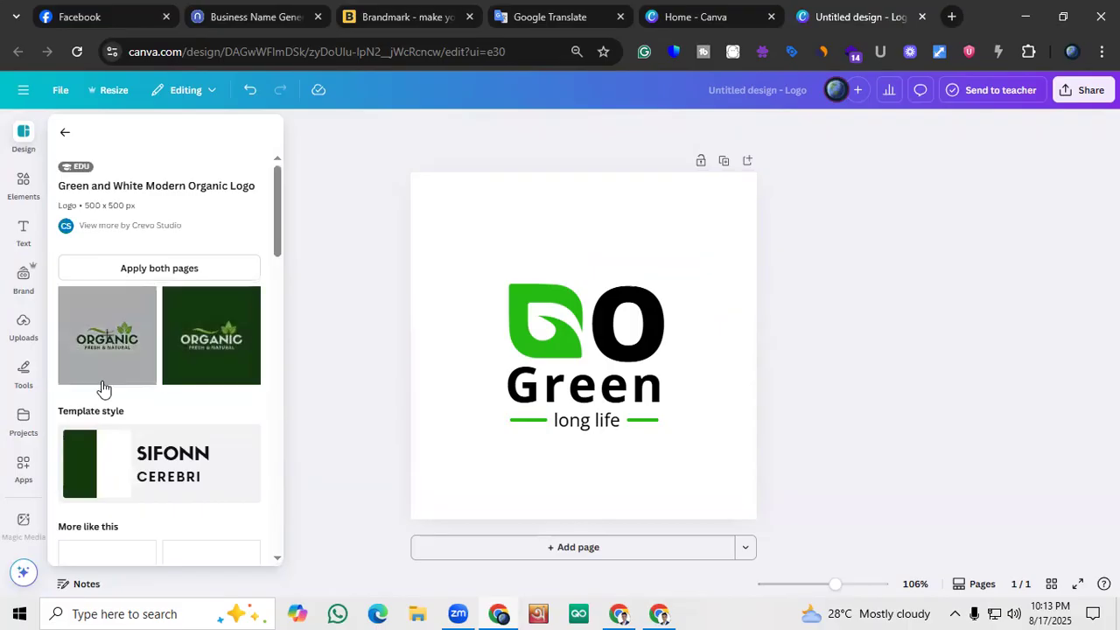
click(102, 359)
scroll(161, 402, down, 3)
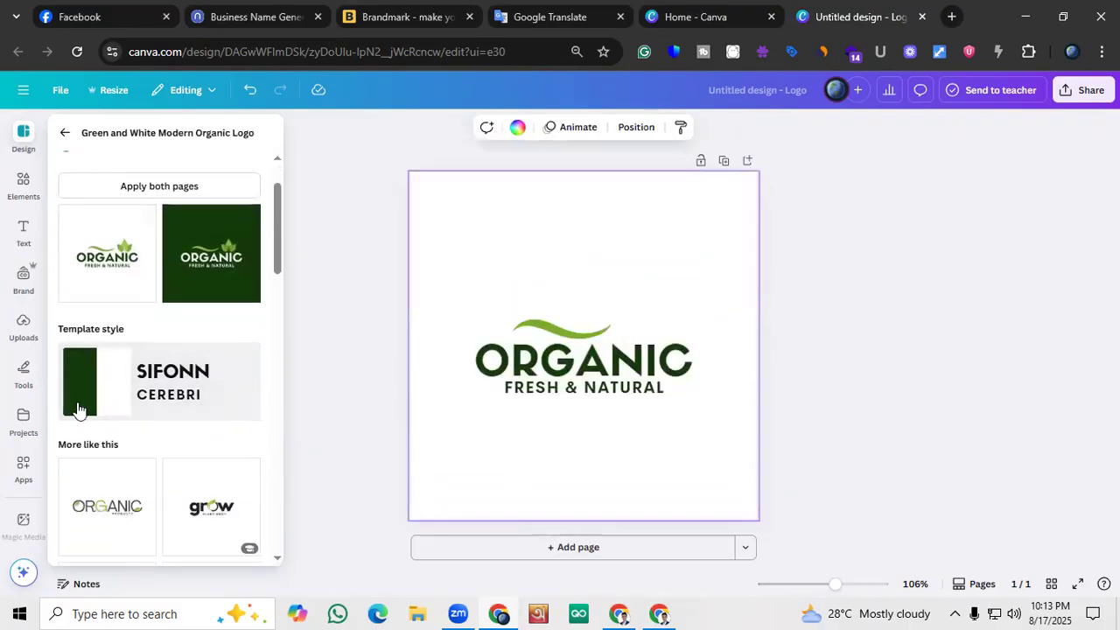
Apply the Black and Green Typographical Green Energy Logo template to the page and return to the template list
scroll(138, 393, down, 3)
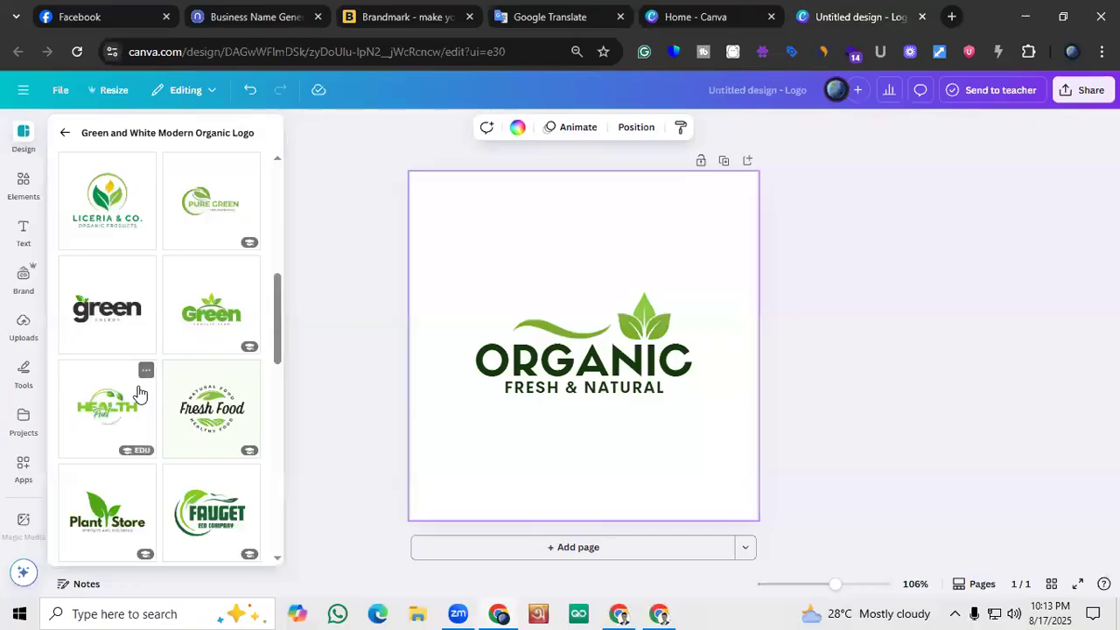
click(86, 313)
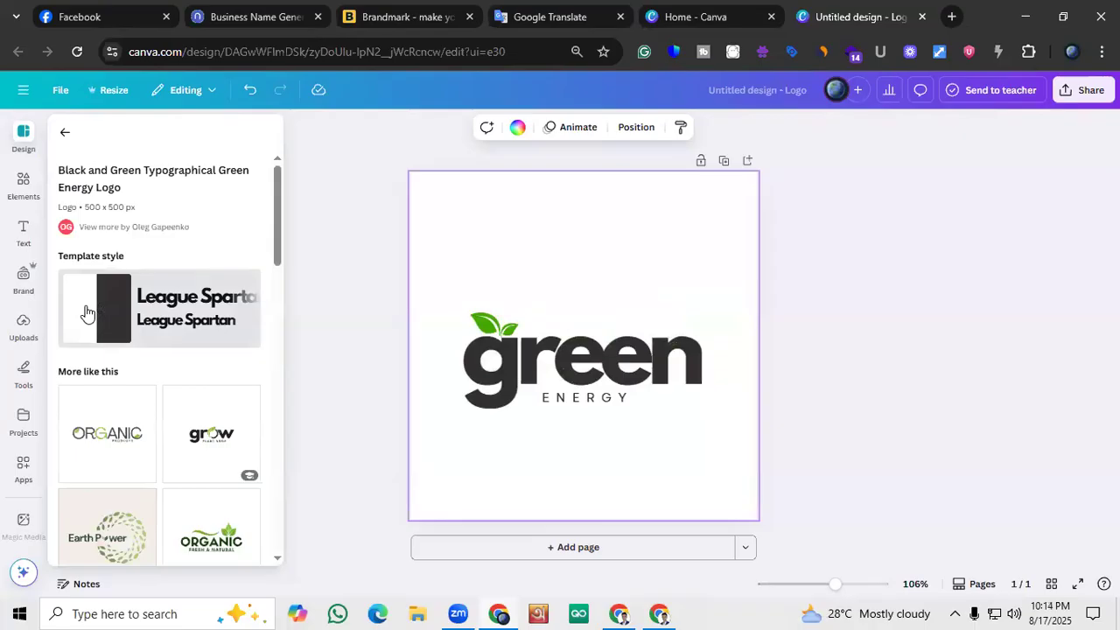
click(64, 133)
Look over the remaining logo templates in the list for alternatives to the green Energy design
scroll(155, 345, down, 3)
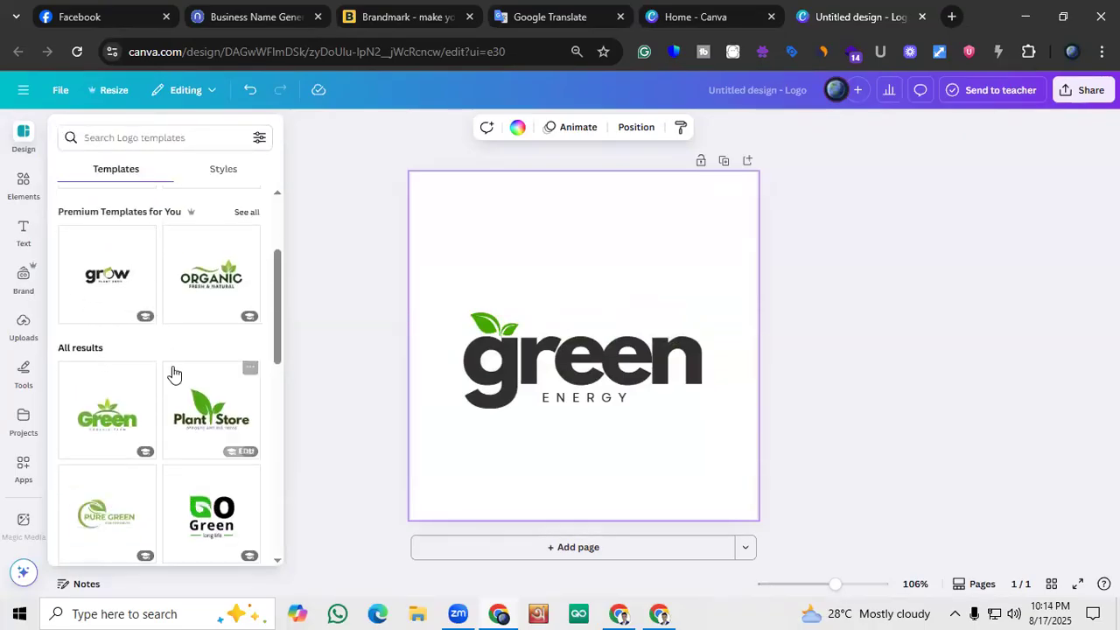
scroll(174, 375, down, 1)
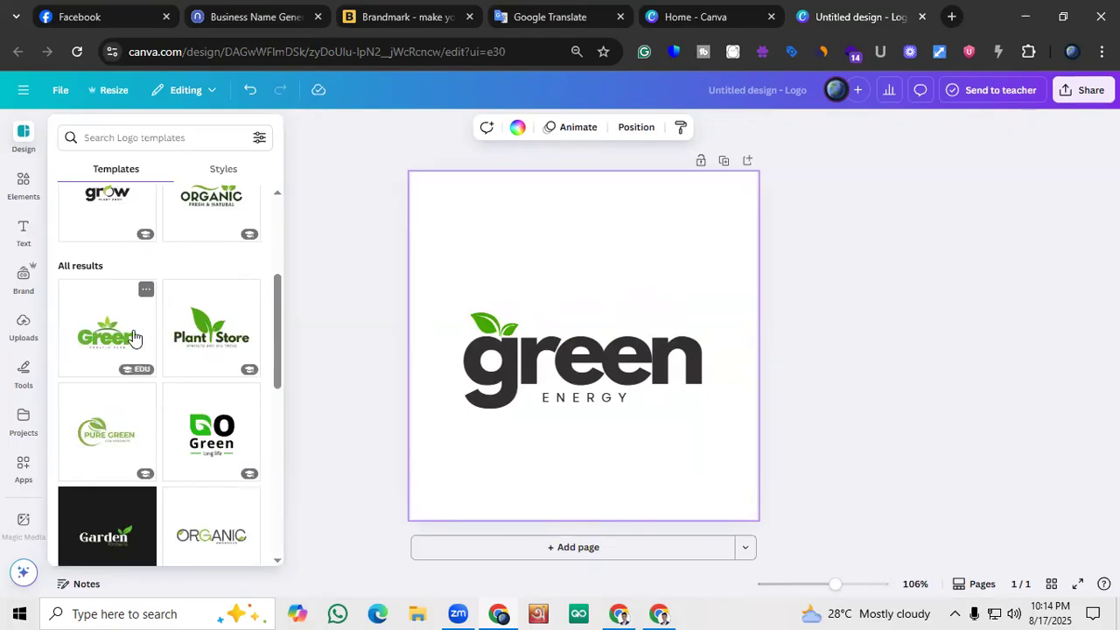
scroll(156, 337, up, 3)
scroll(156, 337, down, 3)
scroll(154, 334, up, 3)
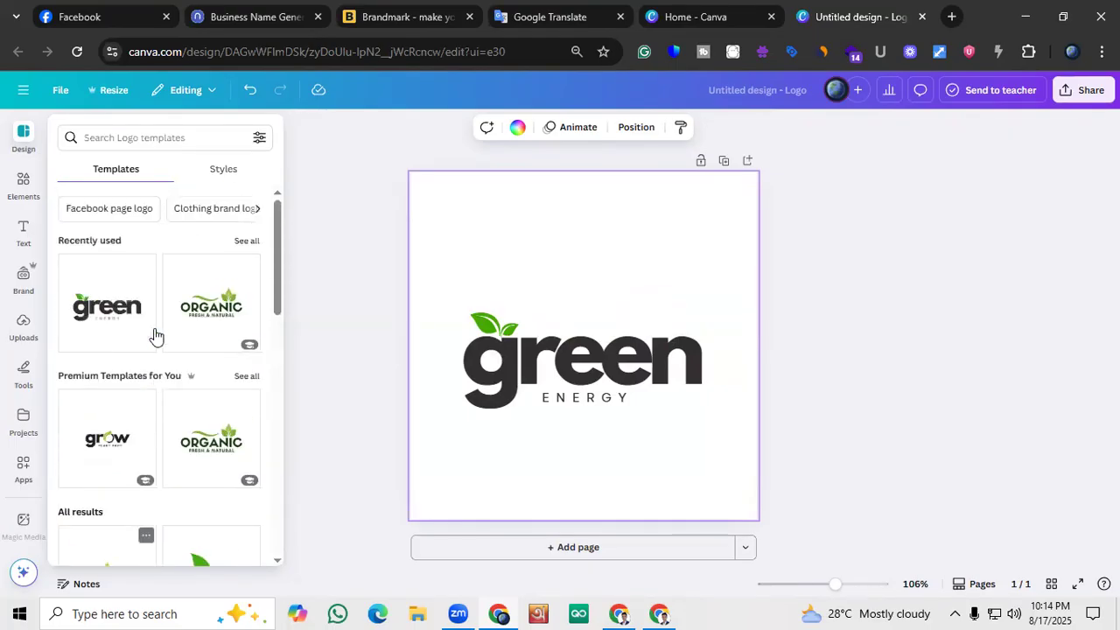
Replace the main logo word "green" with "Natura"
double_click(582, 368)
click(649, 363)
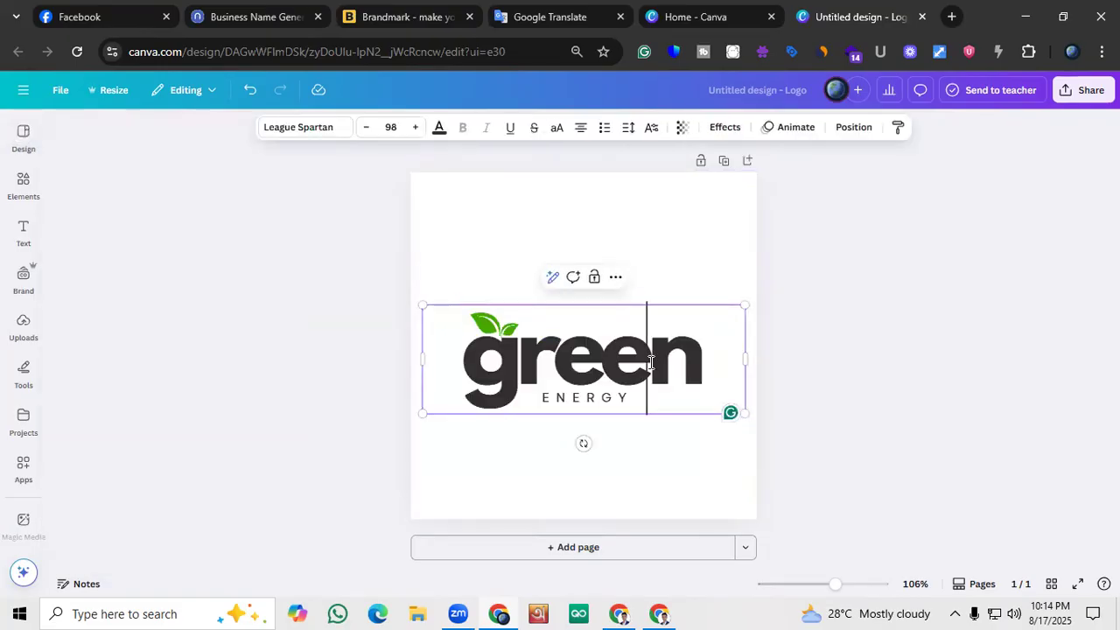
key(End)
key(BackSpace)
key(BackSpace)
key(BackSpace)
key(BackSpace)
key(BackSpace)
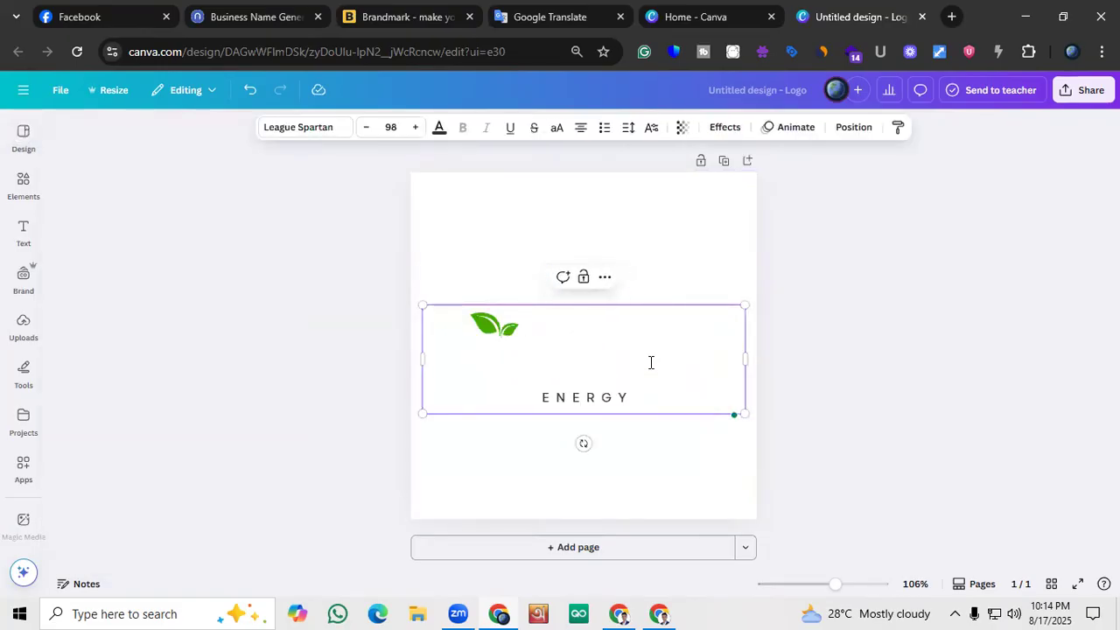
text(na)
key(BackSpace)
key(BackSpace)
text(Natura)
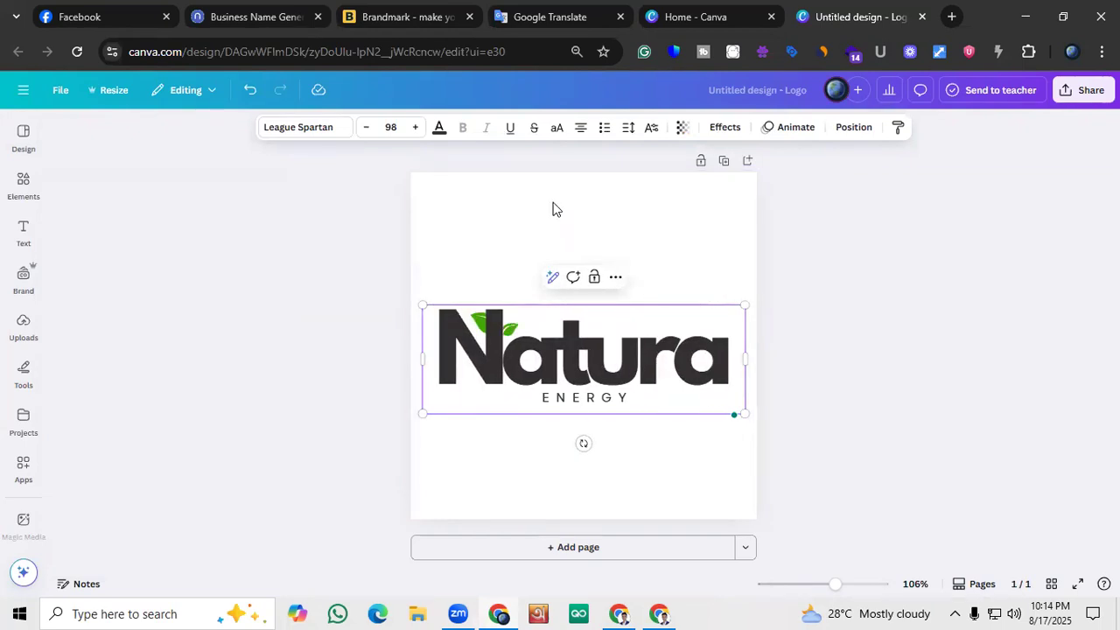
Reduce the Natura text to font size 77 and move it slightly down and to the left, just above the ENERGY line
click(366, 127)
click(366, 127)
click(366, 127)
click(366, 127)
click(366, 127)
click(366, 127)
click(366, 127)
click(330, 415)
mouse_move(587, 347)
mouse_down()
mouse_move(580, 367)
mouse_move(584, 355)
mouse_move(573, 359)
mouse_up()
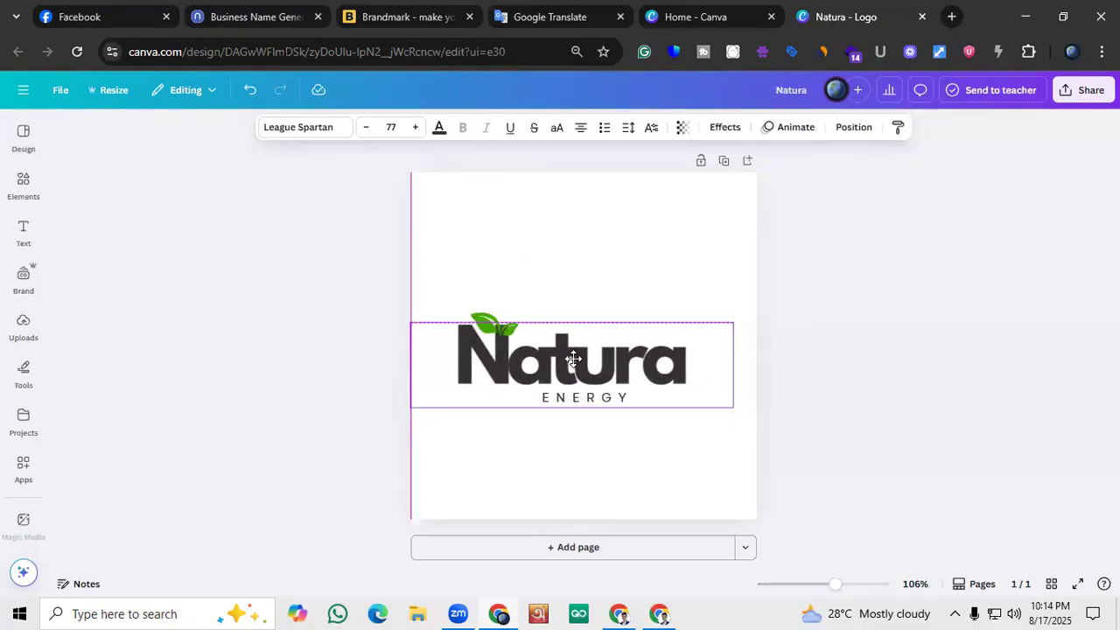
click(270, 363)
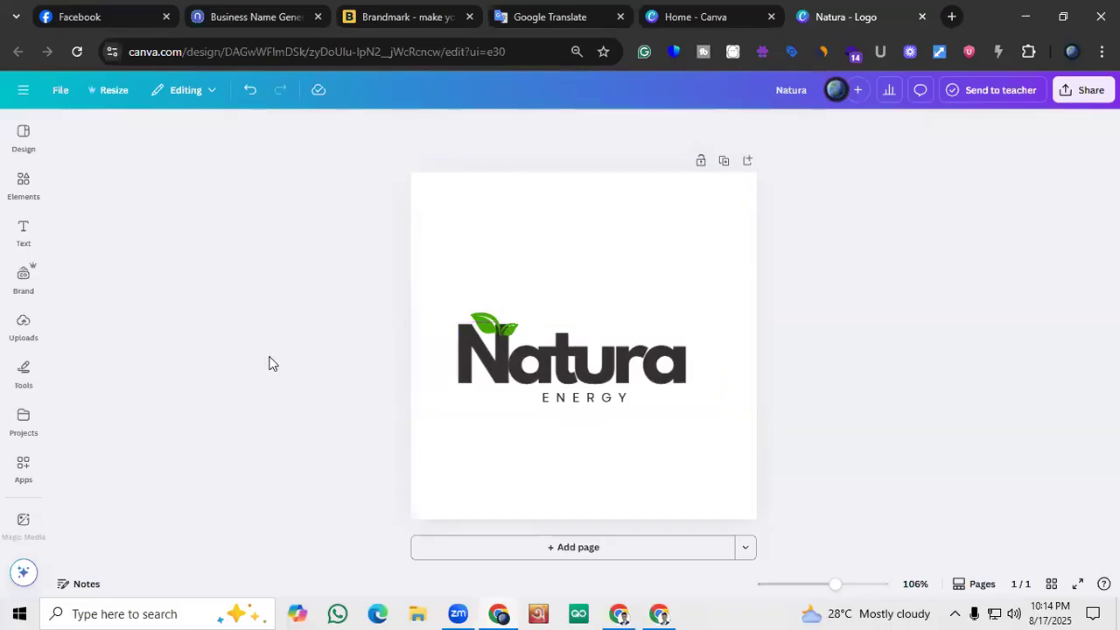
Adjust the two green leaves so they sit on the top edge of the N in Natura
click(486, 322)
click(401, 347)
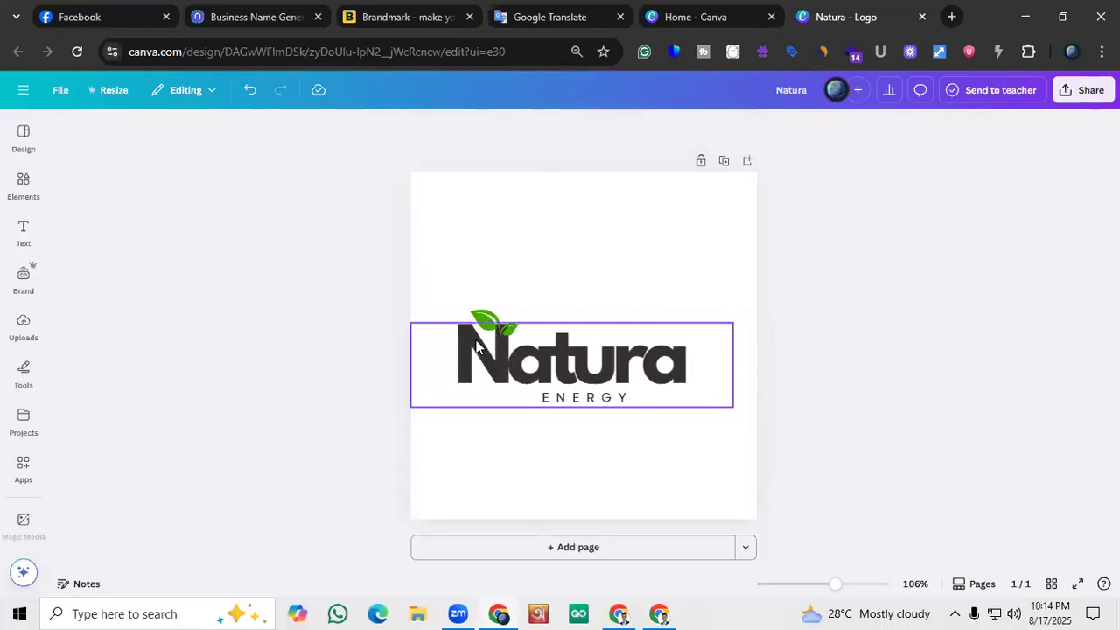
click(510, 327)
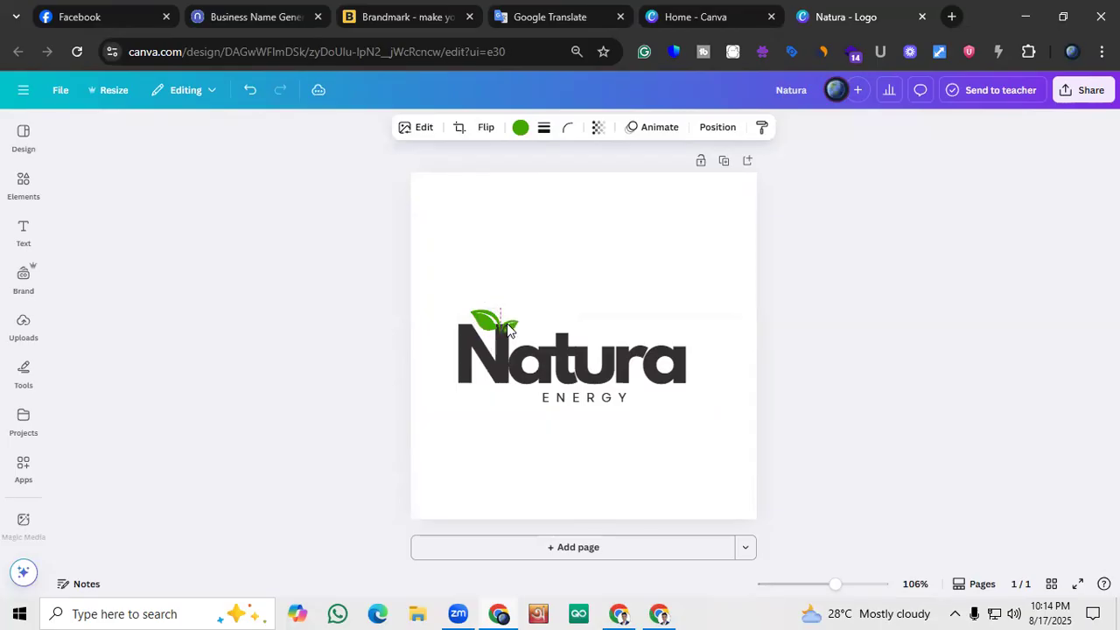
click(344, 348)
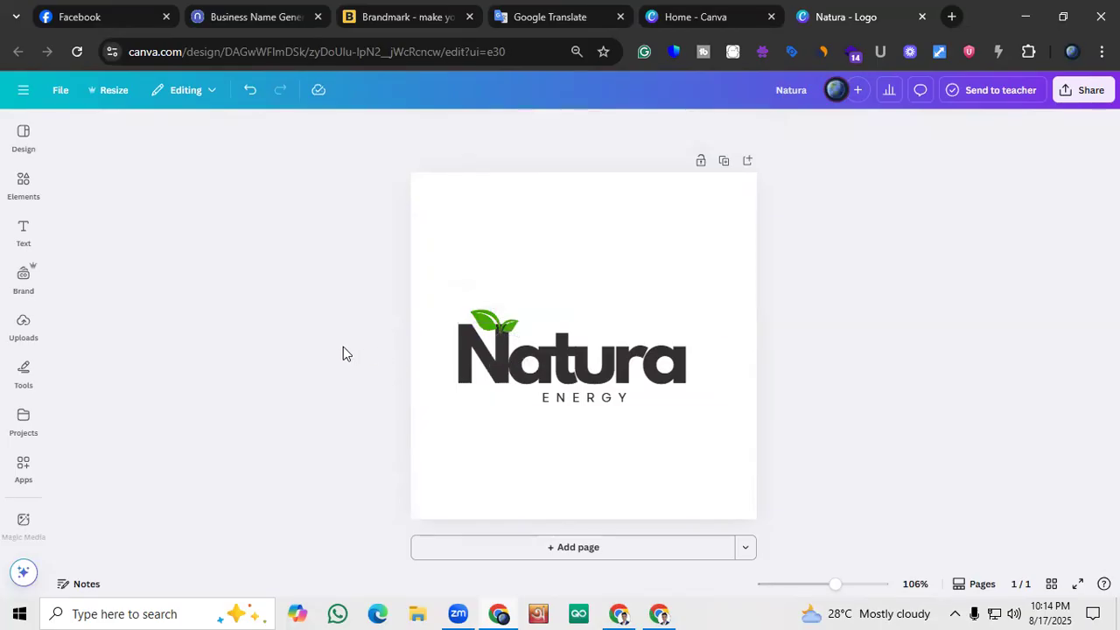
Replace the ENERGY line under the logo word with "MART"
double_click(583, 396)
text(MA)
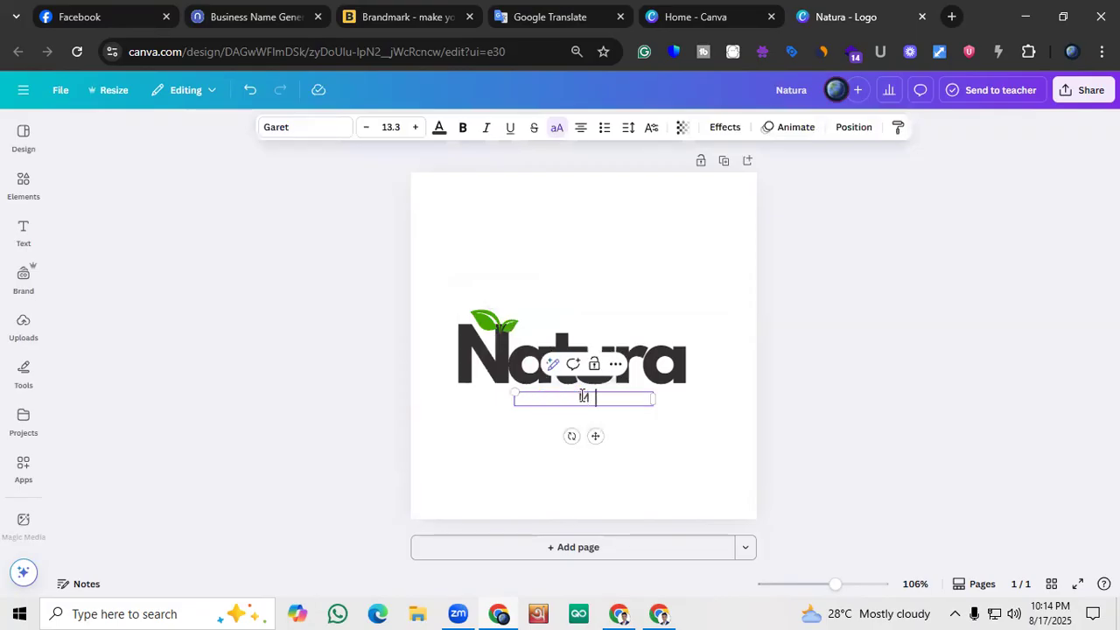
text(RT)
click(450, 358)
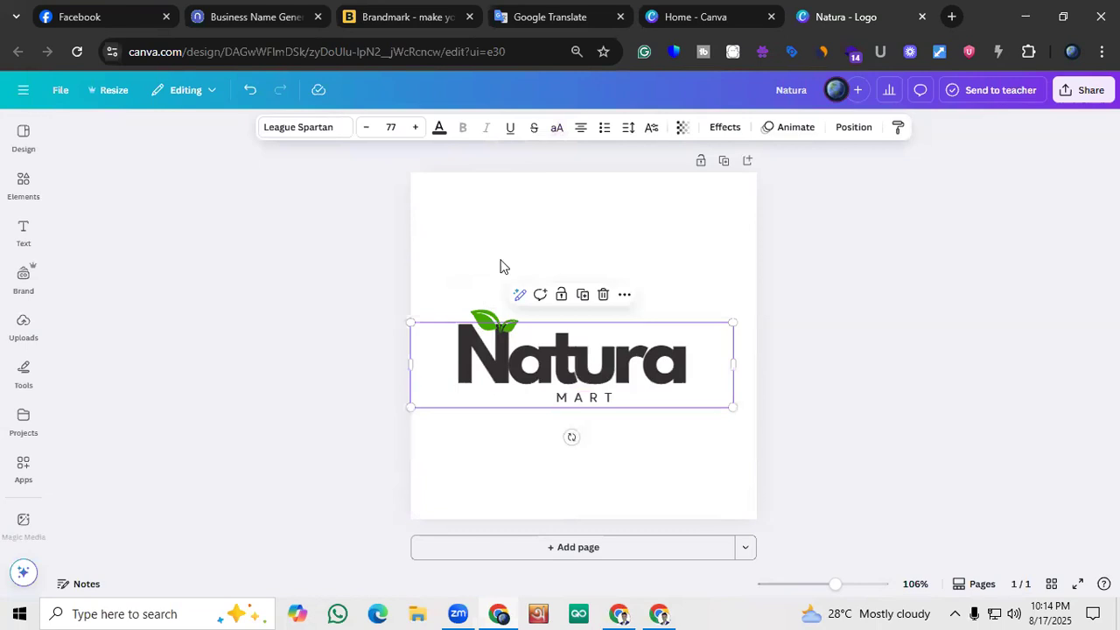
Check the Natura Mart logo in Brandmark for reference, and enlarge the Canva design's MART text to font size 19.3
click(478, 7)
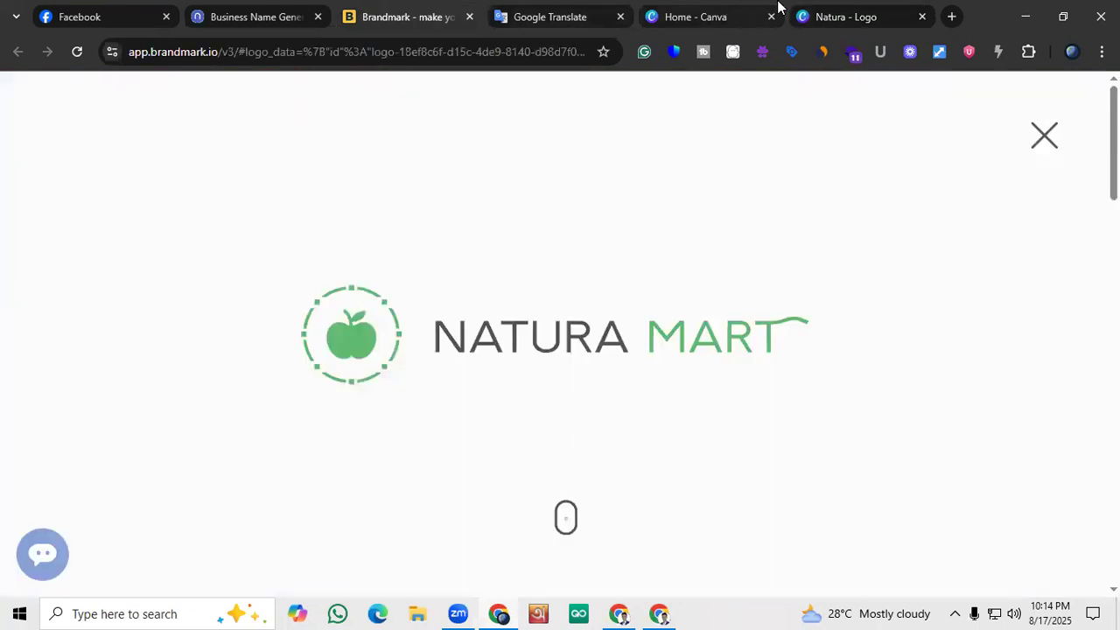
click(835, 13)
click(592, 399)
click(419, 127)
click(420, 128)
click(420, 129)
click(420, 129)
click(420, 128)
click(420, 129)
click(435, 391)
click(560, 401)
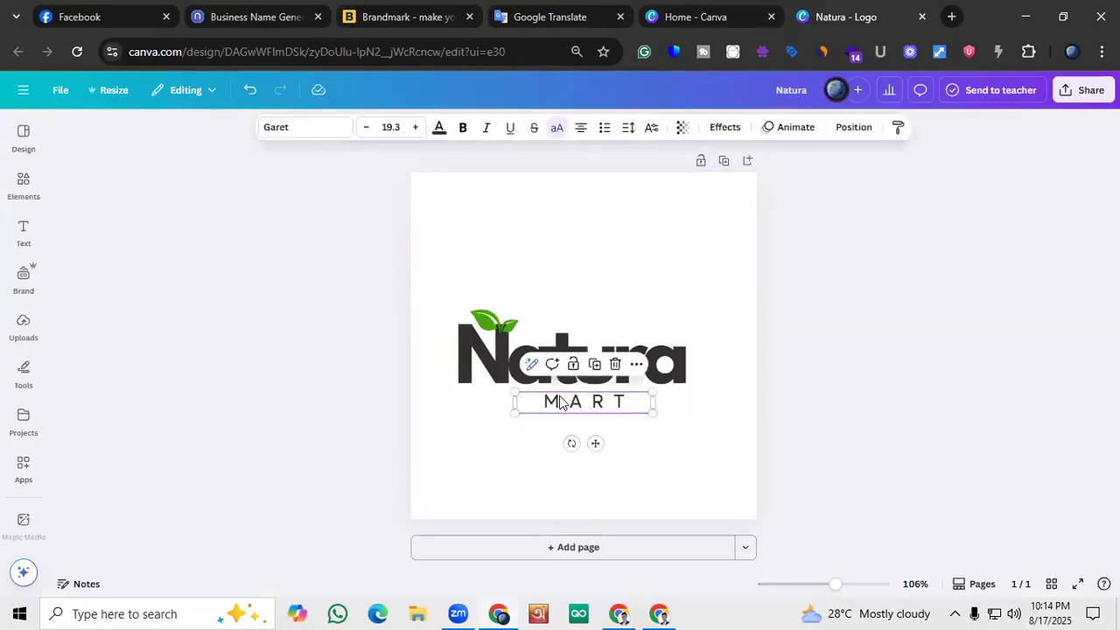
Recolor the MART text with the document's green and shift it slightly left beneath Natura
click(440, 128)
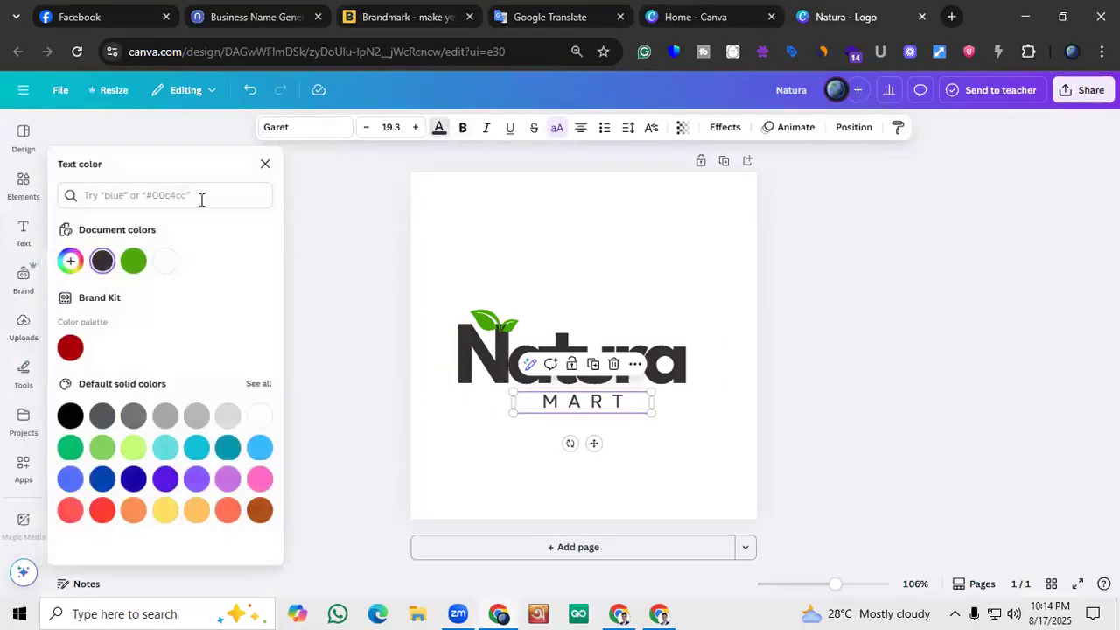
click(133, 261)
click(381, 402)
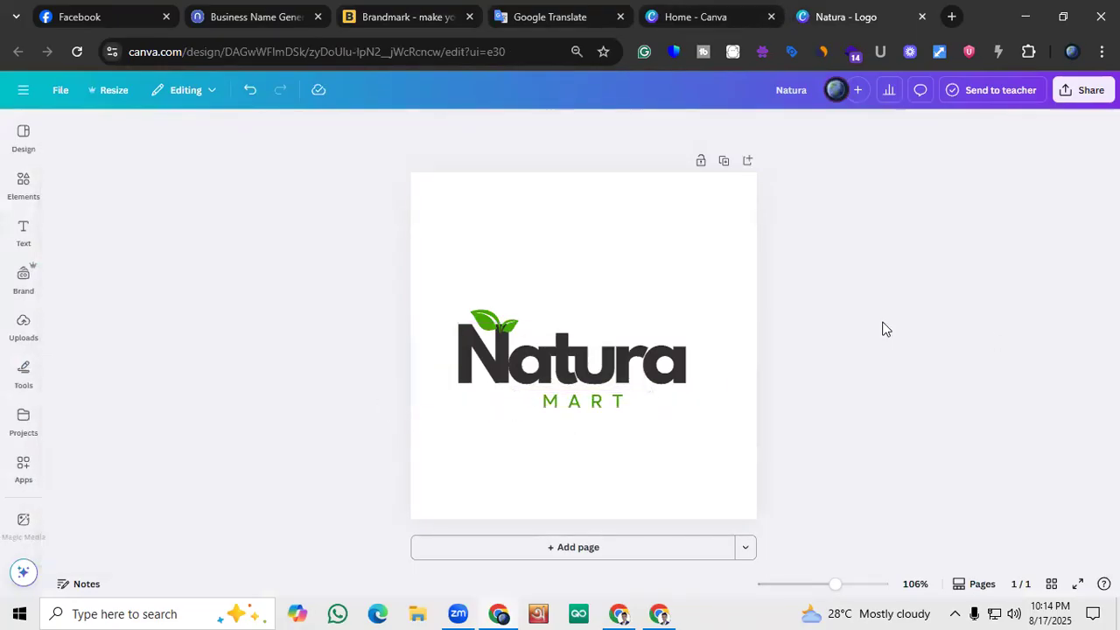
click(536, 404)
drag(535, 404, 536, 408)
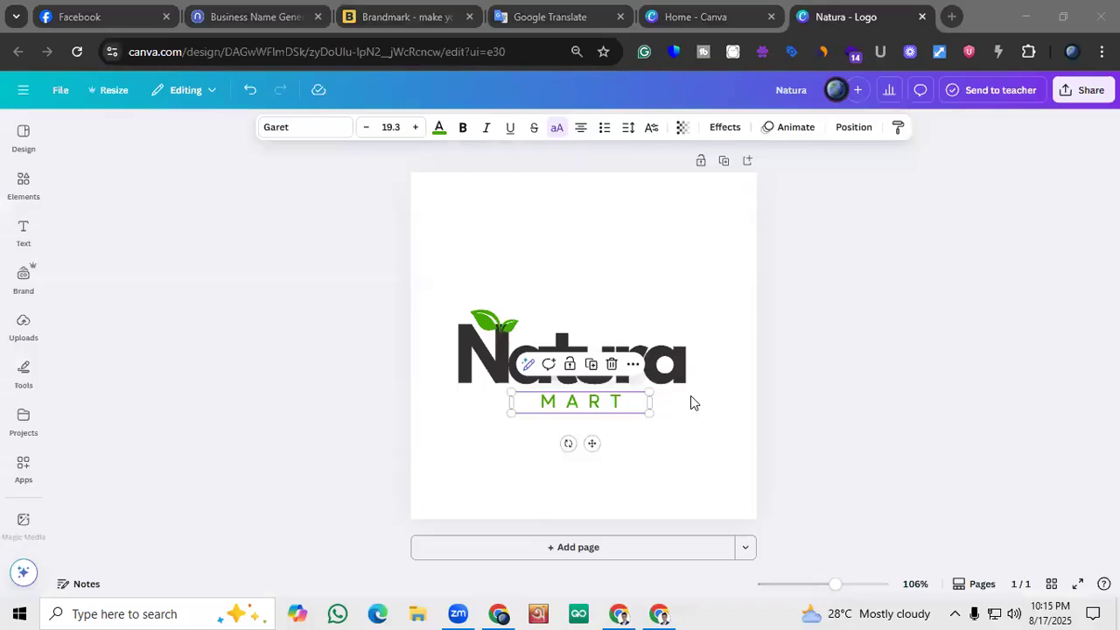
click(230, 336)
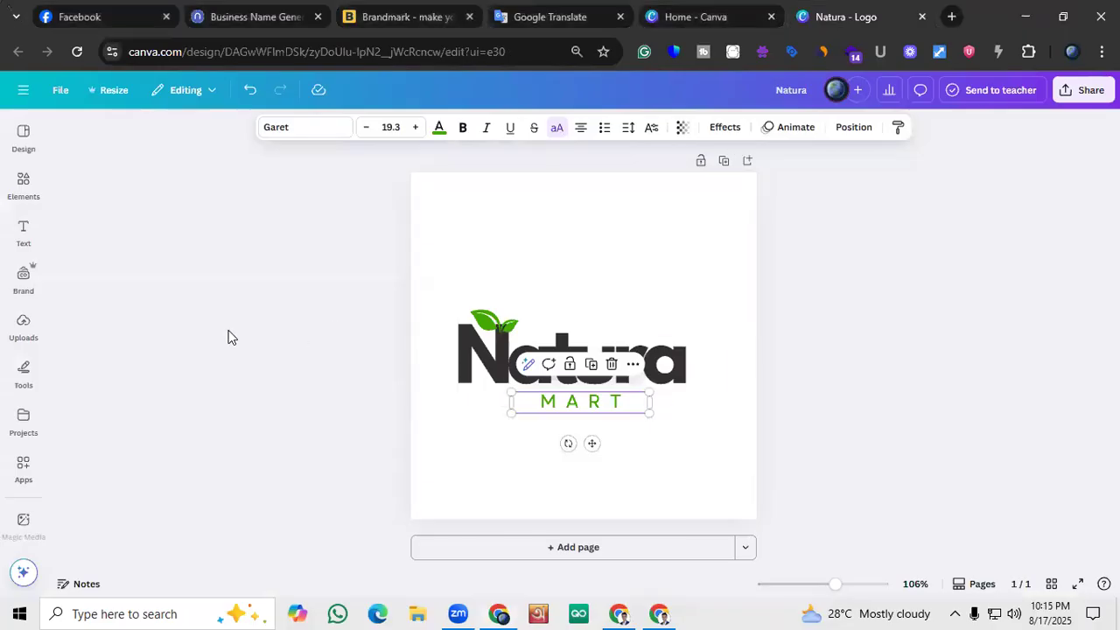
Nudge the Natura text to the right so it is horizontally centered on the page
click(516, 365)
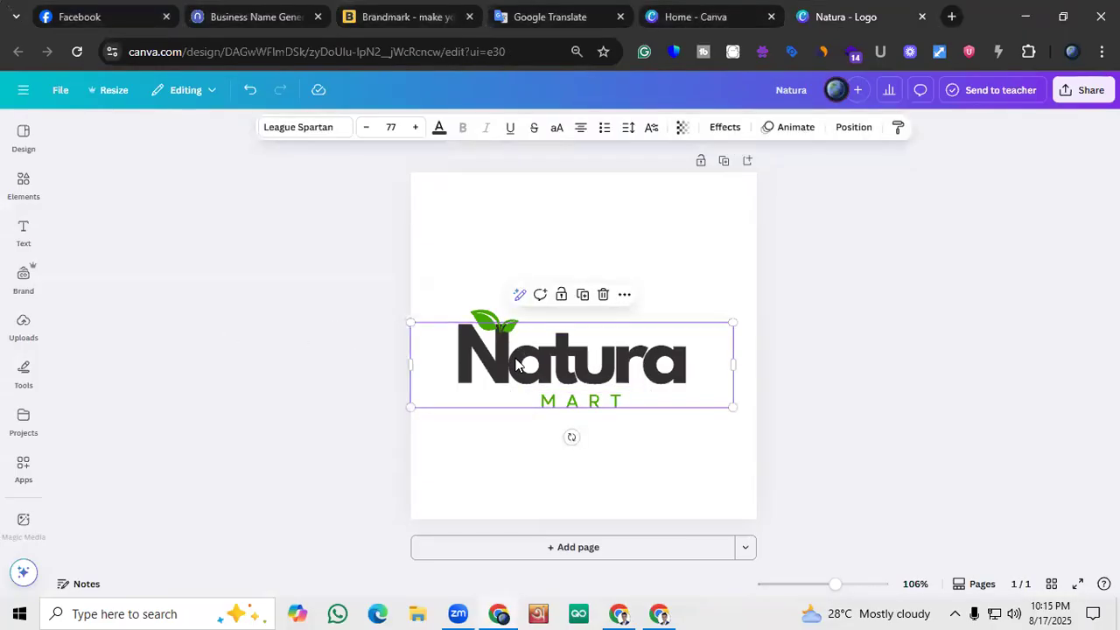
key(Right)
key(Right)
key(Right)
key(Right)
key(Right)
key(Right)
key(Right)
key(Right)
key(Right)
key(Right)
key(Right)
key(Right)
key(Right)
key(Right)
key(Right)
key(Right)
click(307, 379)
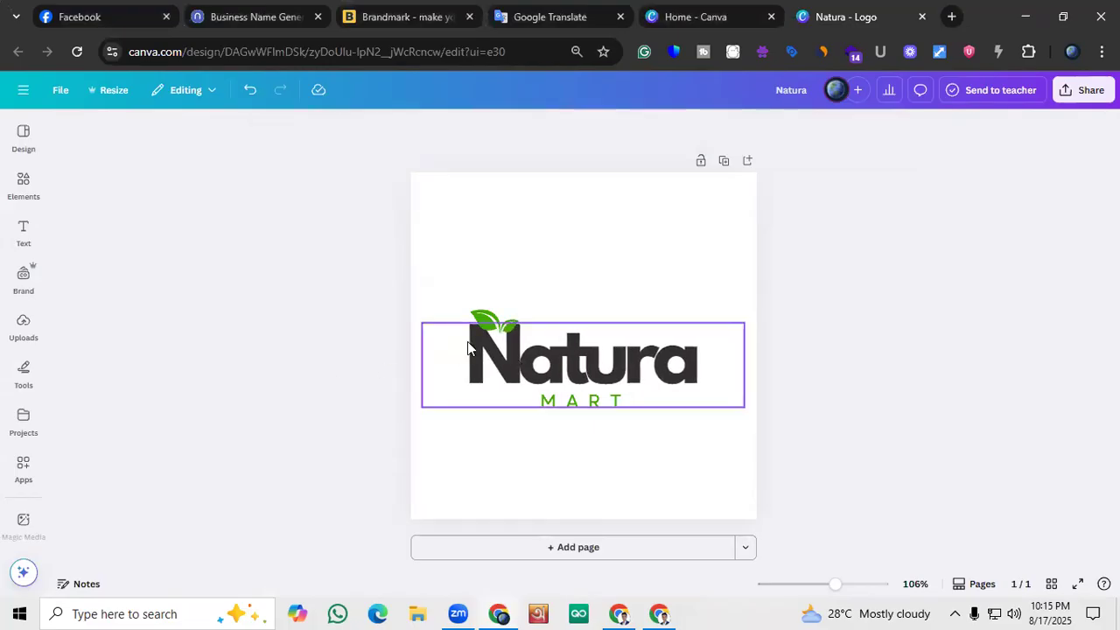
Move both green leaves right onto the top of the N, and center the MART line under Natura
click(507, 326)
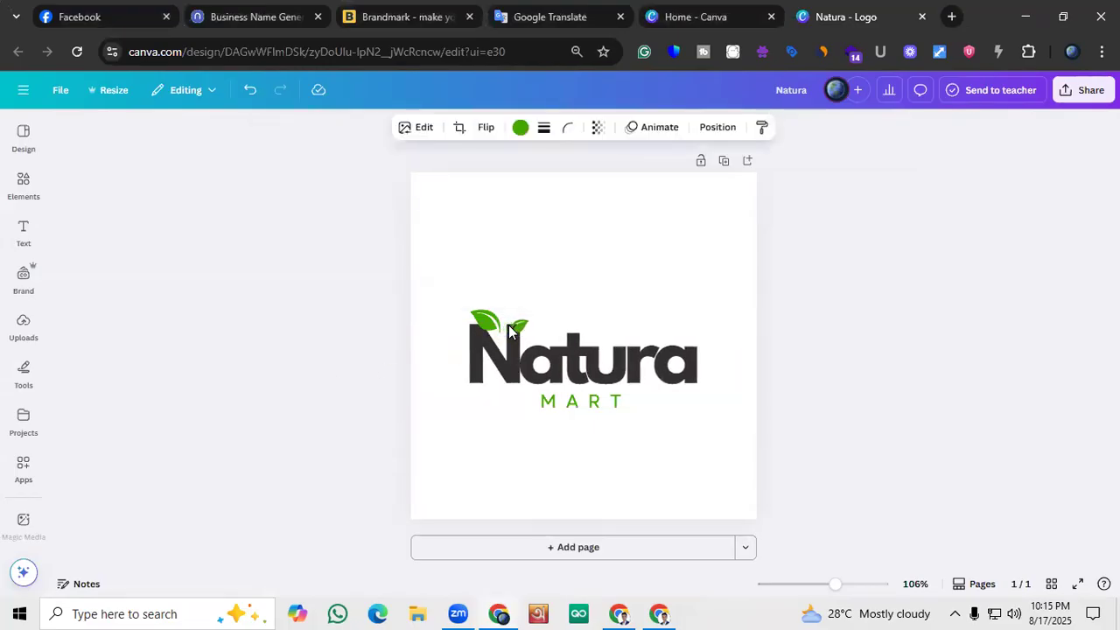
key(Right)
key(Right)
key(Right)
key(Right)
key(Right)
key(Right)
key(Right)
key(Right)
key(Right)
key(Right)
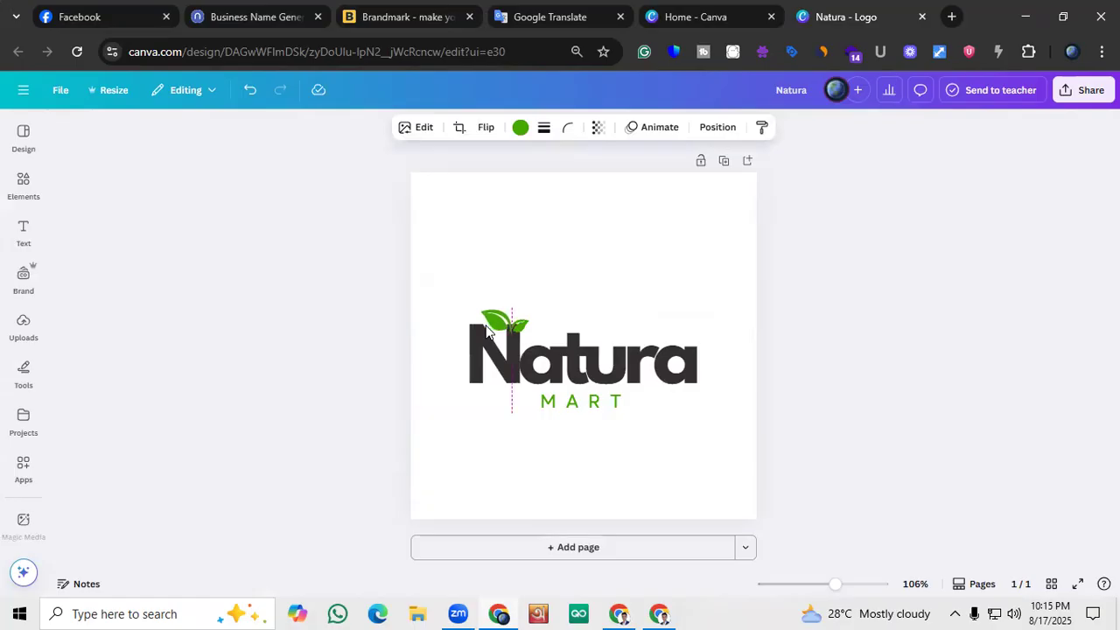
click(363, 353)
click(523, 328)
click(338, 343)
click(606, 404)
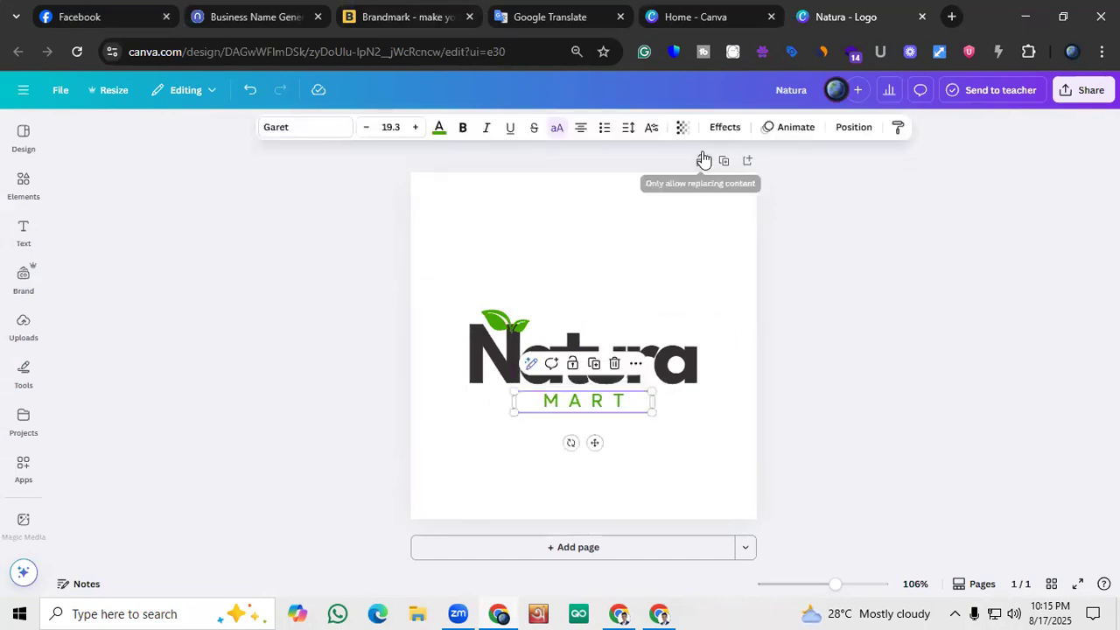
Rename the design "Natura Mart Logo"
click(816, 88)
text(Mart Log)
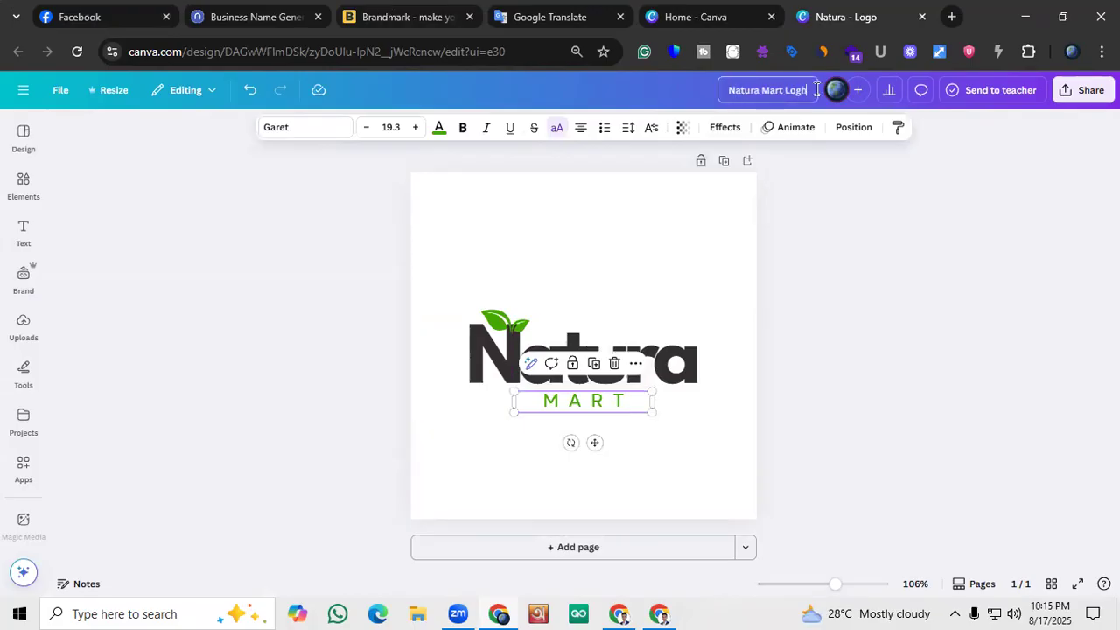
text(o)
click(832, 229)
Download the logo design as a PNG at 500 × 500 px
click(1084, 90)
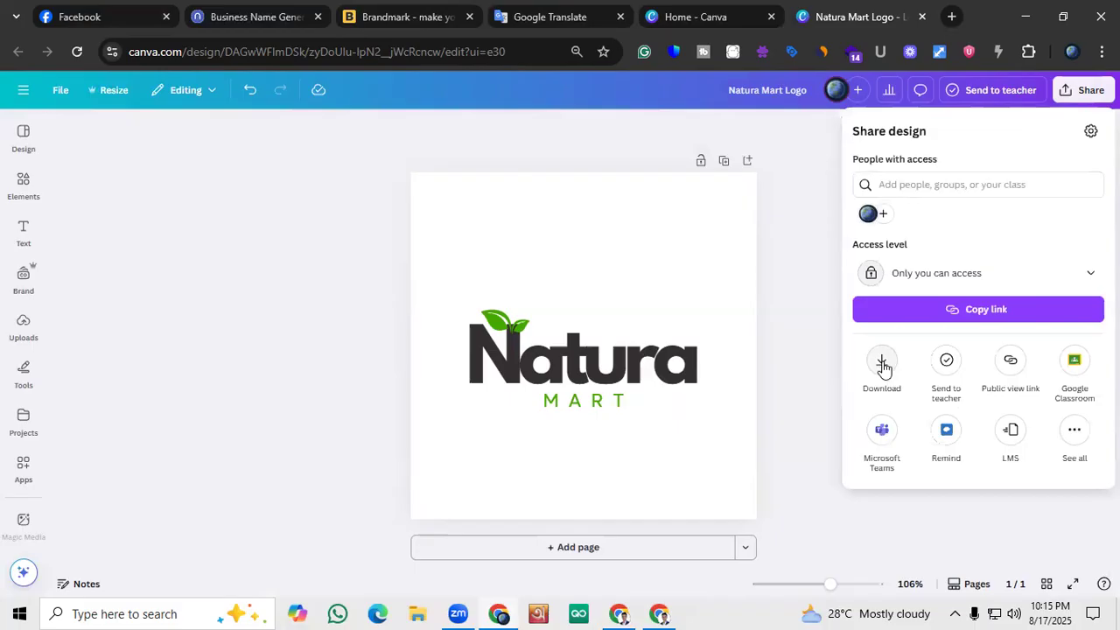
click(882, 366)
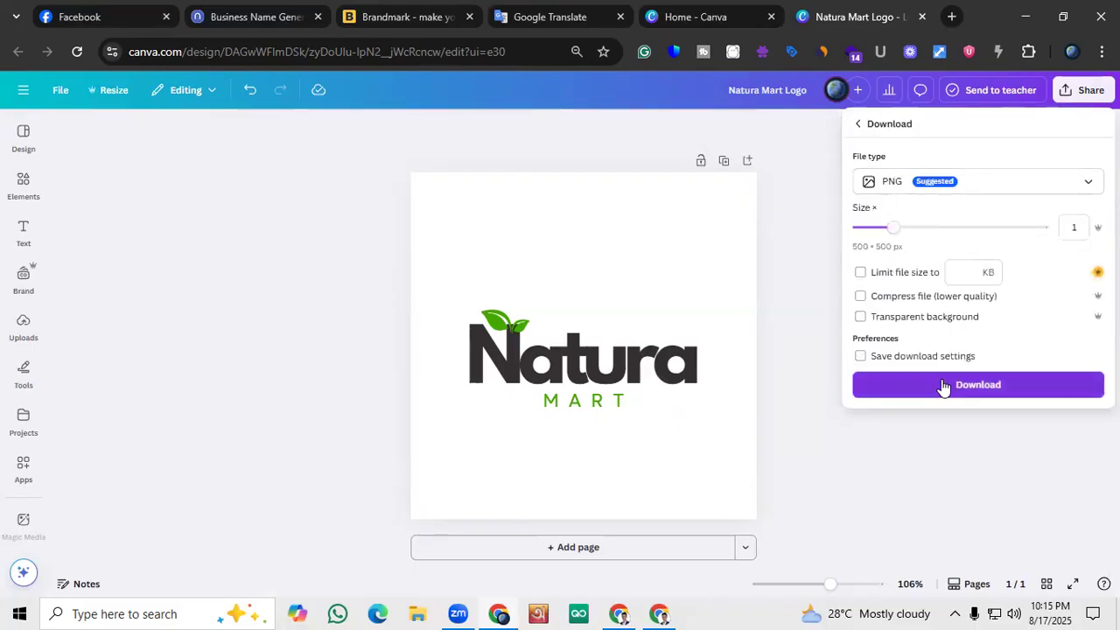
click(943, 386)
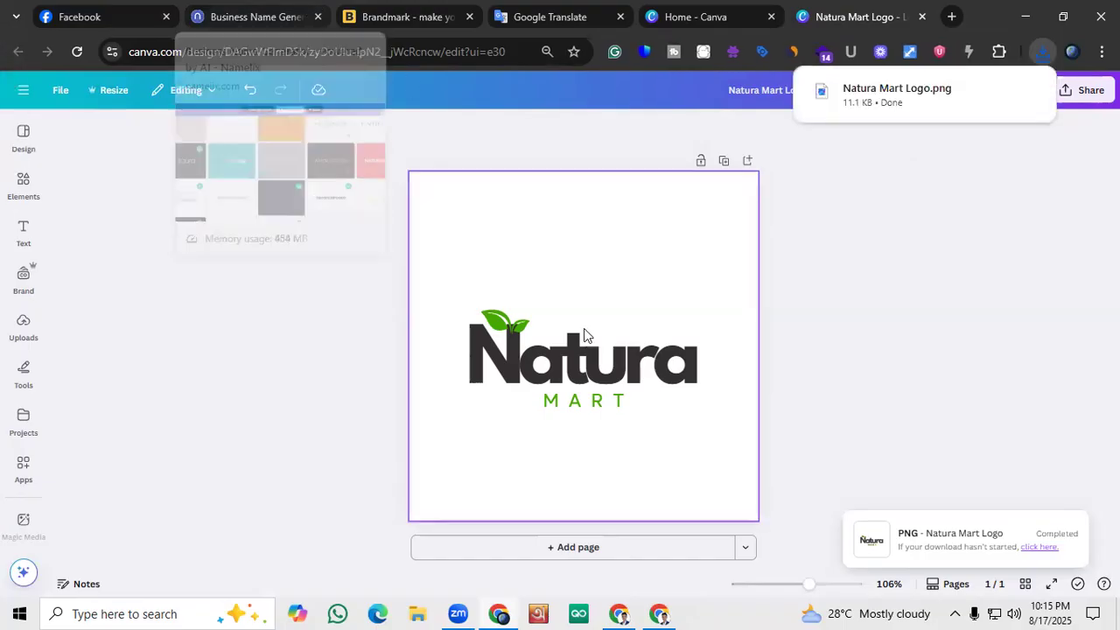
Switch to the Natura Mart Facebook page and upload the downloaded logo file as a new profile picture
click(72, 14)
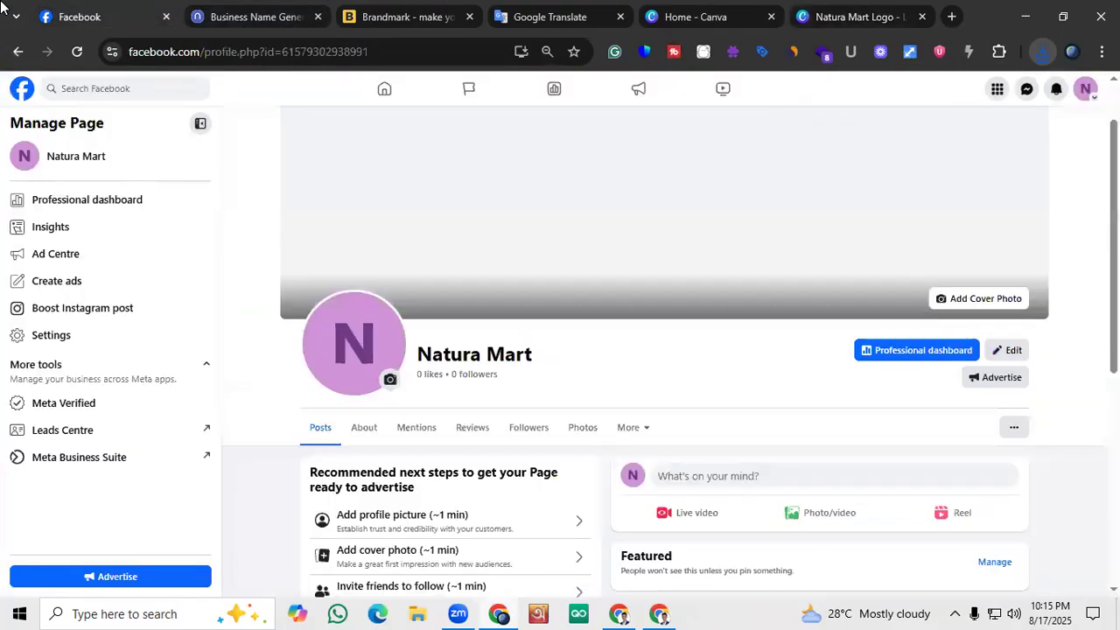
click(370, 333)
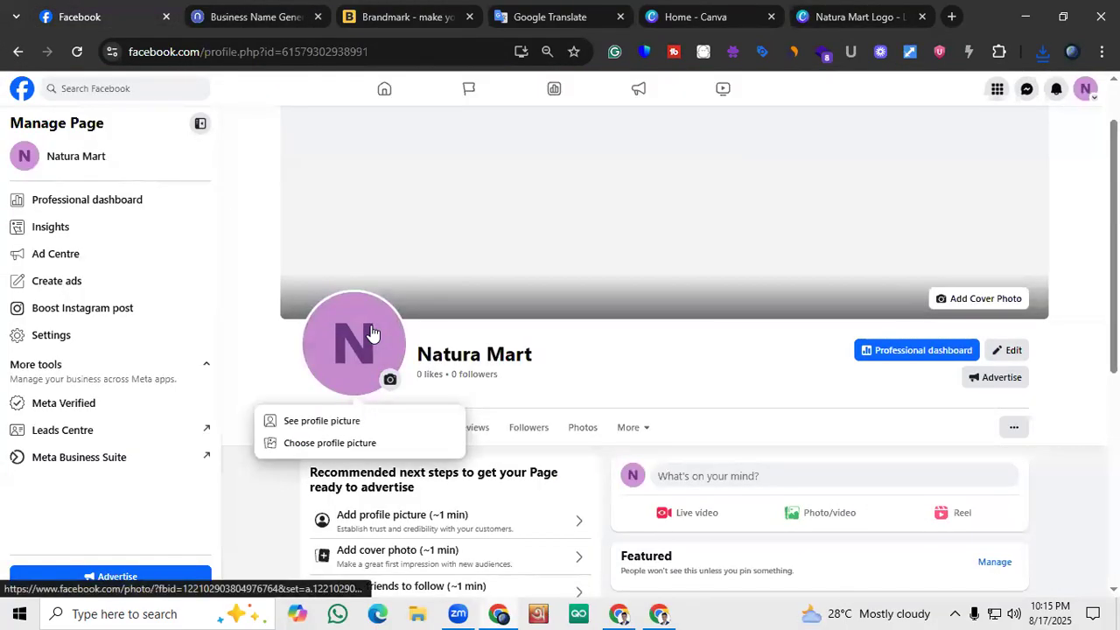
click(355, 443)
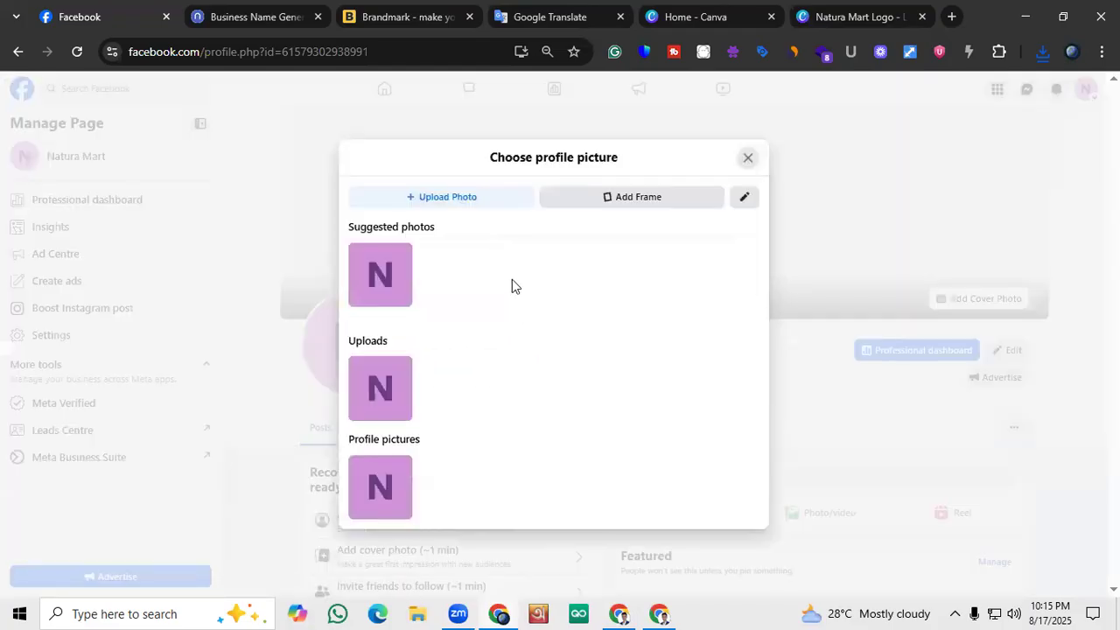
click(469, 206)
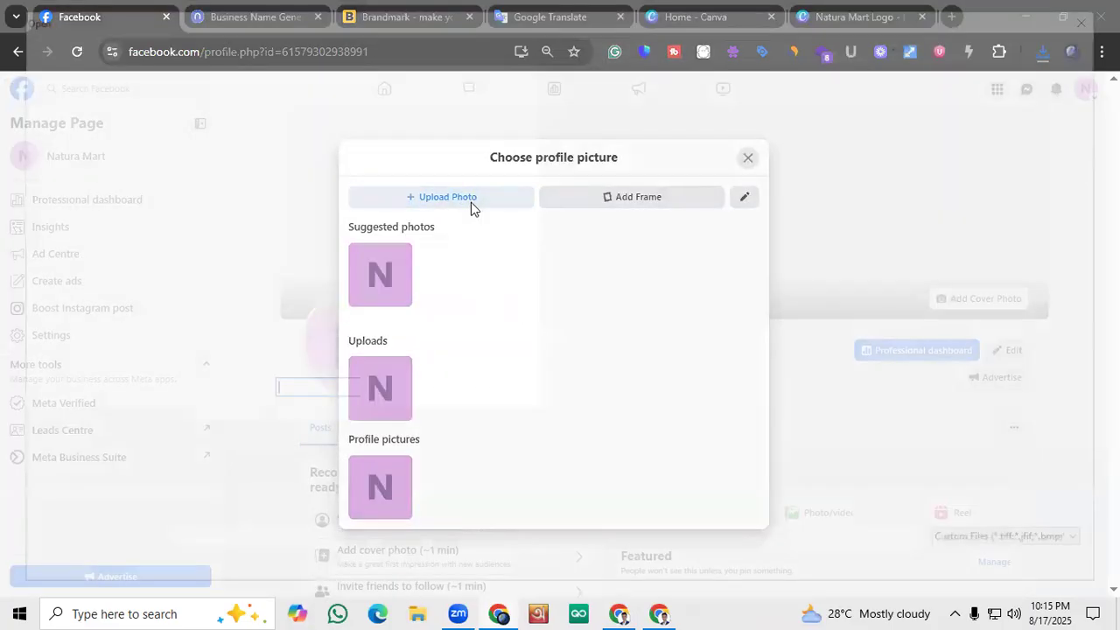
click(245, 127)
click(1003, 575)
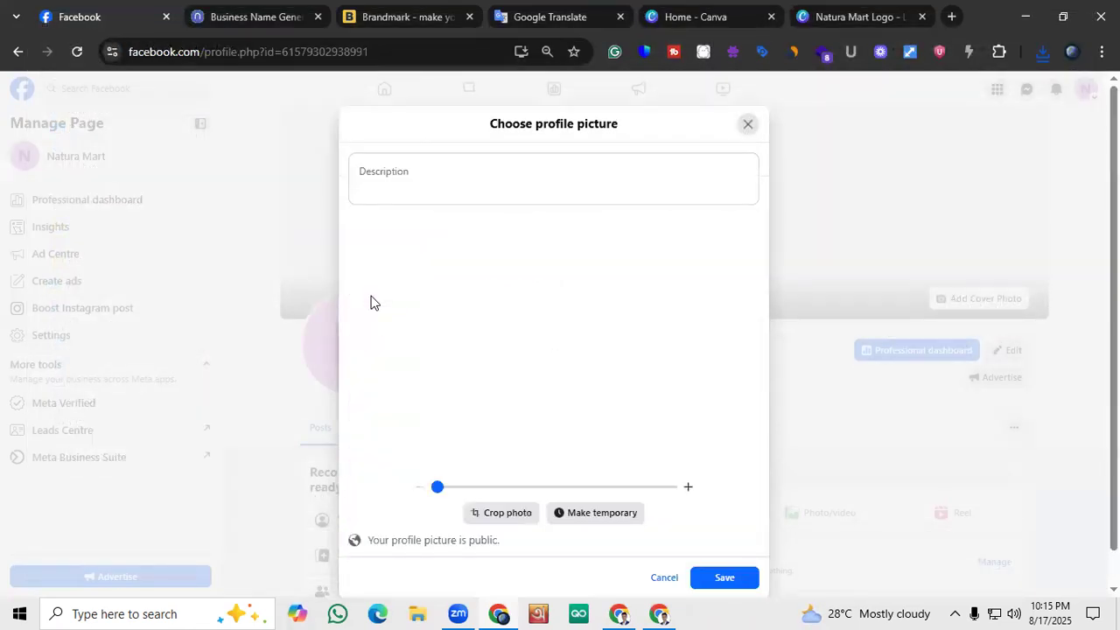
Zoom the logo in slightly within the profile picture frame and save it as the page's profile picture
drag(449, 485, 459, 489)
click(720, 587)
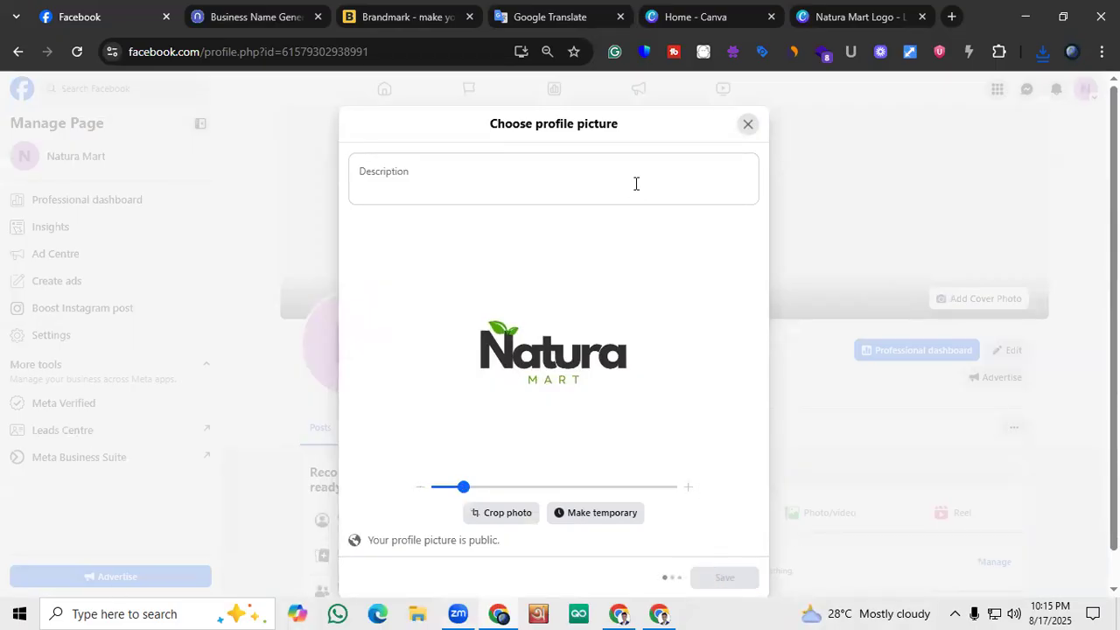
click(744, 123)
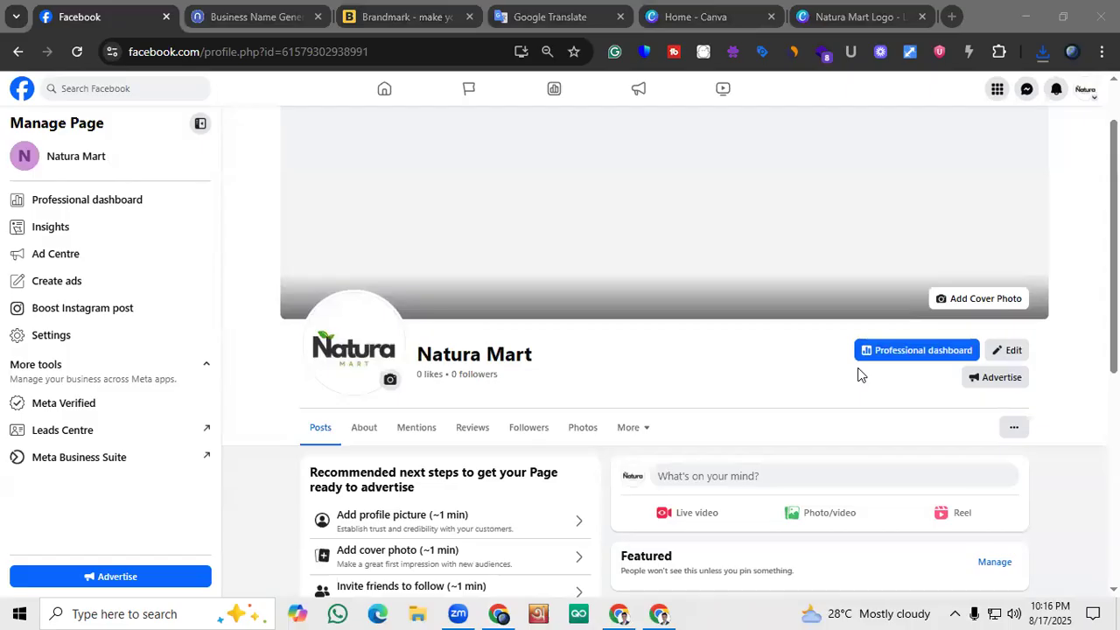
Look over the Natura Mart page's new profile picture, recommended next steps, intro, photos and posts sections
scroll(685, 255, up, 1)
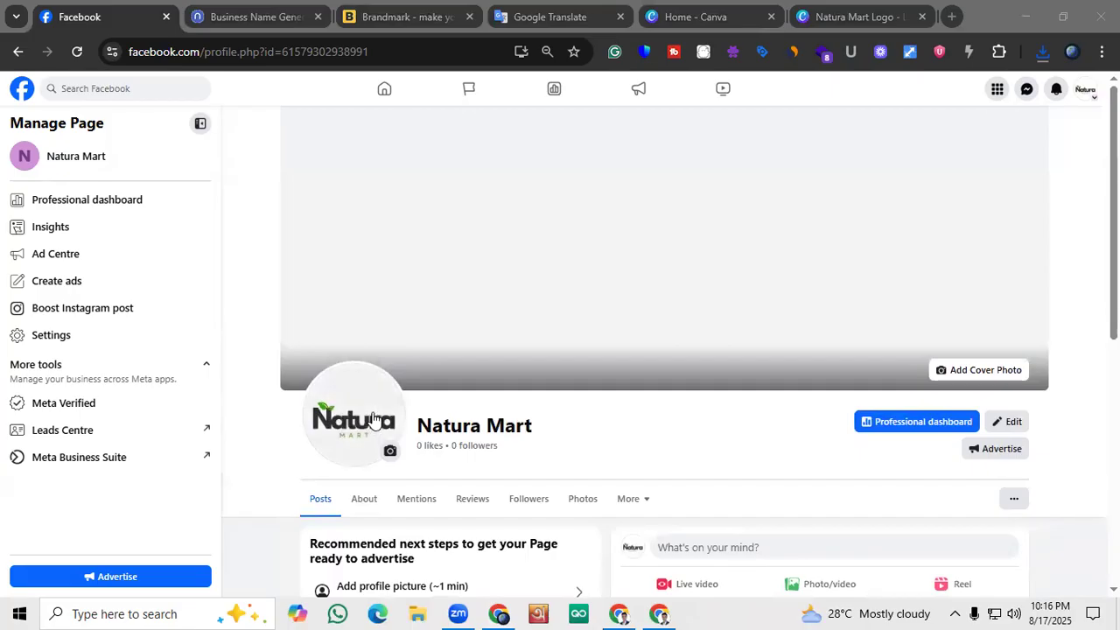
scroll(634, 292, down, 4)
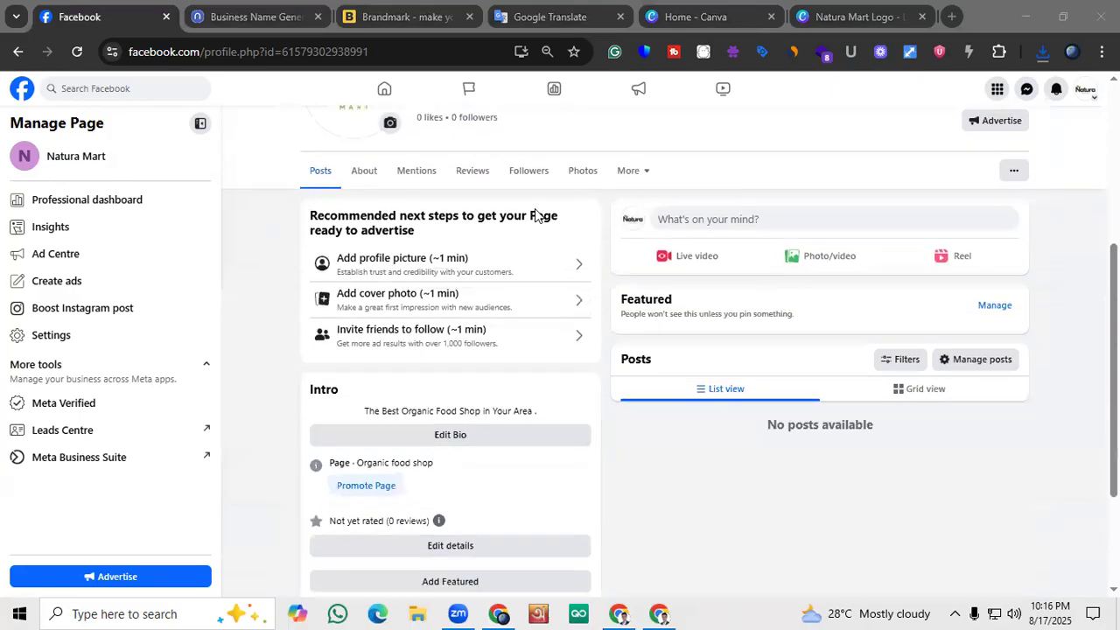
scroll(398, 219, down, 2)
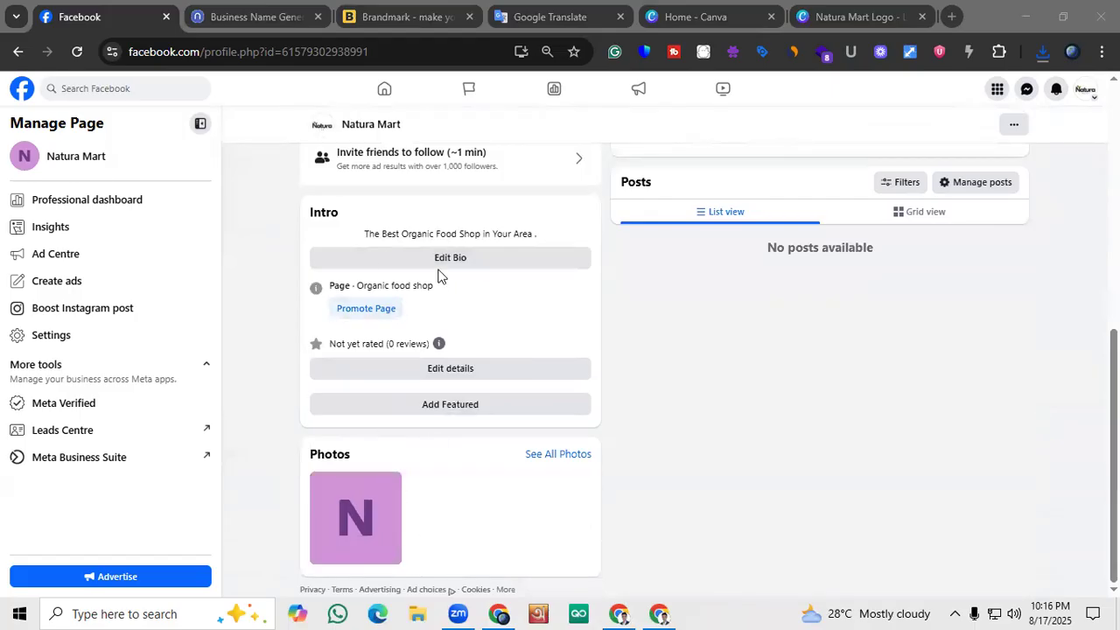
scroll(467, 433, up, 2)
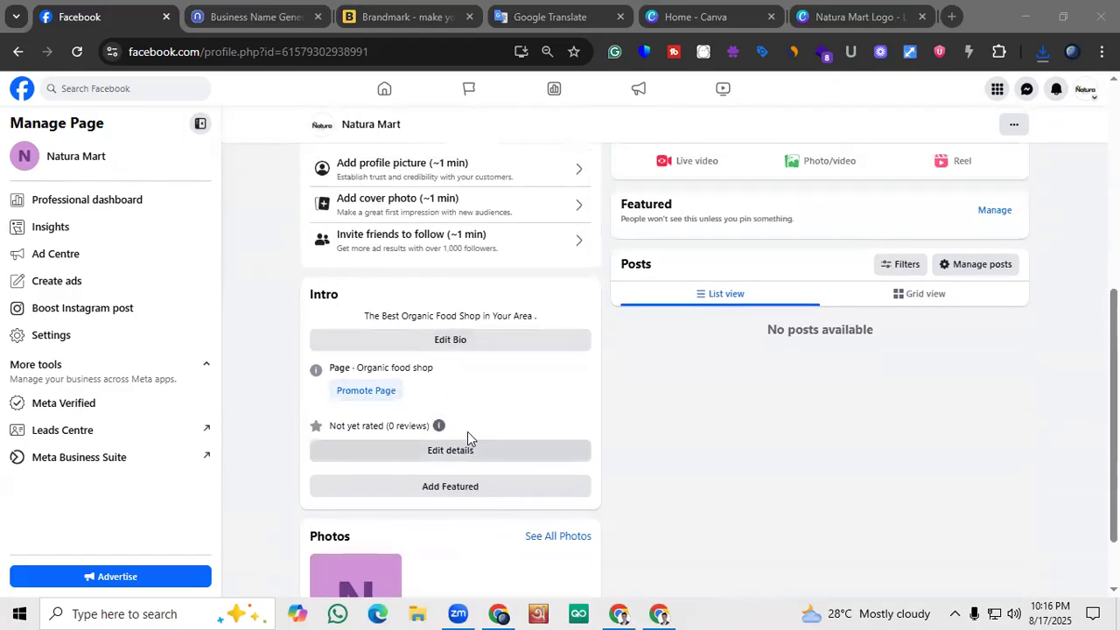
scroll(454, 406, up, 4)
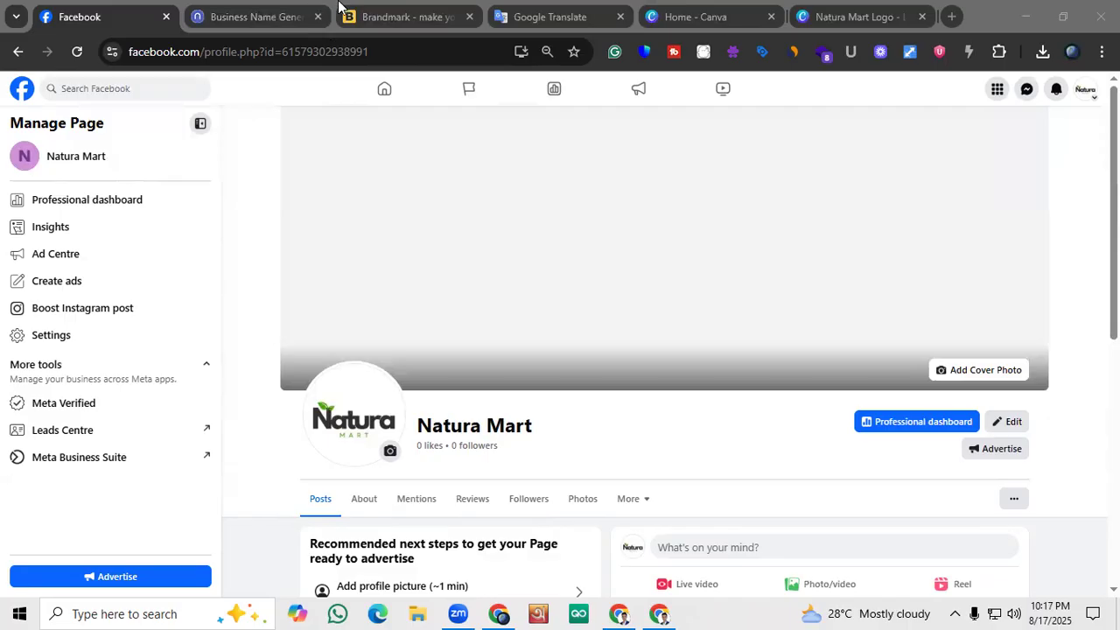
Switch to the Canva home page and create a blank Facebook Cover (Landscape) design
click(695, 17)
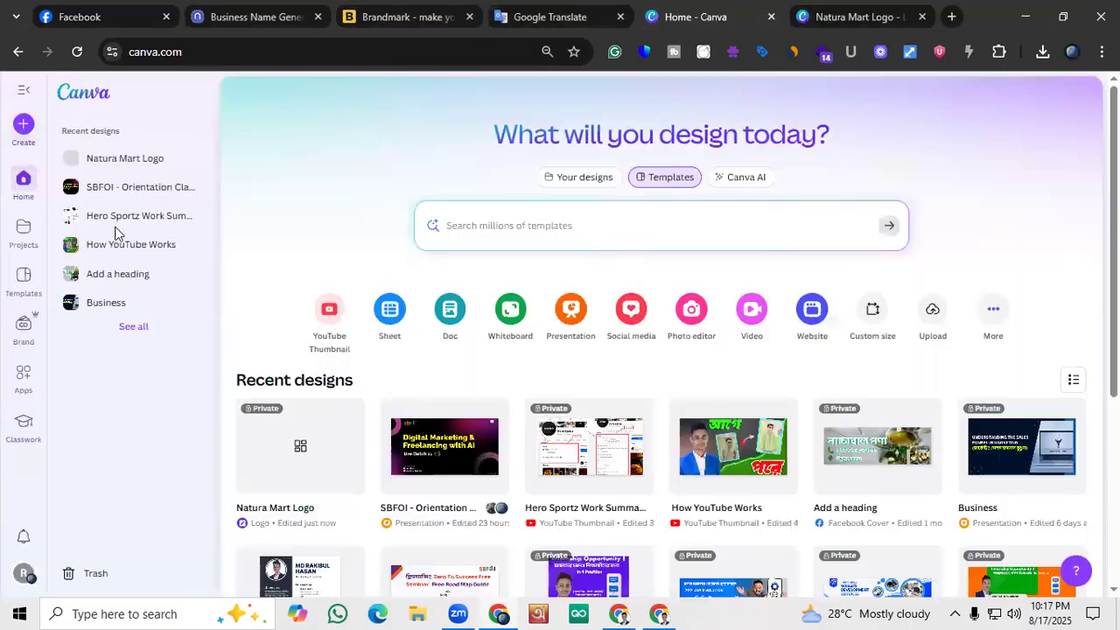
click(23, 126)
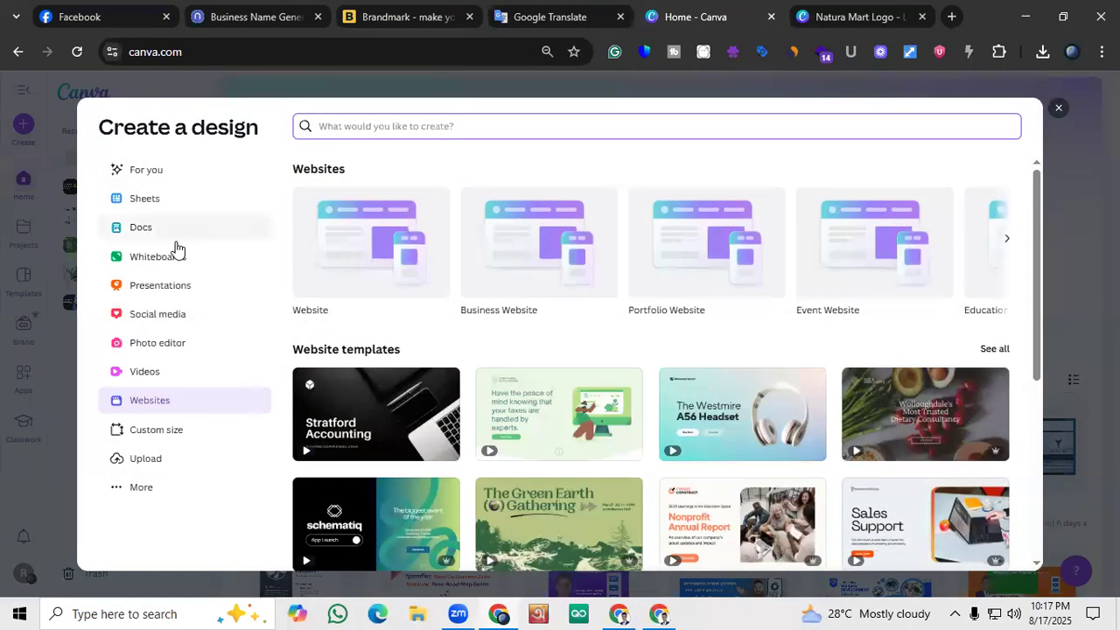
click(165, 317)
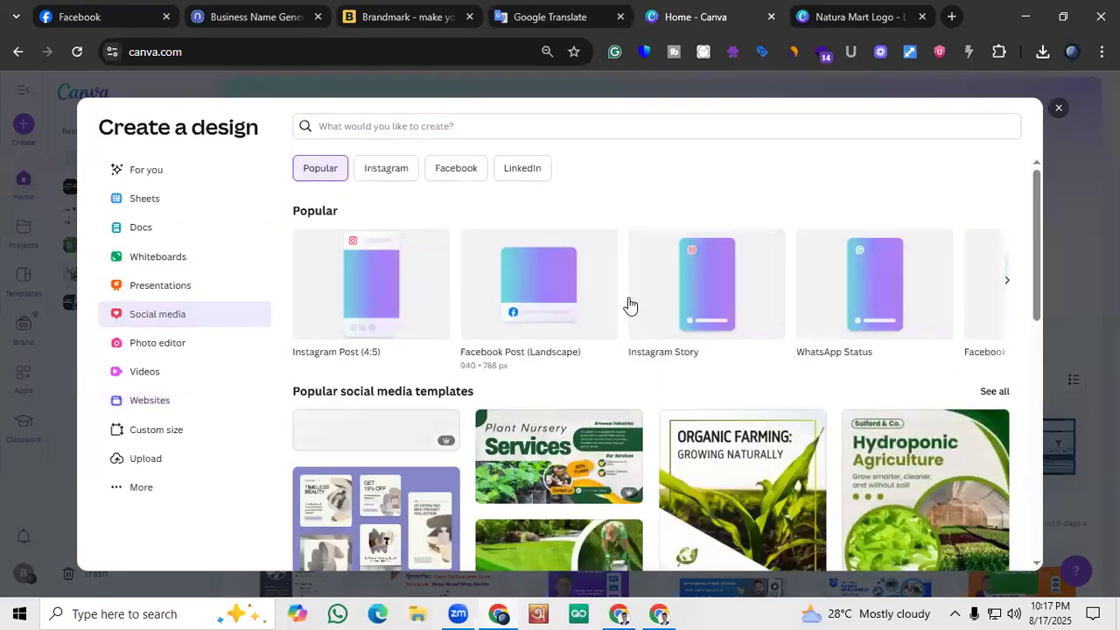
click(1007, 281)
click(387, 310)
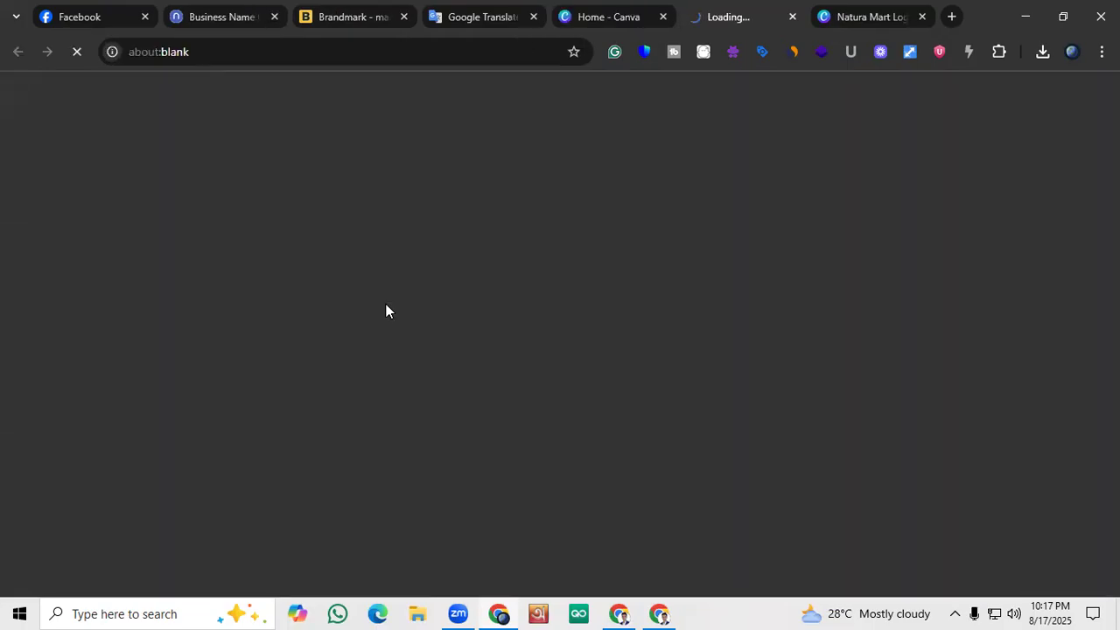
click(623, 15)
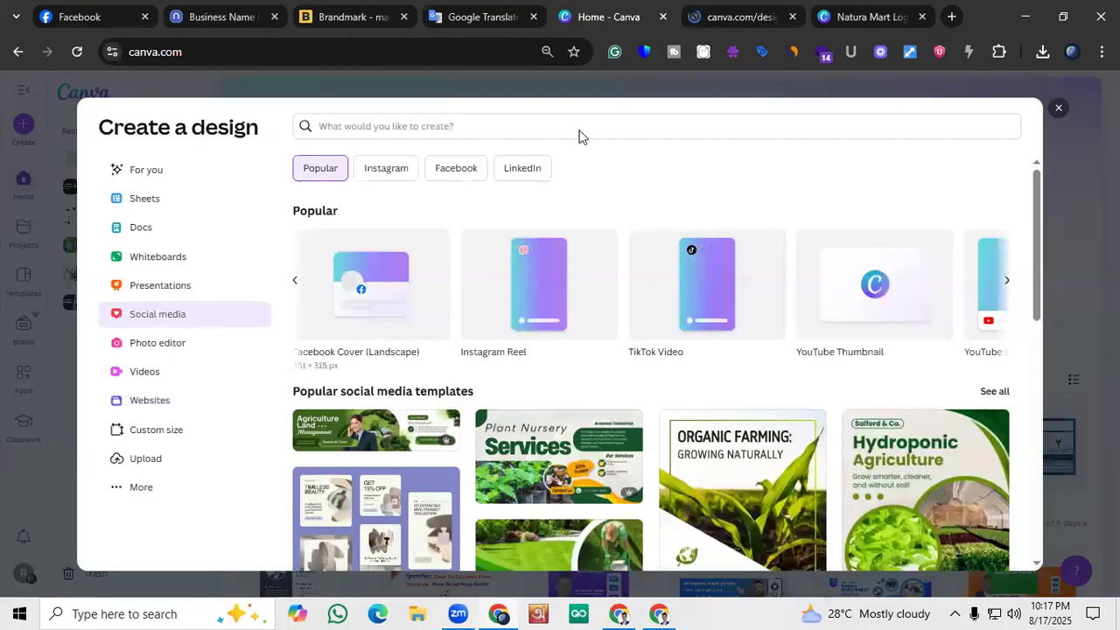
click(727, 7)
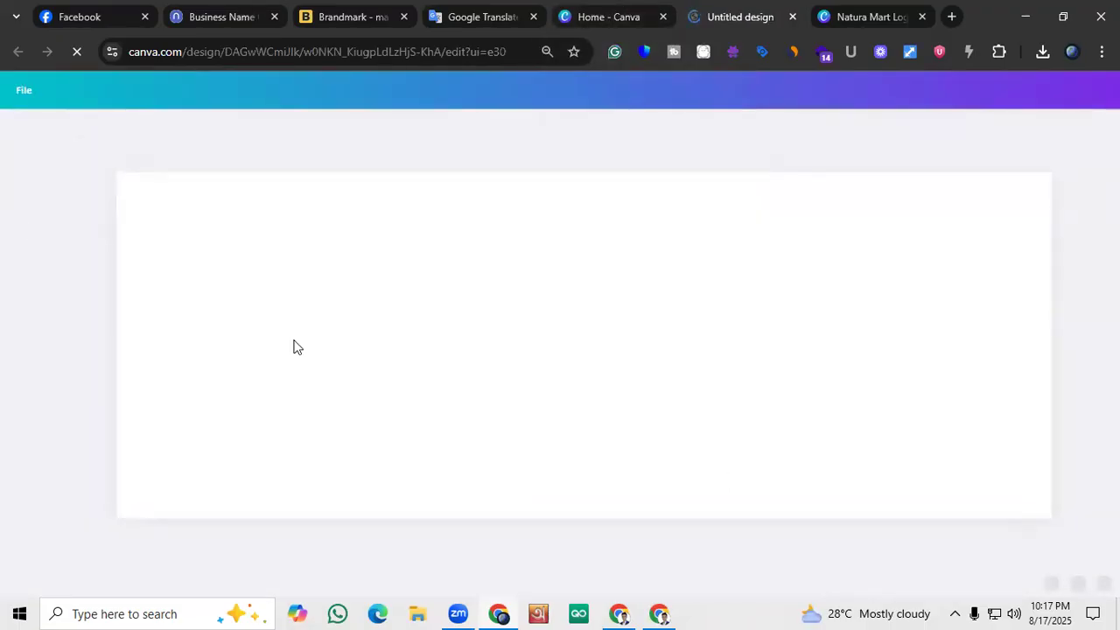
drag(890, 586, 875, 590)
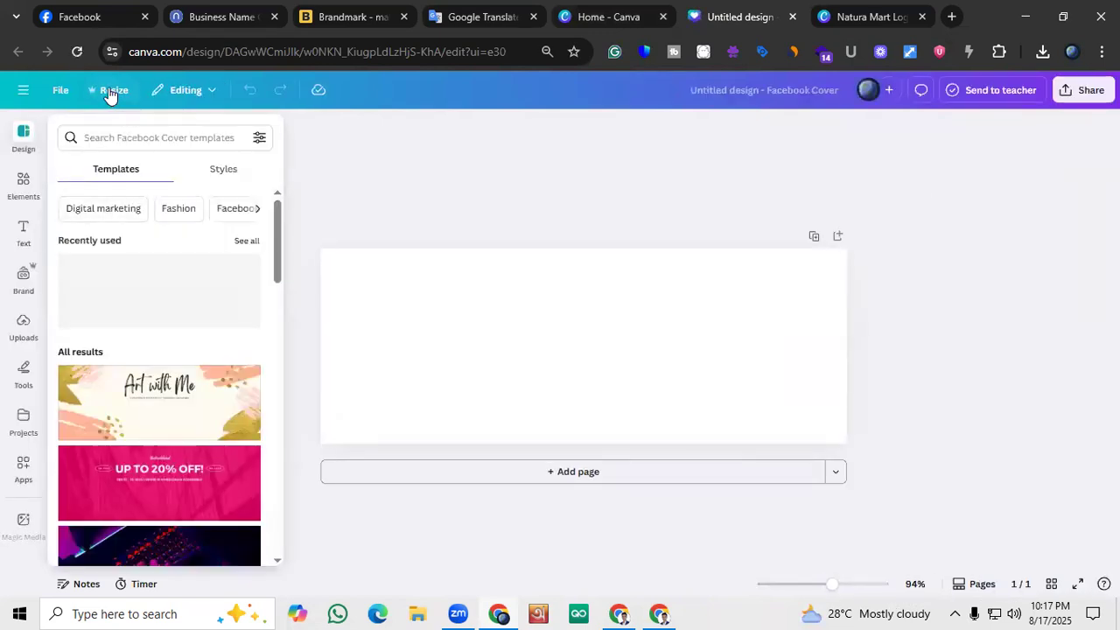
click(110, 90)
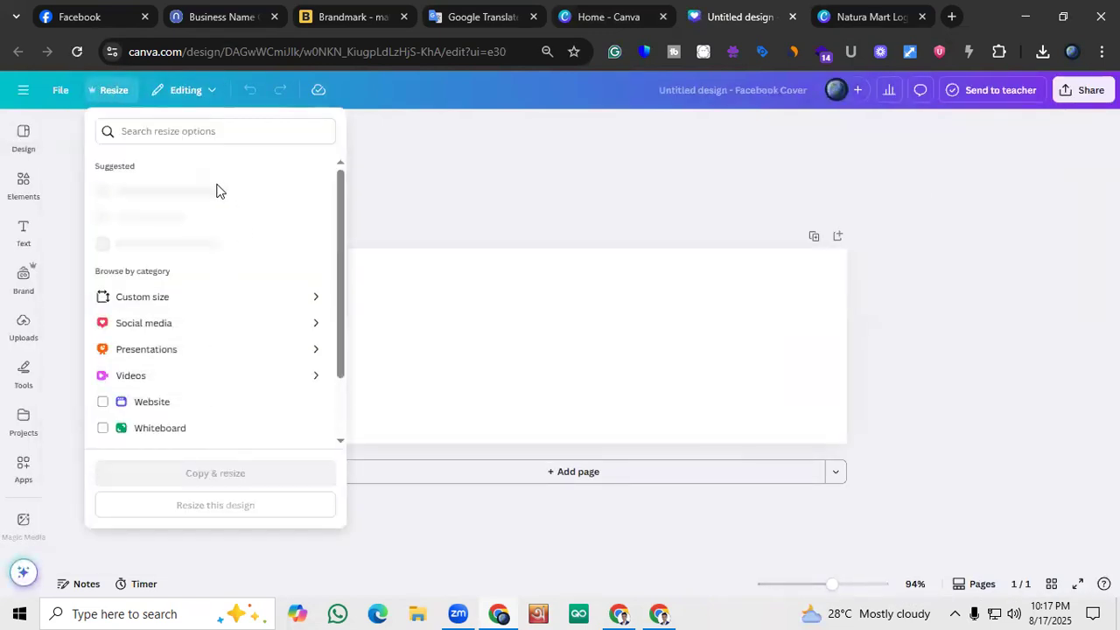
click(454, 196)
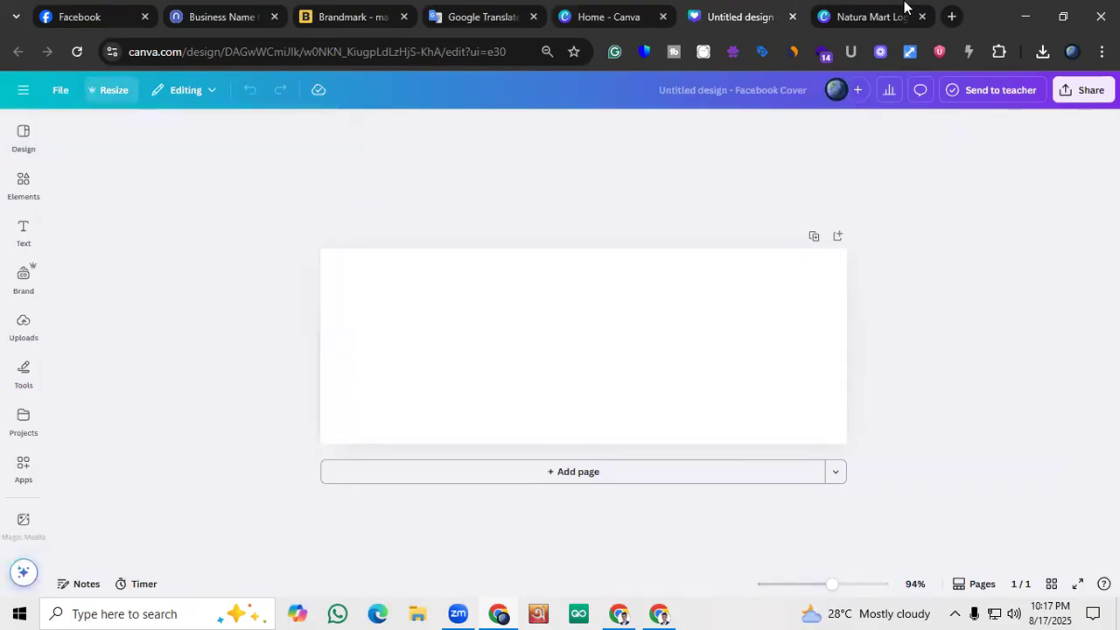
Search Google in a new browser tab for "facebook Cover photo Size" and examine the recommended cover dimensions
click(952, 16)
text(f)
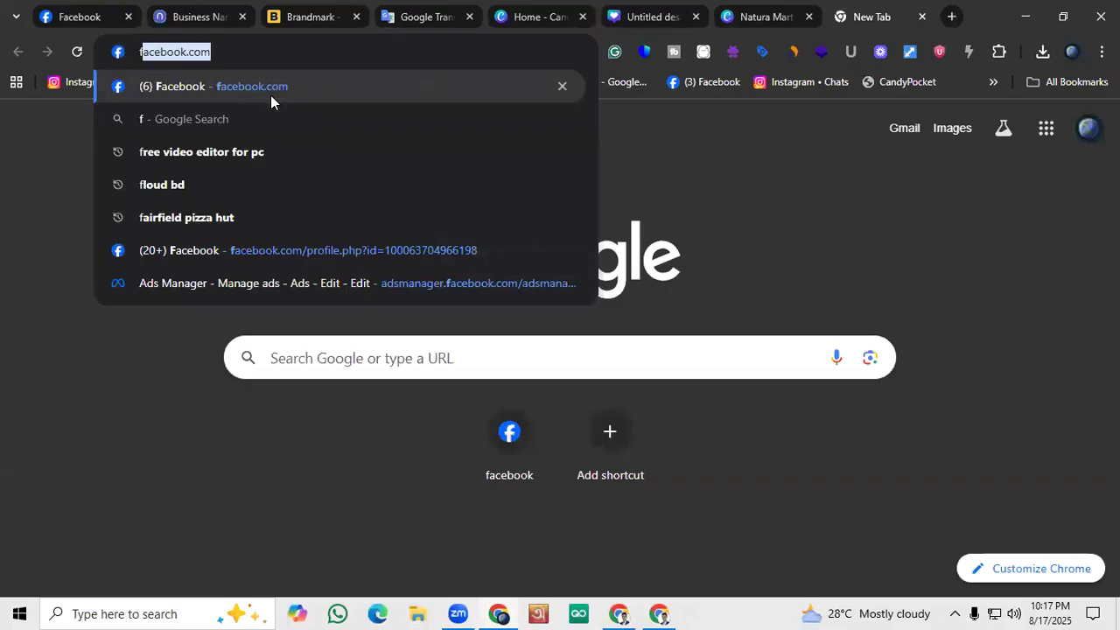
text(acebo)
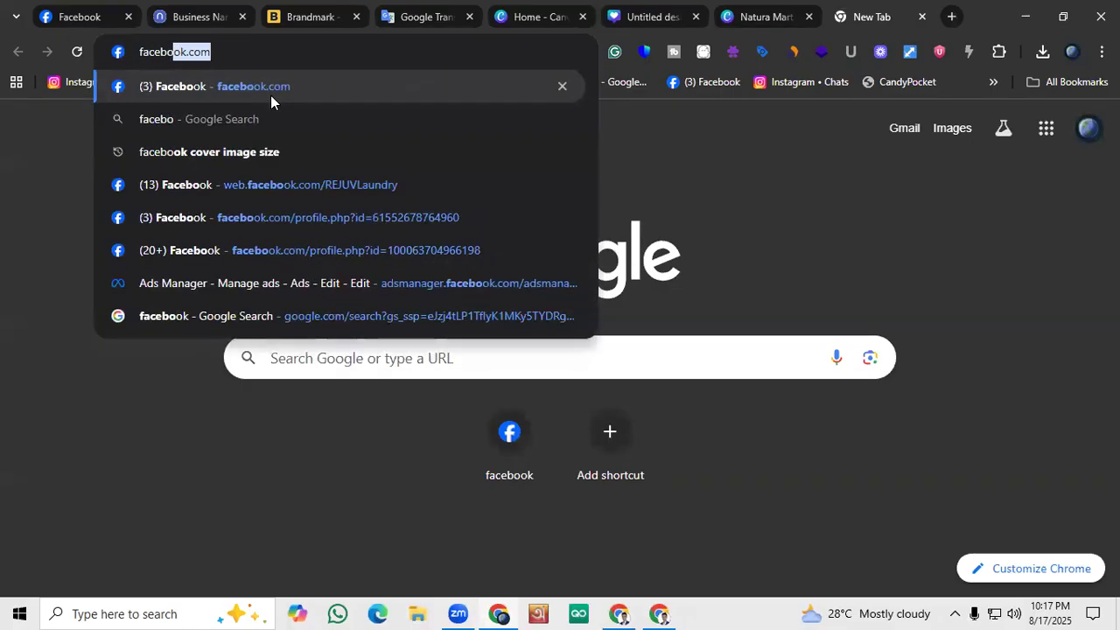
text(ok Cov)
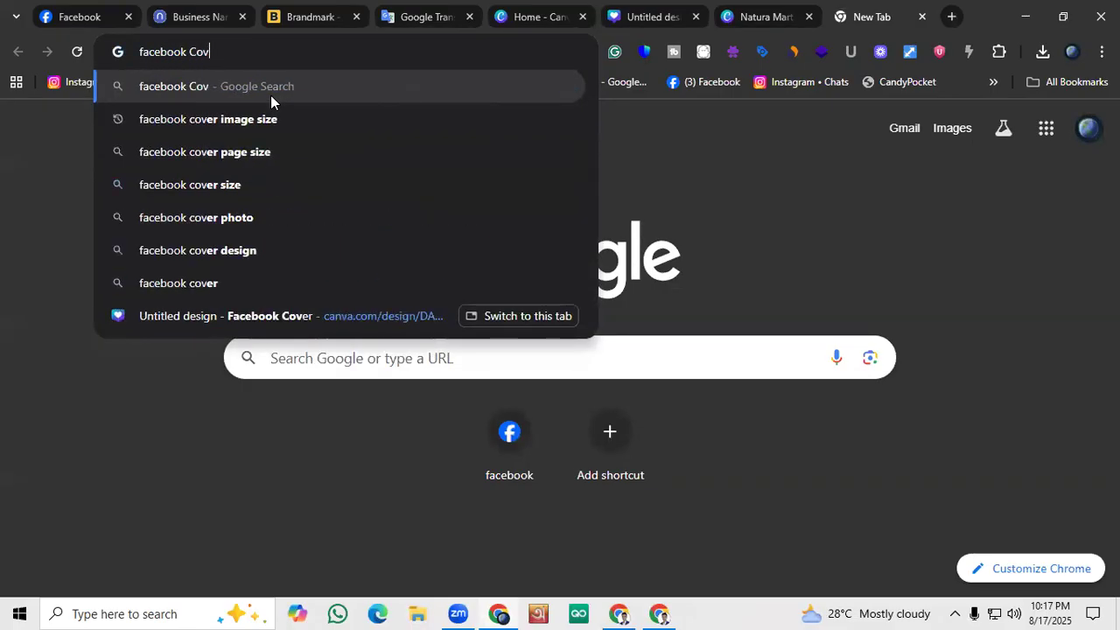
text(er photo)
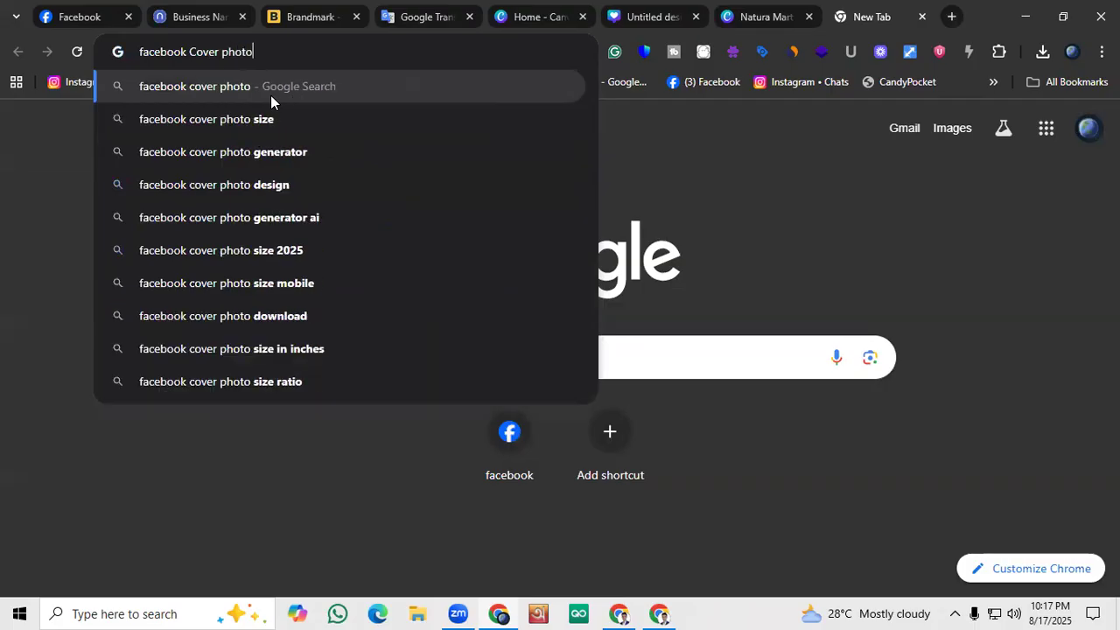
text( Size)
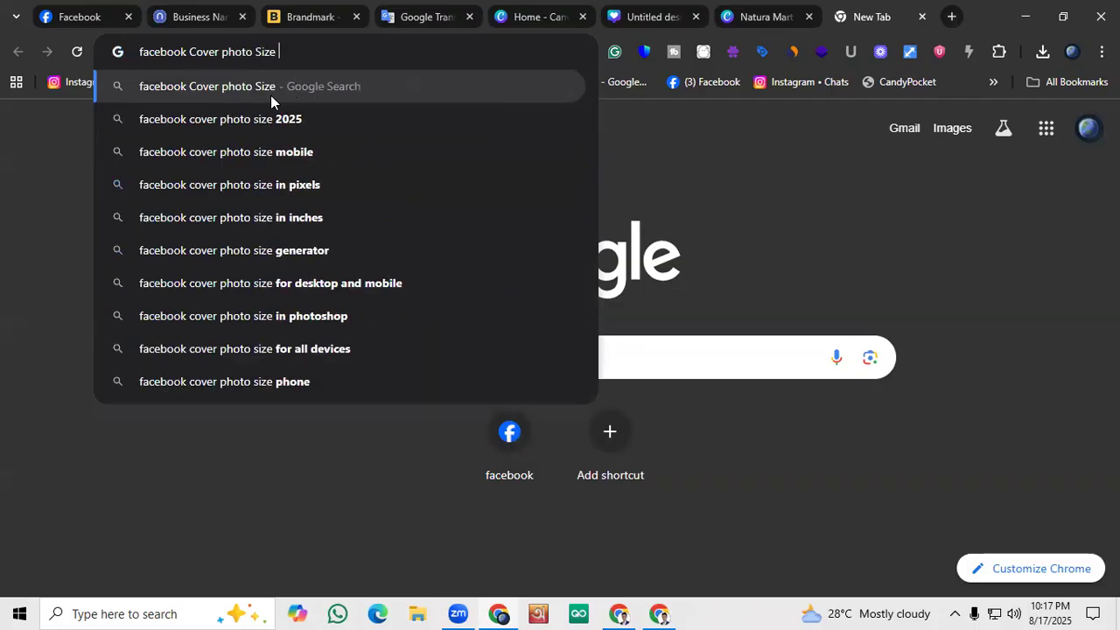
key(Return)
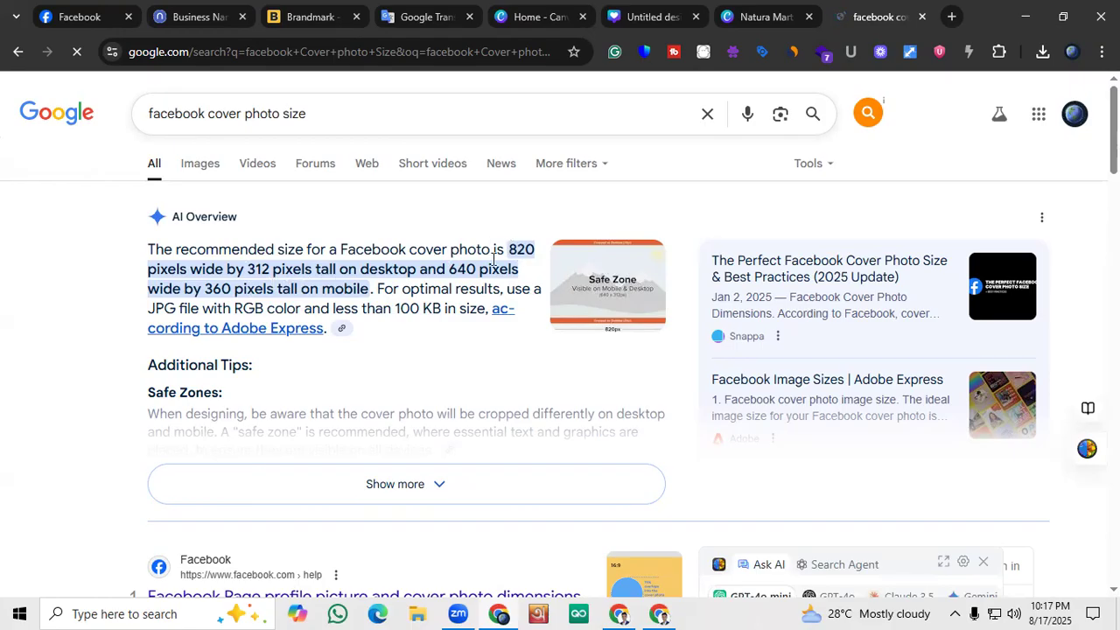
drag(451, 272, 267, 288)
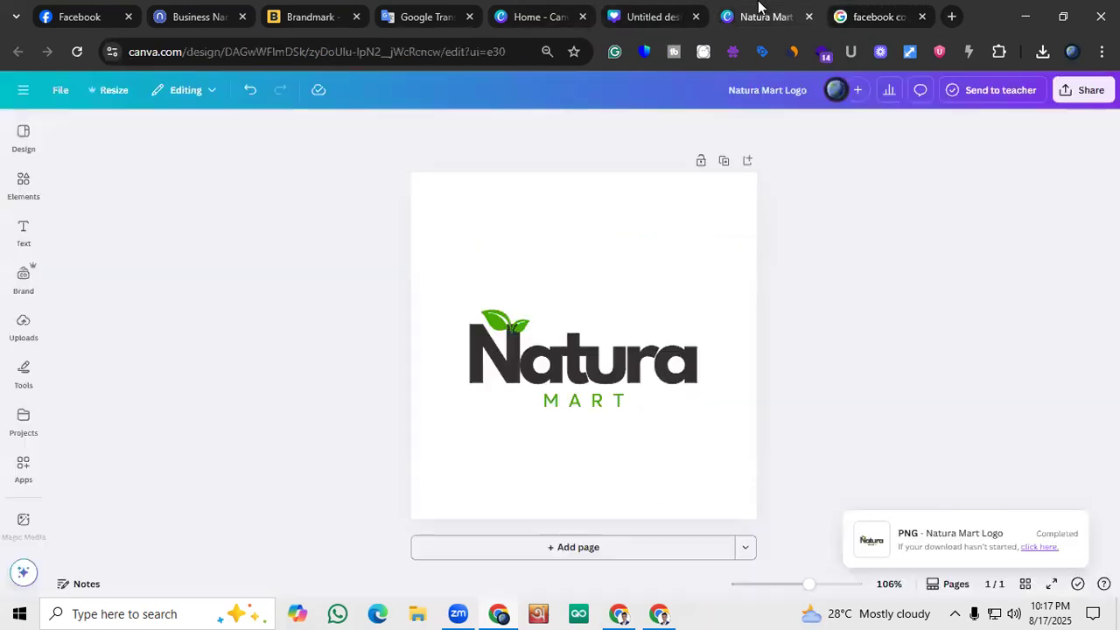
Return to the blank Facebook cover design in Canva and bring up the Facebook Cover templates
click(762, 15)
click(630, 5)
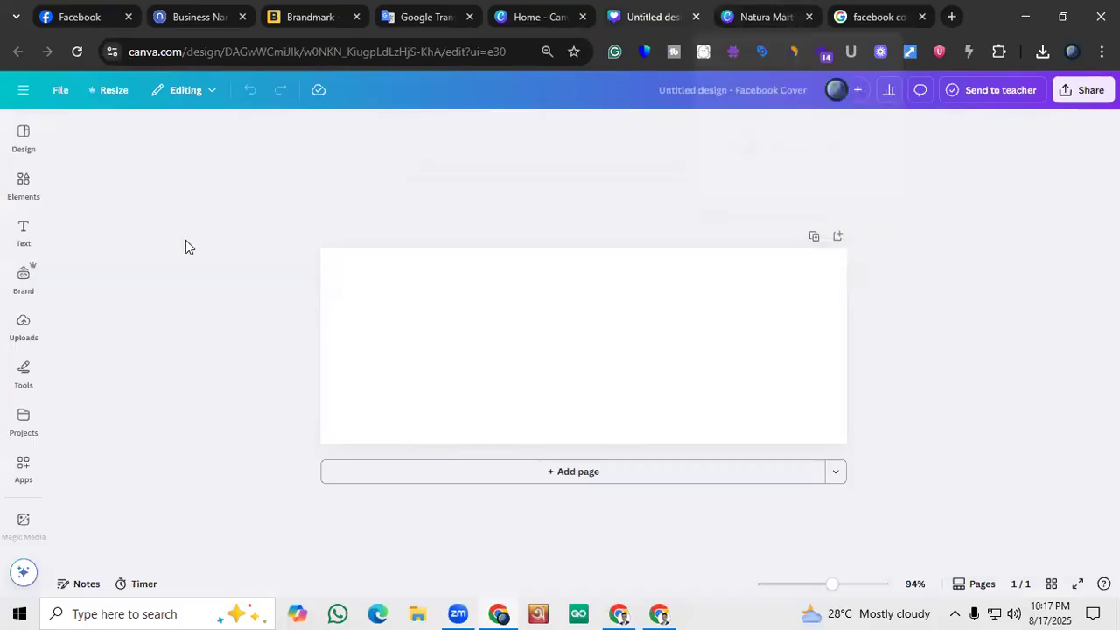
click(492, 284)
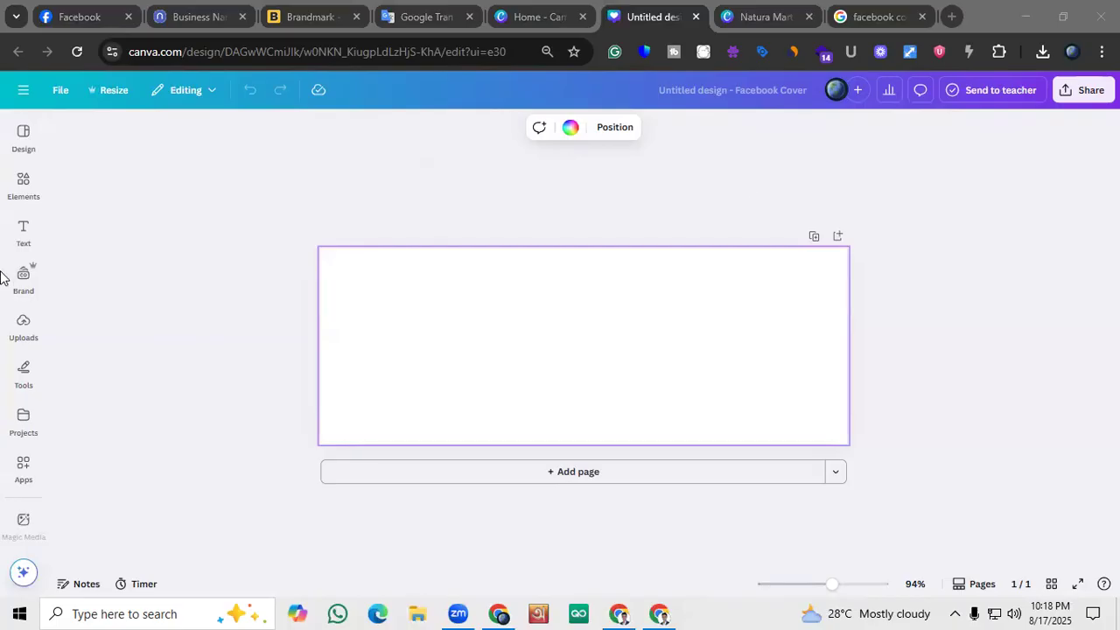
click(22, 185)
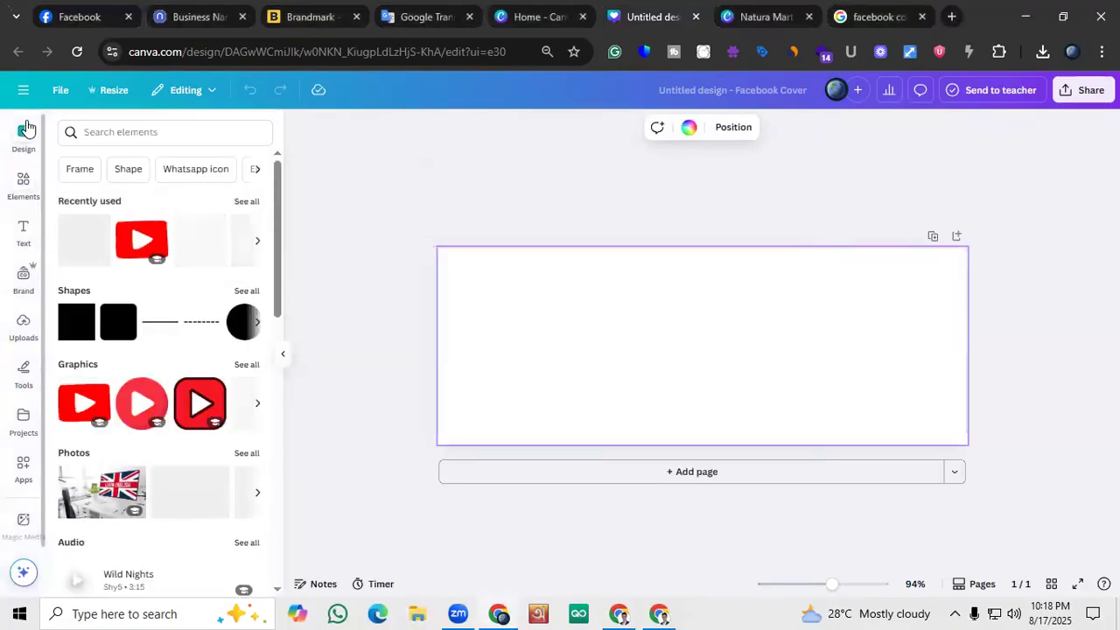
click(25, 131)
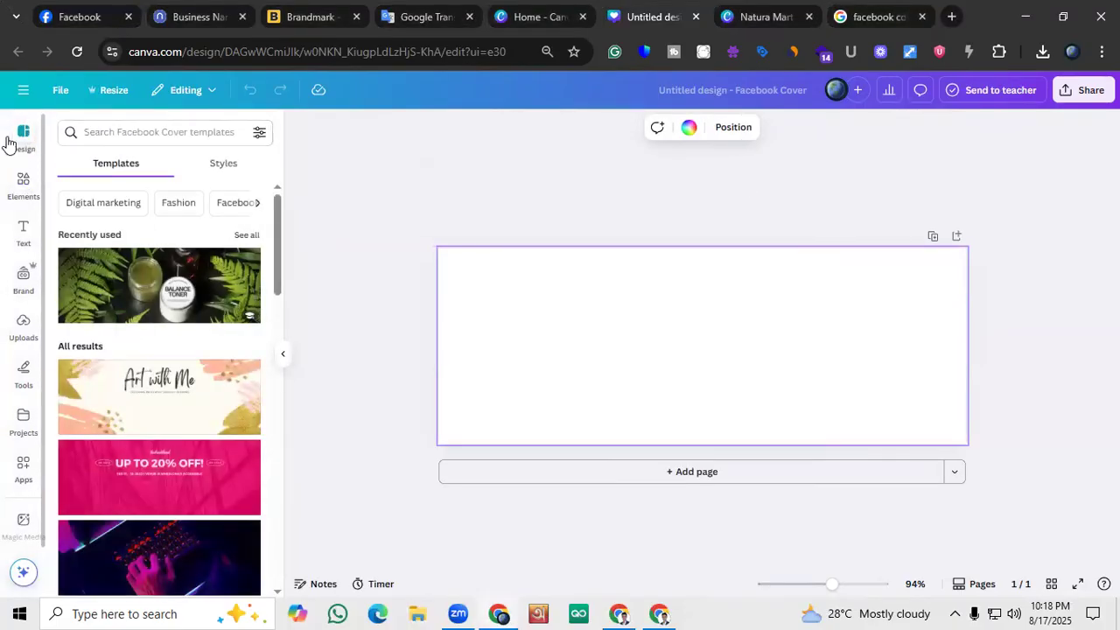
key(Print)
drag(0, 107, 107, 213)
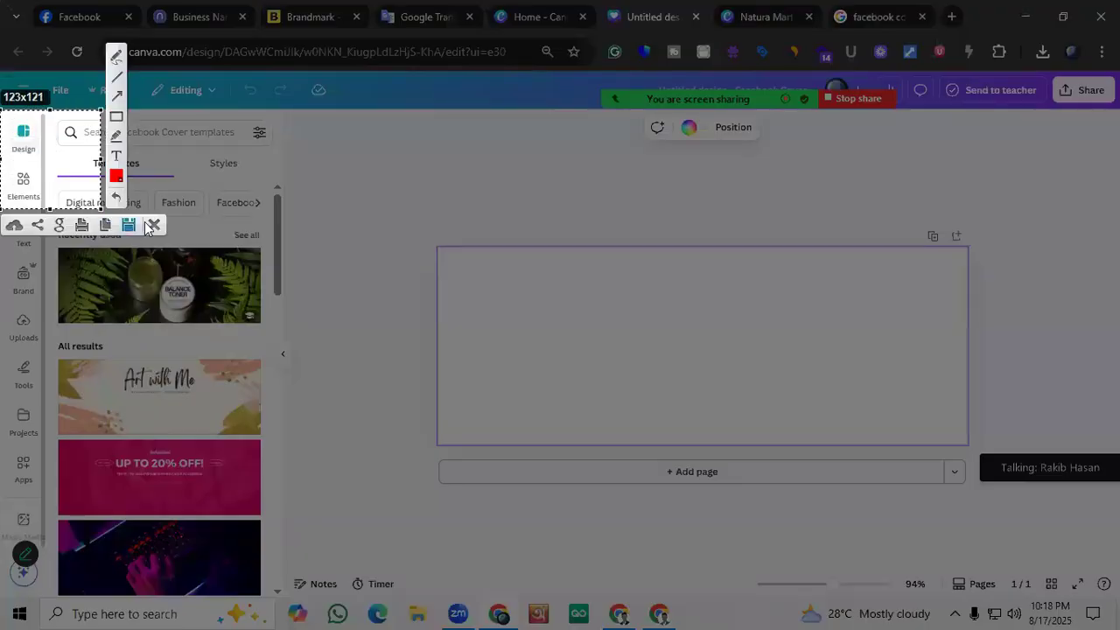
click(154, 225)
Search the Facebook Cover templates for "Organic Food"
click(124, 134)
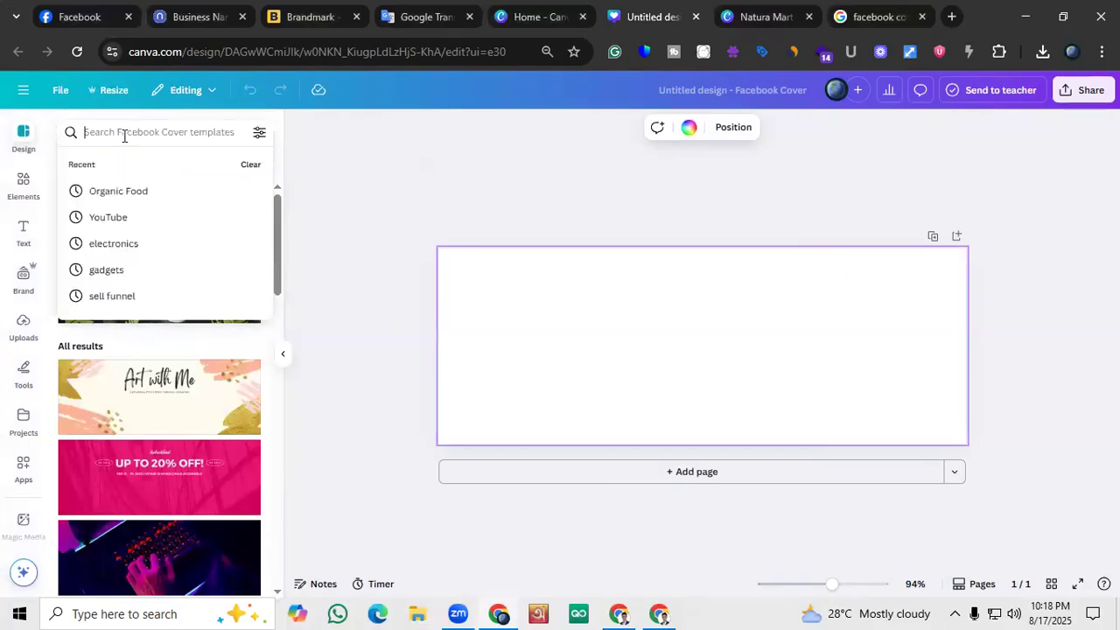
text(Org)
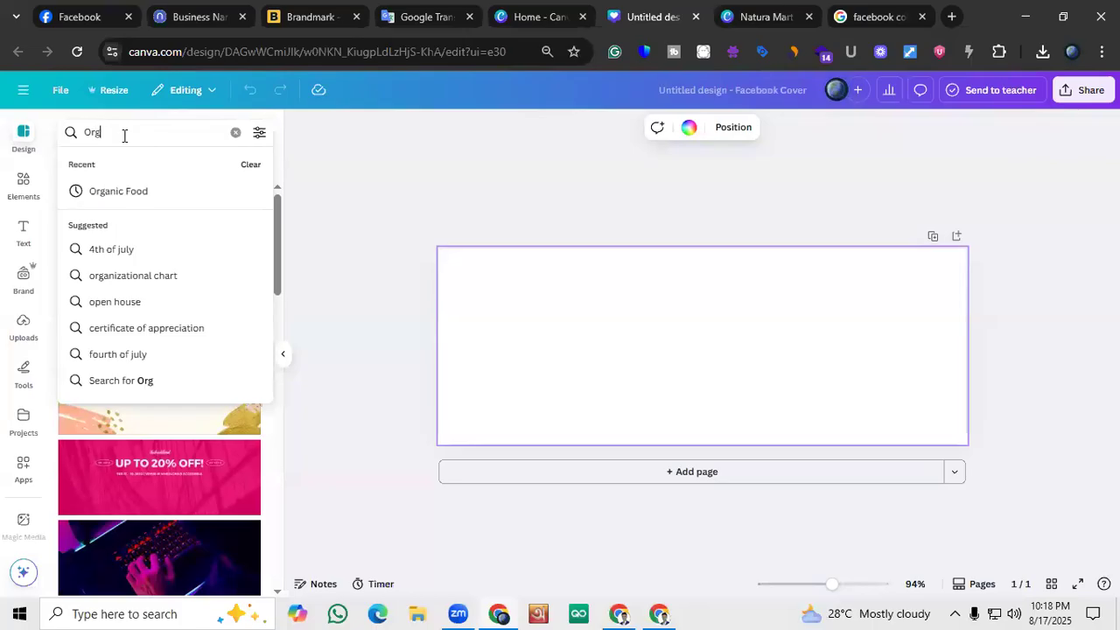
click(129, 184)
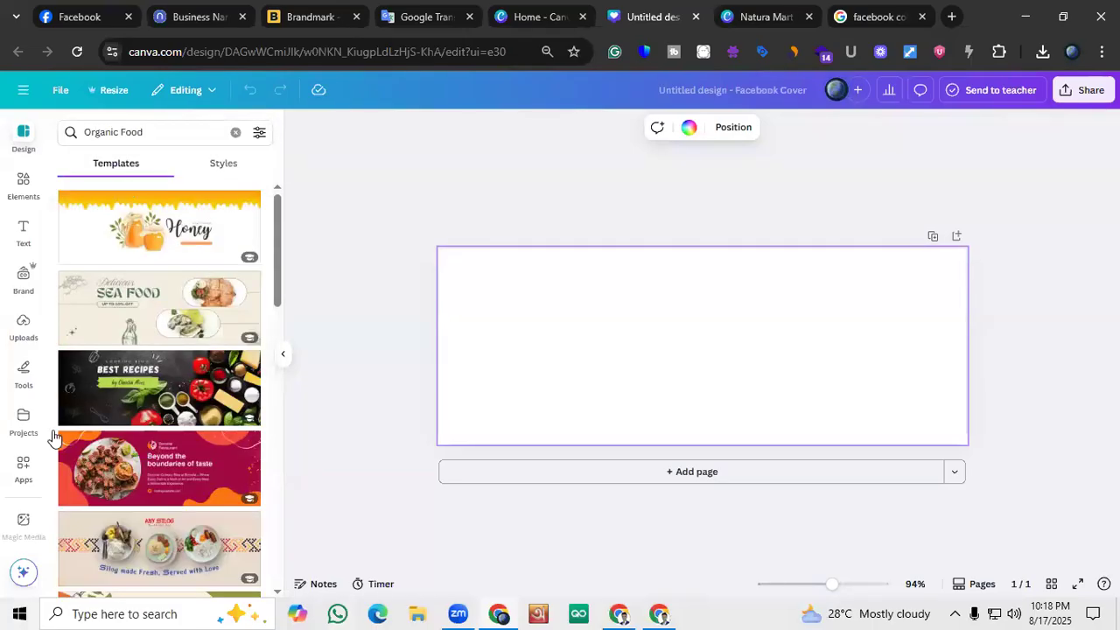
Look through the Organic Food cover templates for a design that suits the Natura Mart page
scroll(166, 389, down, 3)
scroll(167, 389, up, 2)
scroll(167, 391, down, 2)
scroll(168, 394, up, 3)
scroll(175, 394, down, 5)
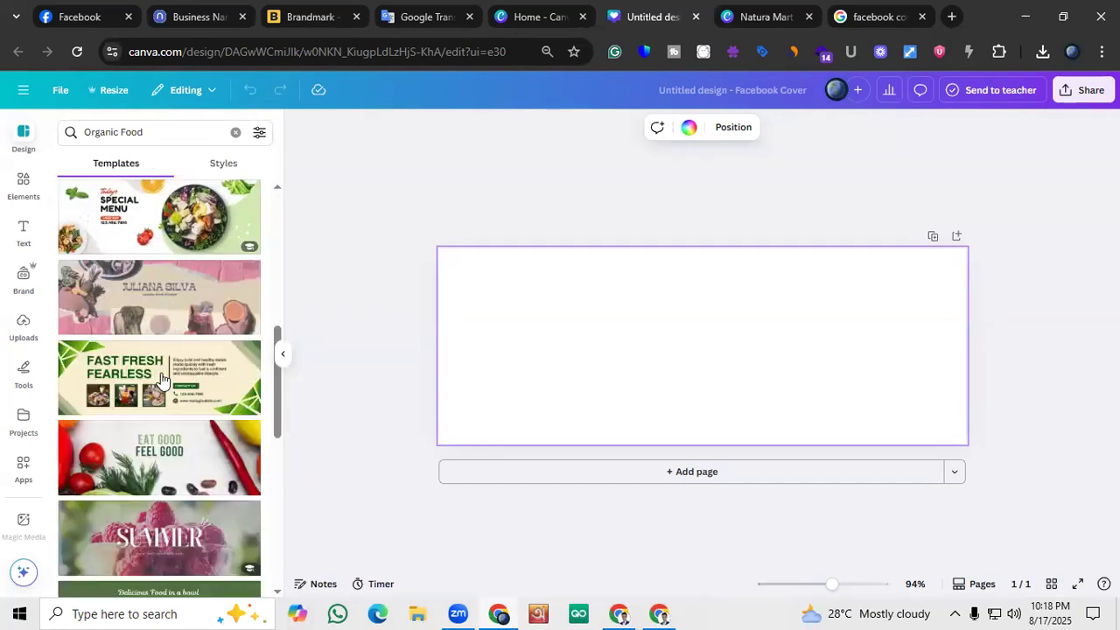
scroll(175, 359, down, 3)
scroll(175, 354, down, 7)
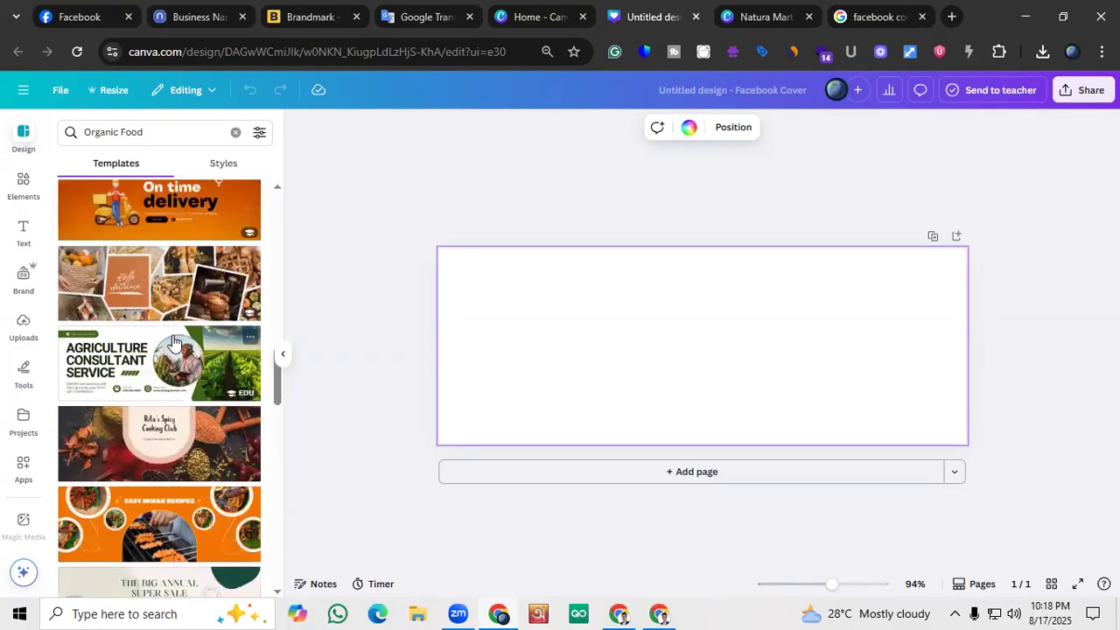
scroll(174, 341, down, 5)
scroll(175, 341, up, 1)
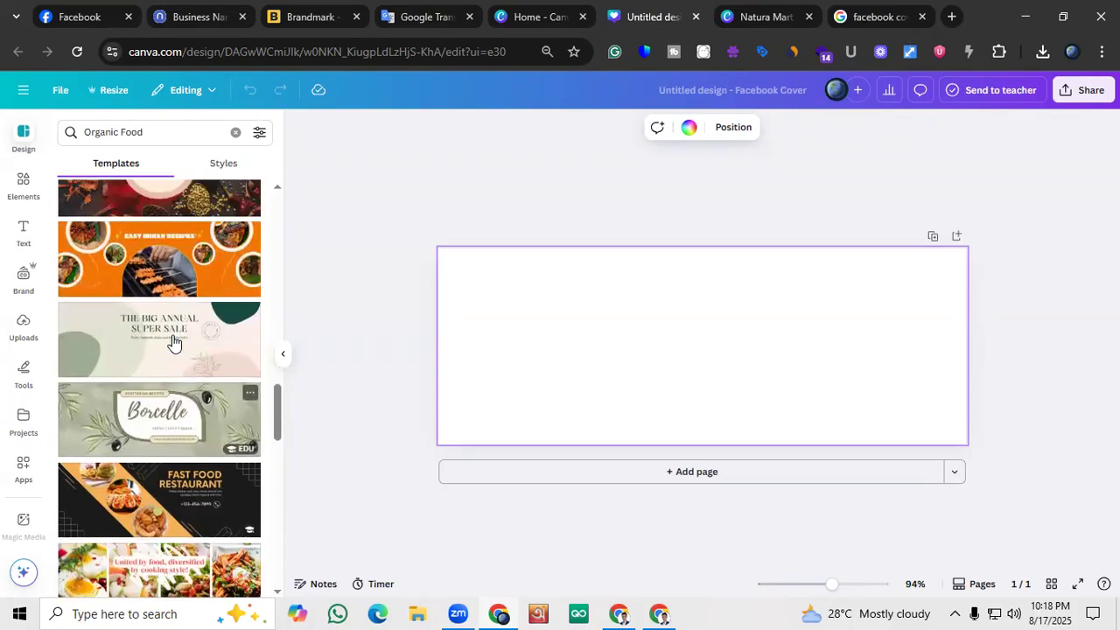
scroll(174, 341, down, 3)
scroll(174, 341, down, 5)
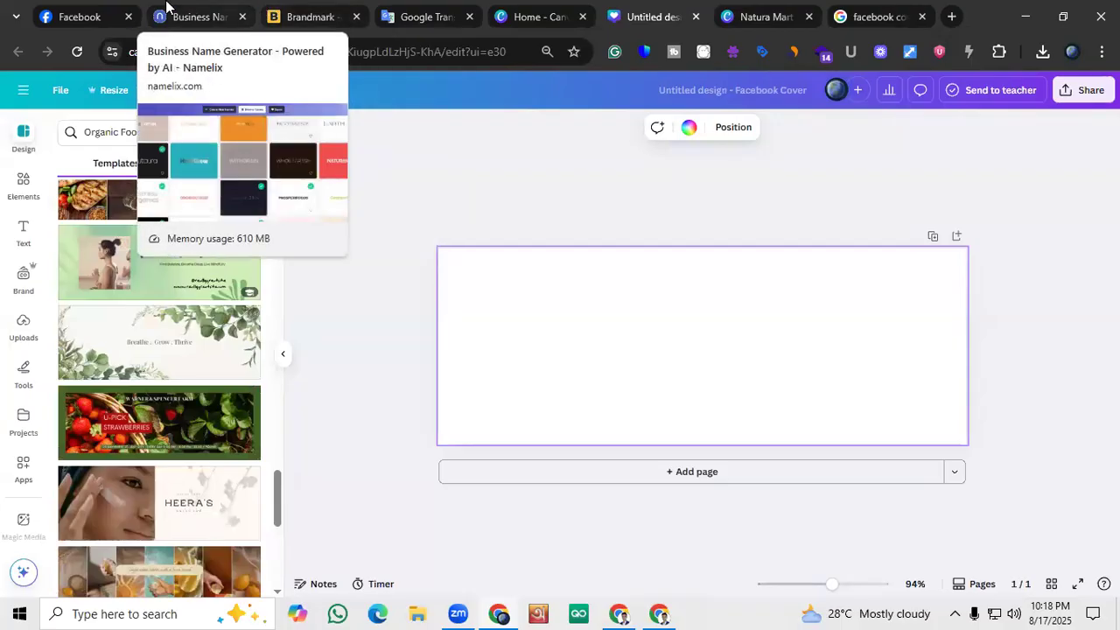
scroll(92, 340, down, 1)
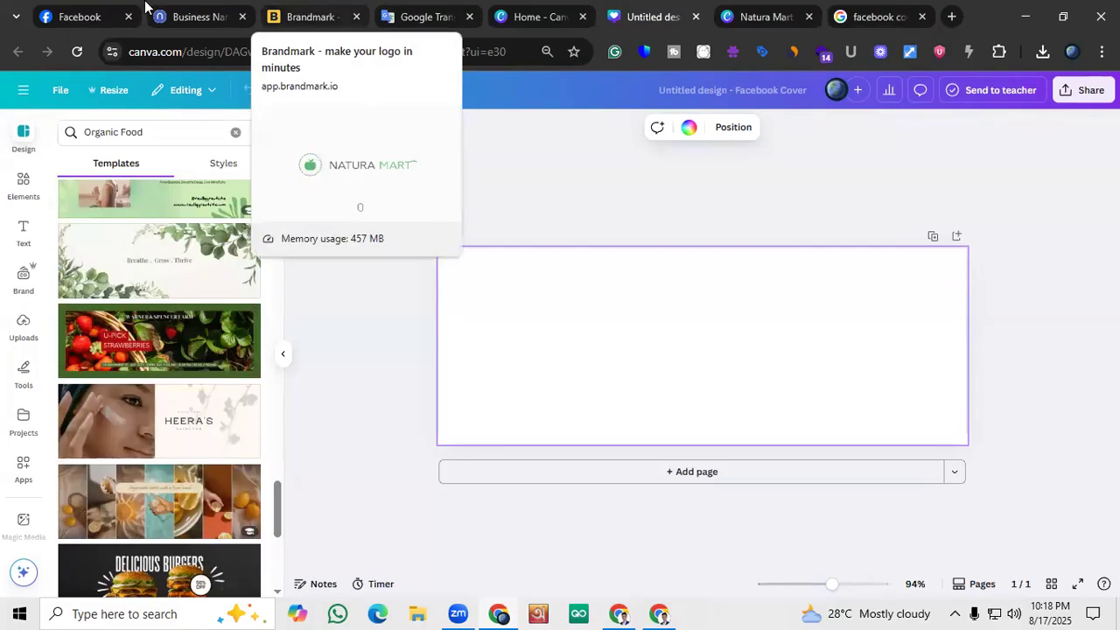
Switch to the Natura Mart Facebook page and examine its empty cover area and profile picture options
click(92, 16)
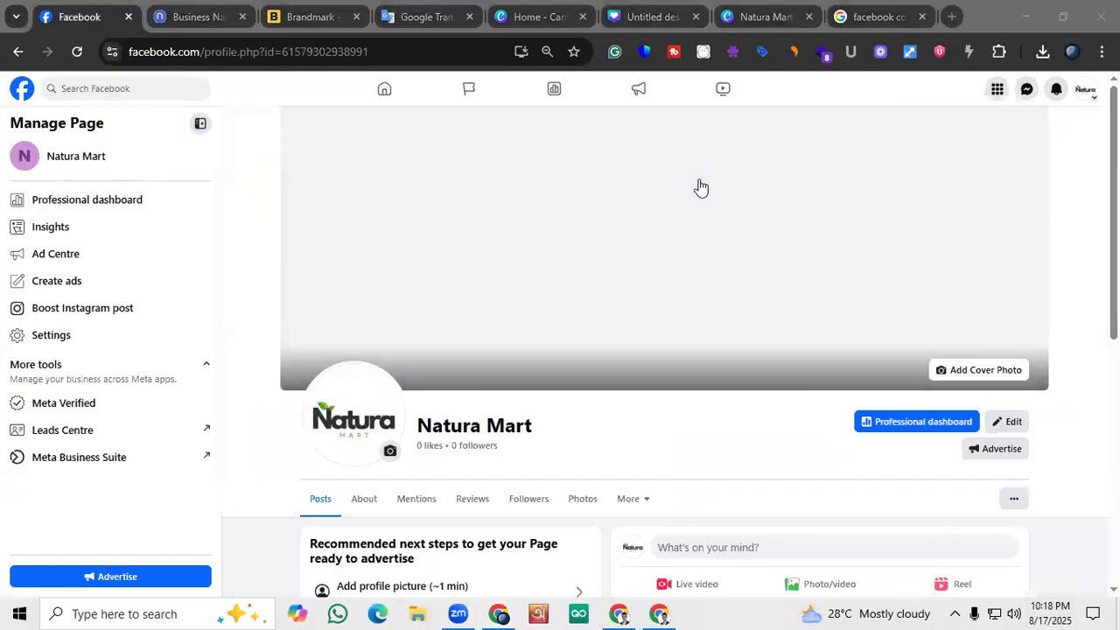
click(352, 397)
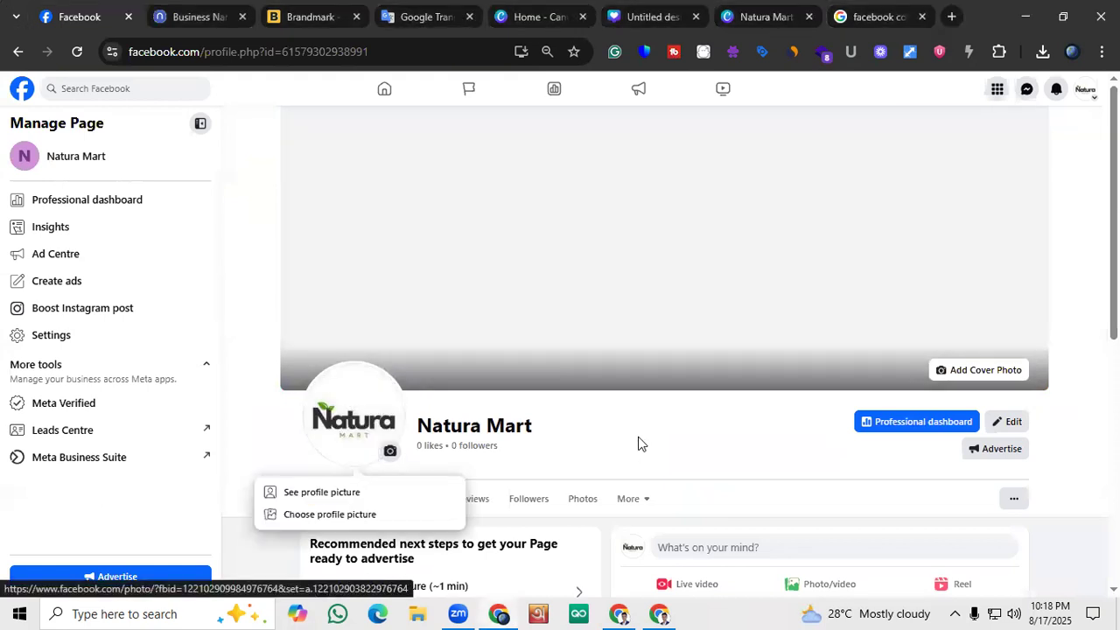
click(637, 441)
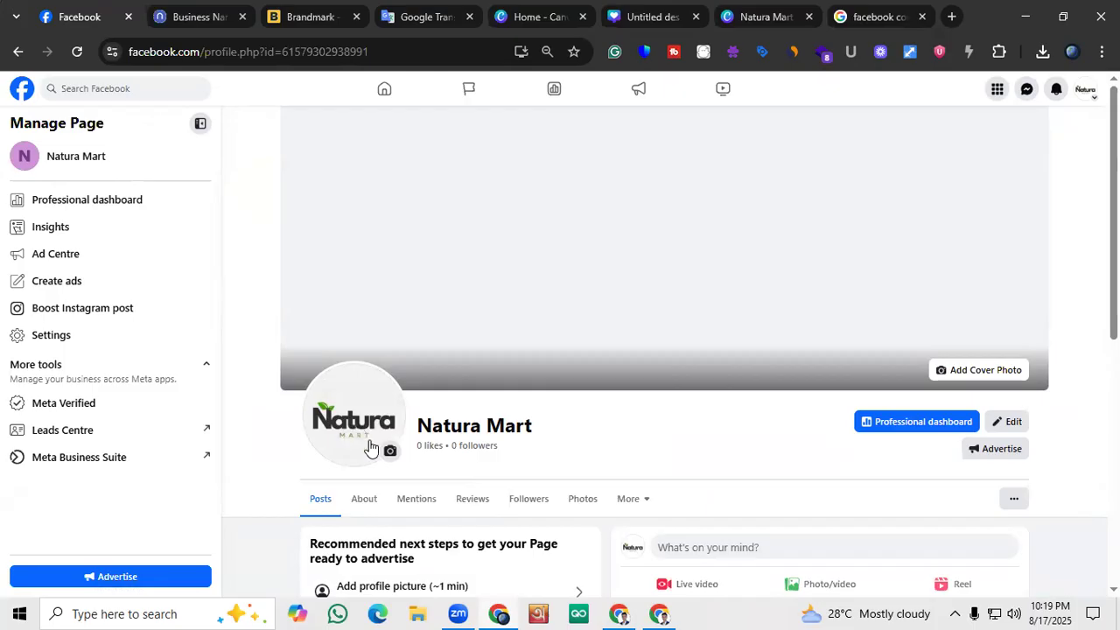
Return to the Canva cover design and look further through the Organic Food templates for a suitable layout
click(639, 7)
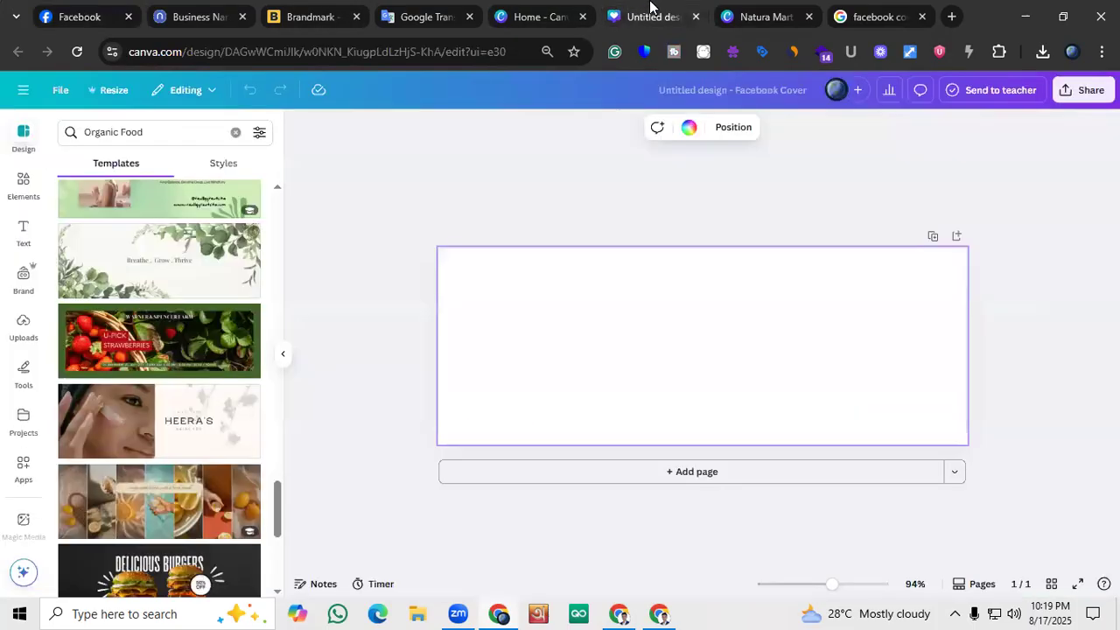
scroll(190, 338, up, 3)
scroll(190, 311, down, 5)
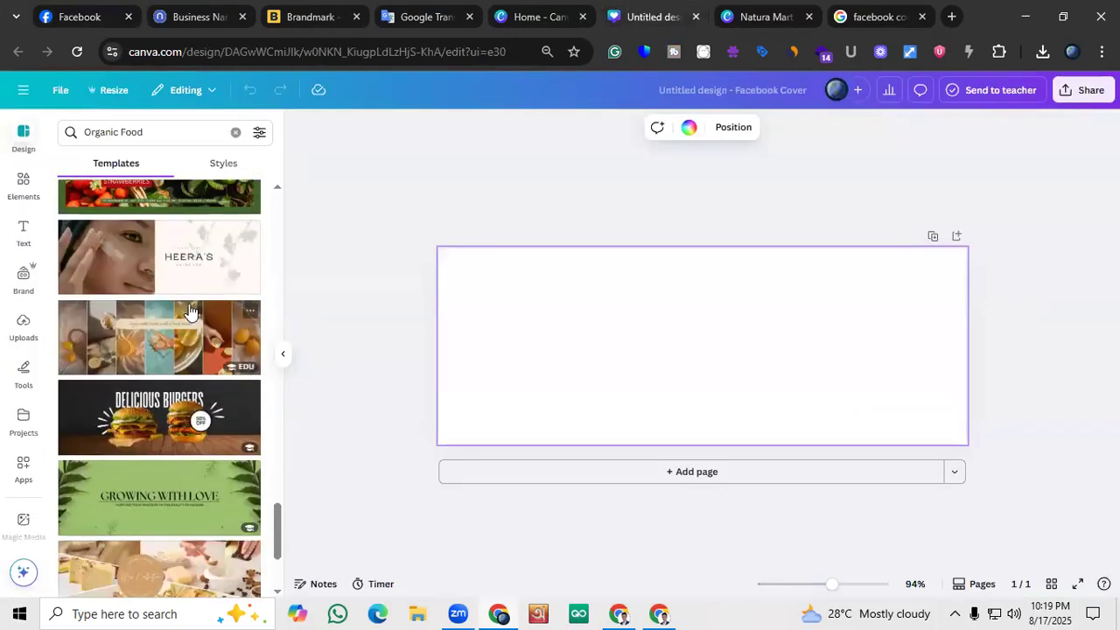
scroll(187, 310, down, 5)
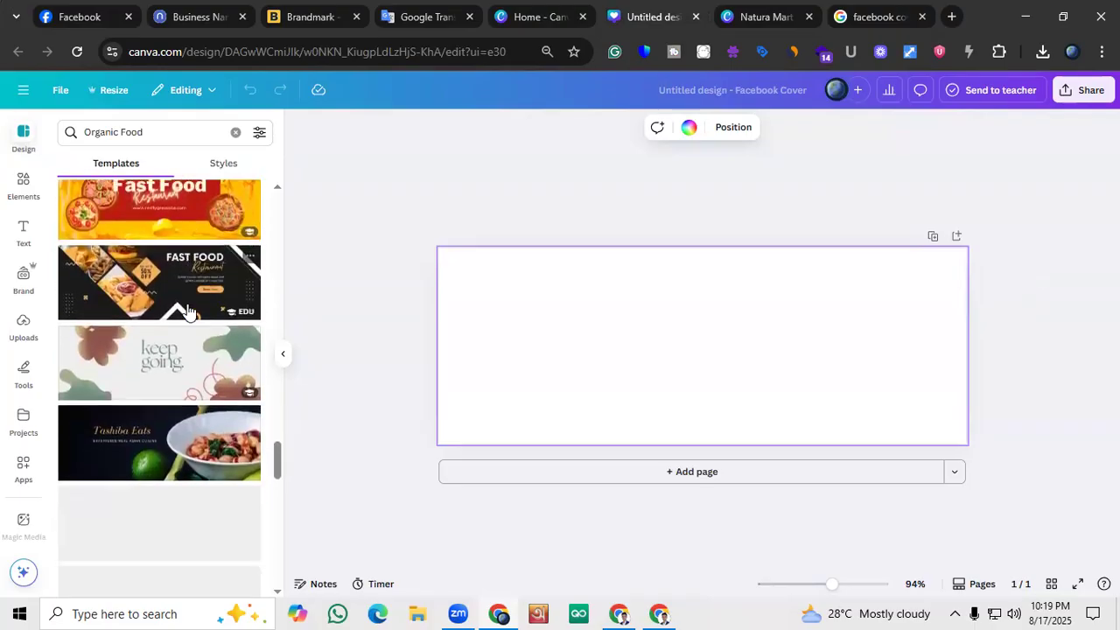
scroll(140, 302, down, 5)
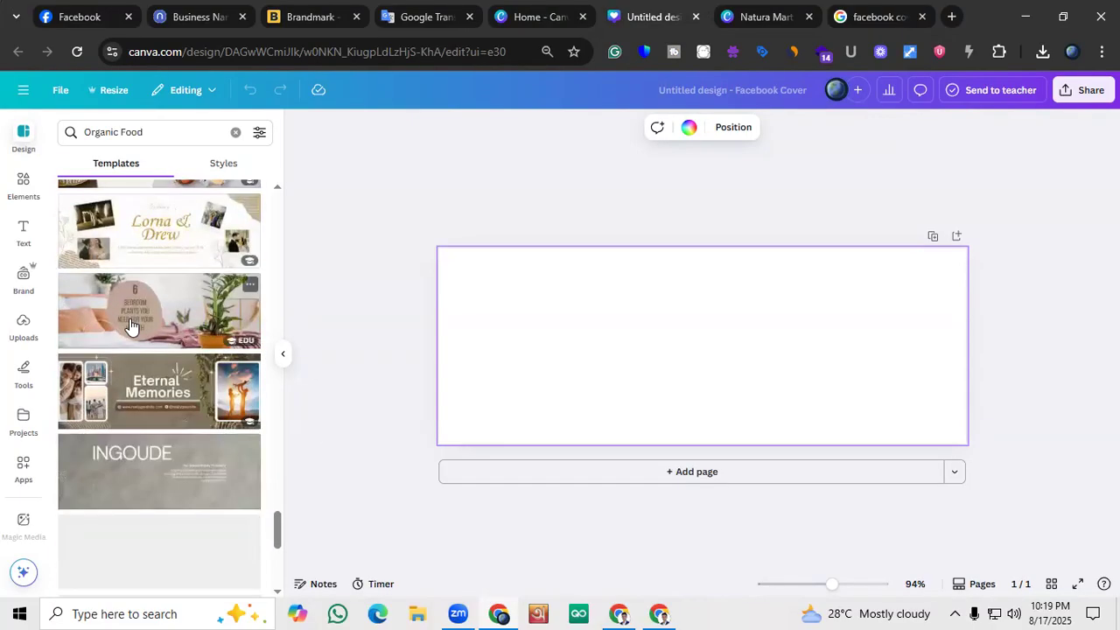
scroll(129, 325, down, 5)
scroll(124, 306, down, 5)
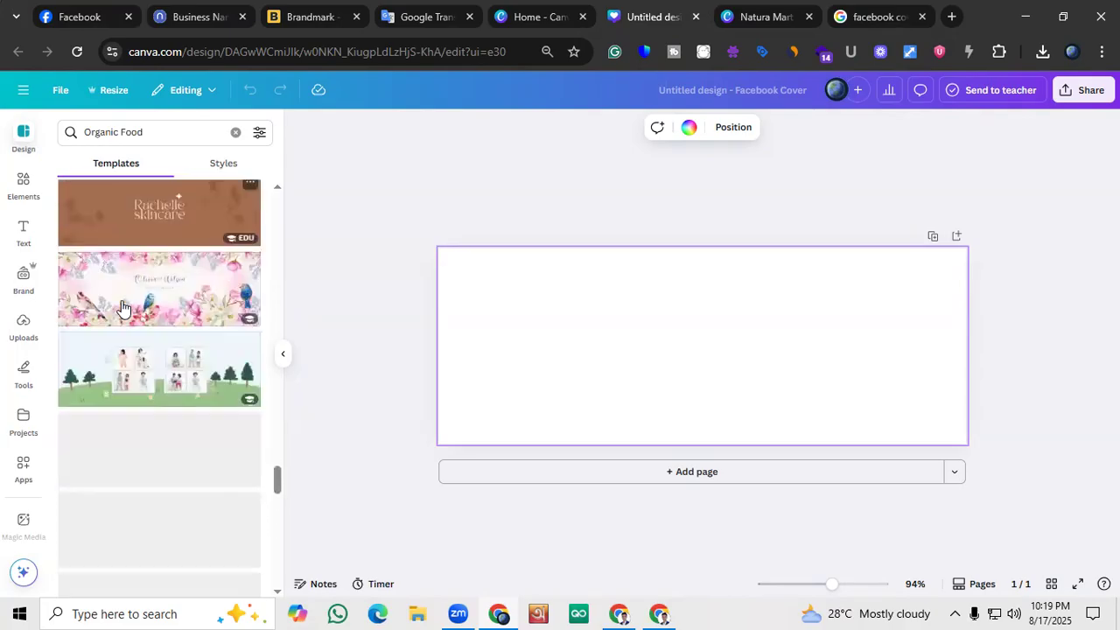
scroll(119, 297, down, 5)
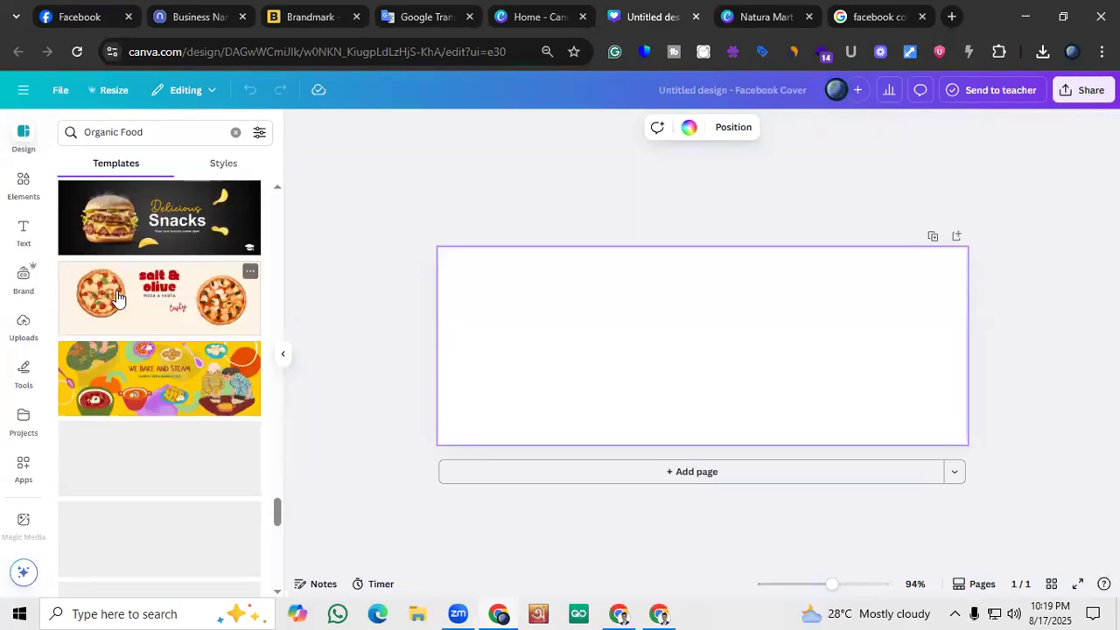
scroll(123, 300, down, 10)
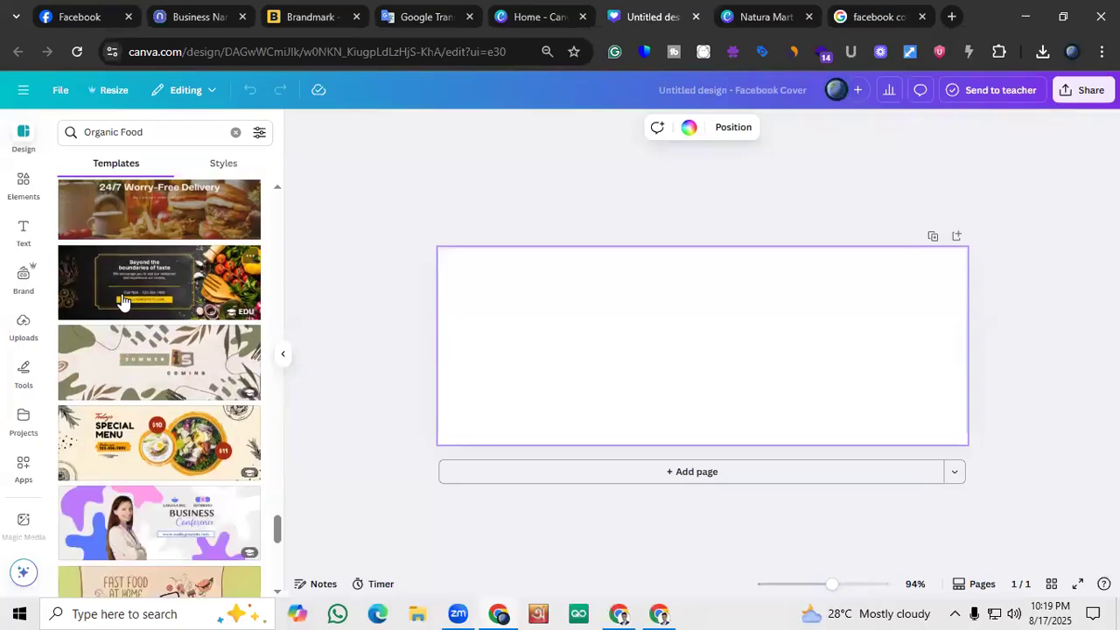
scroll(176, 312, down, 2)
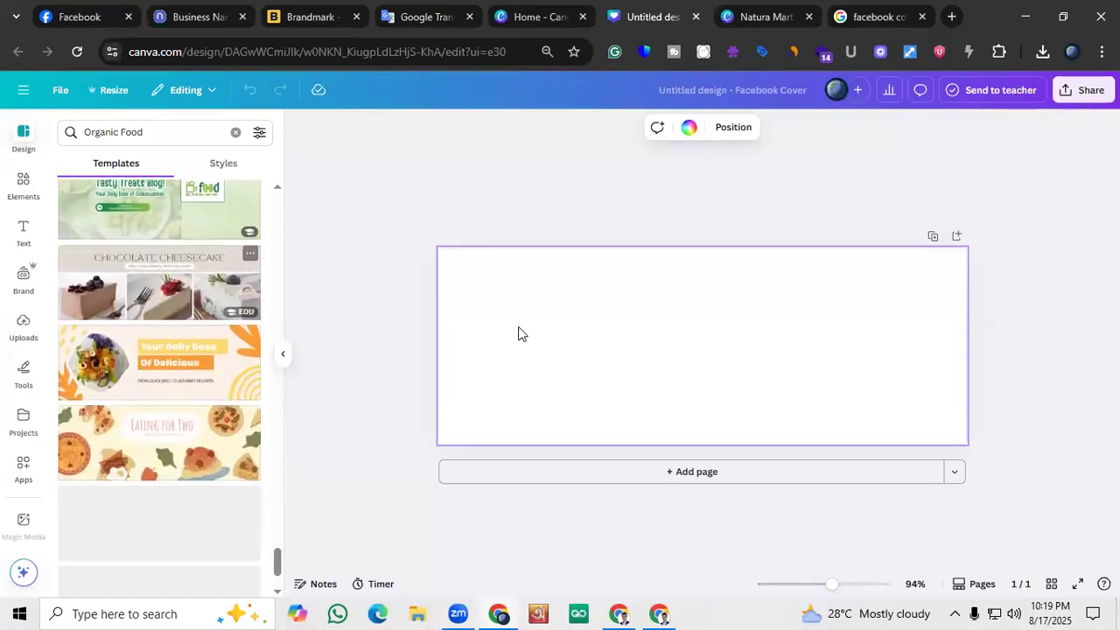
scroll(115, 392, down, 2)
scroll(131, 380, down, 5)
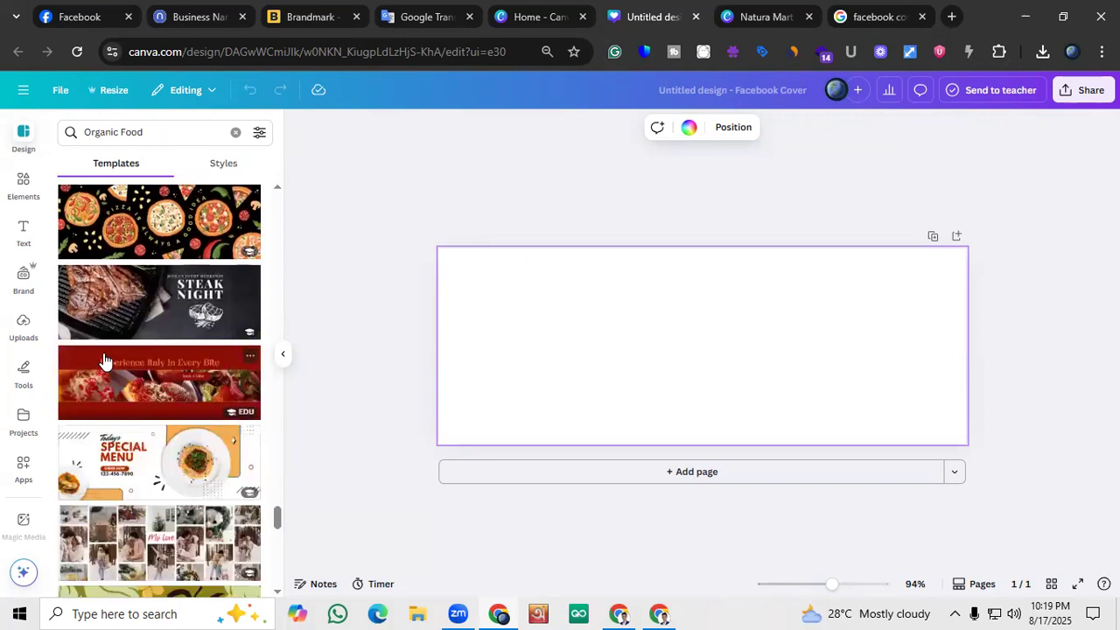
scroll(103, 361, down, 5)
scroll(92, 367, down, 4)
scroll(92, 368, up, 1)
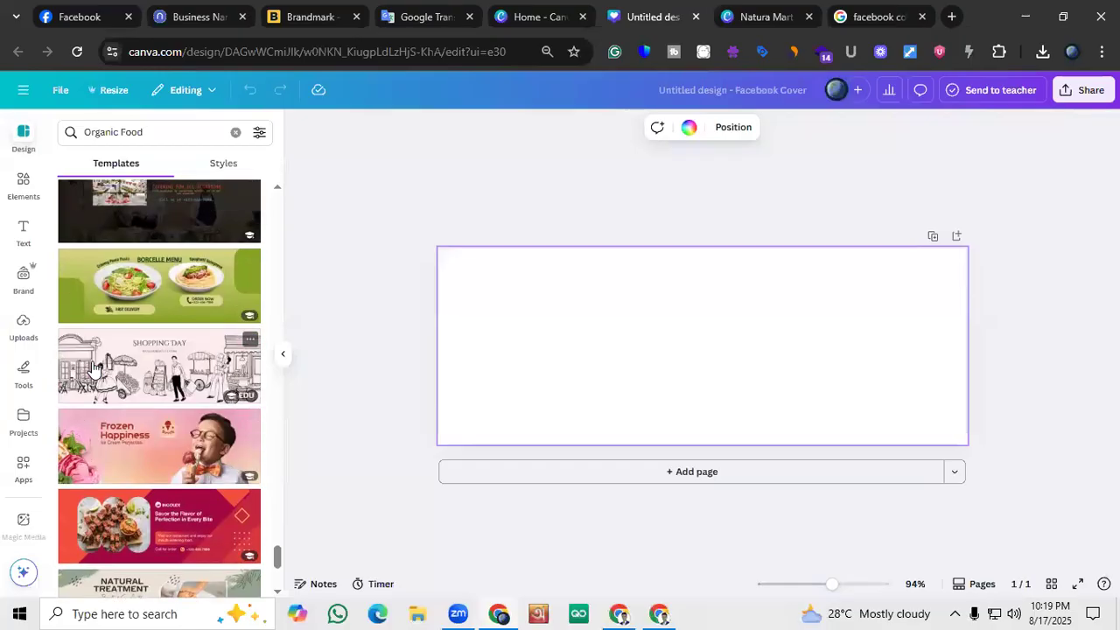
scroll(93, 367, down, 6)
scroll(94, 367, down, 3)
scroll(94, 368, up, 1)
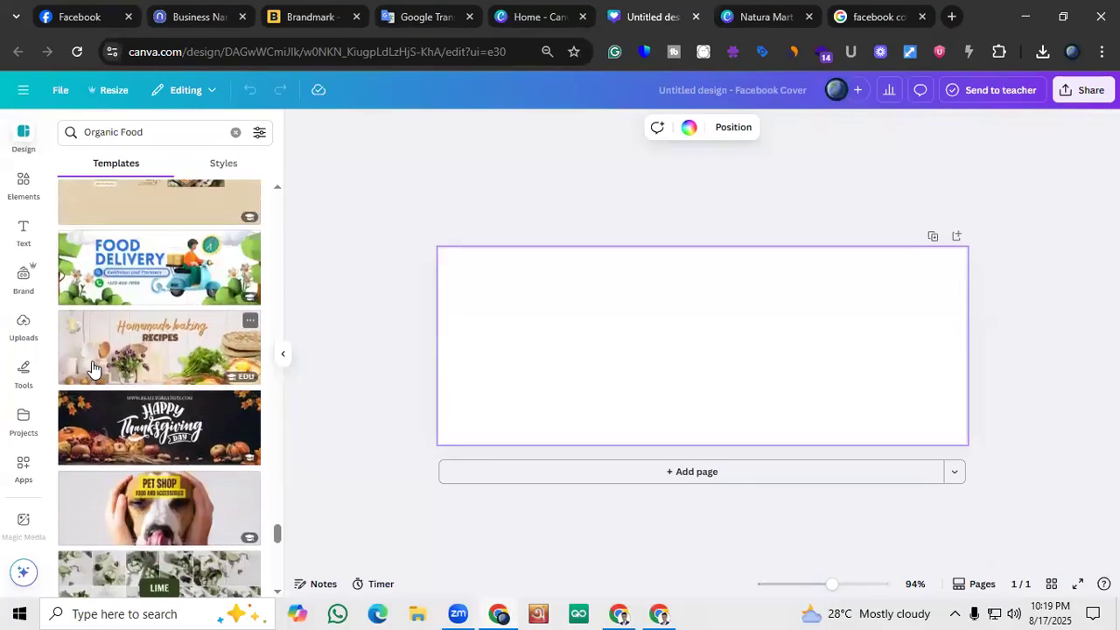
scroll(93, 367, down, 3)
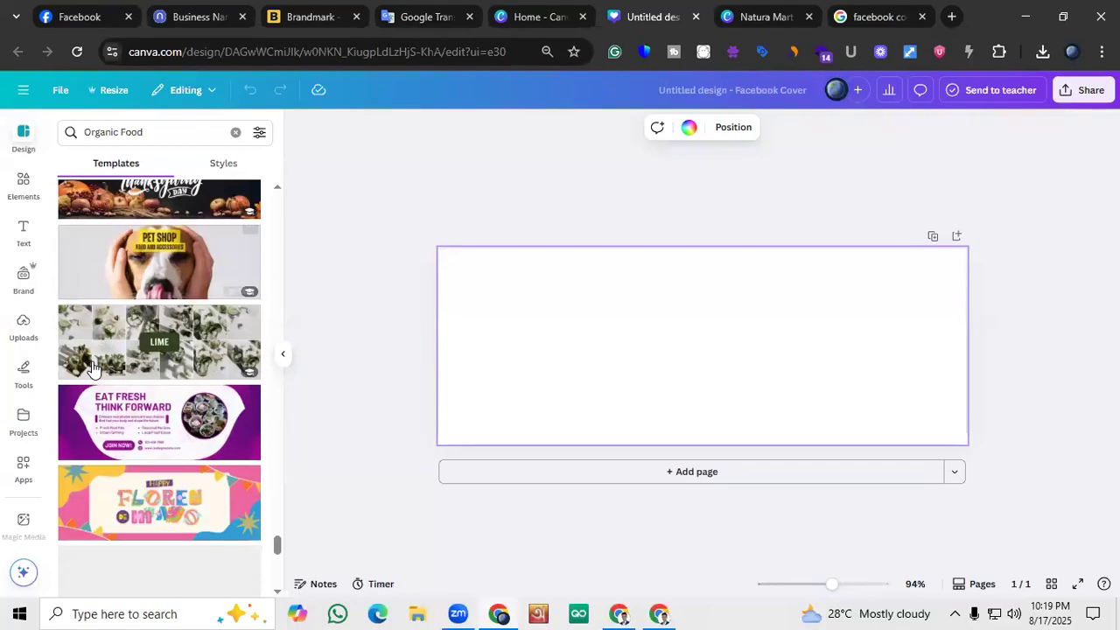
scroll(93, 367, down, 2)
scroll(94, 368, down, 5)
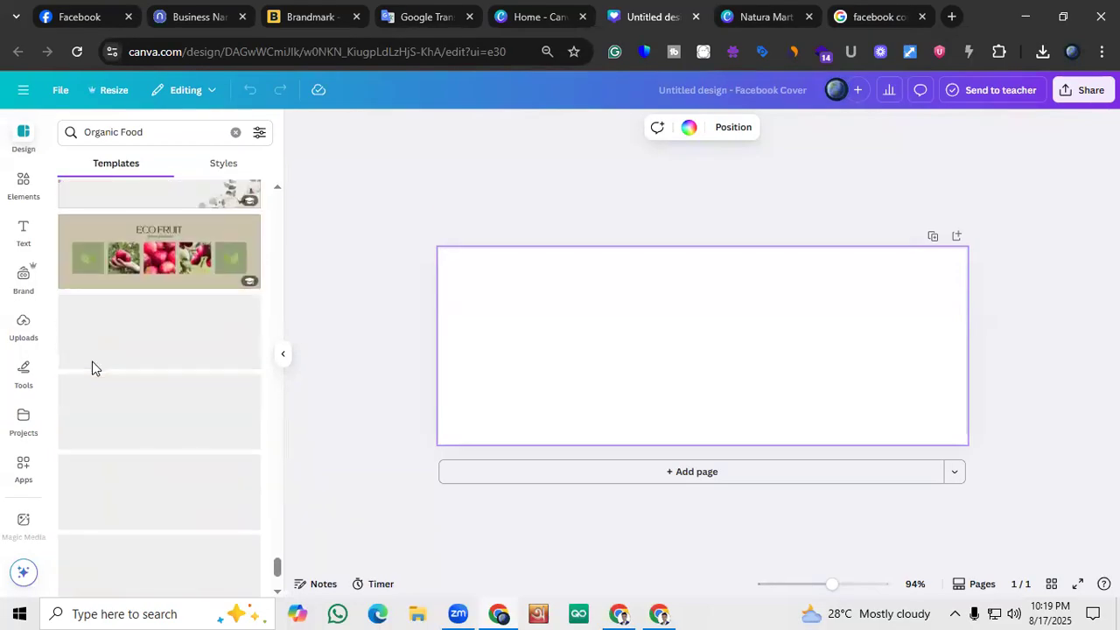
scroll(94, 368, down, 3)
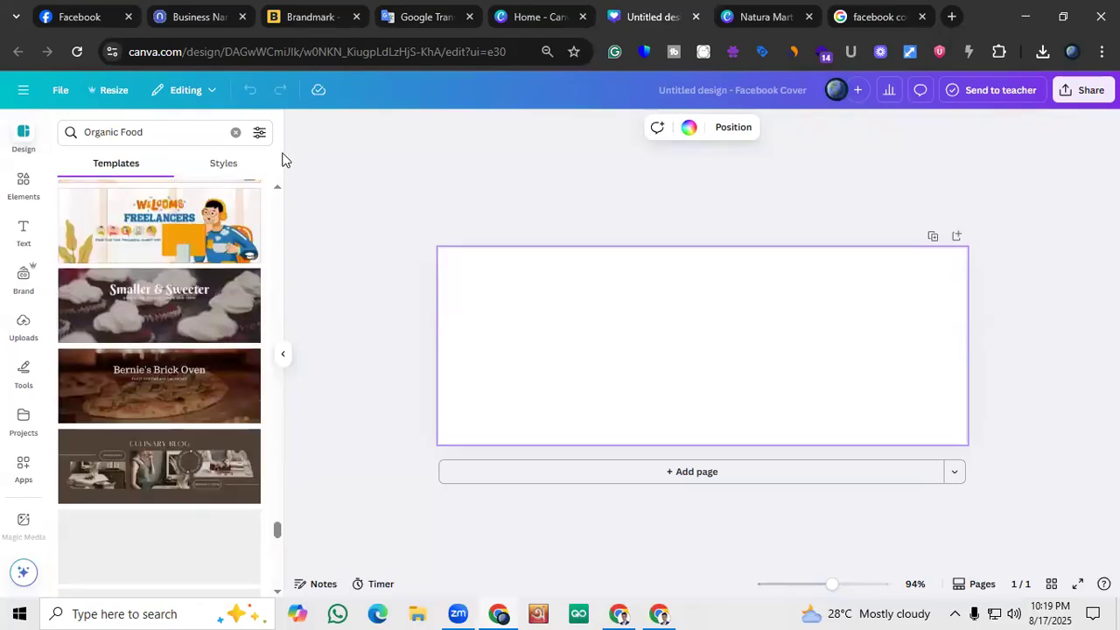
Apply the white and green "Todays Special Menu" salad bowl template from the Organic Food results to the blank cover
click(218, 165)
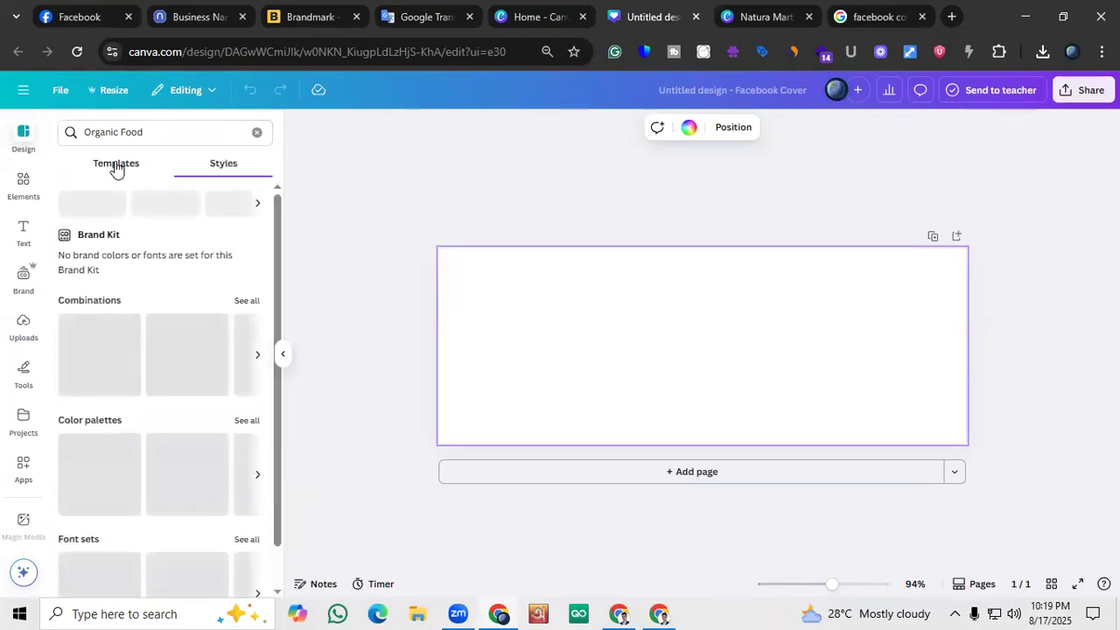
click(115, 166)
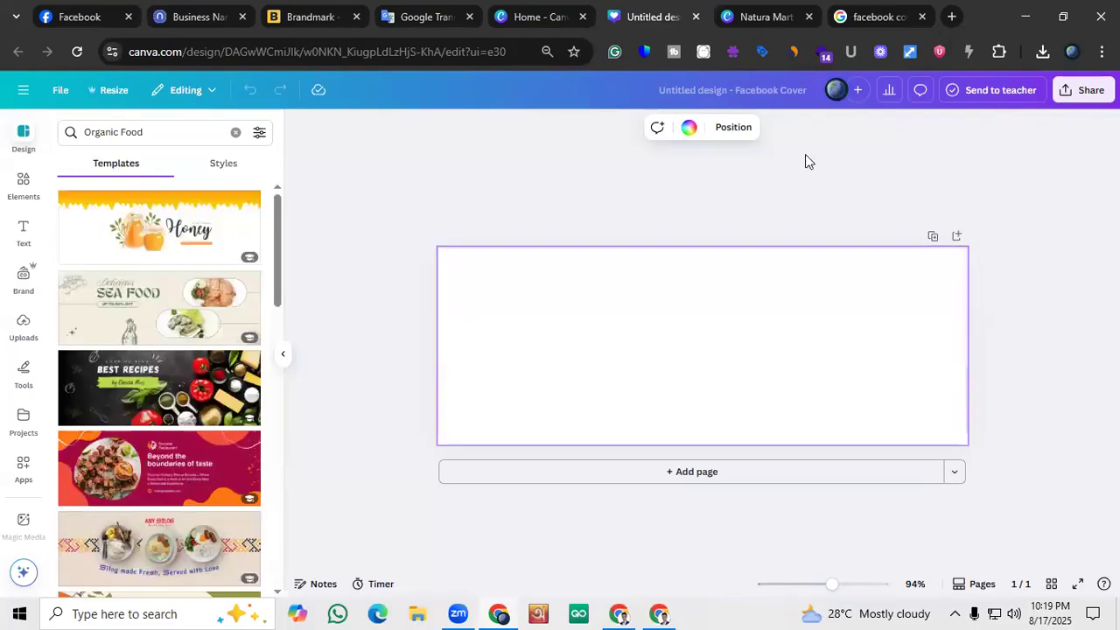
scroll(166, 307, down, 4)
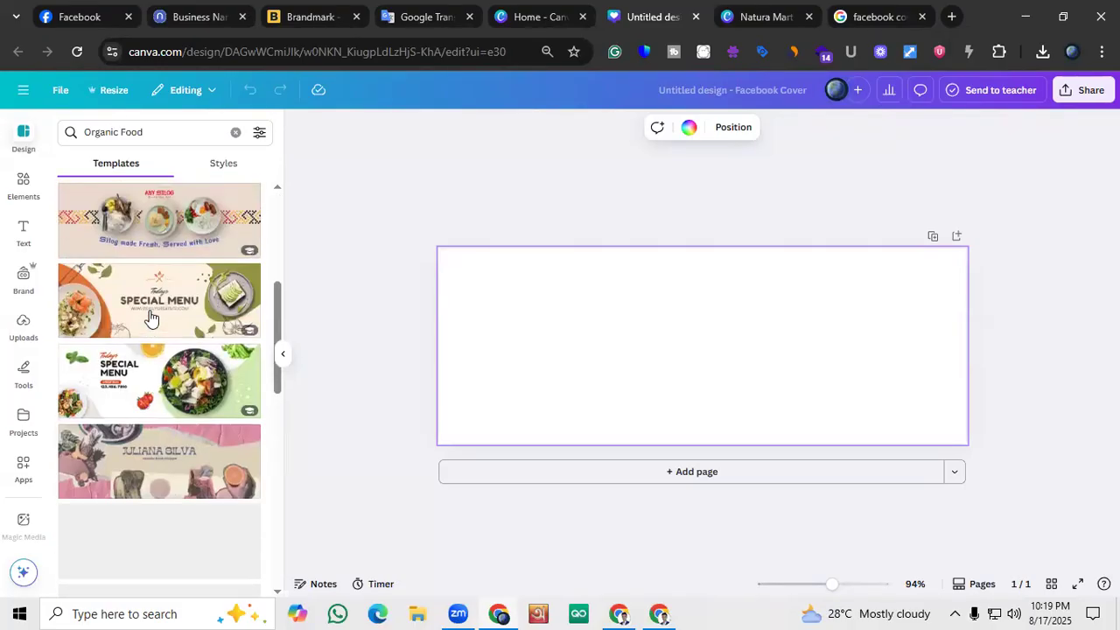
click(145, 394)
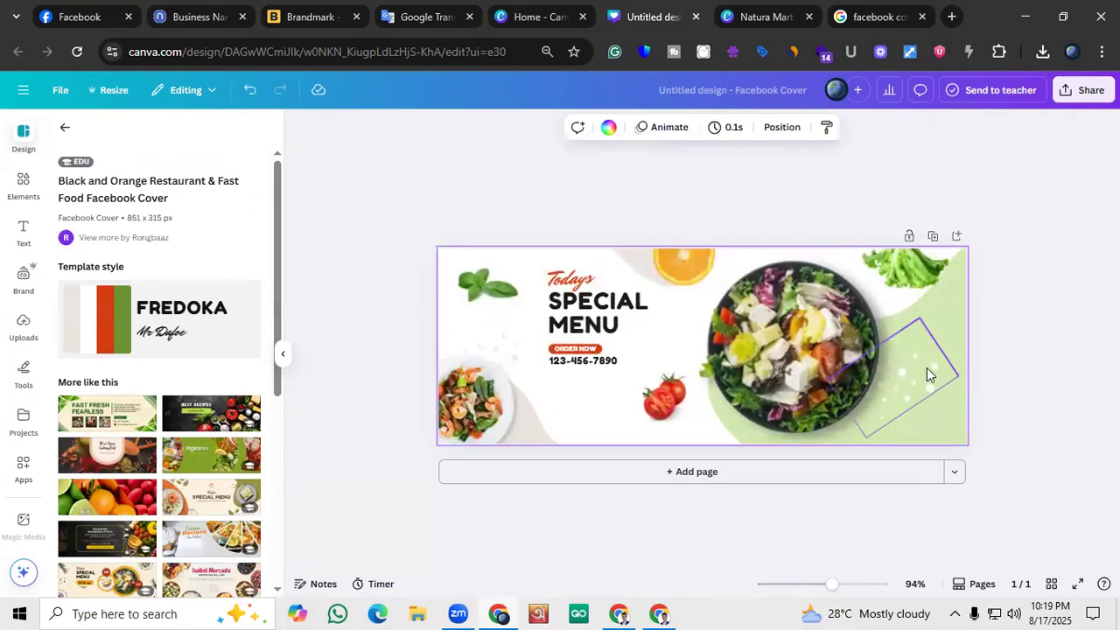
Look through the templates similar to the applied Special Menu design
scroll(114, 394, down, 1)
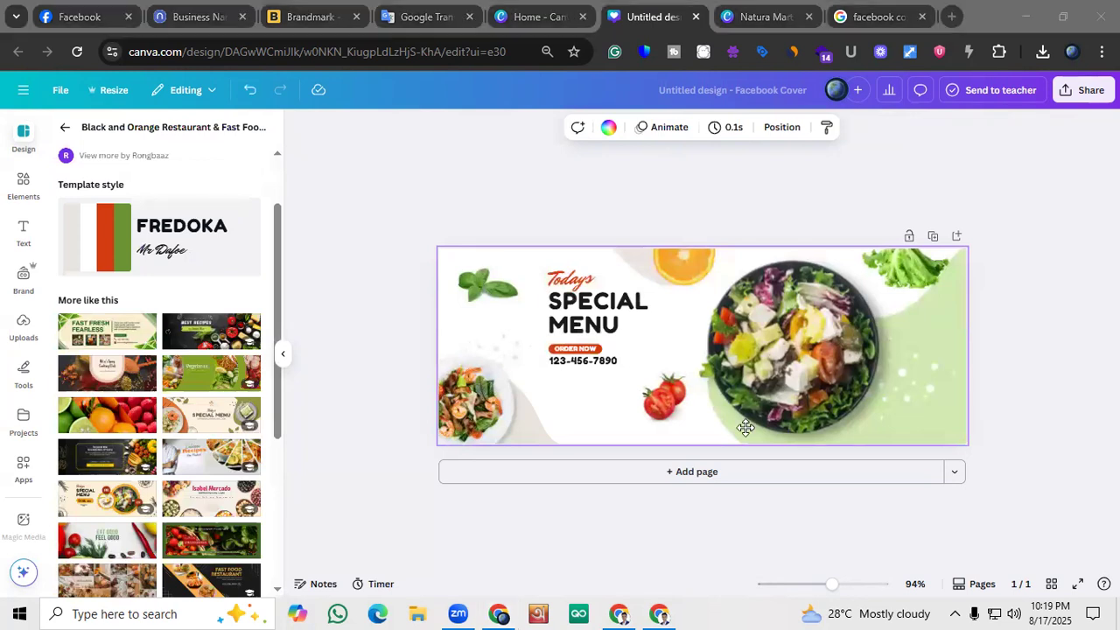
scroll(210, 367, down, 2)
scroll(228, 330, up, 3)
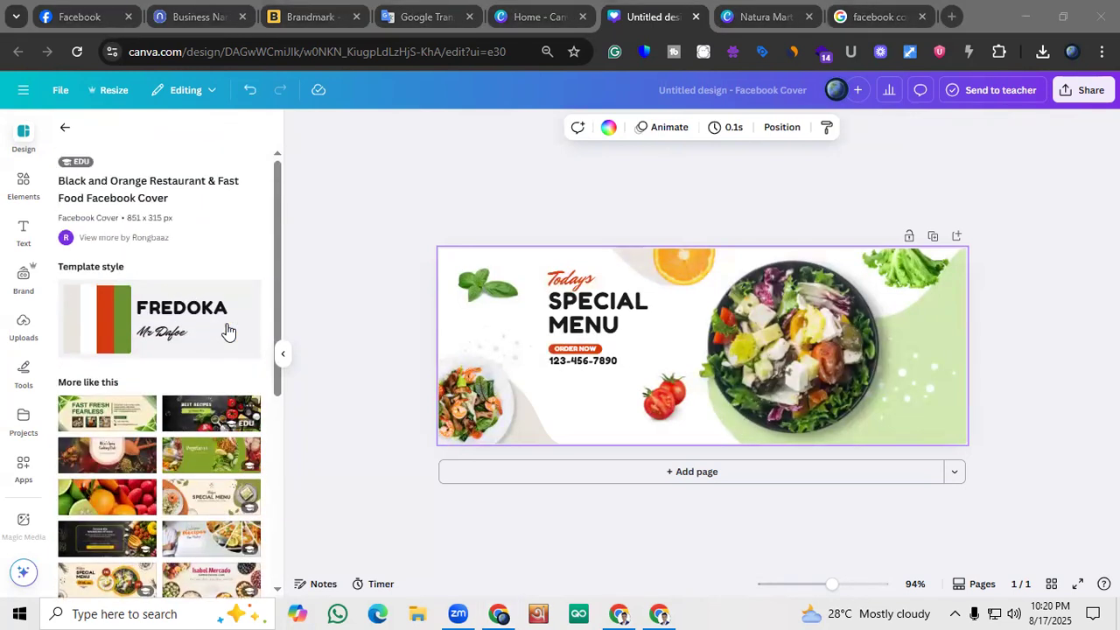
scroll(189, 350, down, 2)
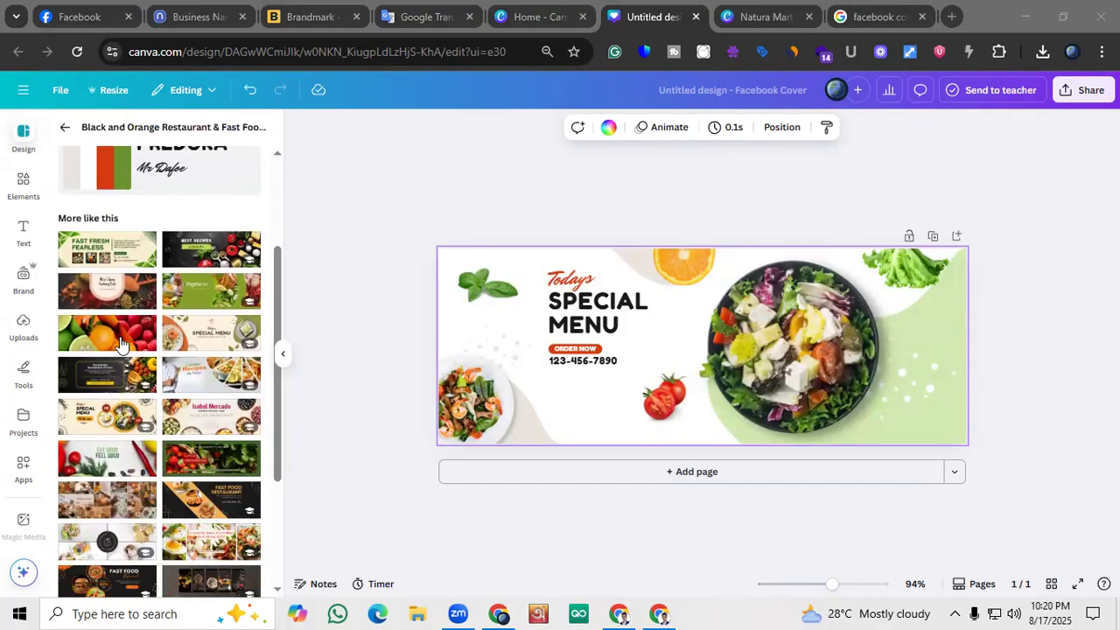
scroll(120, 344, down, 1)
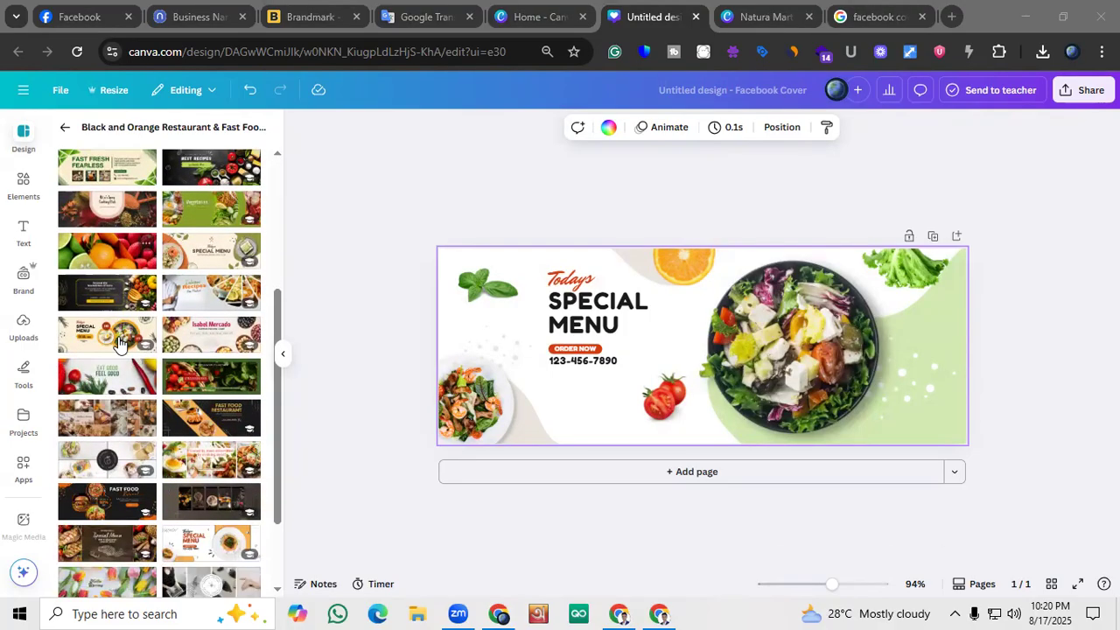
scroll(120, 344, down, 1)
Delete the phone number text below the ORDER NOW label on the cover
click(568, 362)
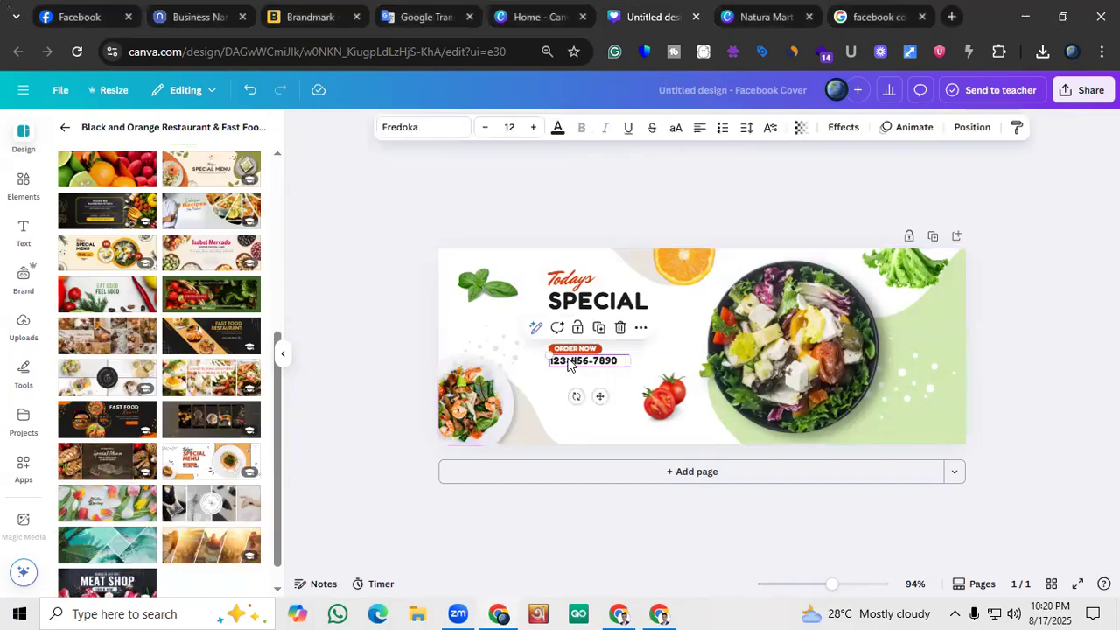
double_click(569, 362)
key(BackSpace)
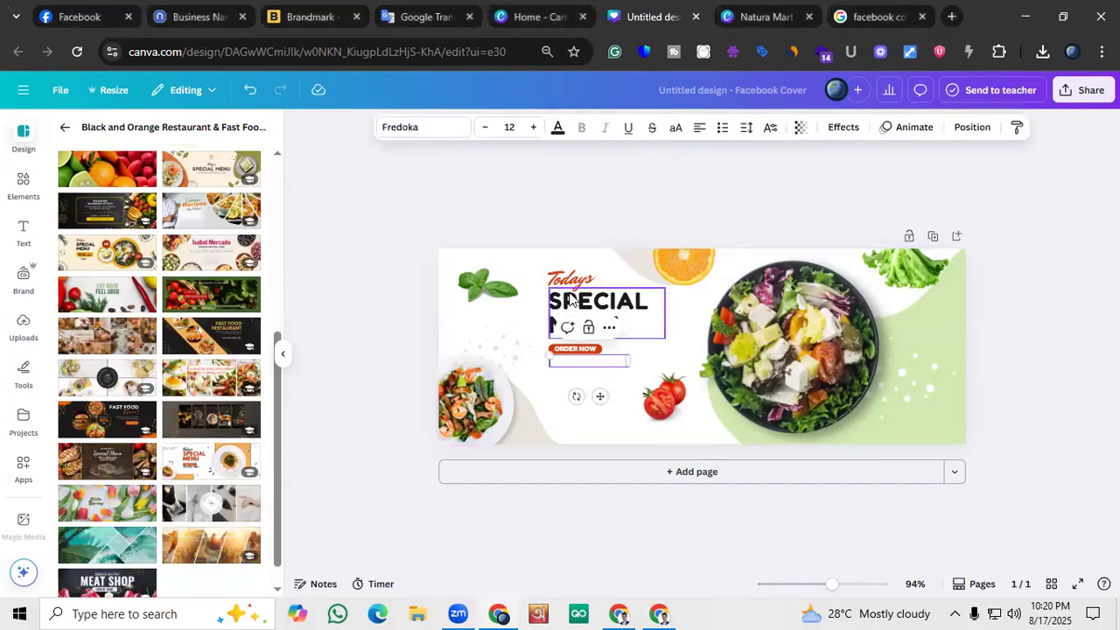
click(501, 347)
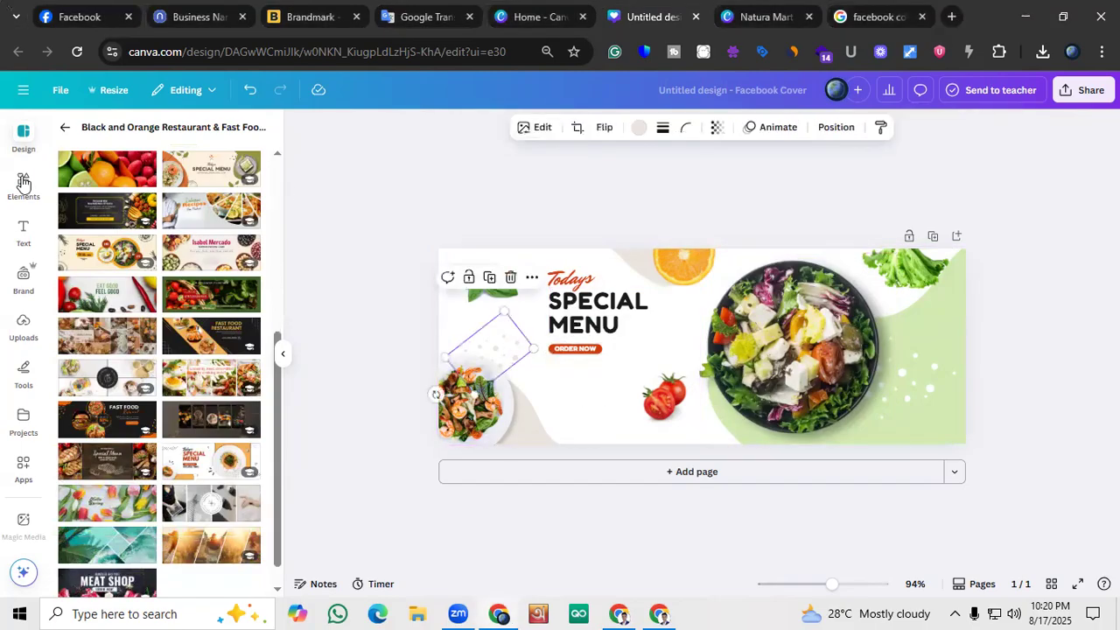
Search the elements library for "food" and look through the results
click(65, 127)
click(105, 131)
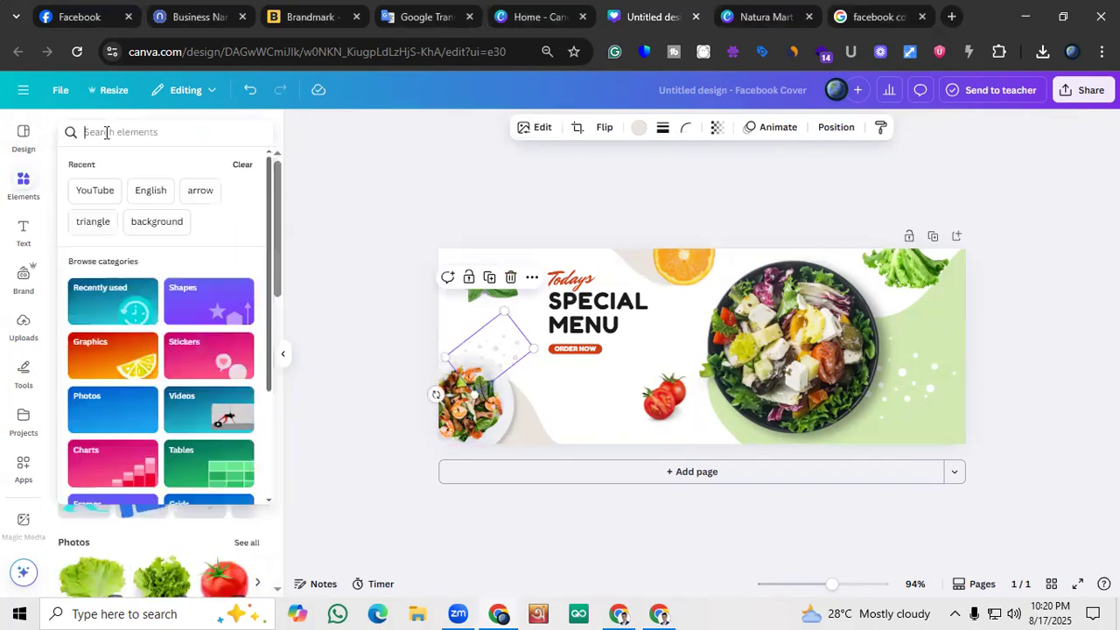
text(o)
key(BackSpace)
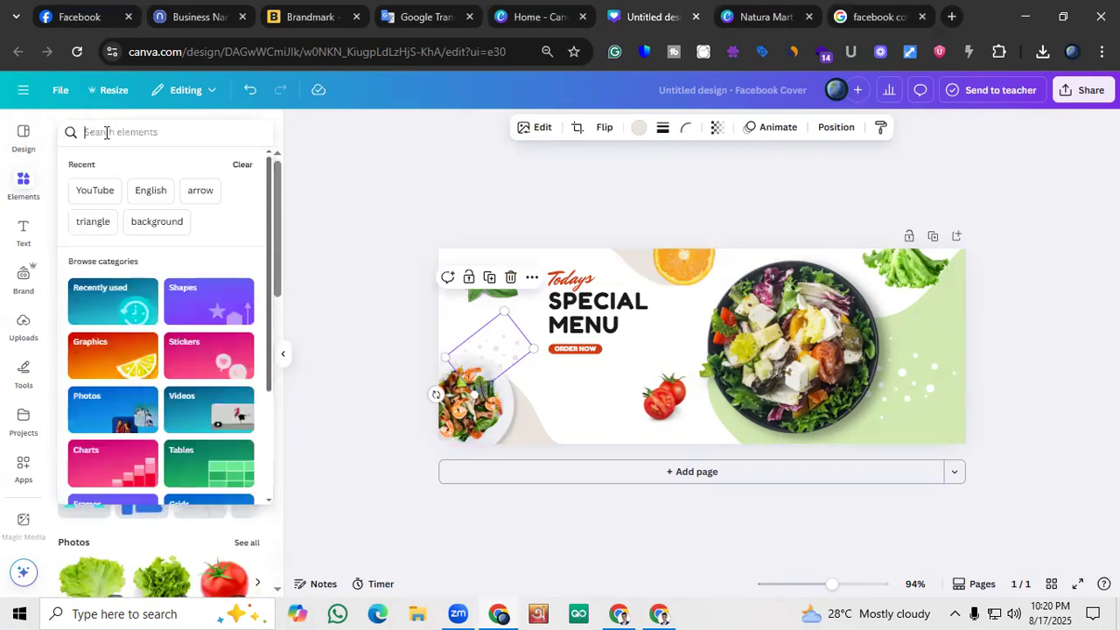
text(food)
key(Return)
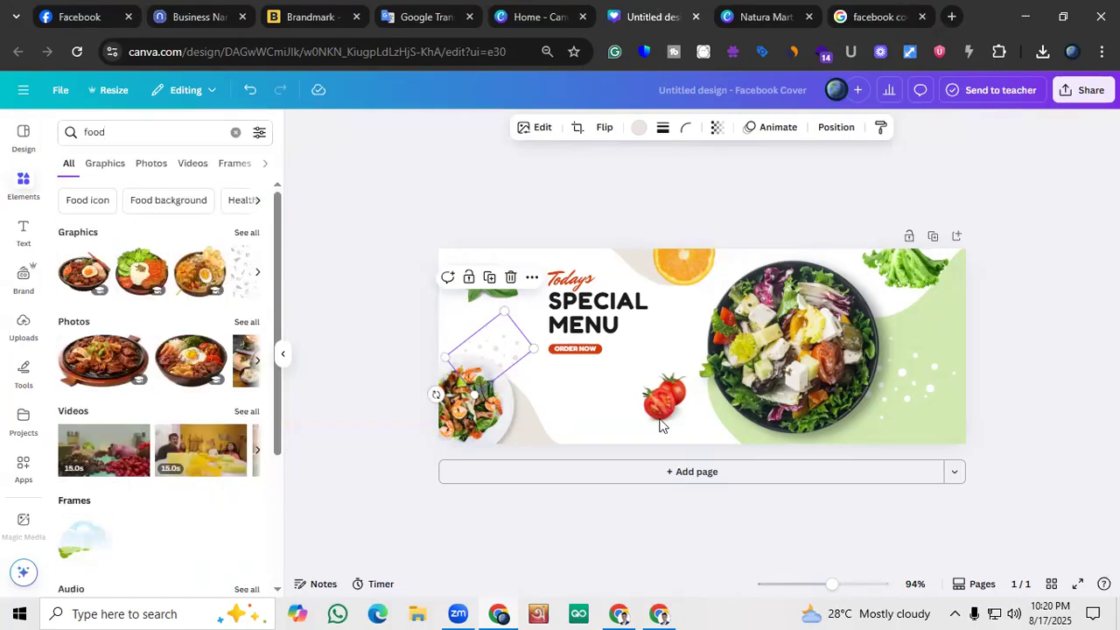
scroll(186, 446, down, 3)
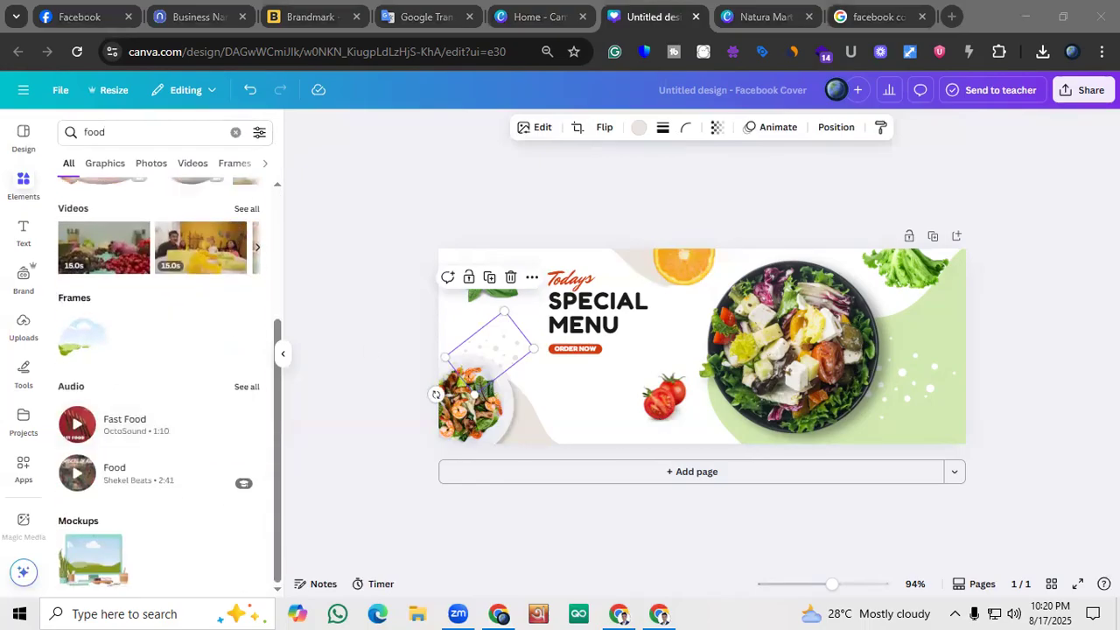
Search the elements library for "Honey" and show all the matching graphics
click(167, 129)
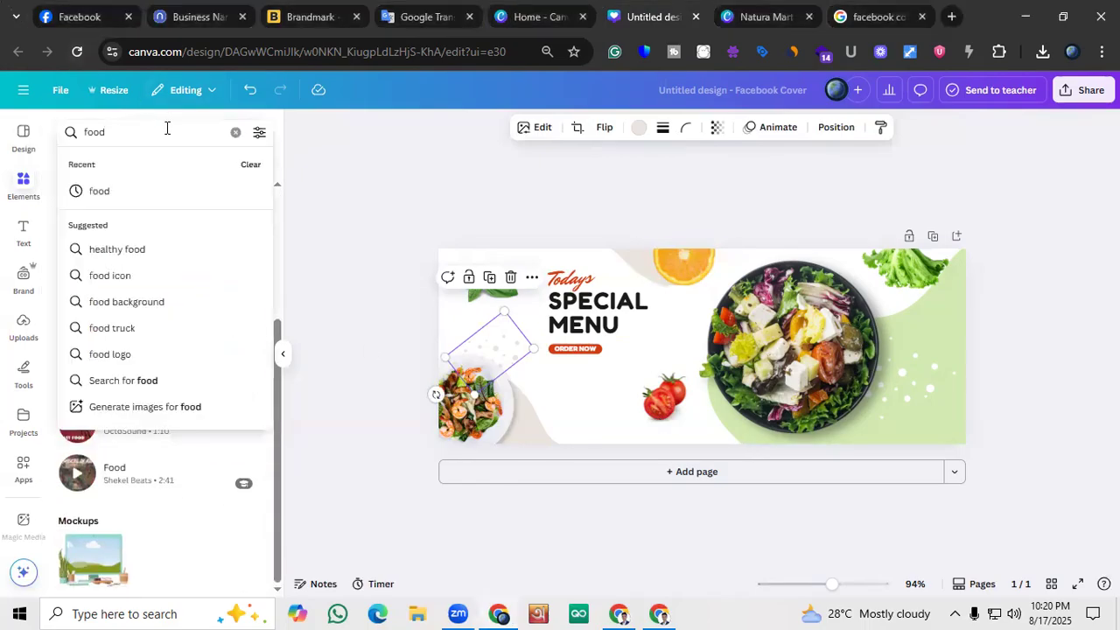
key(BackSpace)
key(BackSpace)
key(BackSpace)
text(Honey)
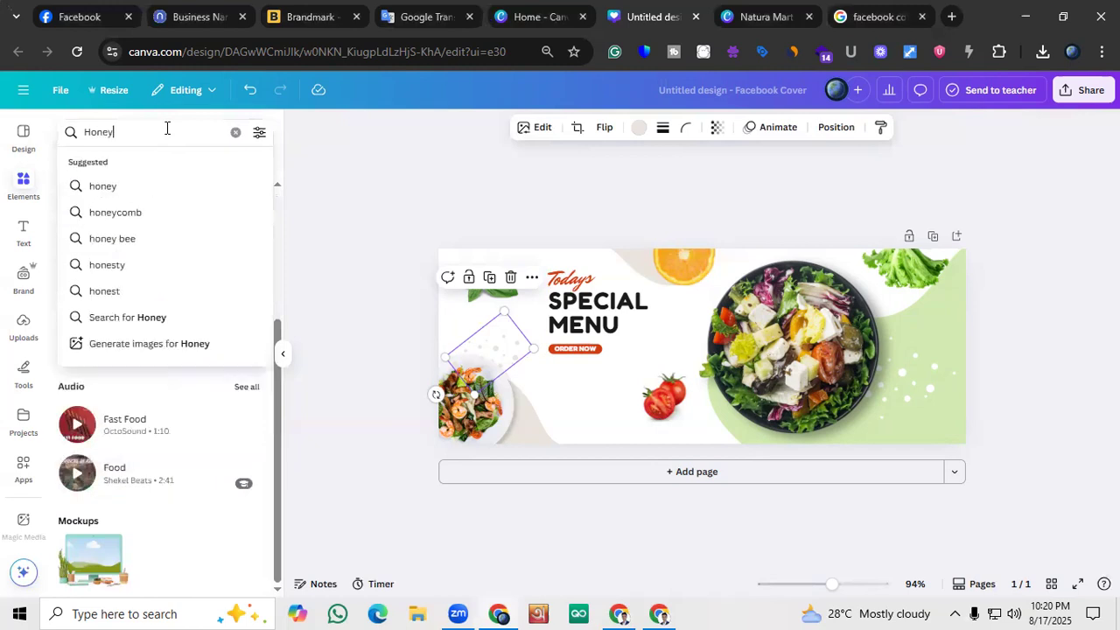
key(Return)
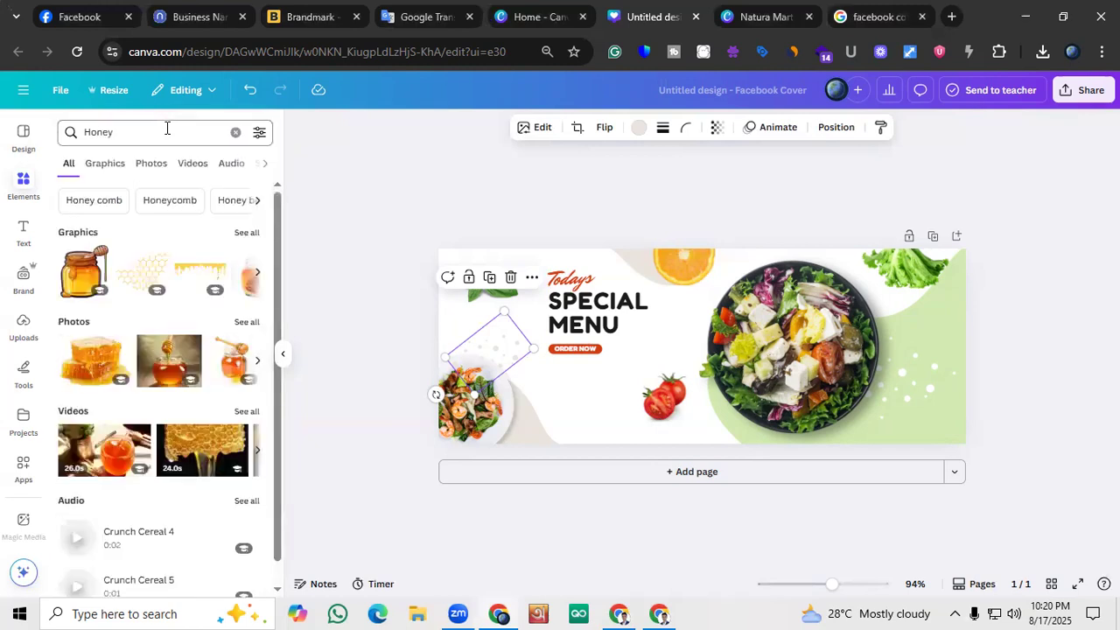
click(244, 232)
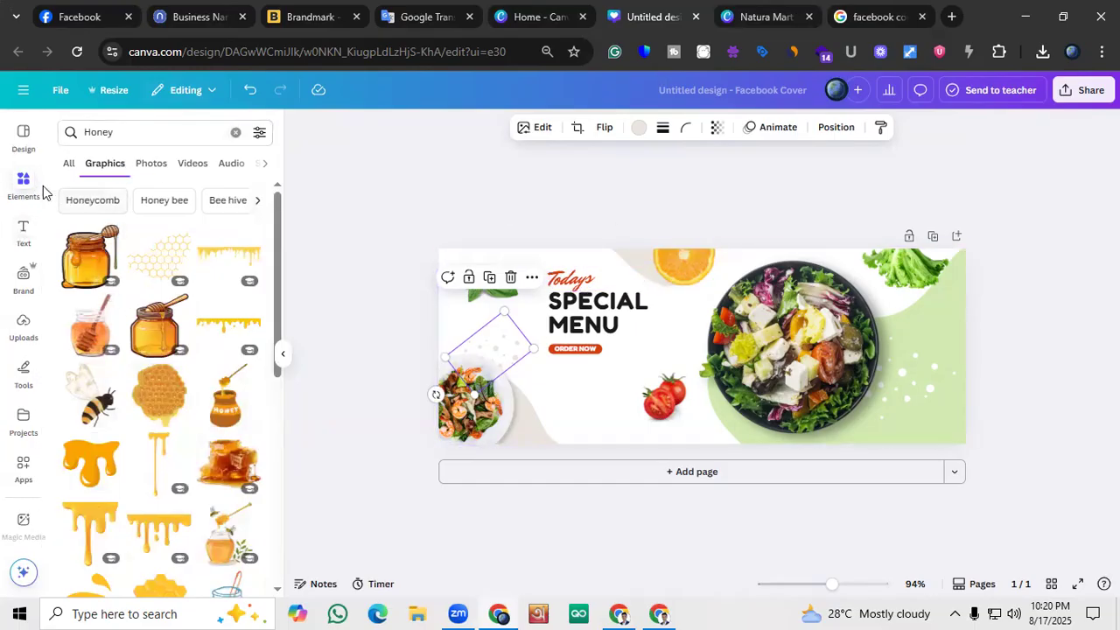
click(70, 164)
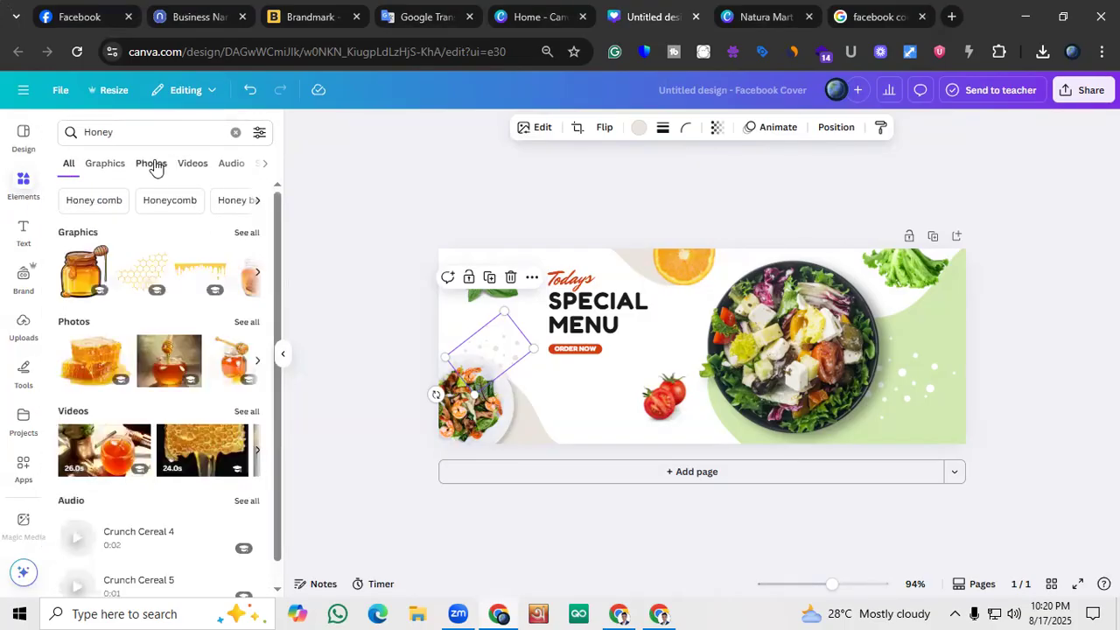
click(244, 234)
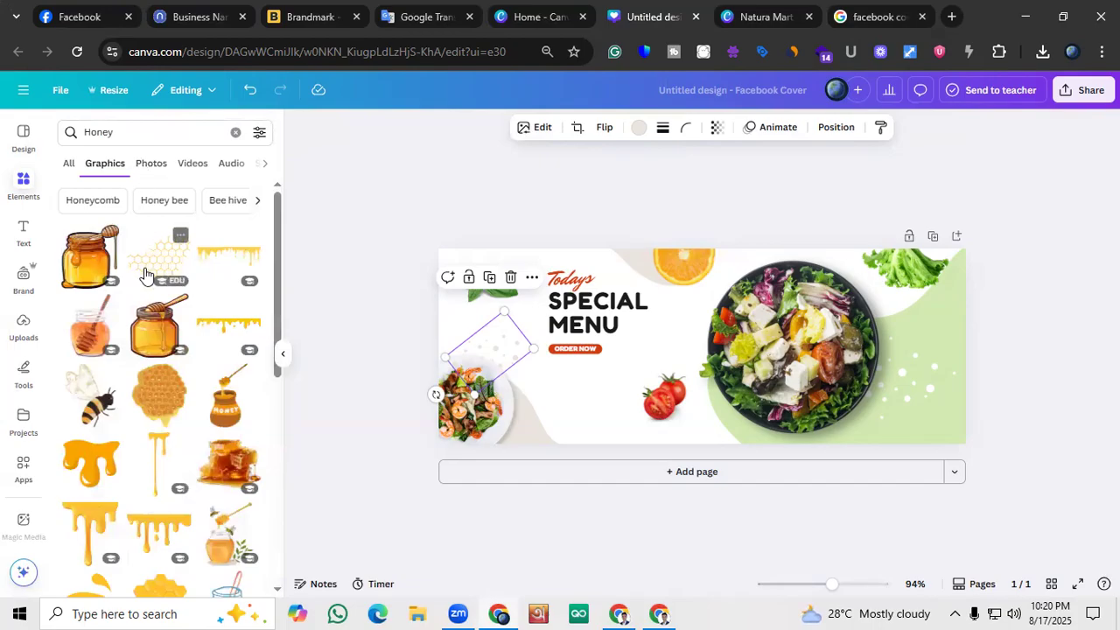
Add the cartoon honey jar with dipper, delete the large salad bowl, and place the jar slightly smaller on the green shape
scroll(149, 289, down, 2)
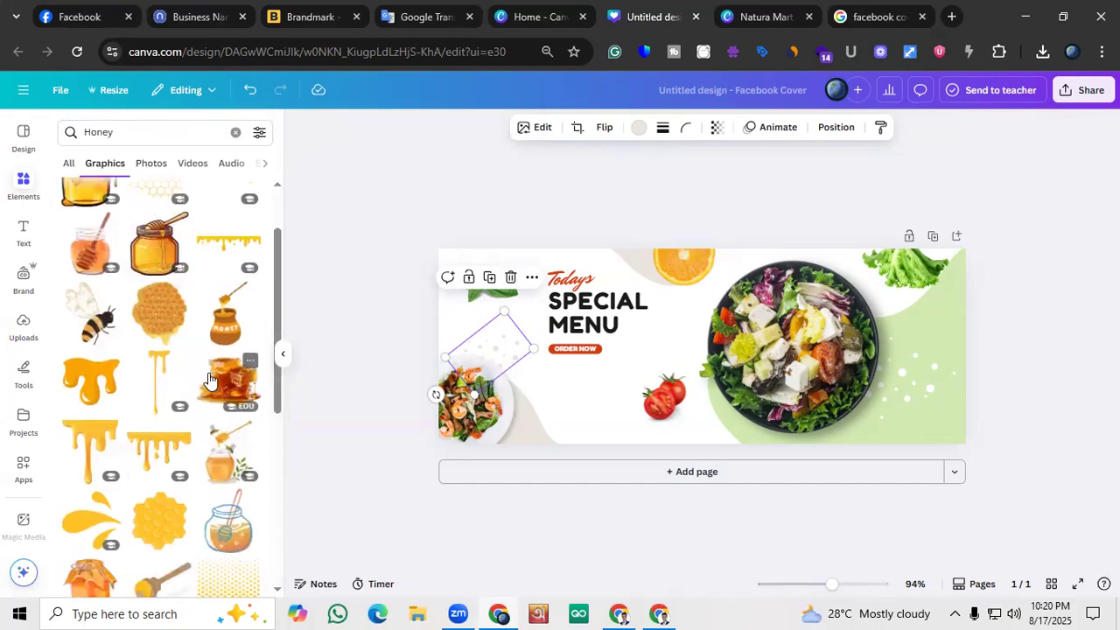
scroll(208, 379, down, 2)
scroll(140, 350, up, 5)
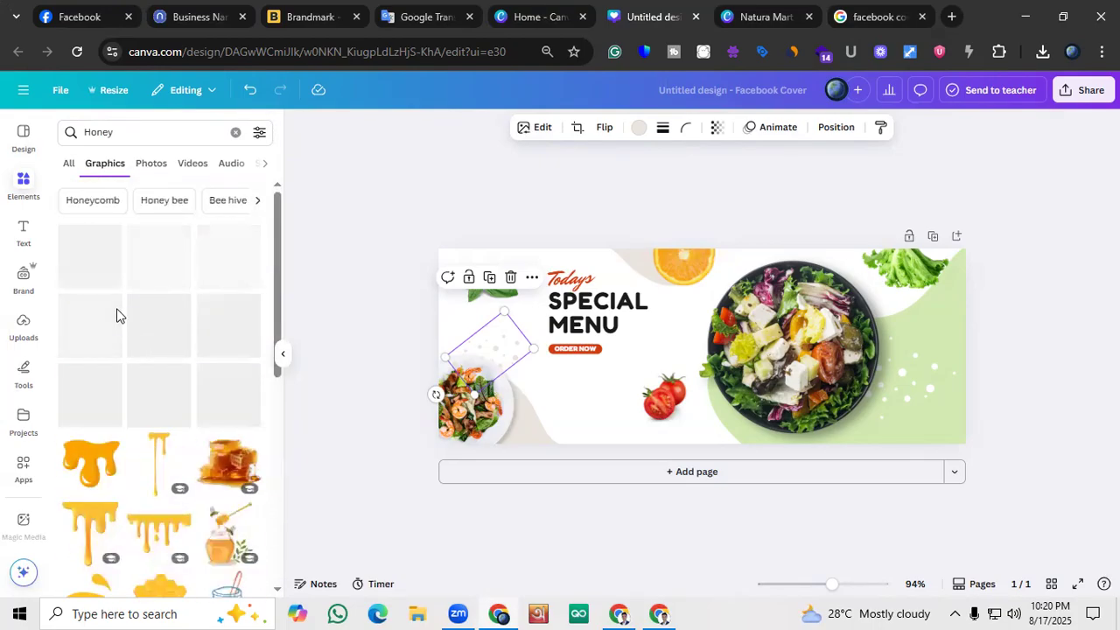
click(86, 258)
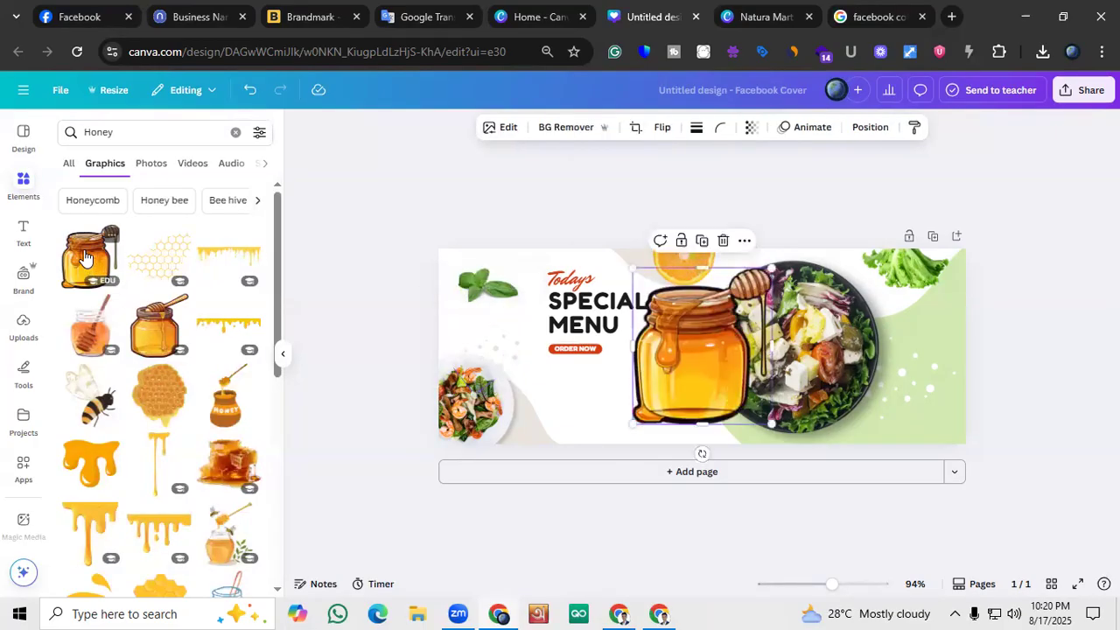
mouse_move(774, 427)
mouse_down()
mouse_move(739, 393)
mouse_move(792, 394)
mouse_move(770, 418)
mouse_move(768, 404)
mouse_move(761, 413)
mouse_up()
click(808, 395)
click(811, 231)
click(696, 368)
Try the watercolour honey jar graphic on the green shape beside the cartoon jar, and remove it
click(76, 421)
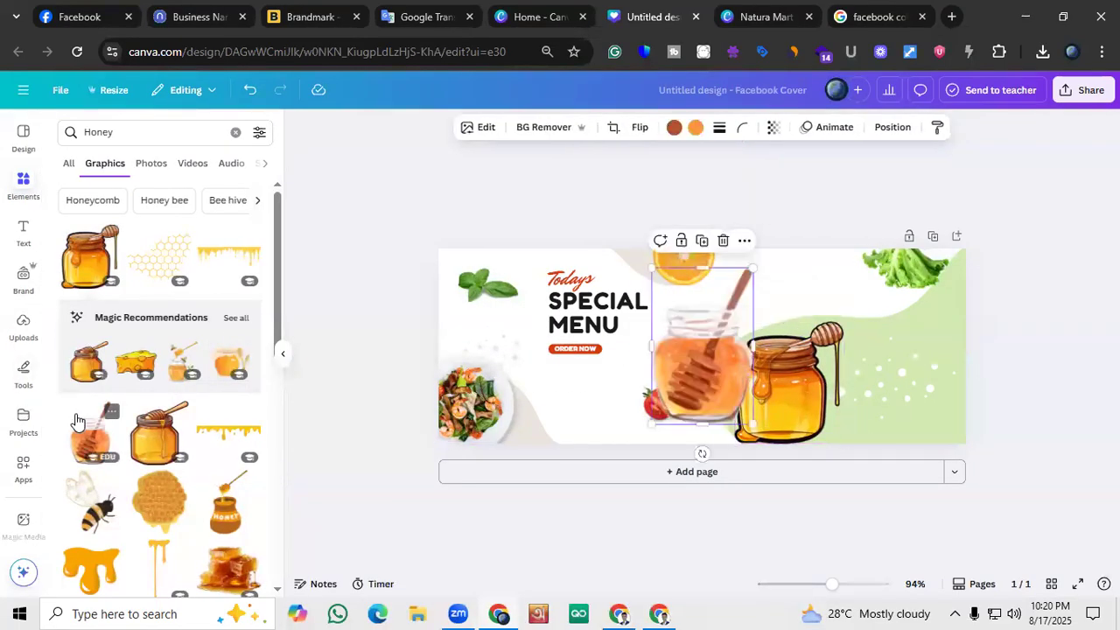
drag(692, 358, 911, 375)
key(Delete)
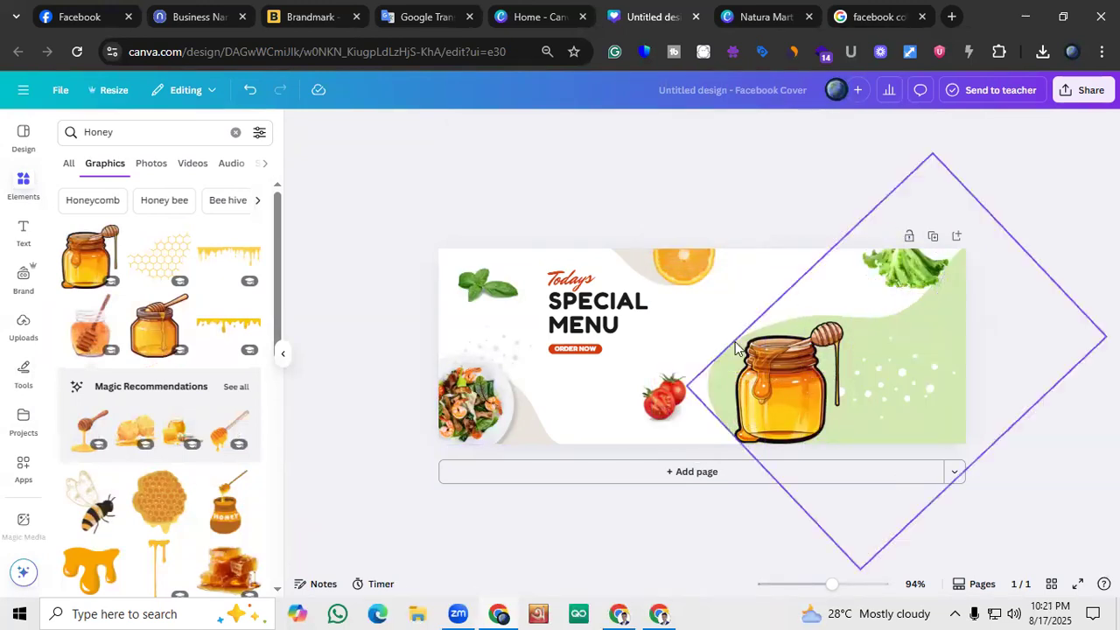
Try several greens on the light green background shape and recolour it with the medium green from the lettuce photo colours
click(931, 331)
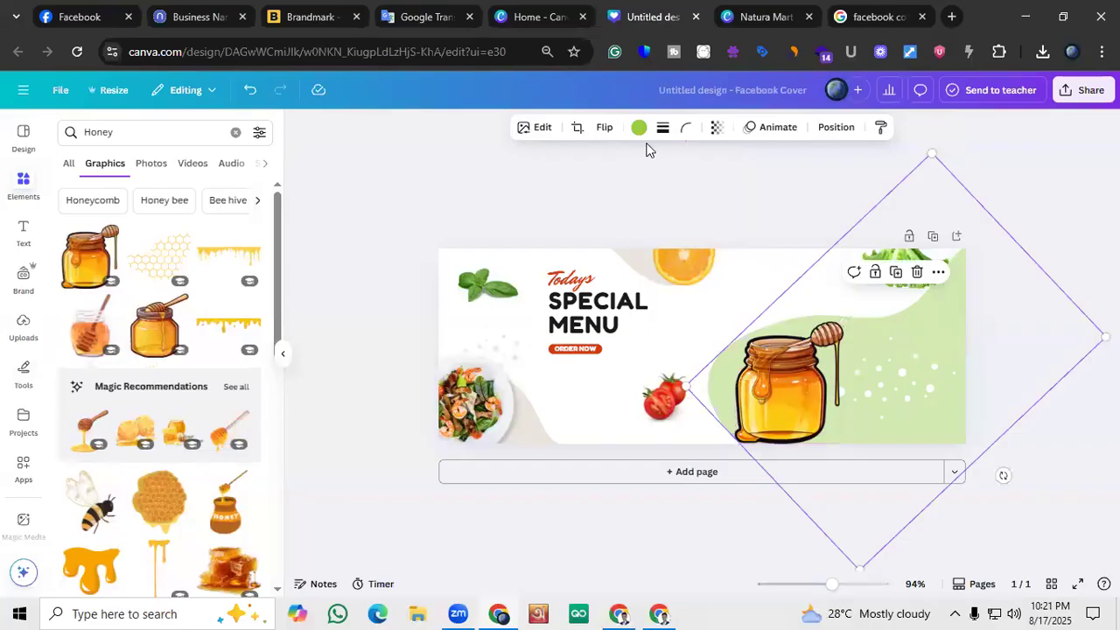
click(638, 128)
click(160, 376)
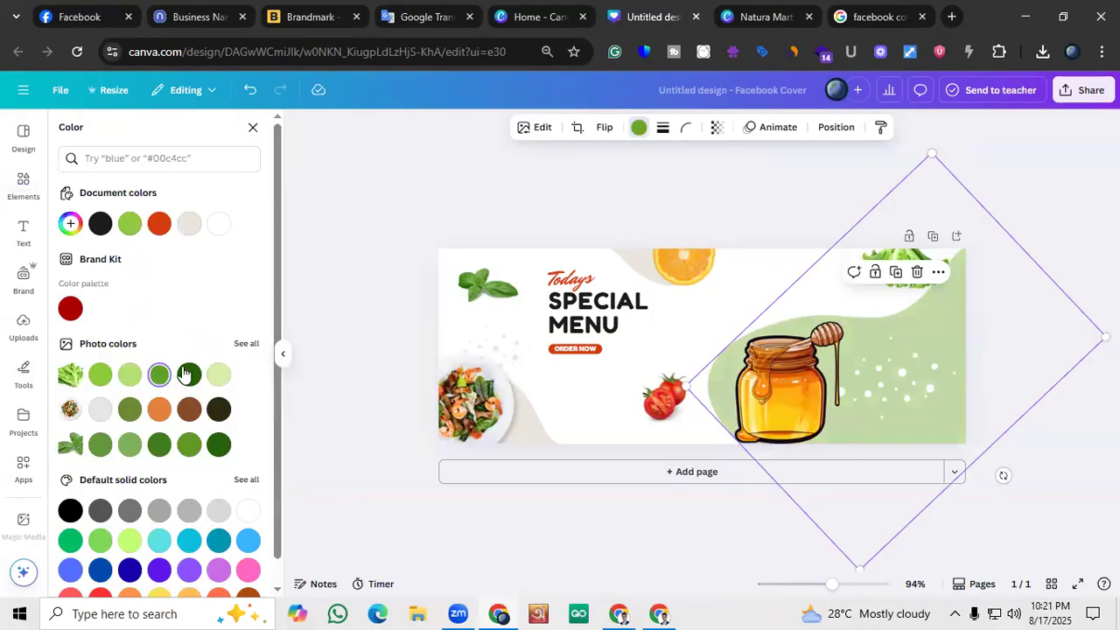
click(188, 374)
click(99, 376)
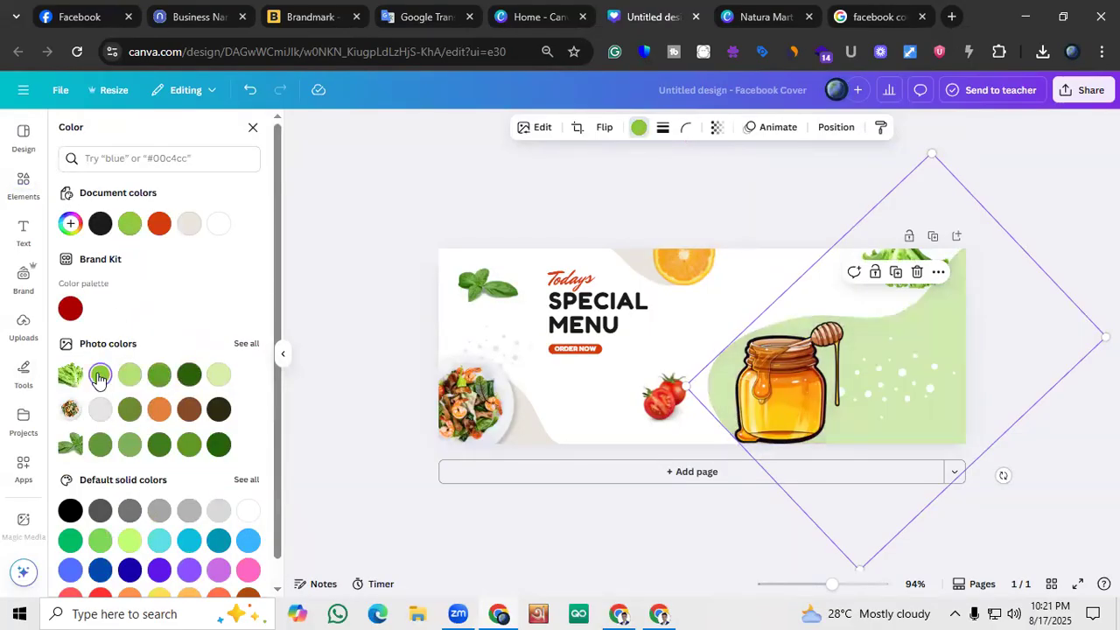
click(130, 376)
click(105, 377)
click(161, 443)
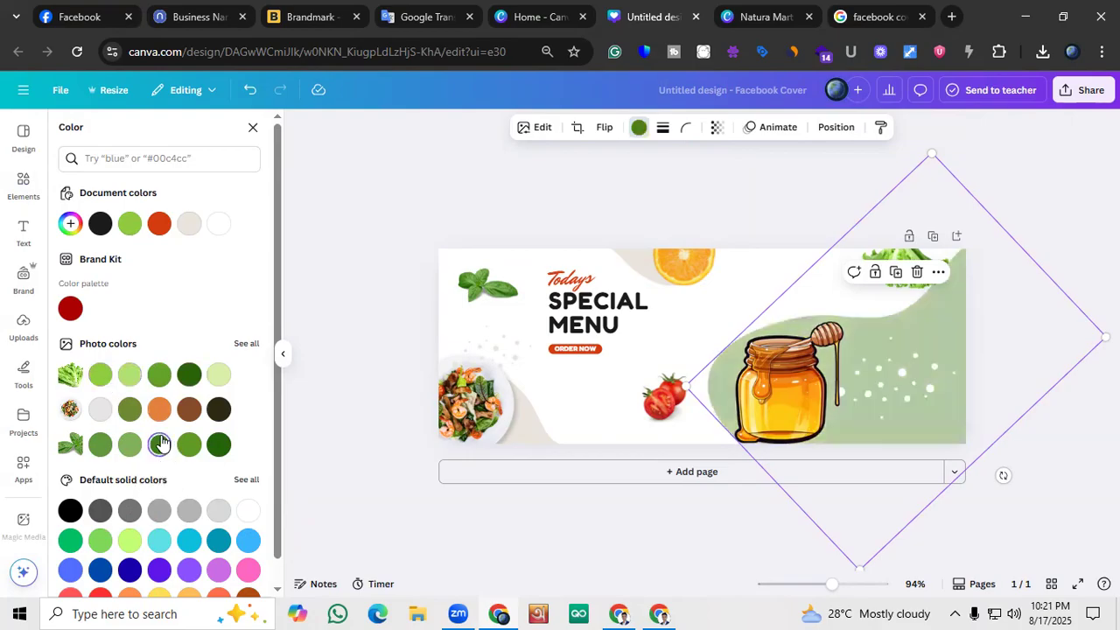
click(188, 445)
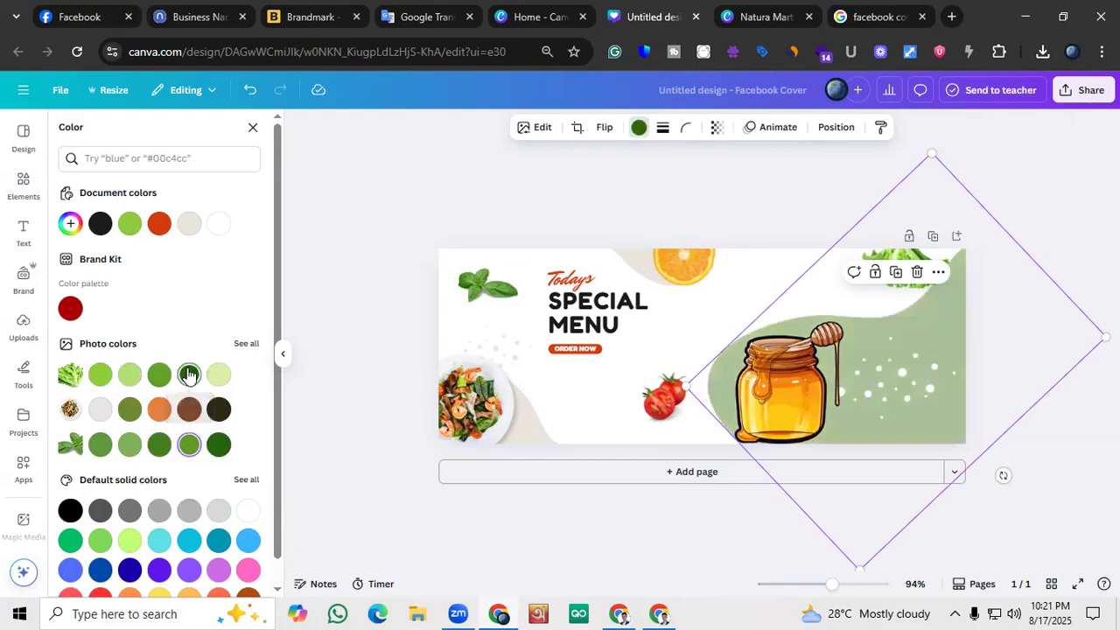
click(129, 376)
click(99, 374)
click(101, 445)
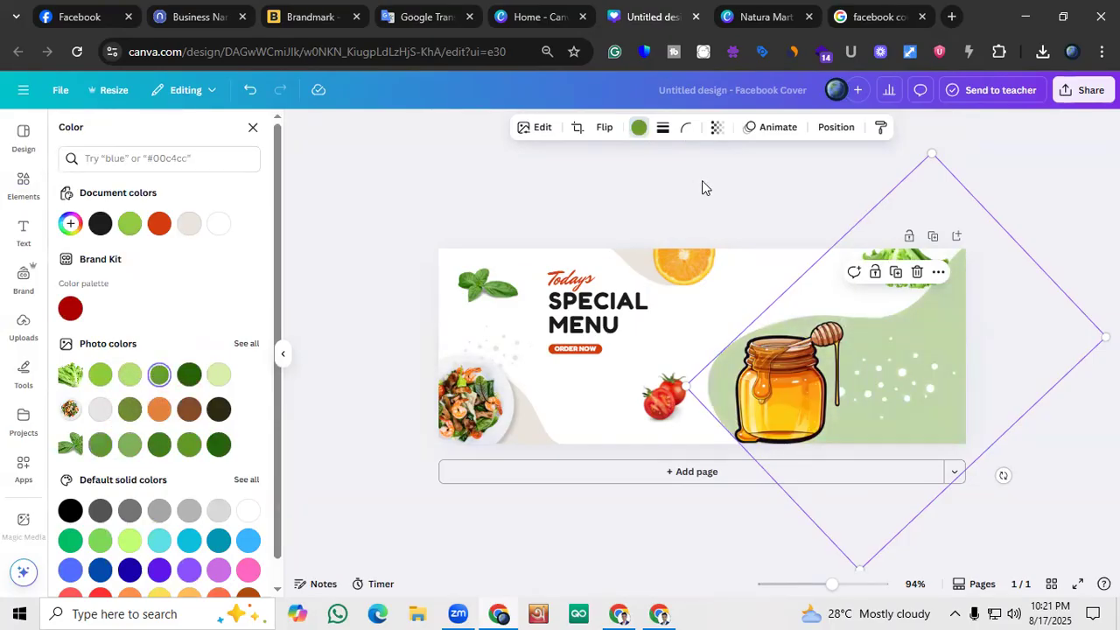
key(Escape)
Search the elements library for "Ghee" and show all the matching graphics
click(24, 186)
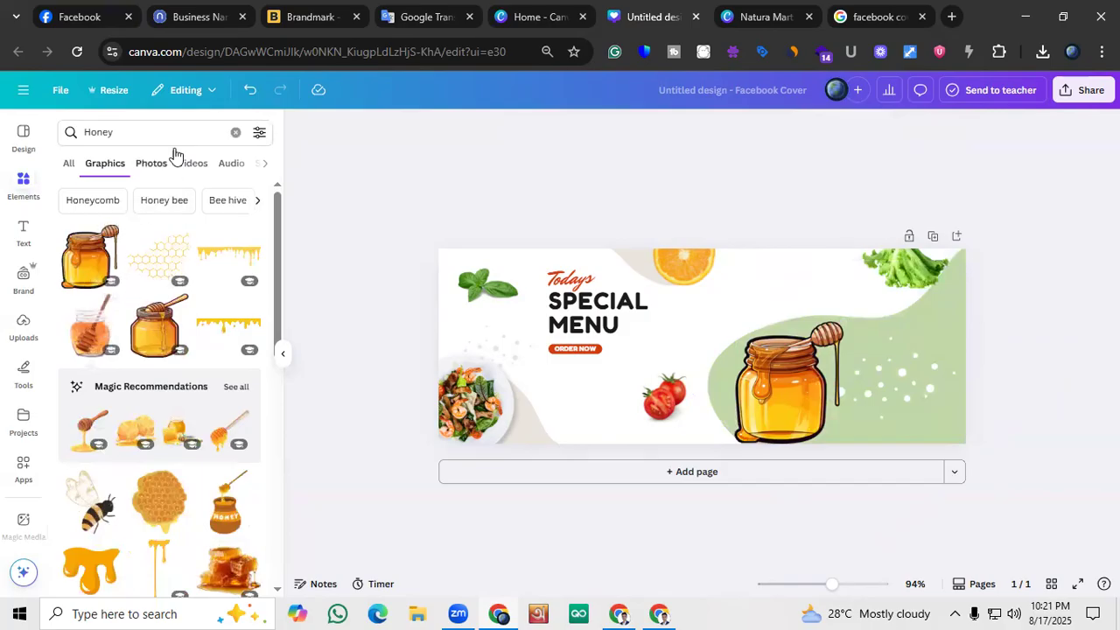
click(235, 133)
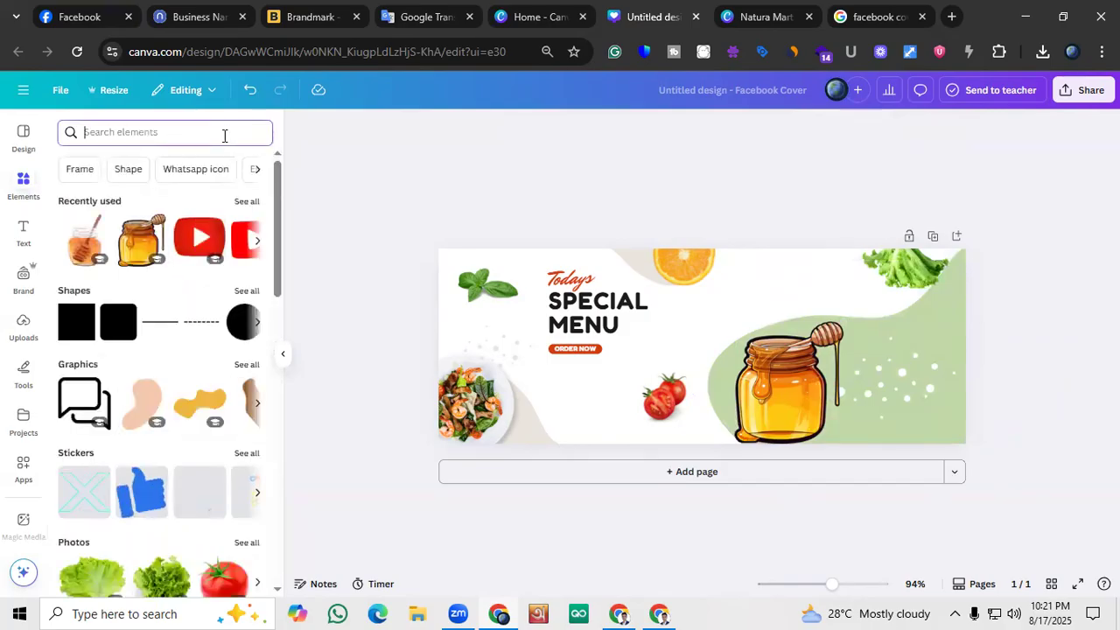
text(Ghee)
key(Return)
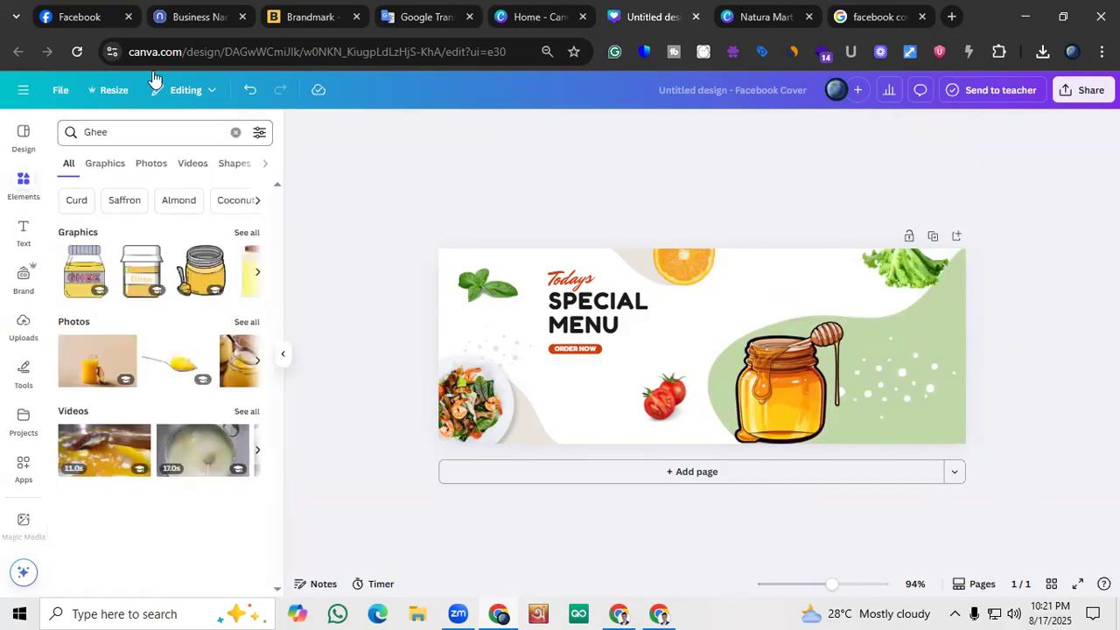
click(247, 233)
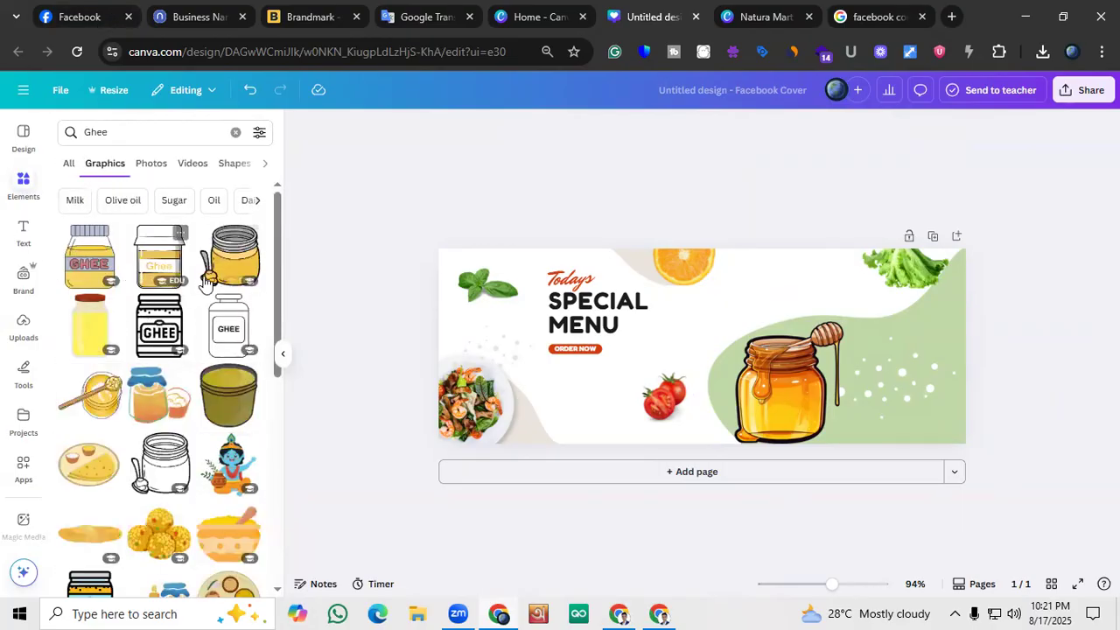
Look through the Ghee graphics for a product image that suits the cover
scroll(119, 325, down, 1)
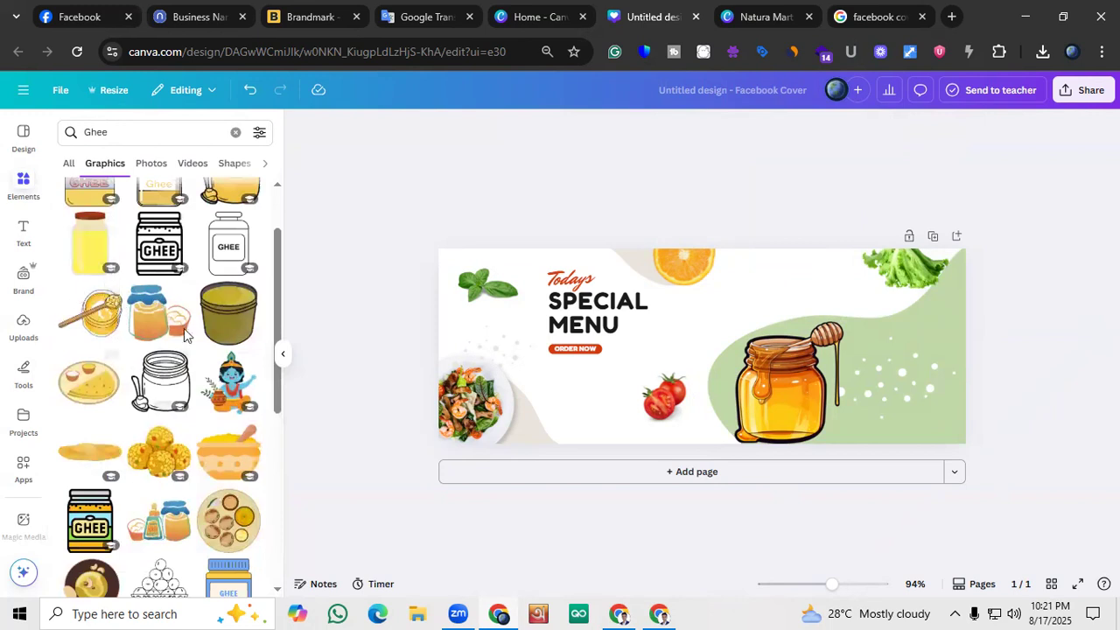
scroll(149, 331, down, 1)
scroll(149, 331, down, 3)
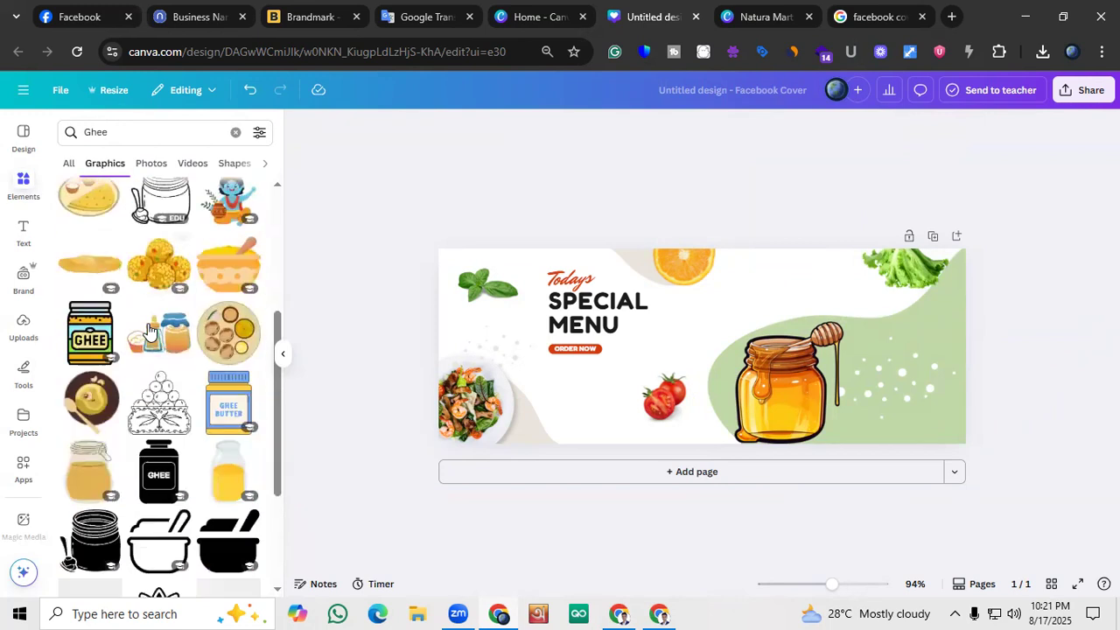
scroll(121, 329, up, 5)
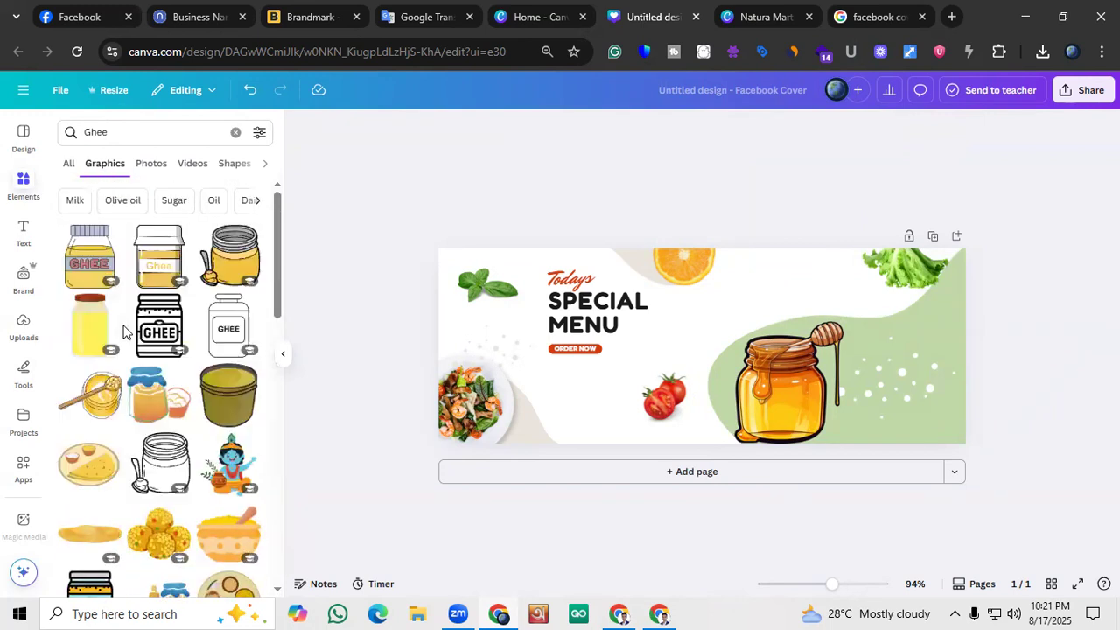
scroll(120, 323, down, 5)
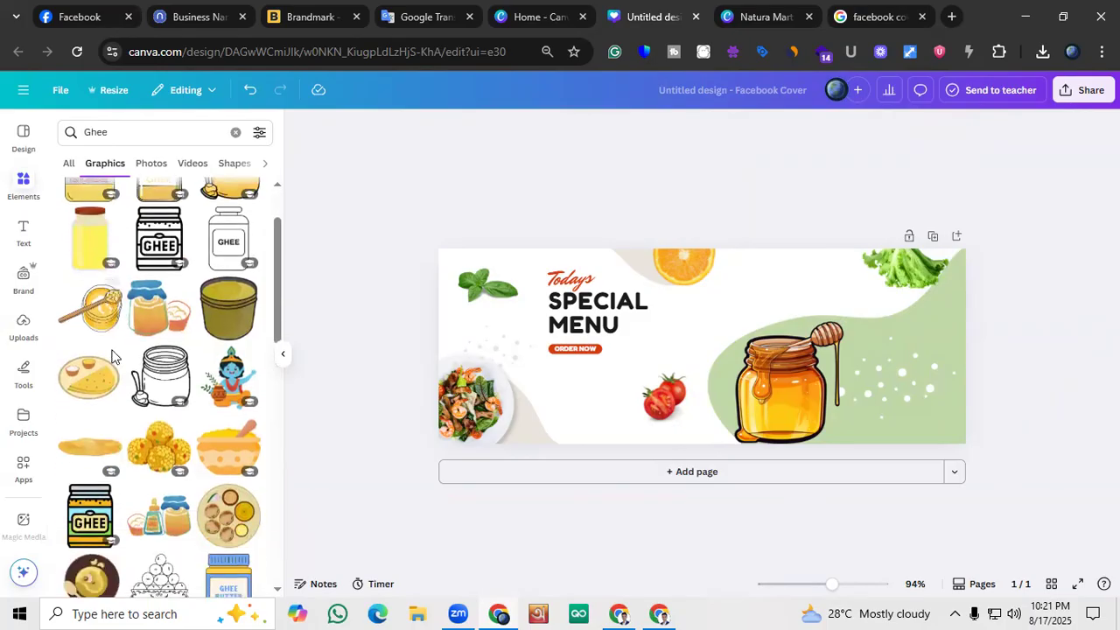
scroll(119, 350, down, 5)
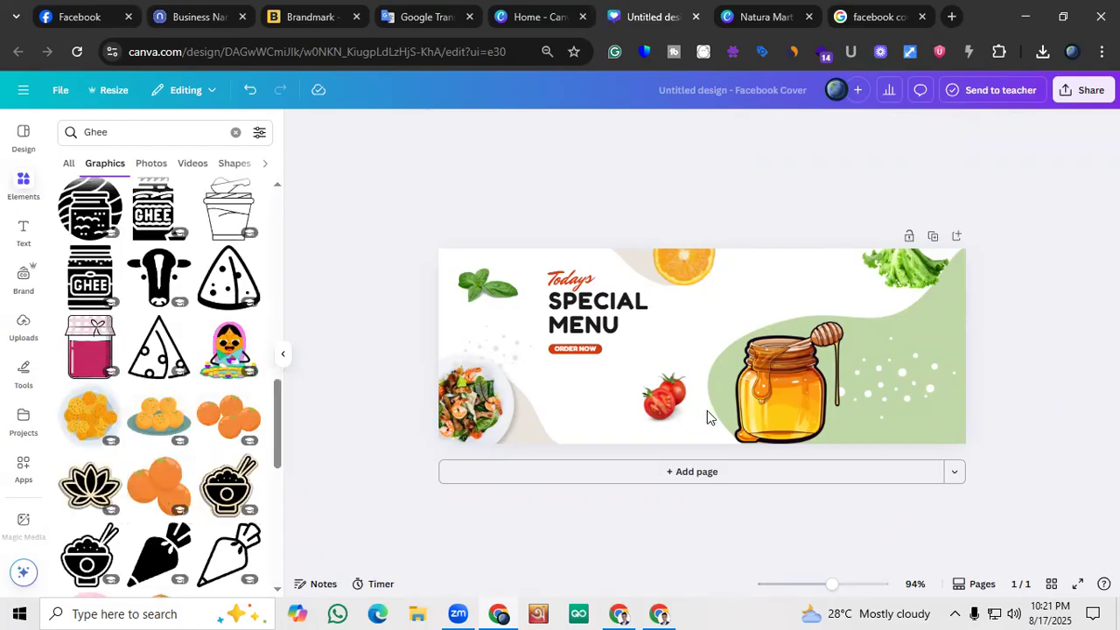
scroll(184, 350, down, 3)
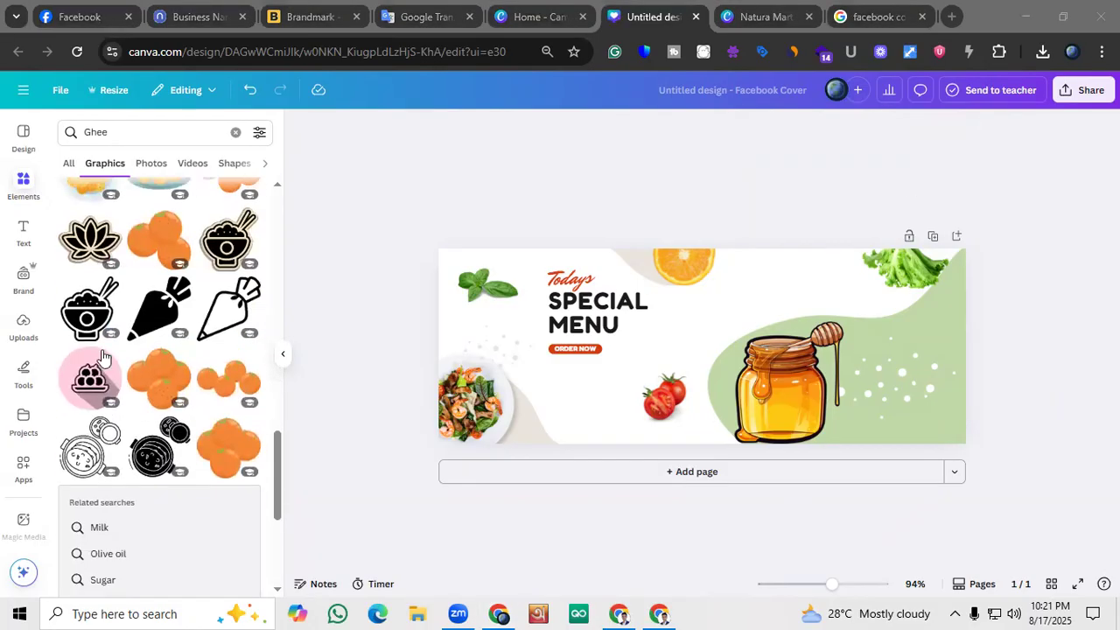
scroll(131, 350, down, 6)
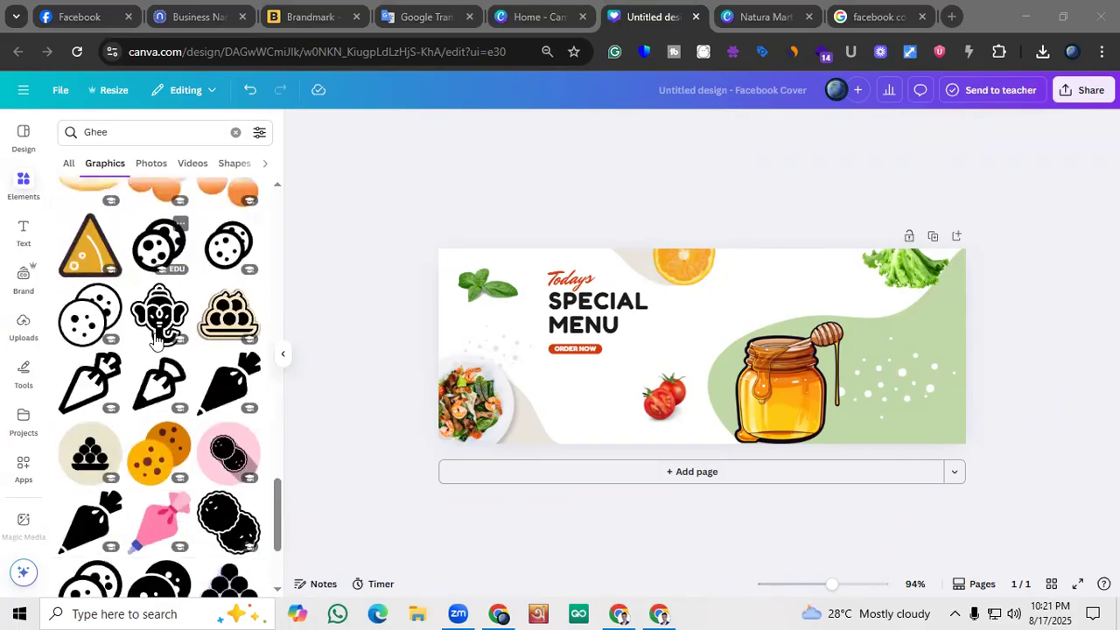
scroll(158, 341, down, 4)
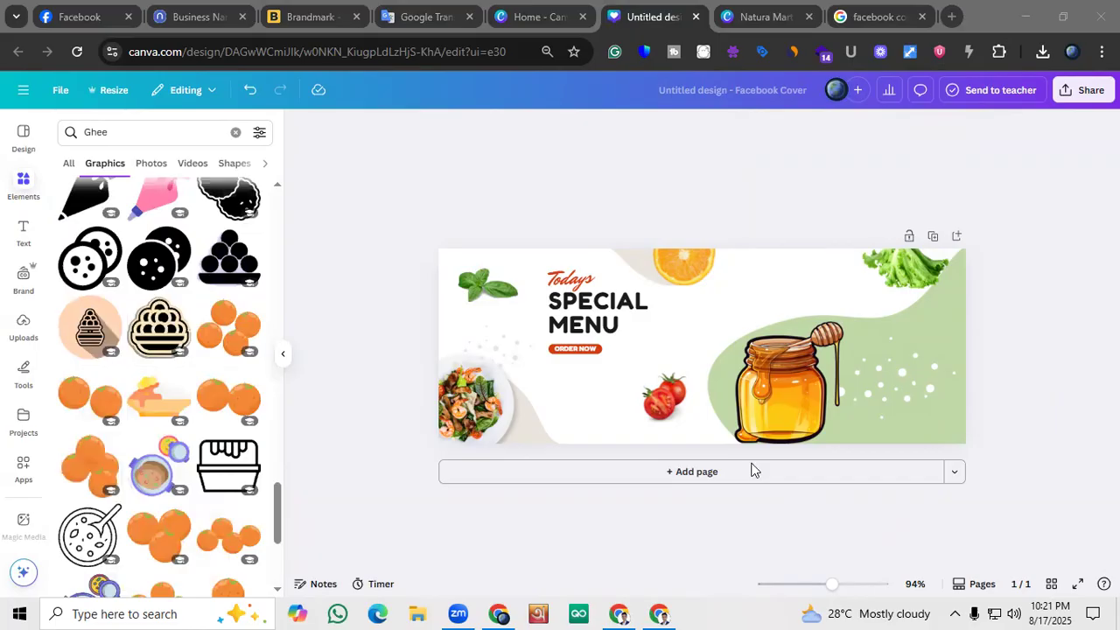
scroll(184, 379, down, 3)
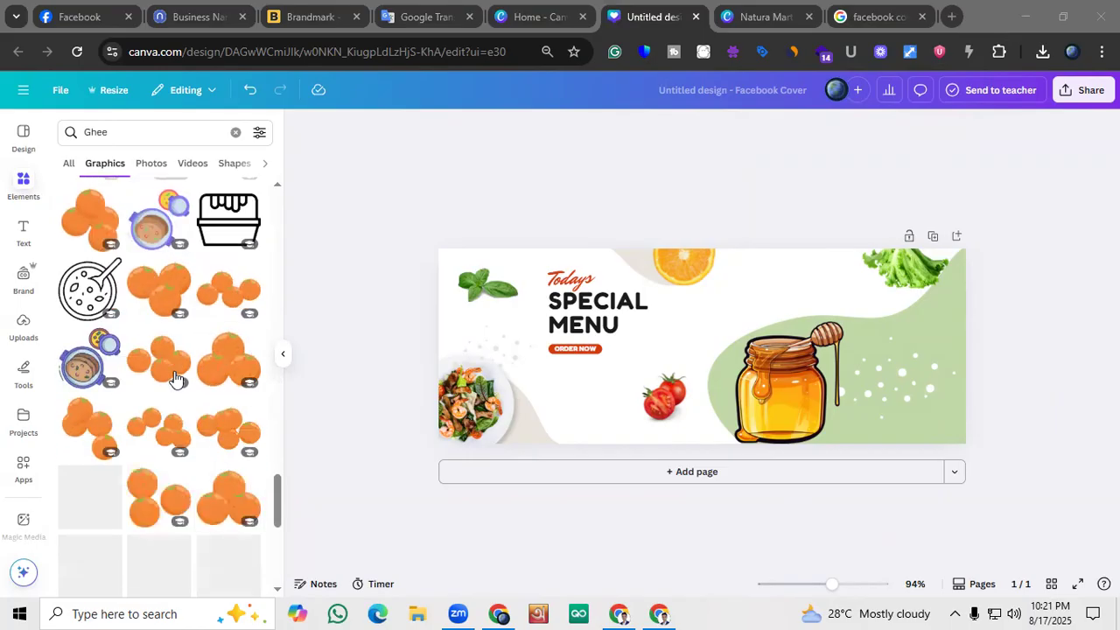
scroll(172, 372, down, 5)
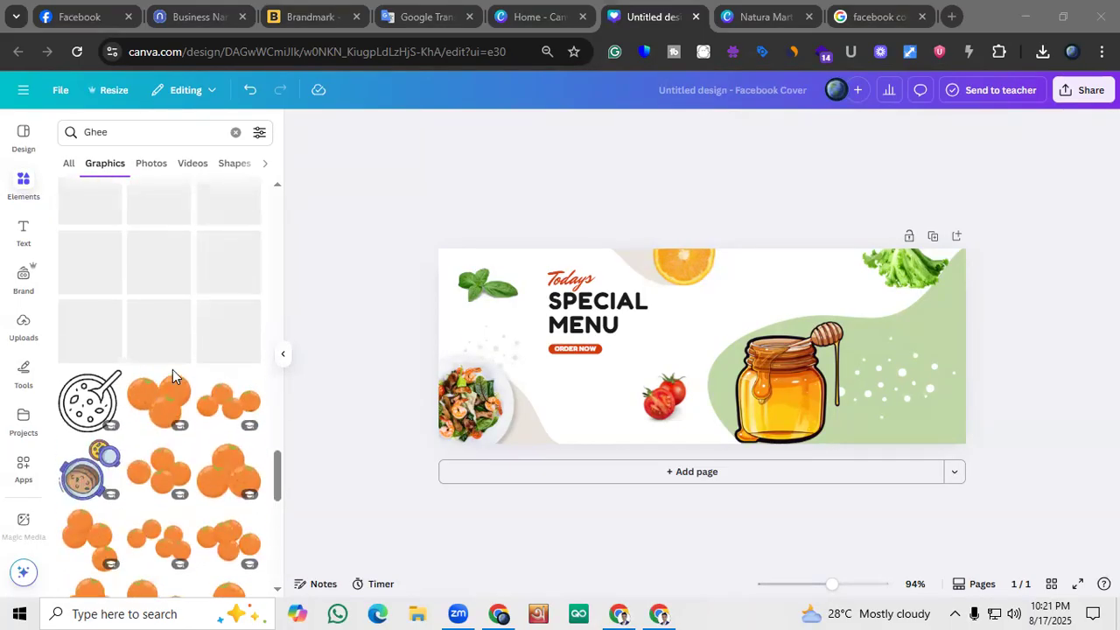
scroll(173, 370, up, 10)
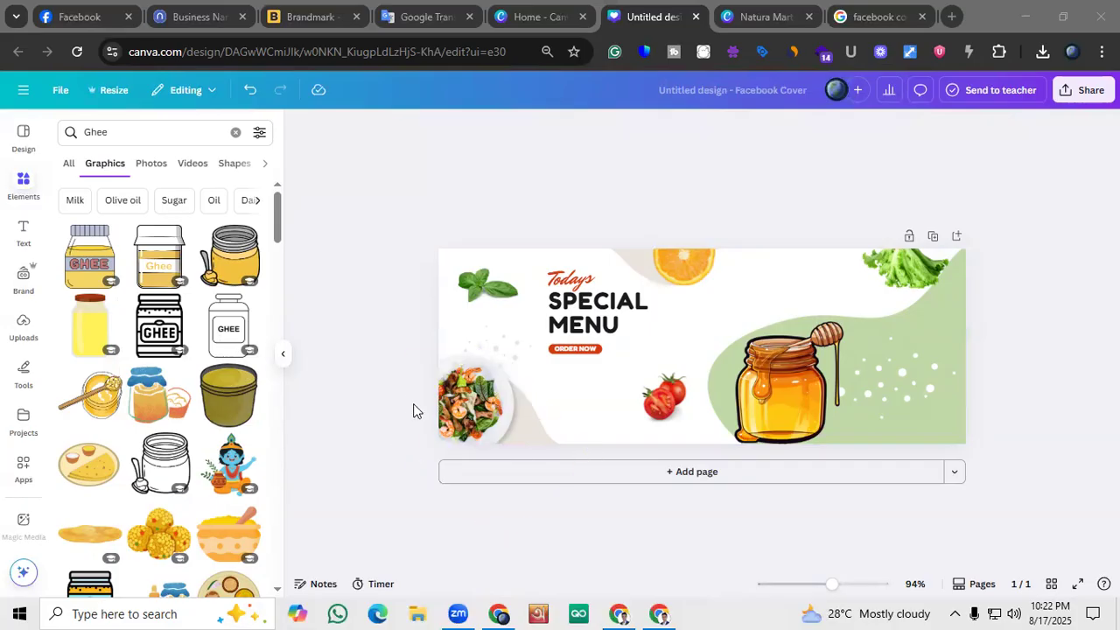
Delete the small shrimp salad plate from the lower-left corner of the cover
click(469, 409)
key(Delete)
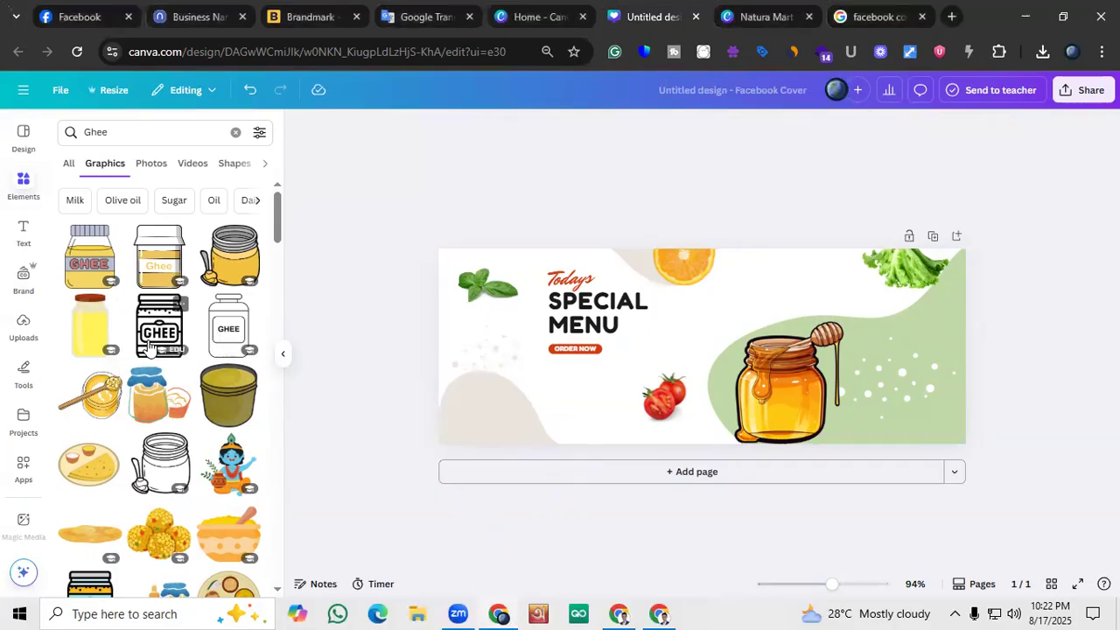
Try the ghee bowl with wooden spoon graphic over the beige shape in the cover's lower-left corner, and remove it
click(94, 377)
drag(709, 350, 504, 409)
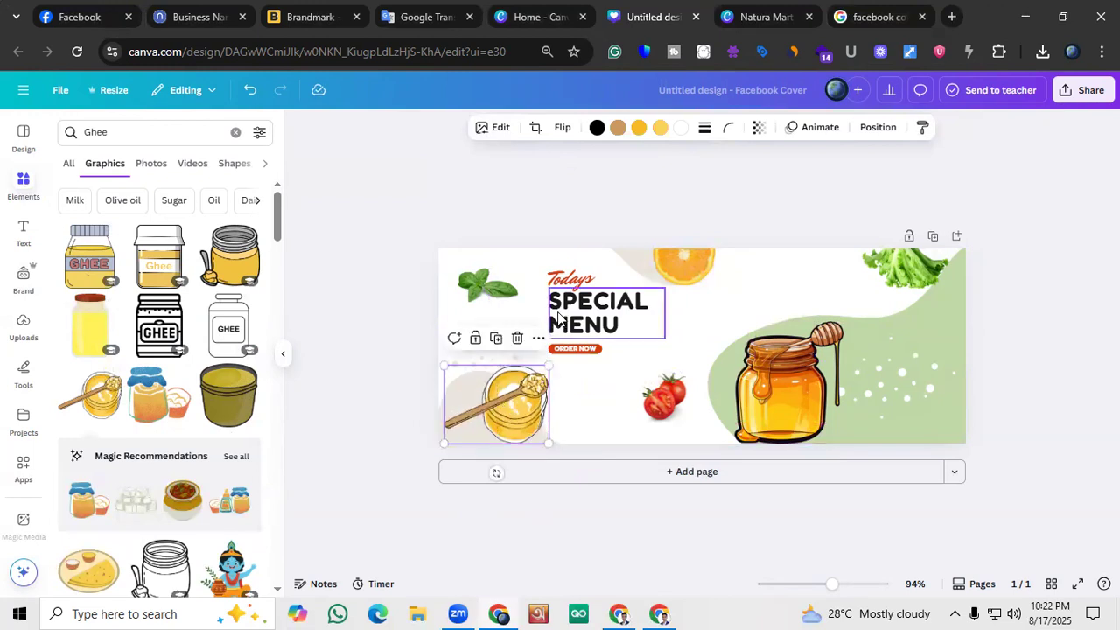
click(517, 338)
Switch the Ghee results to photos and look through them for a suitable product picture
scroll(184, 325, down, 3)
scroll(180, 315, up, 3)
click(152, 164)
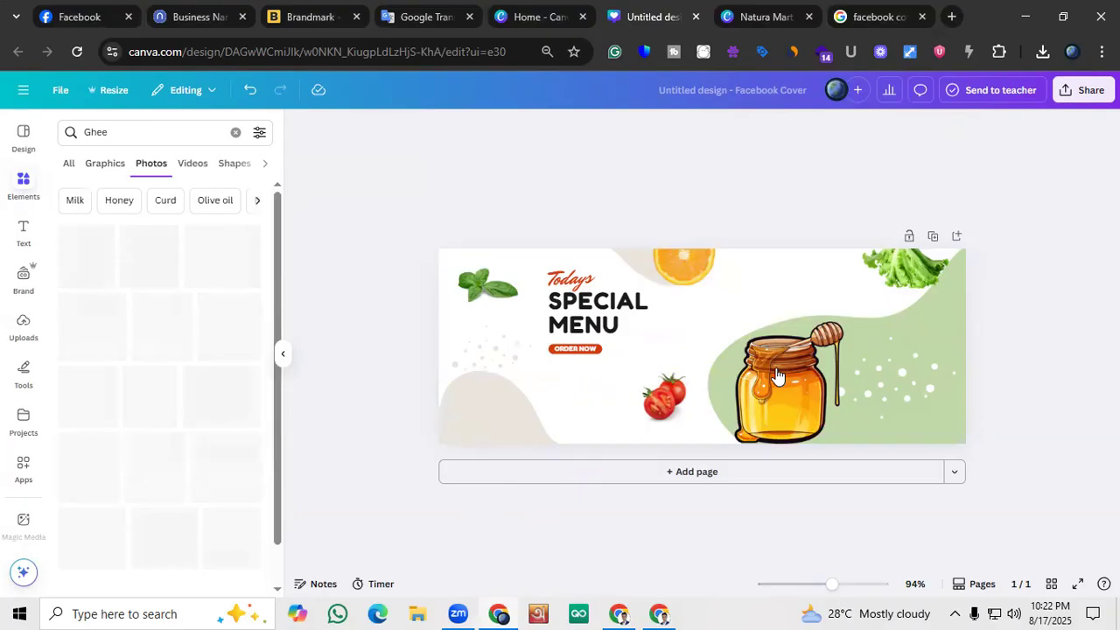
scroll(144, 379, down, 2)
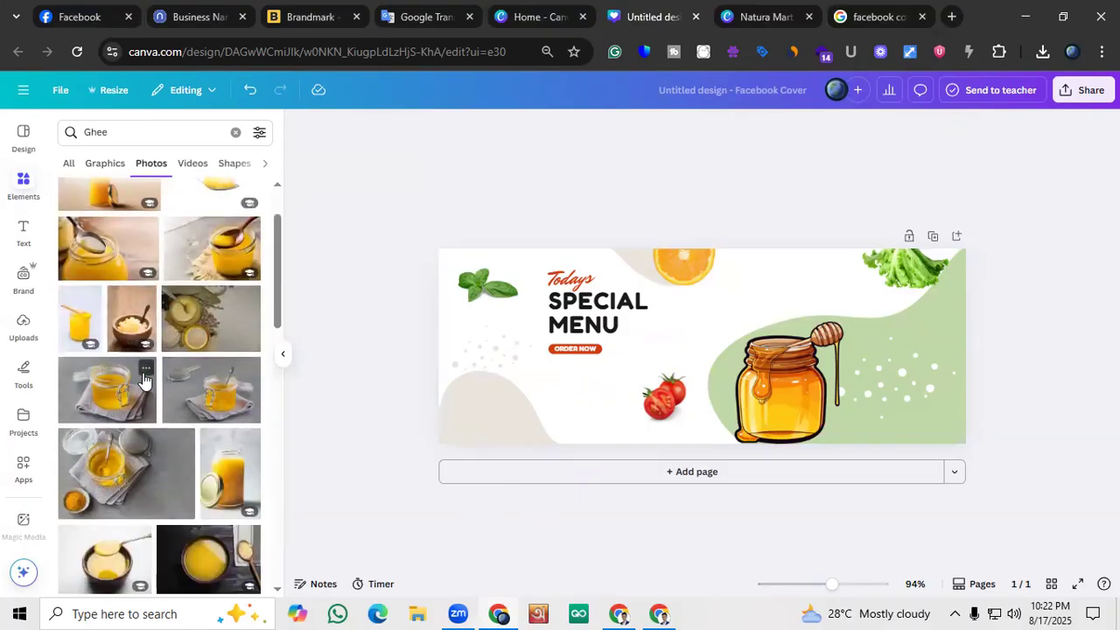
scroll(144, 379, down, 2)
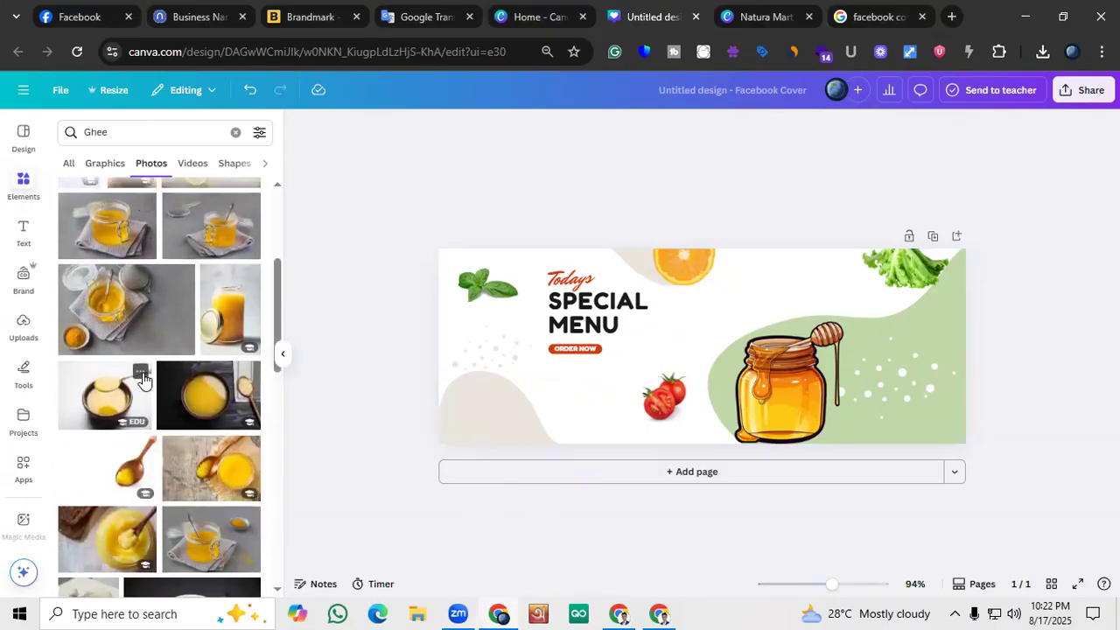
scroll(144, 379, down, 2)
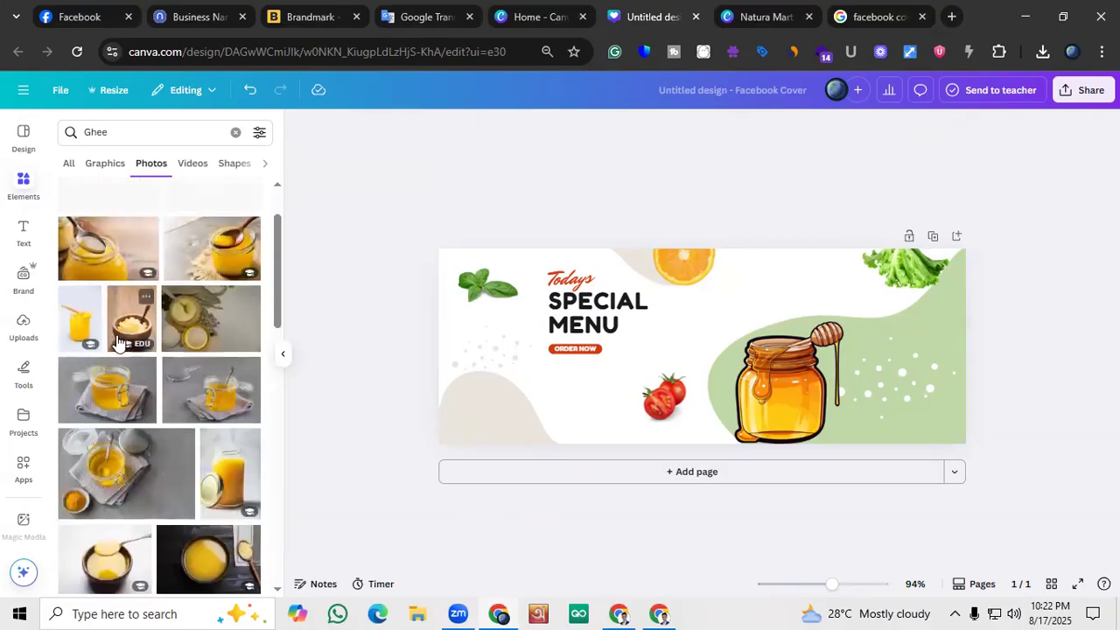
scroll(160, 326, down, 2)
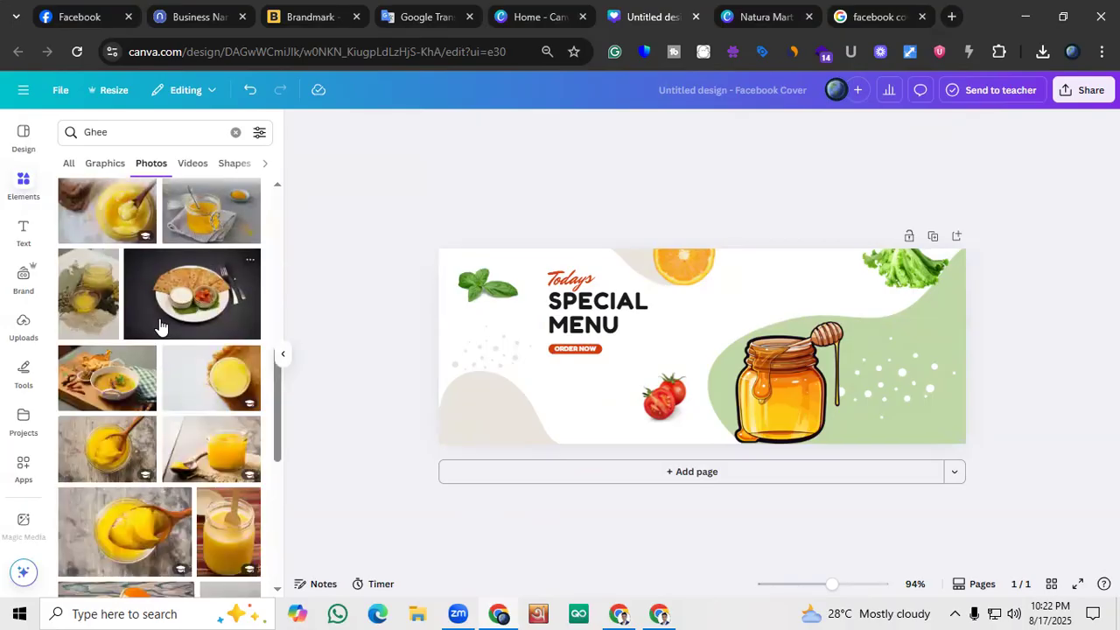
scroll(159, 322, down, 2)
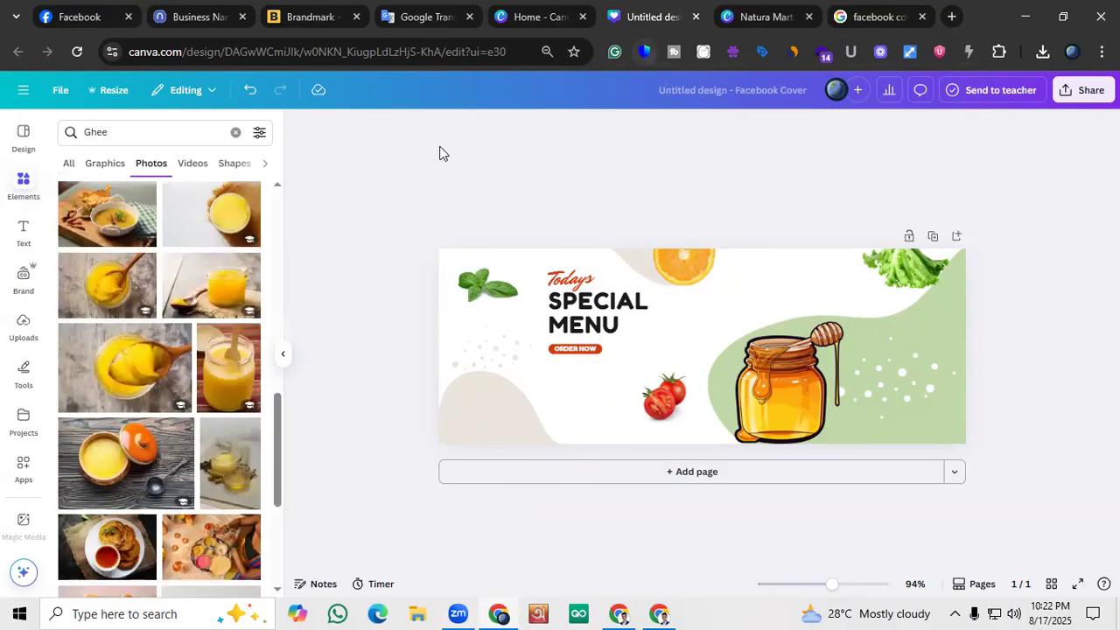
scroll(133, 303, up, 10)
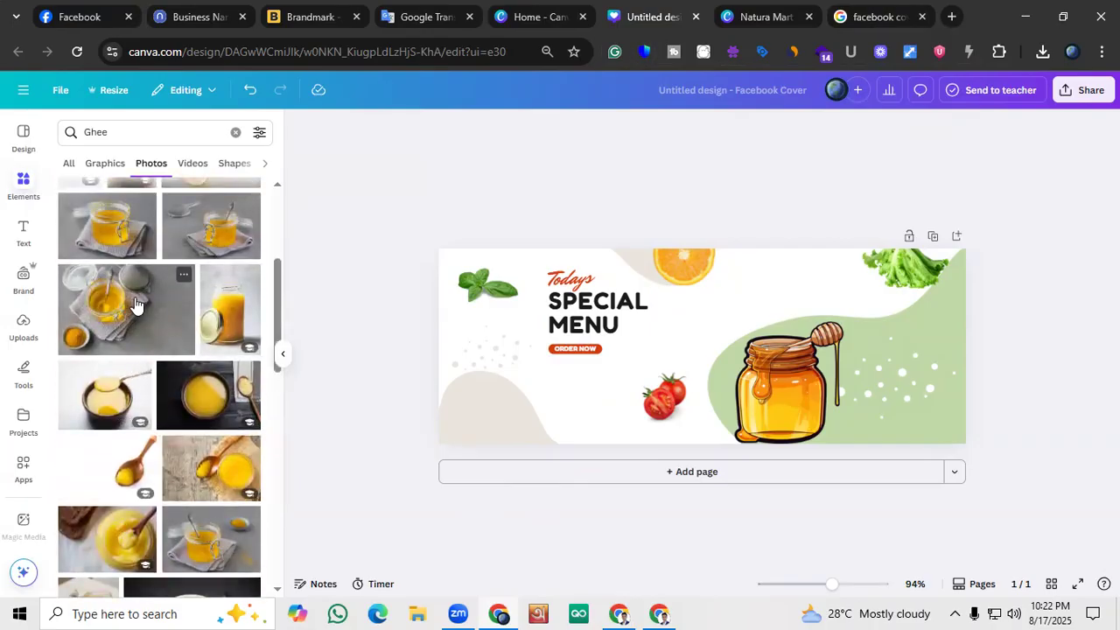
Add the Ghee photo of an open jar with a metal spoon to the cover and remove its background
scroll(112, 274, up, 2)
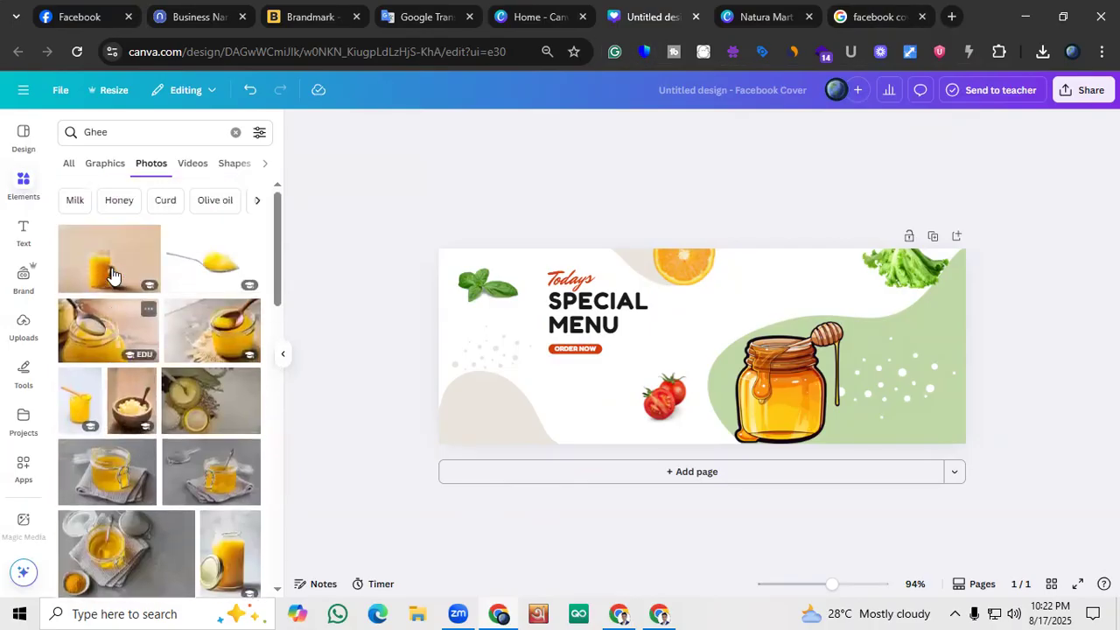
click(107, 331)
click(549, 126)
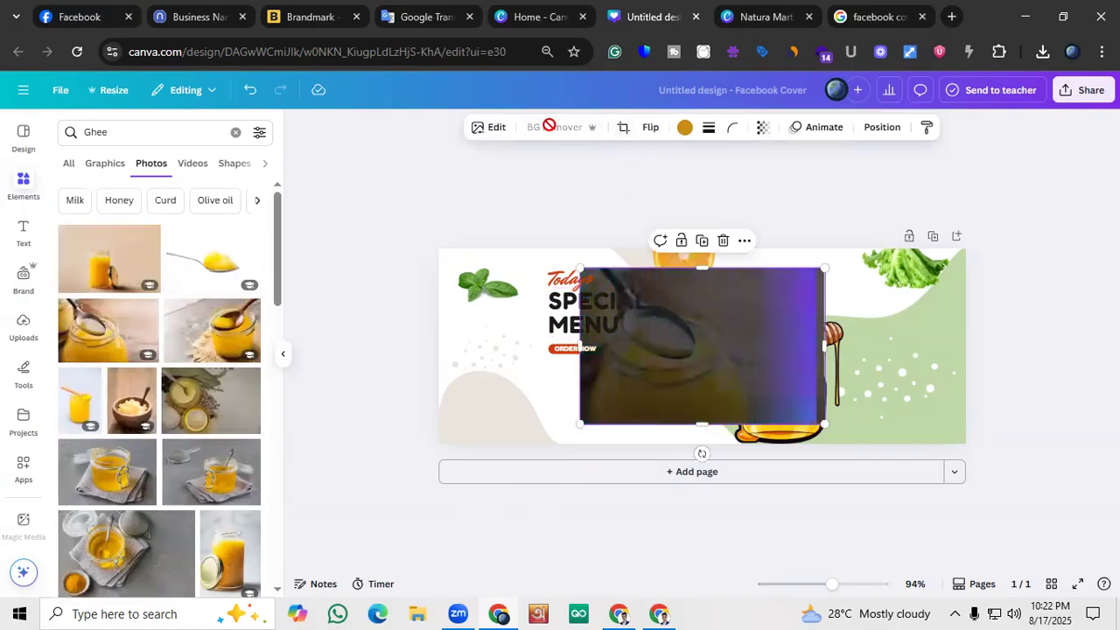
scroll(132, 388, down, 3)
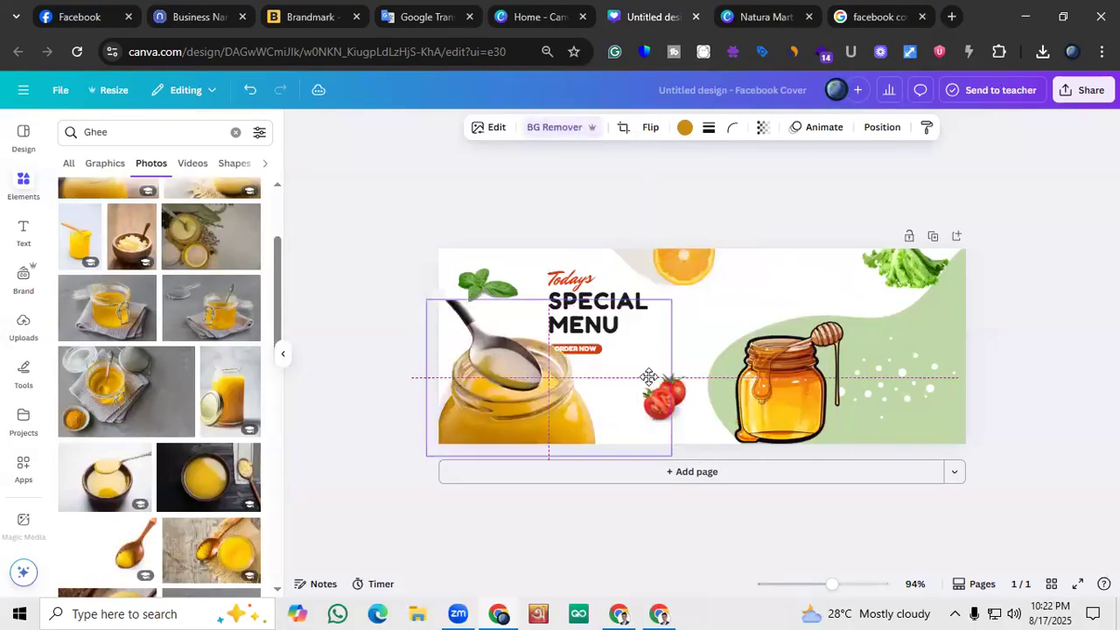
Shrink the ghee jar photo, fit it over the beige shape in the cover's lower-left corner, and tilt it slightly counterclockwise
drag(696, 446, 555, 429)
drag(463, 388, 446, 389)
click(390, 406)
click(480, 448)
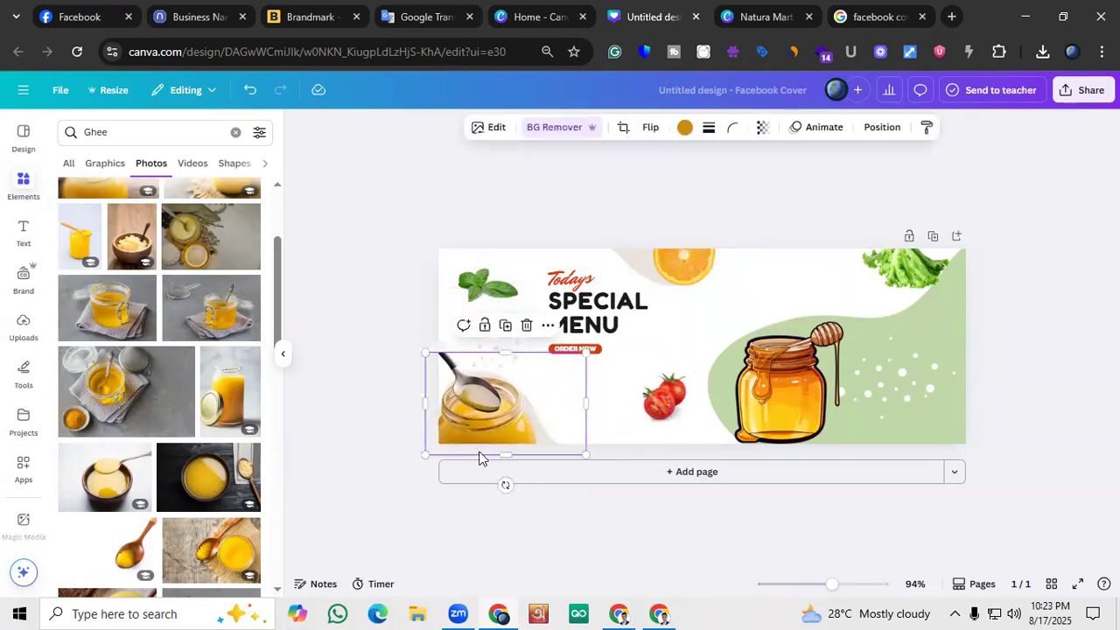
drag(505, 484, 511, 478)
click(364, 392)
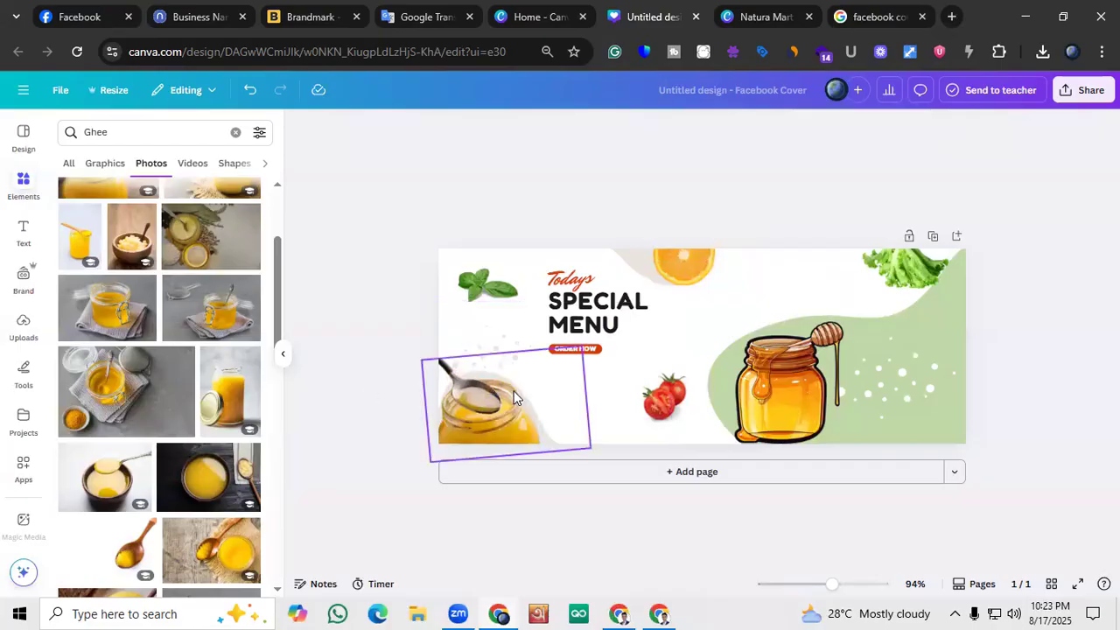
key(ctrl+z)
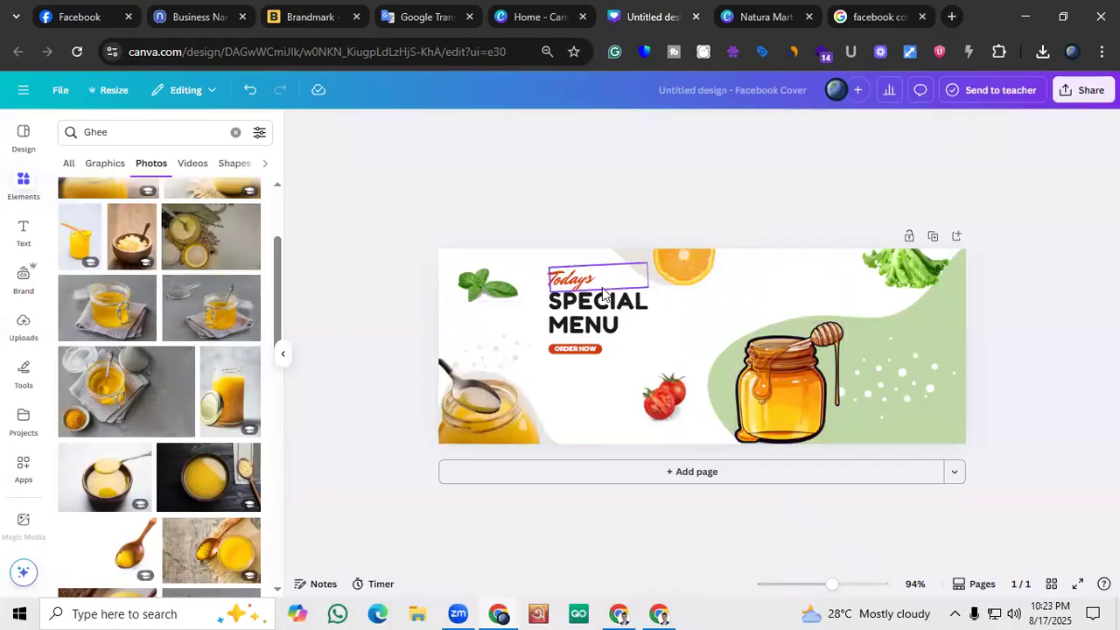
Delete the red "Todays" text above the SPECIAL MENU heading
click(591, 282)
key(Delete)
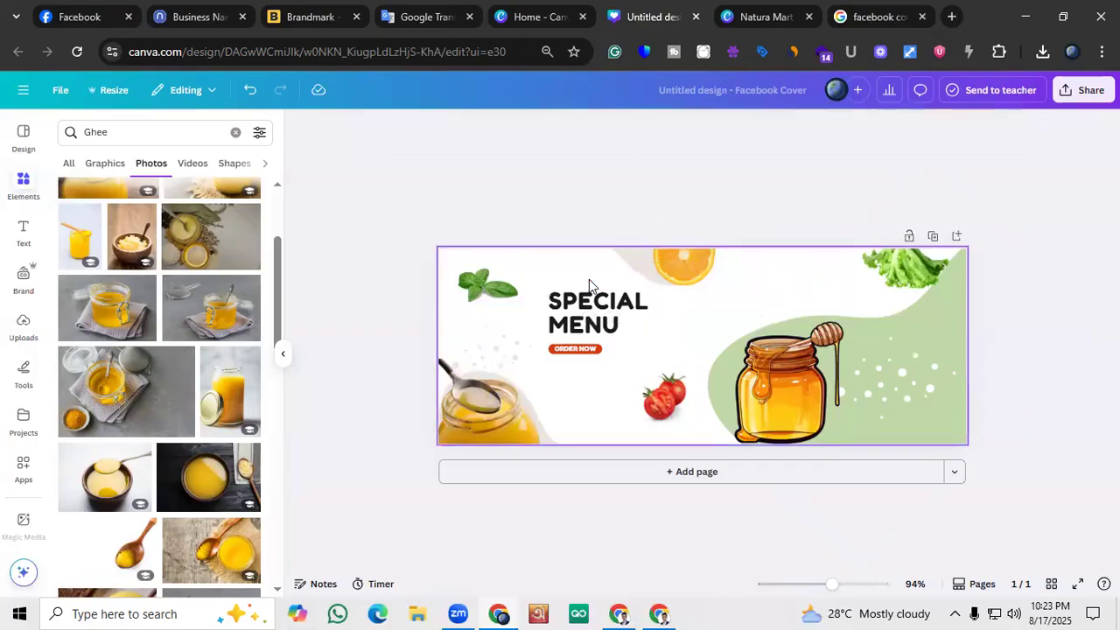
double_click(596, 304)
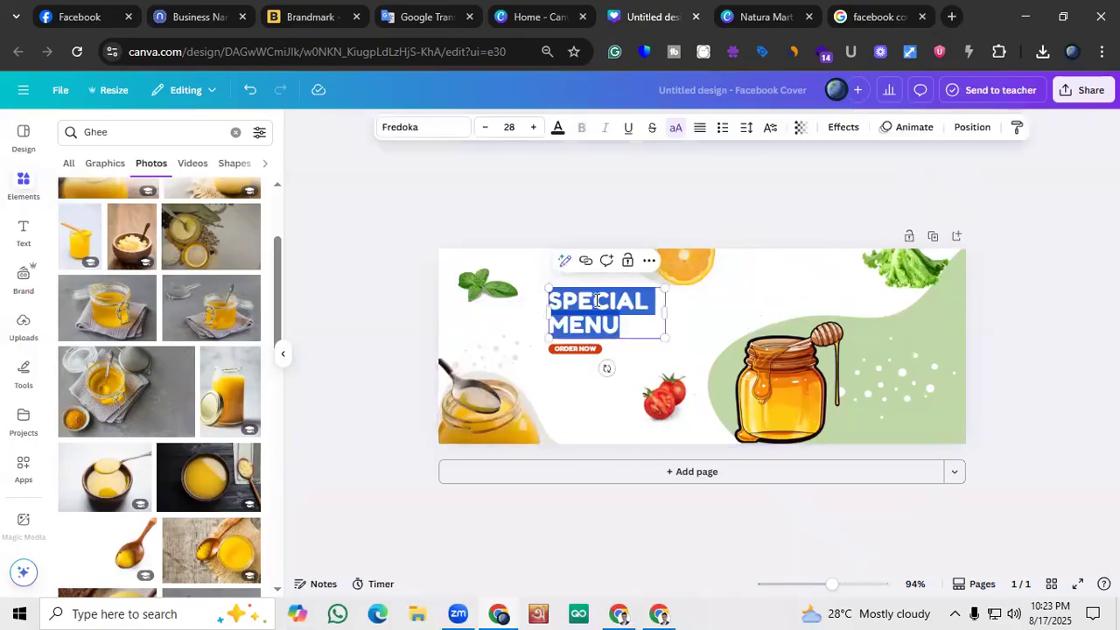
click(372, 311)
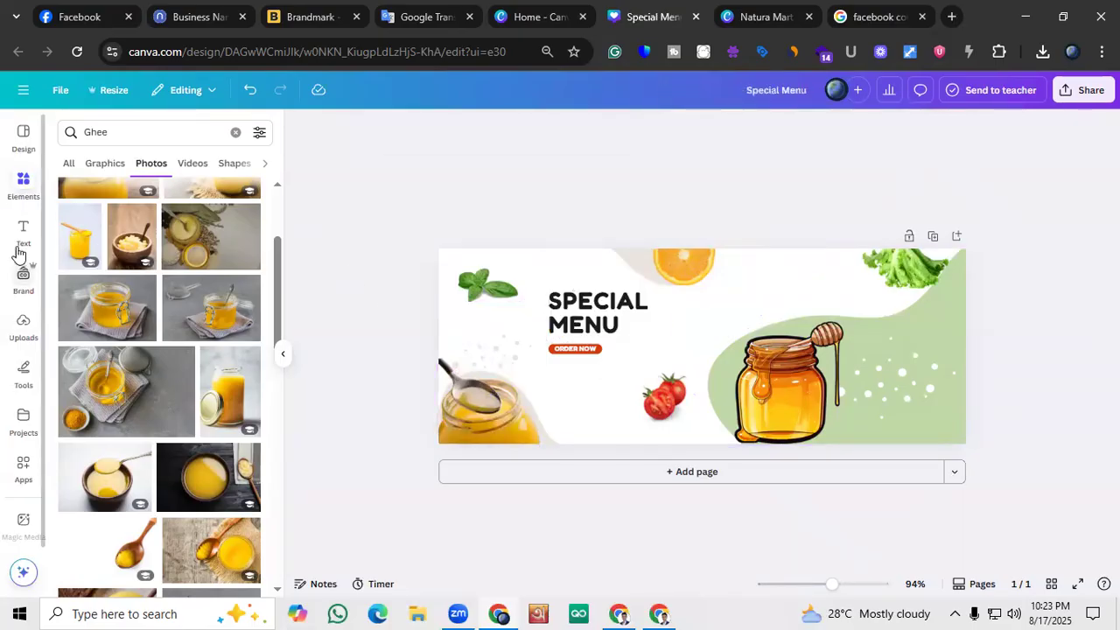
Upload Natura Mart Logo.png from the Downloads folder and place the logo near the middle of the cover
click(21, 328)
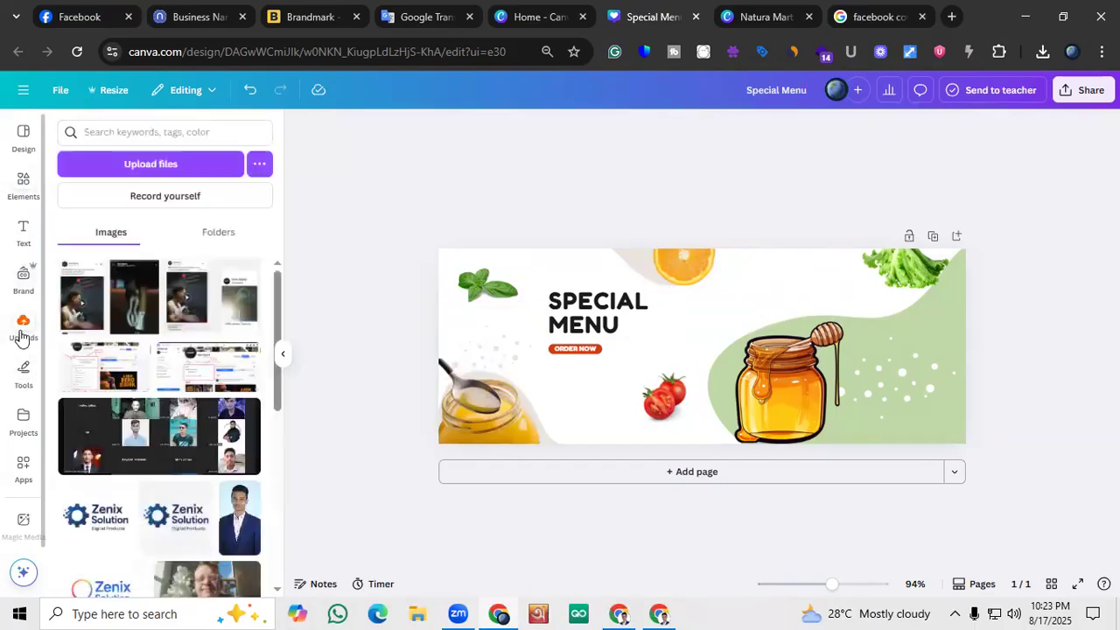
click(162, 166)
click(254, 132)
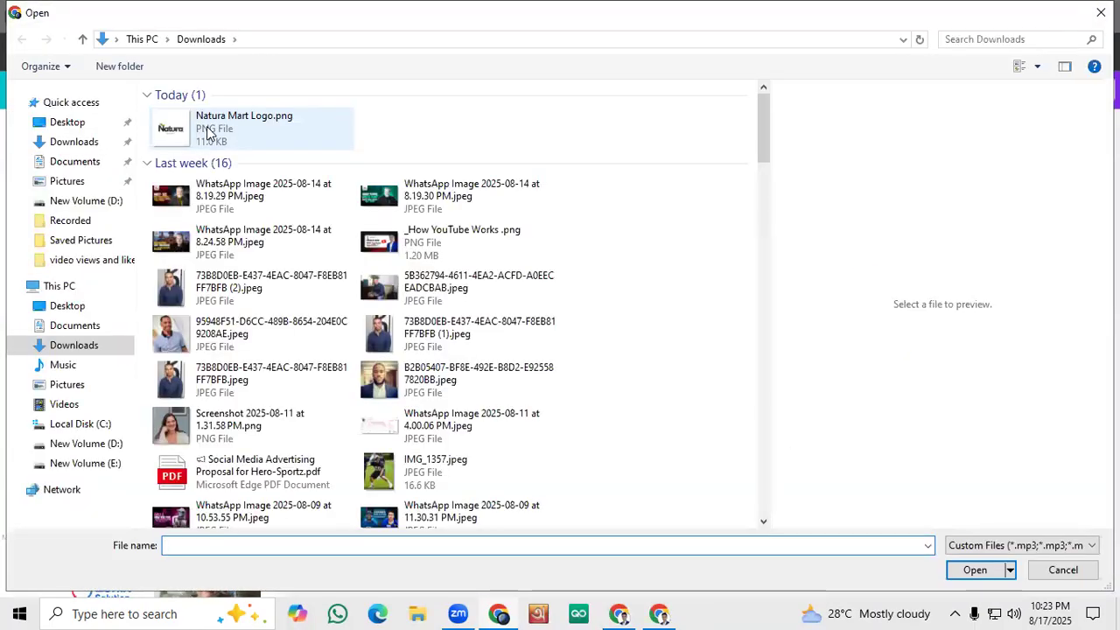
click(975, 570)
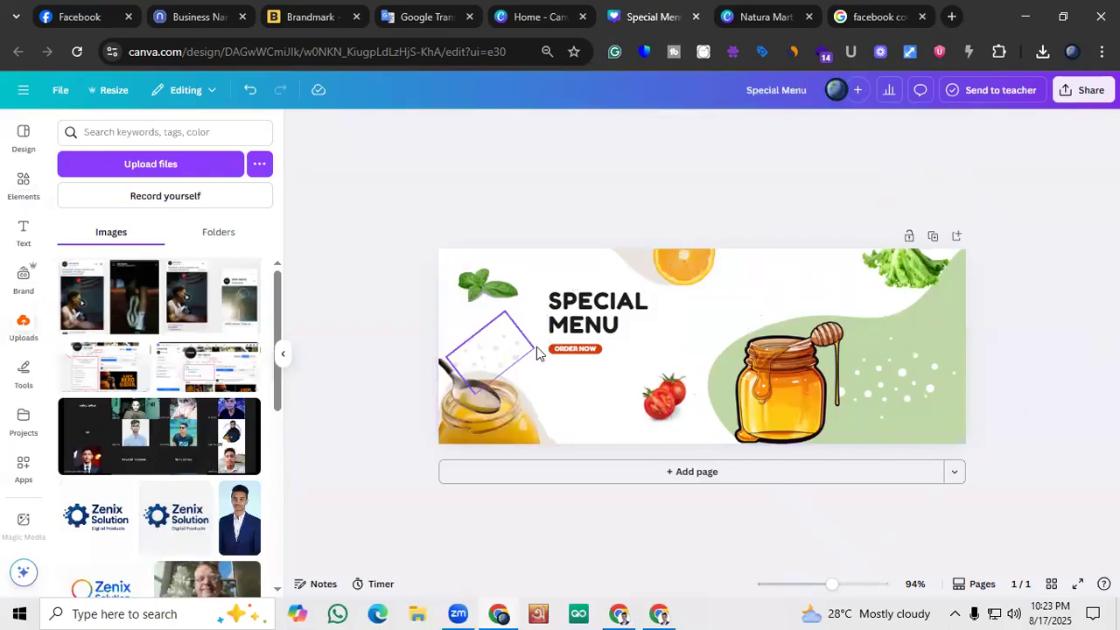
drag(79, 290, 680, 333)
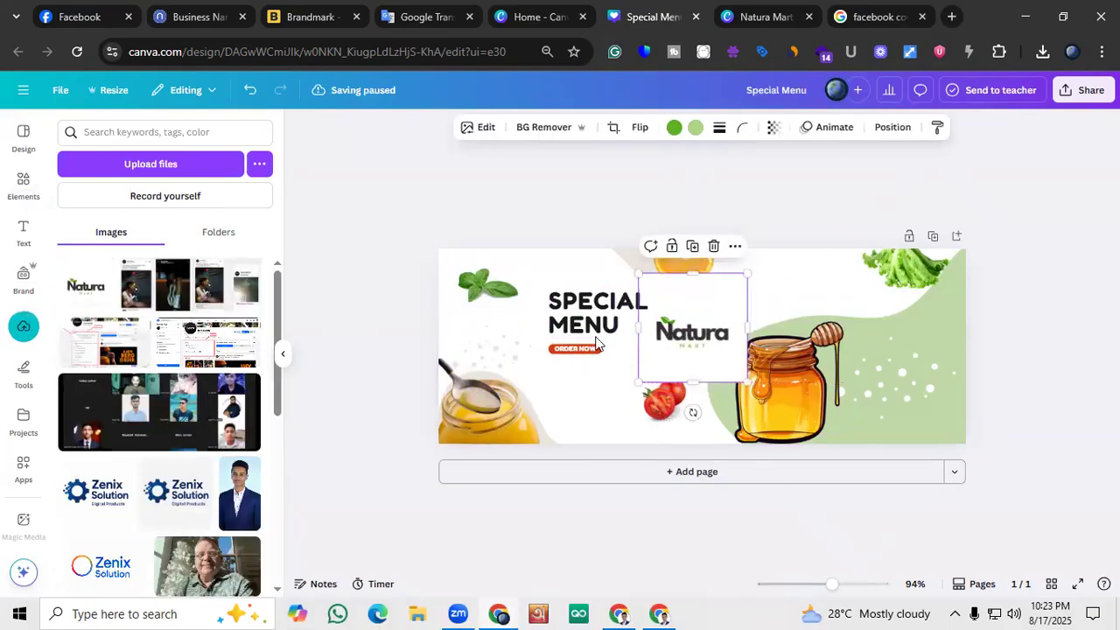
Delete the SPECIAL MENU heading, then move the Natura Mart logo into its place and enlarge it
click(428, 342)
click(563, 319)
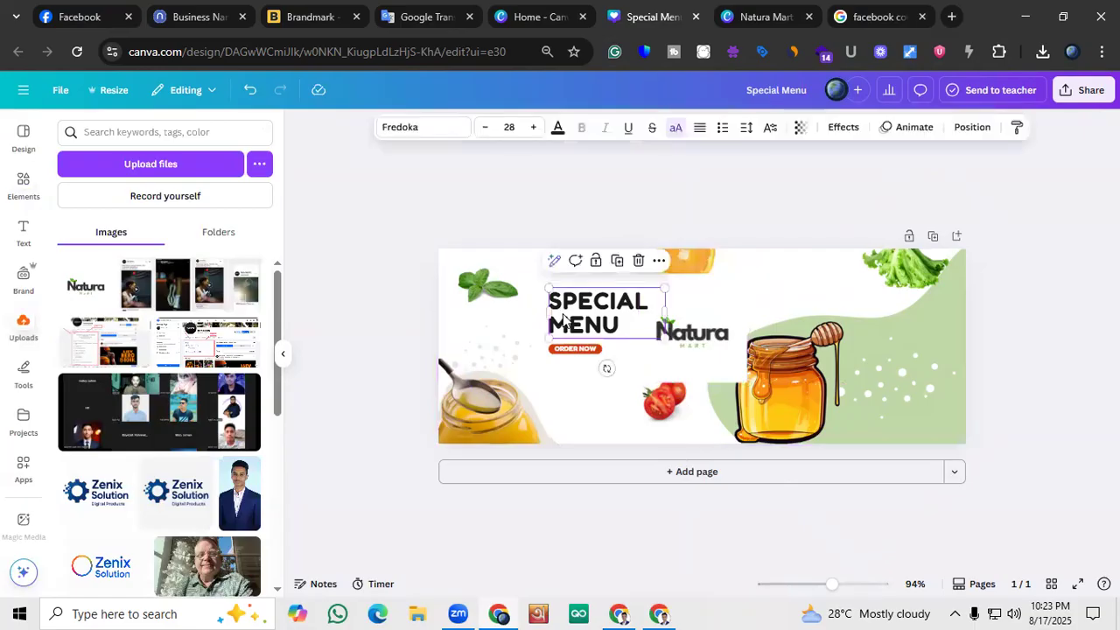
key(Delete)
drag(678, 328, 590, 313)
drag(654, 359, 750, 403)
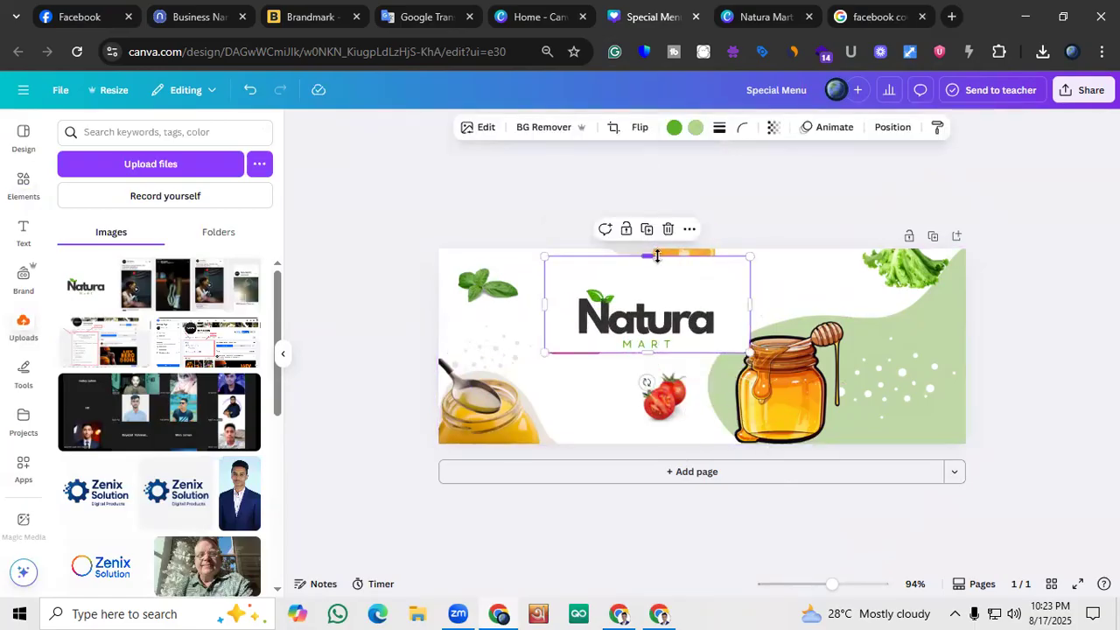
Crop the blank margins around the Natura Mart logo and position it just above the ORDER NOW button
drag(657, 255, 657, 280)
drag(672, 325, 645, 316)
drag(723, 310, 703, 310)
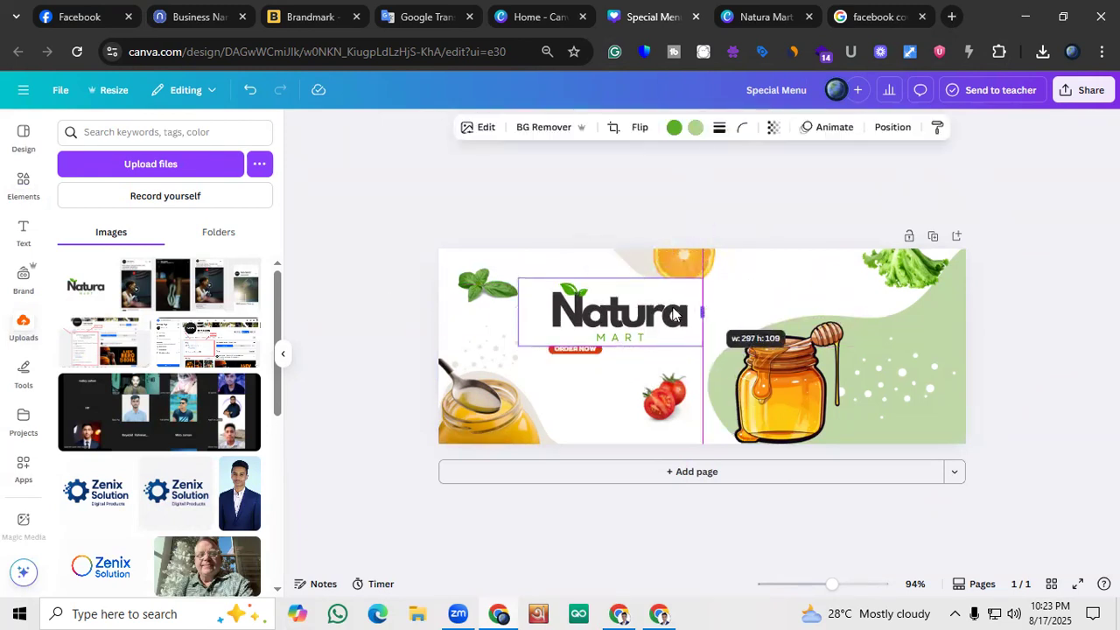
drag(523, 306, 606, 267)
click(498, 318)
click(583, 305)
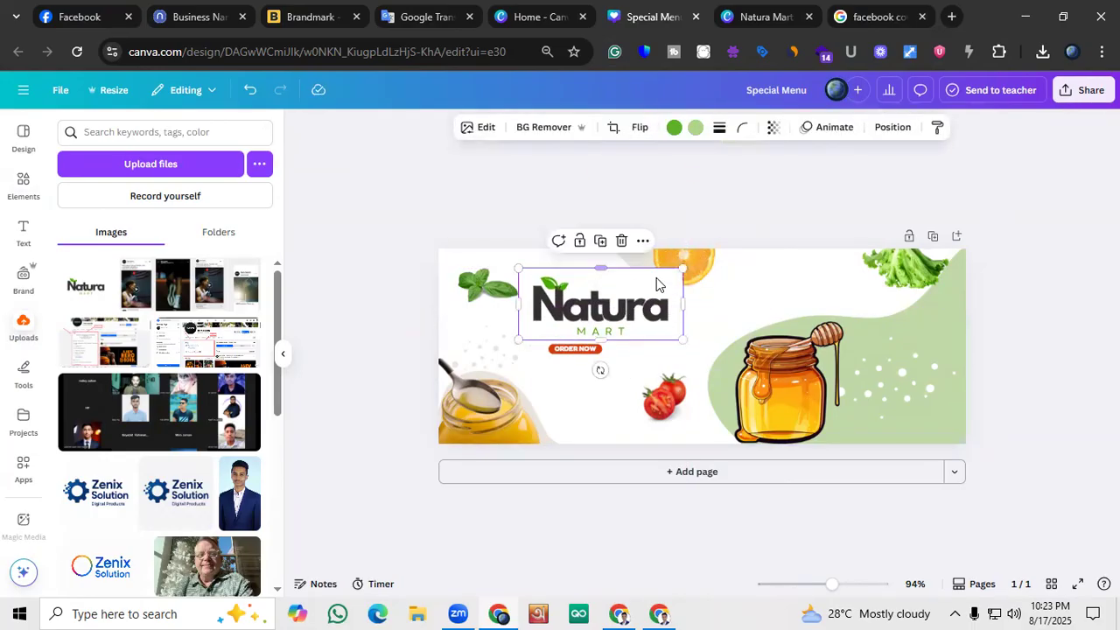
drag(681, 299, 672, 305)
Delete the ORDER NOW text and its red button, and shift the logo slightly down and to the right
click(590, 363)
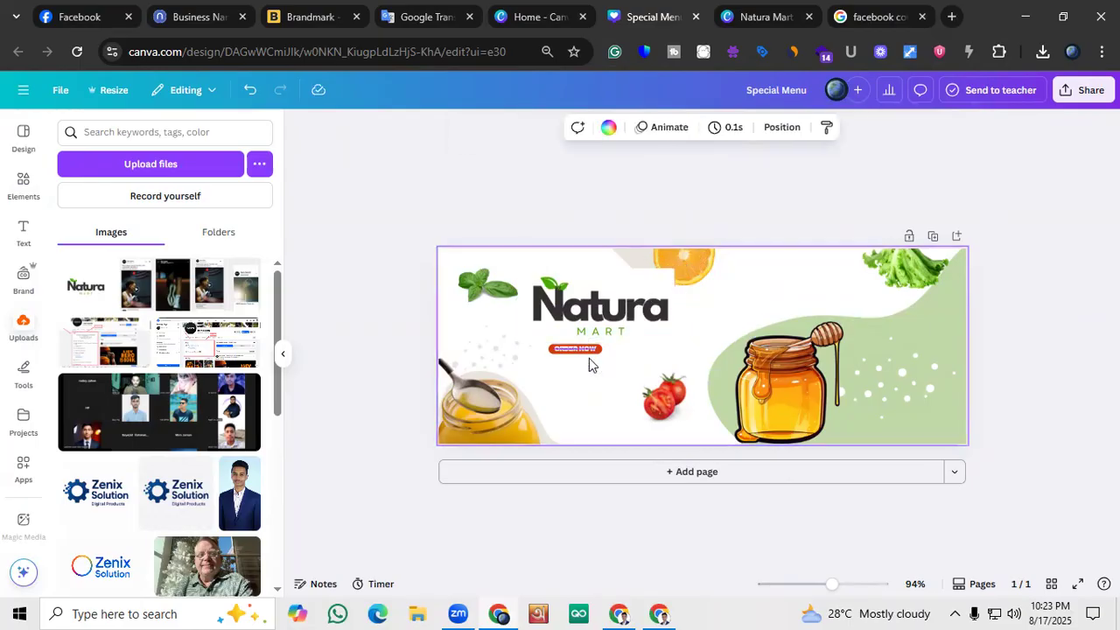
click(584, 351)
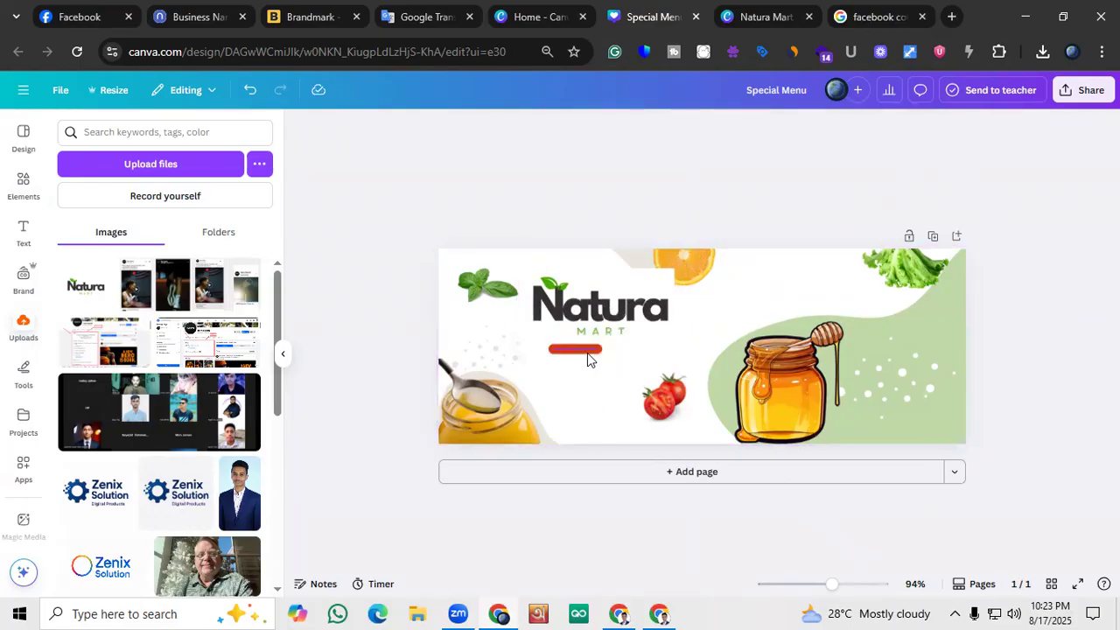
key(Delete)
drag(616, 313, 641, 325)
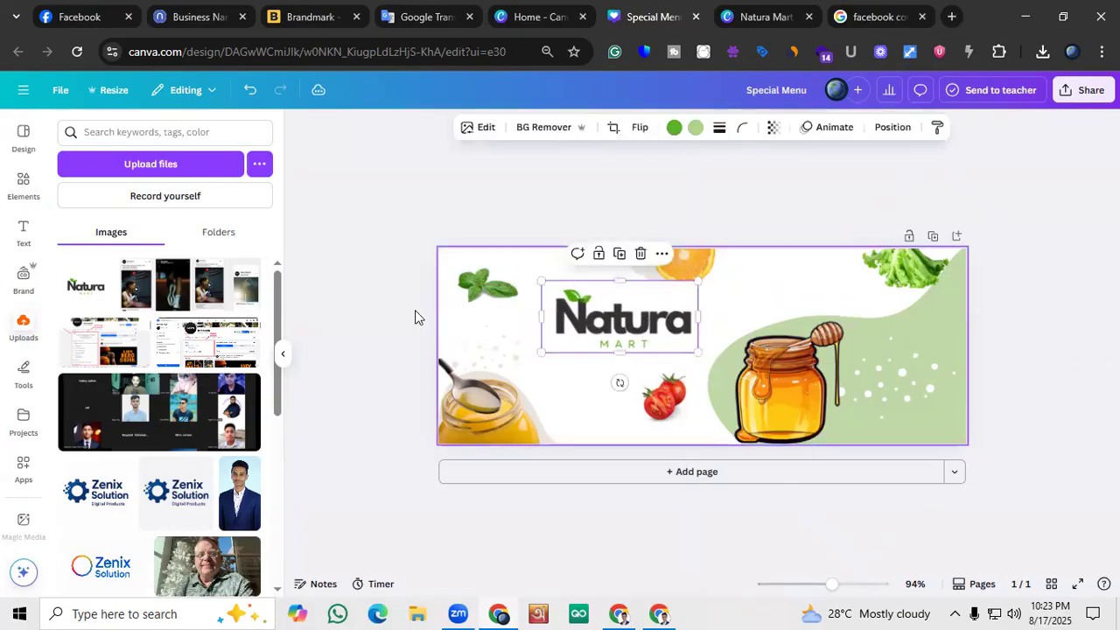
click(368, 317)
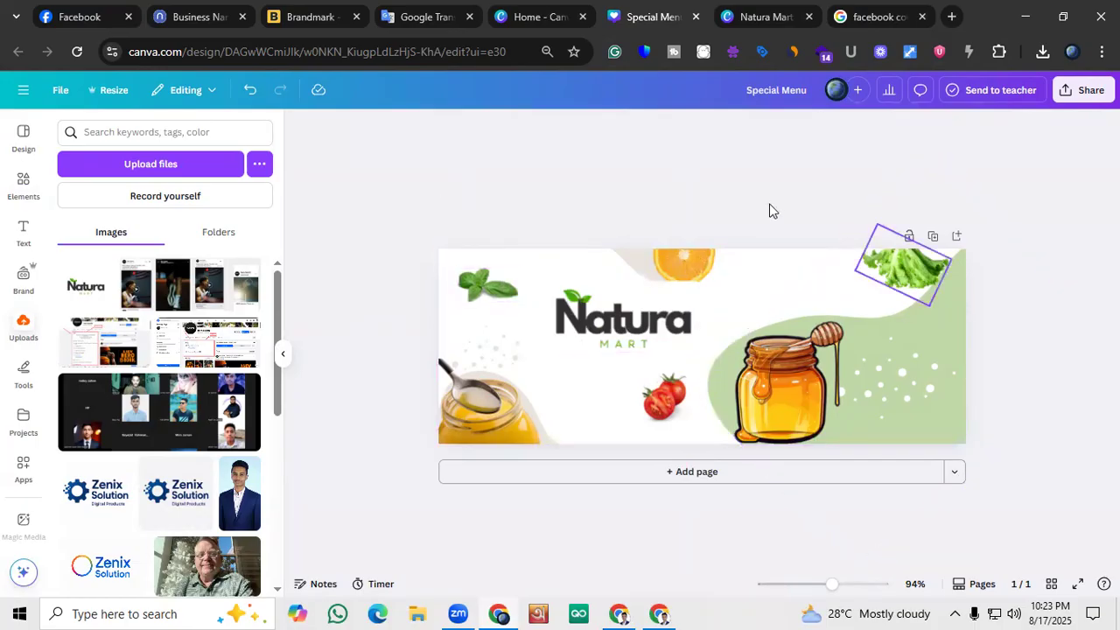
Delete the orange slice at the cover's upper edge
drag(700, 282, 757, 289)
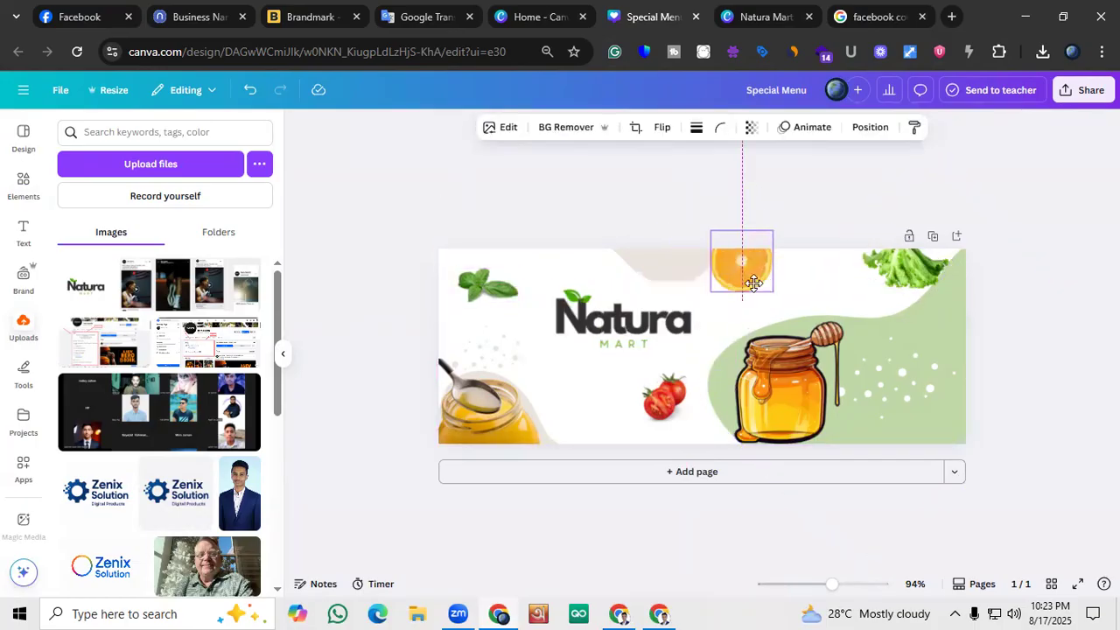
click(762, 217)
click(693, 265)
click(760, 260)
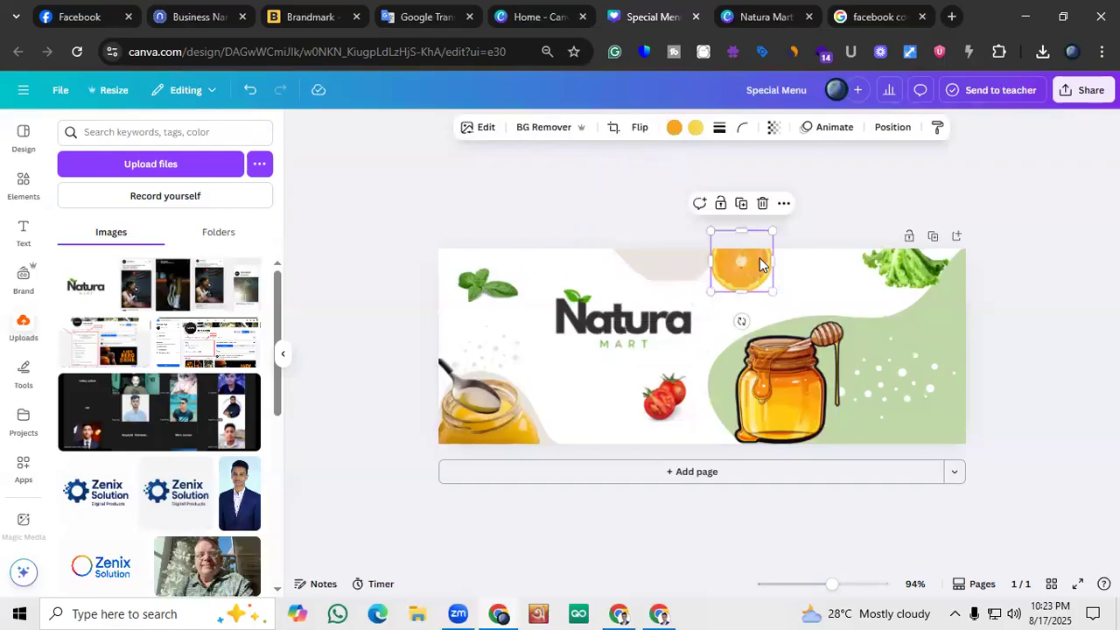
key(Delete)
Look through the Ghee photos for another product image, then clear the search and check the general elements
click(692, 272)
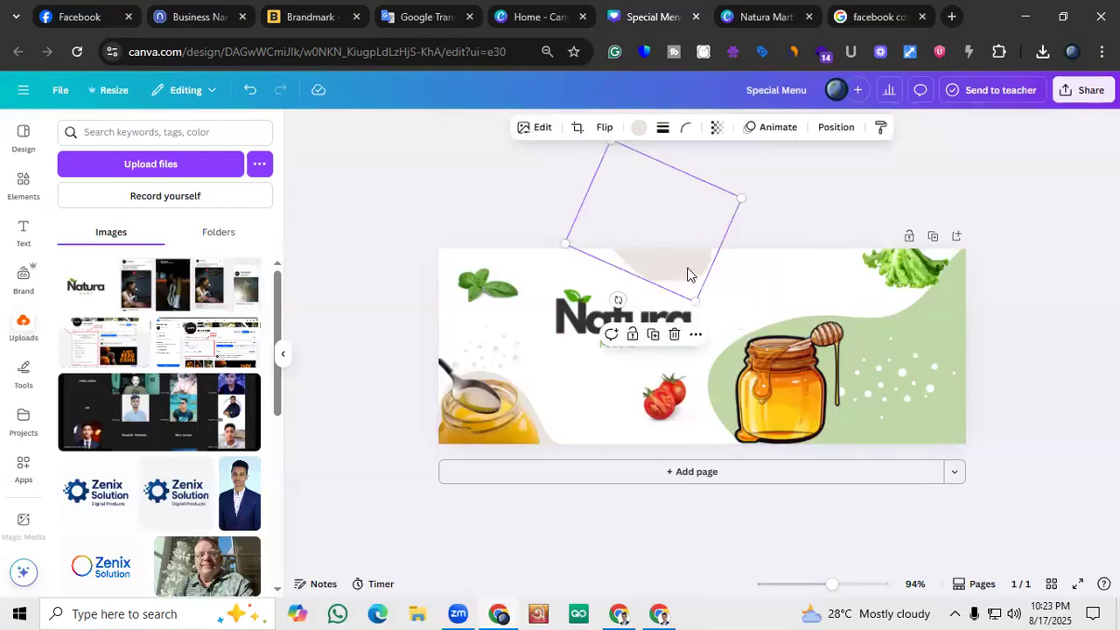
click(24, 184)
scroll(202, 324, down, 2)
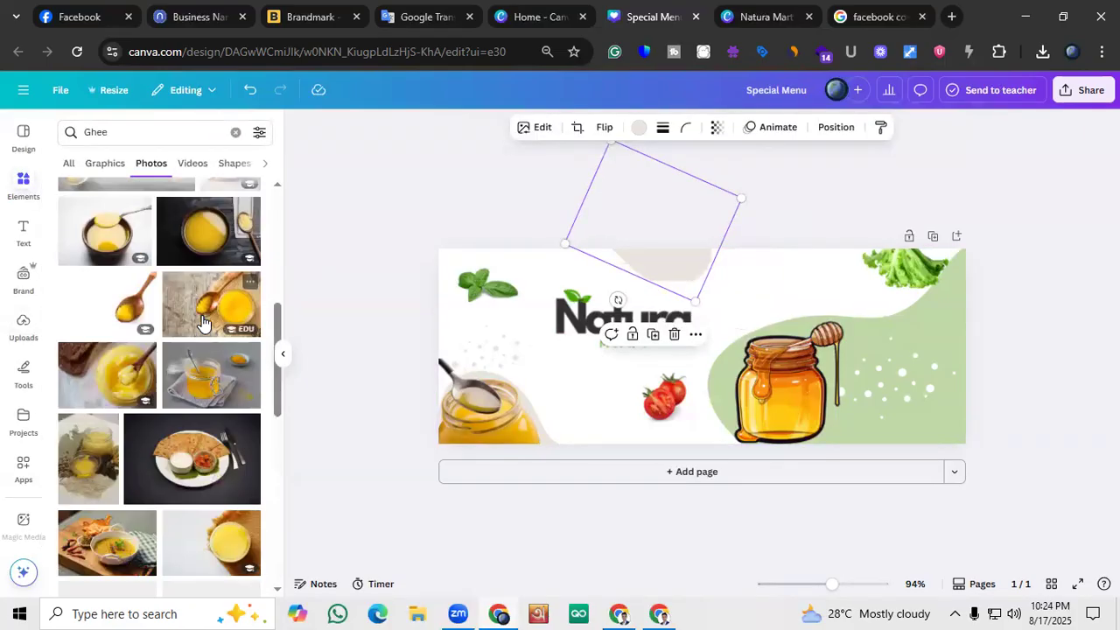
scroll(202, 323, down, 2)
scroll(171, 328, up, 5)
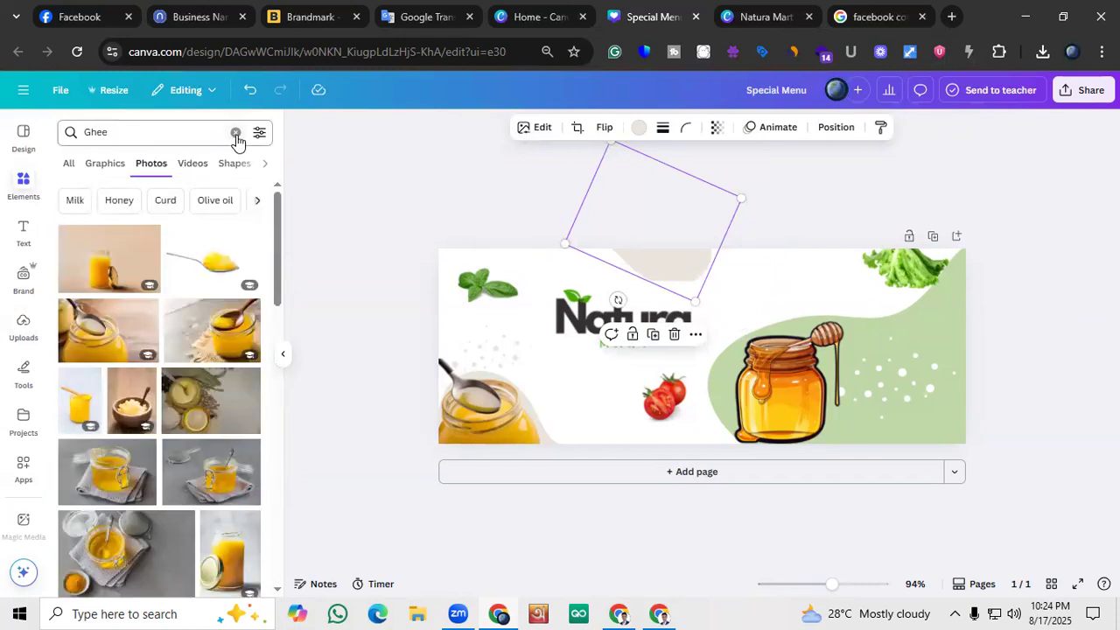
click(236, 135)
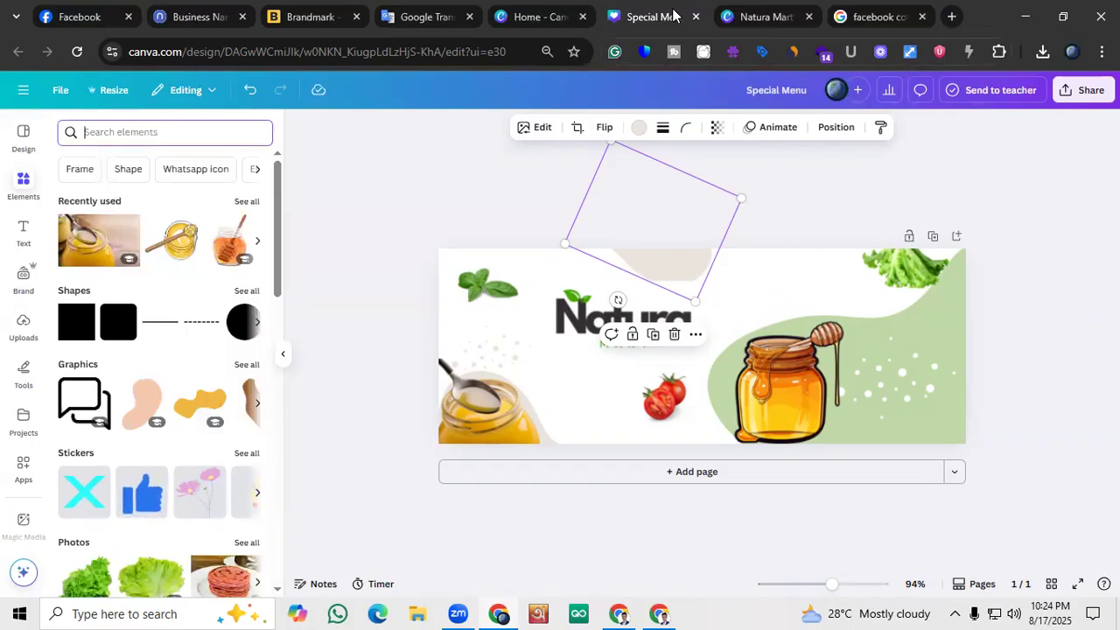
scroll(175, 370, down, 1)
scroll(172, 367, up, 1)
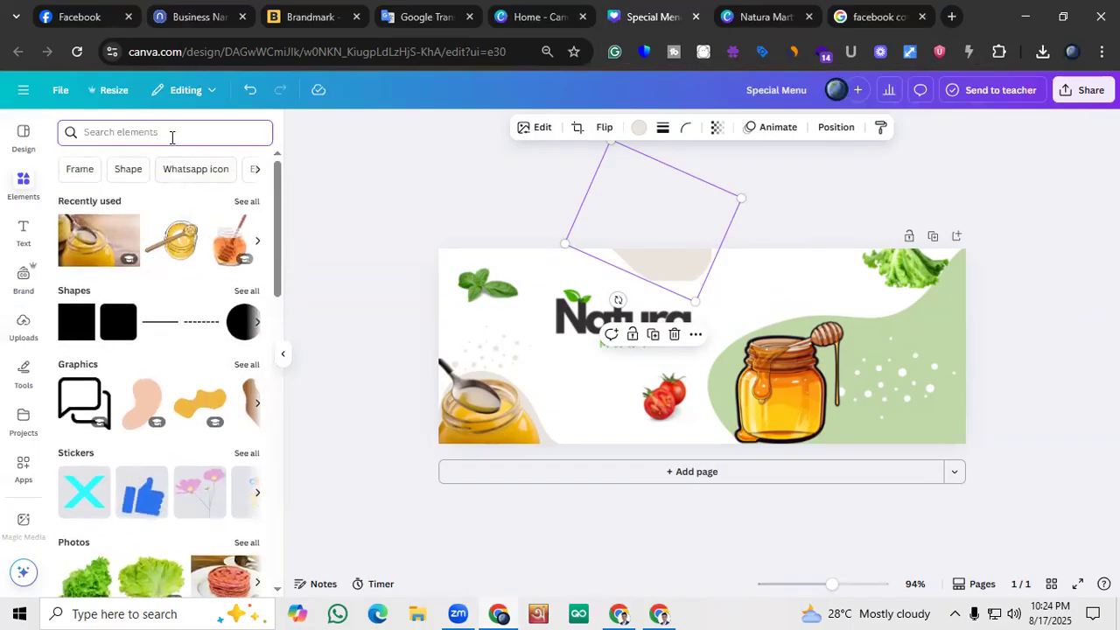
click(335, 246)
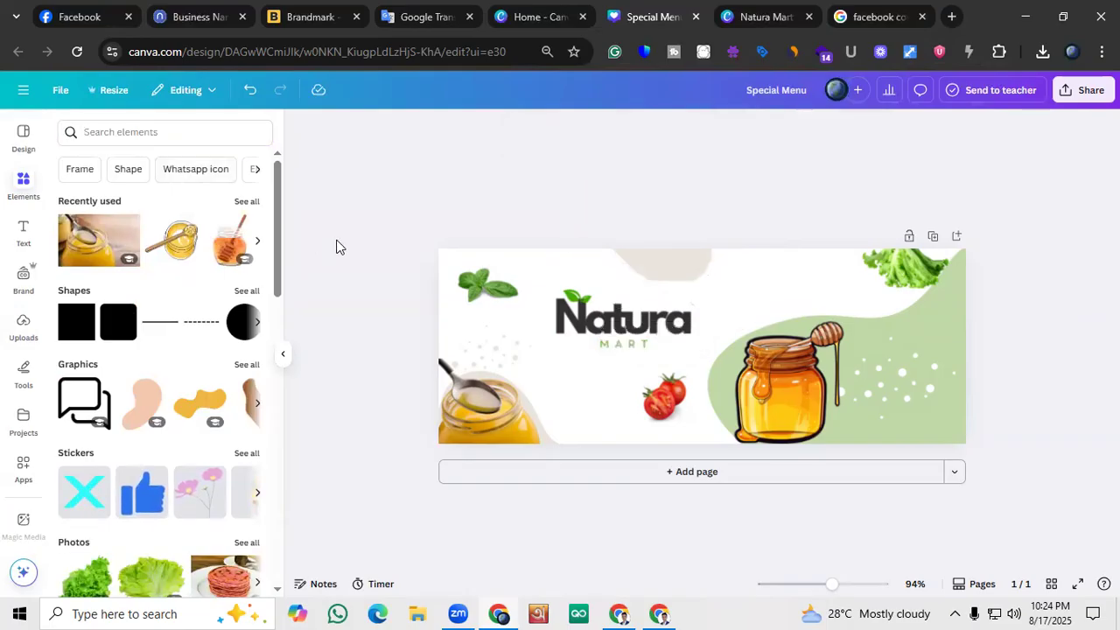
Enlarge the Natura Mart logo and recenter it, moving the beige shape at the cover's upper edge to the right
drag(680, 322, 703, 315)
click(413, 305)
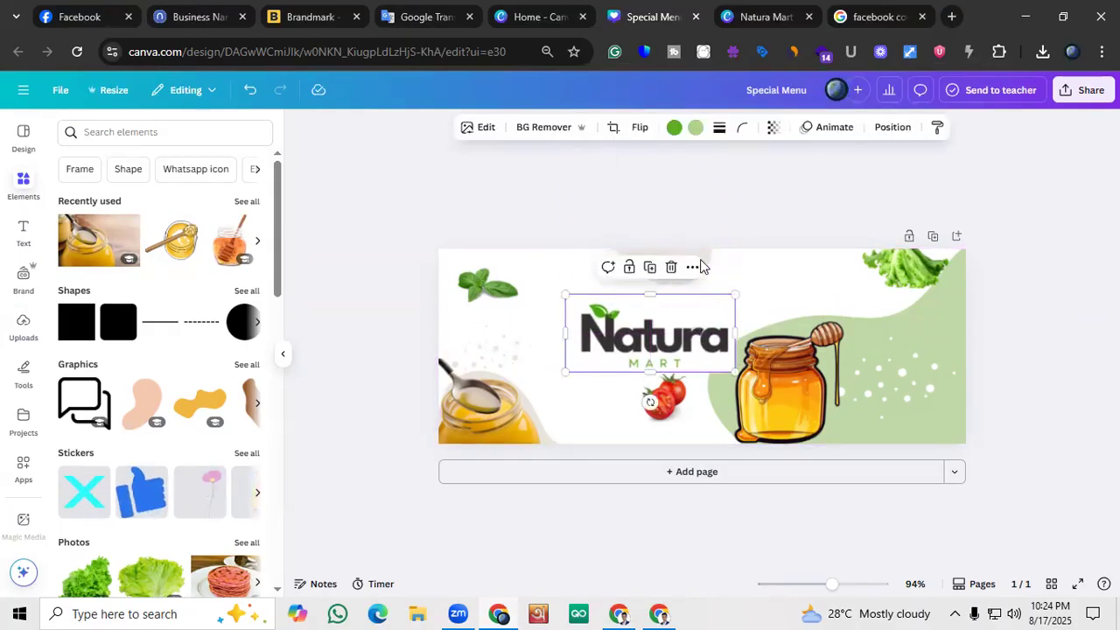
drag(709, 256, 806, 249)
click(671, 327)
drag(667, 316, 664, 298)
Delete the tomatoes below the Natura Mart logo
click(664, 396)
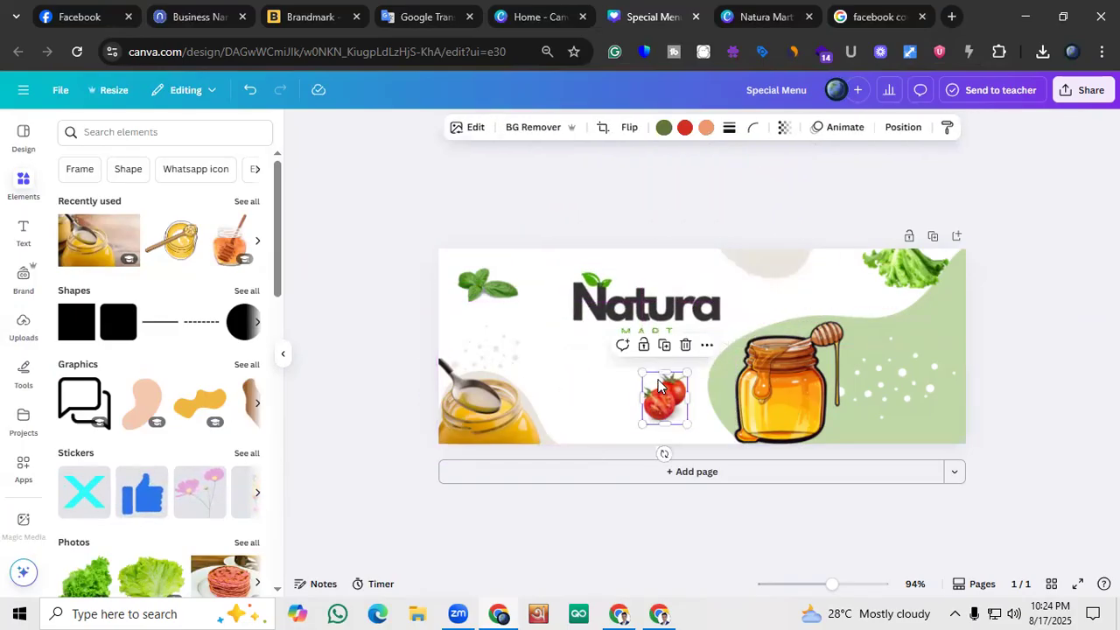
key(Delete)
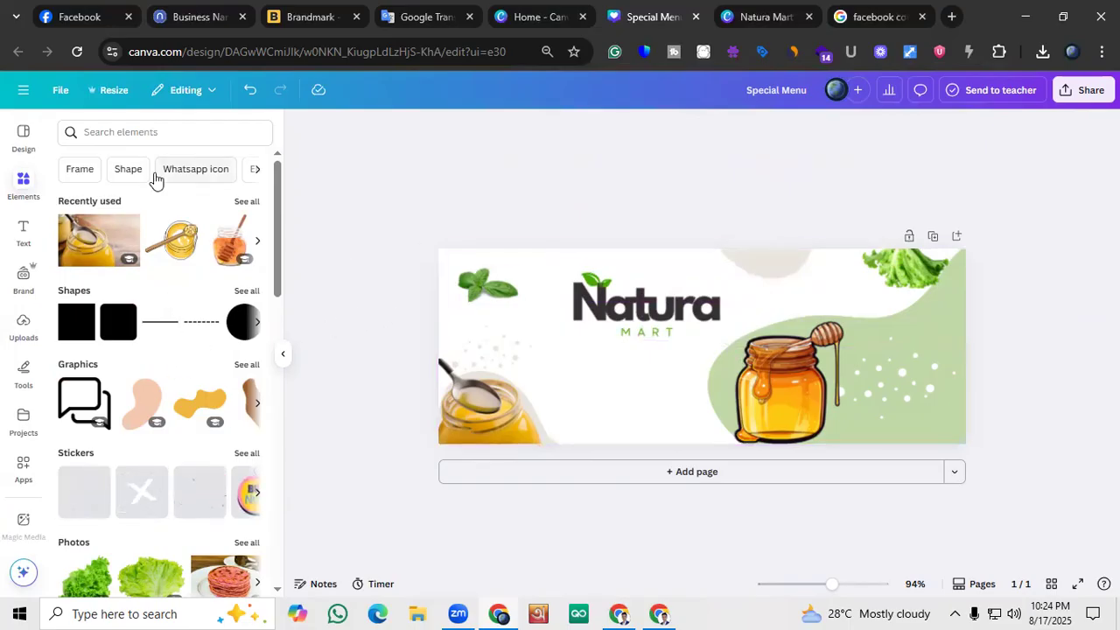
Check the recently used elements, then search the elements for Honey and show only photos
click(247, 202)
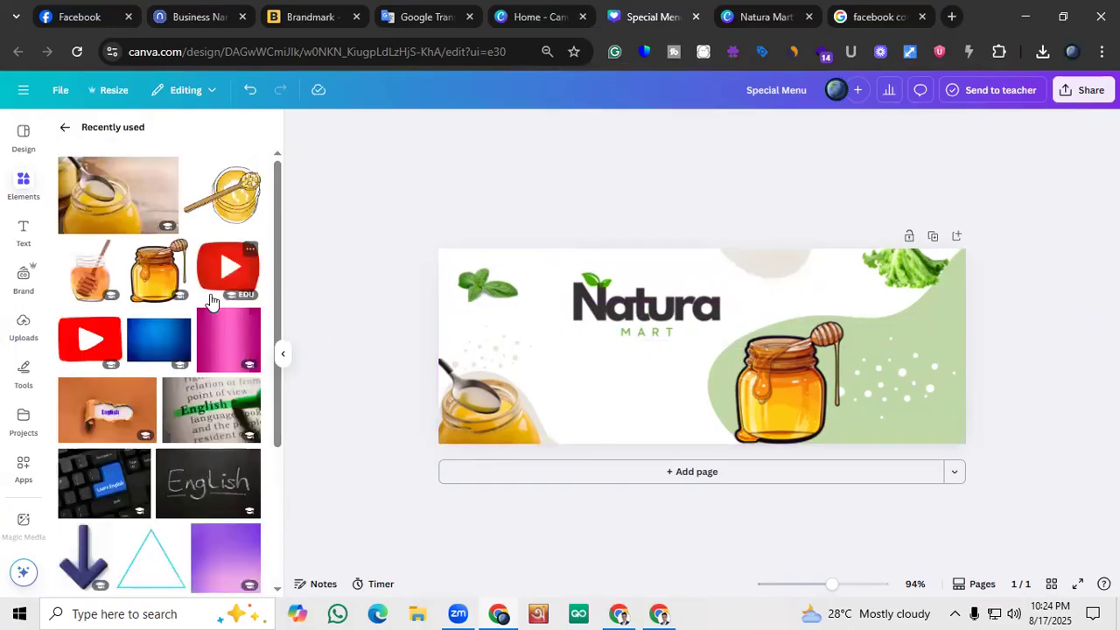
click(68, 130)
click(106, 133)
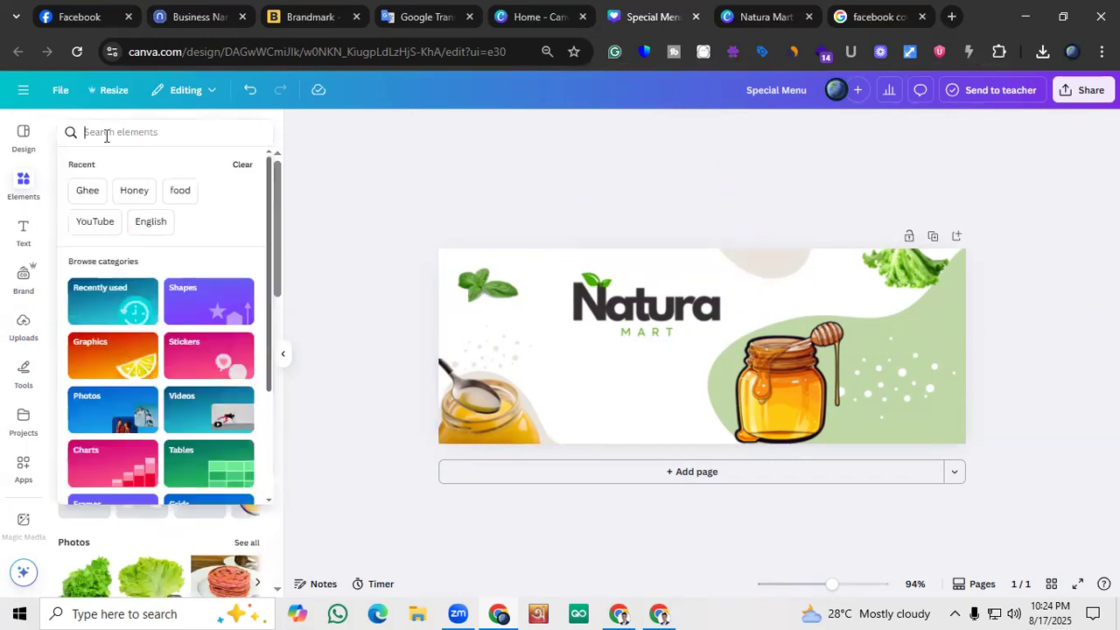
click(135, 191)
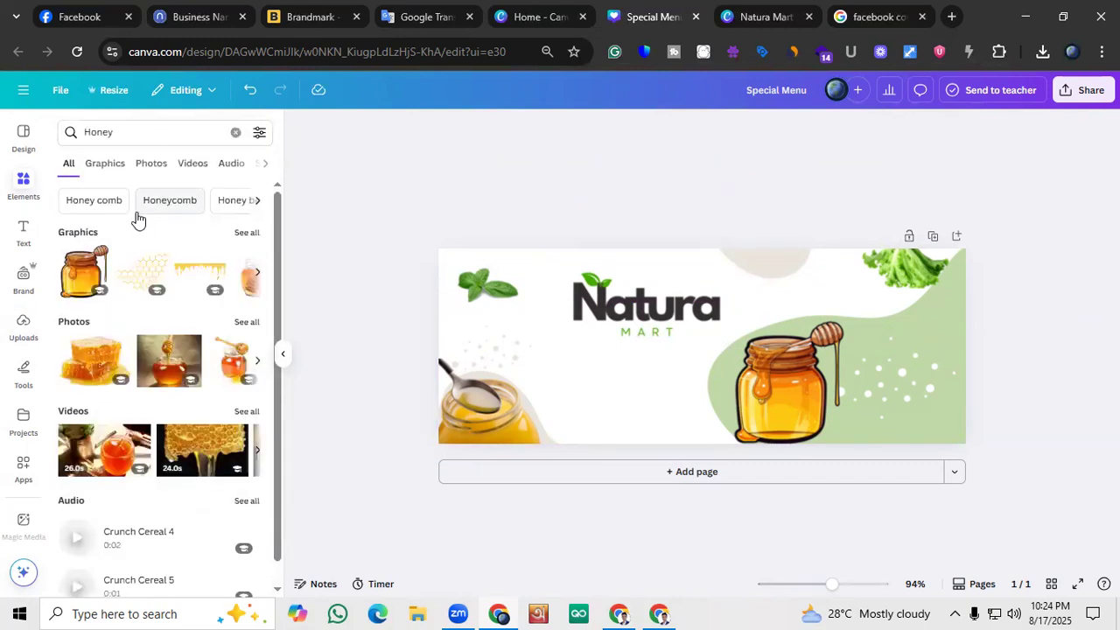
click(140, 166)
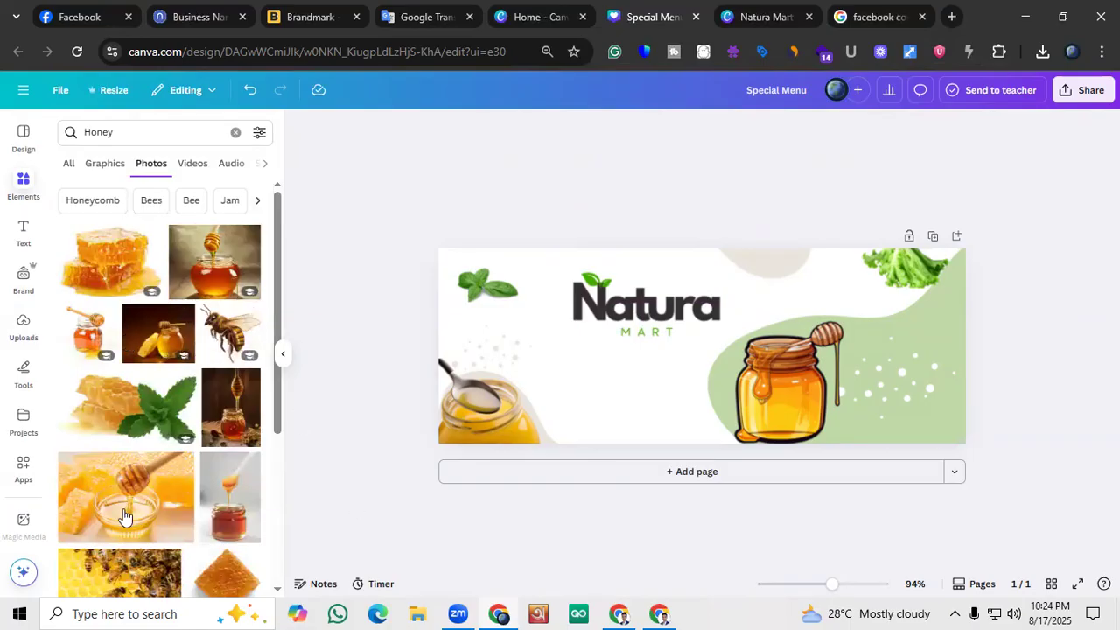
Try the photo of honey jars on a wooden board, background removed and shrunk, in the cover's lower-right corner, and remove it again
scroll(137, 381, down, 3)
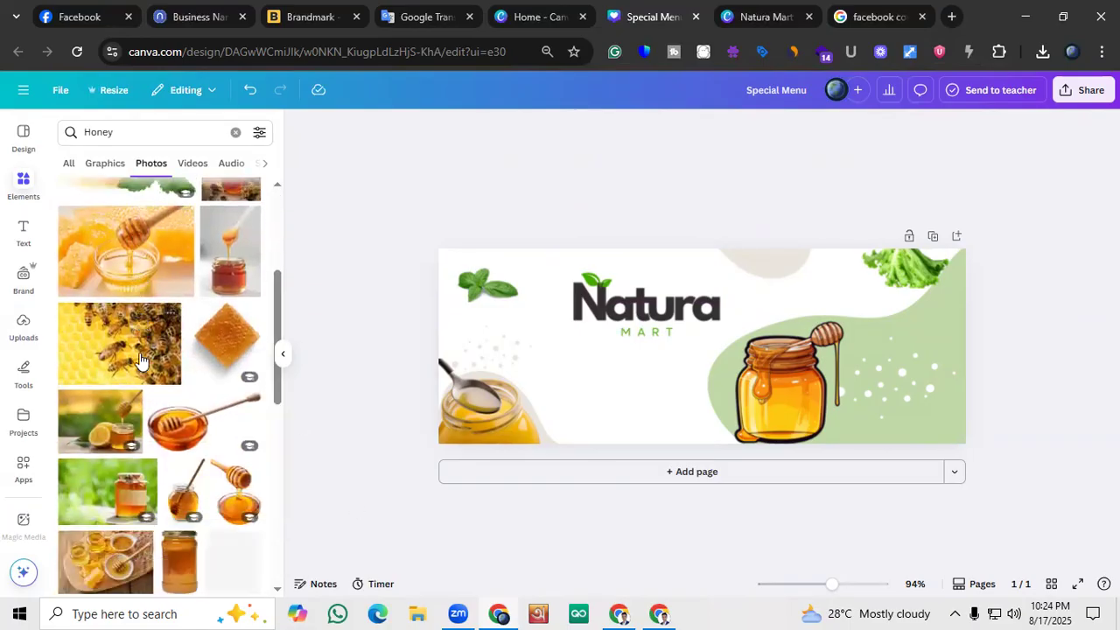
scroll(140, 359, down, 2)
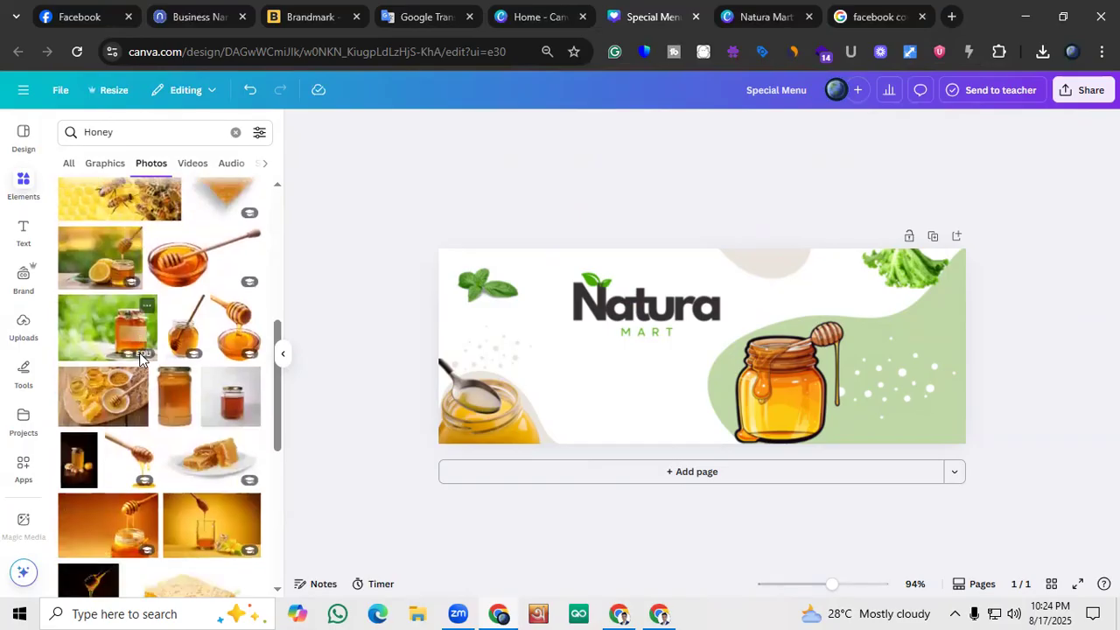
click(100, 398)
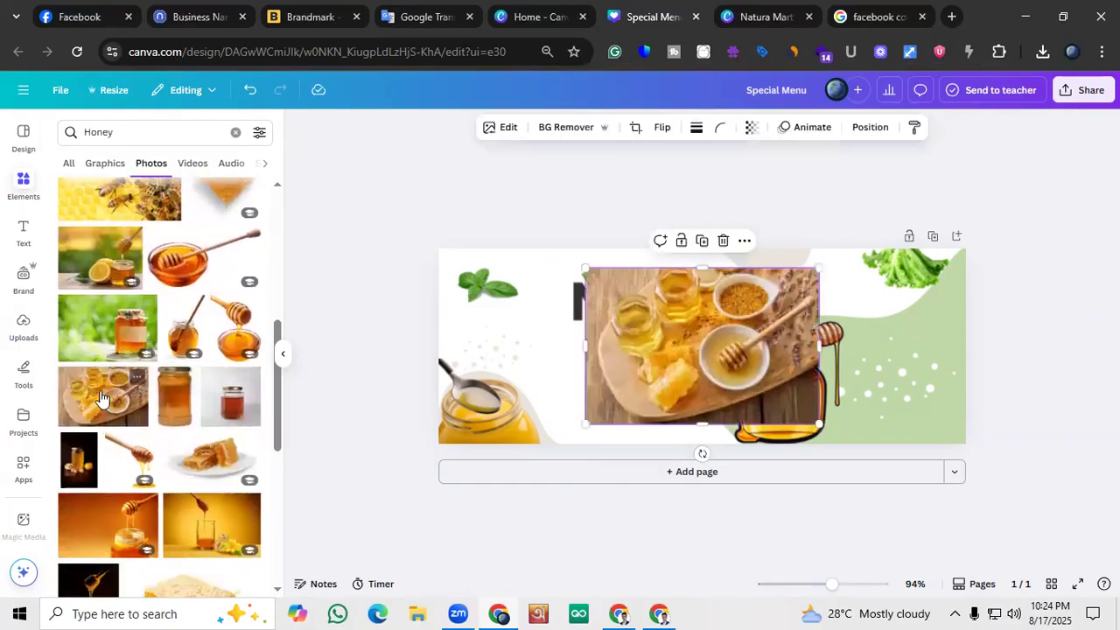
click(558, 128)
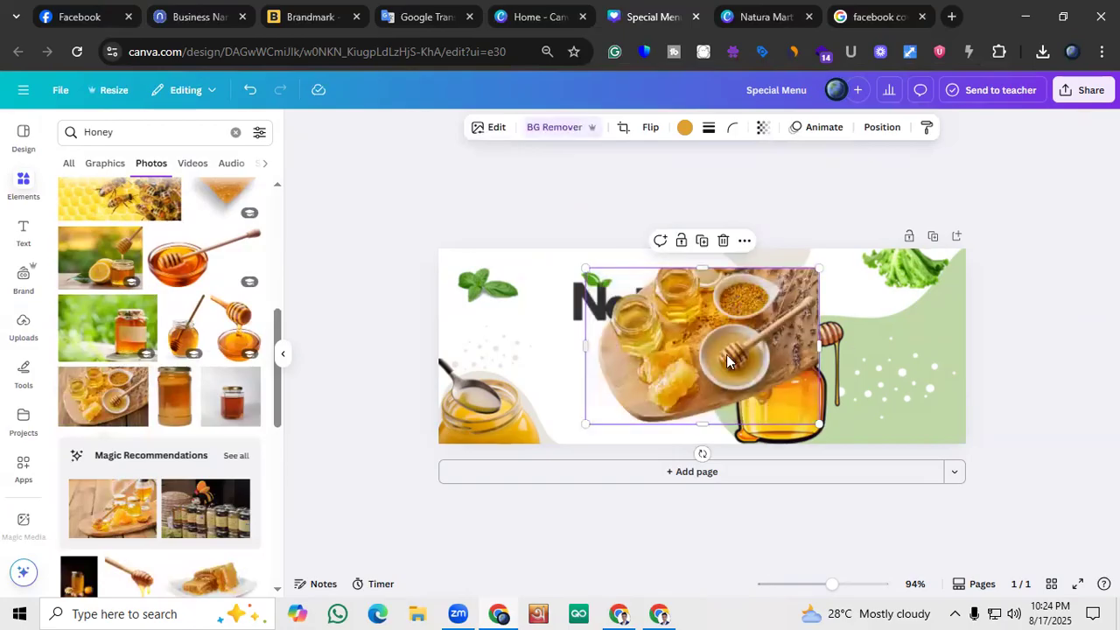
drag(818, 423, 725, 358)
drag(695, 315, 965, 428)
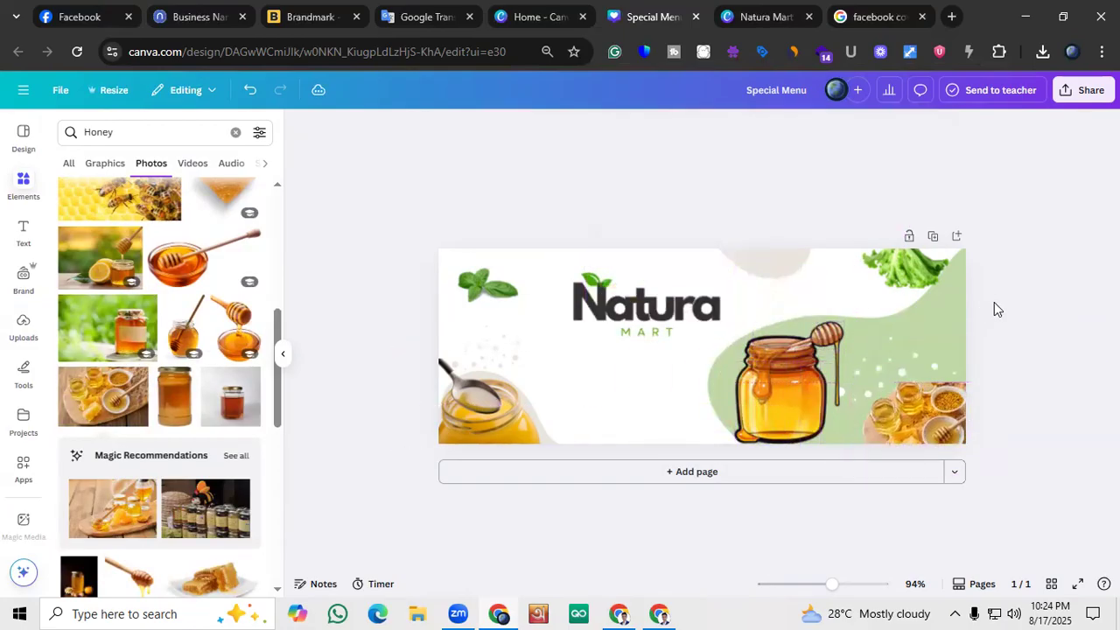
drag(928, 504, 961, 469)
drag(943, 410, 946, 391)
drag(966, 477, 949, 483)
drag(950, 418, 945, 437)
click(943, 341)
Add the photo of honeycomb on a white plate, shrink it and place it in the cover's lower-right corner beside the honey jar
scroll(53, 394, down, 1)
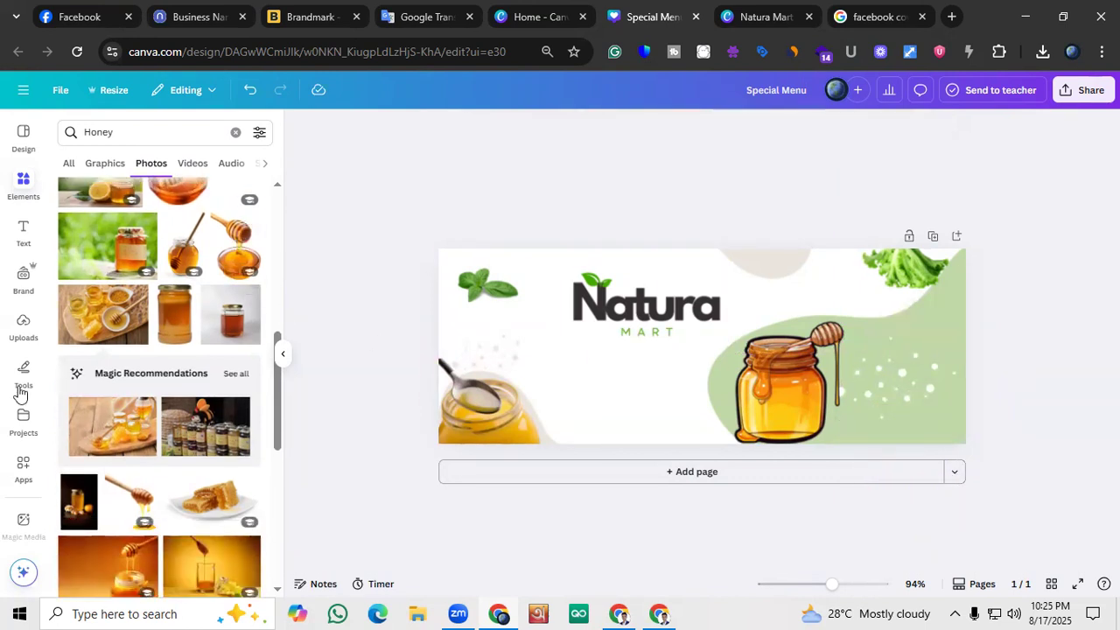
scroll(52, 392, down, 1)
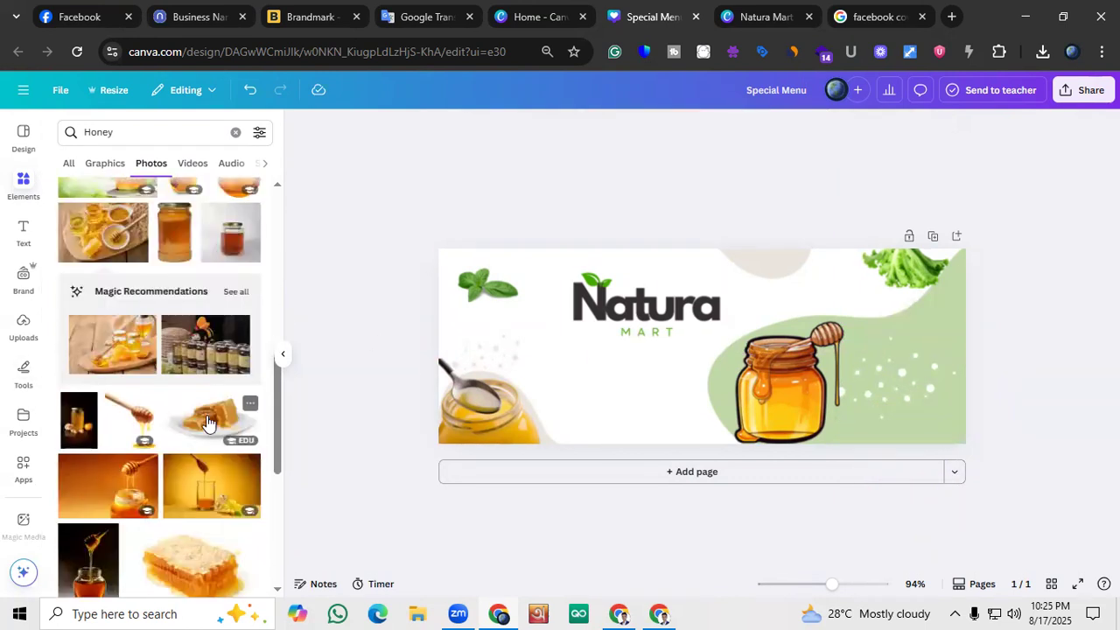
click(208, 424)
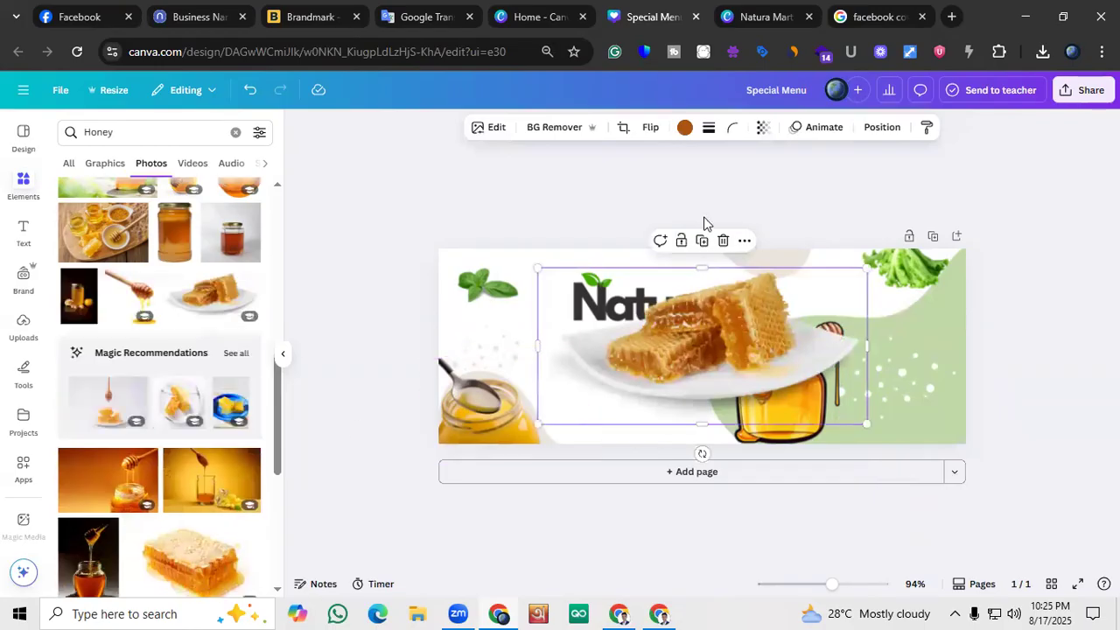
drag(866, 345, 723, 358)
drag(663, 317, 679, 414)
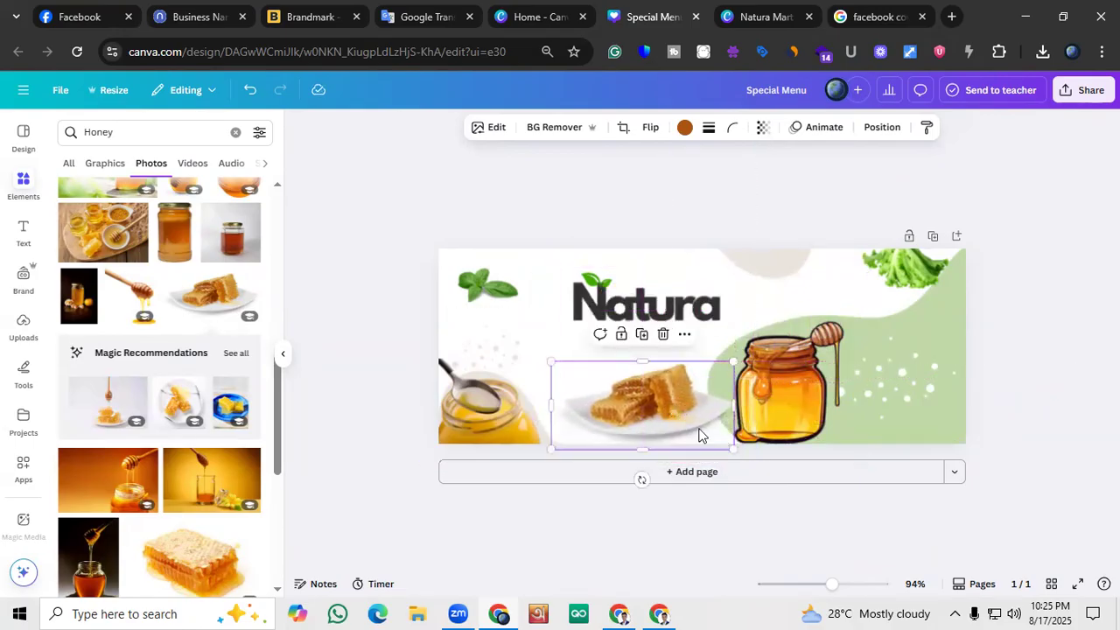
drag(733, 447, 713, 408)
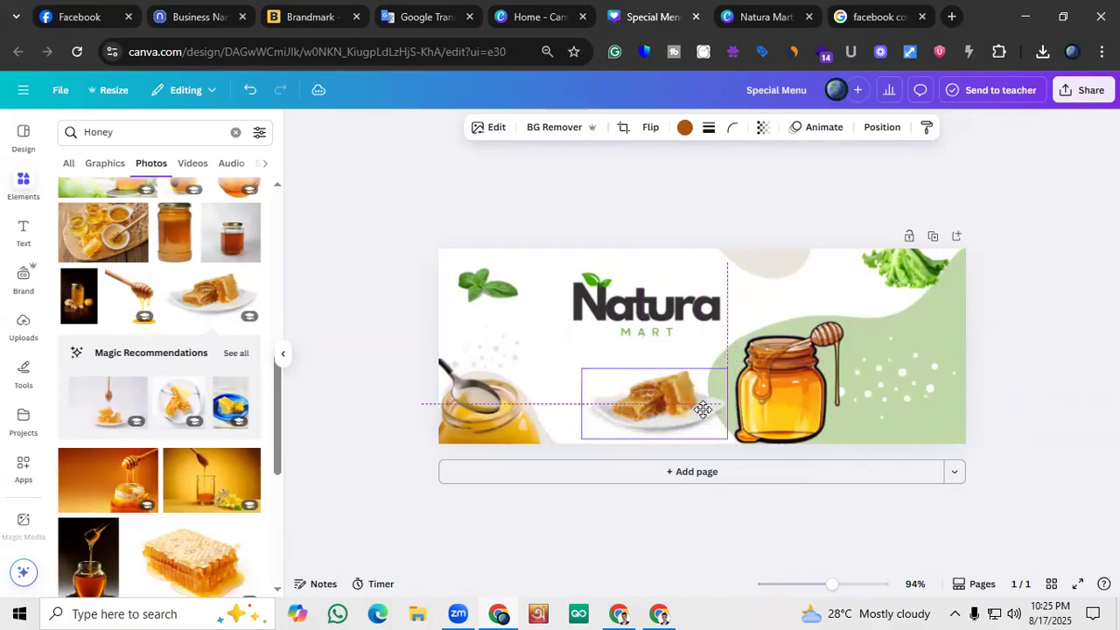
click(417, 367)
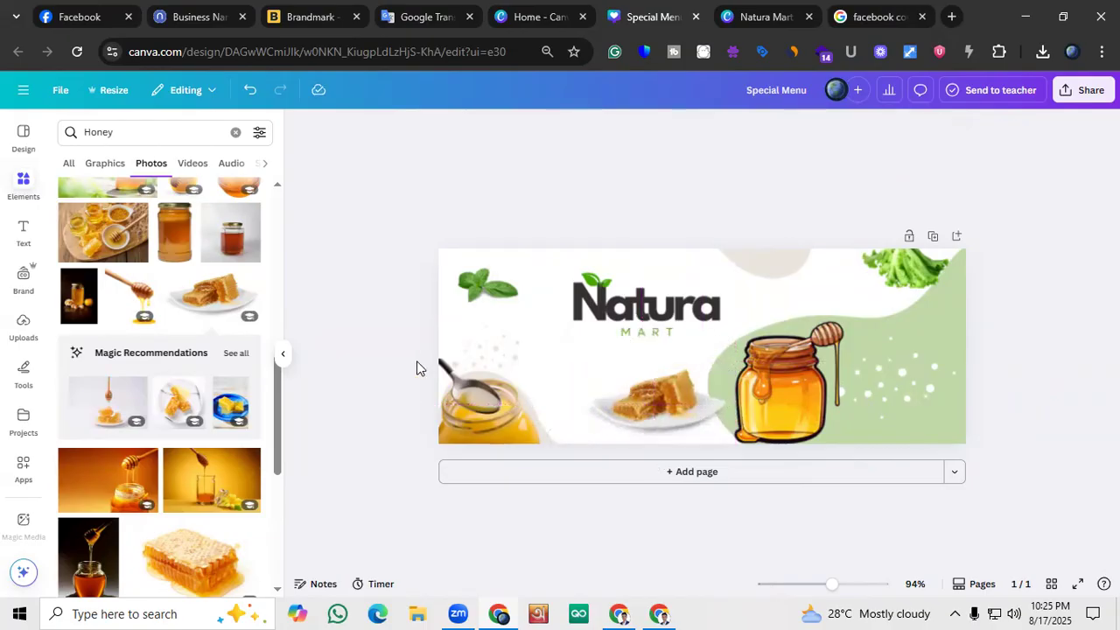
drag(648, 405, 891, 416)
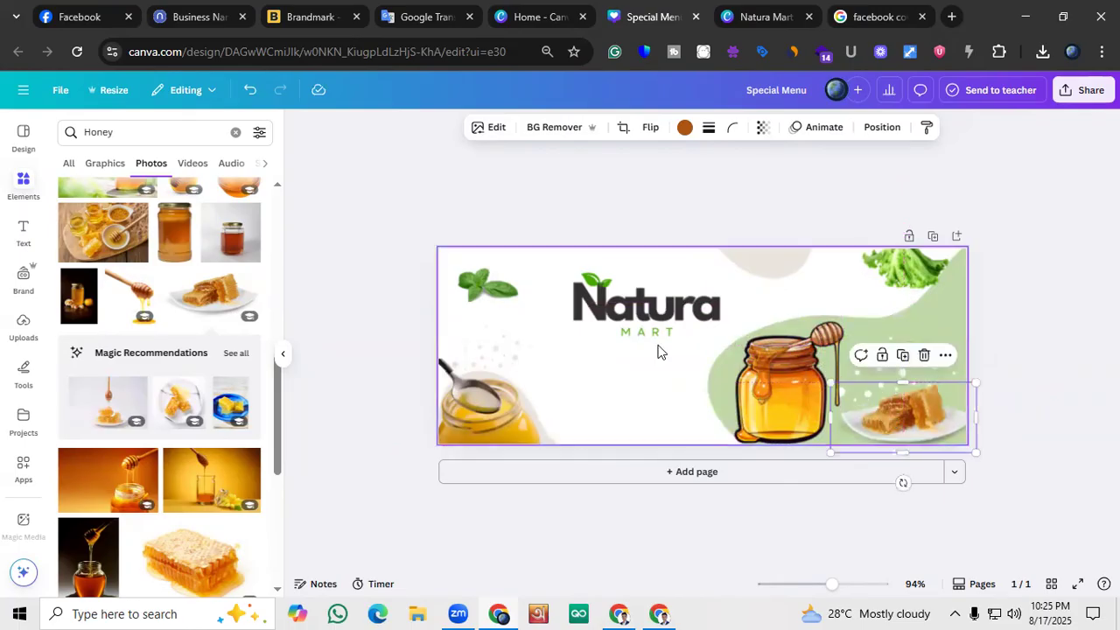
click(354, 295)
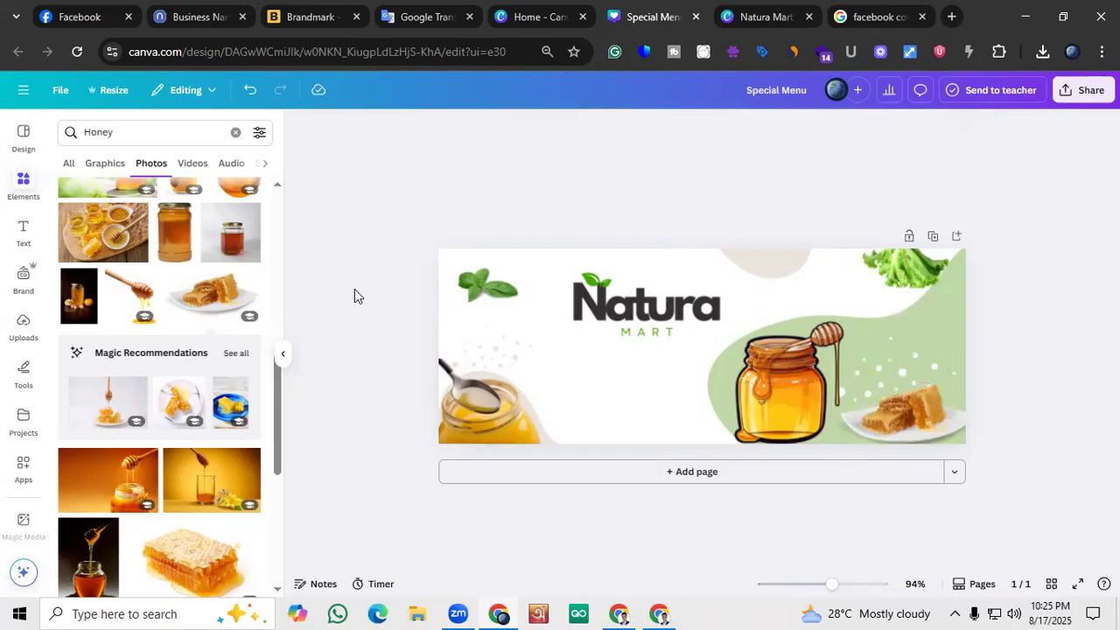
Reposition the ghee jar photo slightly in the cover's lower-left corner
drag(520, 378, 515, 400)
click(379, 354)
click(482, 398)
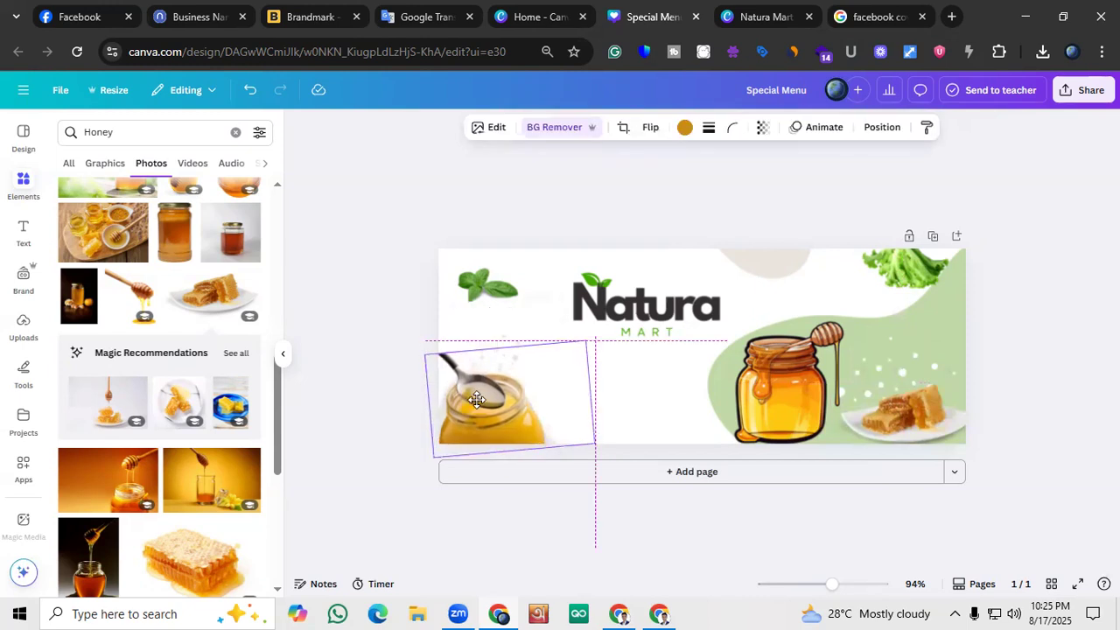
click(365, 384)
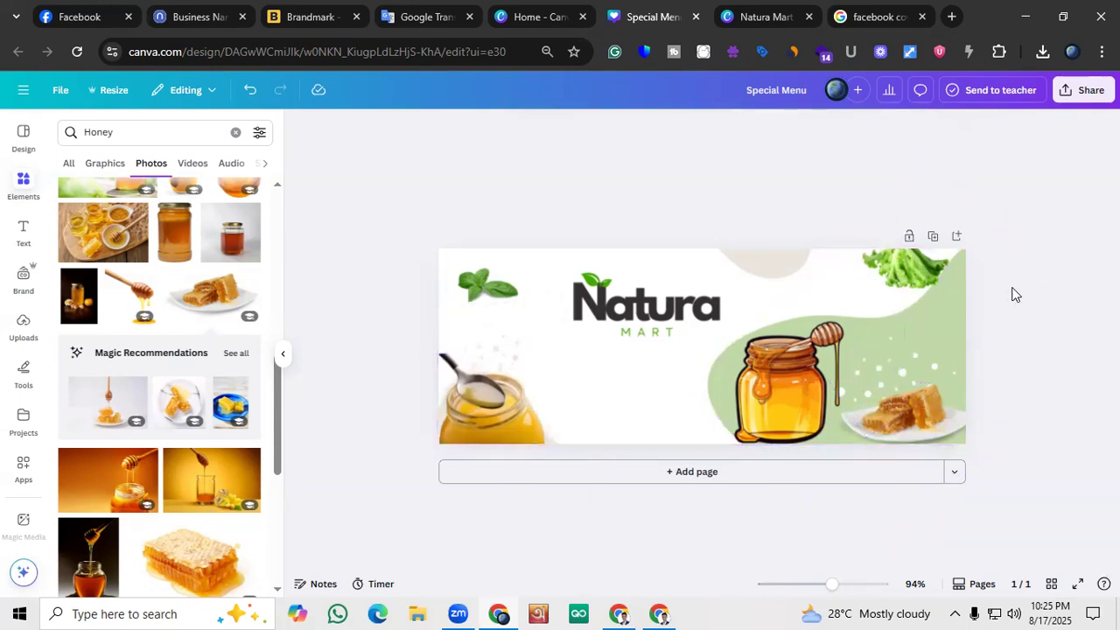
Delete the lettuce from the cover's upper-right corner, and undo a trial duplicate of the mint leaves
click(933, 282)
click(920, 196)
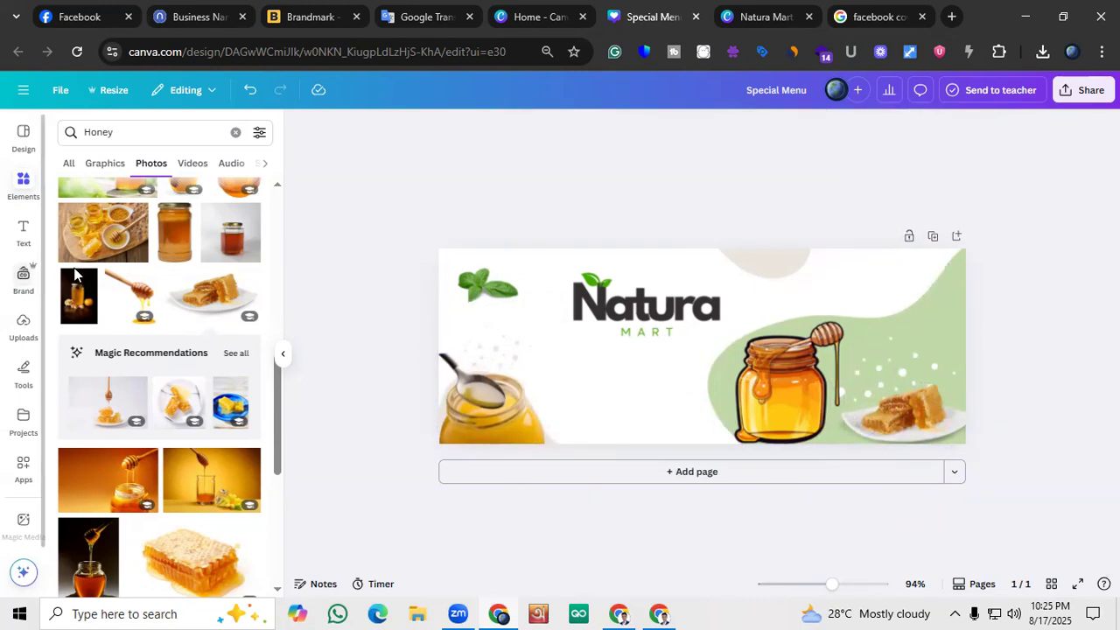
click(487, 284)
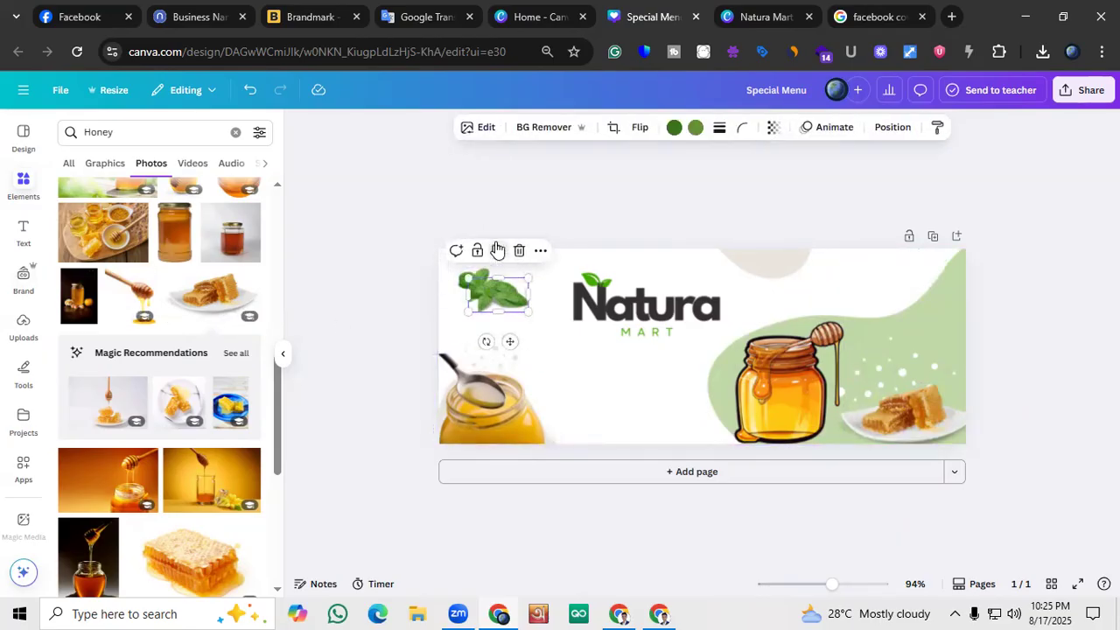
key(ctrl+z)
Delete the illustrated honey jar from the green shape
scroll(177, 378, down, 2)
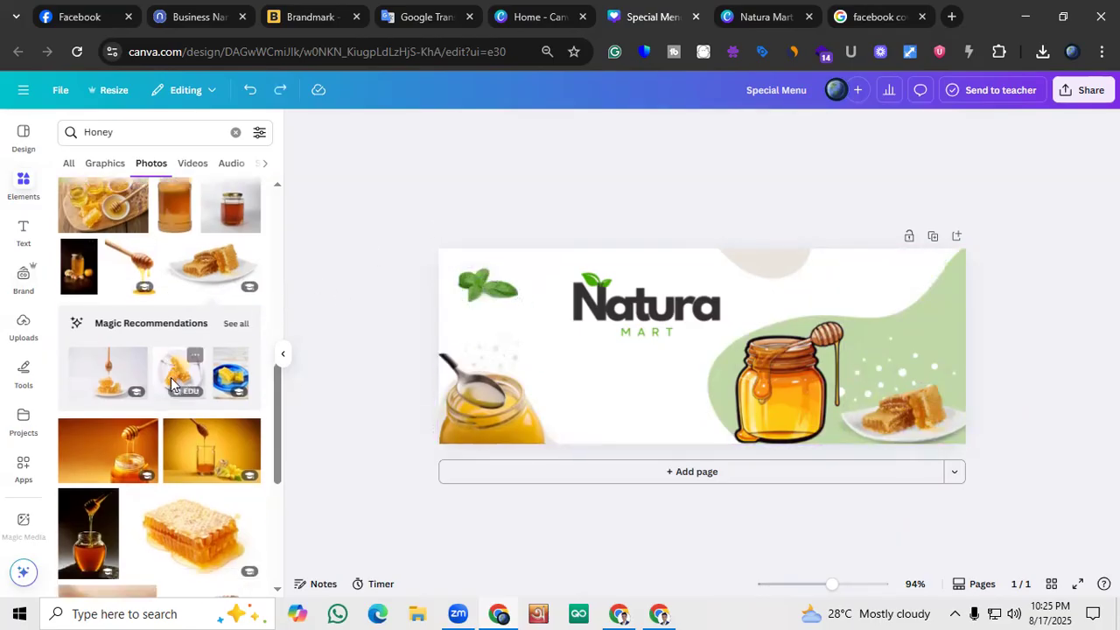
scroll(180, 345, up, 10)
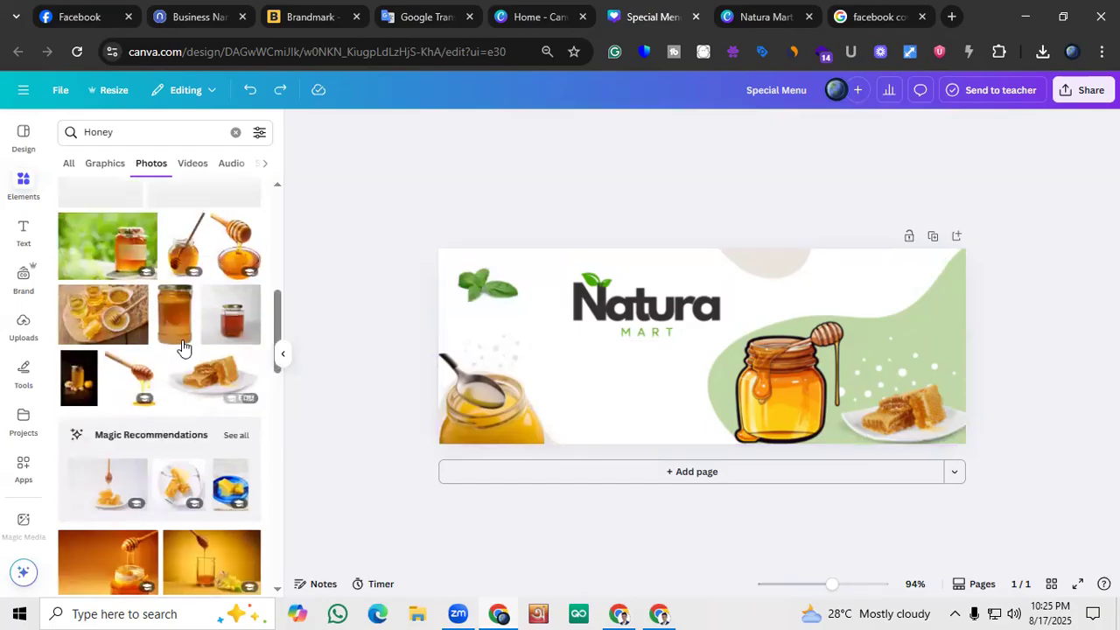
scroll(137, 287, up, 3)
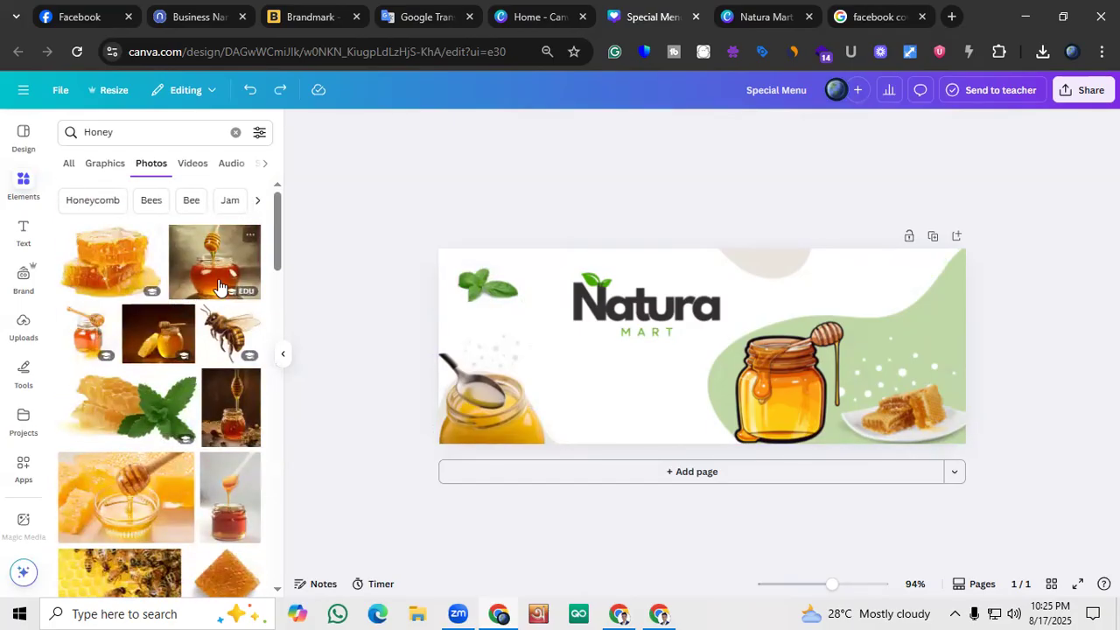
click(771, 408)
click(811, 297)
Add the photo of a honey jar with a dripping dipper, remove its background, and place it smaller over the green shape's left part
click(215, 262)
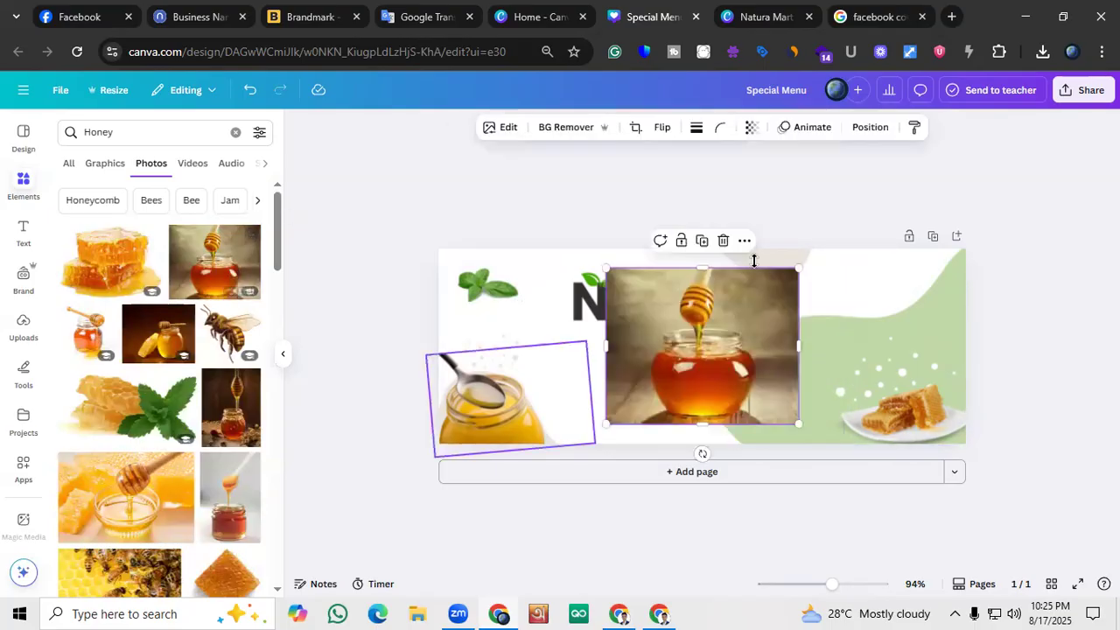
click(562, 128)
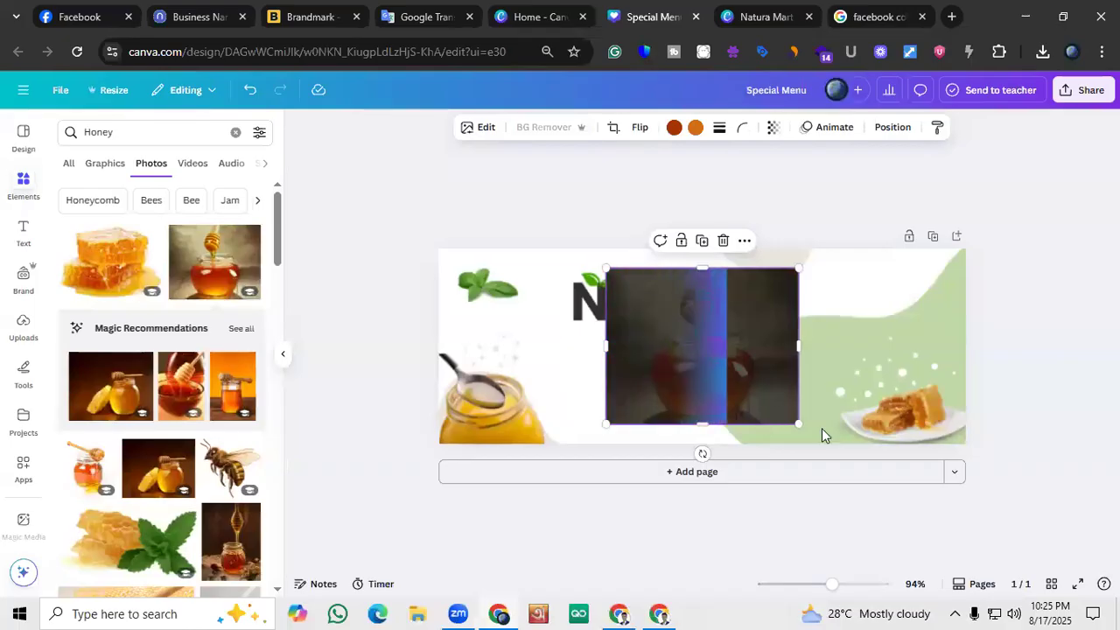
drag(766, 405, 784, 432)
click(418, 415)
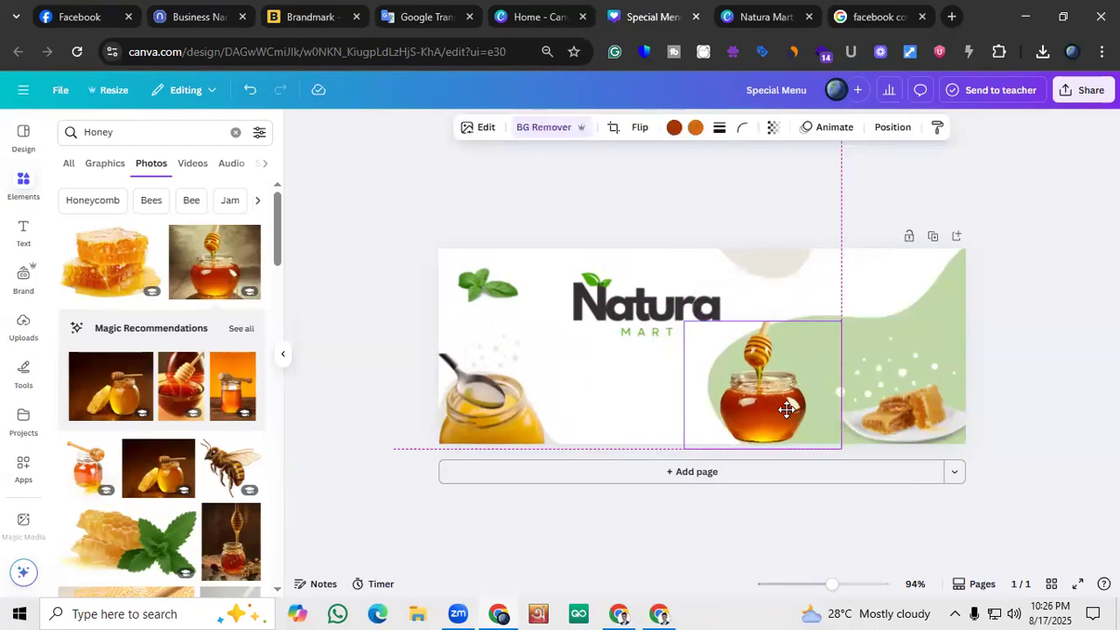
click(379, 402)
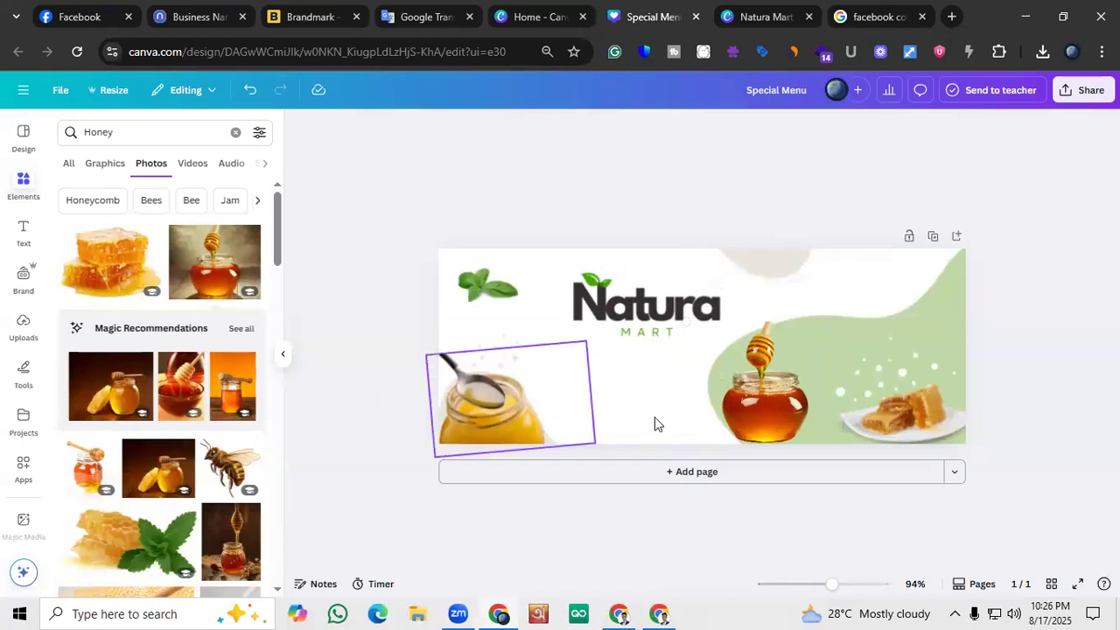
Shift the honeycomb plate slightly toward the honey jar and recolor it with the dark red Brand Kit color
click(912, 425)
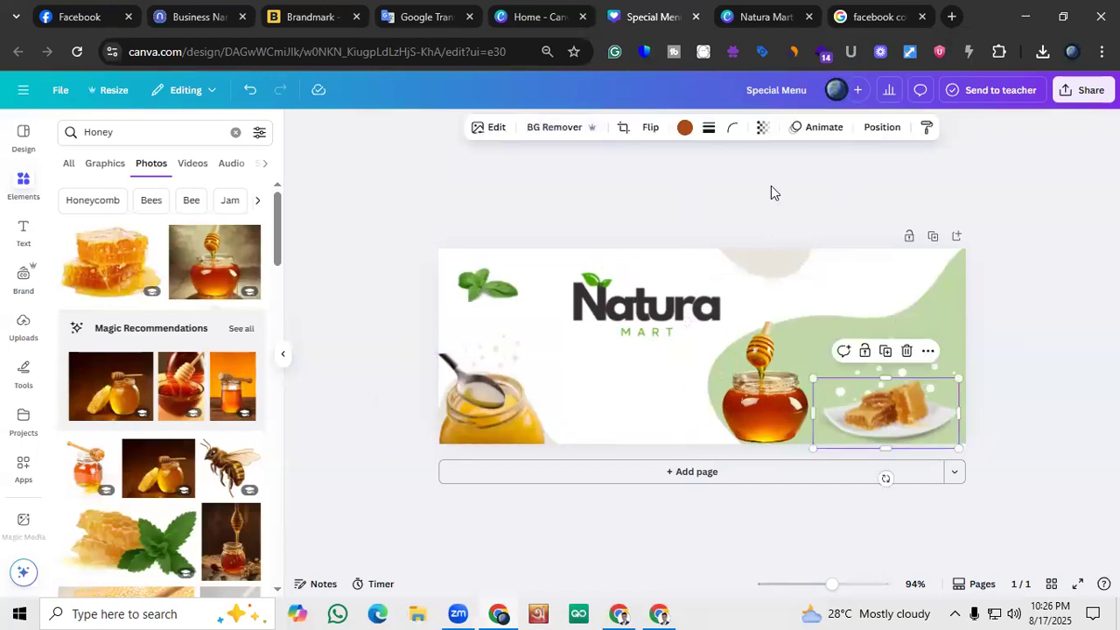
click(684, 127)
click(70, 310)
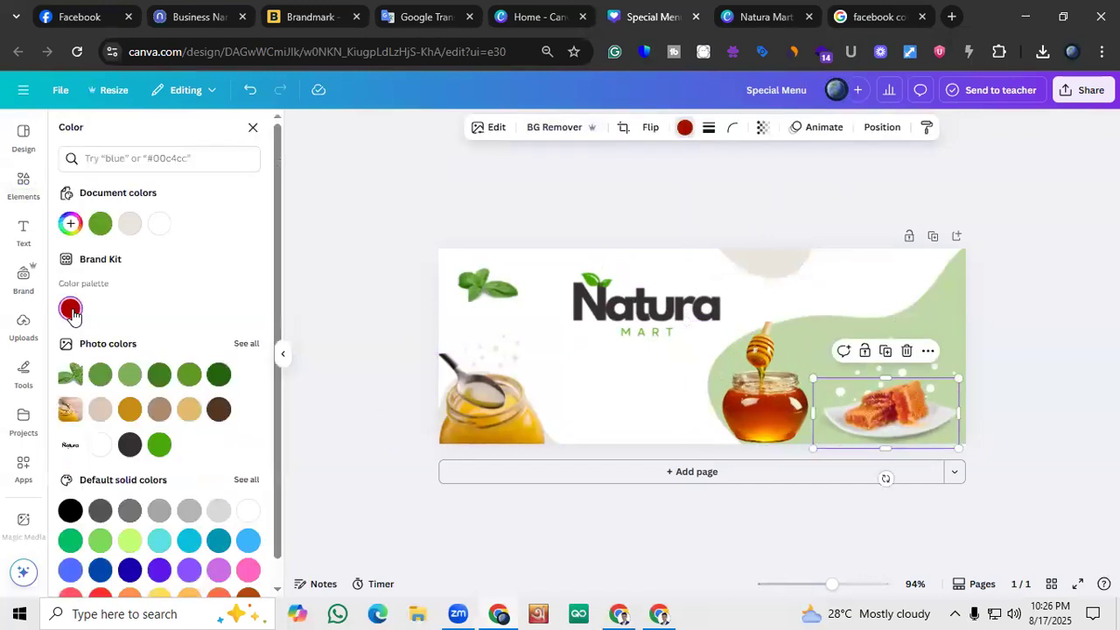
click(1008, 336)
Try dark red and yellow as the ghee jar photo's color, and undo both changes
click(552, 366)
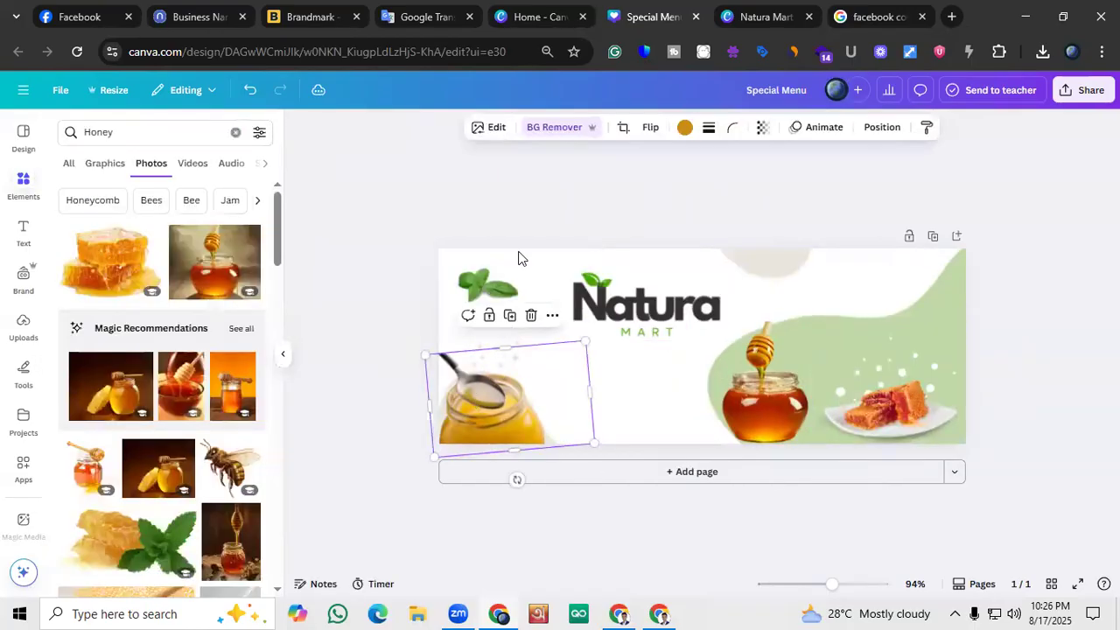
click(684, 128)
click(130, 223)
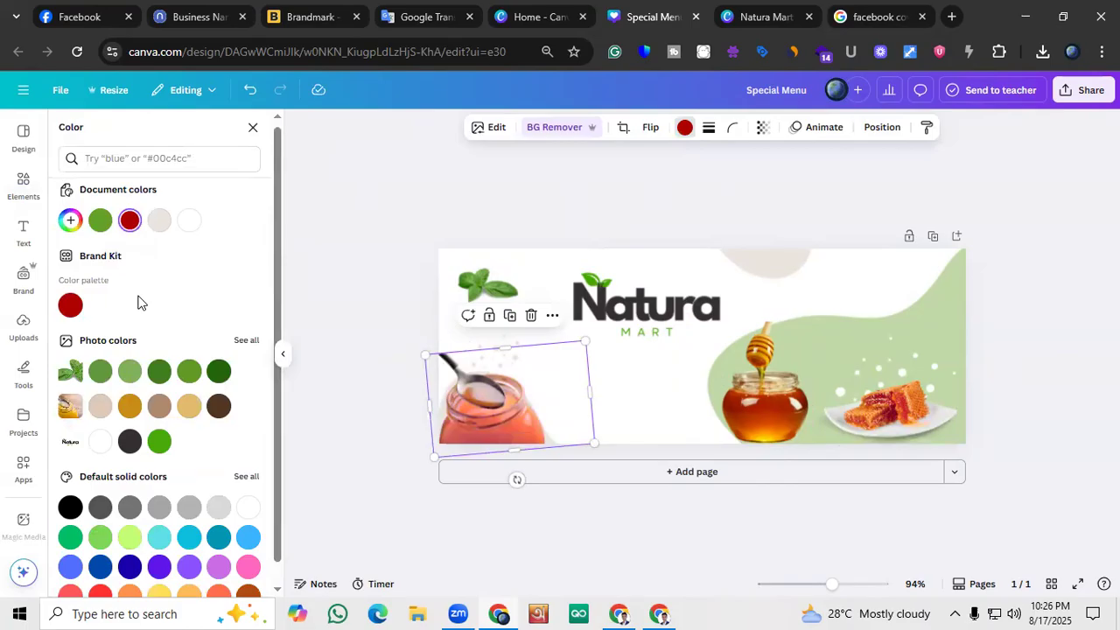
scroll(180, 437, down, 1)
click(157, 575)
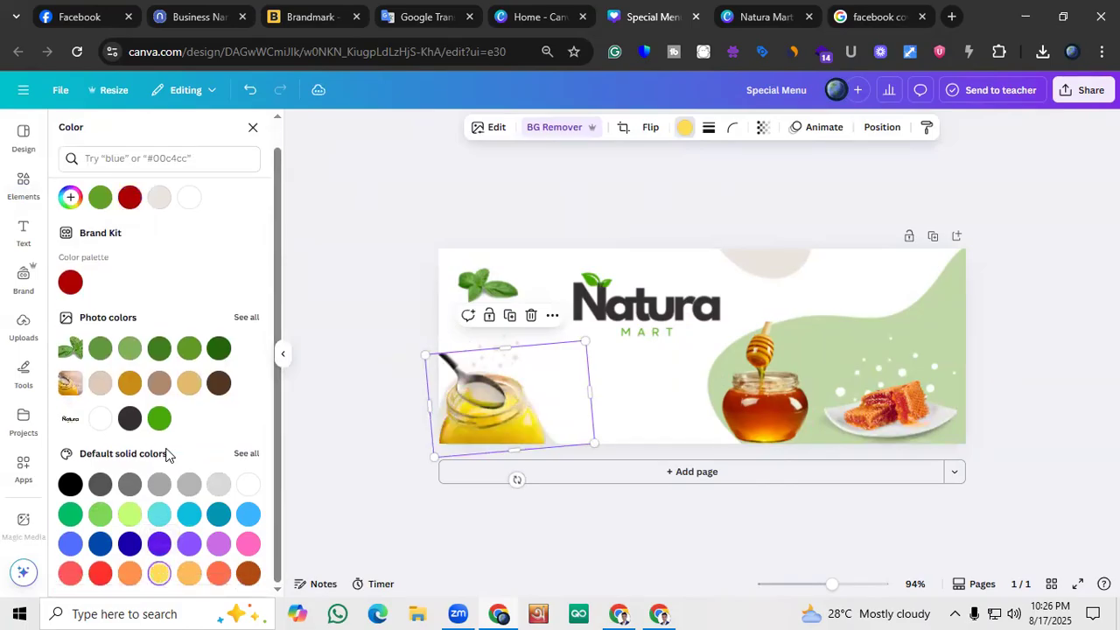
key(ctrl+z)
key(ctrl+z)
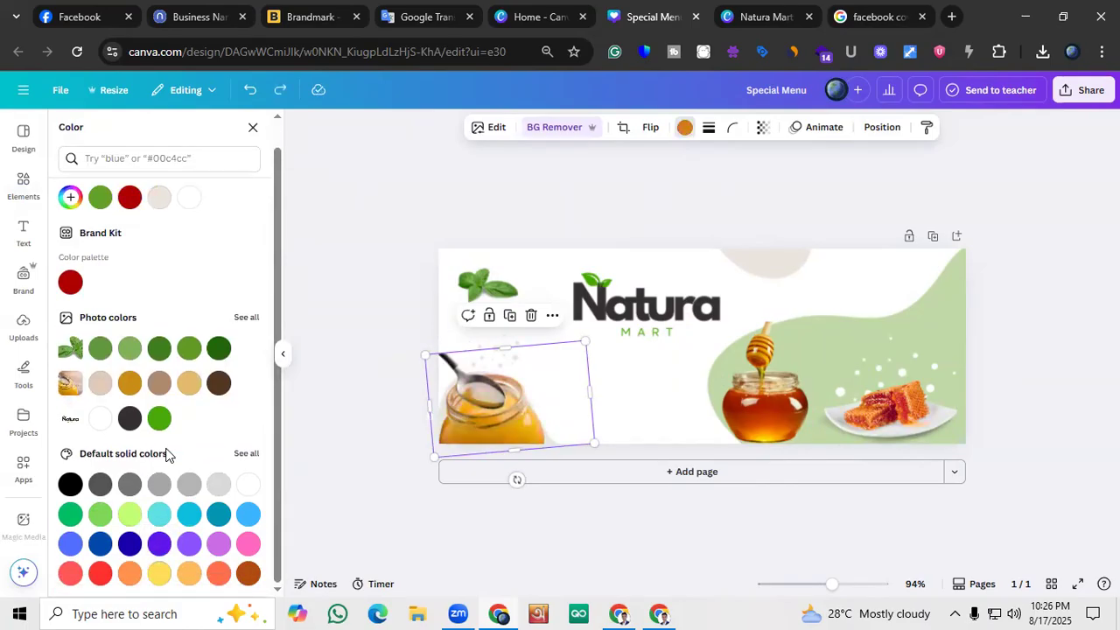
Try the custom orange-brown color #C36813 on the ghee jar photo, and undo it
click(70, 197)
mouse_move(230, 243)
mouse_down()
mouse_move(253, 227)
mouse_move(230, 244)
mouse_up()
drag(98, 313, 87, 321)
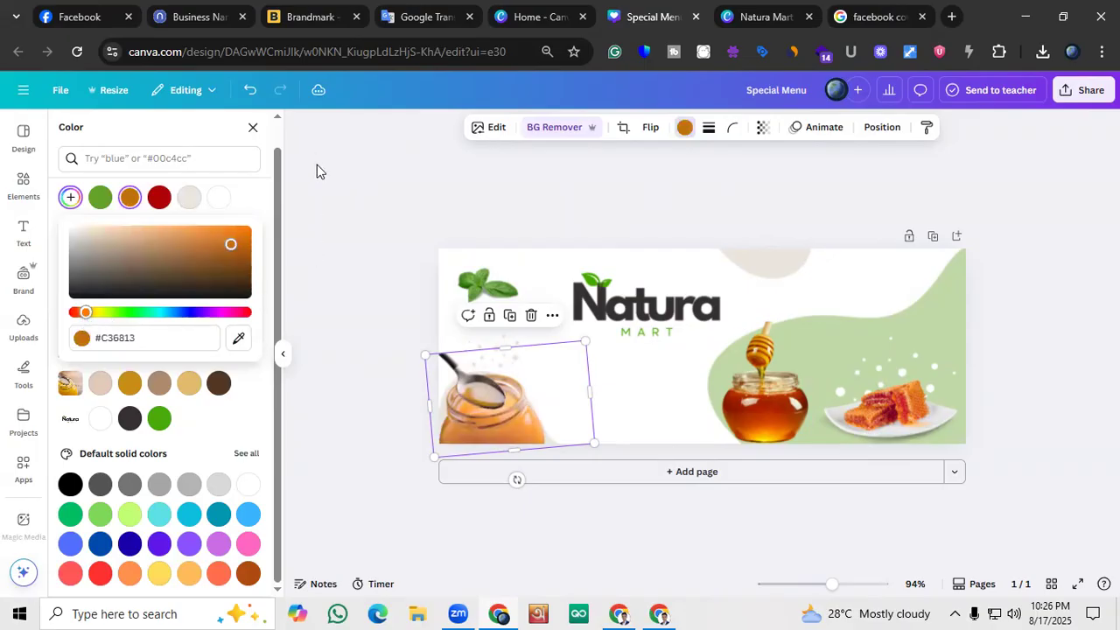
click(249, 90)
click(419, 276)
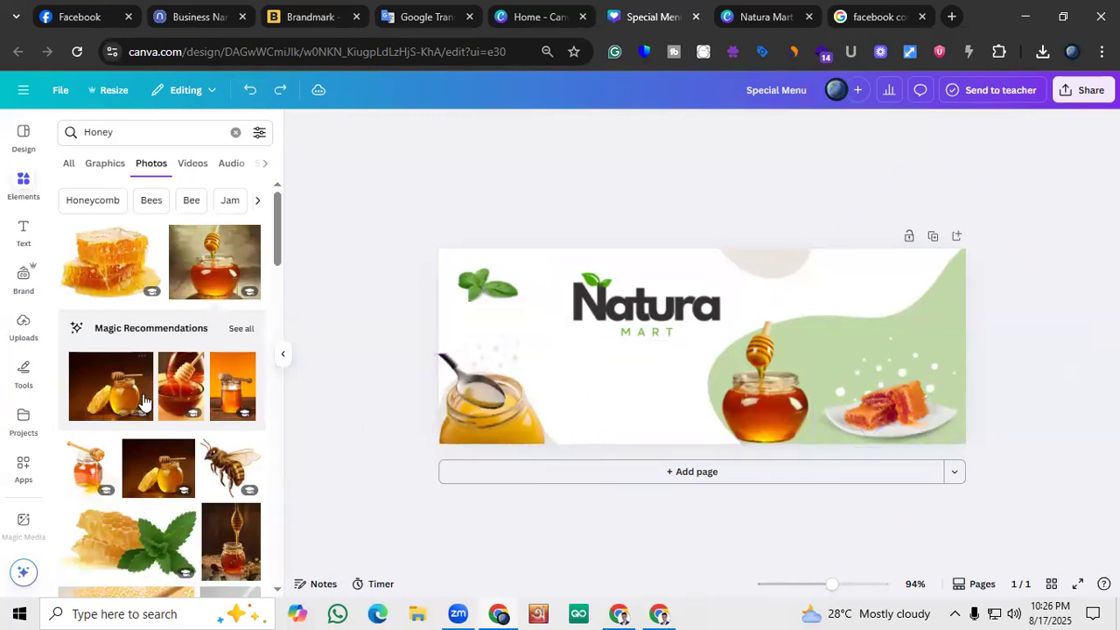
Add the photo of honeycomb with mint leaves and place it in the cover's upper-right corner
scroll(145, 457, down, 1)
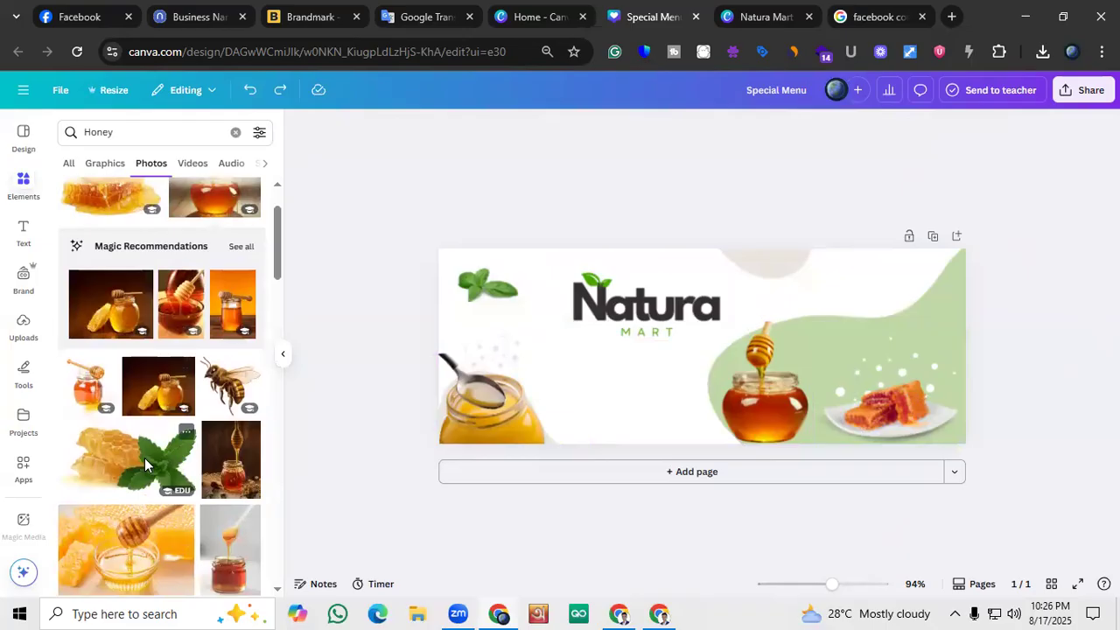
click(144, 457)
drag(863, 423, 939, 278)
click(1041, 292)
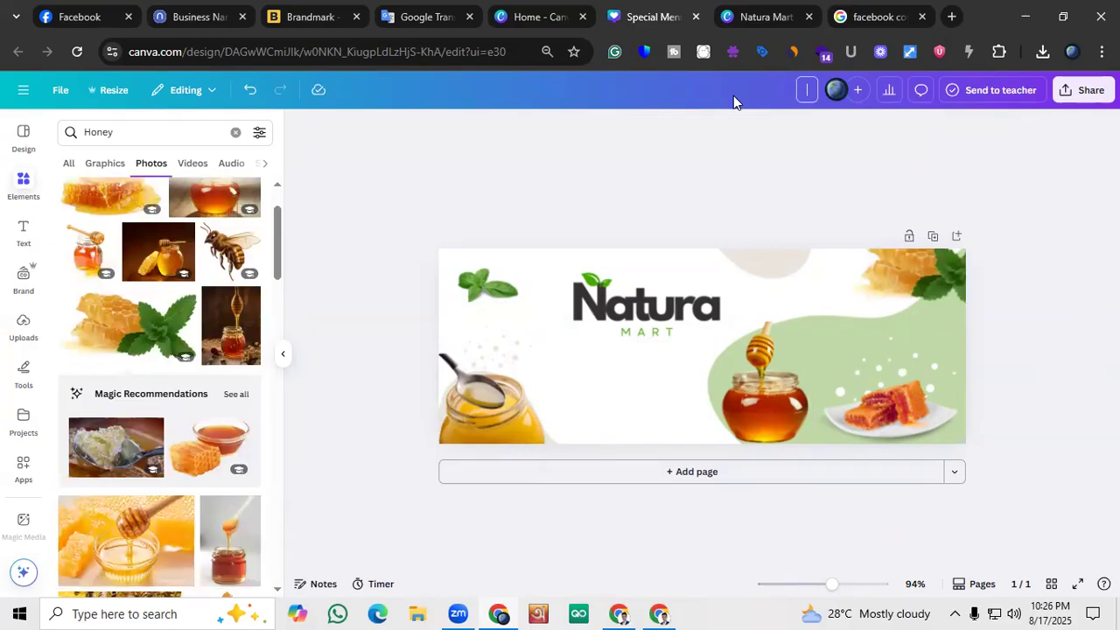
Rename the design as Natura Mart Cover Photo
text(Natura Mart Cover Photo)
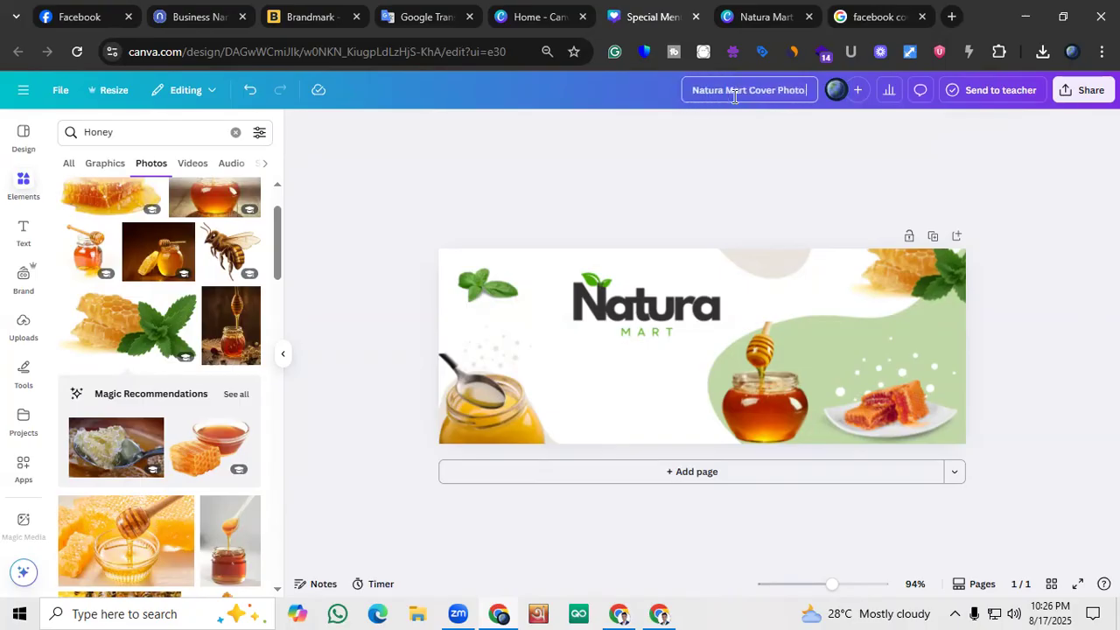
Download the cover photo design as a PNG at its original 851 × 315 px size
click(1072, 91)
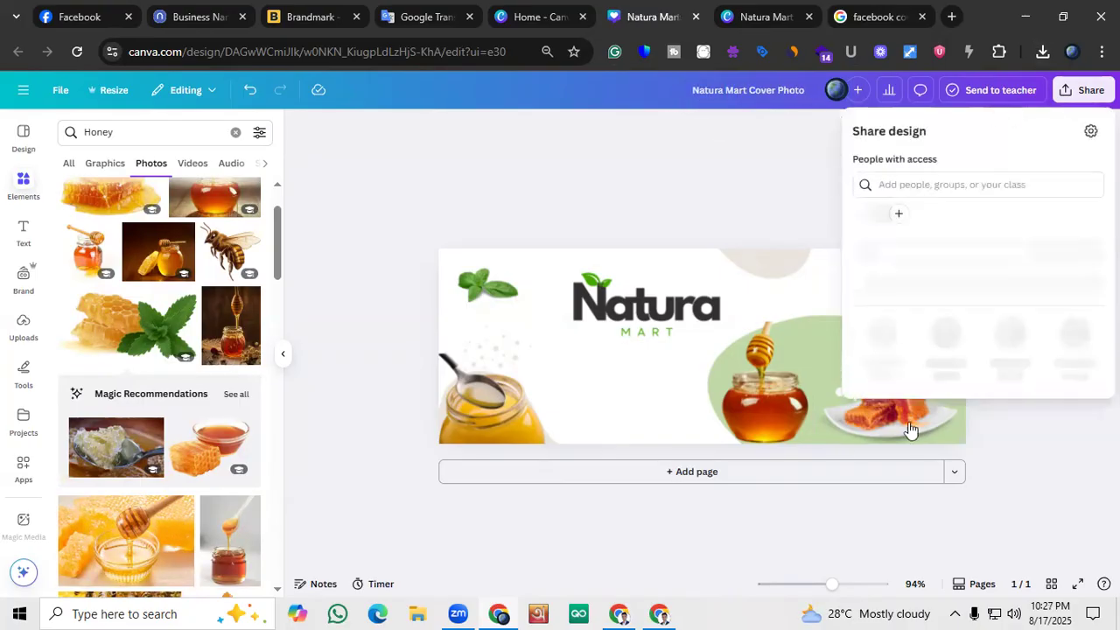
click(883, 372)
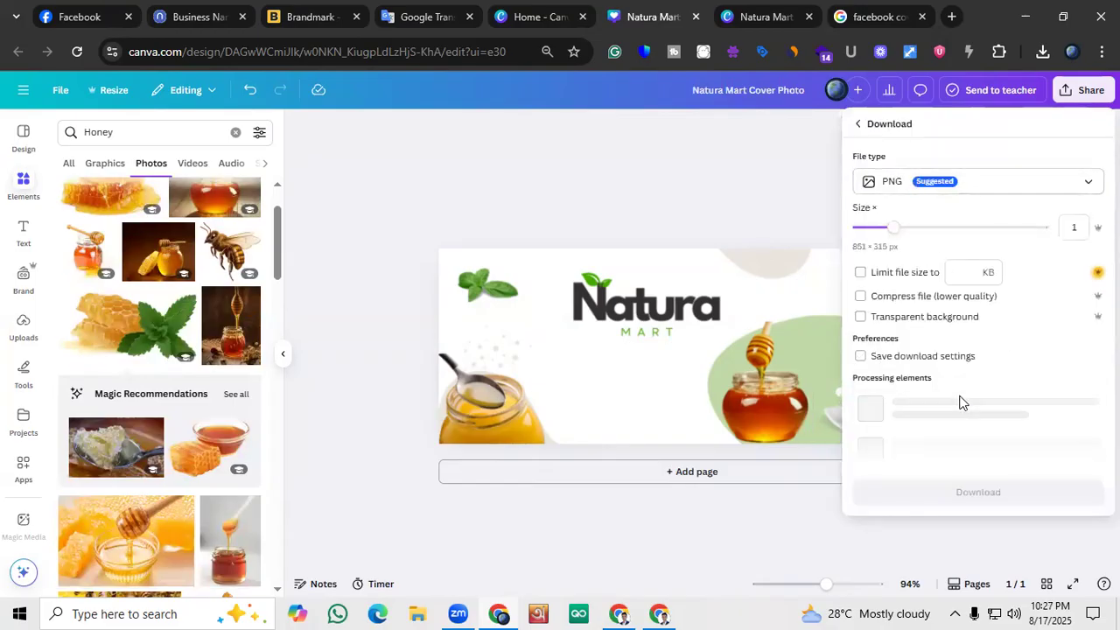
click(955, 390)
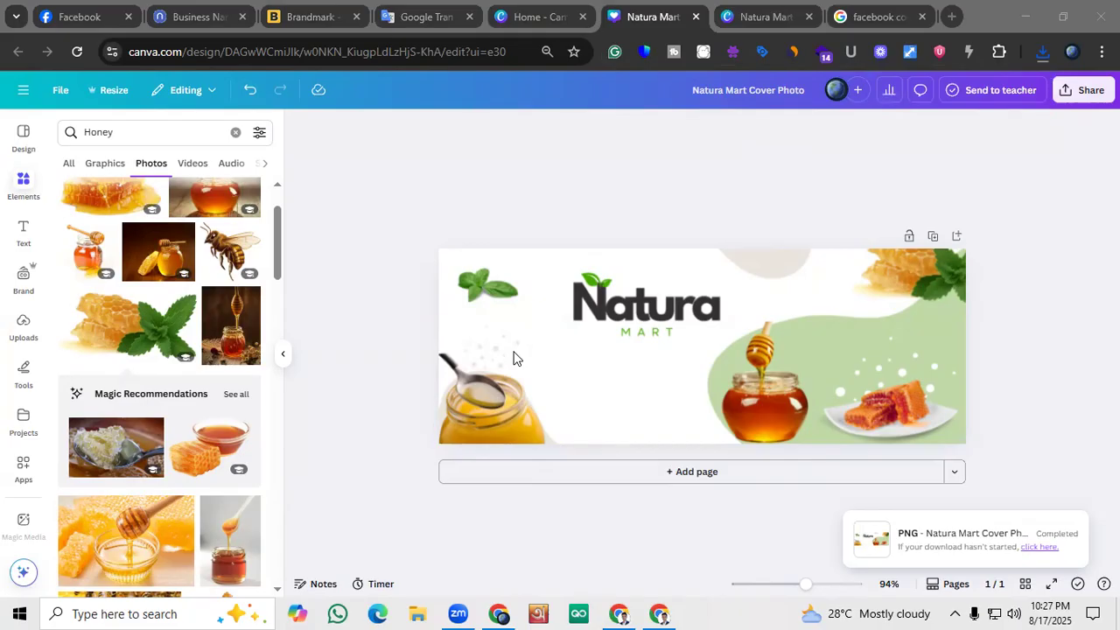
Switch to the Natura Mart Facebook page, upload Natura Mart Cover Photo .png as its cover photo, and save the change
click(83, 17)
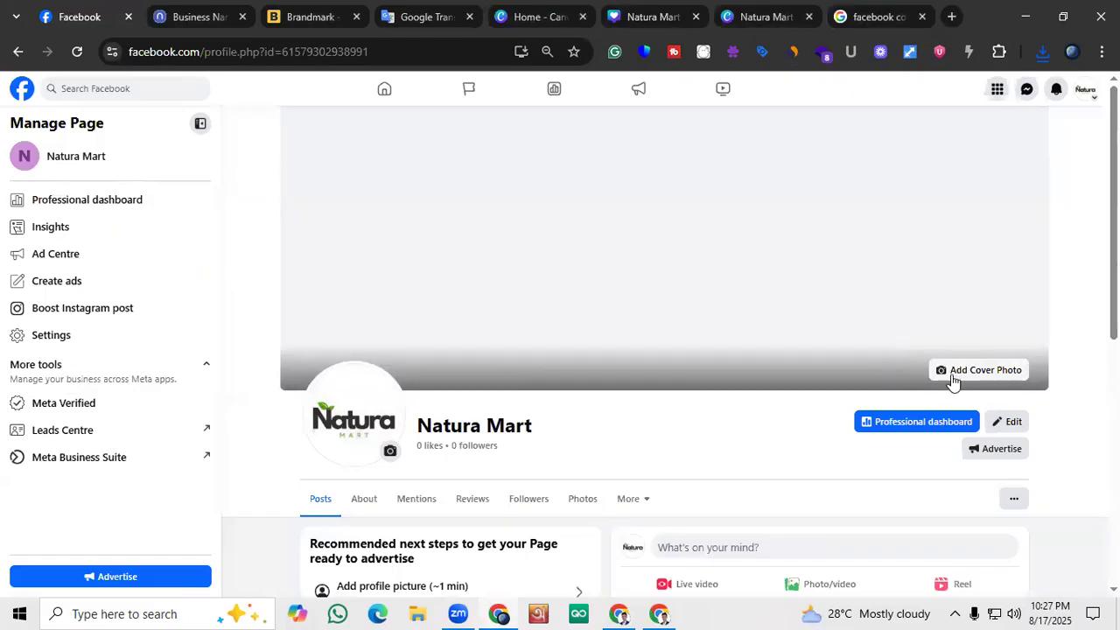
click(953, 376)
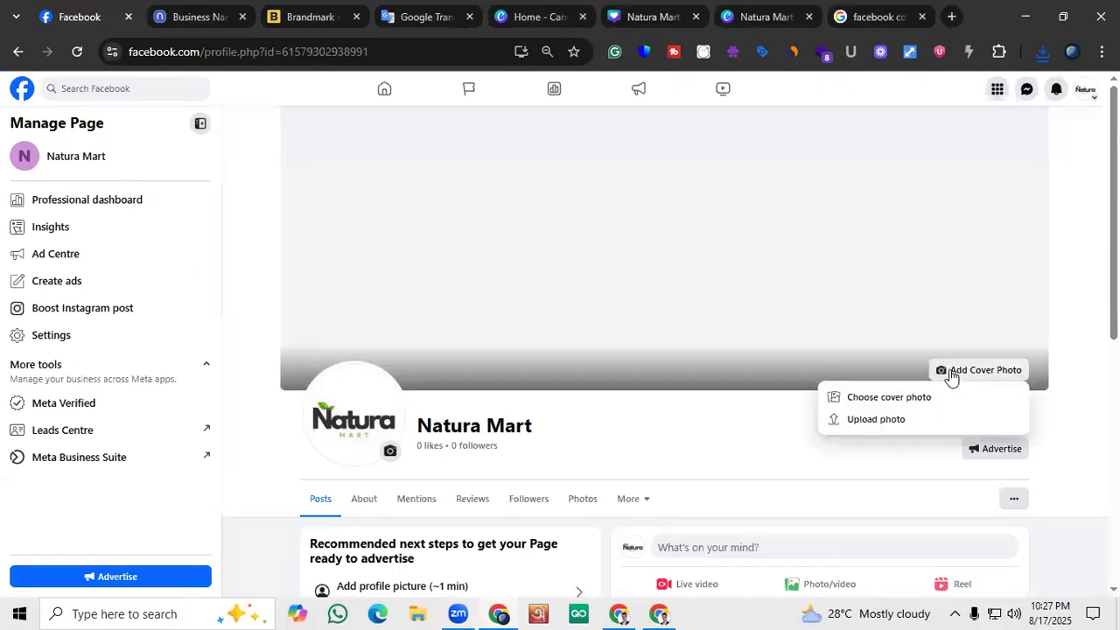
click(847, 420)
click(254, 131)
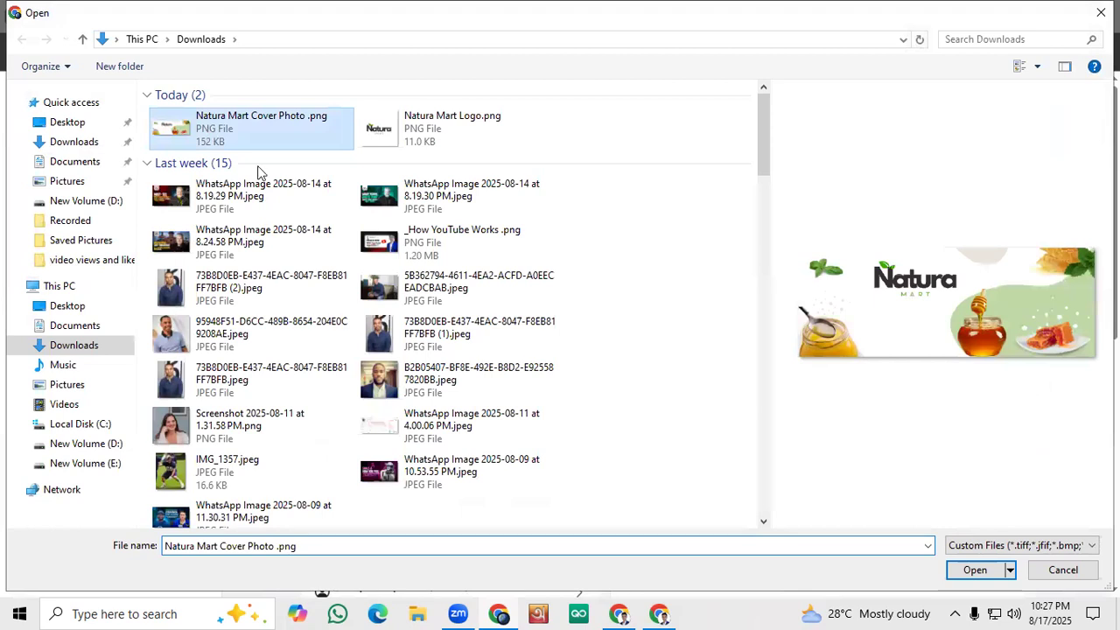
click(980, 572)
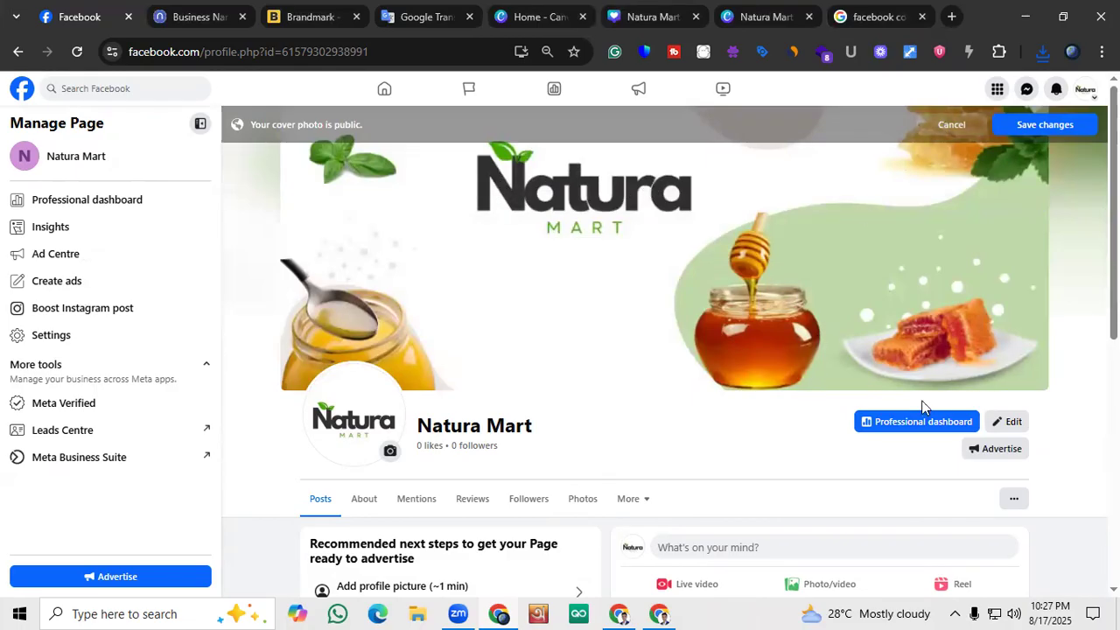
click(1024, 124)
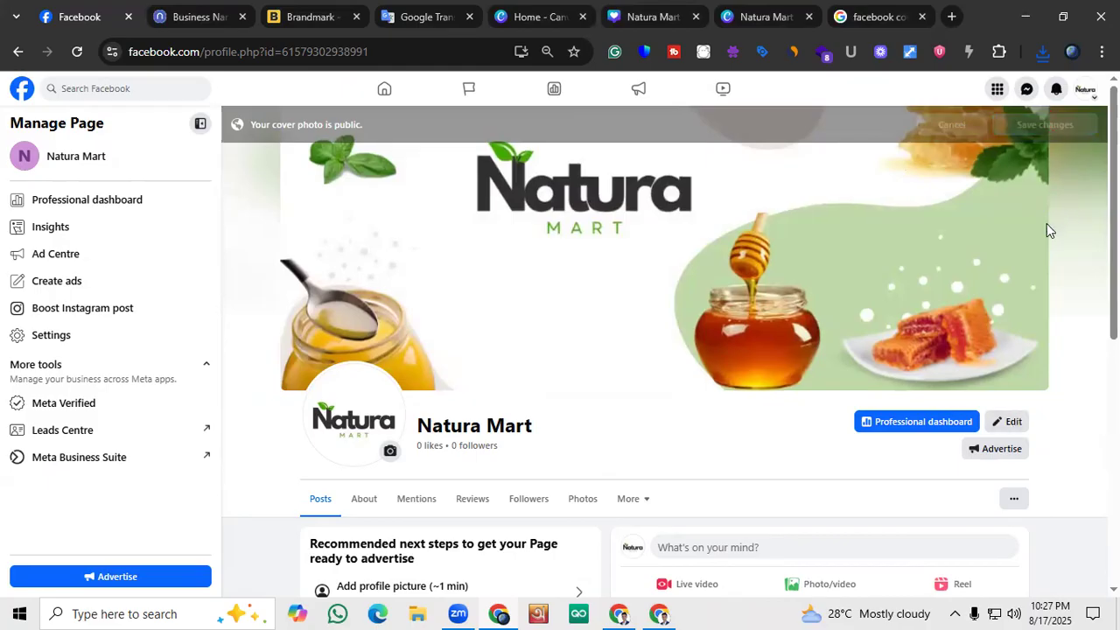
Look over the page's cover photo, recommended next steps, Intro details and row of page sections
scroll(489, 408, down, 1)
scroll(488, 408, up, 1)
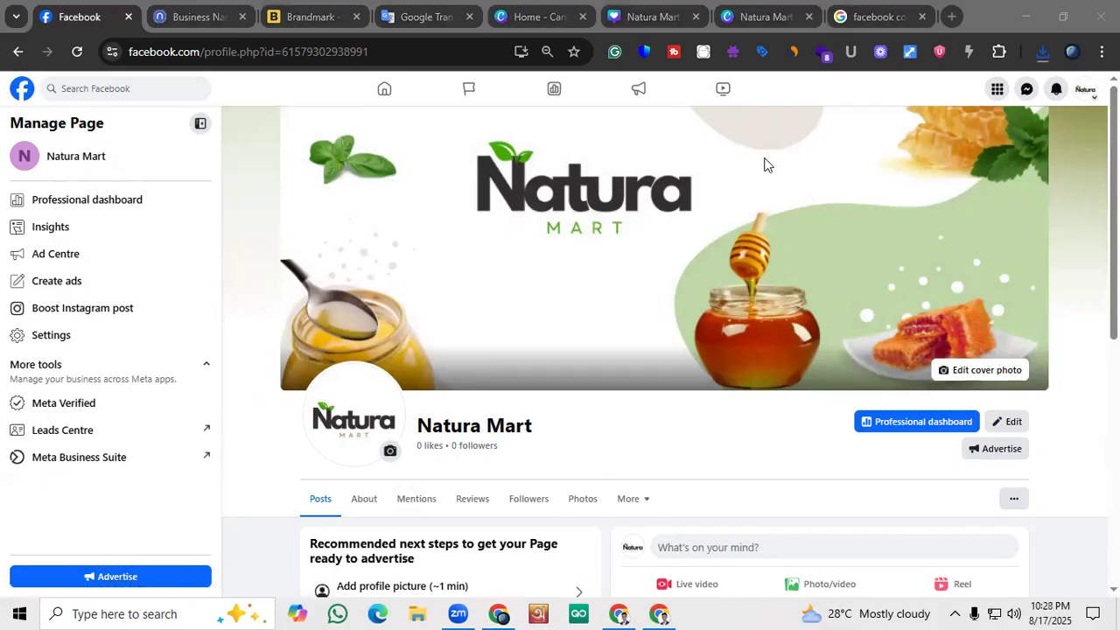
scroll(683, 227, down, 3)
scroll(682, 254, up, 3)
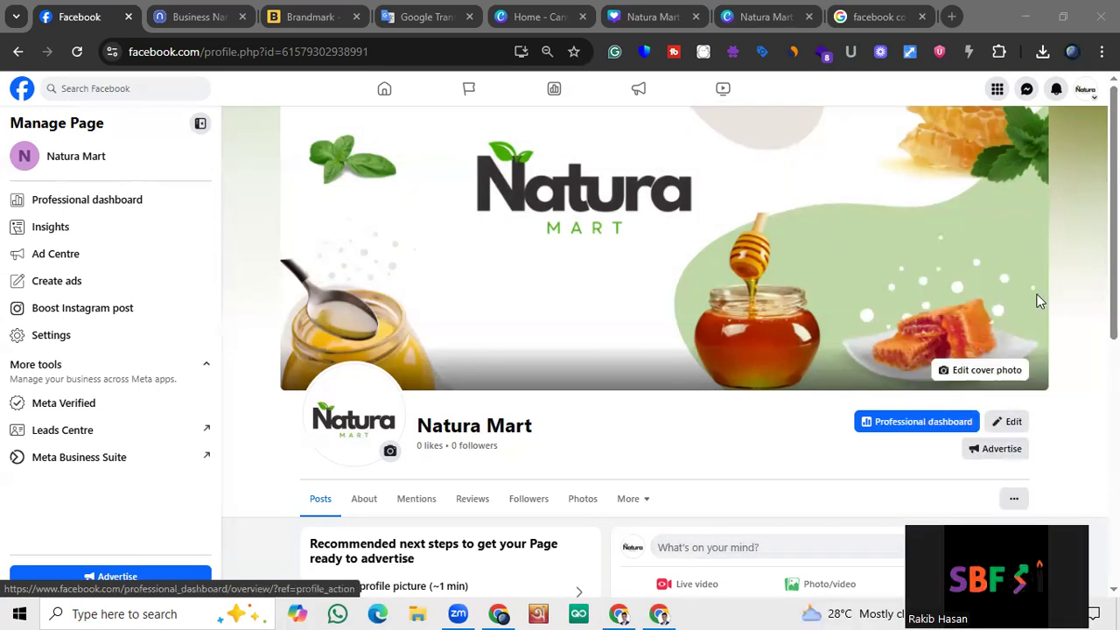
scroll(498, 408, down, 6)
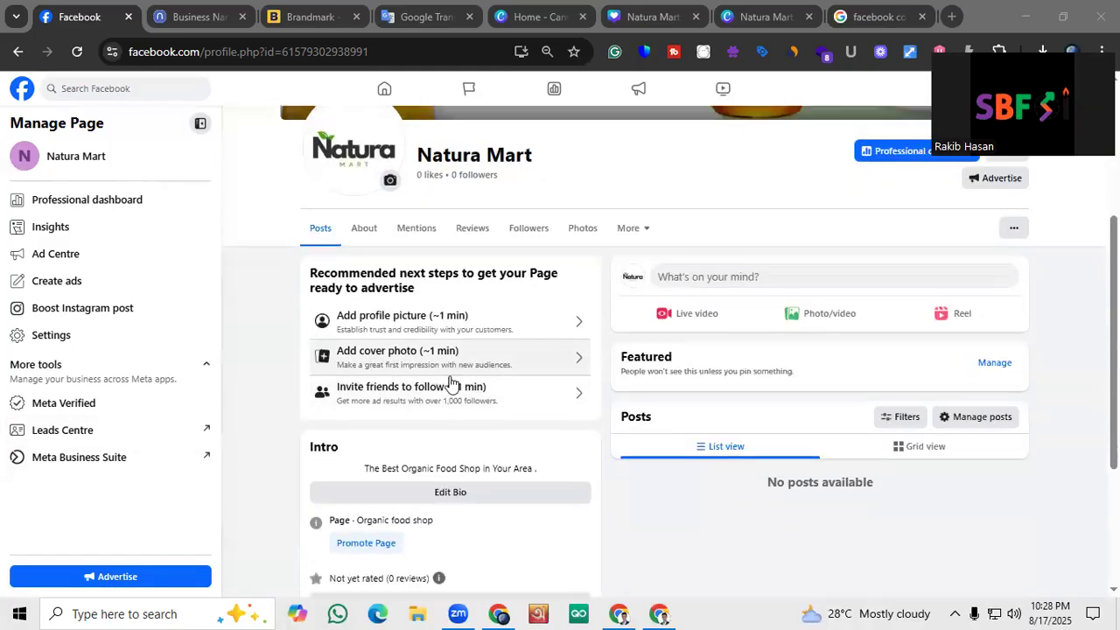
double_click(344, 231)
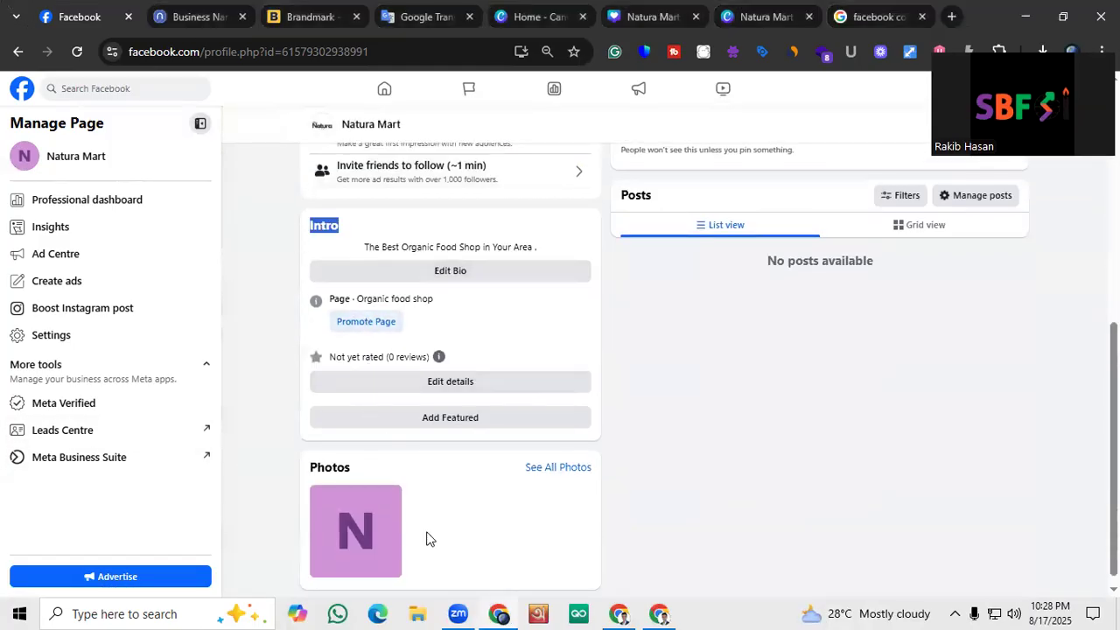
scroll(429, 450, up, 3)
click(268, 317)
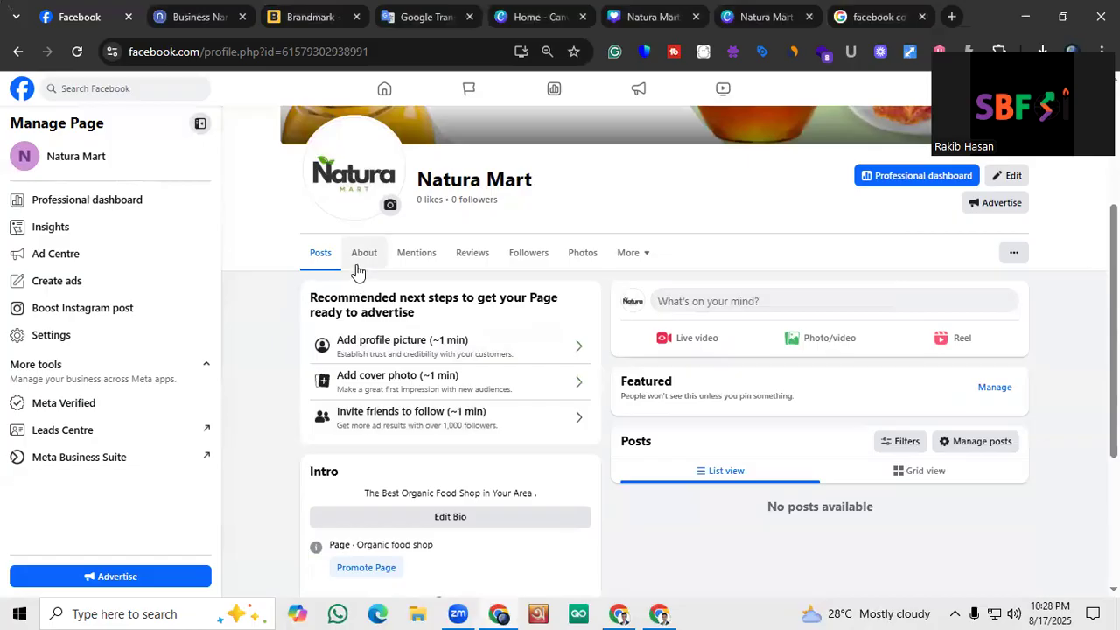
scroll(355, 272, up, 1)
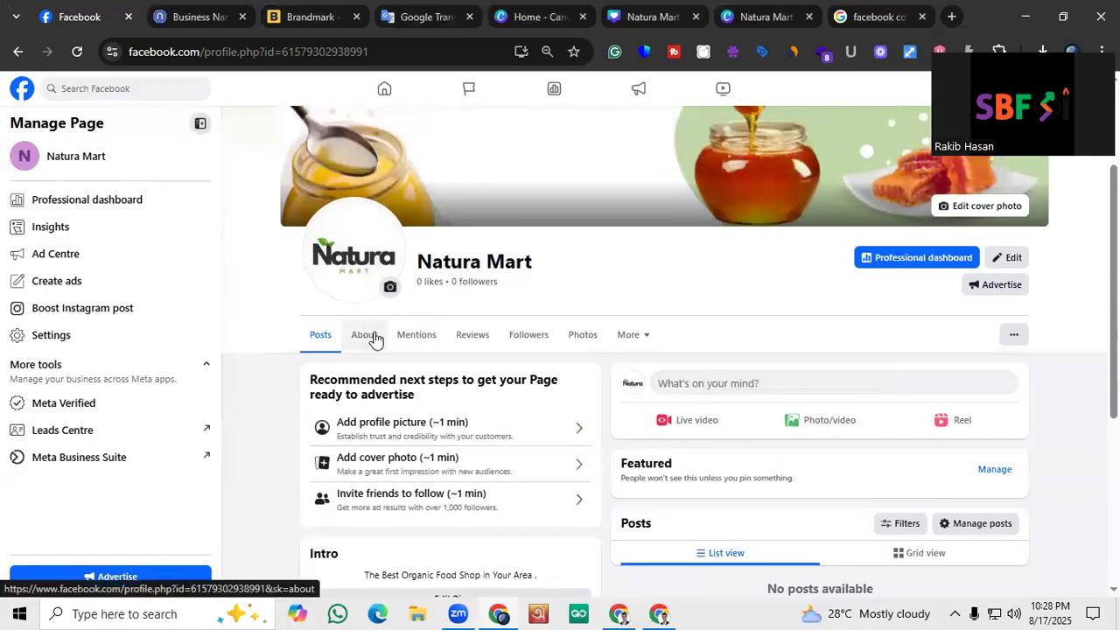
key(Print)
drag(203, 307, 952, 356)
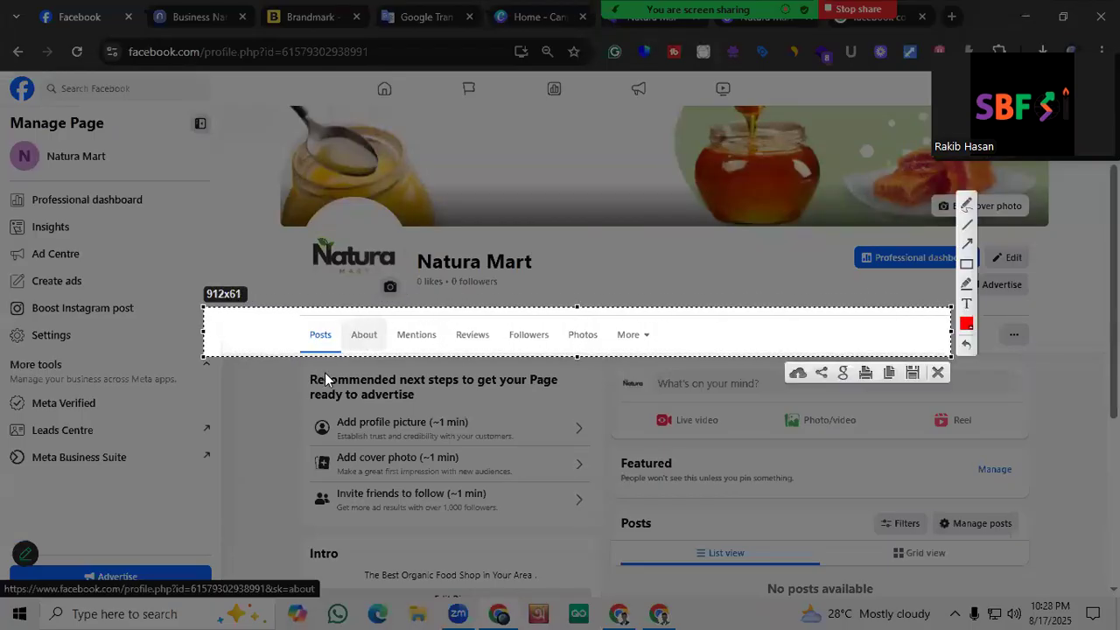
click(937, 372)
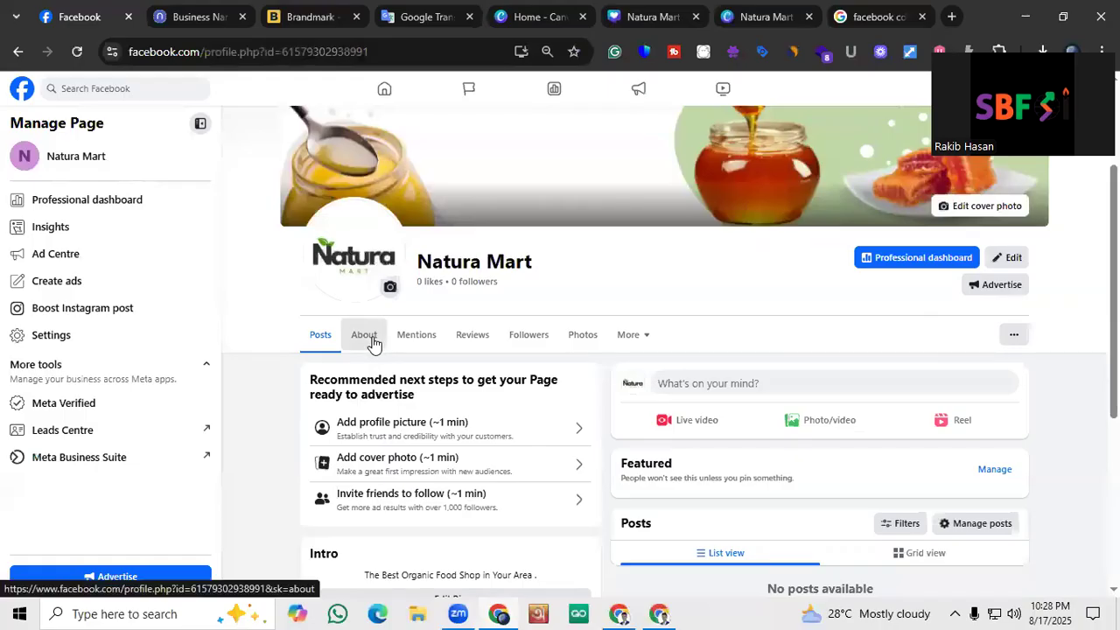
Open the page's About section with its contact and basic info
click(364, 335)
scroll(490, 319, down, 1)
scroll(549, 313, down, 1)
scroll(570, 285, up, 1)
drag(590, 250, 454, 220)
click(638, 278)
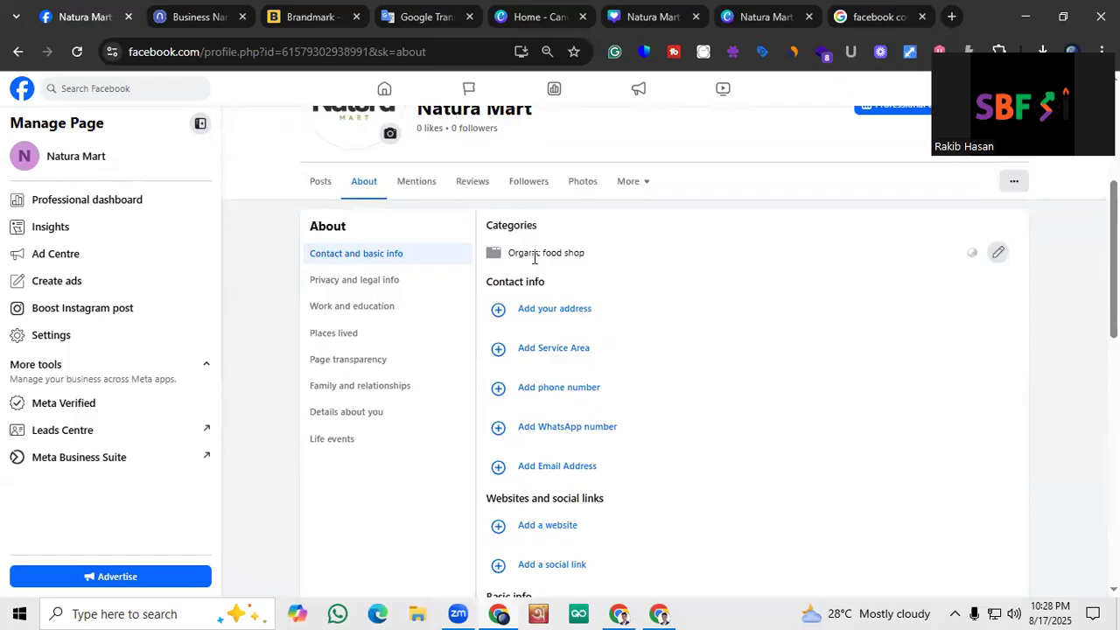
Examine the contact and basic info fields and the category editor without changing anything
key(Print)
mouse_move(253, 121)
mouse_down()
mouse_move(899, 612)
mouse_move(900, 626)
mouse_move(898, 575)
mouse_up()
click(914, 484)
mouse_move(468, 483)
mouse_down()
mouse_move(618, 517)
mouse_move(633, 499)
mouse_up()
drag(475, 266, 655, 472)
right_click(649, 347)
click(689, 464)
scroll(681, 424, down, 2)
scroll(633, 350, up, 5)
scroll(874, 301, down, 2)
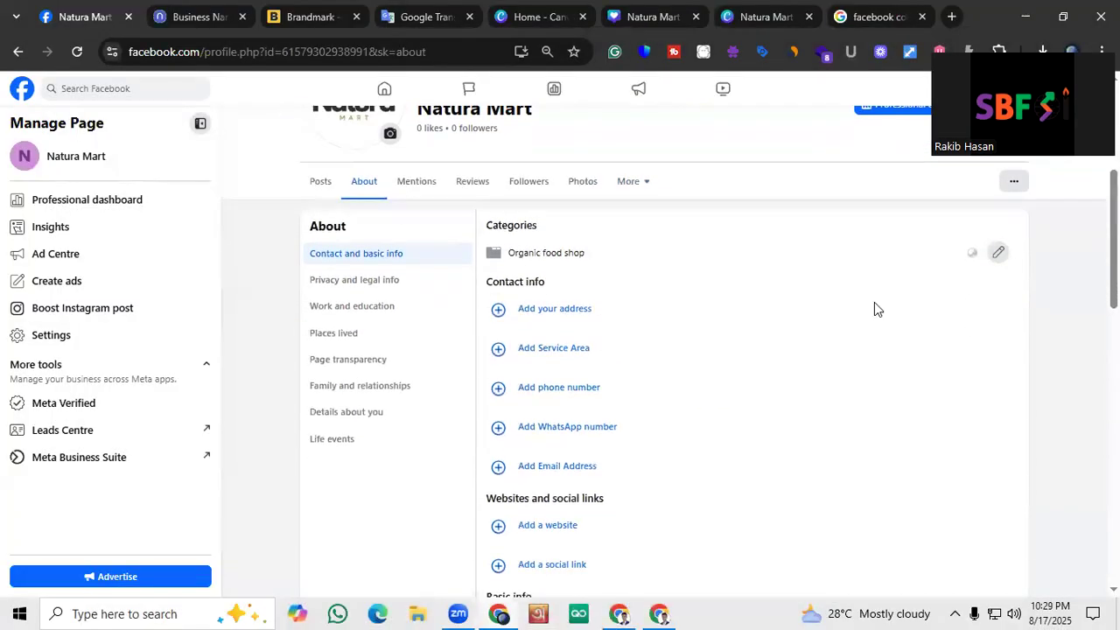
click(997, 252)
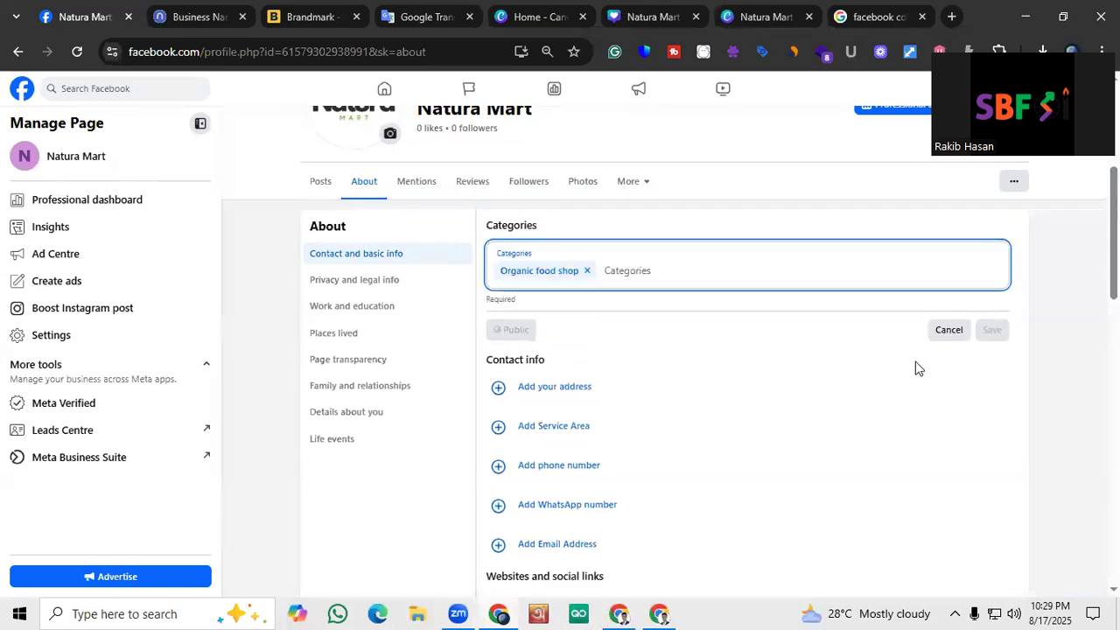
click(940, 331)
Add an address to the contact info and enter the business's street address
click(572, 310)
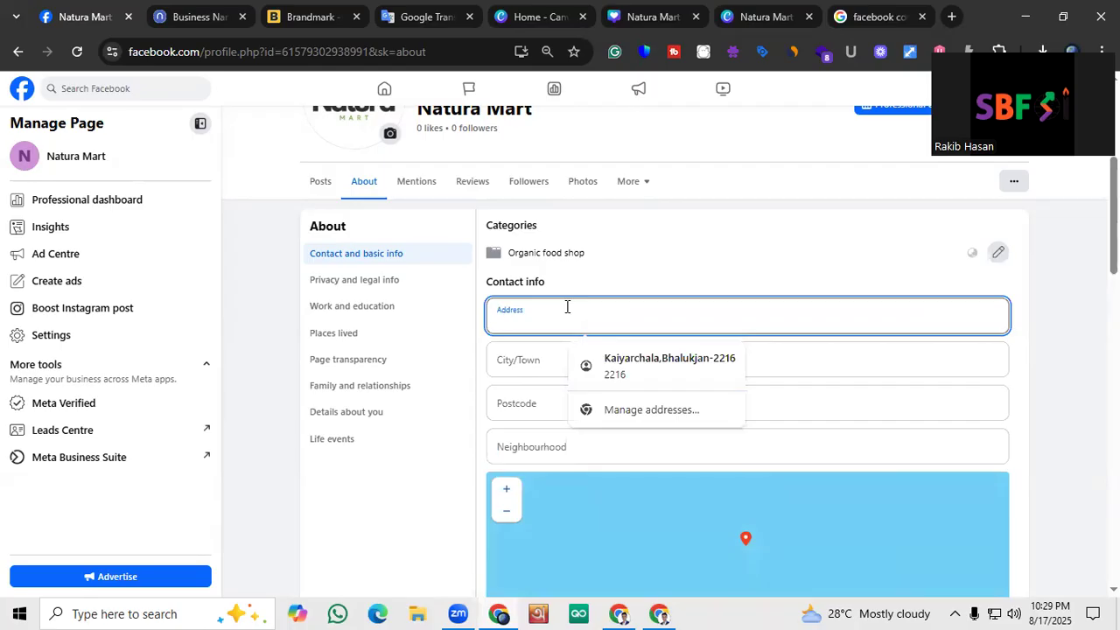
text(Uttara)
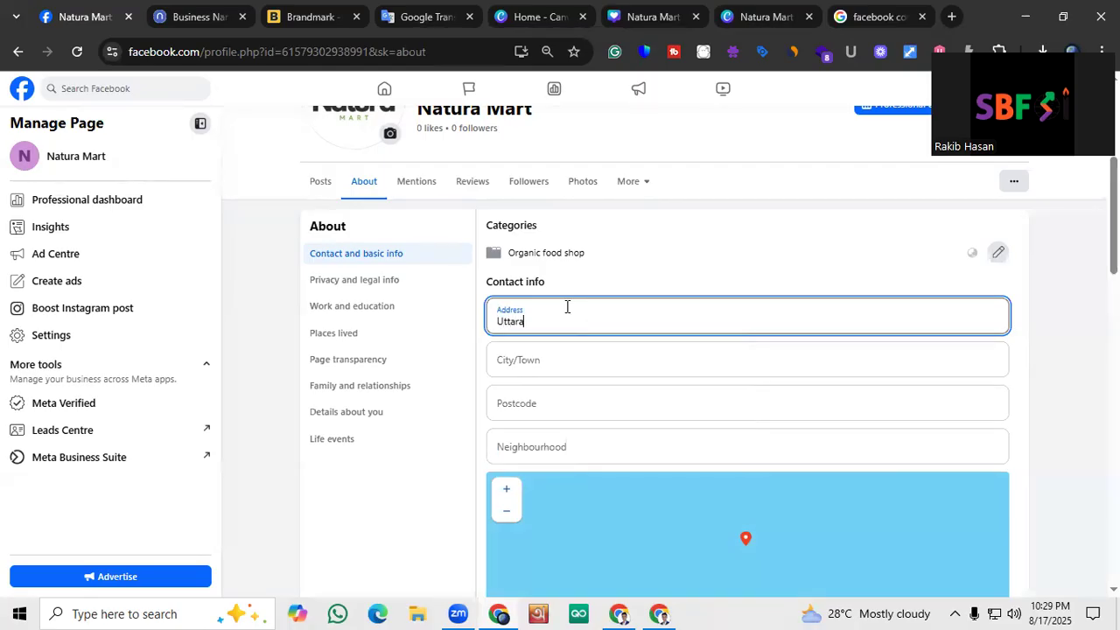
key(BackSpace)
key(BackSpace)
key(BackSpace)
key(BackSpace)
key(BackSpace)
key(BackSpace)
key(BackSpace)
text(Banani)
text(Model Town , Dhaka)
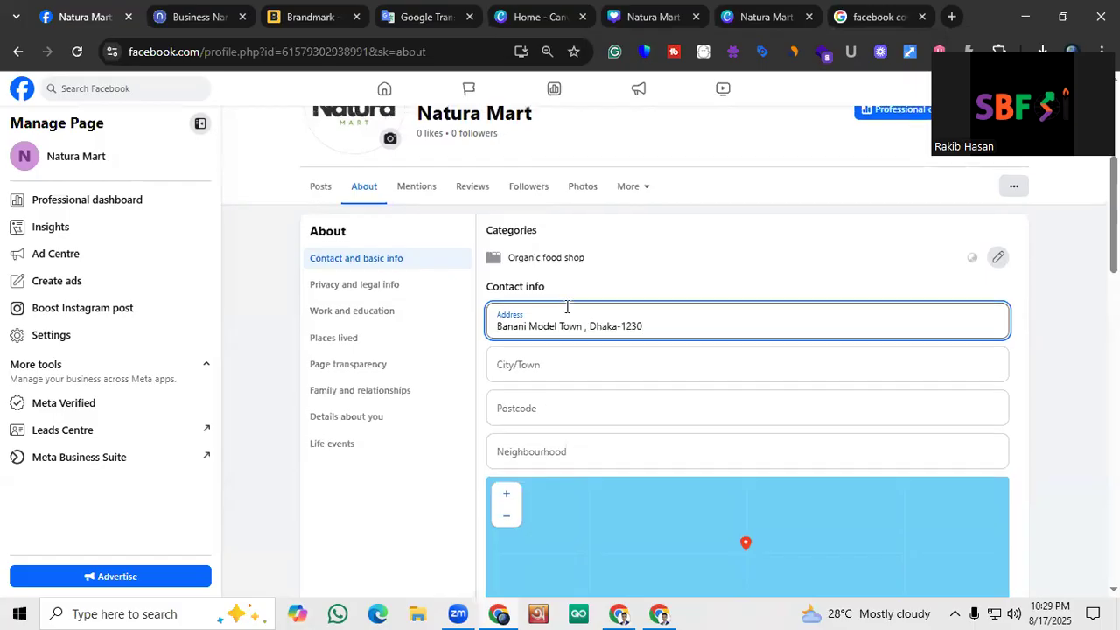
scroll(567, 310, up, 1)
scroll(581, 327, down, 2)
Fill in the address's postcode and city and save it on the page, declining to store it in the browser
click(580, 324)
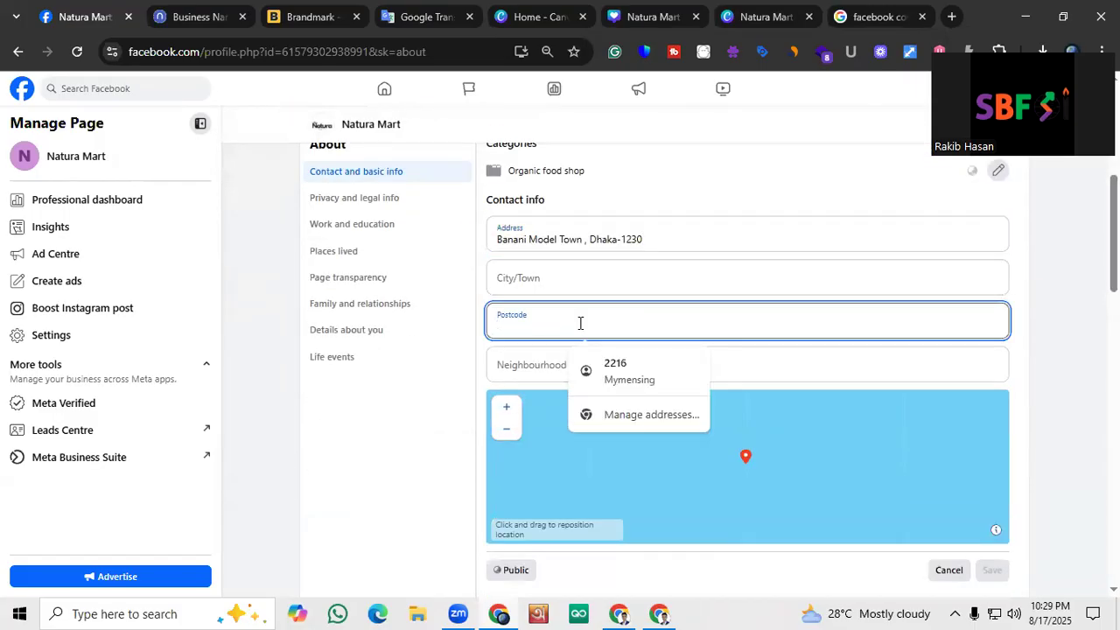
text(1230)
click(552, 284)
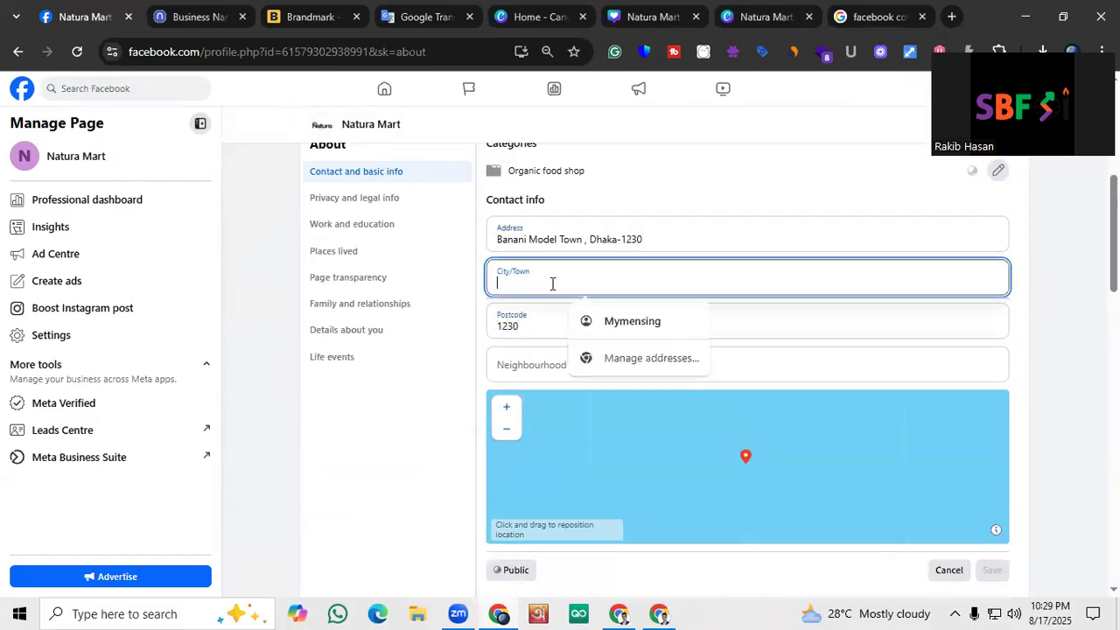
text(DDha)
key(BackSpace)
key(BackSpace)
key(BackSpace)
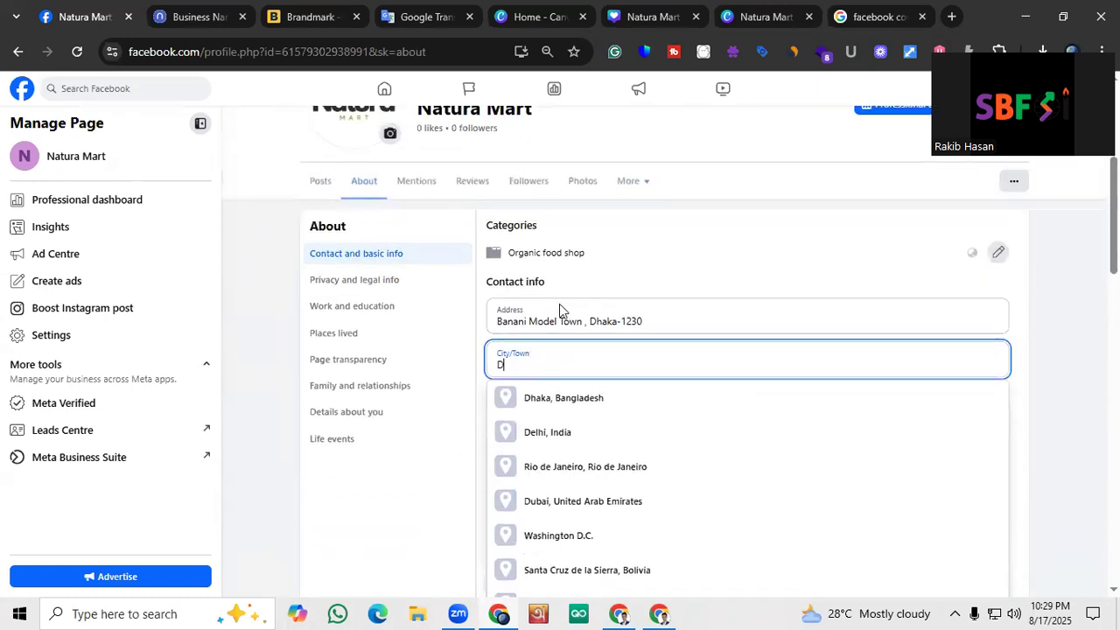
click(502, 398)
scroll(612, 403, down, 2)
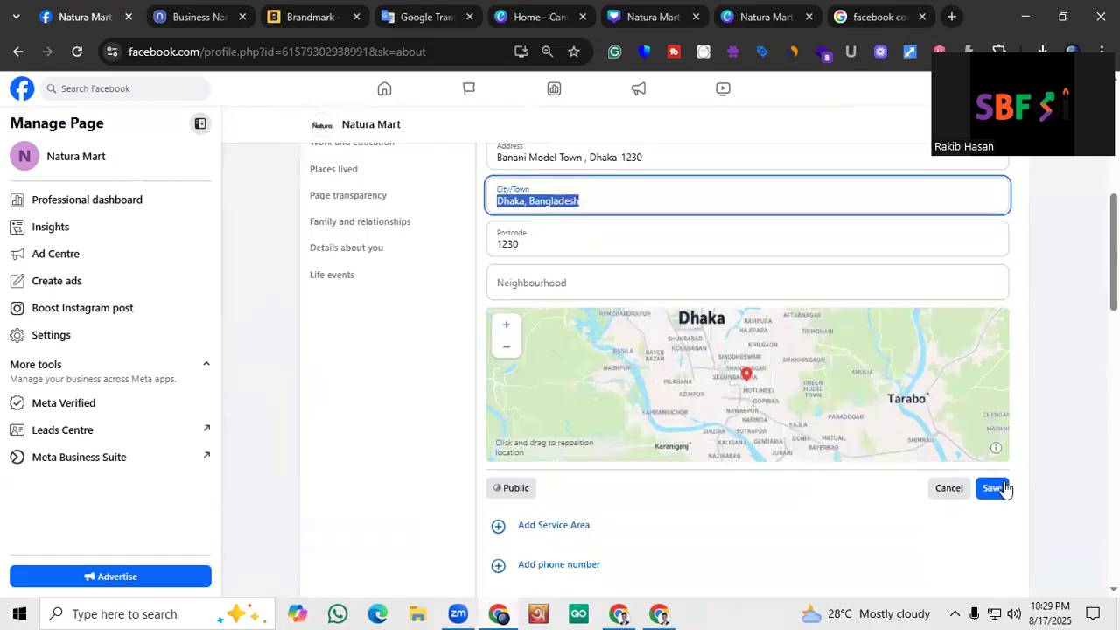
click(996, 490)
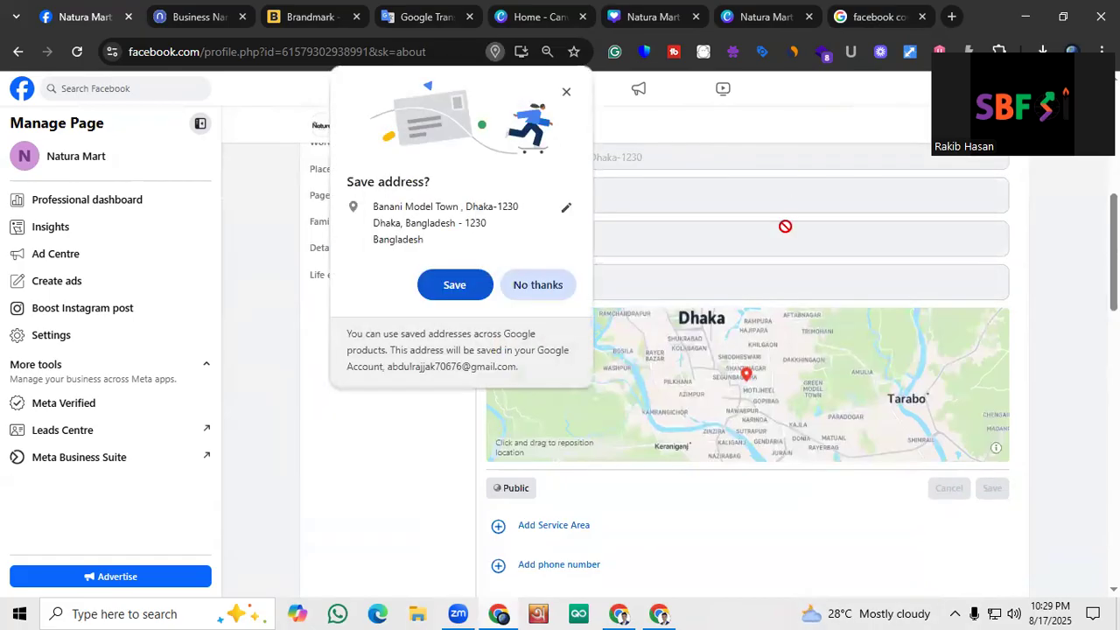
click(518, 290)
Start adding a phone number to the contact info with the Bangladesh country code BD+880
scroll(525, 315, up, 2)
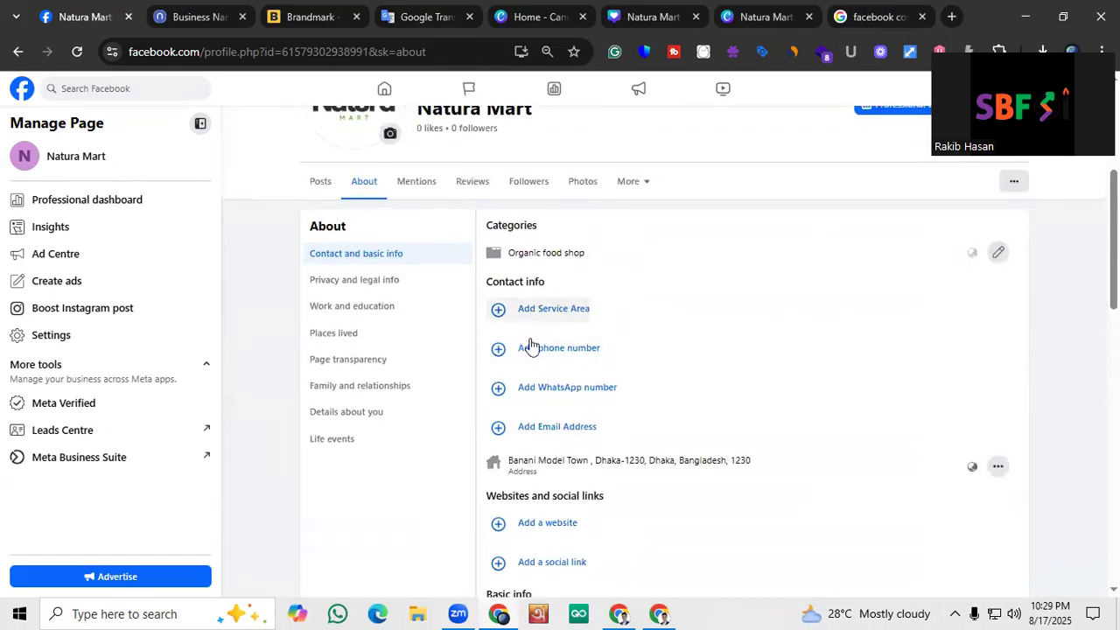
click(527, 347)
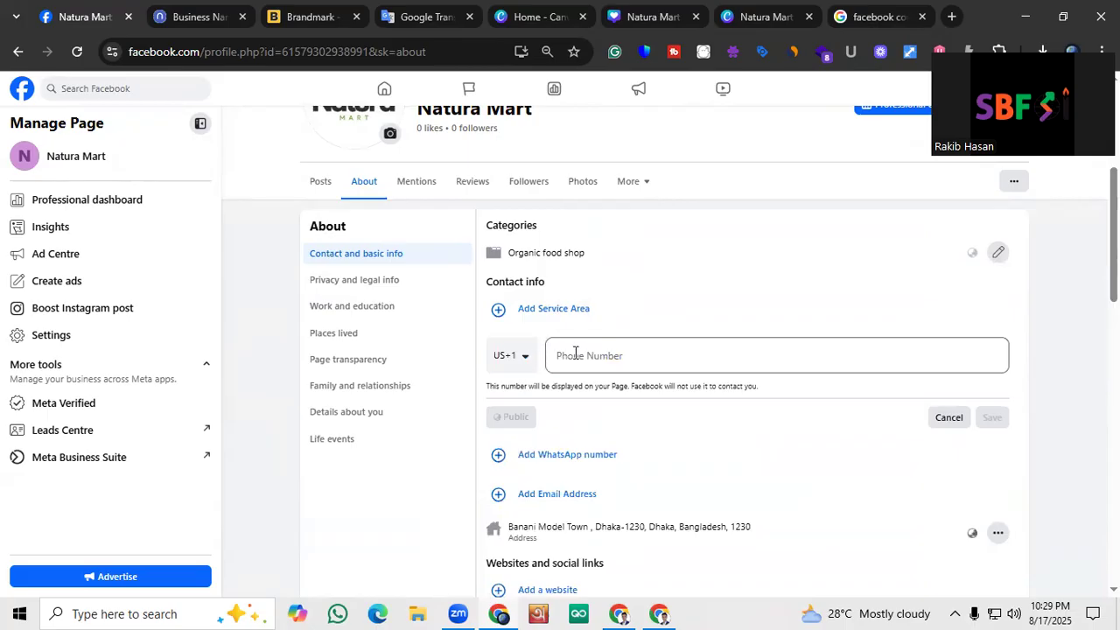
click(512, 356)
scroll(560, 478, down, 3)
scroll(557, 512, down, 5)
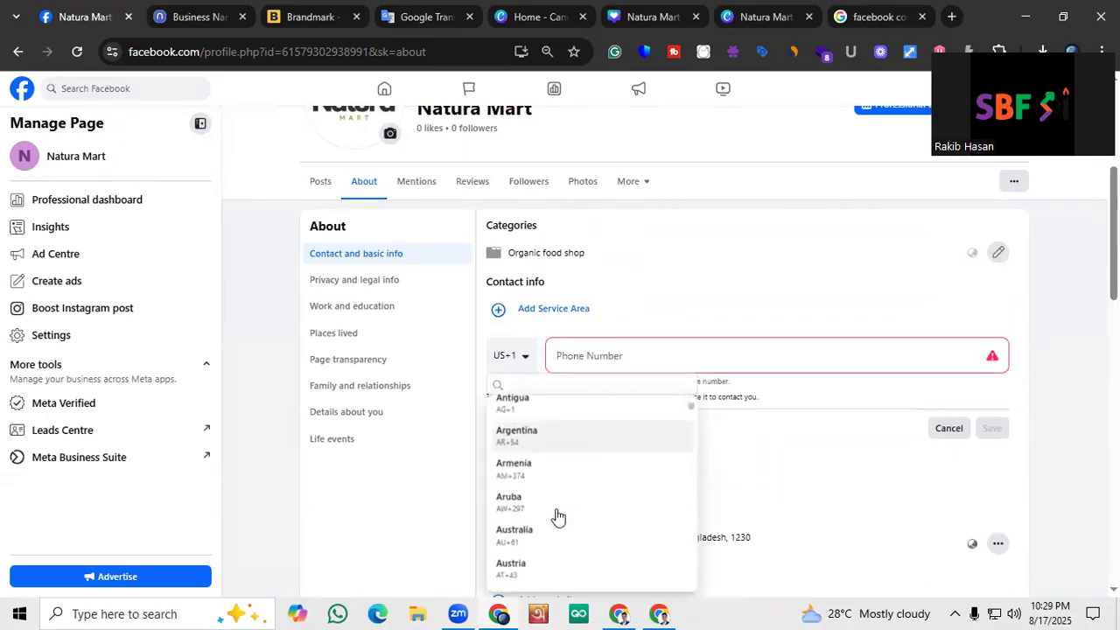
click(555, 515)
Enter the business phone number and save it to the contact info
click(601, 367)
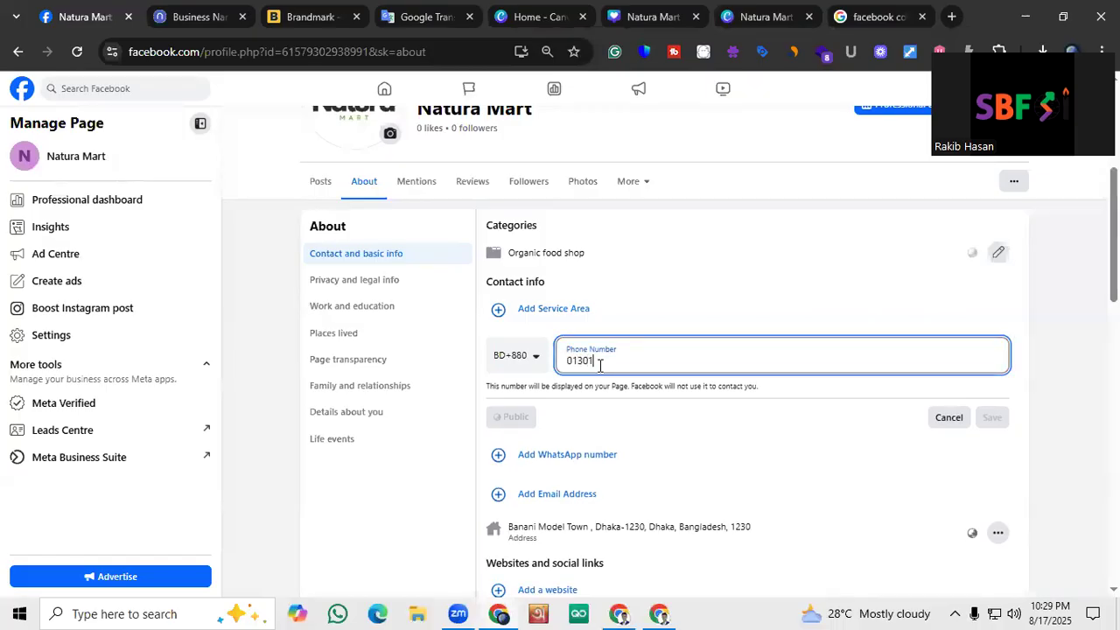
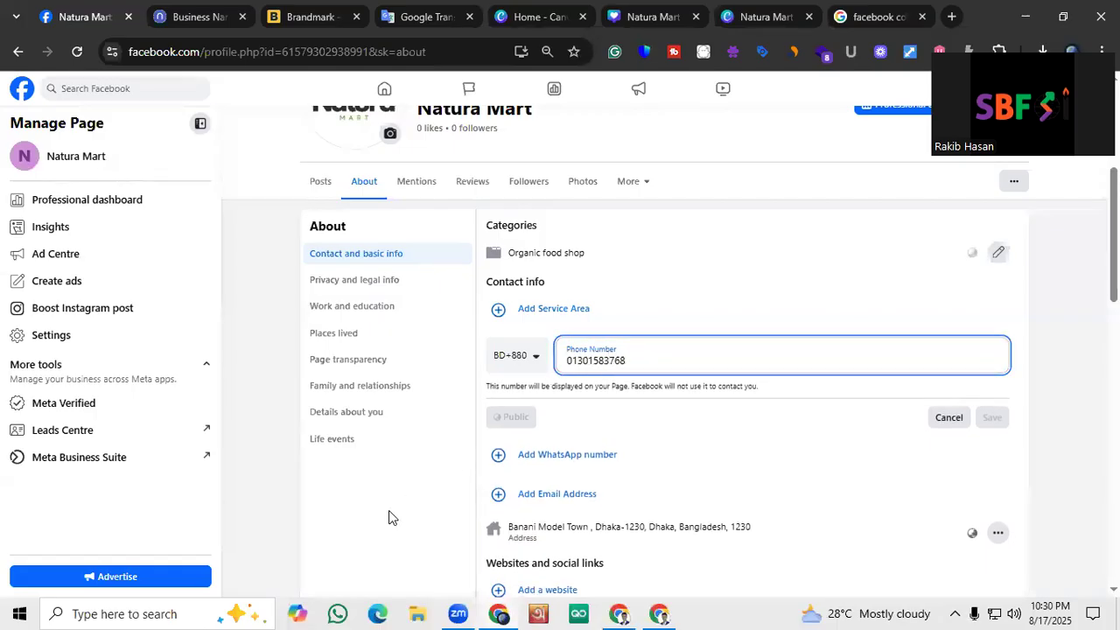
click(991, 417)
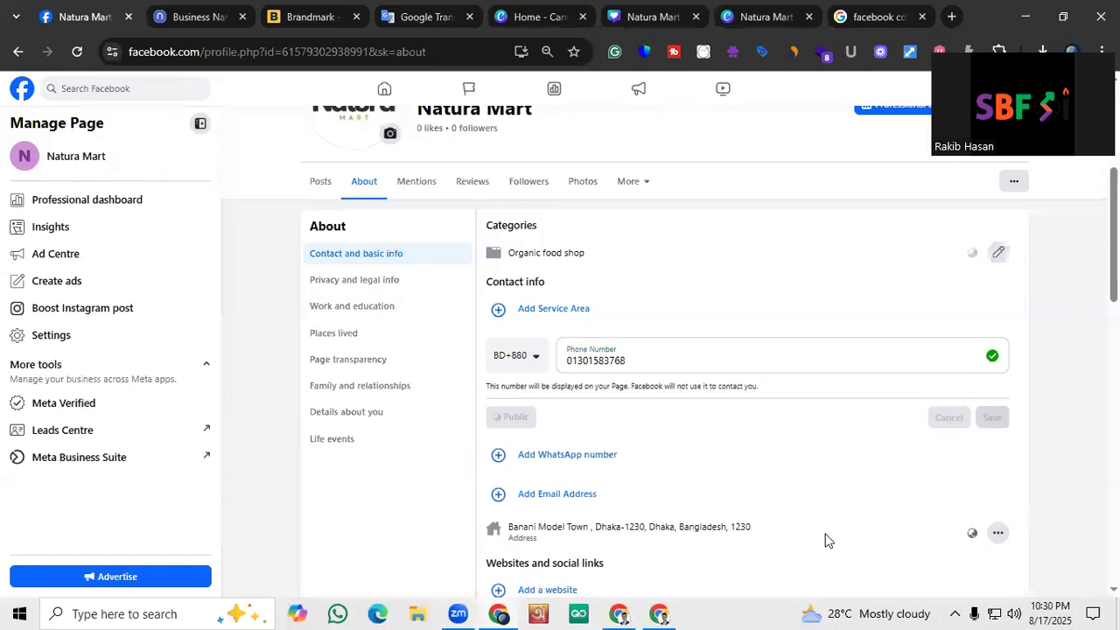
scroll(723, 413, down, 1)
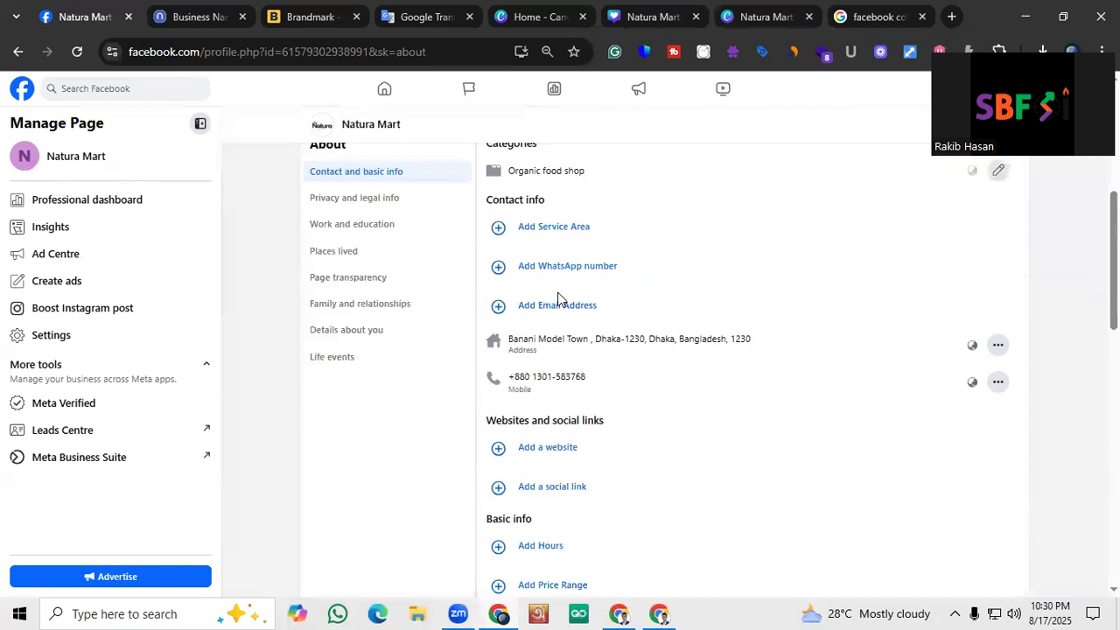
Add the business email address to the page's contact info and save it
scroll(558, 297, up, 1)
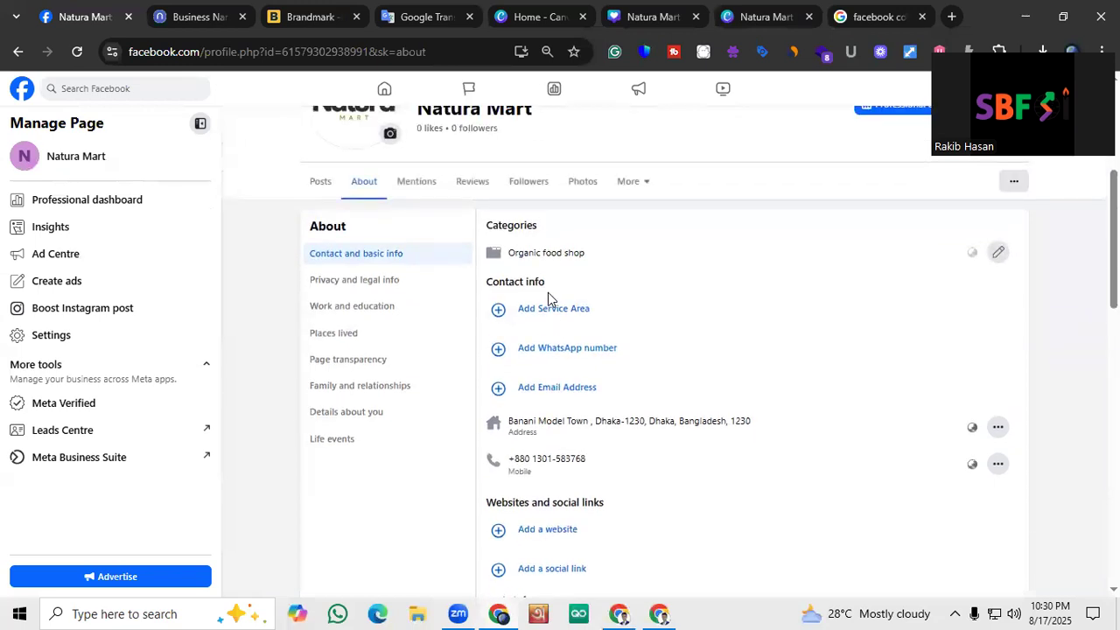
click(548, 391)
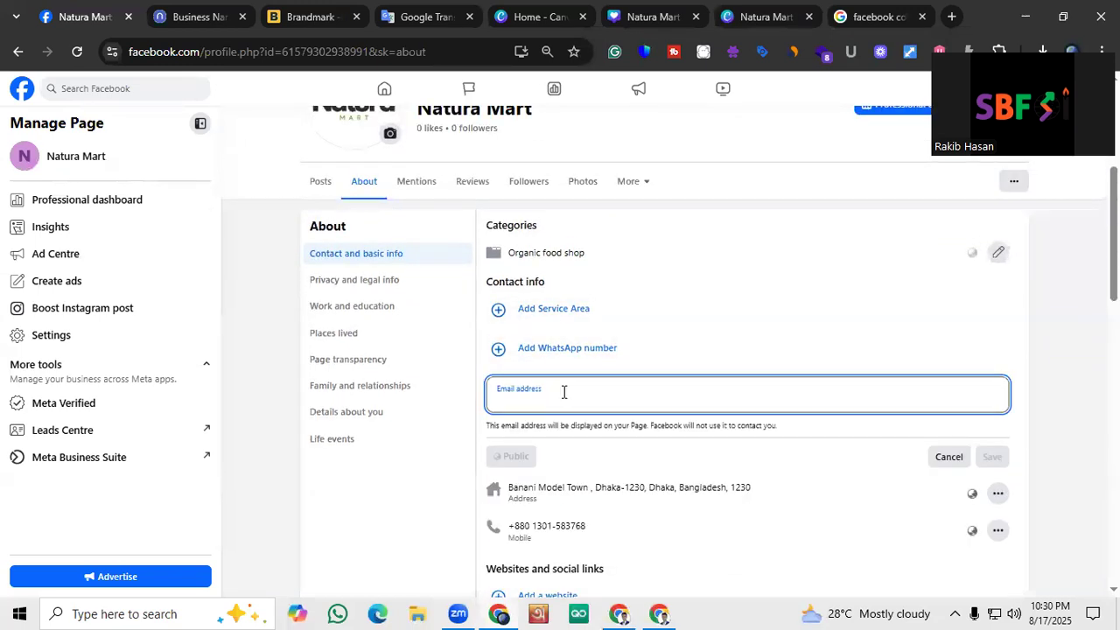
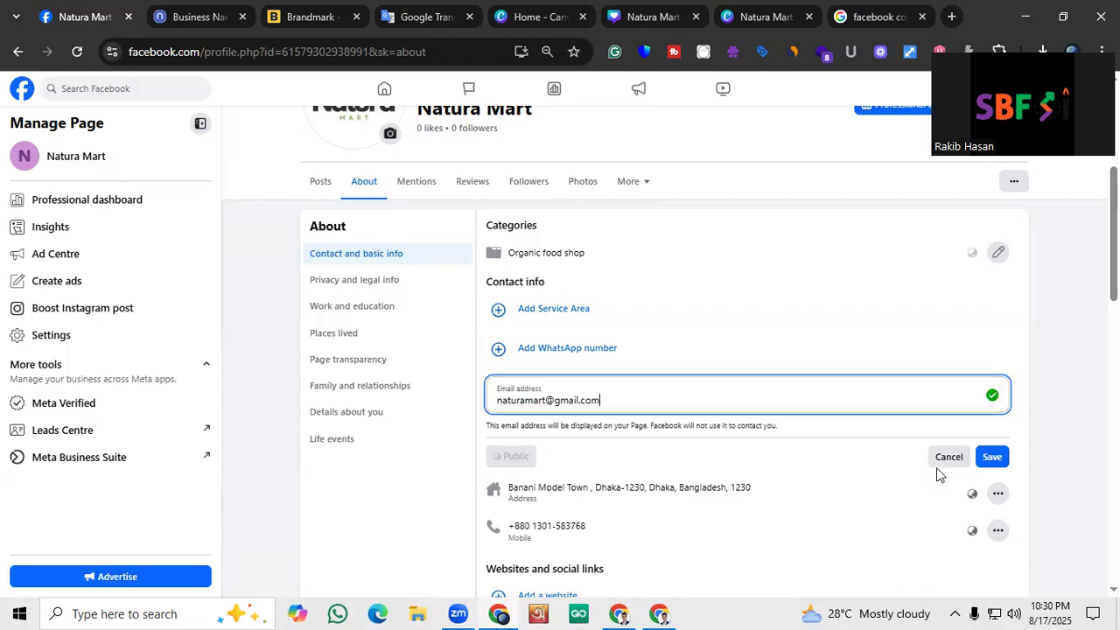
click(989, 456)
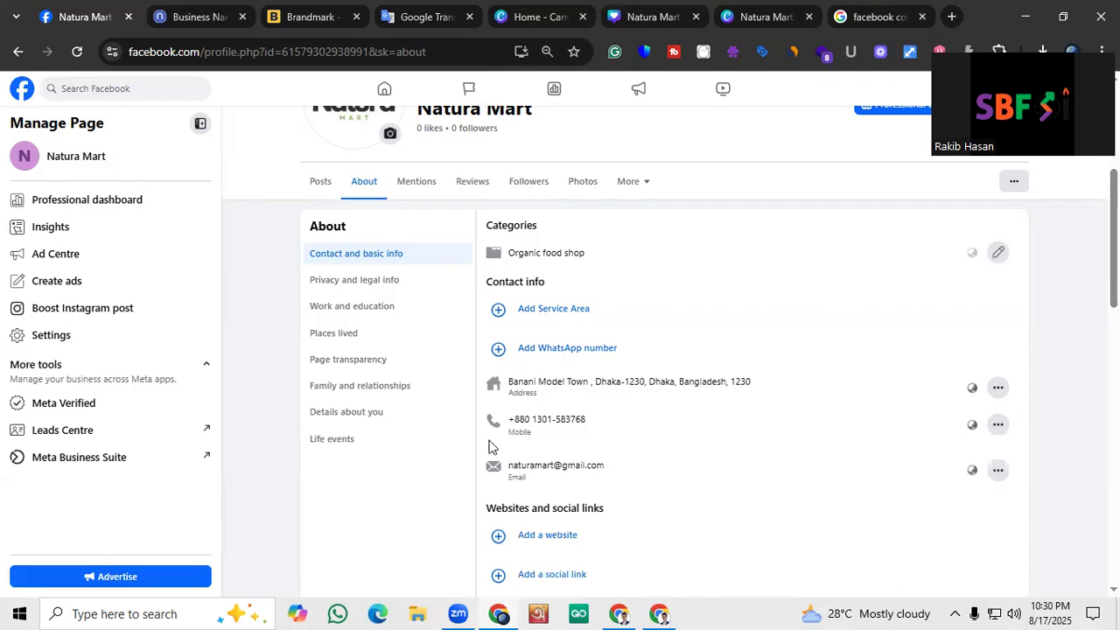
Add Dhaka, Dhaka Division, Bangladesh as the page's service area and save it in the contact info
click(533, 352)
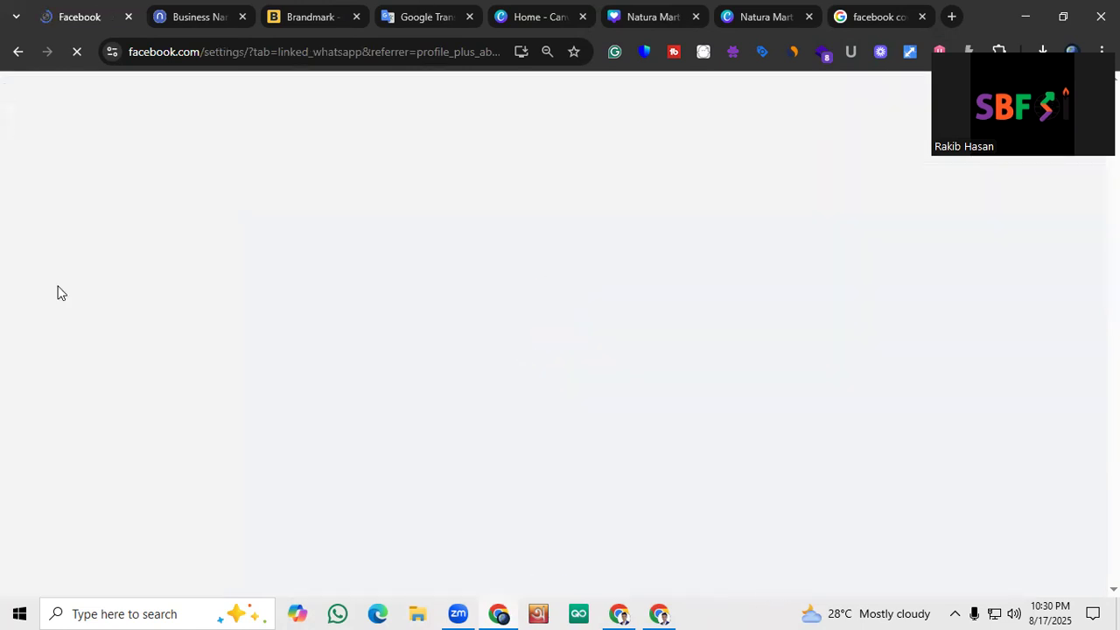
click(21, 56)
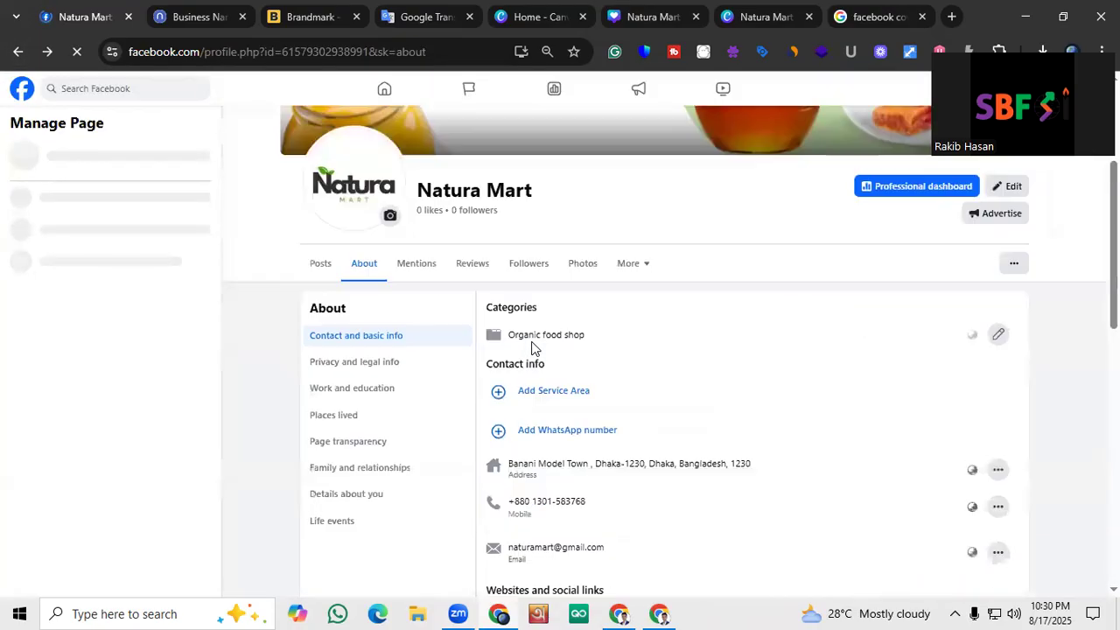
scroll(536, 347, down, 1)
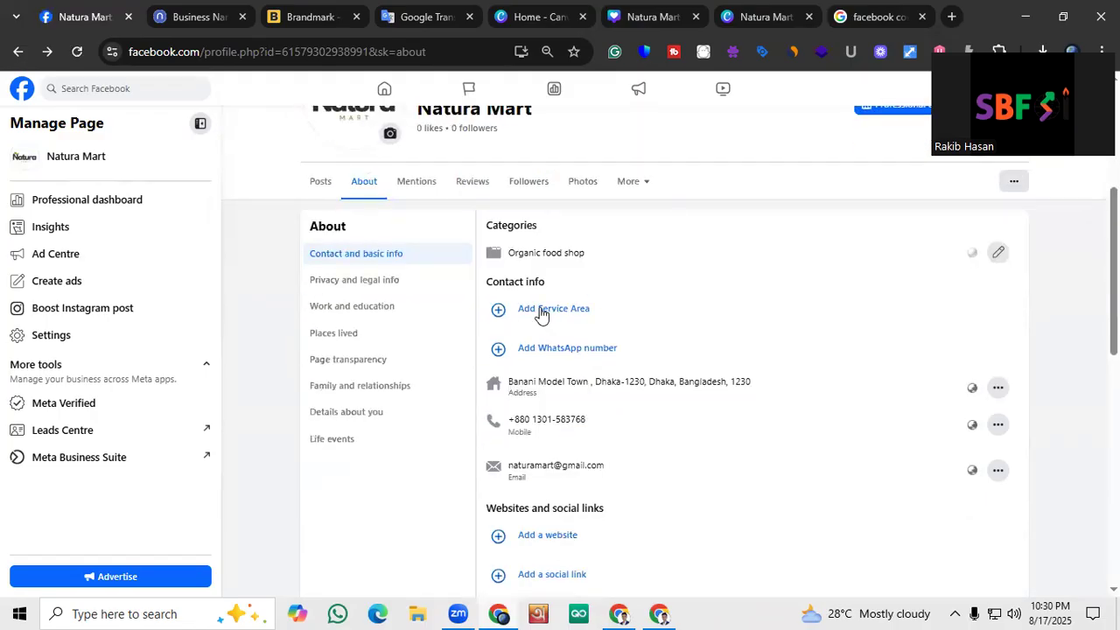
click(549, 309)
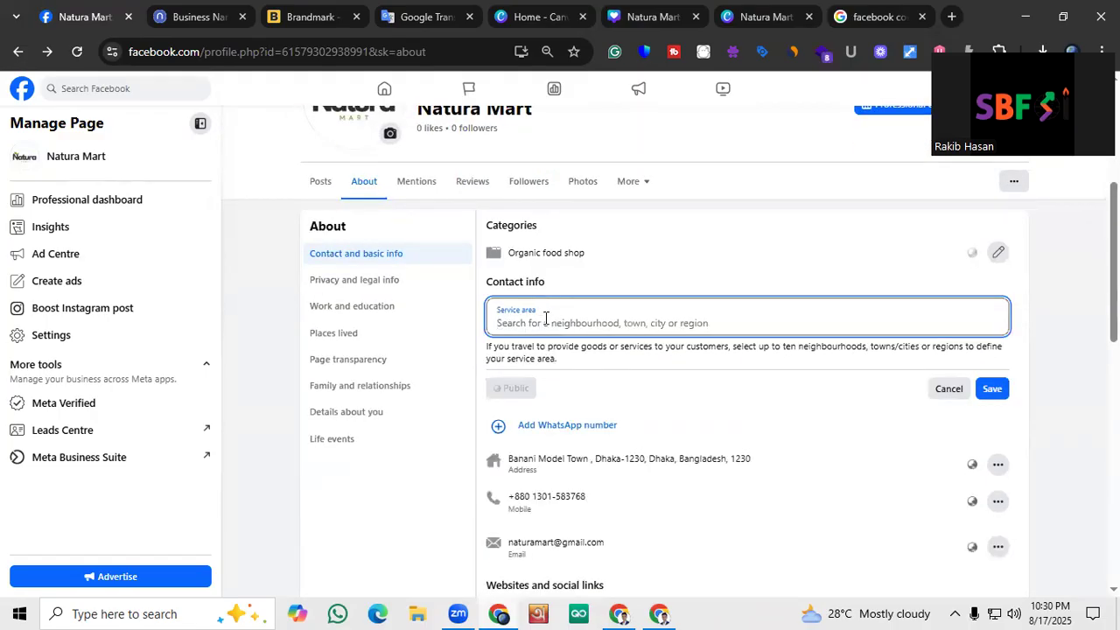
text(Dhaka)
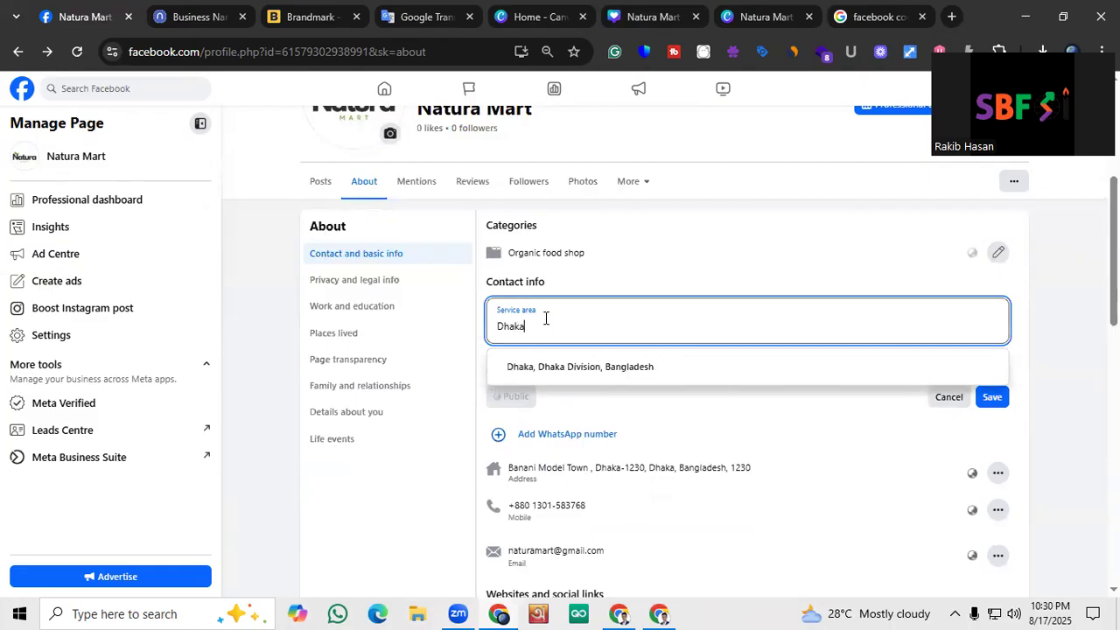
click(561, 371)
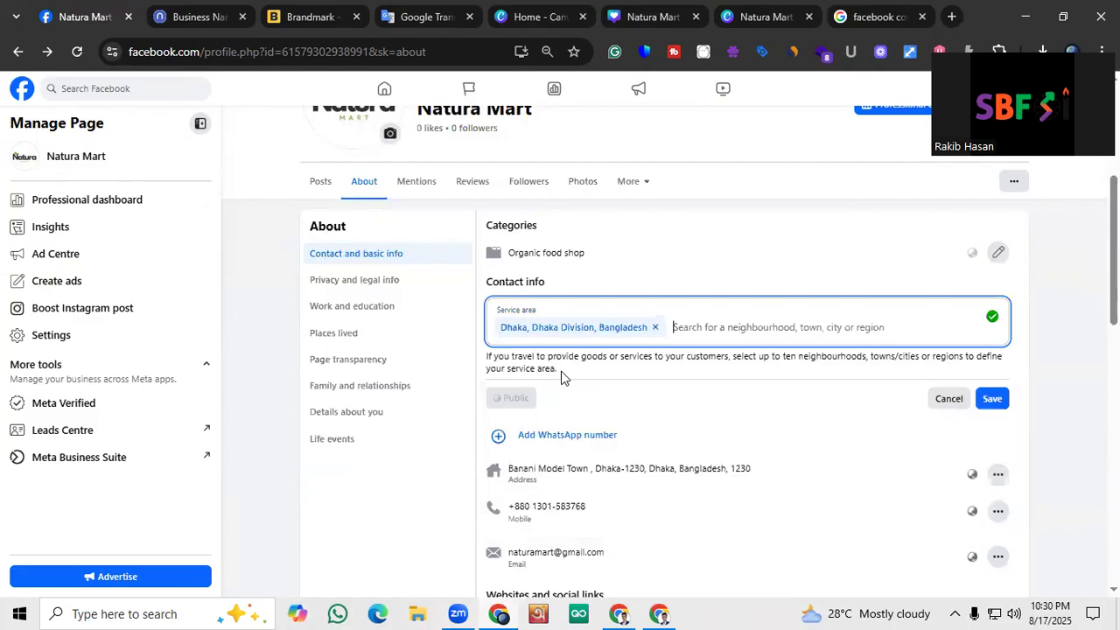
click(996, 398)
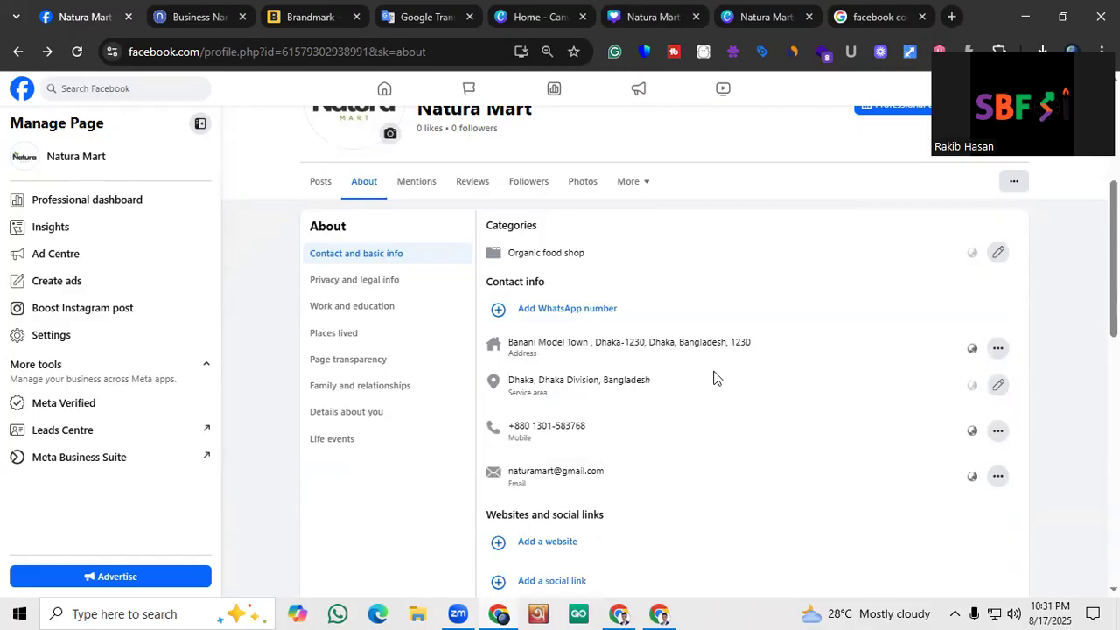
scroll(714, 379, down, 1)
scroll(714, 379, down, 2)
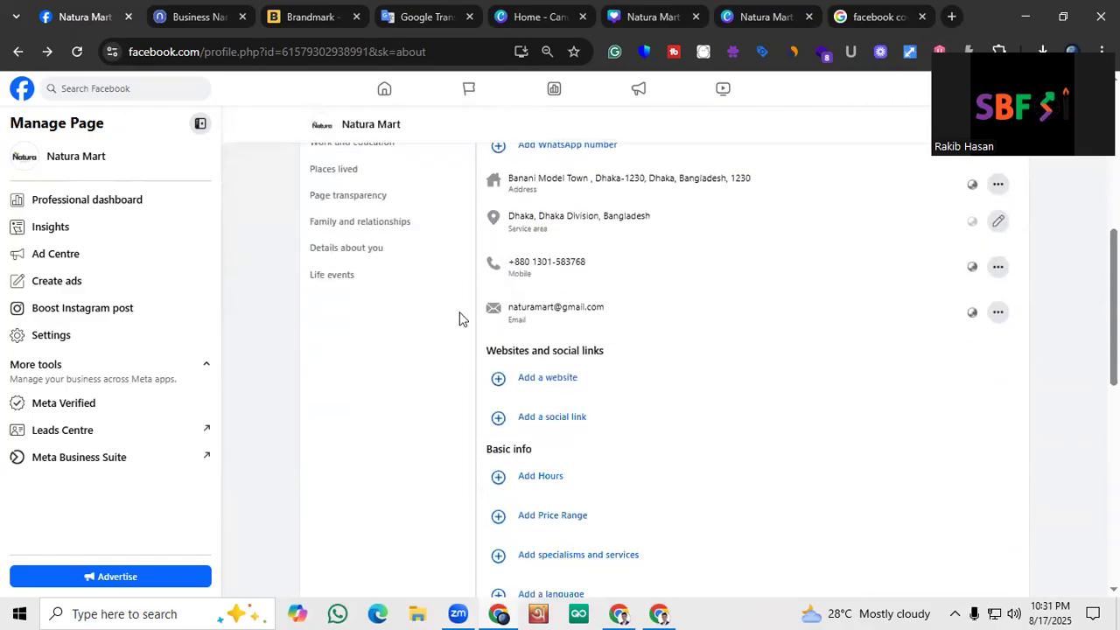
click(511, 378)
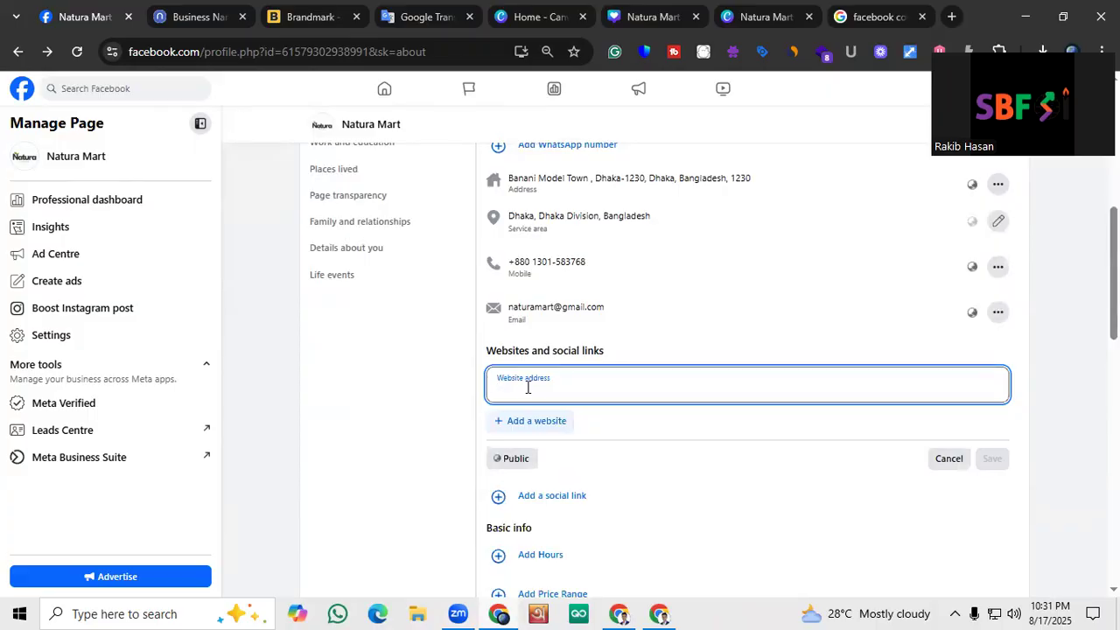
text(www)
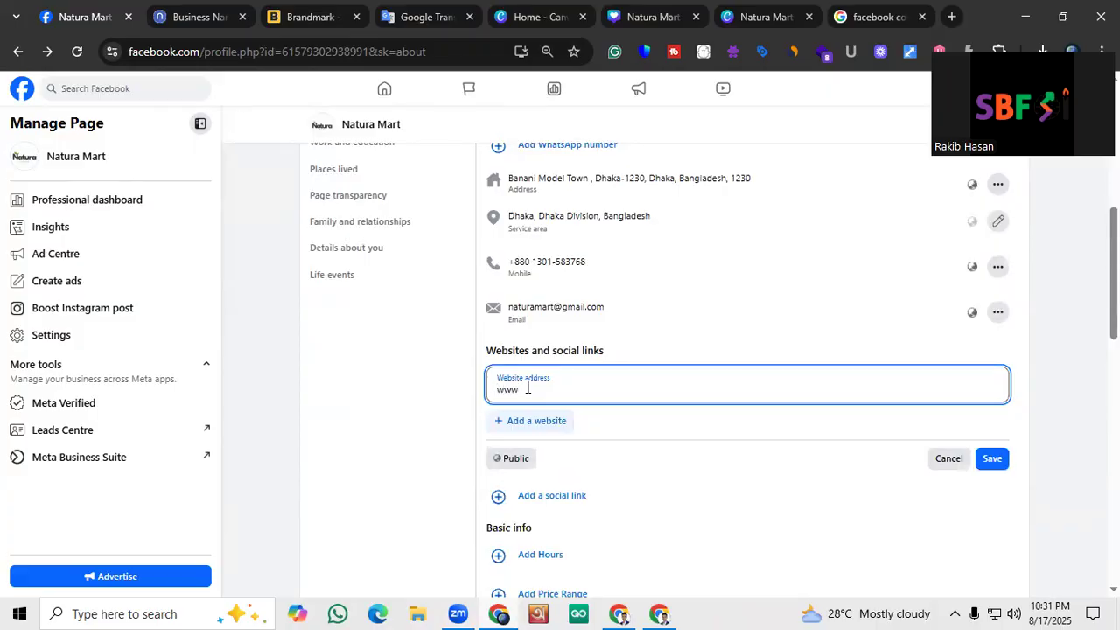
text(.naturamart.com)
click(985, 462)
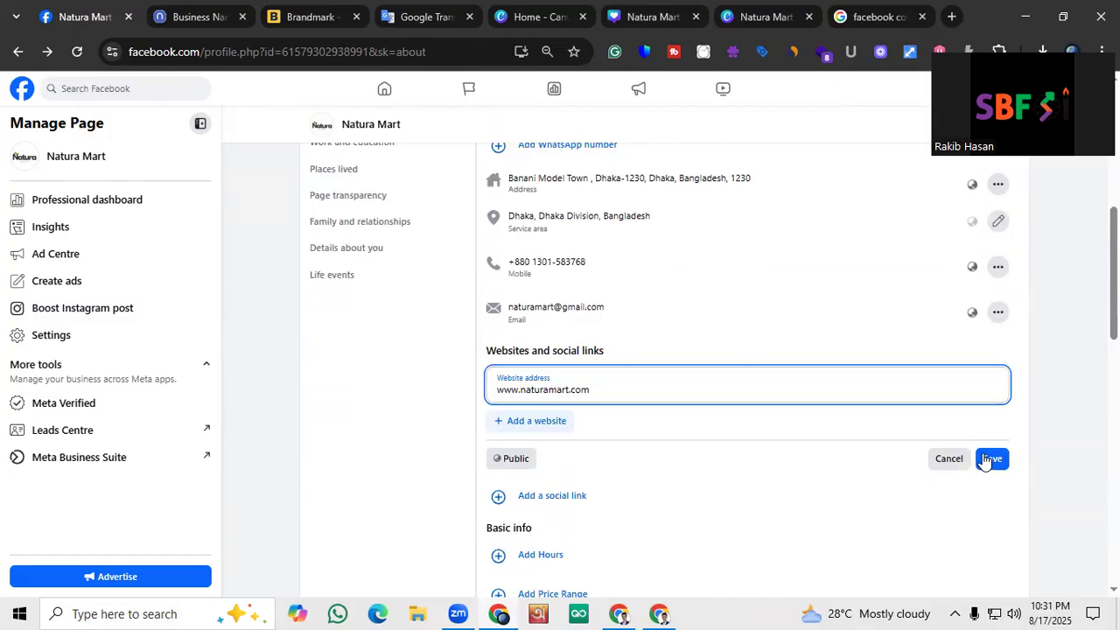
Start adding a social link and look through the list of available social platforms
click(559, 417)
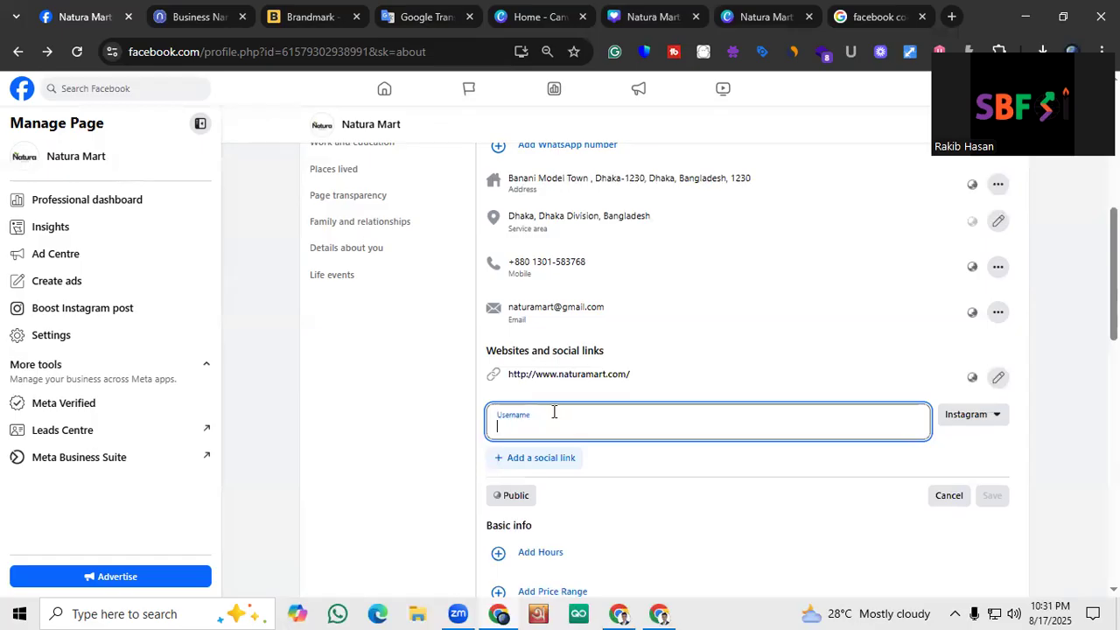
click(974, 418)
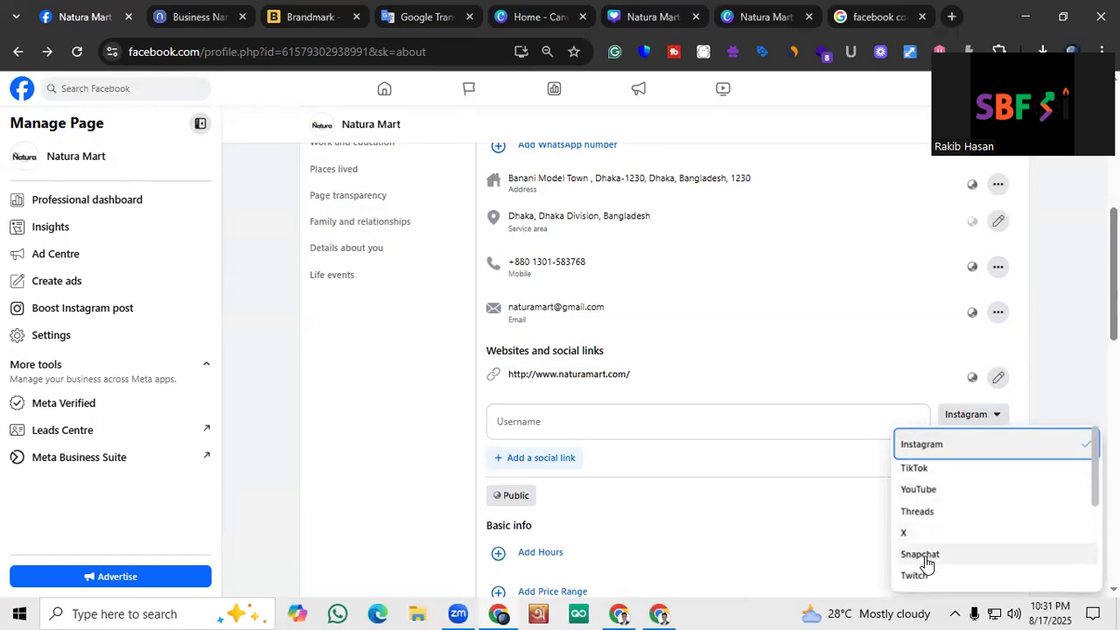
scroll(962, 529, down, 3)
scroll(960, 538, down, 4)
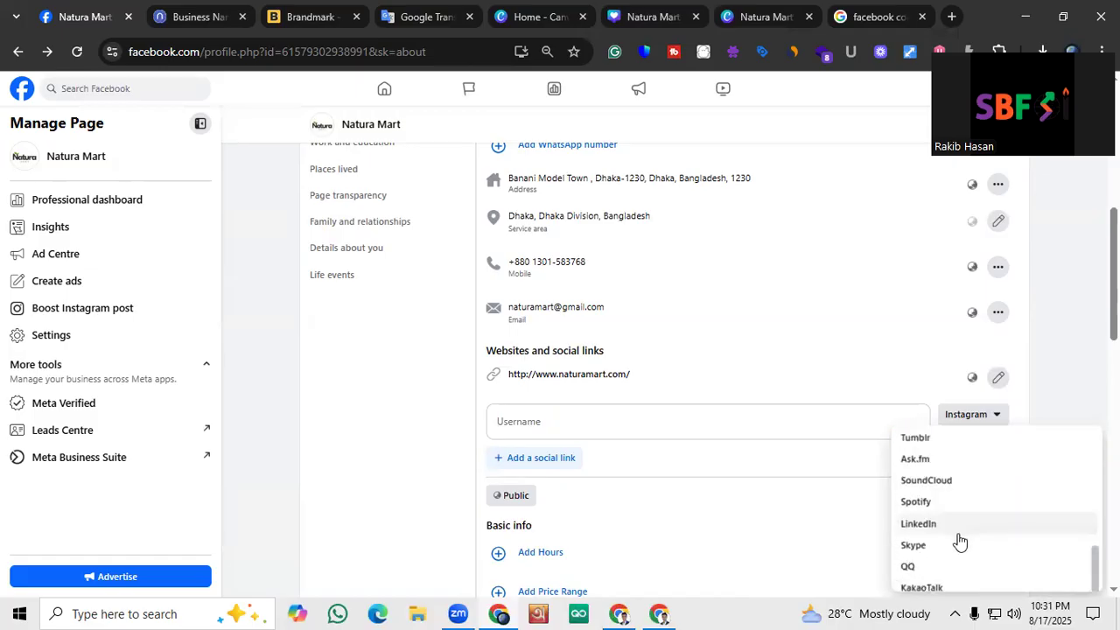
scroll(959, 551, up, 6)
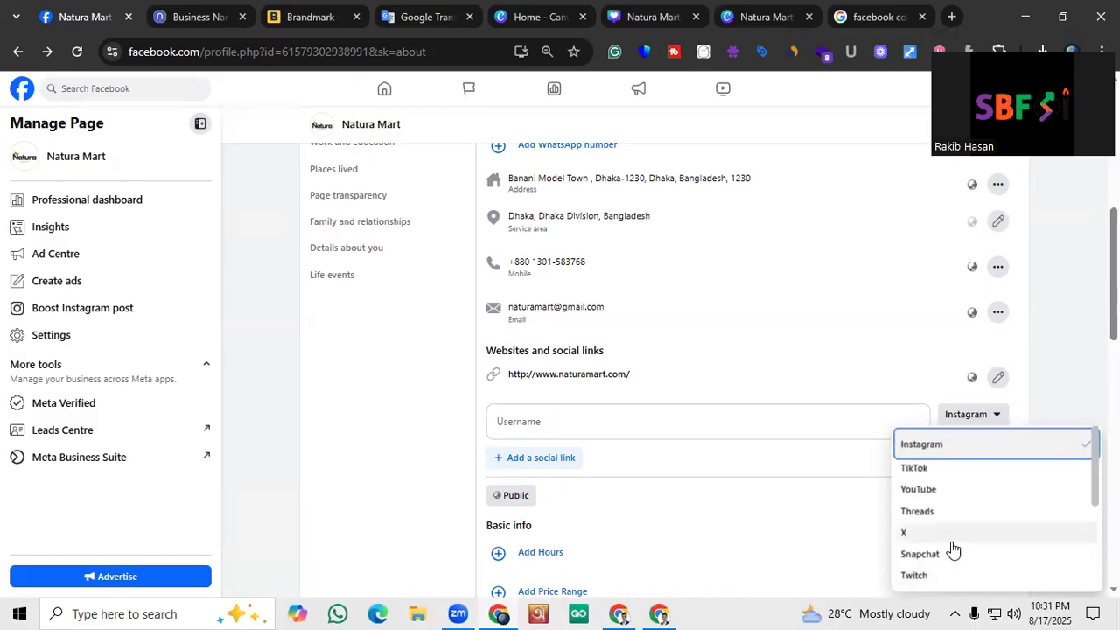
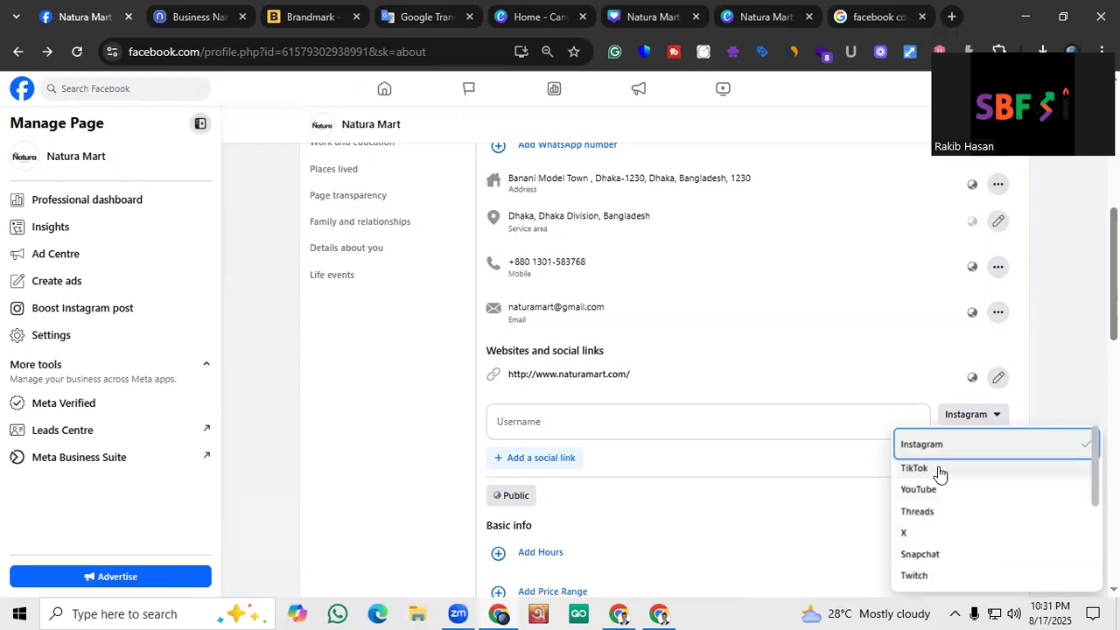
Enter naturamart as the Instagram username for the page's first social link
scroll(936, 507, down, 2)
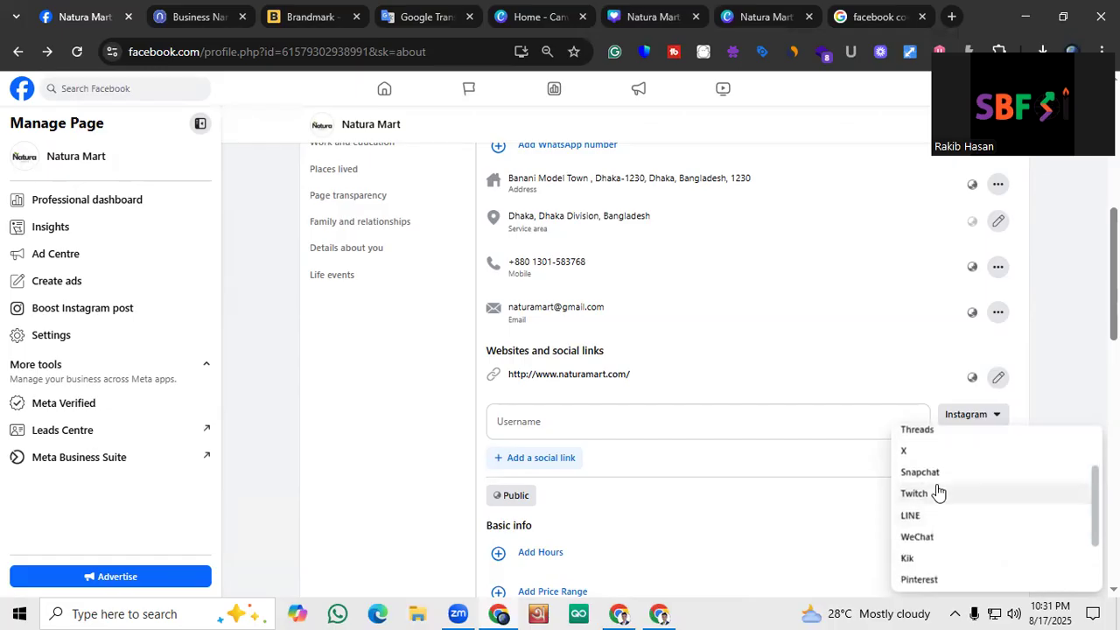
scroll(937, 494, down, 2)
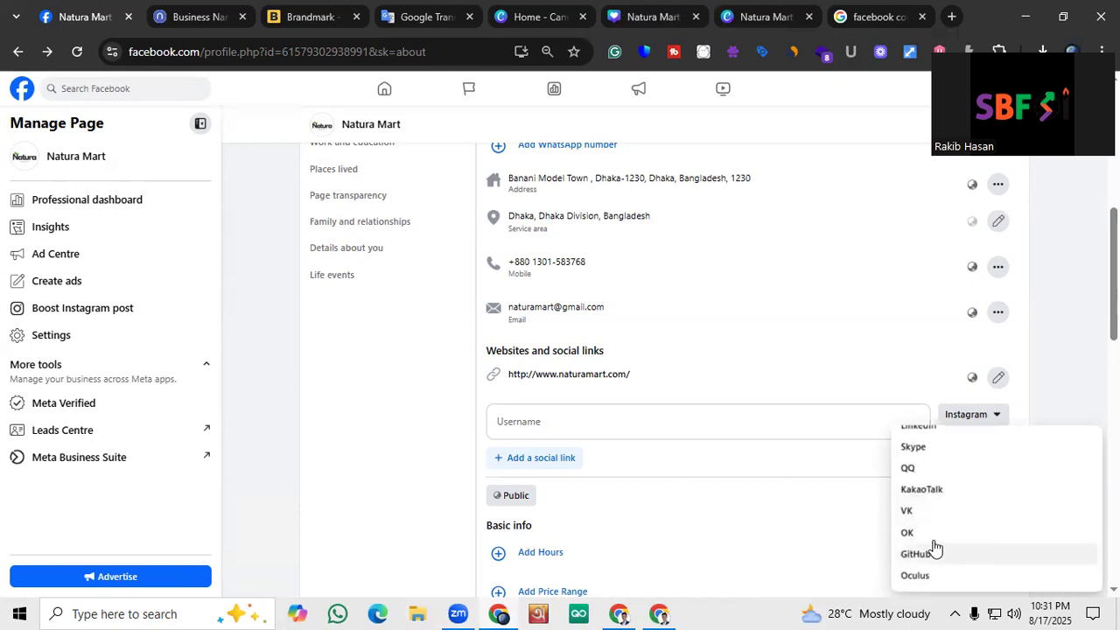
scroll(936, 539, up, 5)
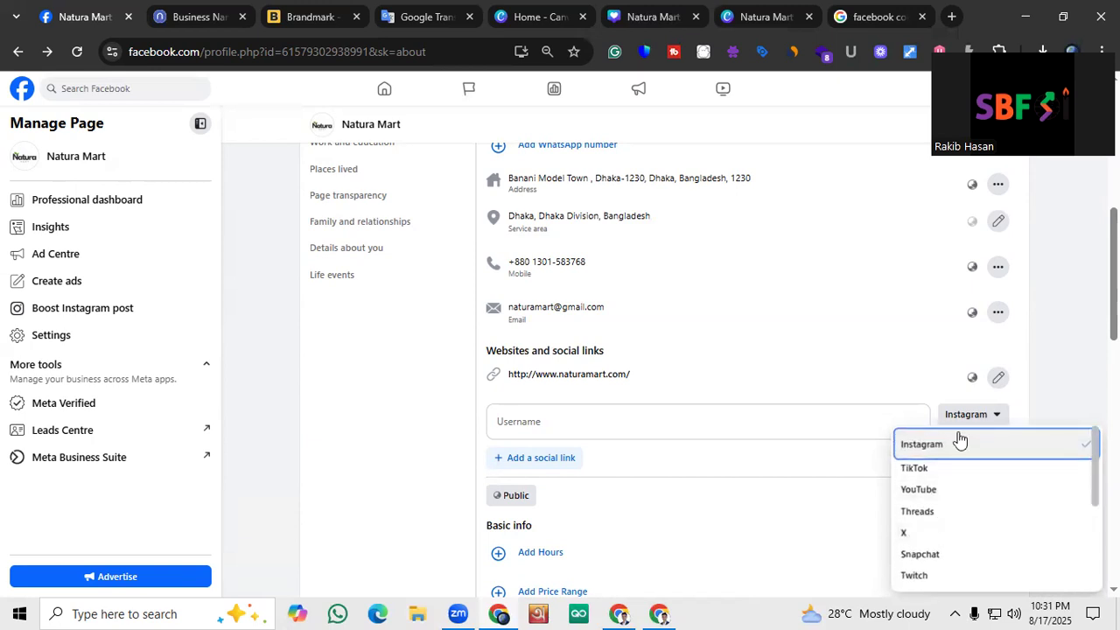
click(658, 423)
text(naturamart)
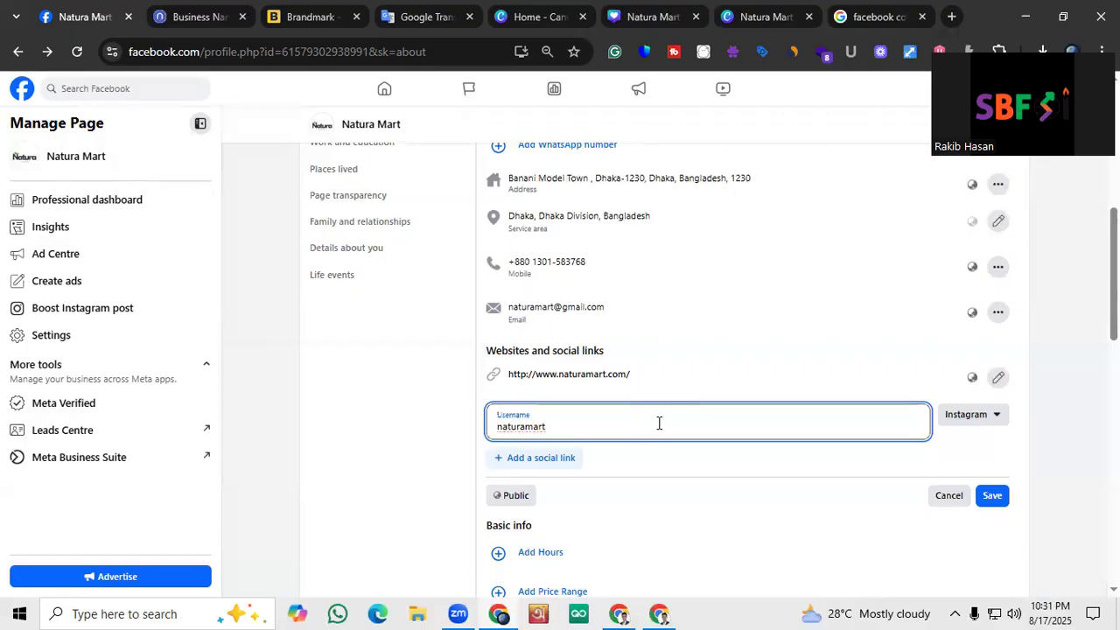
Add a second social link with the username naturamart and set its platform to TikTok
click(555, 459)
click(560, 462)
click(531, 420)
drag(531, 421, 486, 430)
key(ctrl+c)
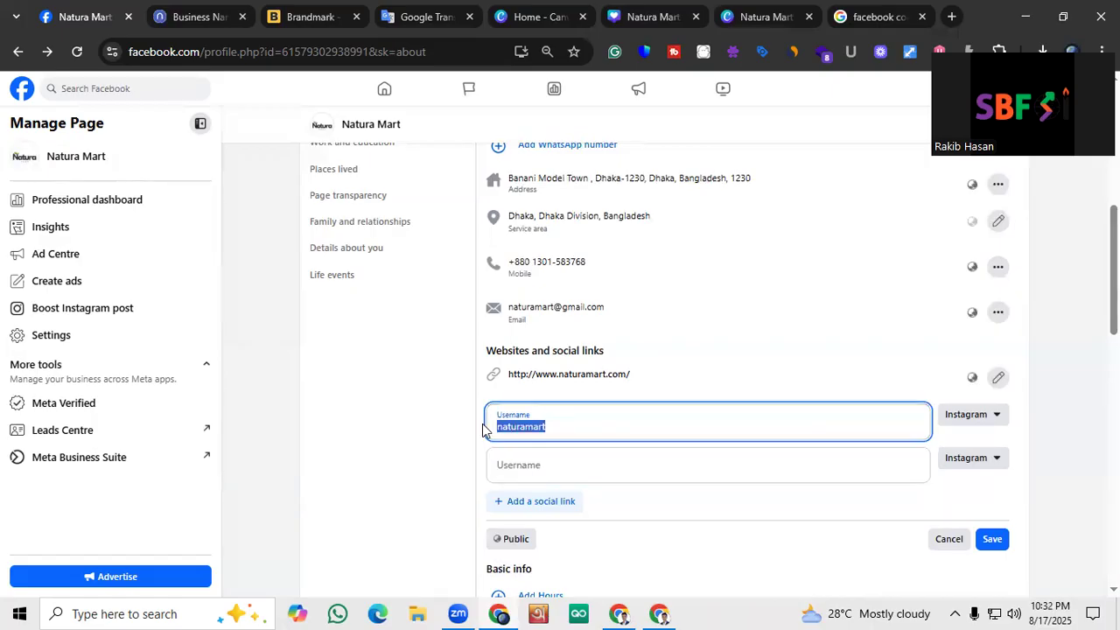
click(514, 467)
key(ctrl+v)
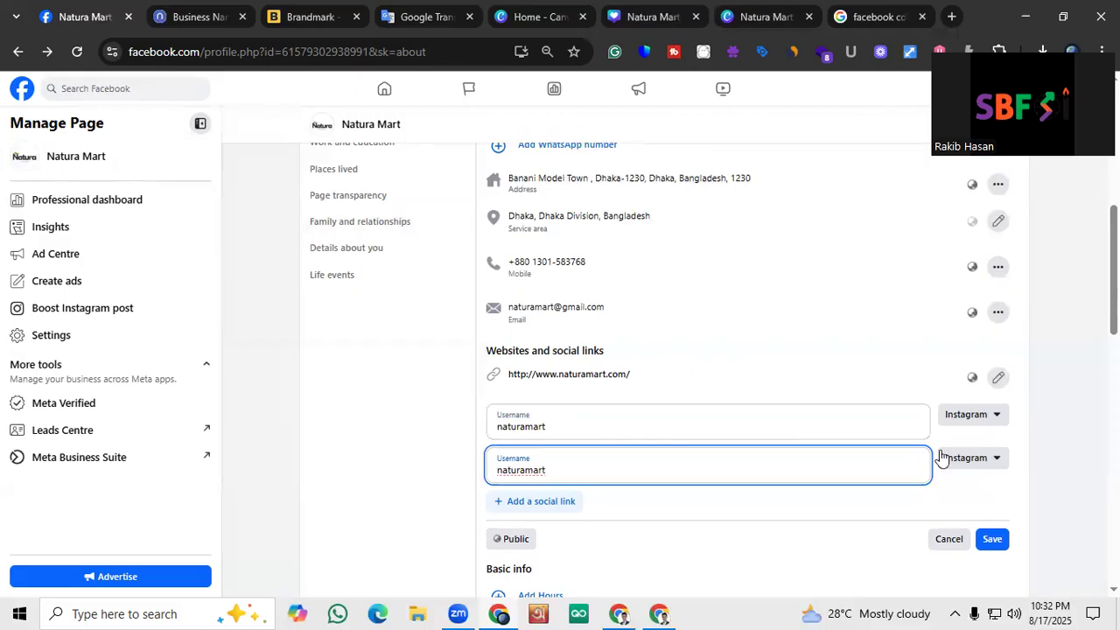
click(966, 461)
click(962, 513)
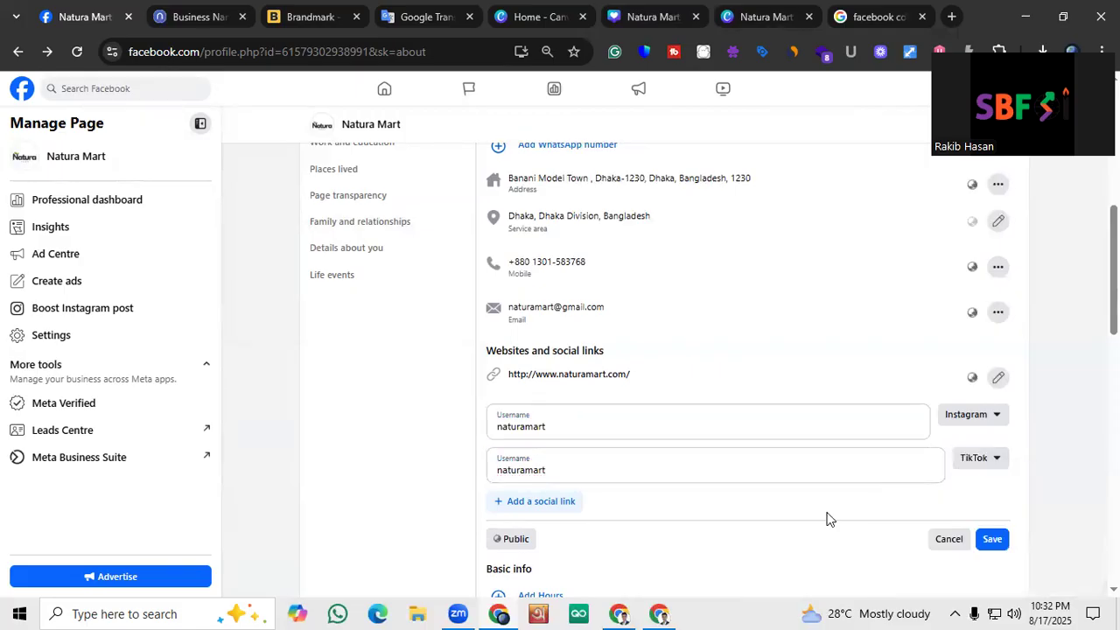
Add a third social link with the username naturamart for YouTube and save the social links
click(516, 501)
click(542, 499)
key(ctrl+v)
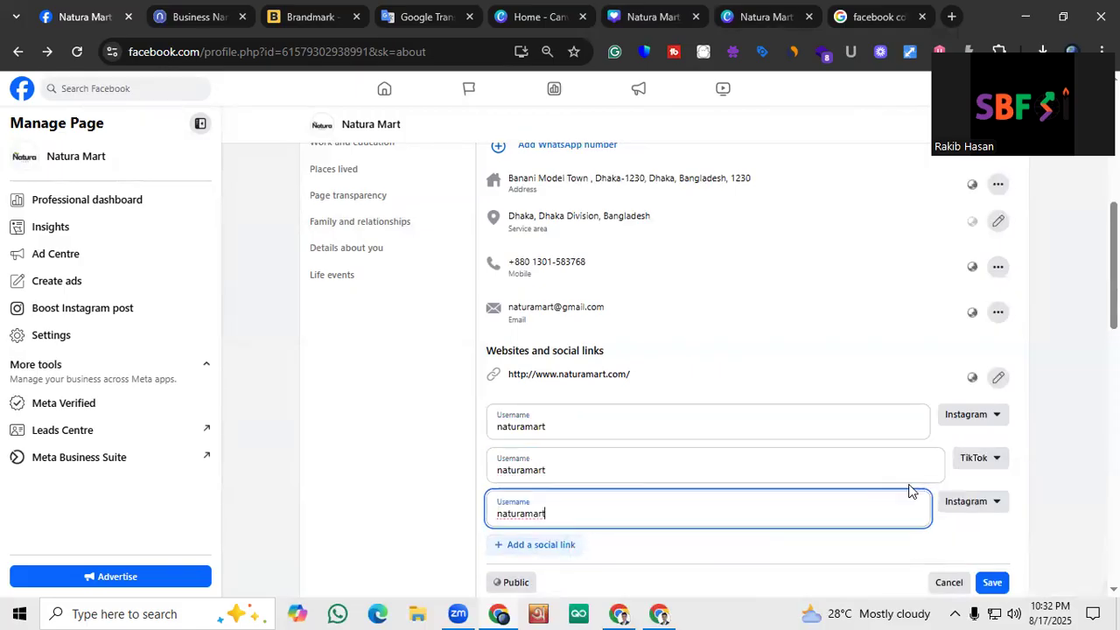
click(967, 501)
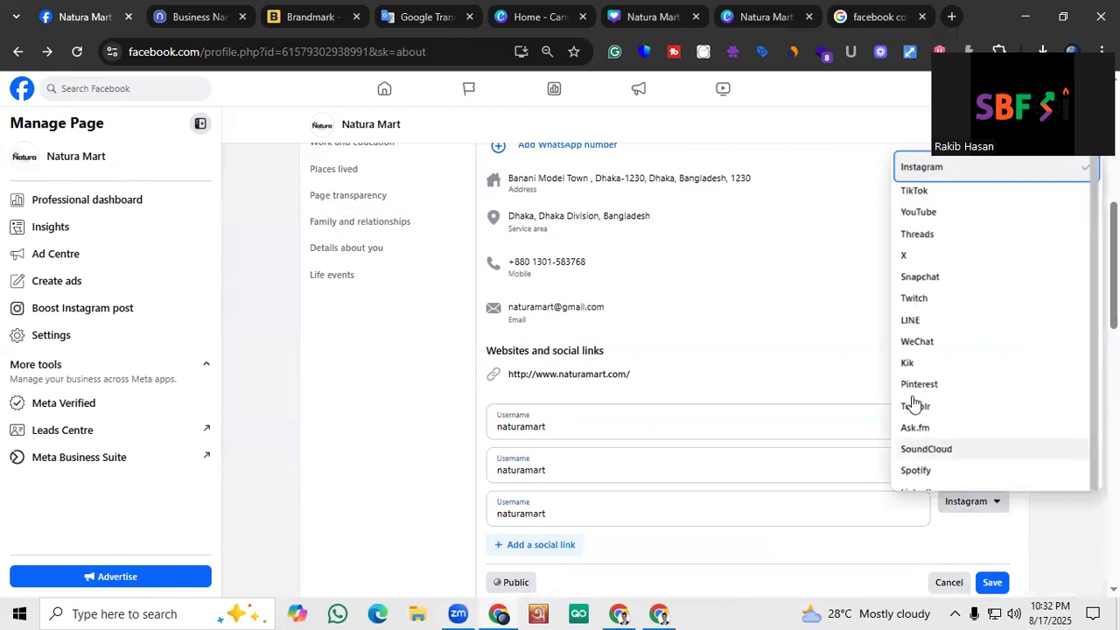
click(919, 213)
scroll(886, 481, down, 1)
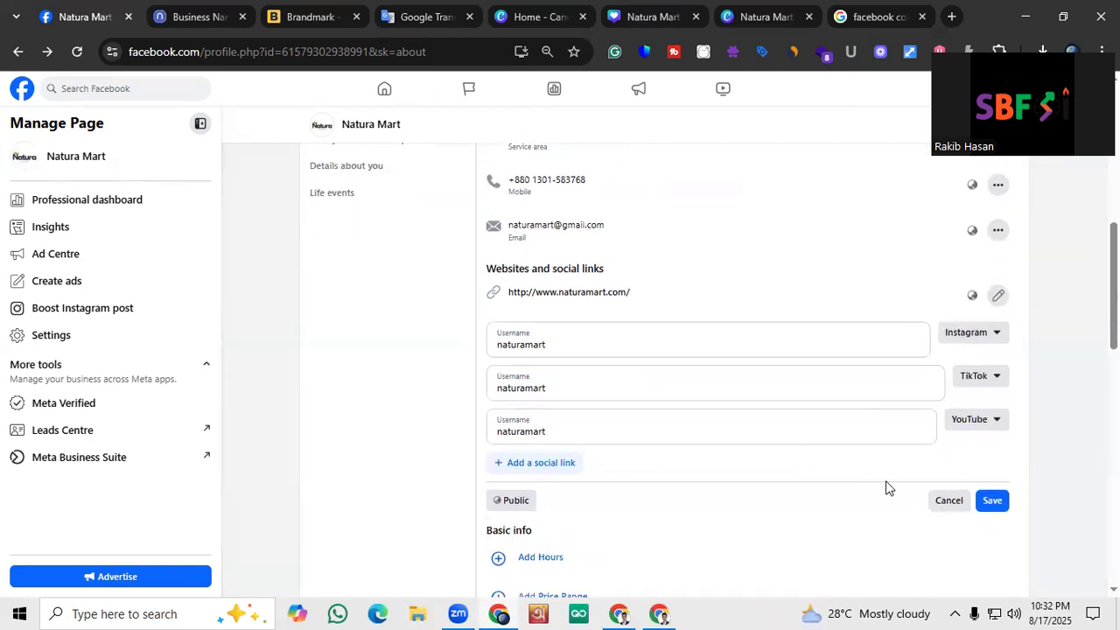
click(992, 500)
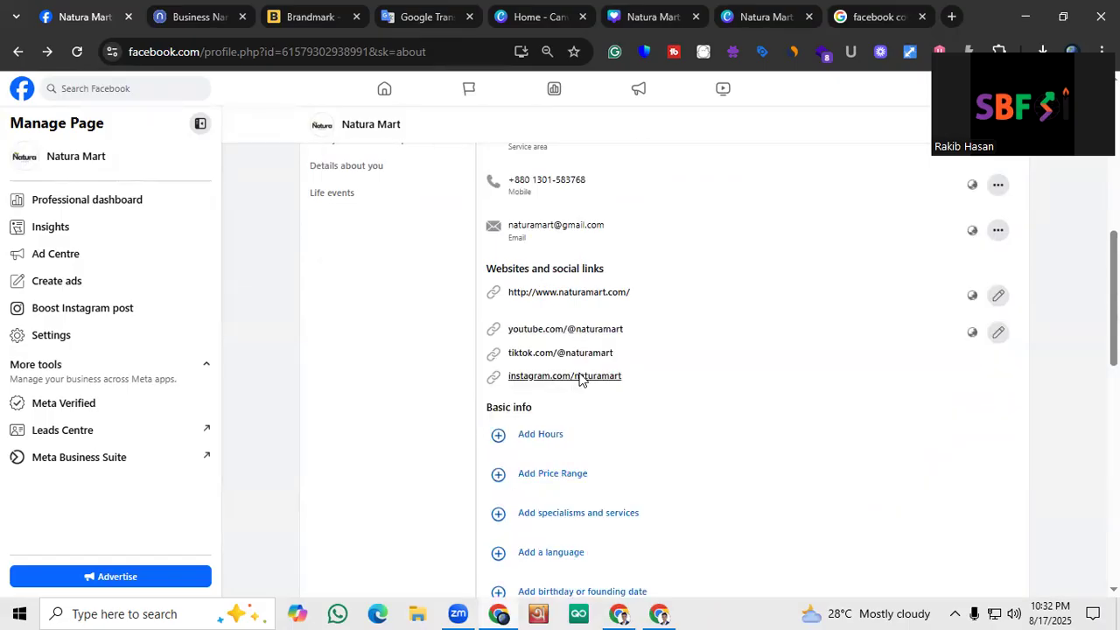
Set the page's price range to ££ (Moderate) in the basic info and save it
scroll(555, 341, down, 1)
scroll(555, 342, down, 1)
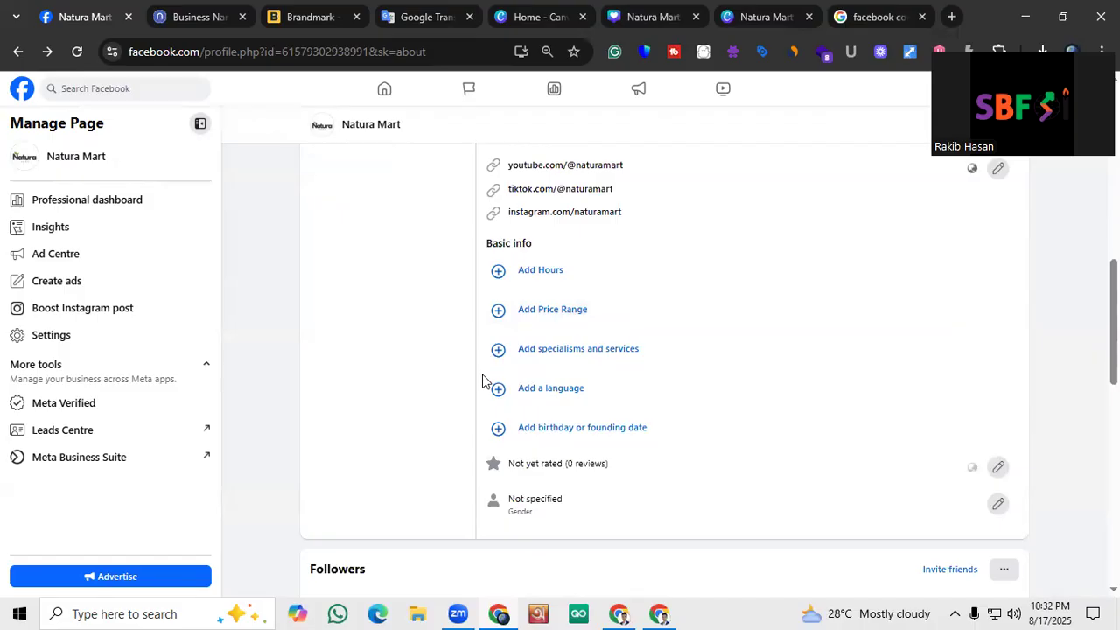
scroll(561, 341, up, 1)
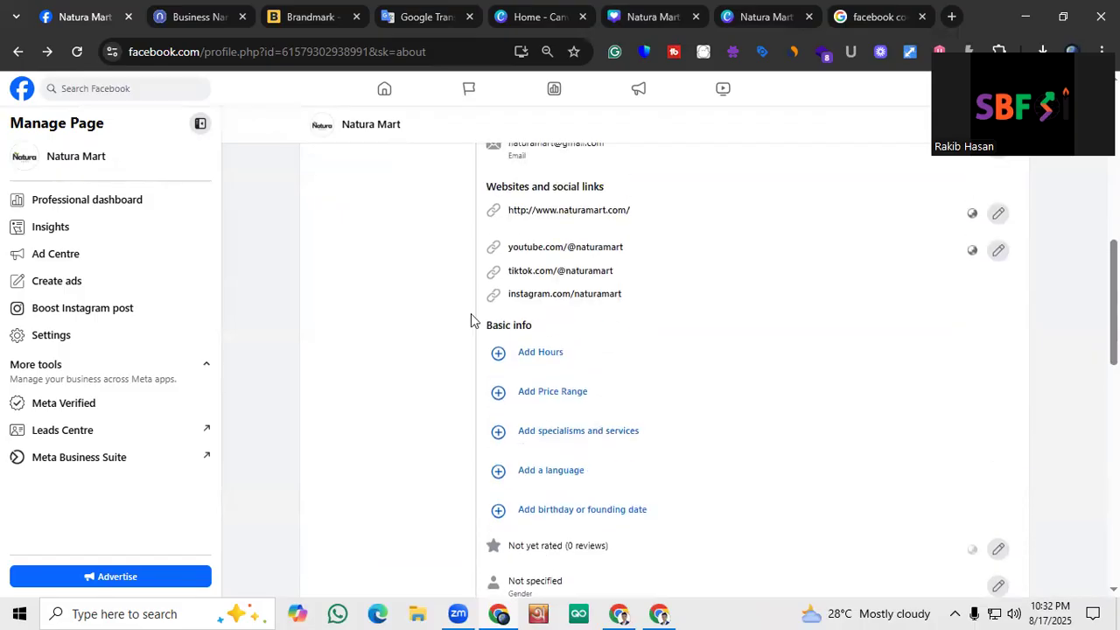
click(518, 392)
scroll(528, 370, down, 1)
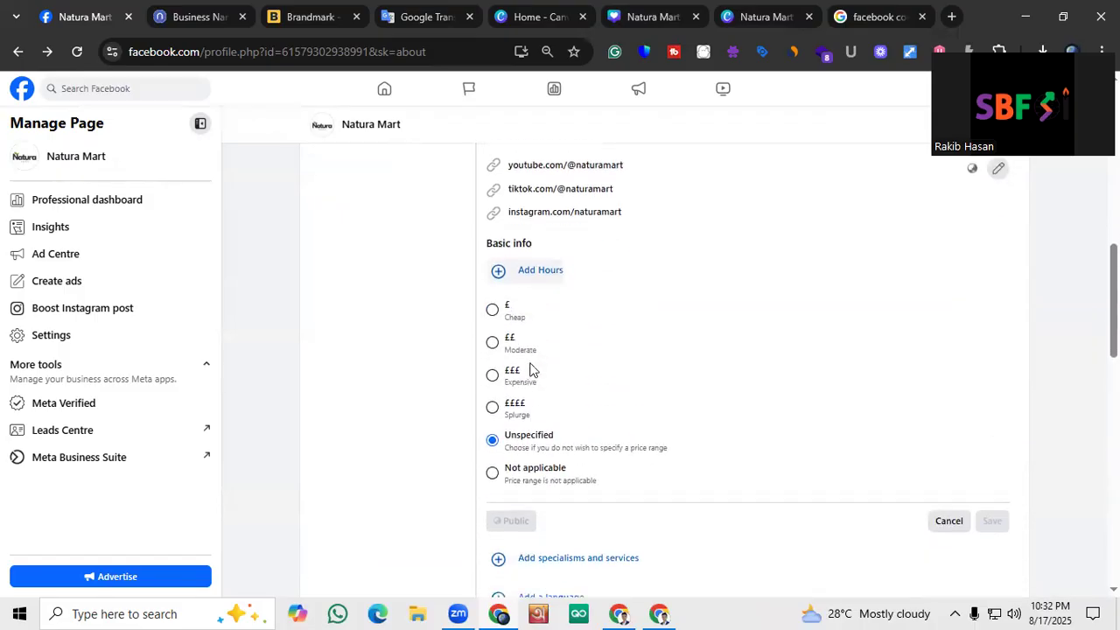
click(493, 342)
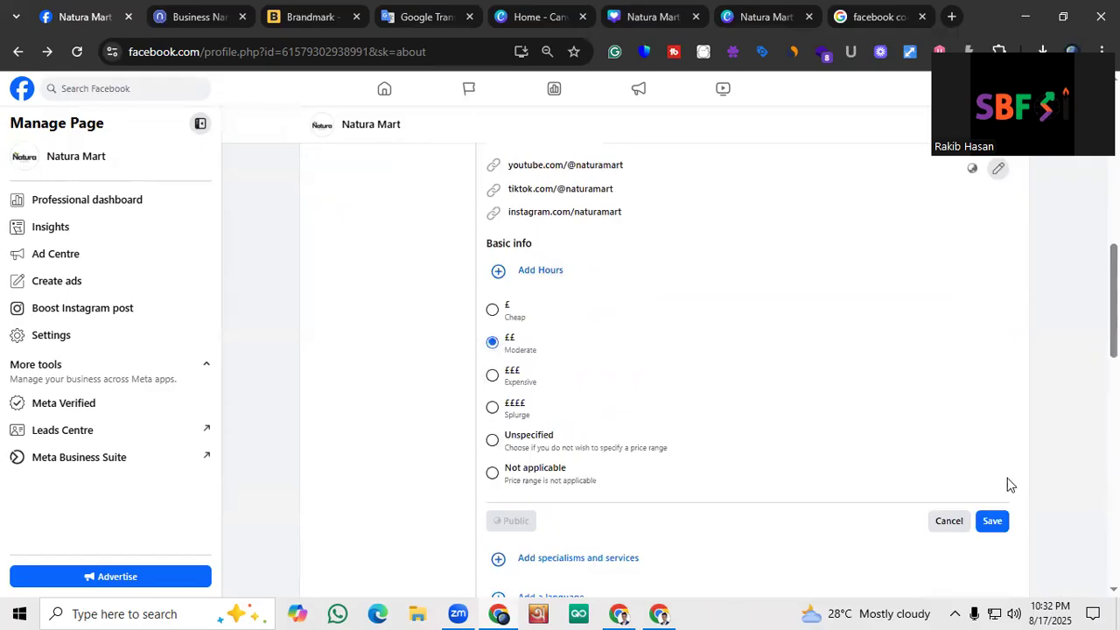
click(991, 520)
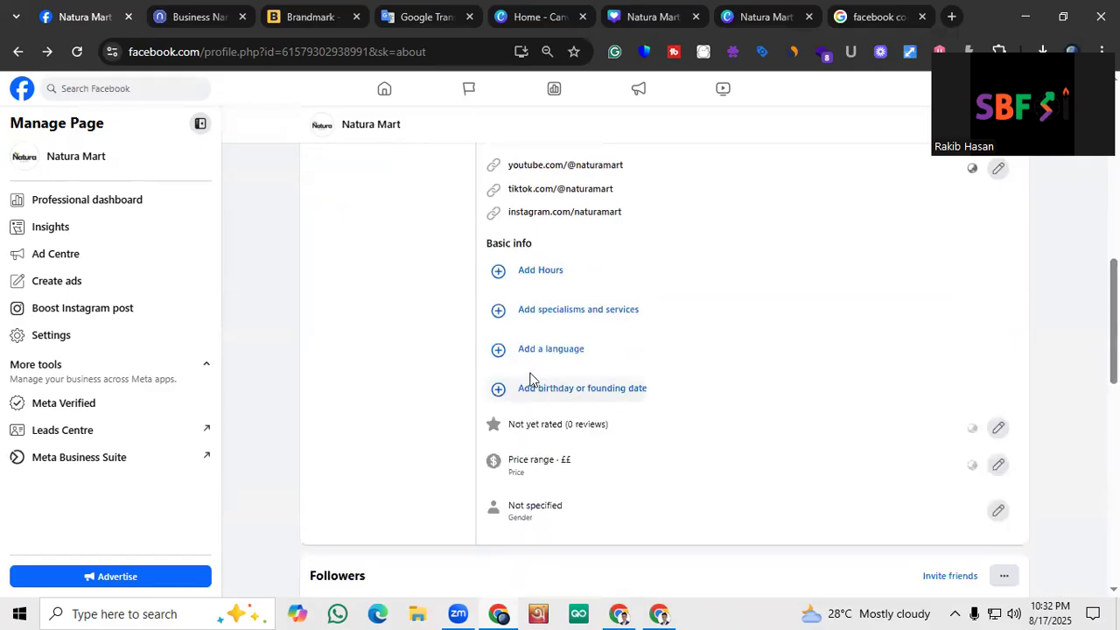
Add English and Bengali as the page's languages in the basic info and save them
click(501, 353)
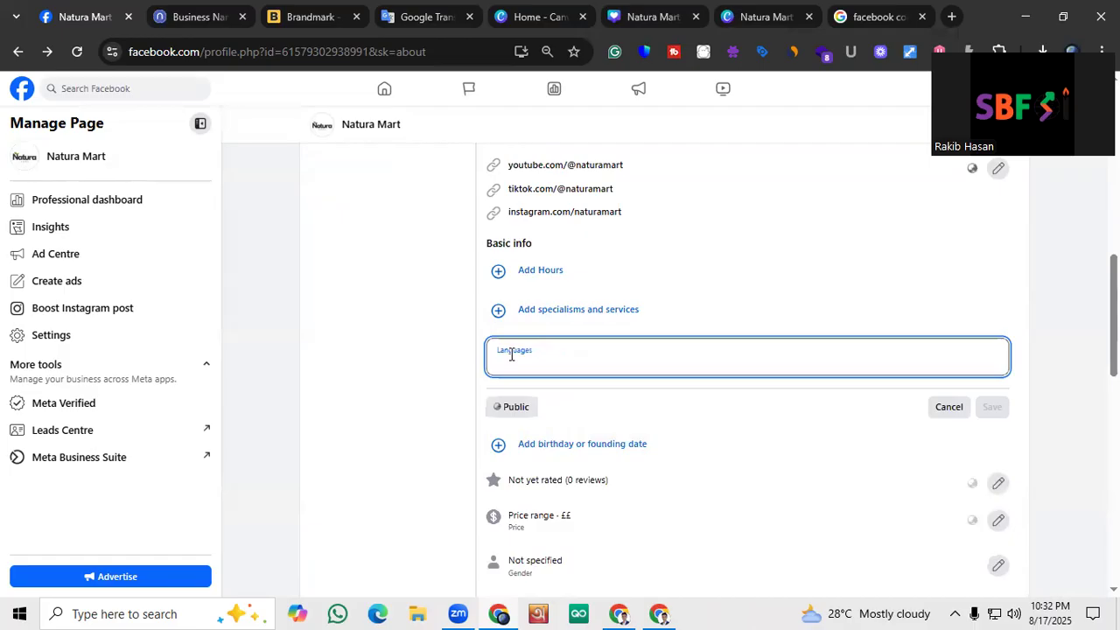
text(Eng)
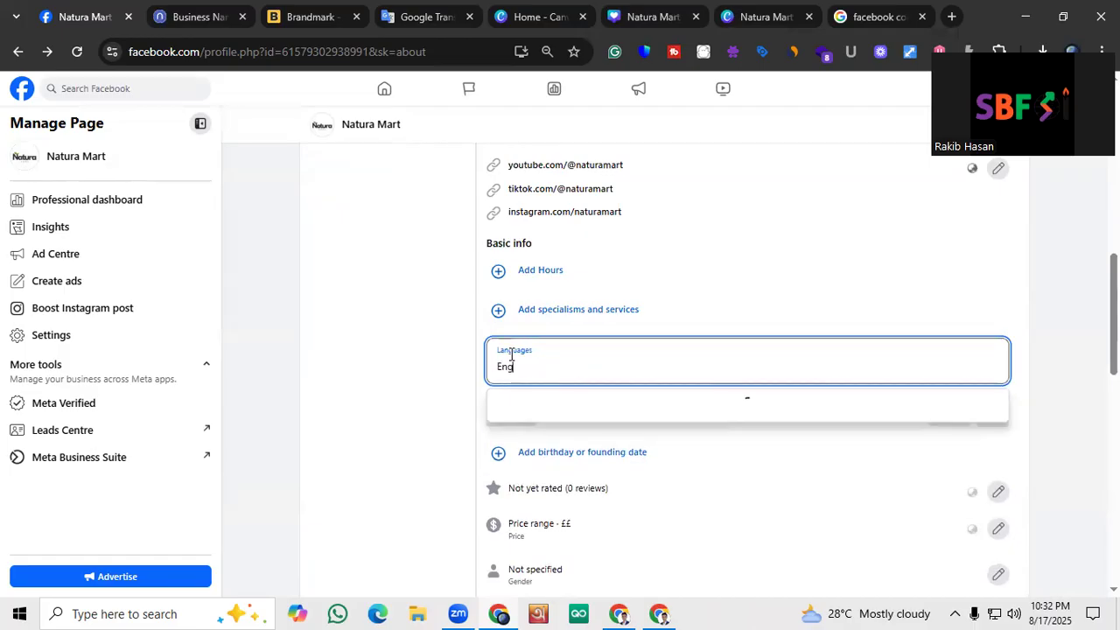
text(lish)
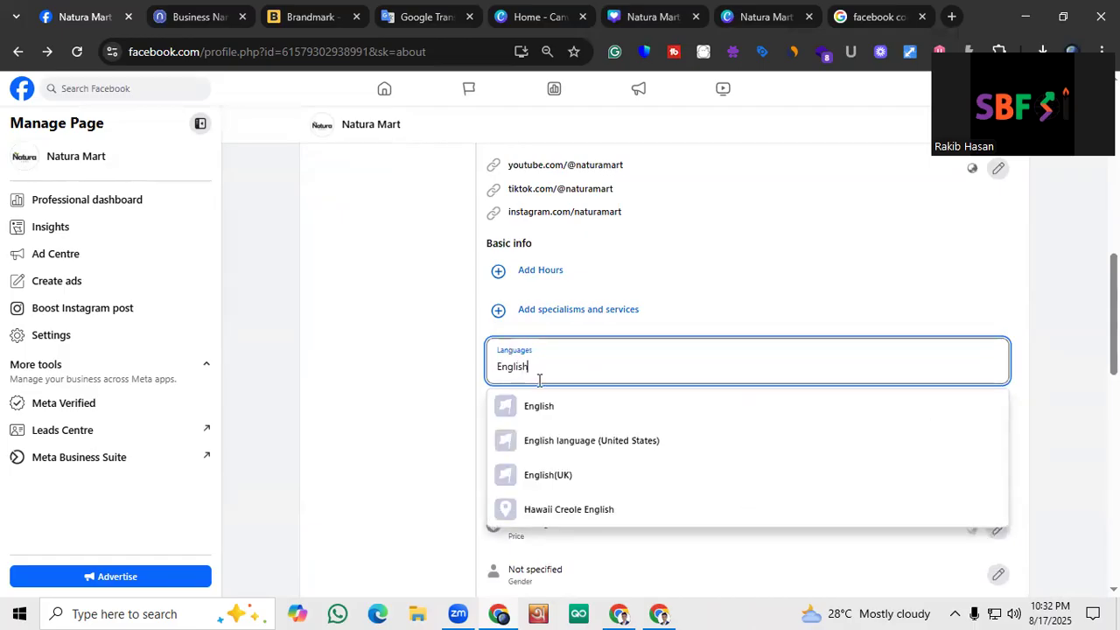
click(558, 404)
text(B)
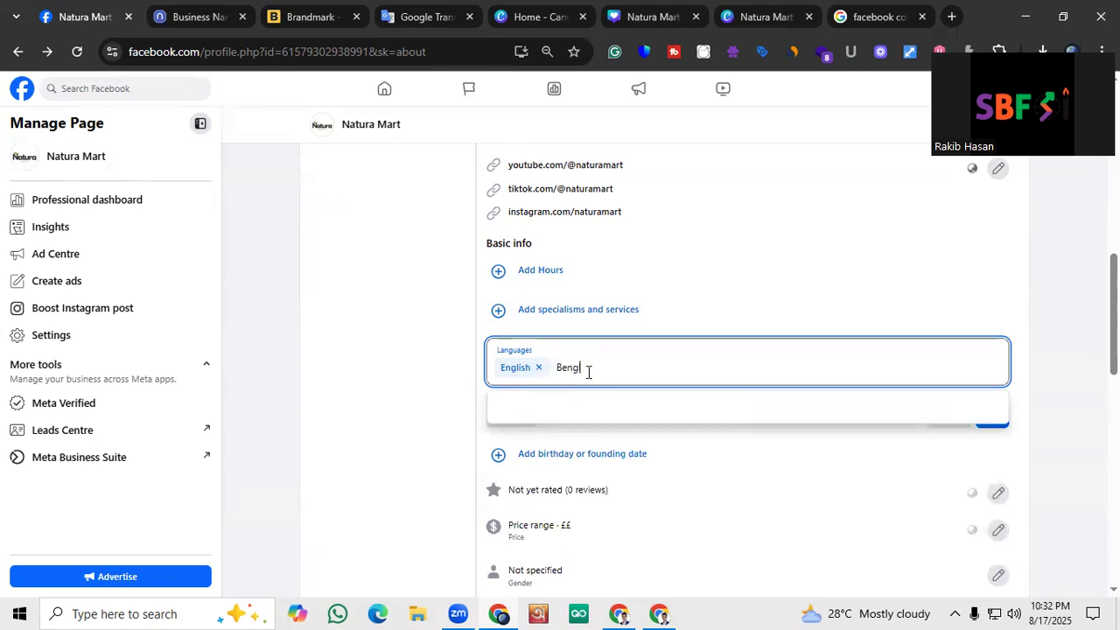
text(engl)
key(BackSpace)
key(BackSpace)
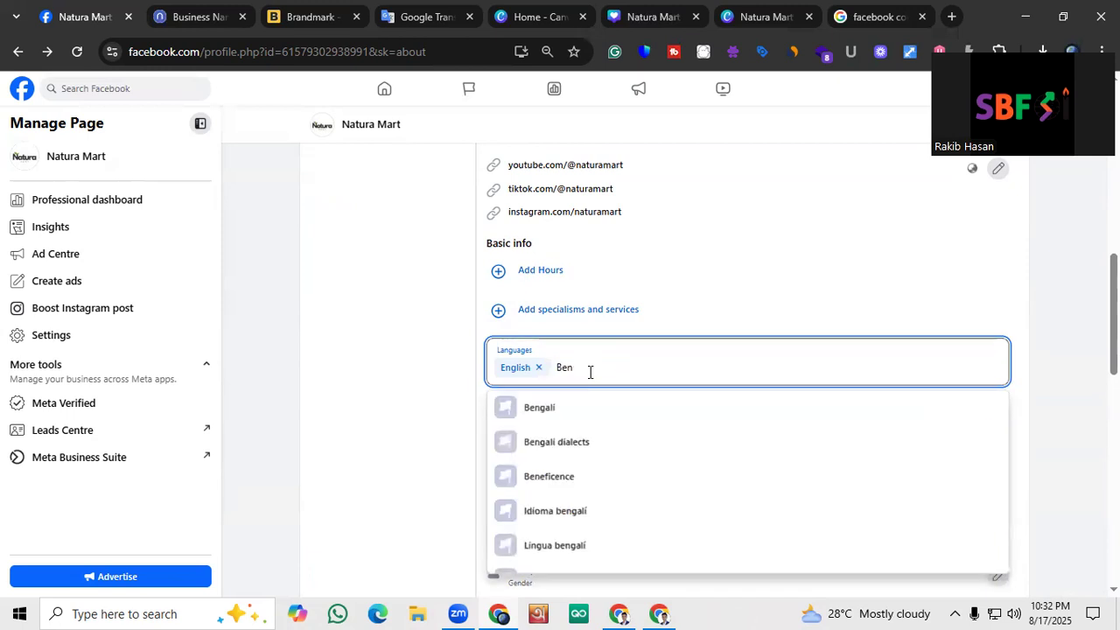
click(591, 409)
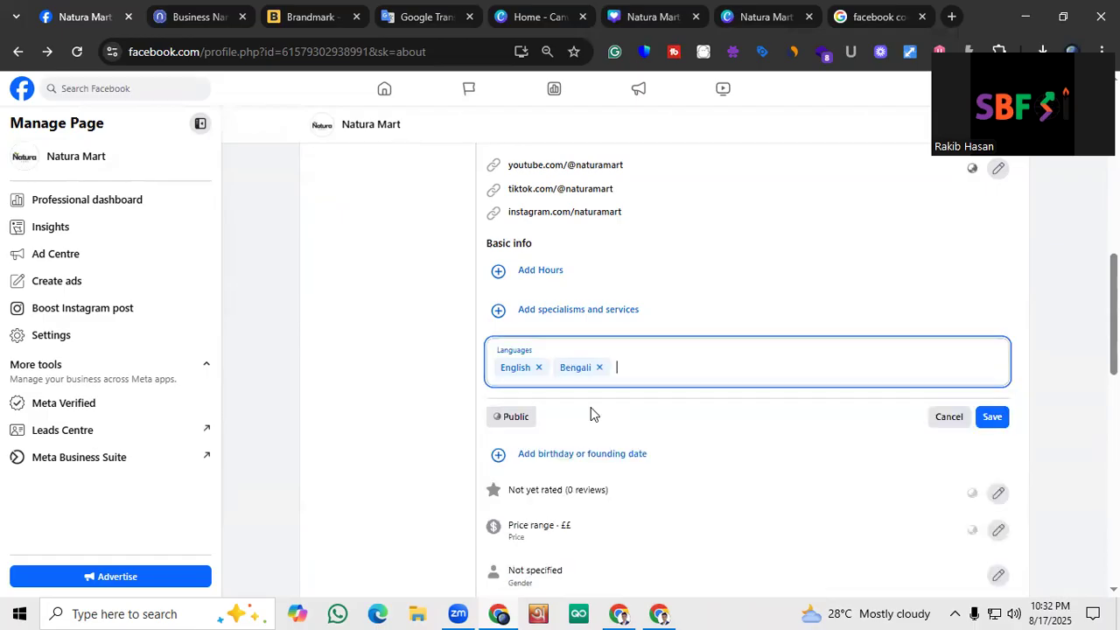
click(992, 418)
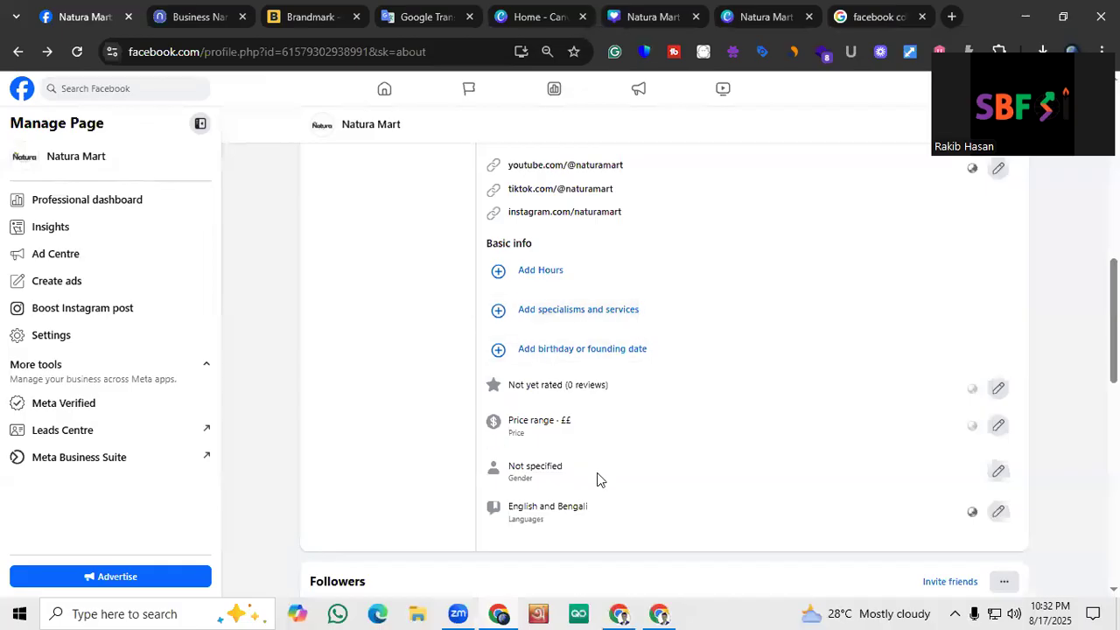
Start adding business hours in the basic info and choose the Open during selected hours option
scroll(435, 409, up, 1)
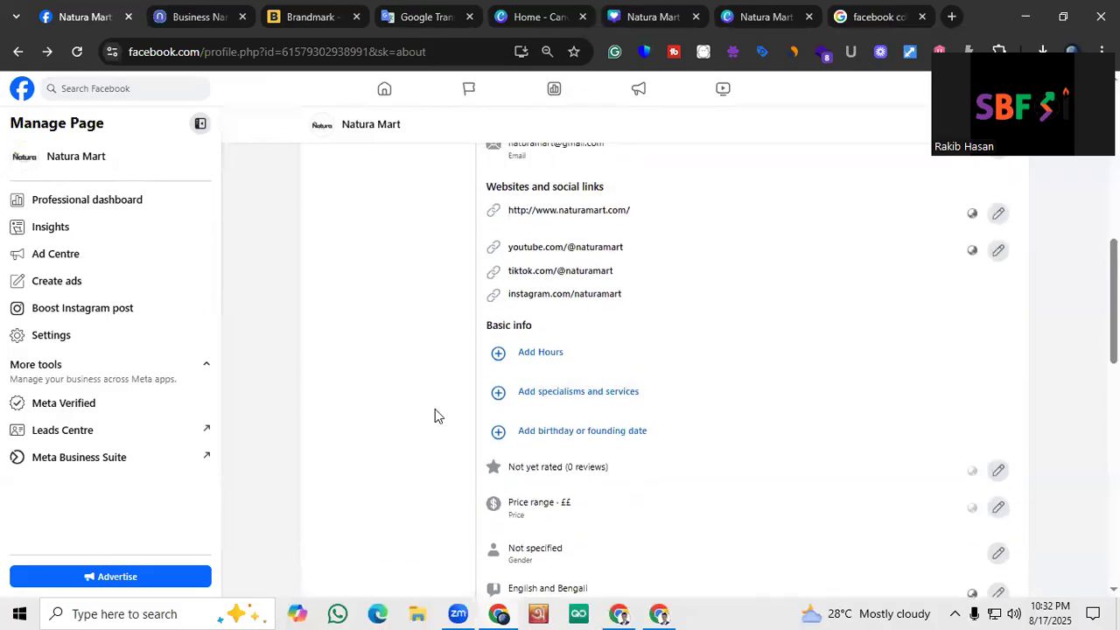
click(503, 352)
click(507, 393)
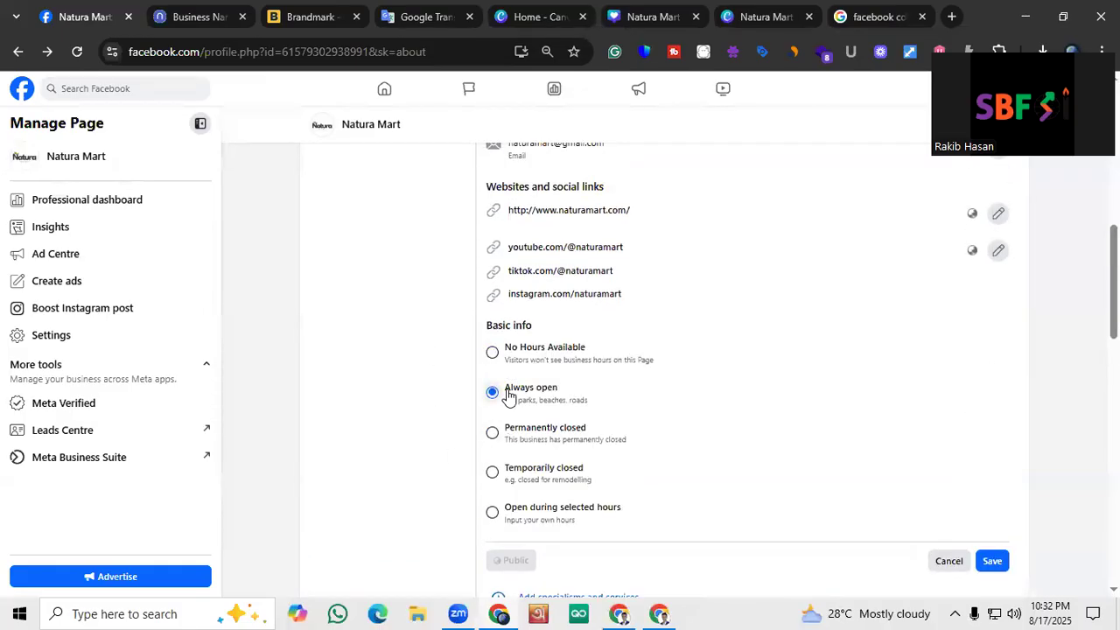
scroll(512, 394, down, 1)
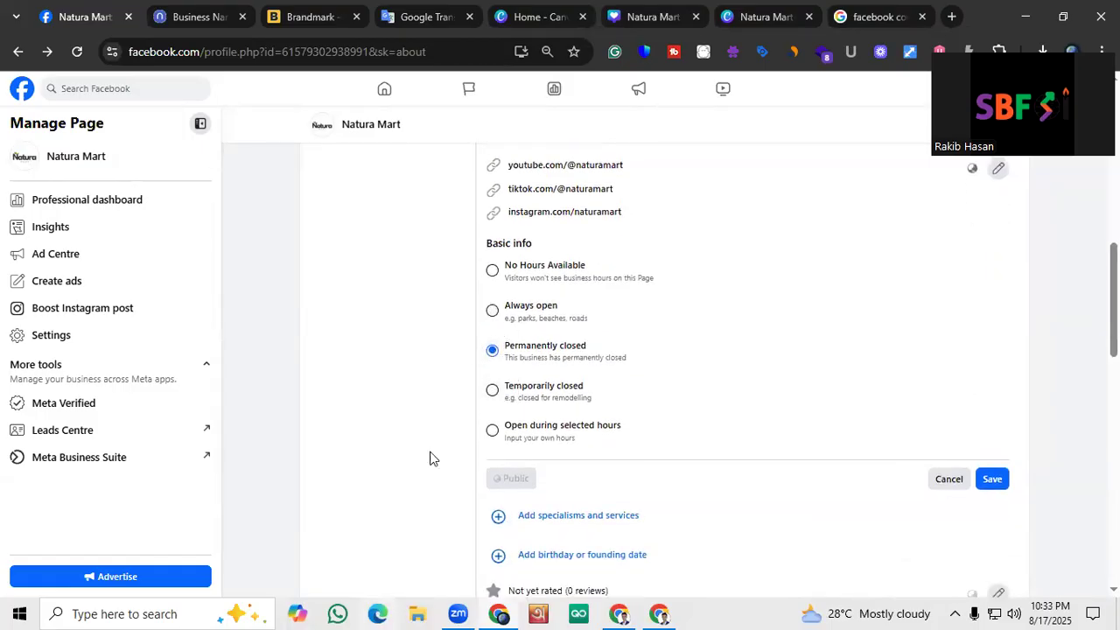
click(492, 430)
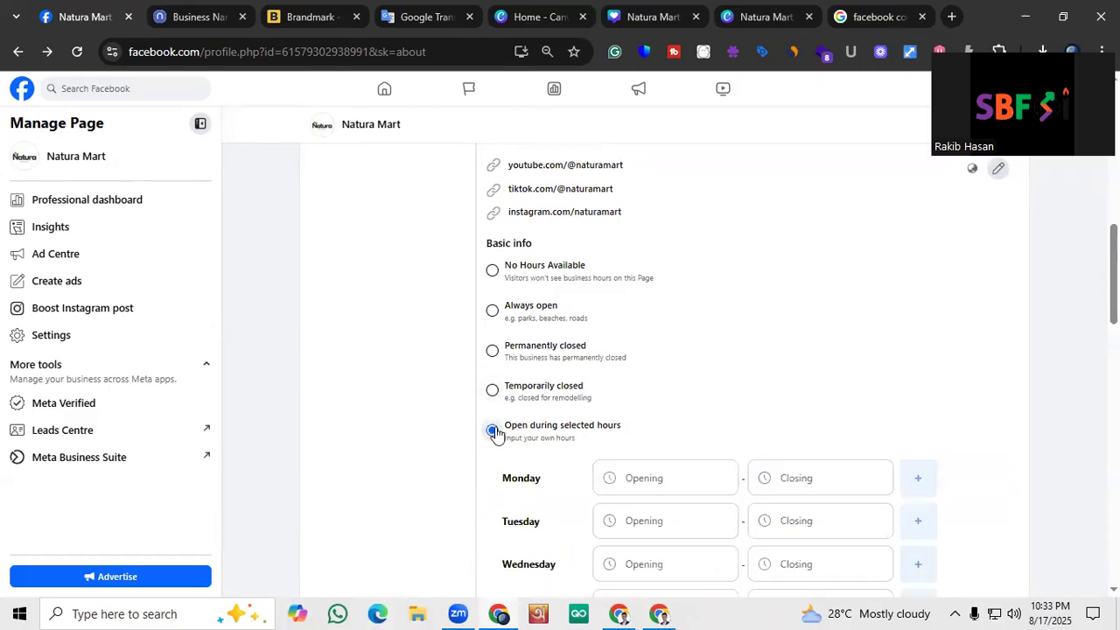
scroll(625, 325, down, 1)
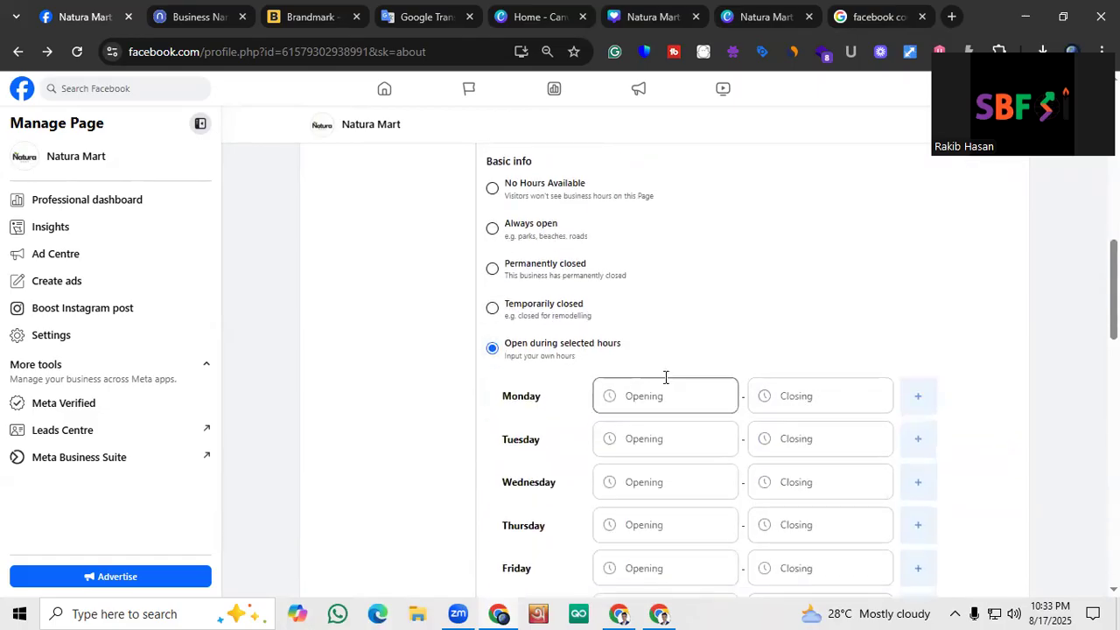
scroll(663, 371, down, 1)
scroll(654, 354, down, 1)
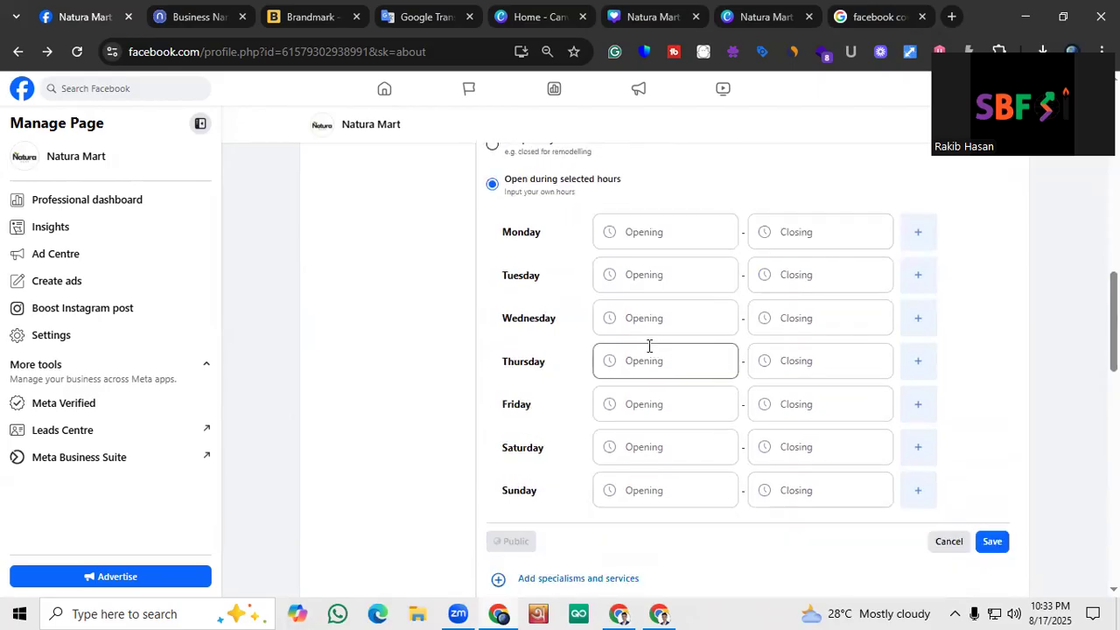
scroll(645, 349, up, 1)
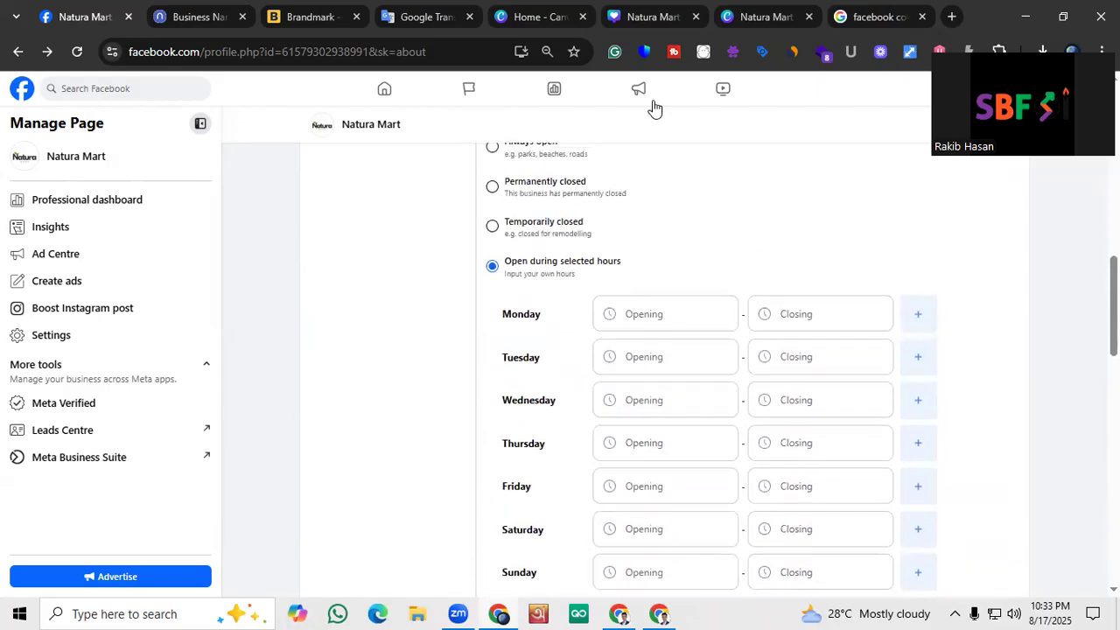
scroll(560, 276, up, 2)
scroll(560, 272, down, 2)
click(617, 312)
scroll(435, 333, down, 1)
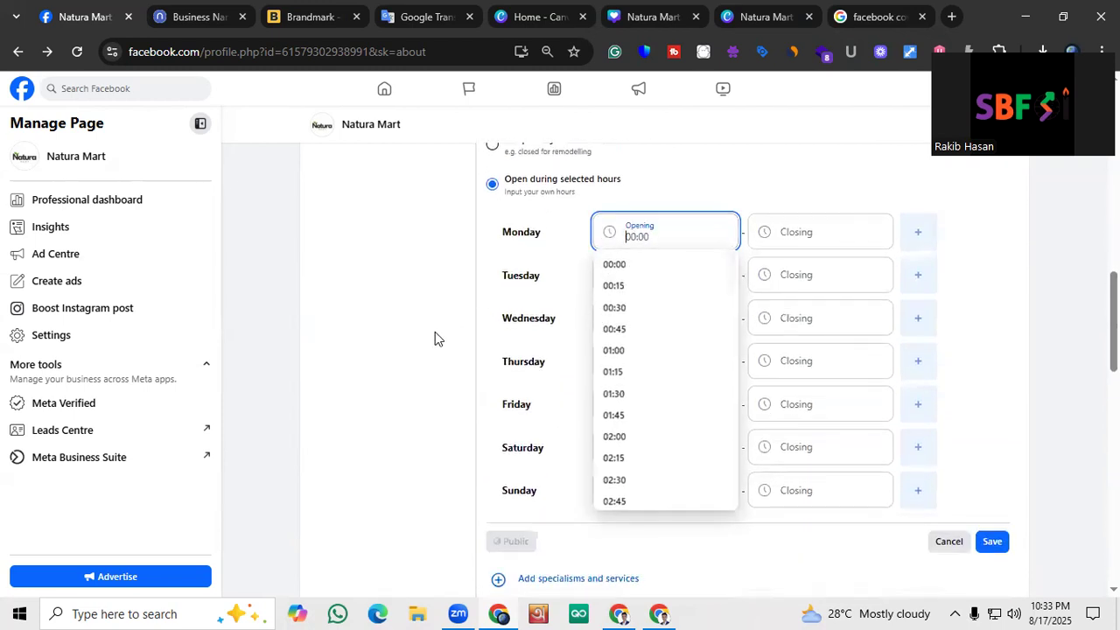
click(433, 335)
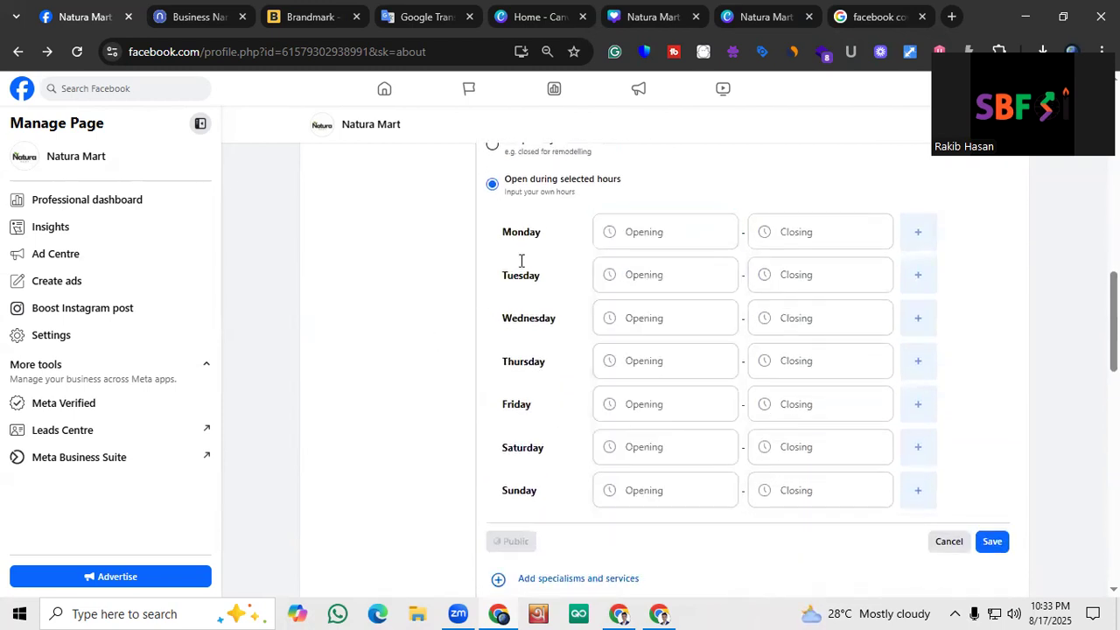
click(628, 494)
click(389, 407)
Set Monday's business hours to open at 08:00 and close at 20:00
scroll(649, 308, up, 1)
click(648, 308)
scroll(647, 485, down, 2)
scroll(643, 484, down, 1)
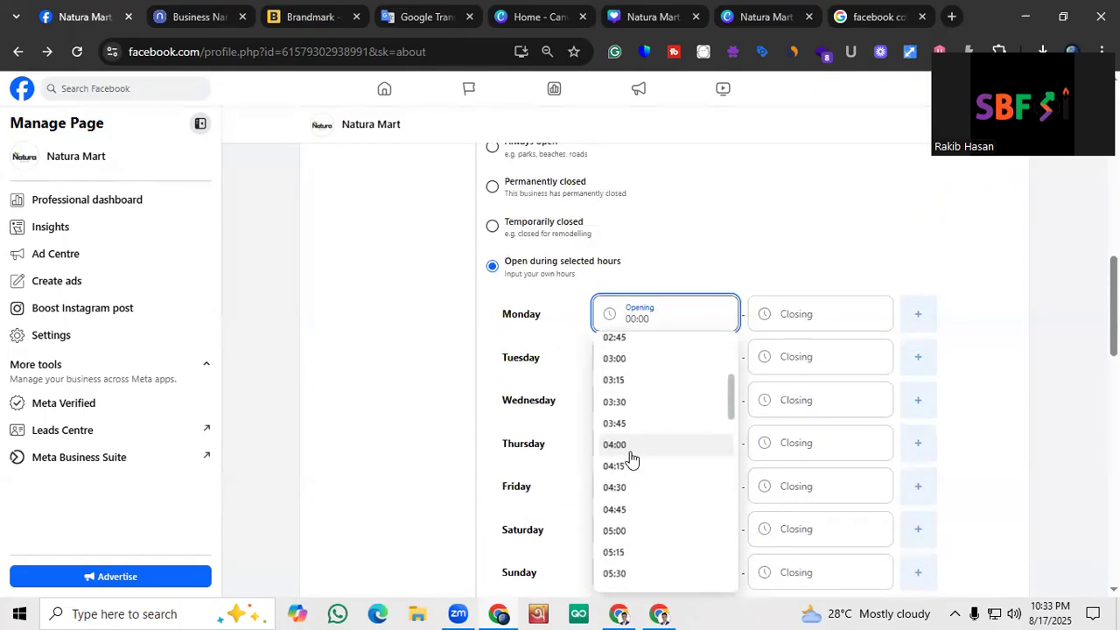
scroll(631, 457, down, 1)
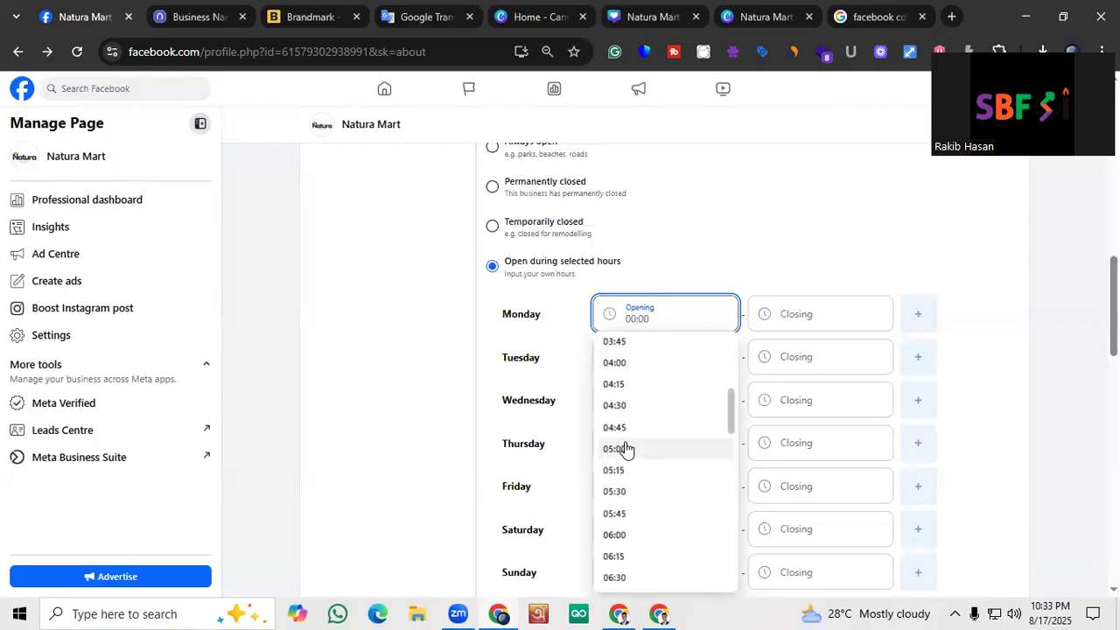
scroll(626, 449, down, 3)
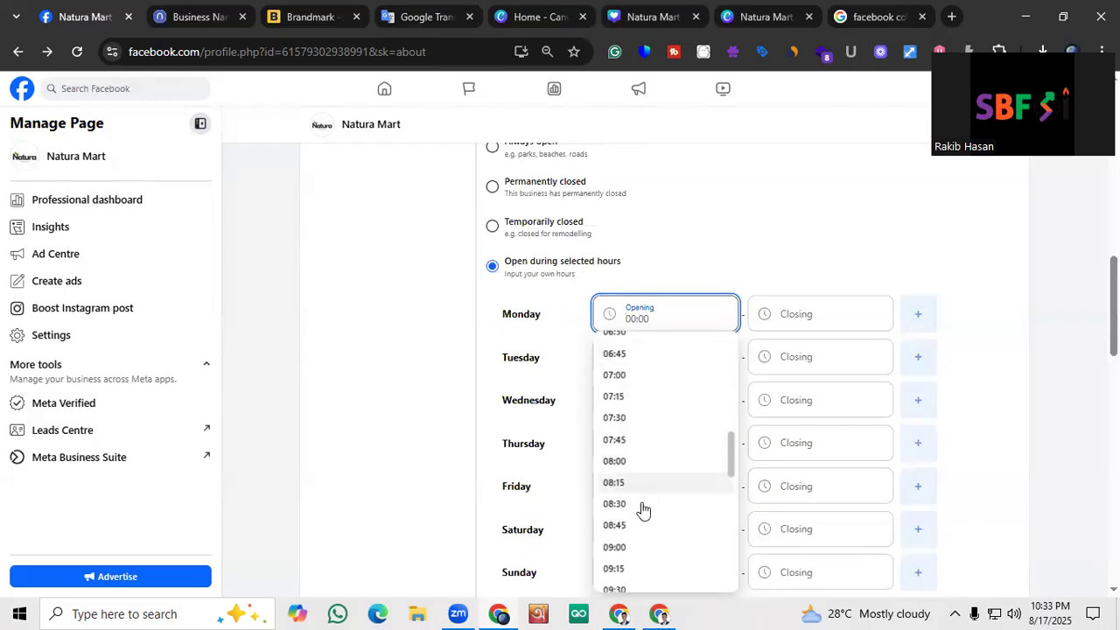
click(631, 462)
click(784, 318)
scroll(796, 407, down, 20)
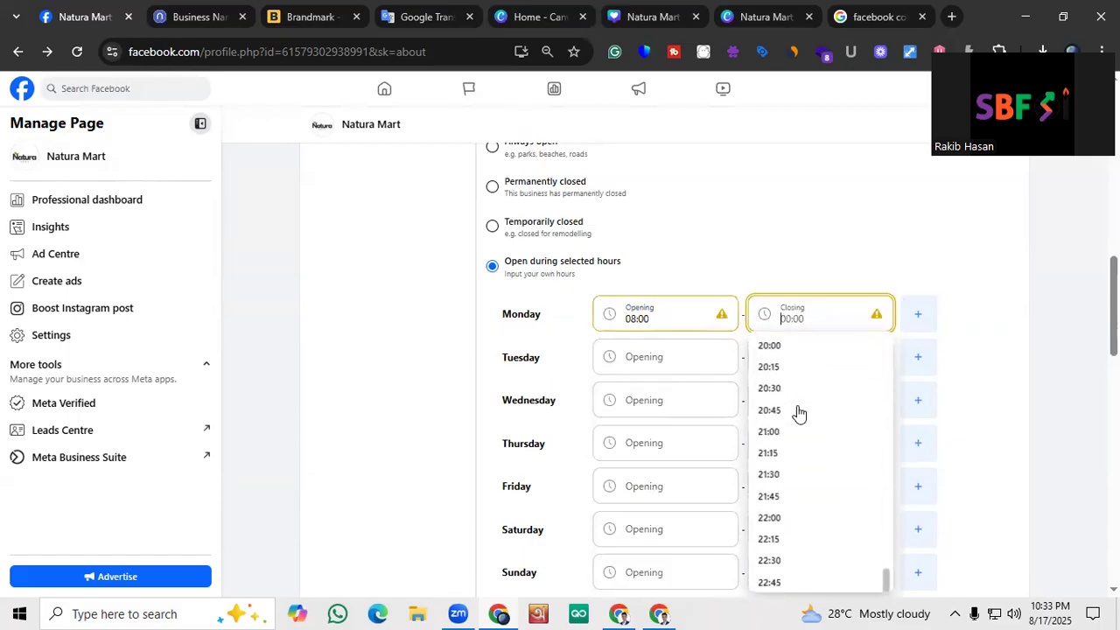
scroll(779, 359, up, 1)
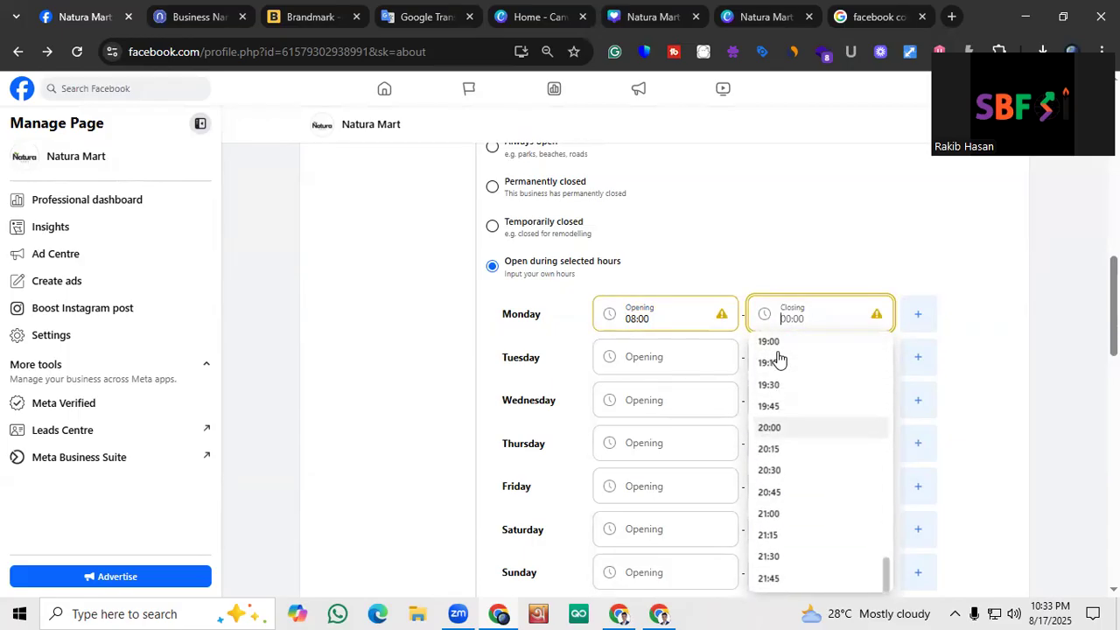
click(784, 427)
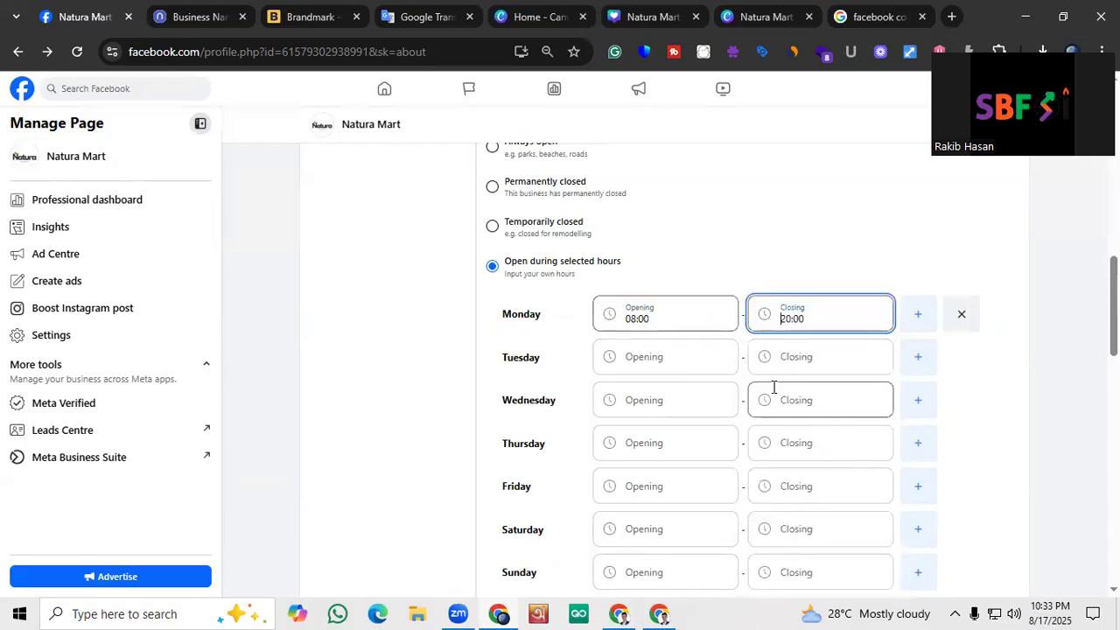
click(789, 323)
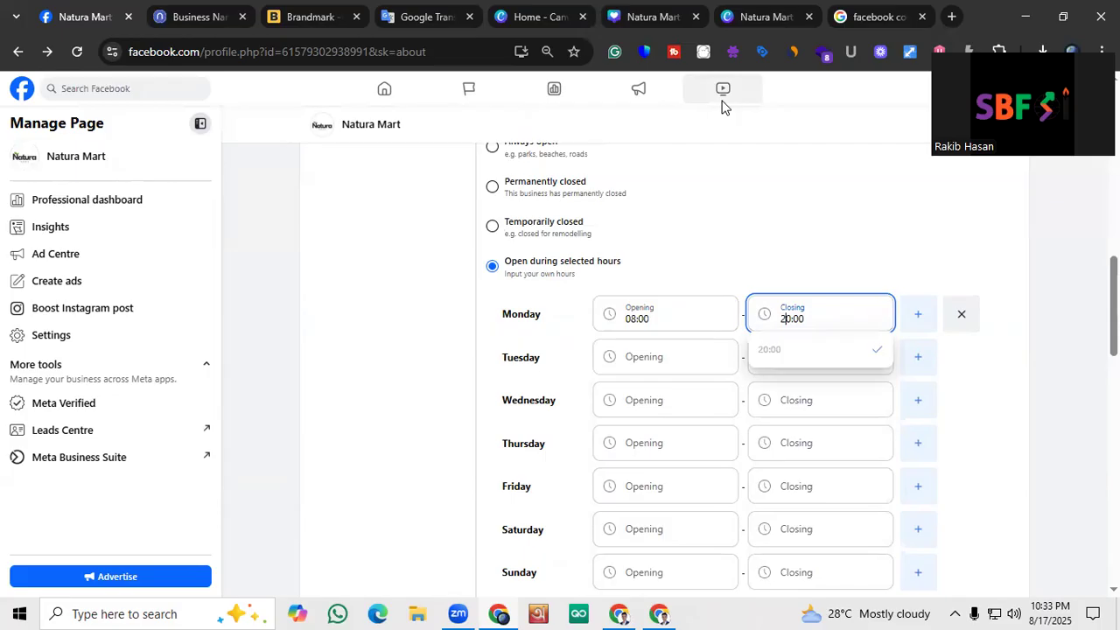
click(832, 432)
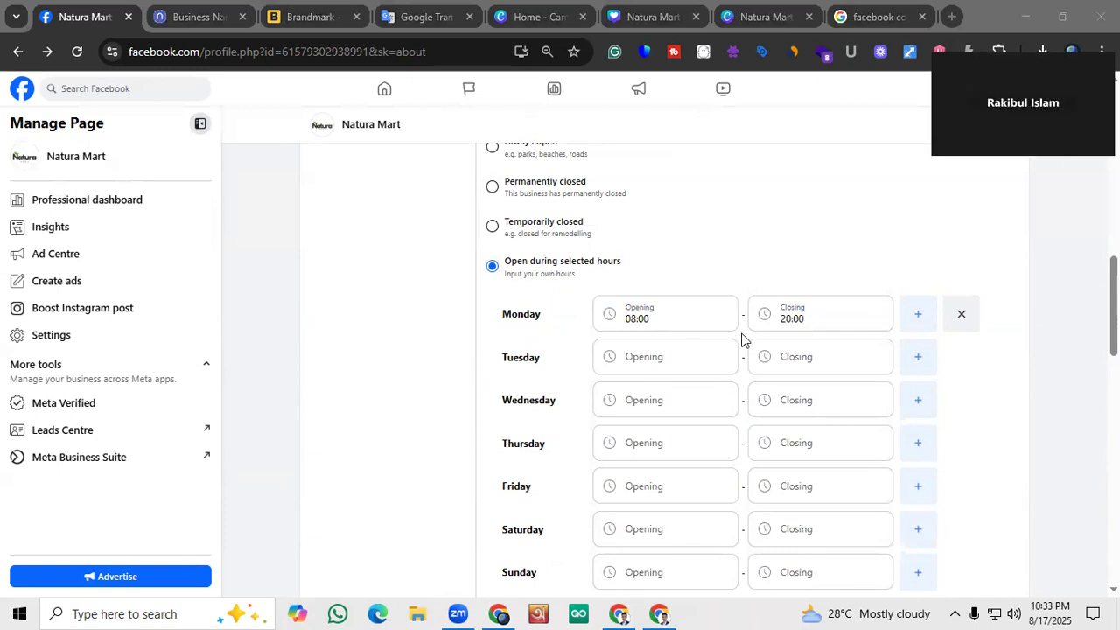
Set Tuesday's business hours to open at 08:00 and close at 20:00
click(695, 354)
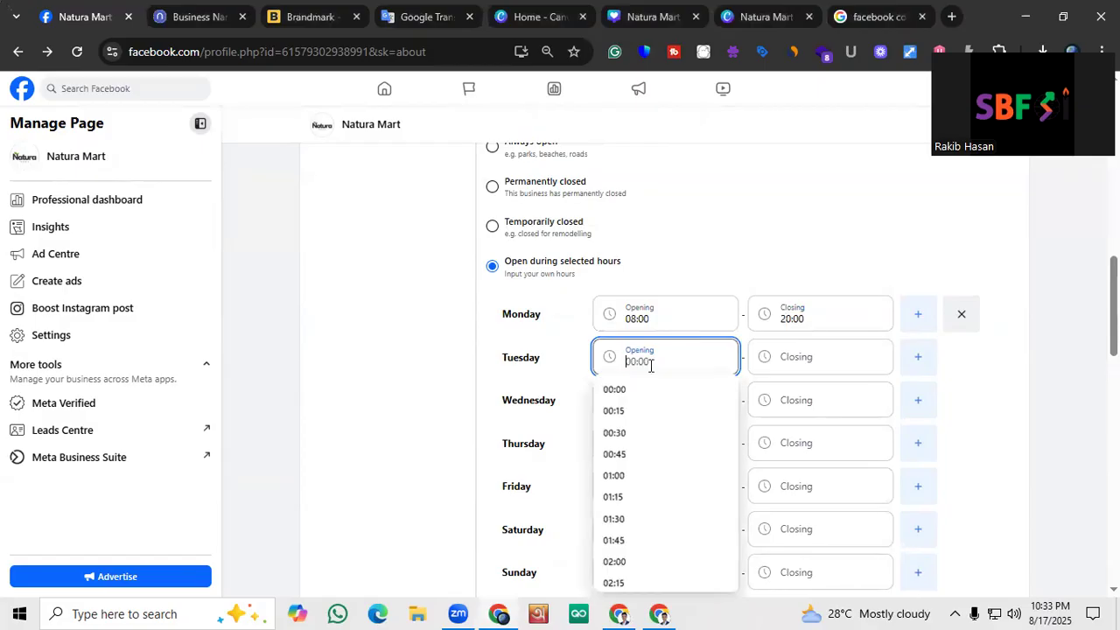
scroll(658, 454, down, 3)
scroll(660, 455, down, 2)
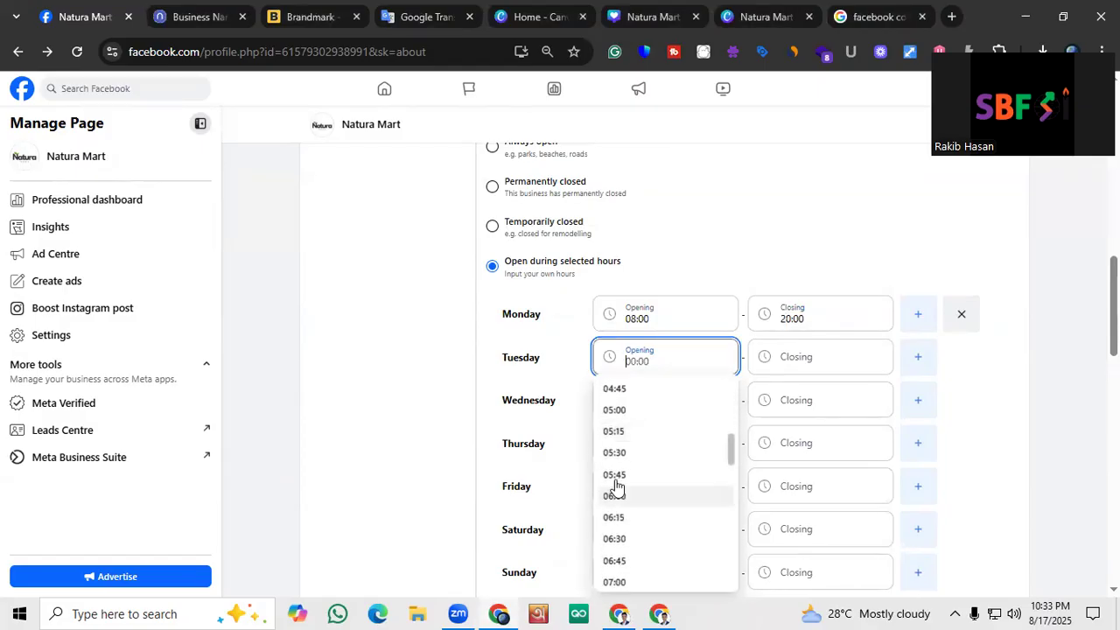
scroll(629, 507, down, 2)
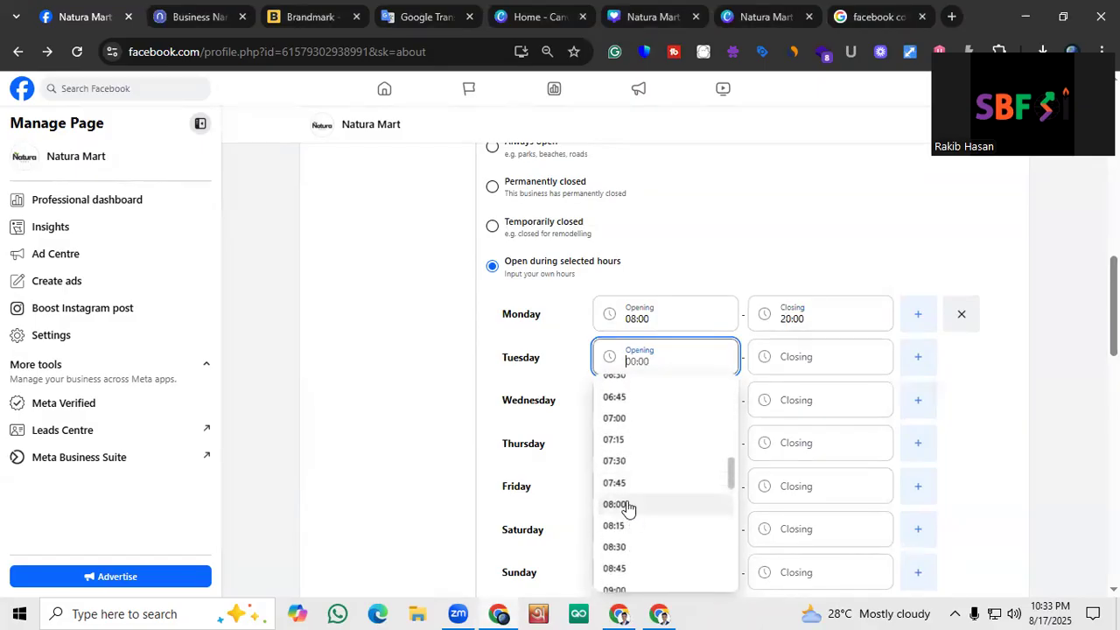
click(625, 506)
click(814, 358)
scroll(801, 450, down, 18)
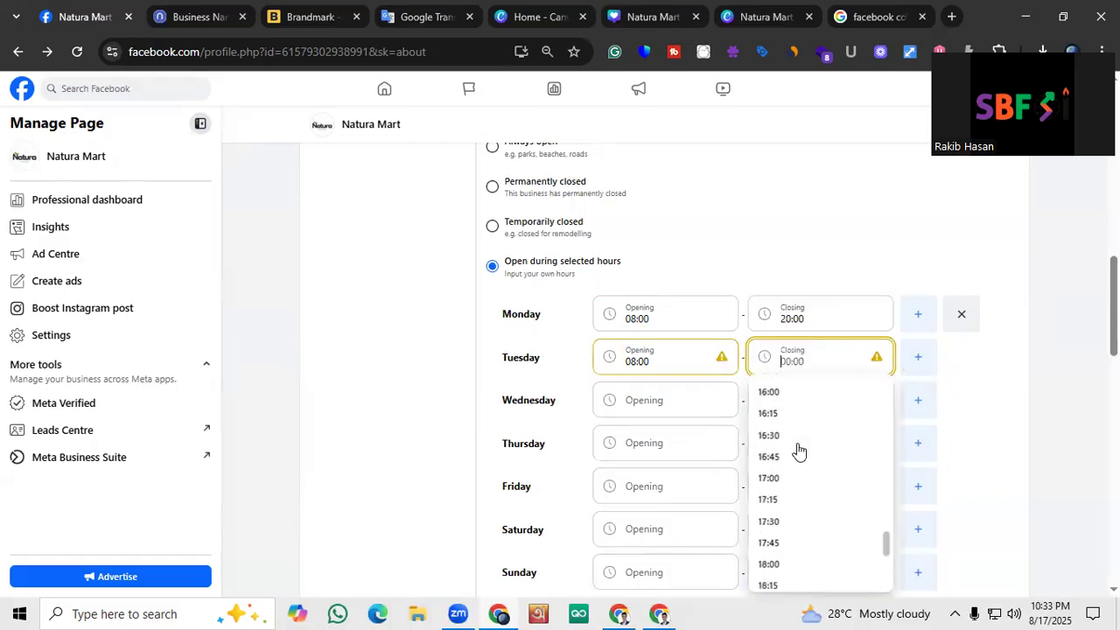
scroll(796, 448, down, 2)
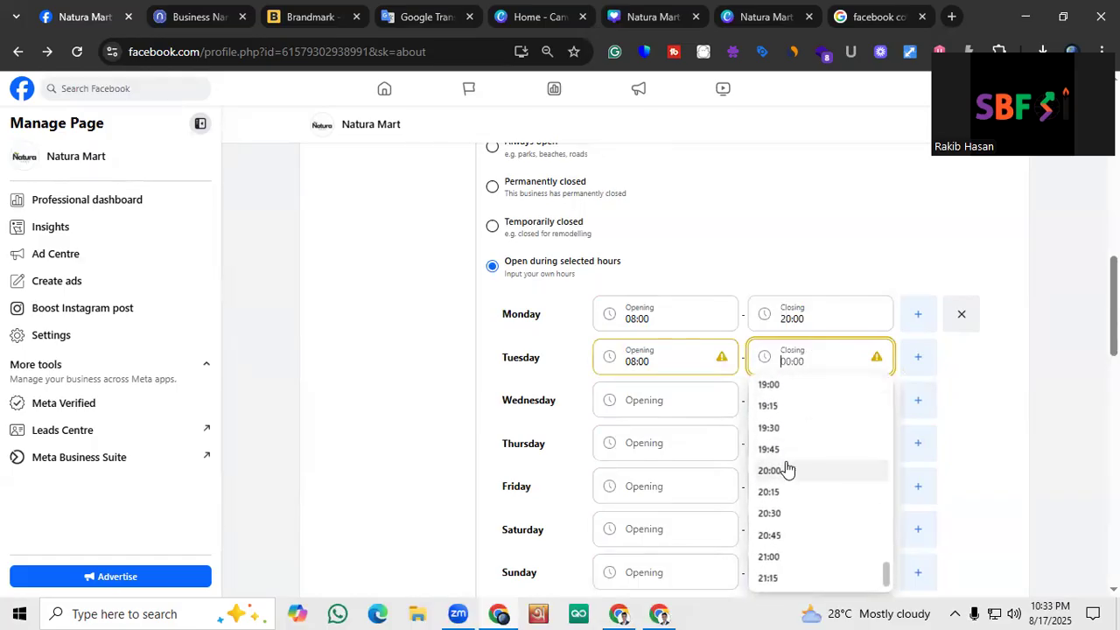
click(785, 468)
Set Wednesday's business hours to open at 08:00 and close at 20:00
click(624, 415)
scroll(636, 300, down, 5)
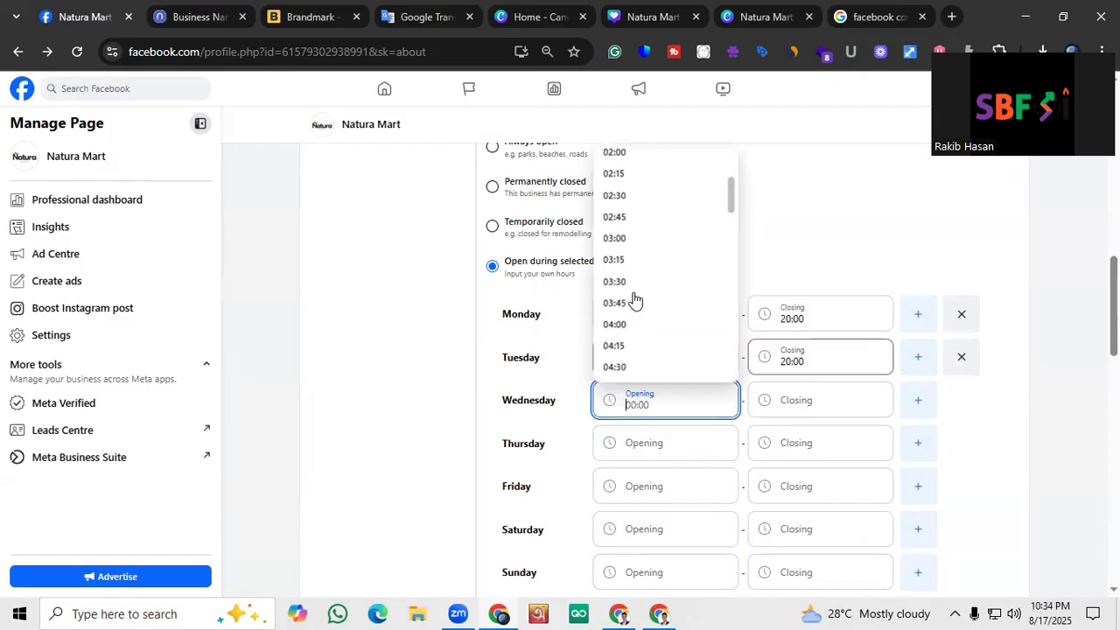
scroll(636, 300, down, 1)
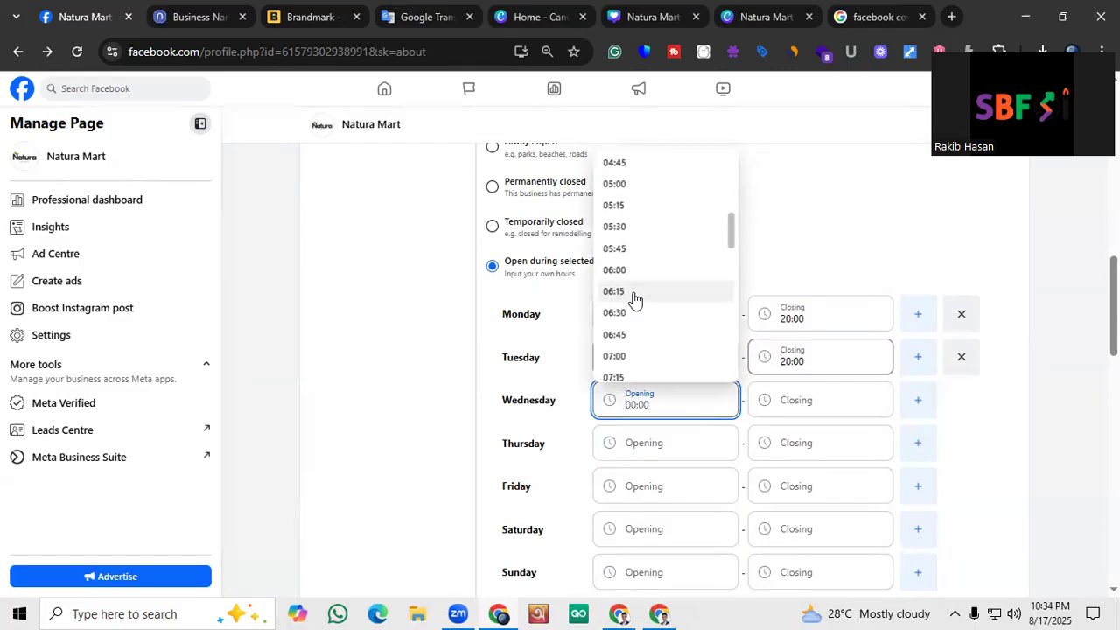
scroll(635, 300, down, 2)
click(635, 297)
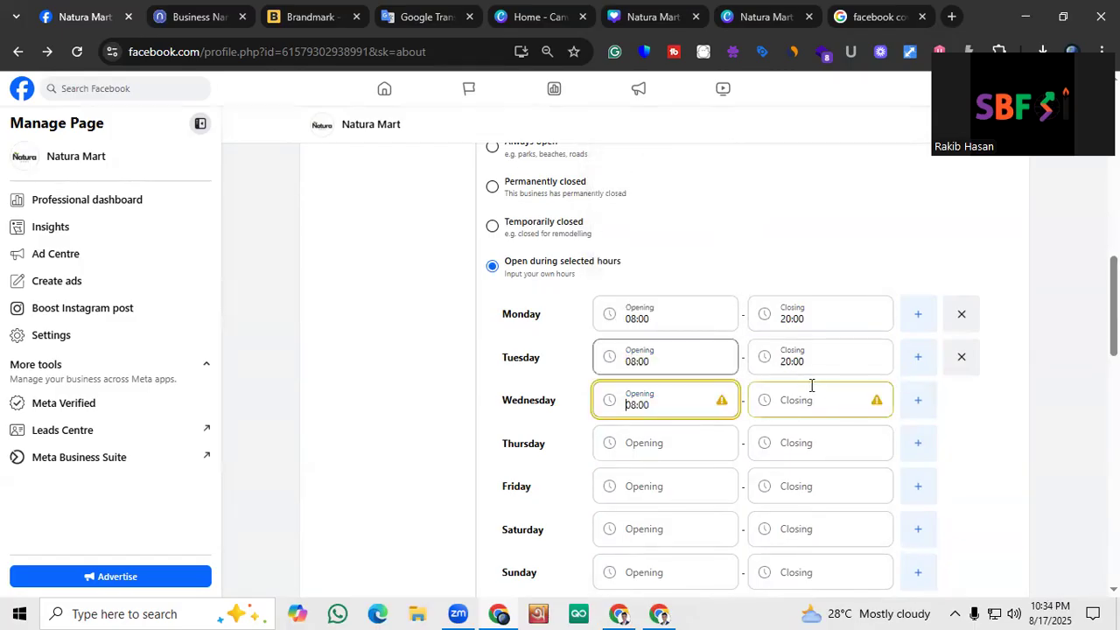
click(804, 394)
scroll(782, 306, down, 6)
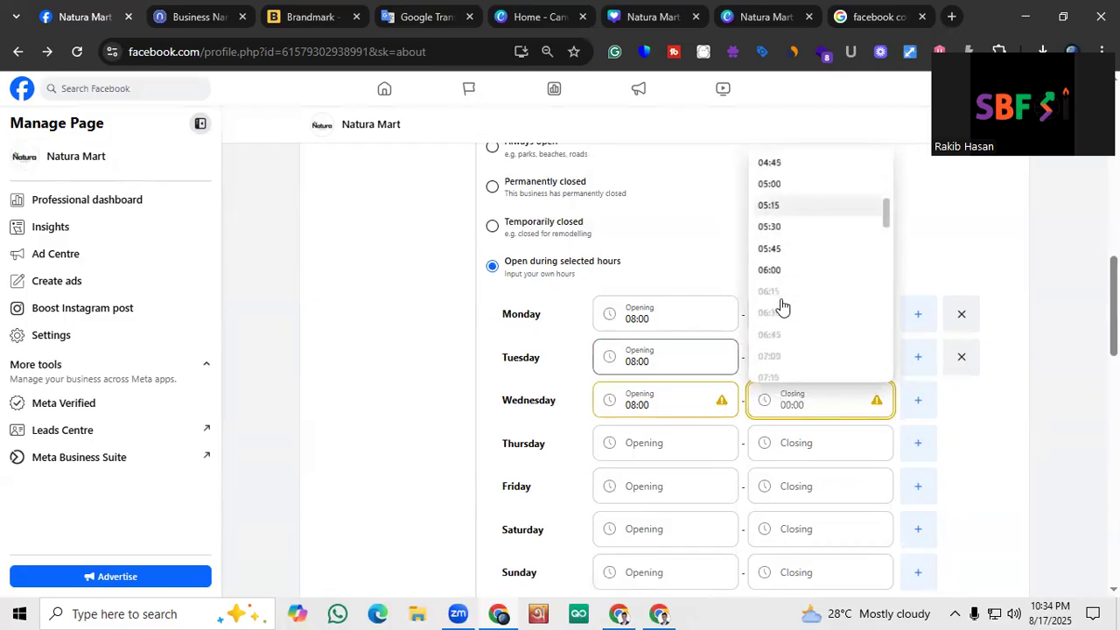
scroll(782, 306, down, 12)
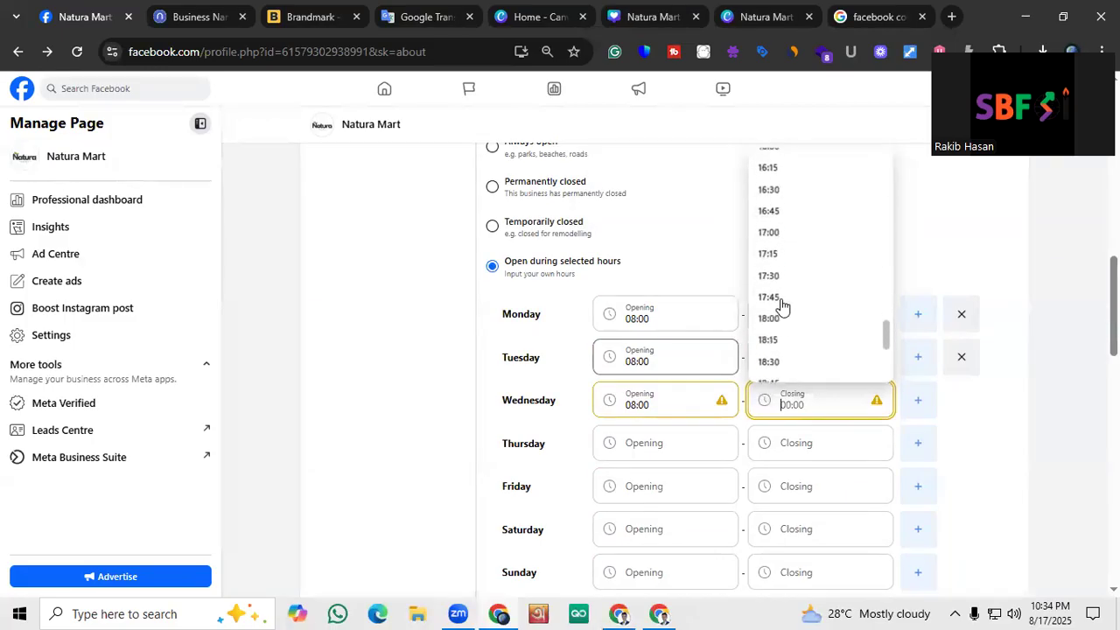
click(782, 325)
Set Thursday's business hours to open at 08:00 and close at 20:00, leaving Friday's hours empty
scroll(697, 380, down, 2)
click(648, 283)
scroll(632, 402, down, 4)
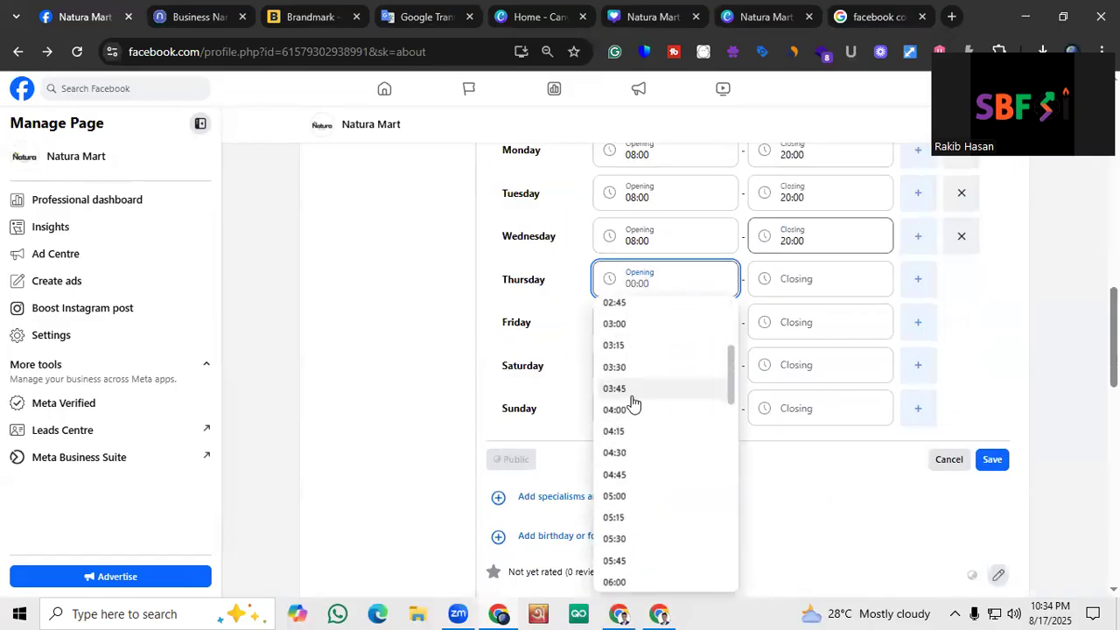
scroll(633, 405, down, 3)
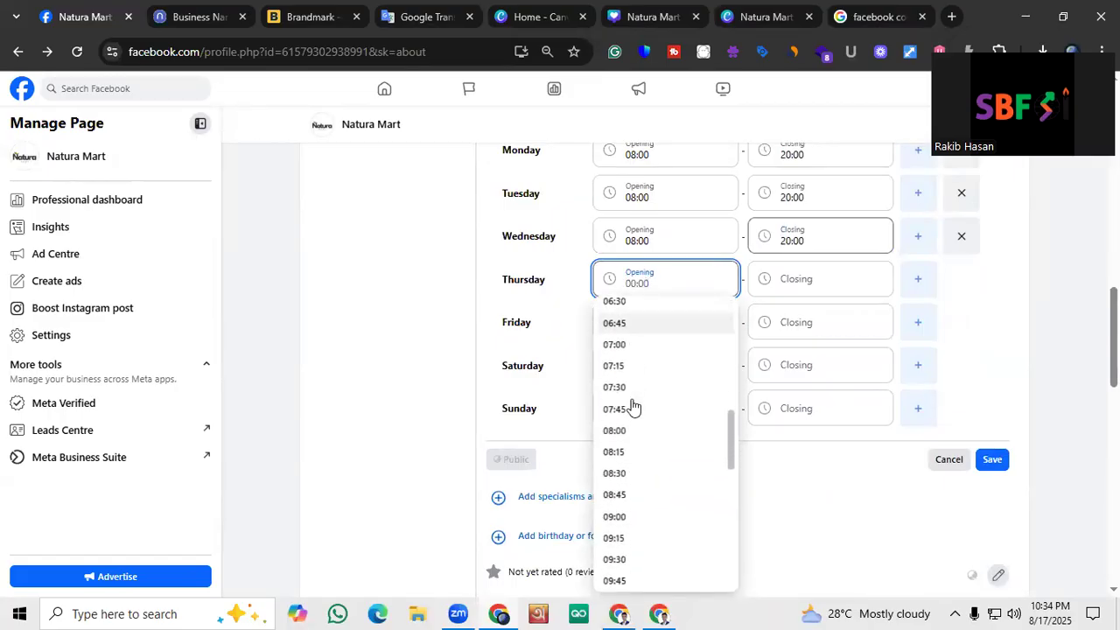
click(637, 427)
click(790, 283)
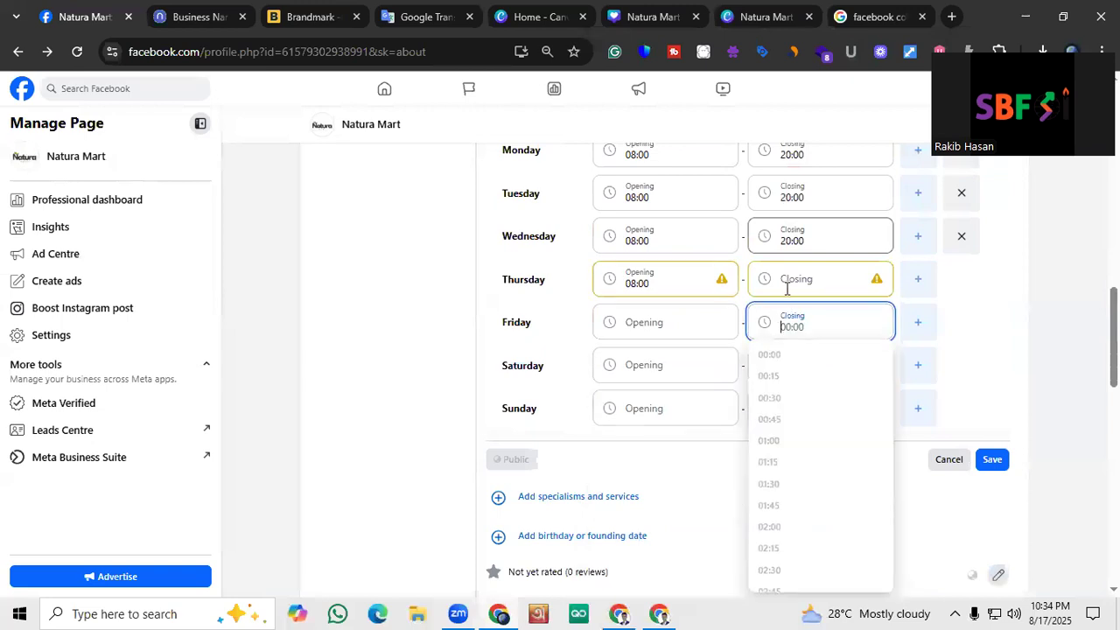
scroll(802, 388, down, 8)
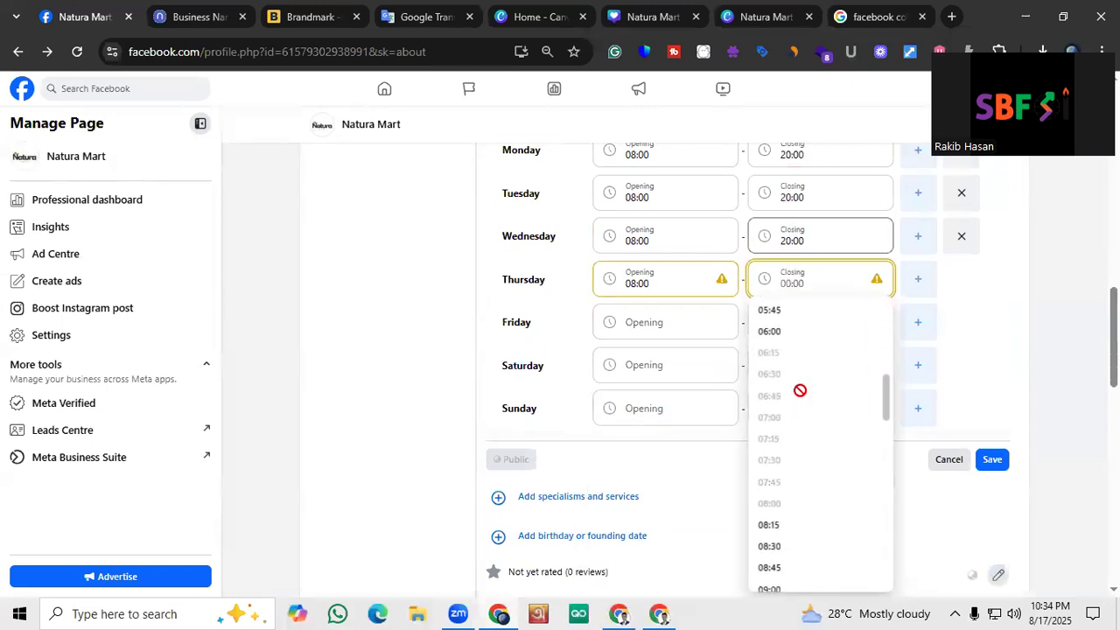
scroll(800, 390, down, 2)
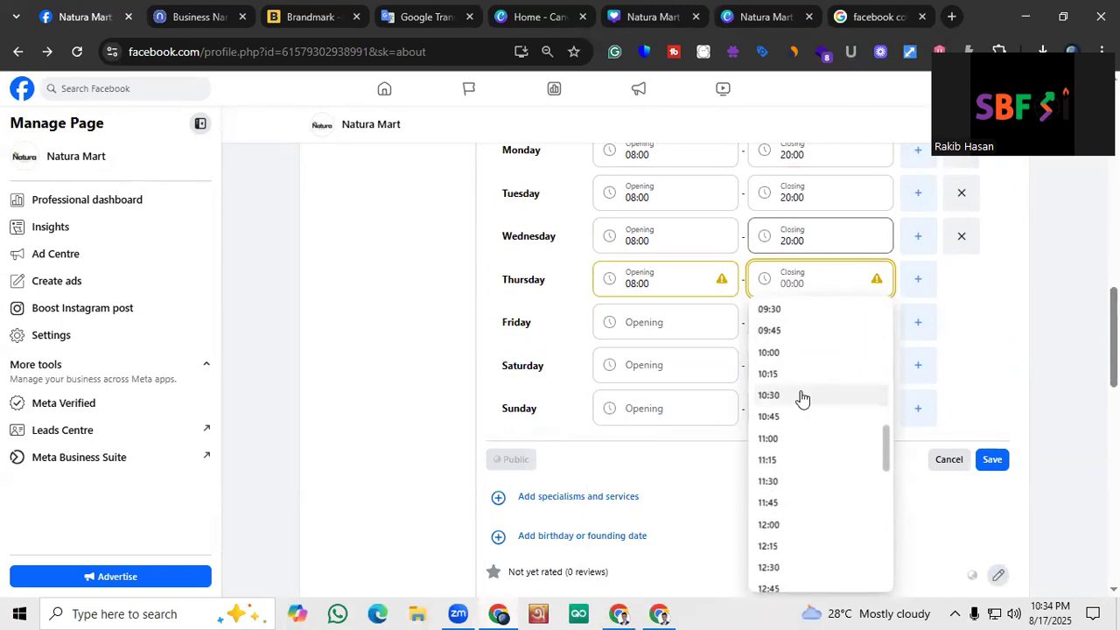
scroll(800, 398, down, 5)
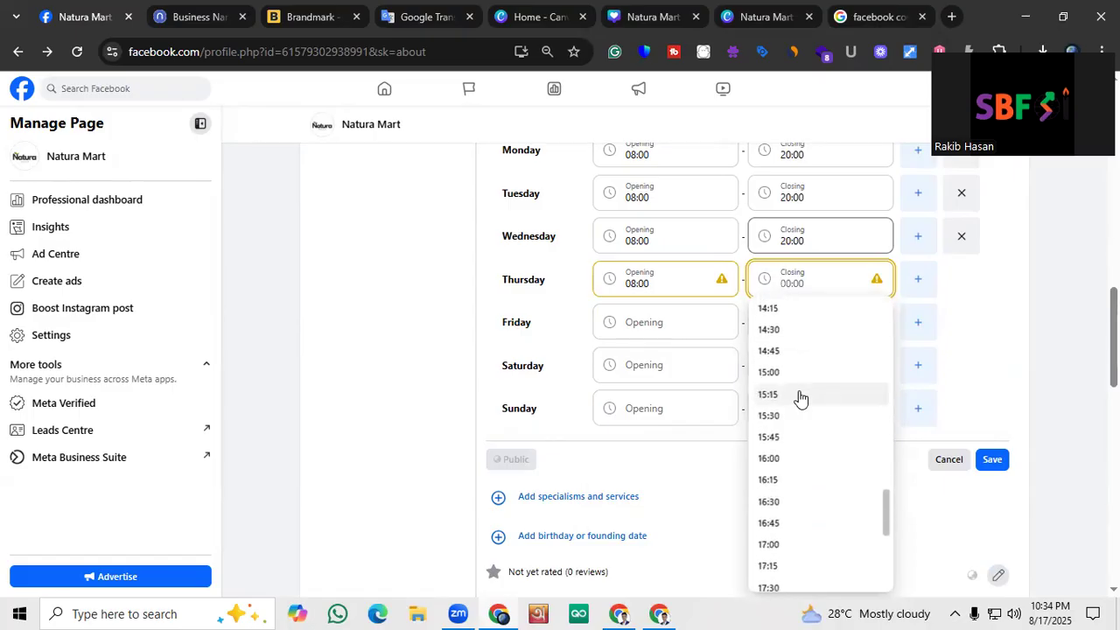
scroll(800, 396, down, 2)
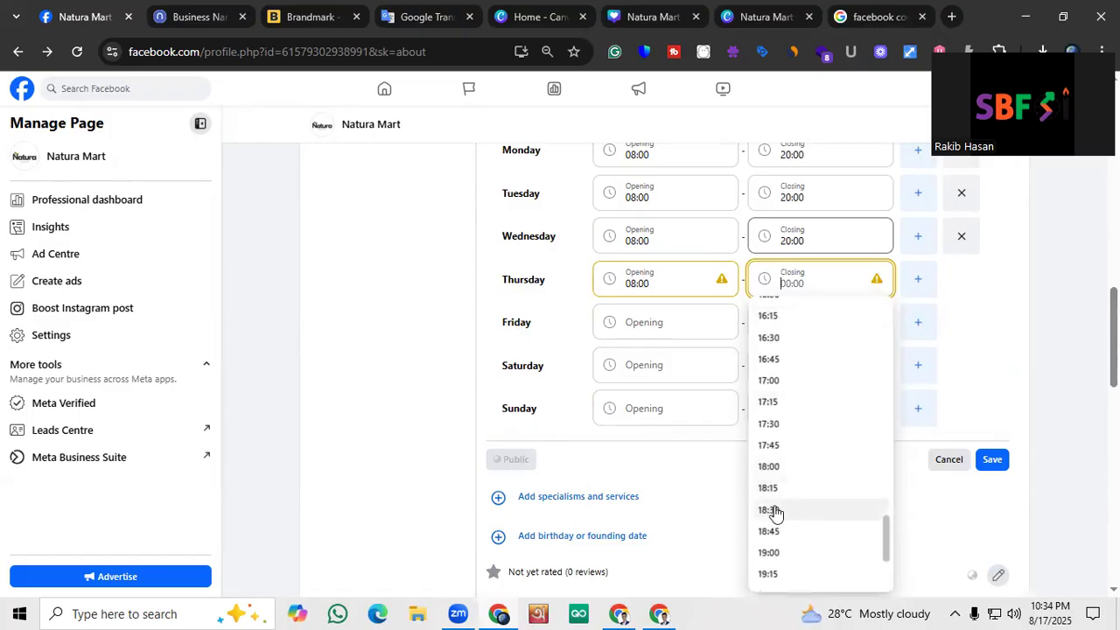
click(781, 556)
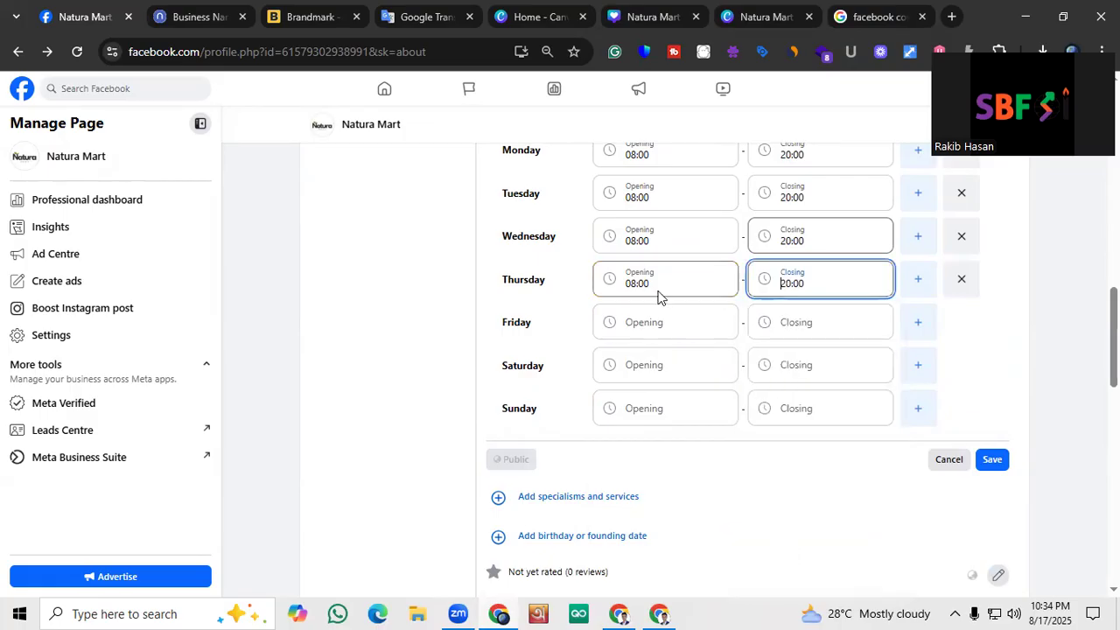
click(622, 324)
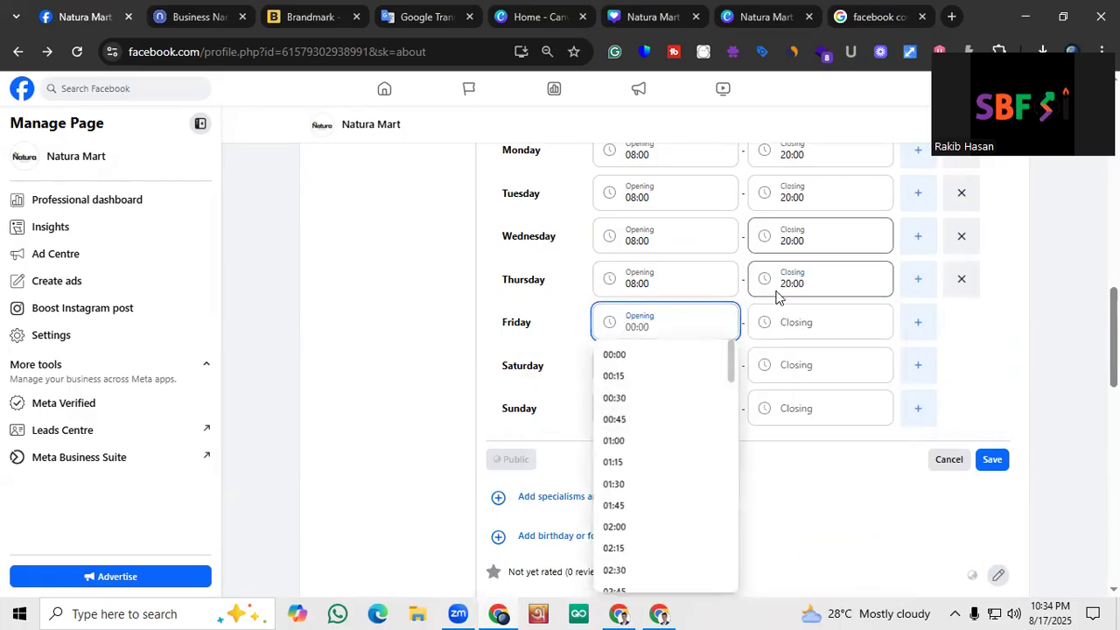
click(440, 324)
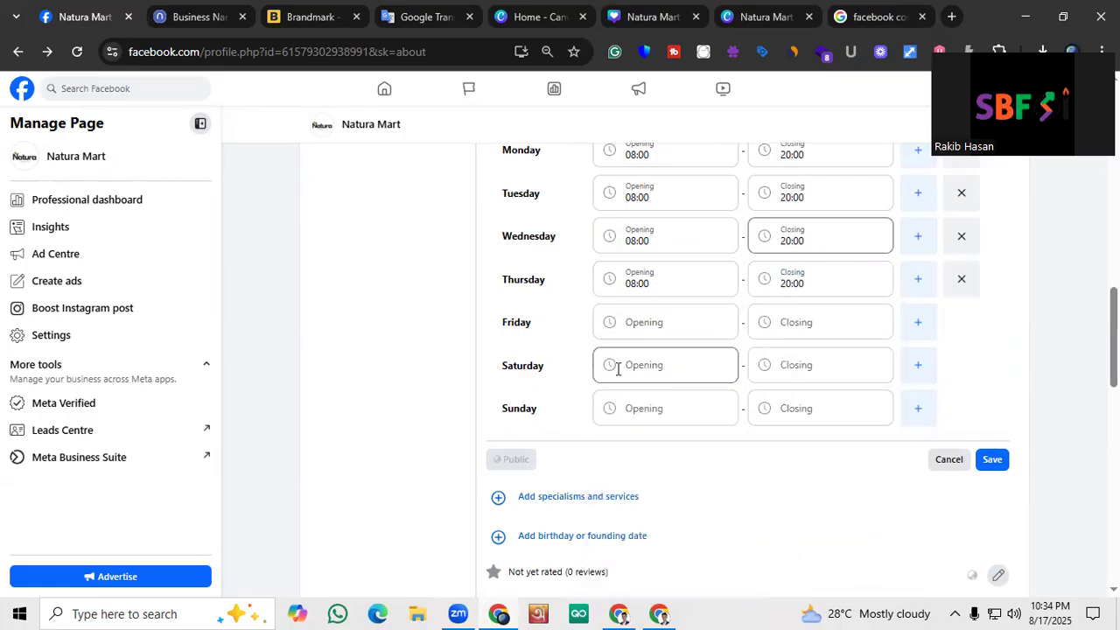
Set Sunday's business hours to open at 07:00 and close at 19:00
click(635, 408)
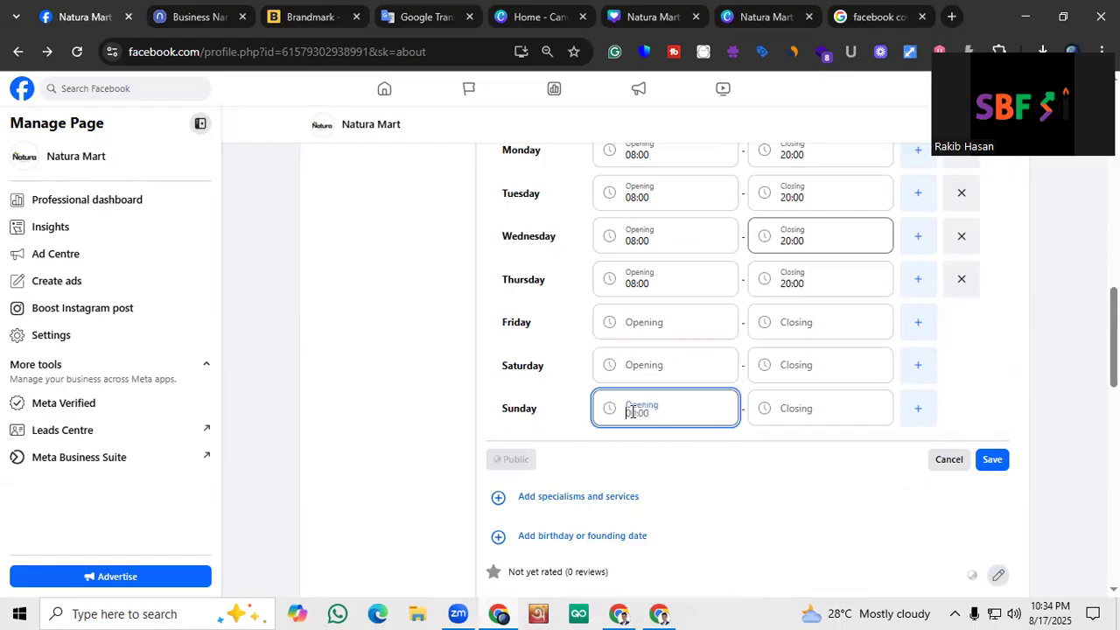
scroll(645, 485, down, 3)
scroll(643, 487, down, 4)
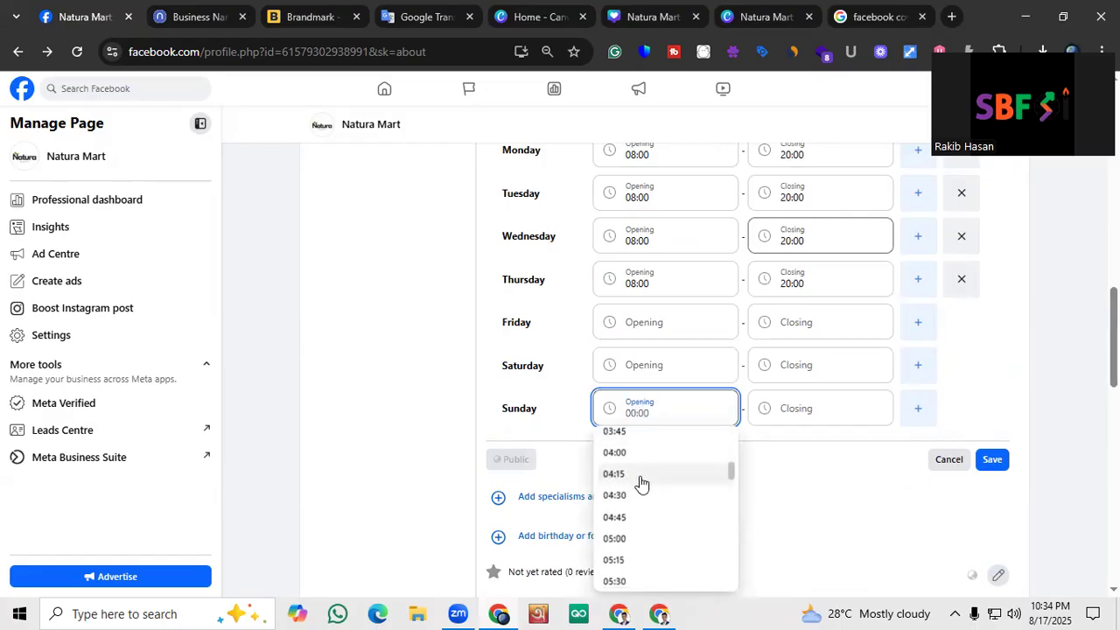
scroll(642, 492, down, 2)
click(630, 473)
click(799, 398)
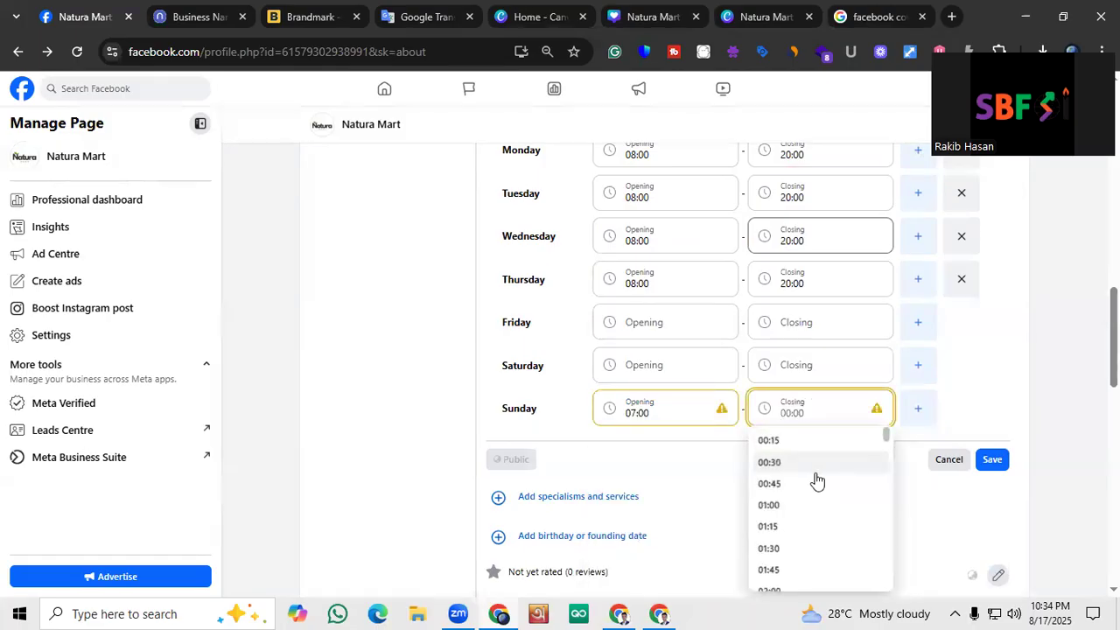
scroll(812, 480, down, 4)
scroll(805, 476, down, 7)
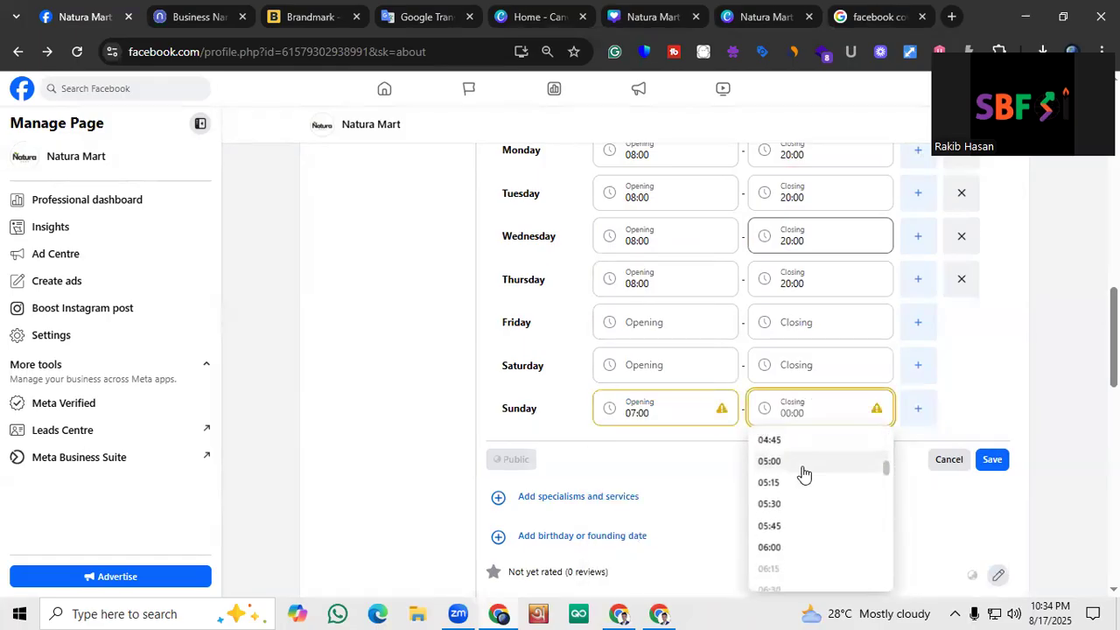
scroll(800, 472, down, 6)
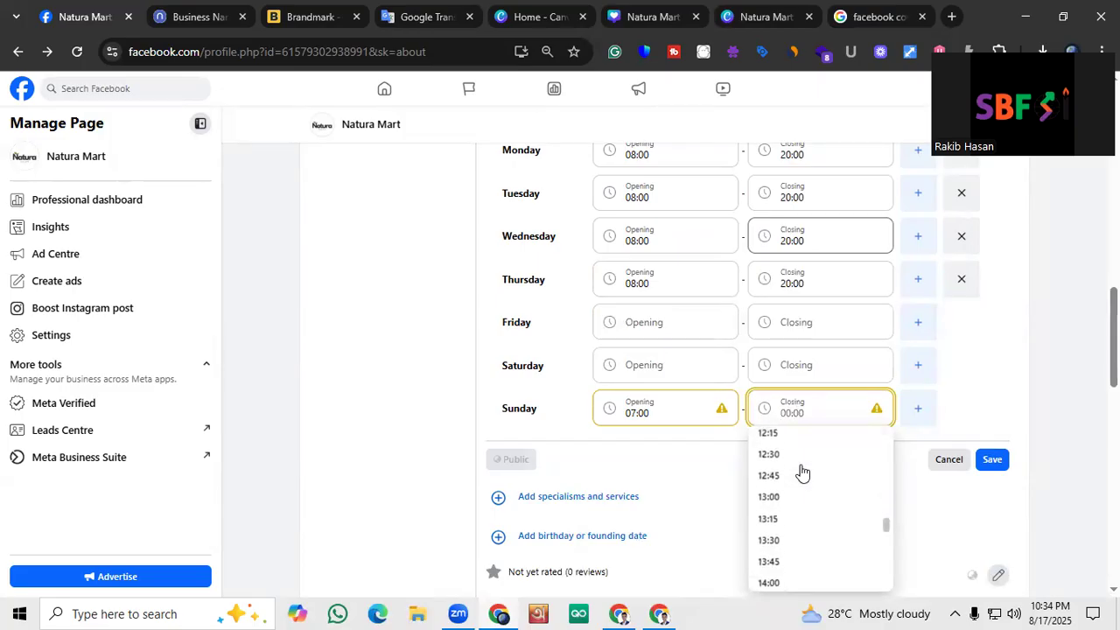
scroll(798, 471, down, 3)
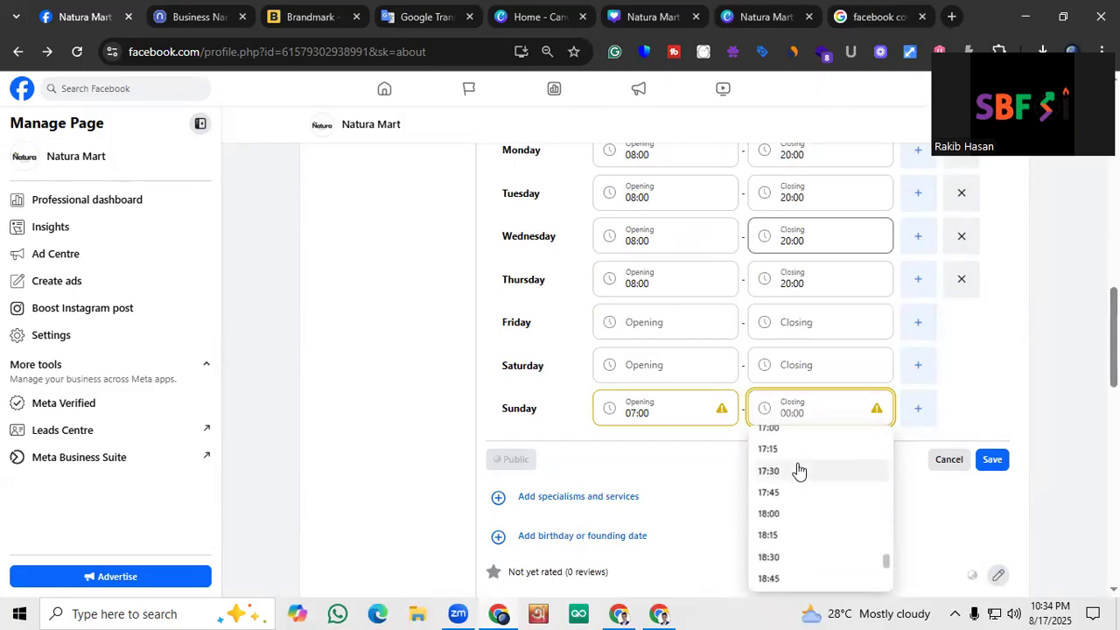
click(790, 523)
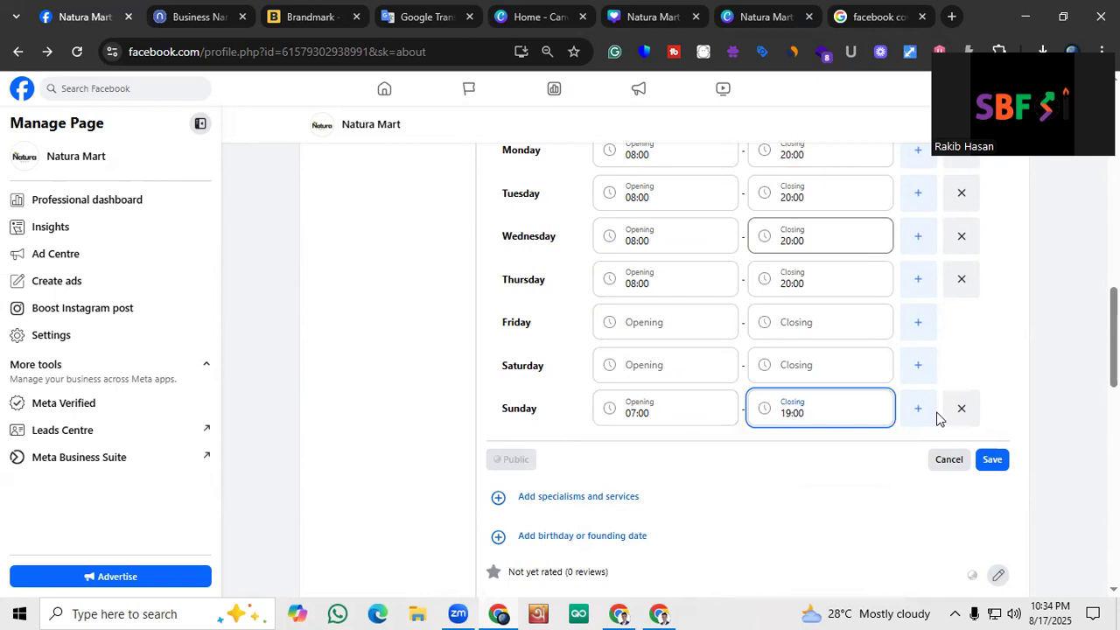
Check the selected opening hours for the week and save them to the page's basic info
scroll(513, 458, up, 2)
scroll(733, 471, up, 1)
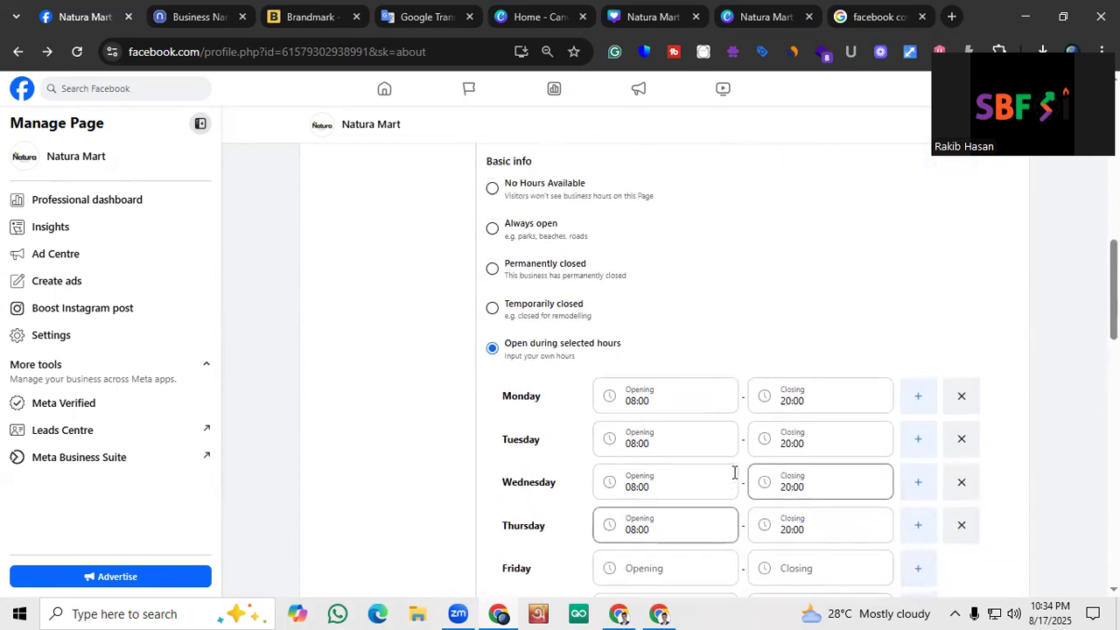
scroll(735, 477, down, 2)
click(992, 542)
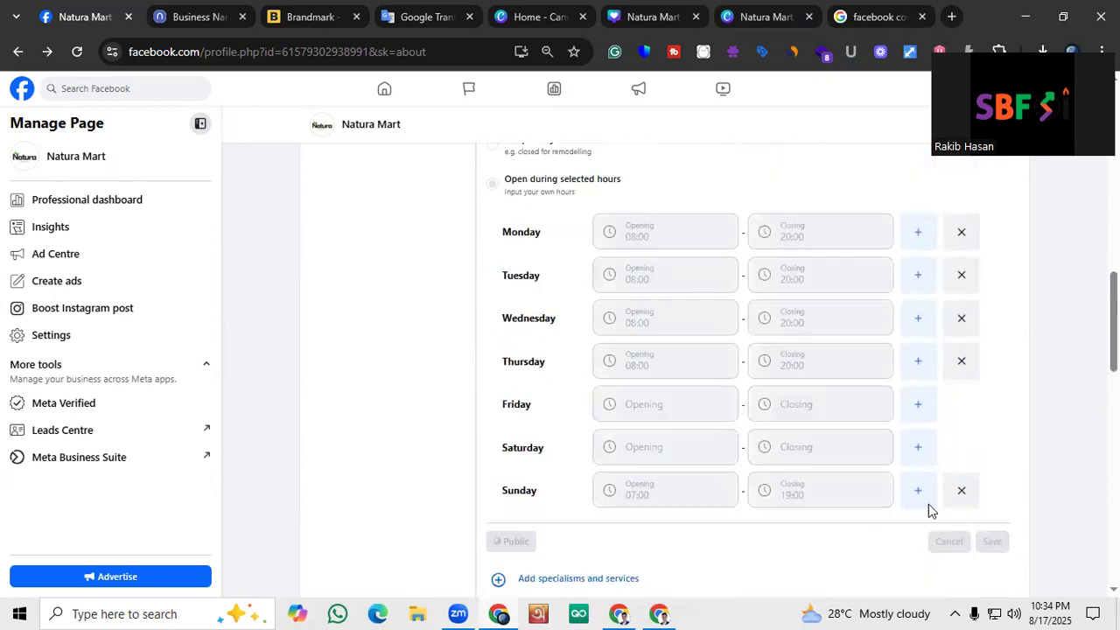
Add Delivery, In-store shopping and Online booking as the page's specialisms and services, and save them
scroll(525, 300, up, 1)
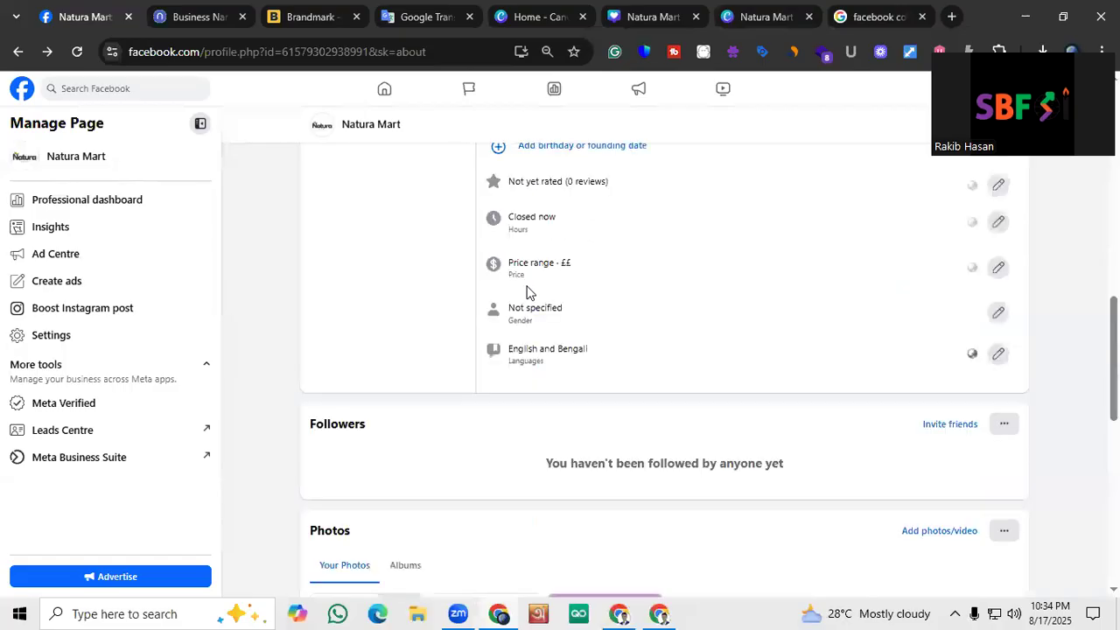
scroll(552, 297, up, 4)
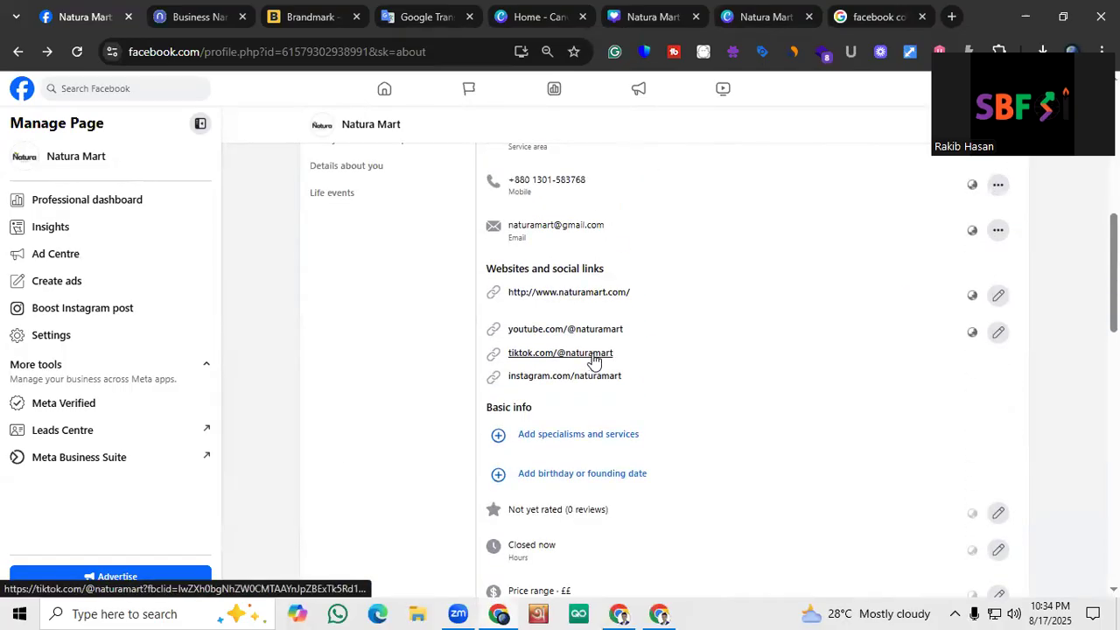
scroll(593, 350, down, 2)
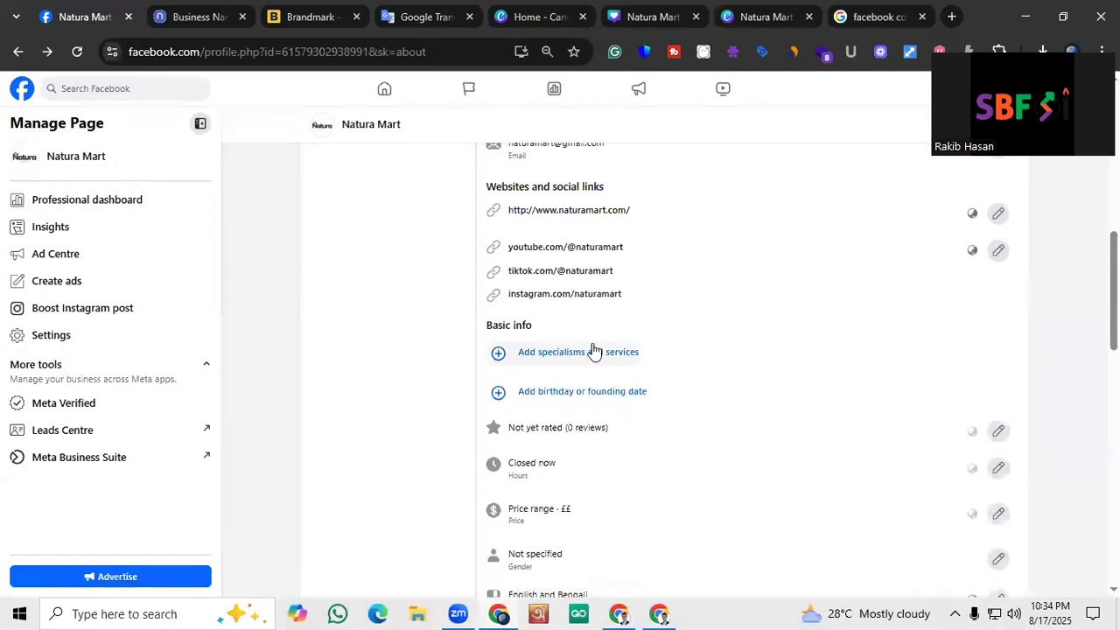
scroll(595, 346, up, 3)
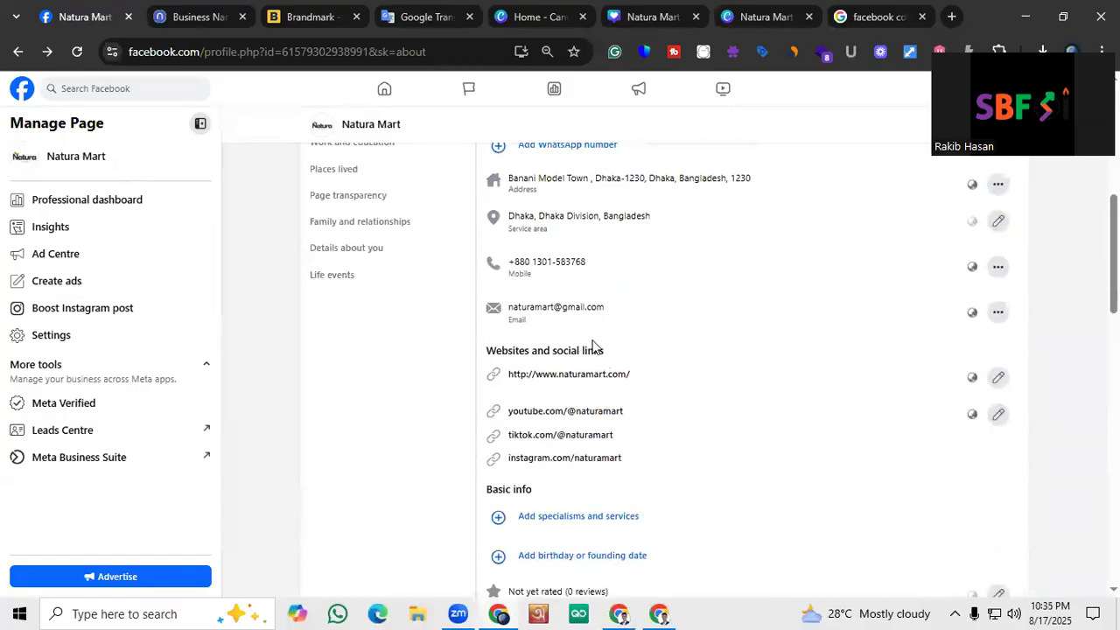
scroll(593, 346, up, 2)
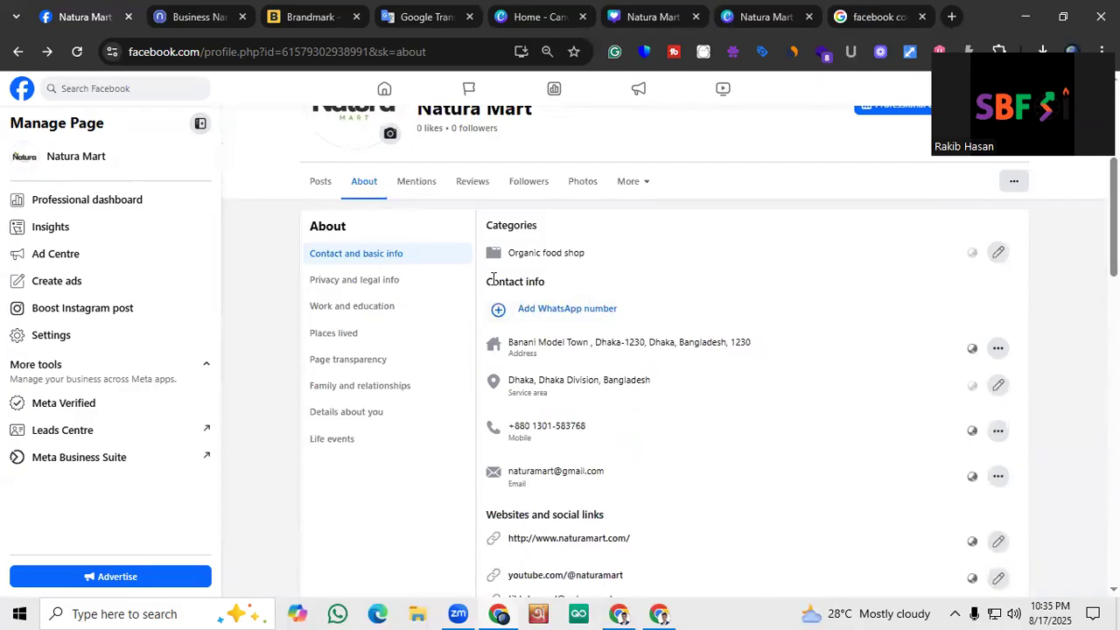
scroll(496, 315, down, 4)
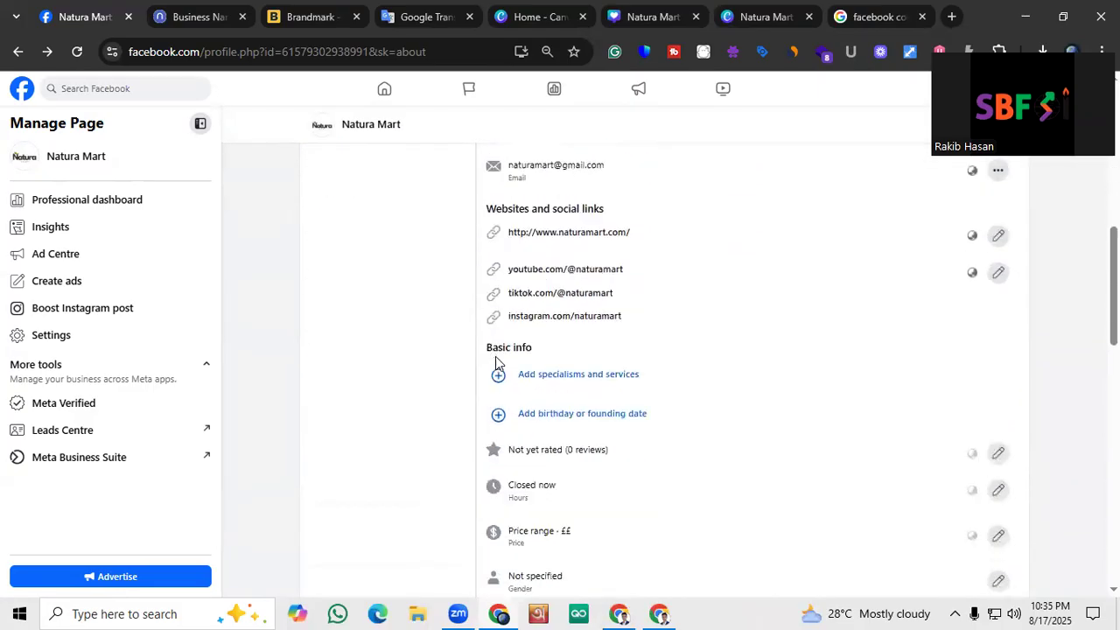
scroll(496, 361, down, 1)
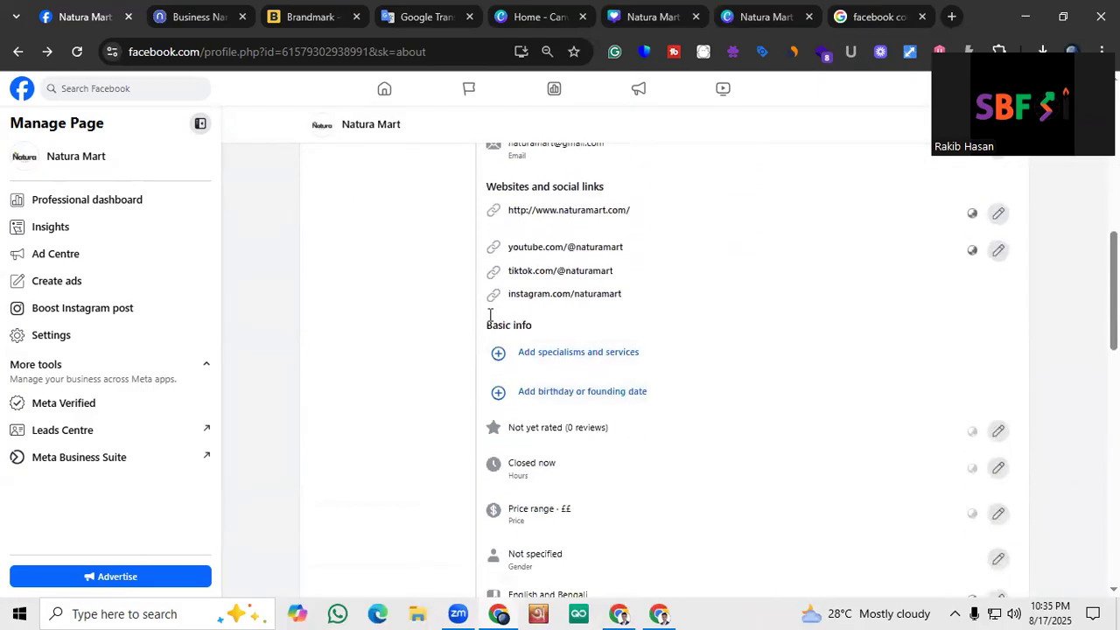
click(535, 355)
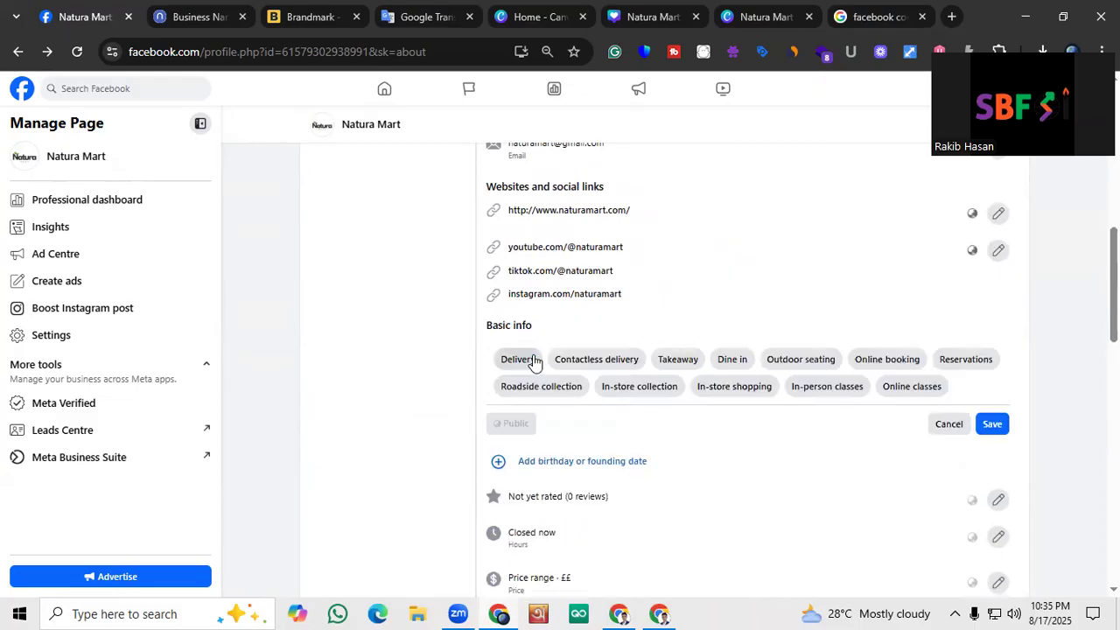
click(523, 358)
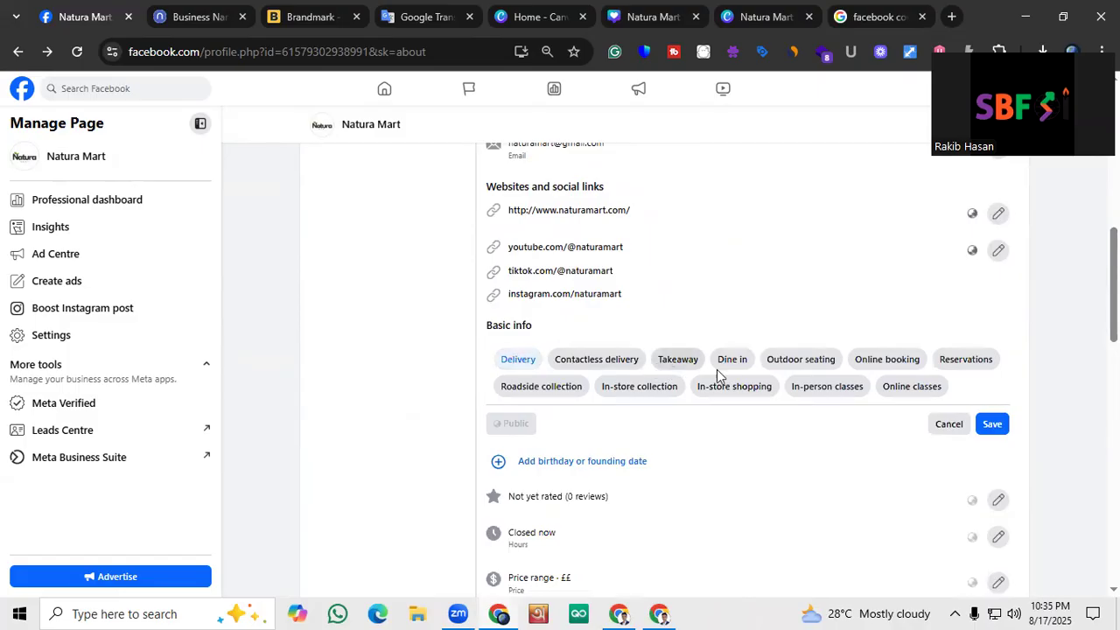
click(751, 388)
click(866, 364)
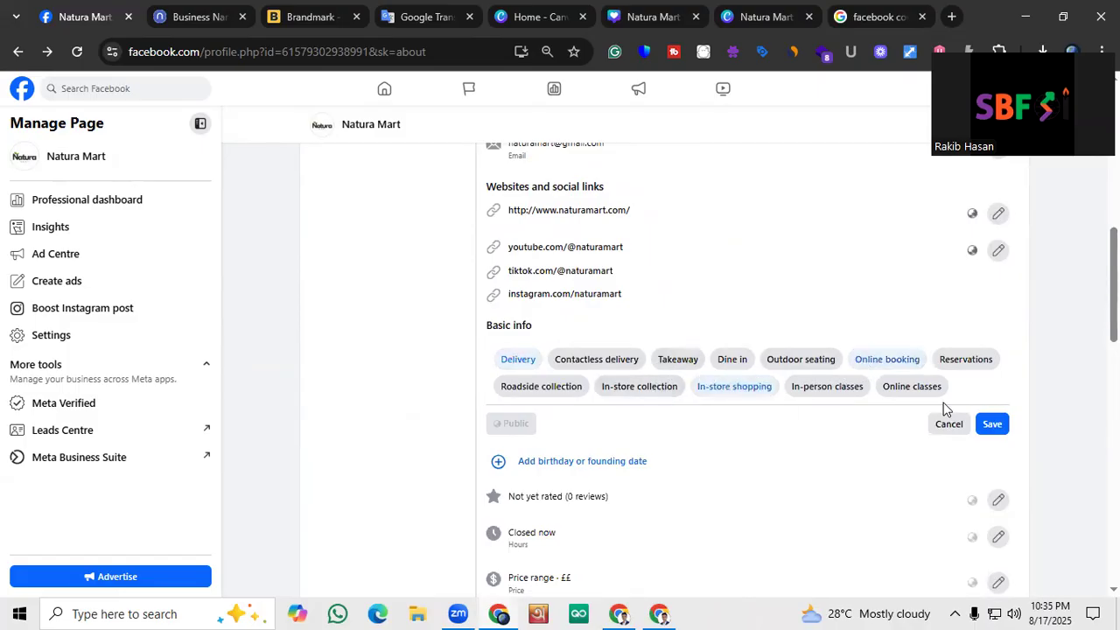
click(992, 425)
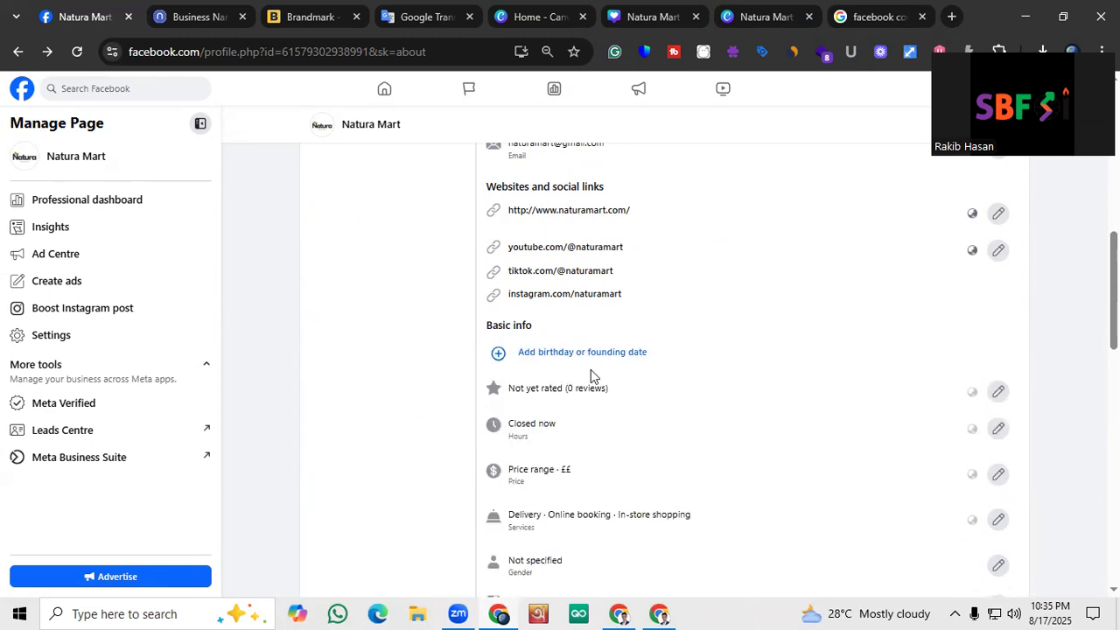
Review the page's contact and basic info, and return to the page's main posts view
scroll(561, 394, down, 1)
scroll(652, 426, down, 1)
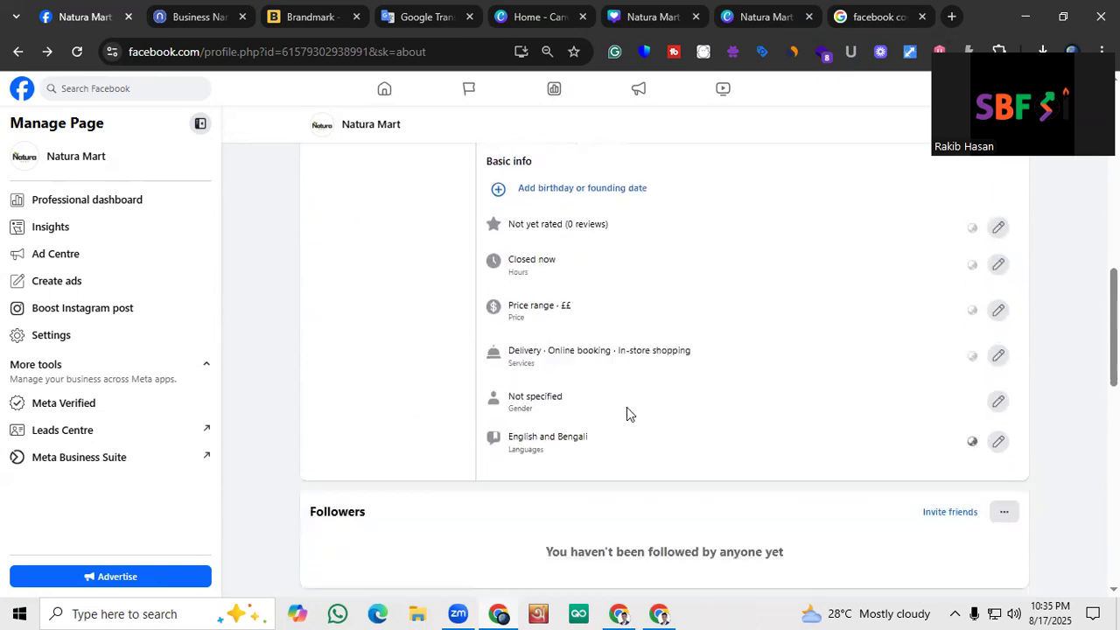
scroll(626, 407, up, 8)
scroll(565, 420, down, 7)
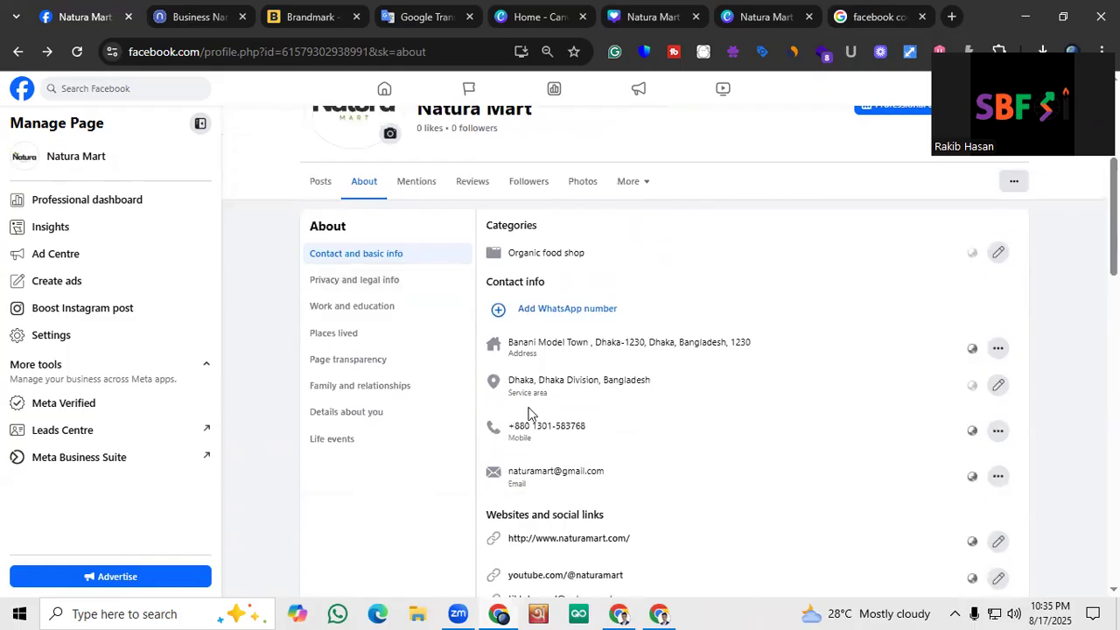
scroll(566, 433, up, 7)
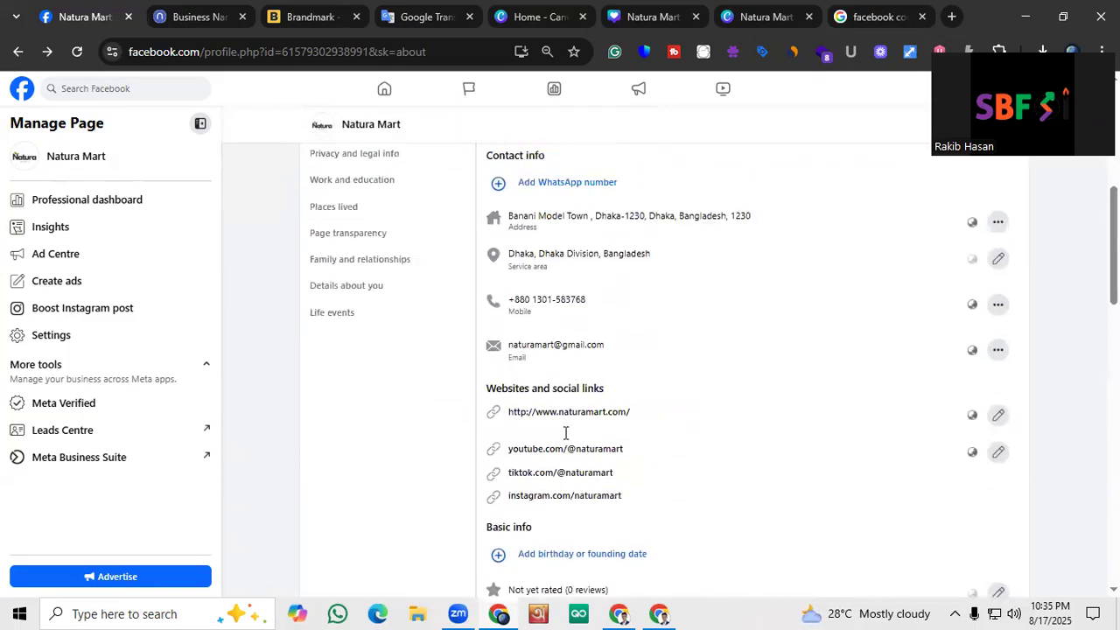
click(329, 266)
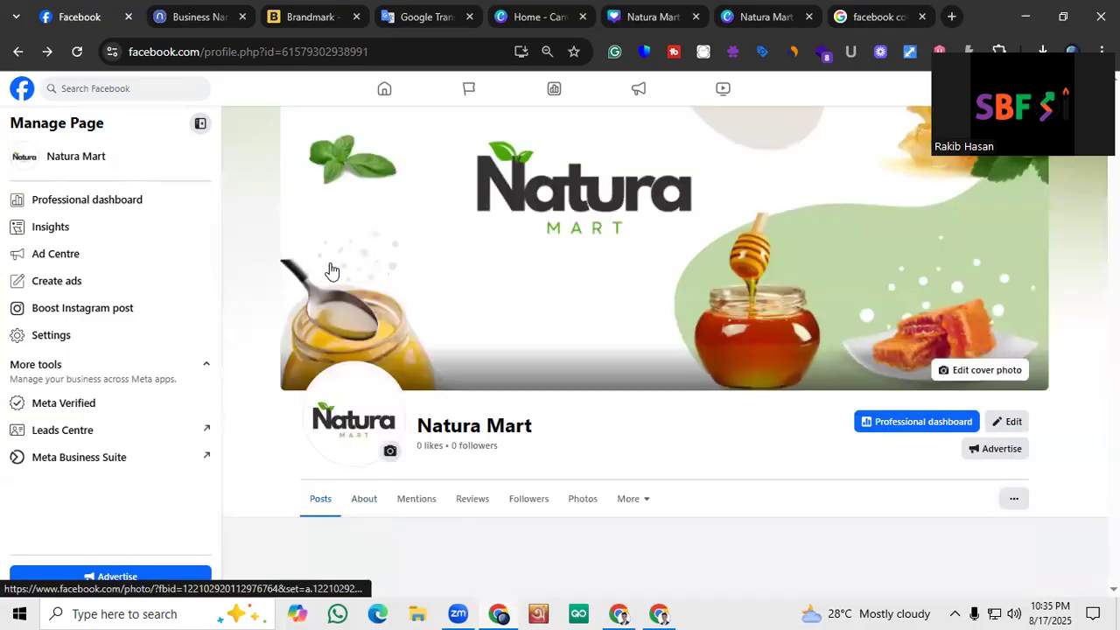
Review the page's intro details, highlighting the phone number and clearing the selection
scroll(385, 254, down, 6)
scroll(371, 228, up, 2)
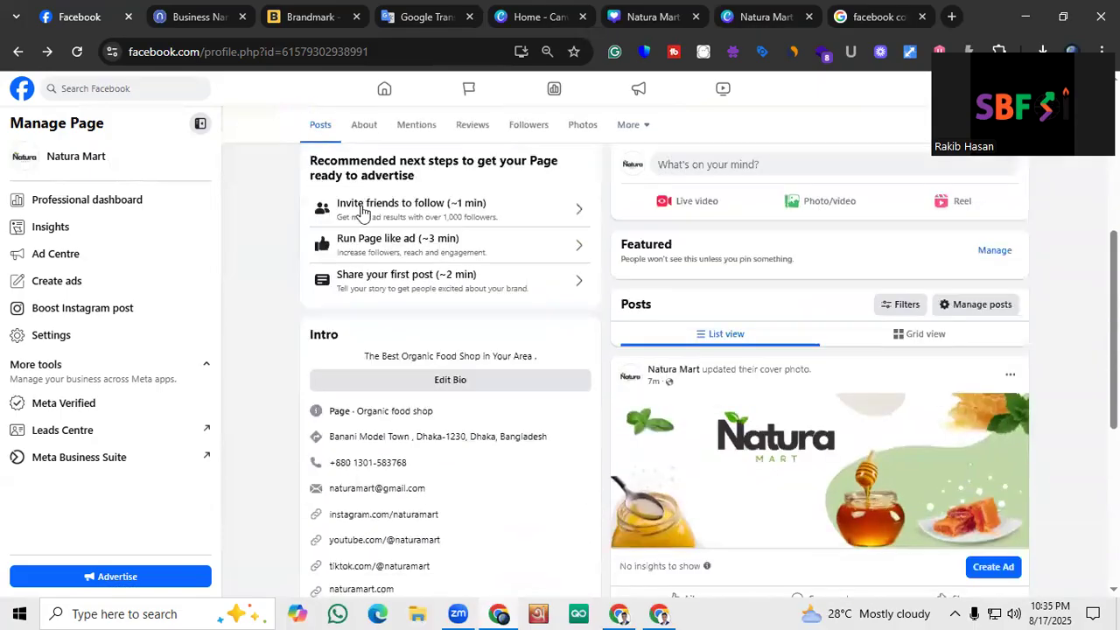
scroll(368, 219, down, 3)
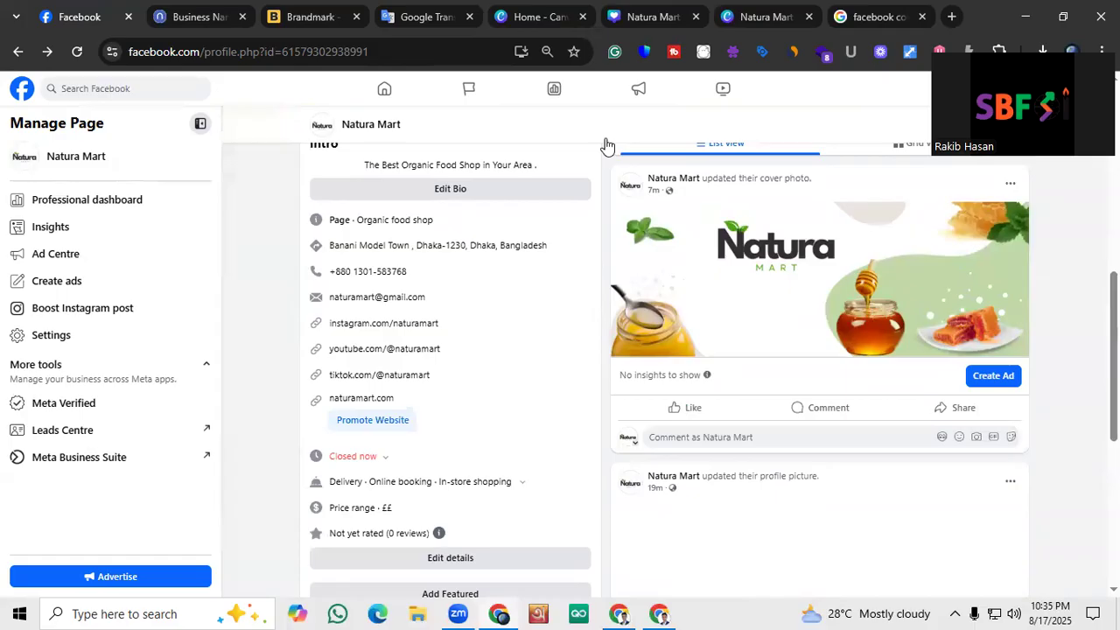
drag(421, 275, 315, 275)
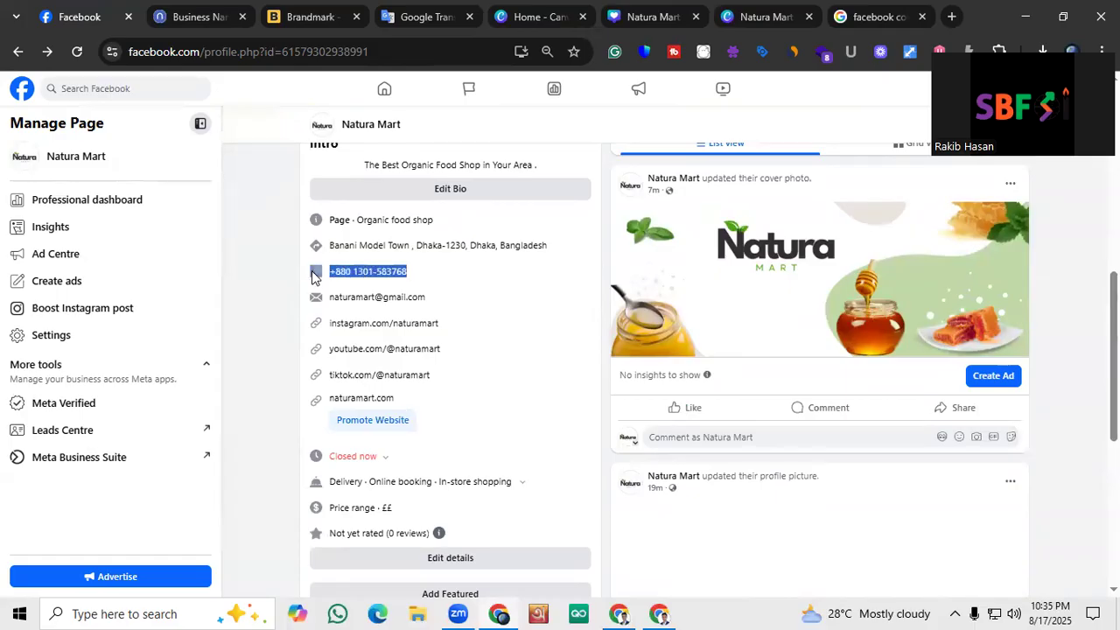
click(252, 333)
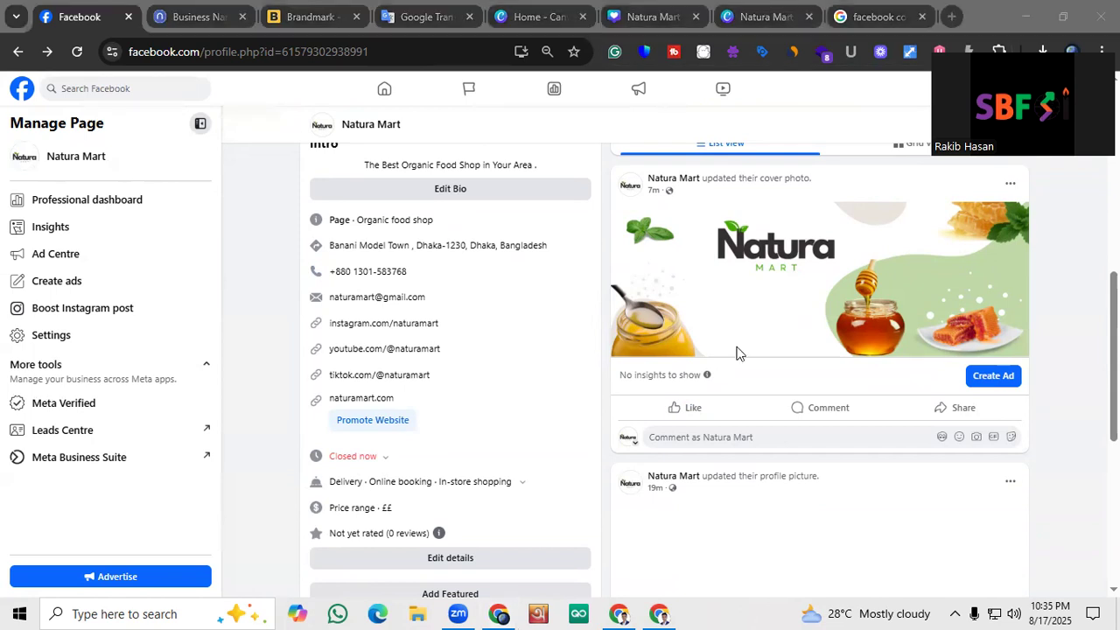
Examine the public page from the cover photo down through the intro details, services and posts
scroll(662, 265, up, 5)
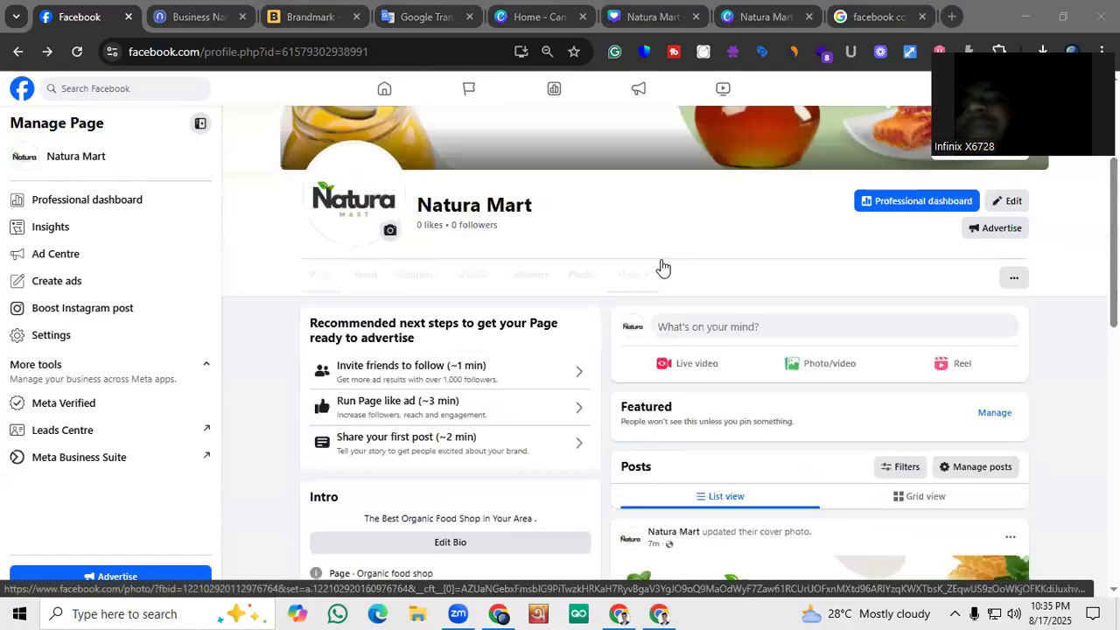
scroll(645, 268, down, 2)
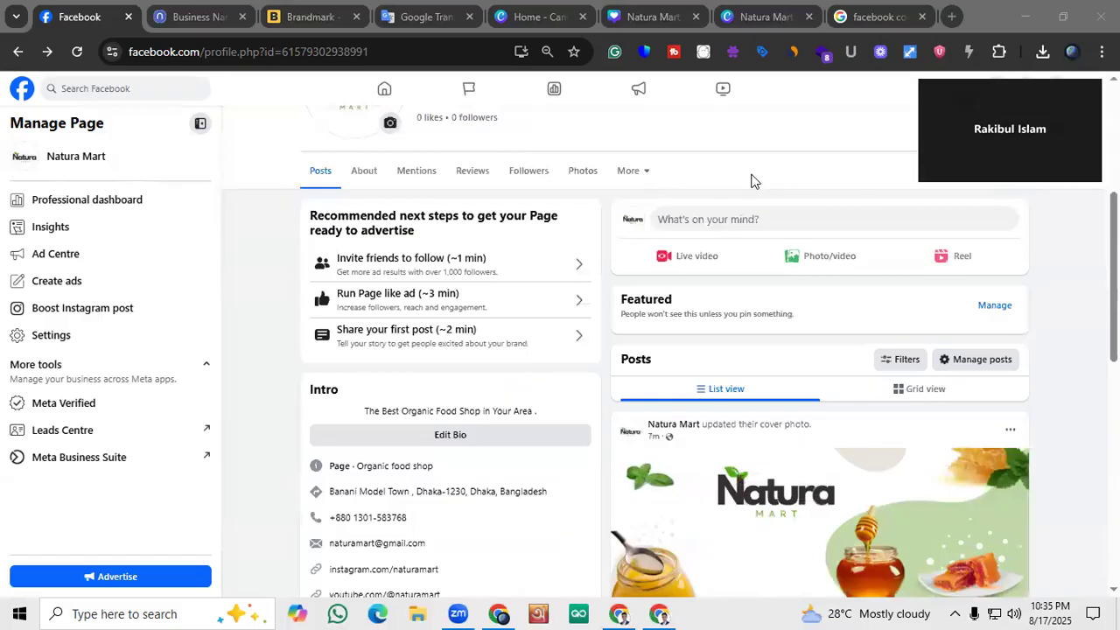
scroll(614, 270, down, 2)
scroll(613, 274, down, 2)
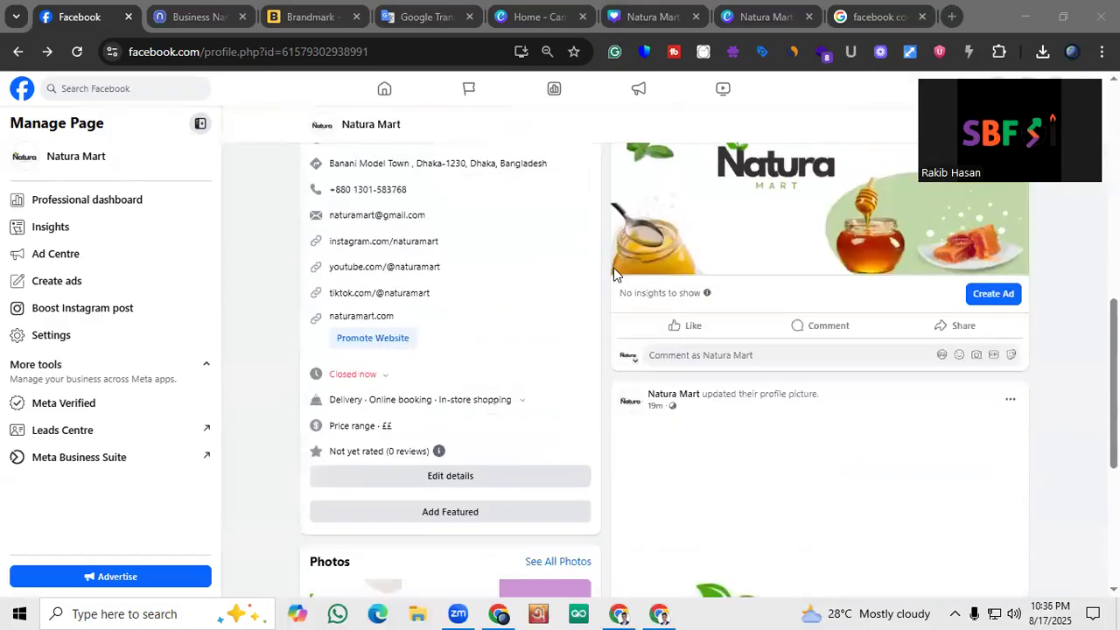
scroll(614, 274, down, 2)
scroll(612, 277, up, 15)
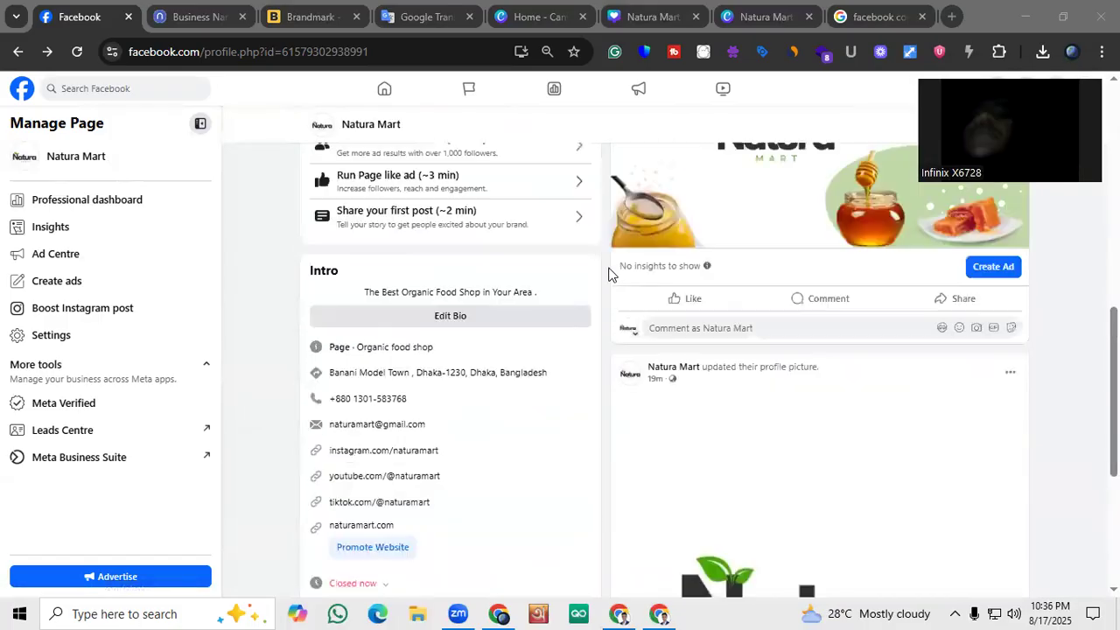
scroll(617, 265, down, 1)
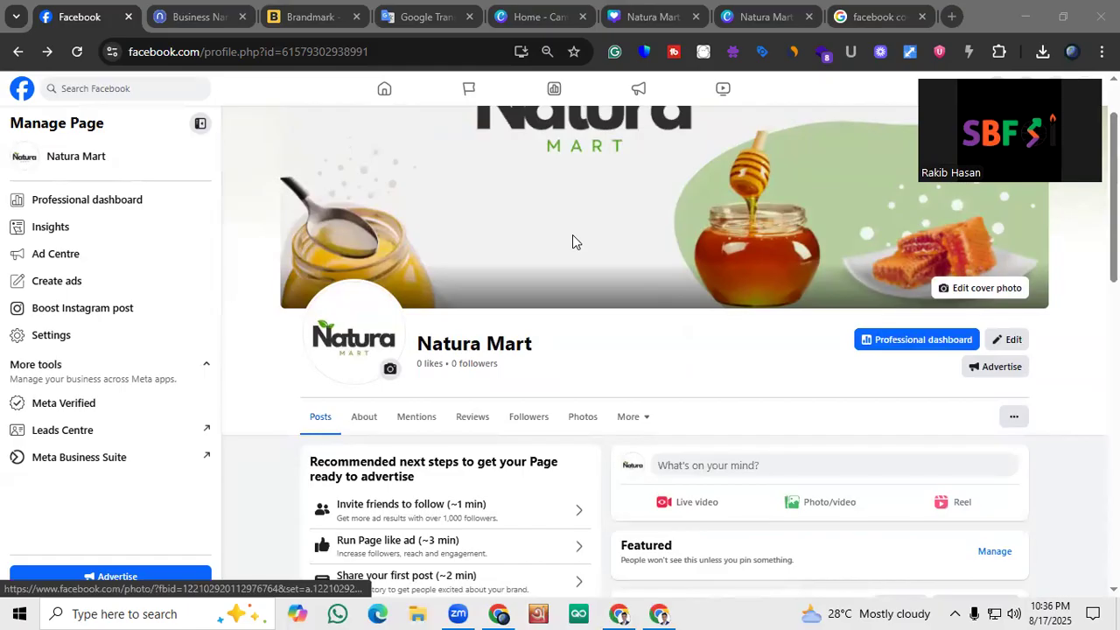
scroll(572, 240, down, 1)
scroll(577, 240, up, 2)
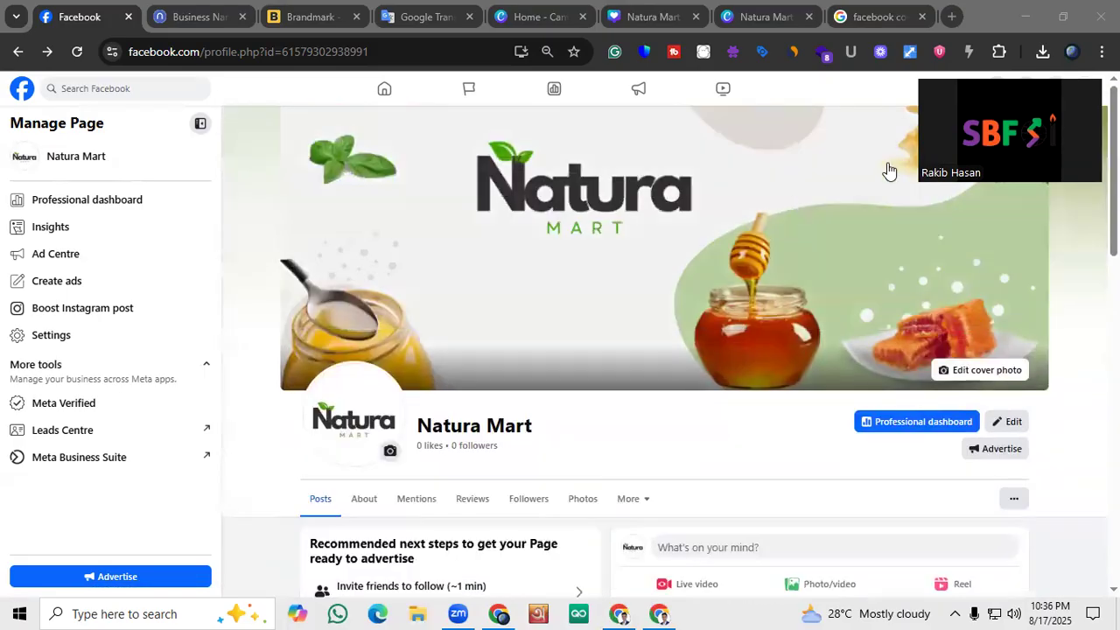
scroll(653, 288, down, 7)
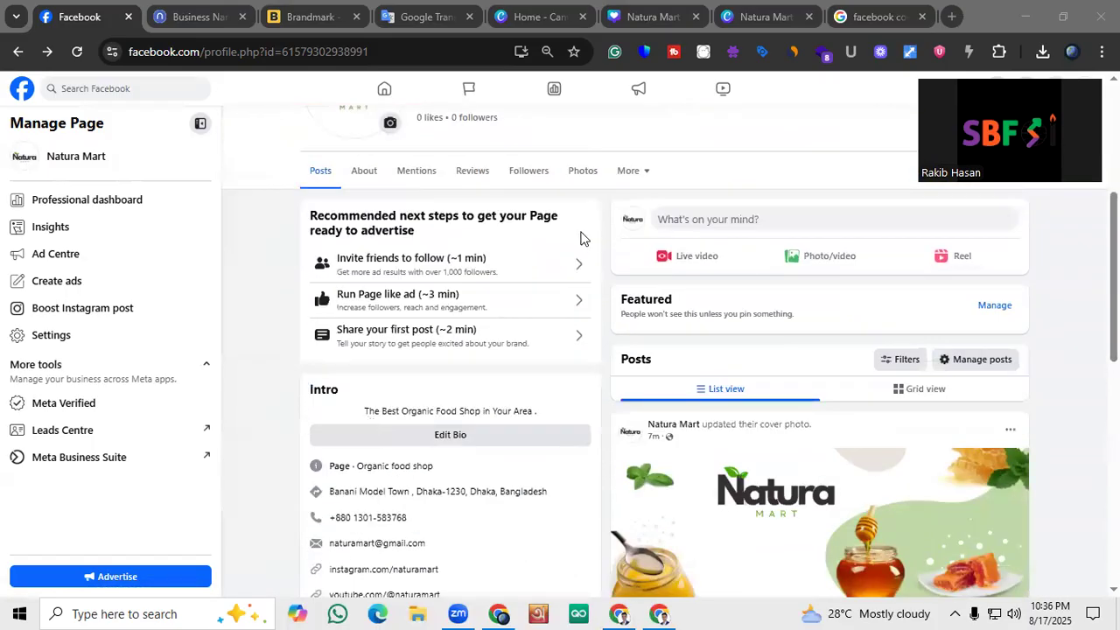
scroll(475, 413, down, 2)
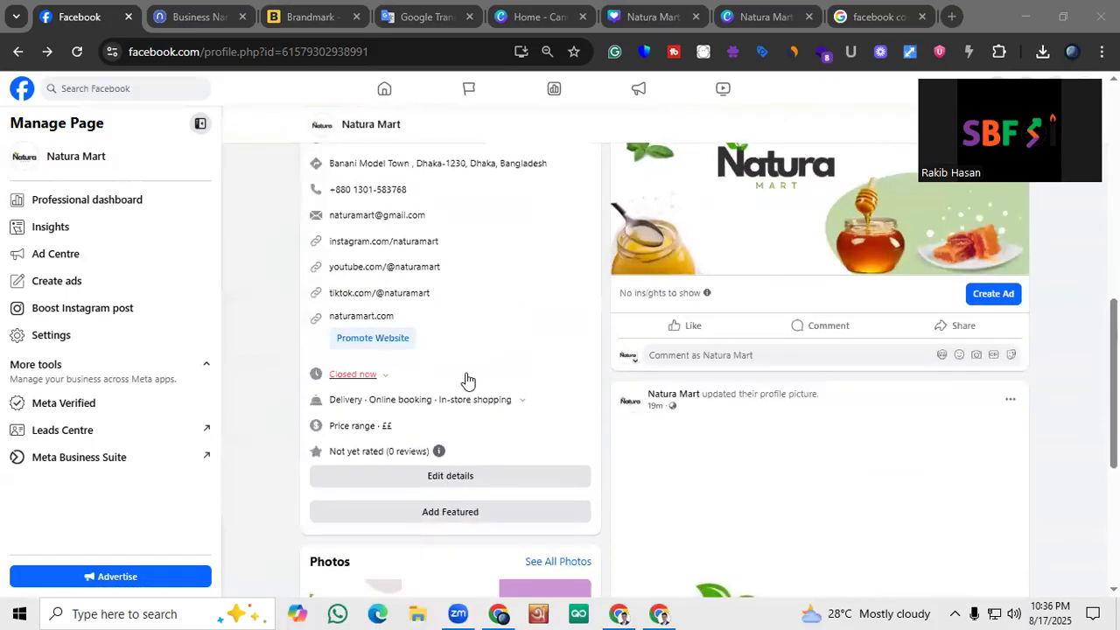
scroll(463, 367, up, 4)
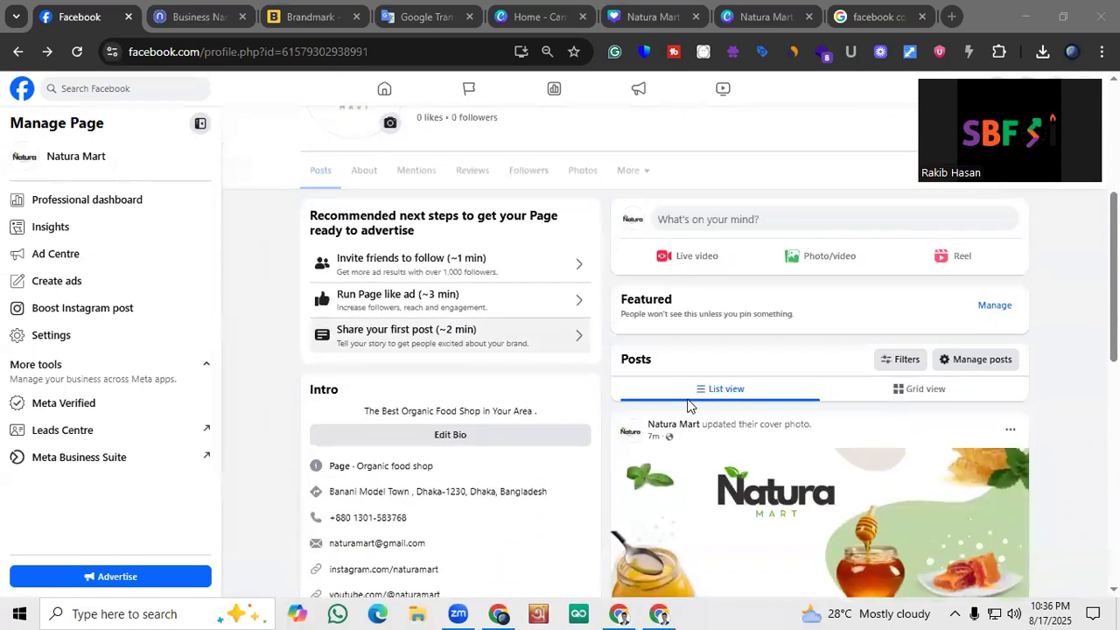
scroll(690, 400, up, 3)
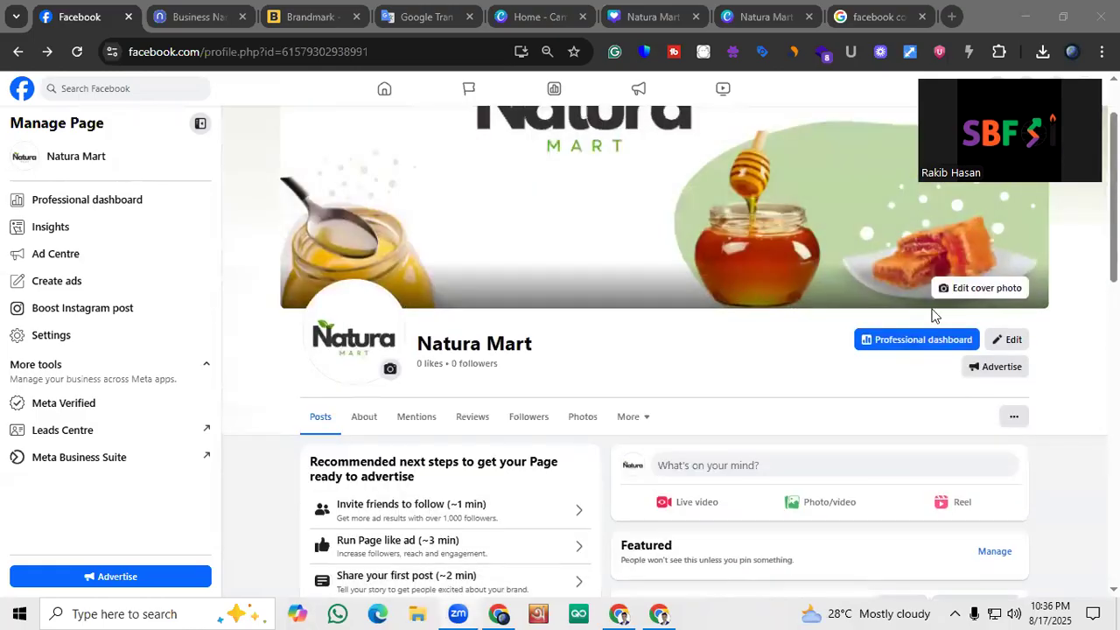
Open the page's additional options and capture a screen region of about 358x496 pixels around them
click(1013, 417)
scroll(1054, 212, up, 1)
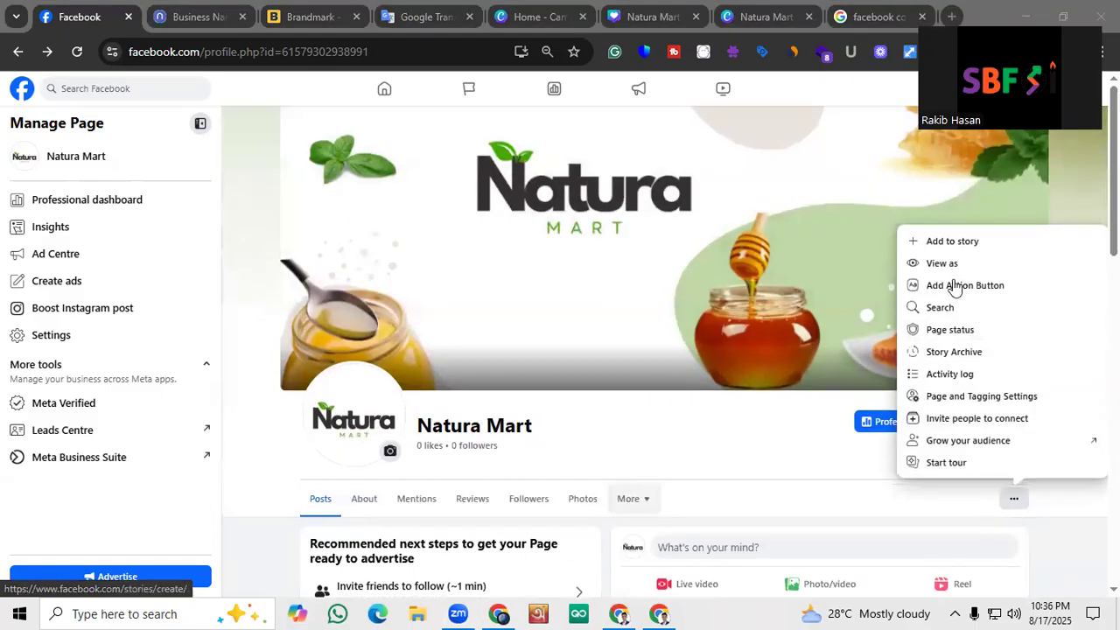
key(Print)
mouse_move(826, 180)
mouse_down()
mouse_move(1118, 493)
mouse_move(1119, 586)
mouse_up()
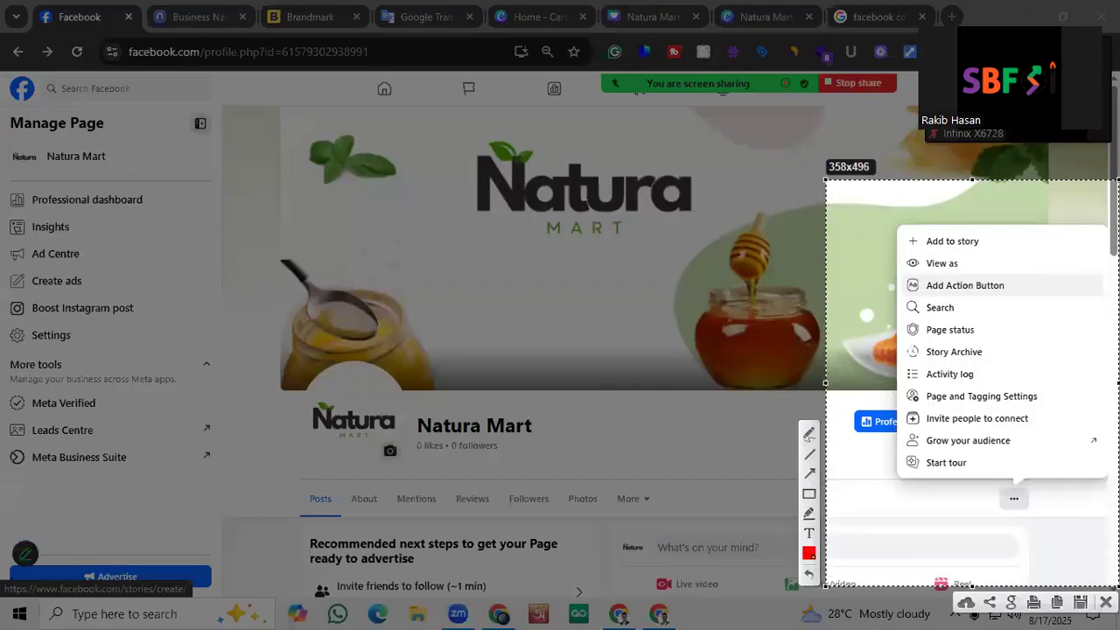
Mark the three-dot button and the Add Action Button option with red rectangles, and copy the screenshot
click(809, 493)
drag(990, 484, 1049, 508)
mouse_move(907, 296)
mouse_down()
mouse_move(919, 269)
mouse_move(1036, 272)
mouse_up()
right_click(1035, 272)
click(1048, 410)
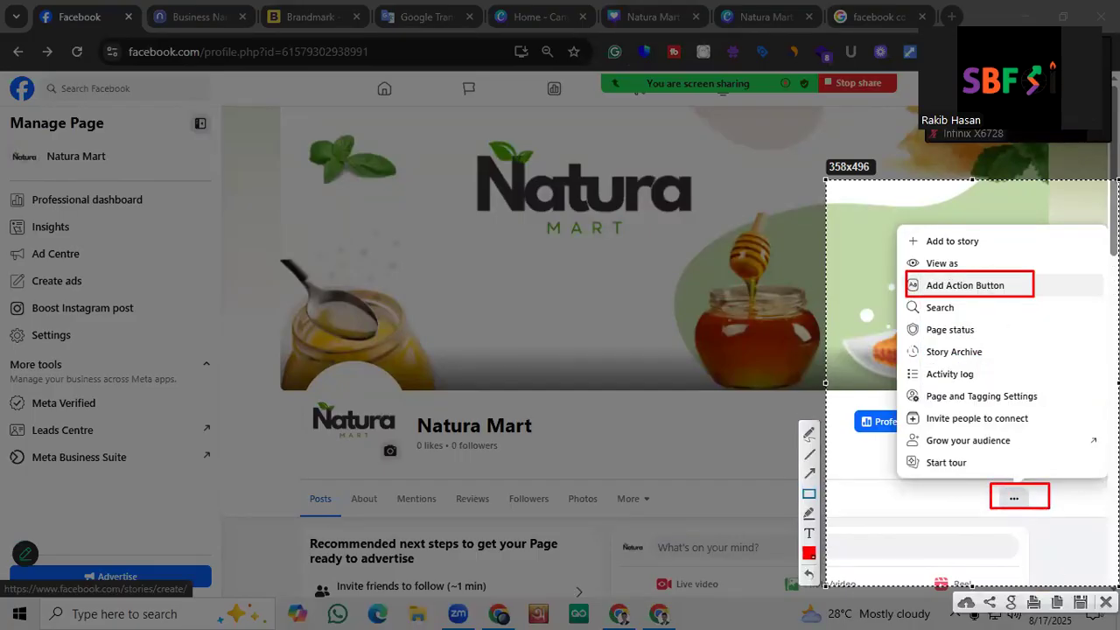
key(ctrl+c)
Start adding an action button to the page, review the available options, and save it with Send message selected
click(935, 284)
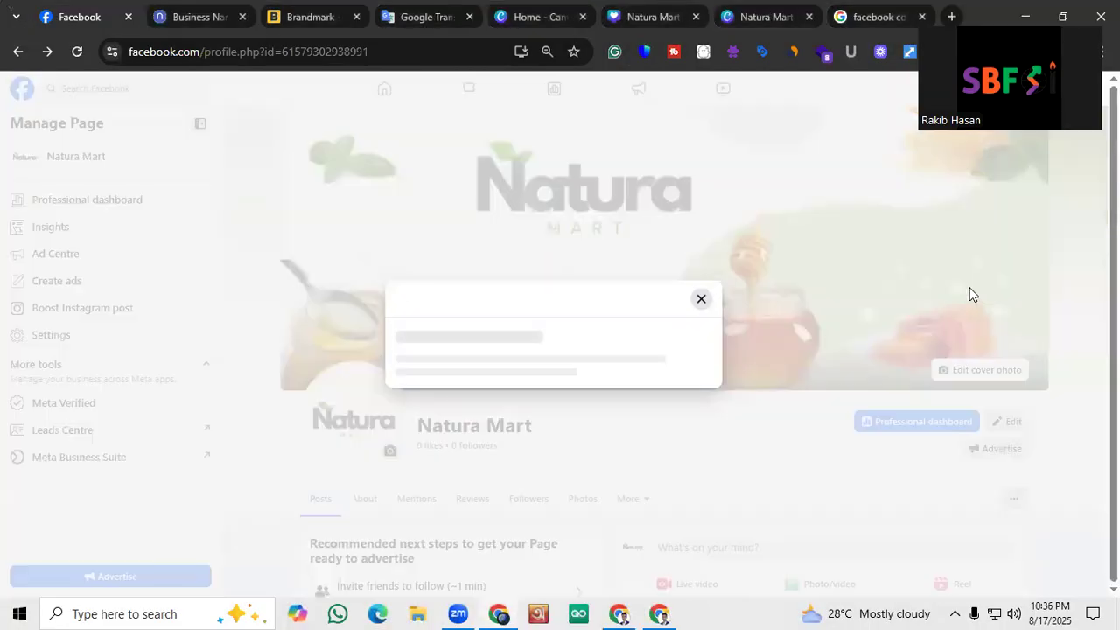
click(612, 440)
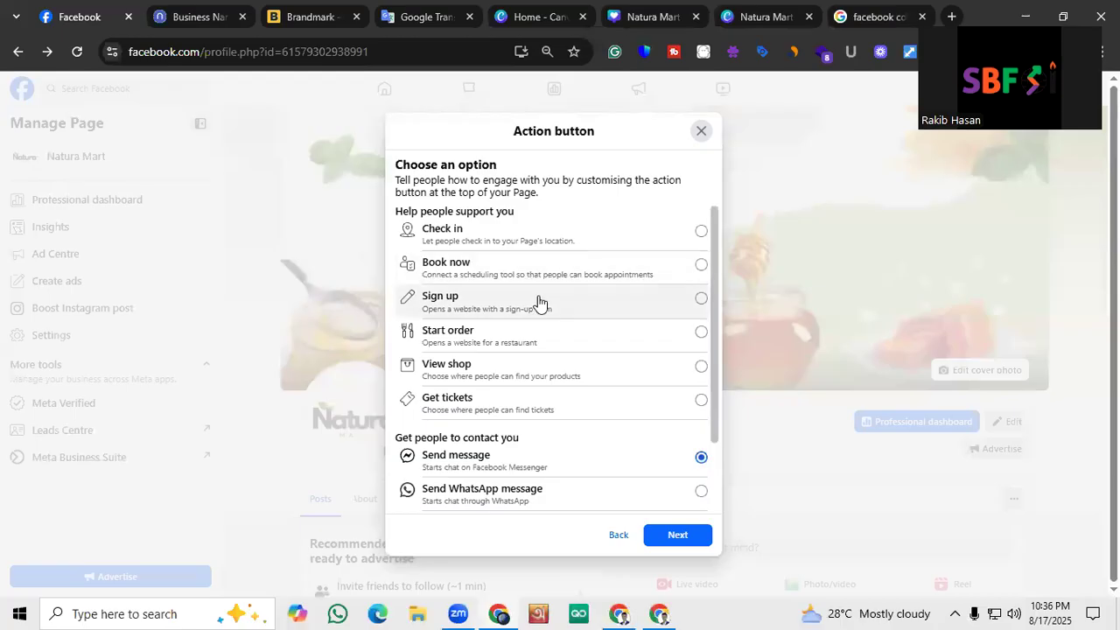
scroll(462, 340, down, 2)
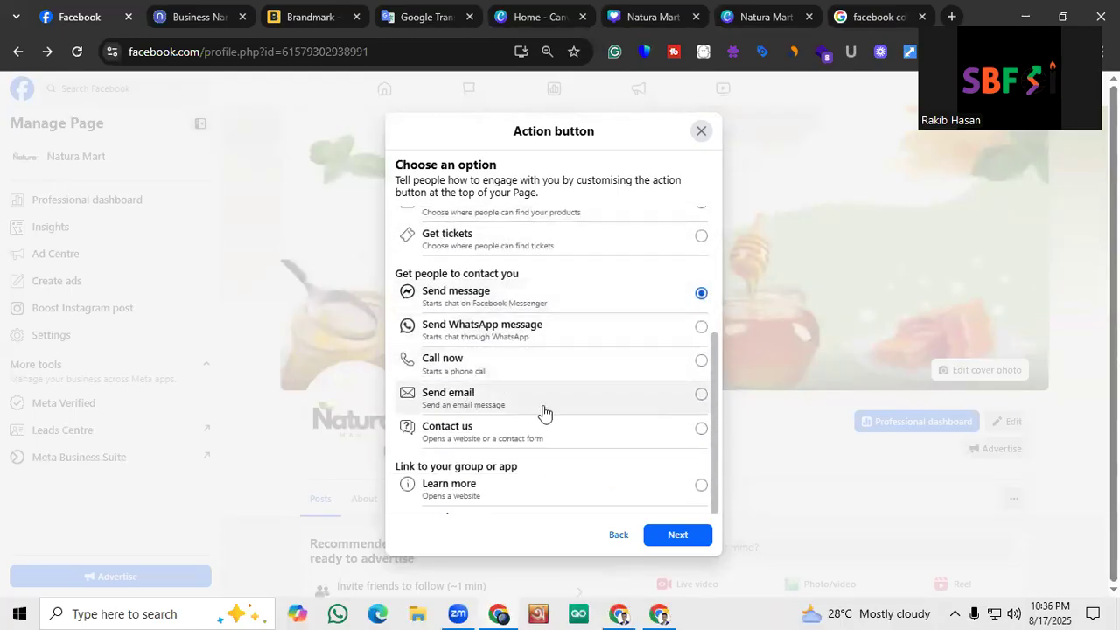
scroll(528, 461, down, 1)
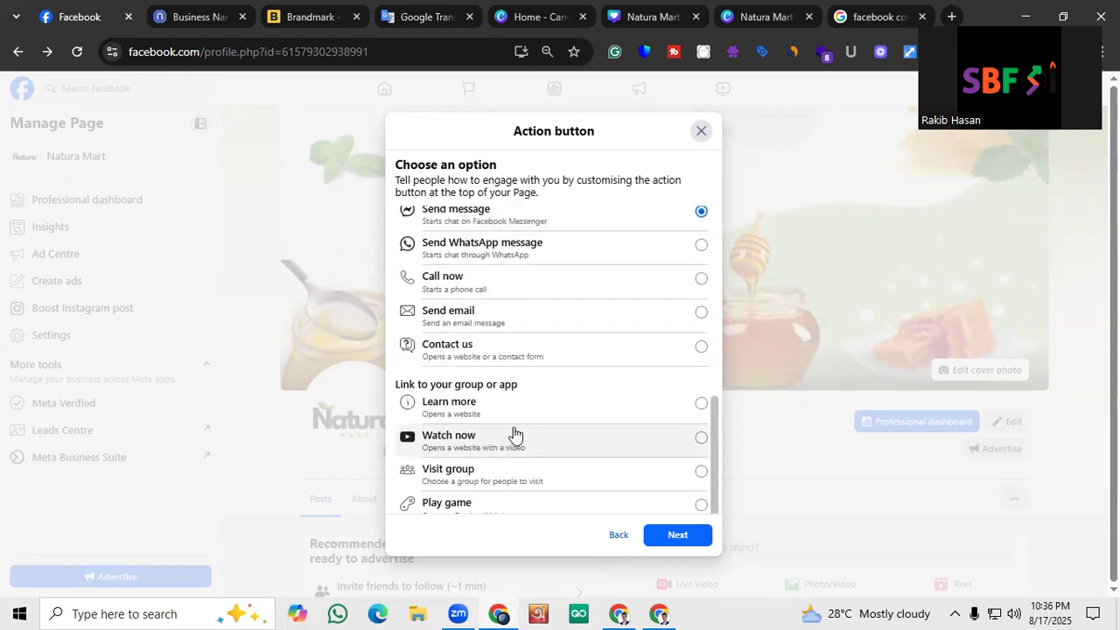
scroll(512, 411, down, 1)
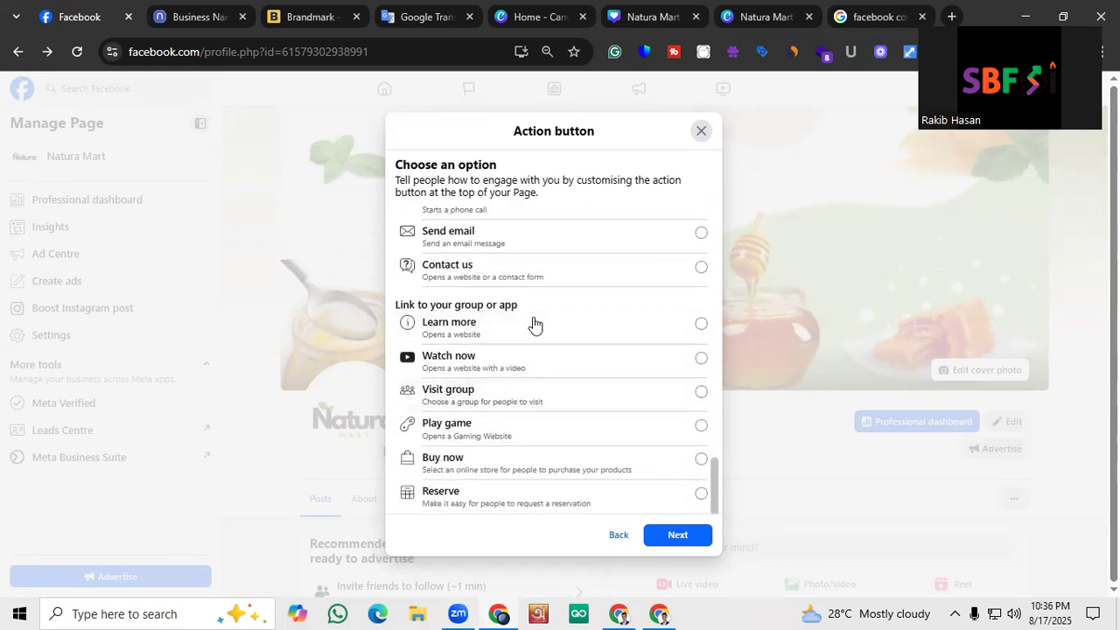
scroll(536, 325, up, 2)
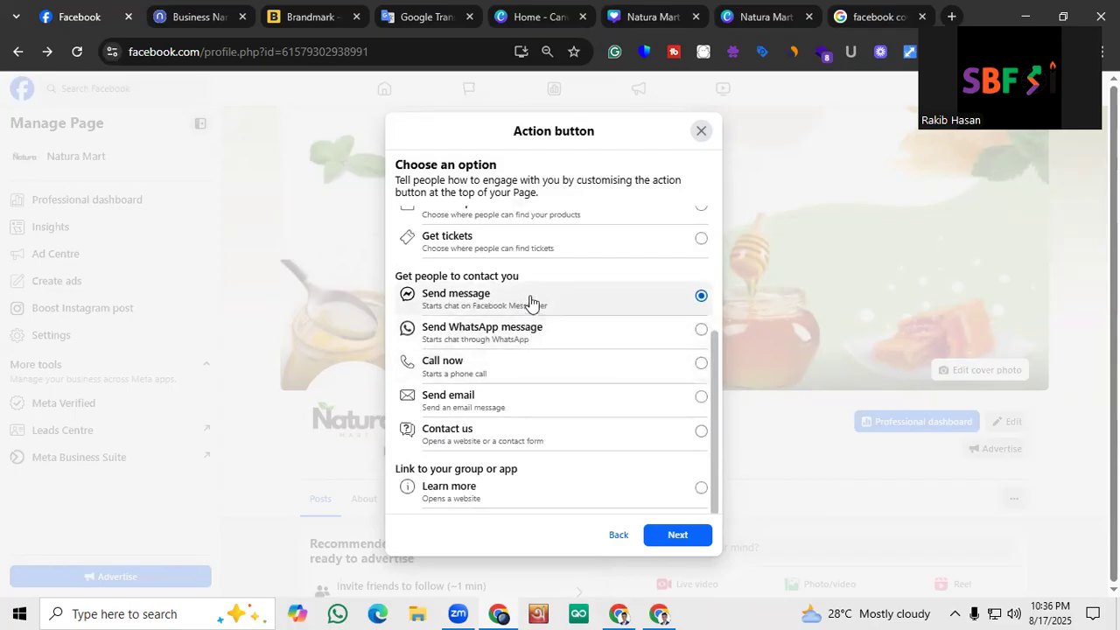
scroll(507, 298, up, 2)
scroll(490, 289, down, 2)
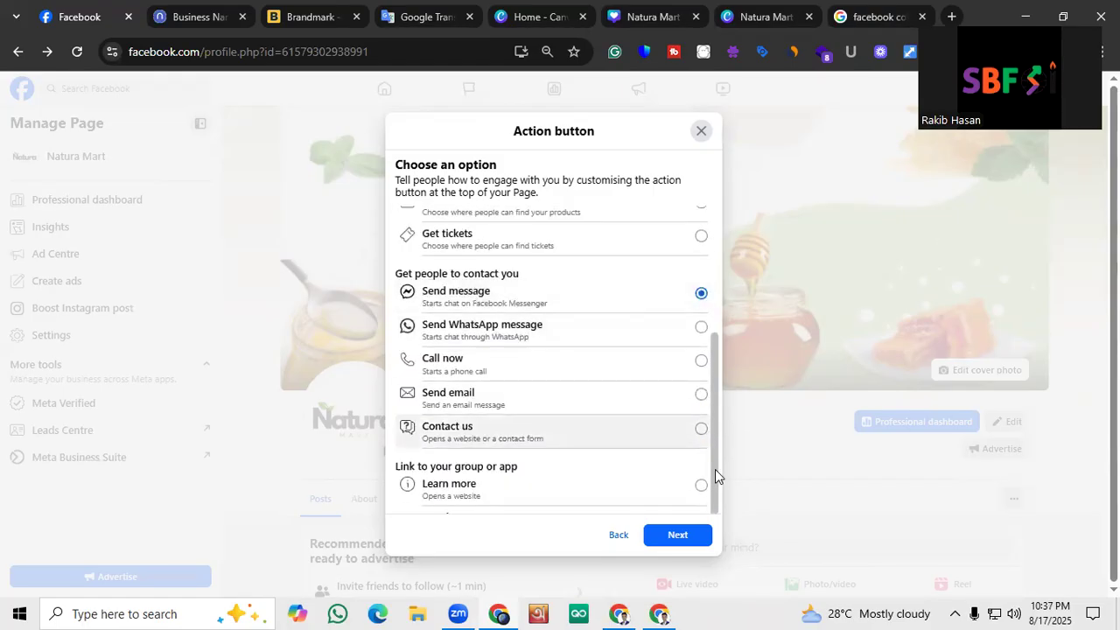
click(681, 534)
click(681, 451)
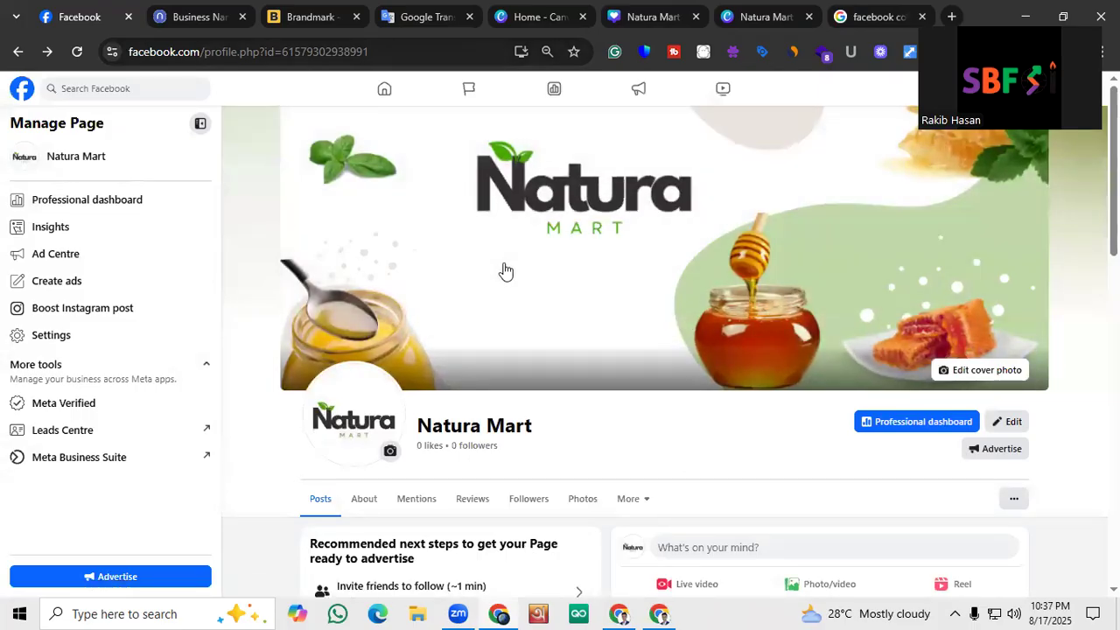
Copy the page's address and open it in a new tab of the other, logged-out Chrome window
key(ctrl+l)
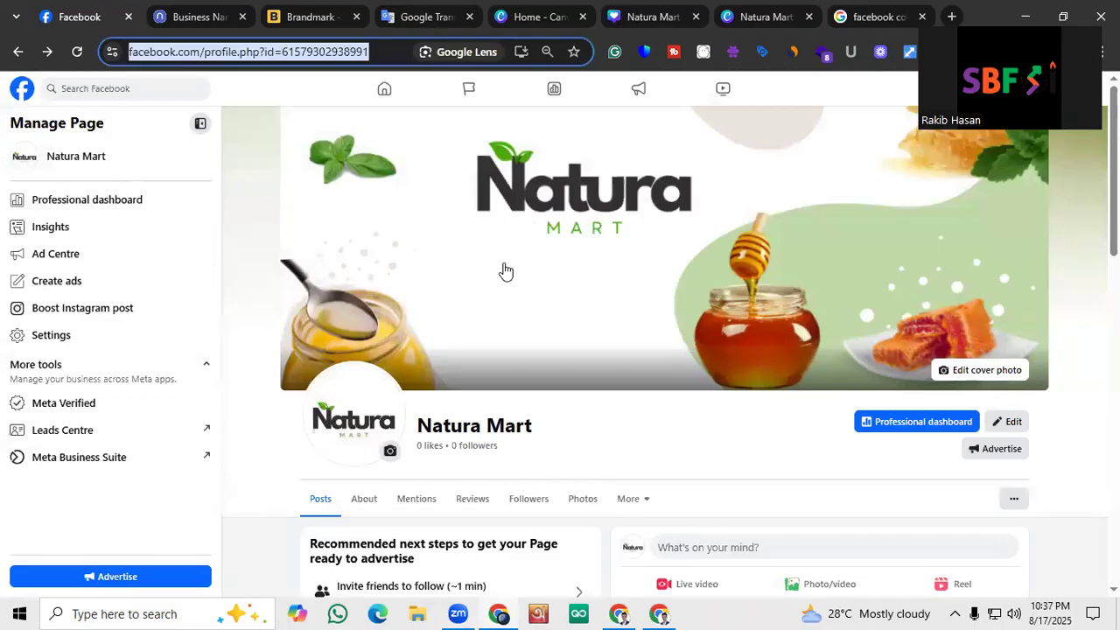
click(659, 614)
click(473, 9)
key(ctrl+v)
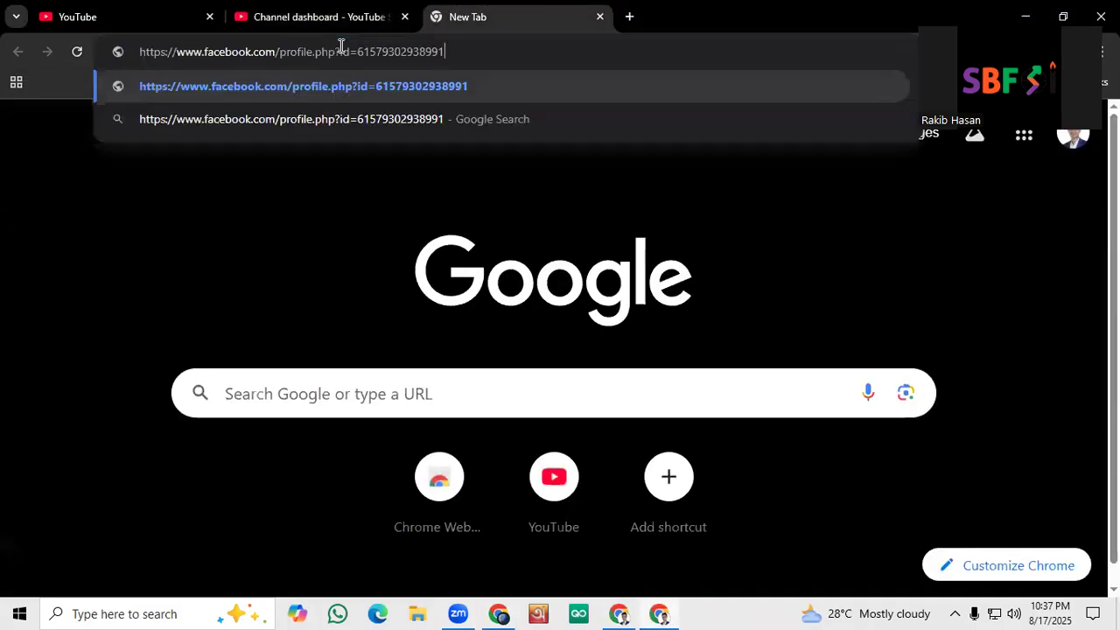
key(Return)
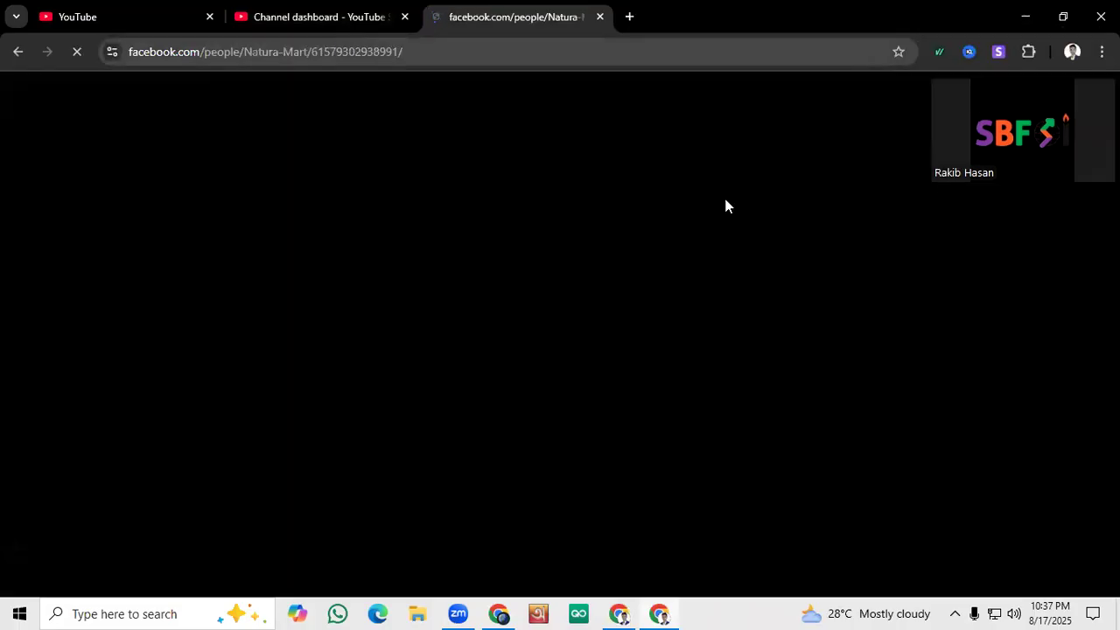
Examine the logged-out view of the Natura Mart page, from the cover photo through the intro details and posts
scroll(578, 336, down, 2)
scroll(578, 335, up, 2)
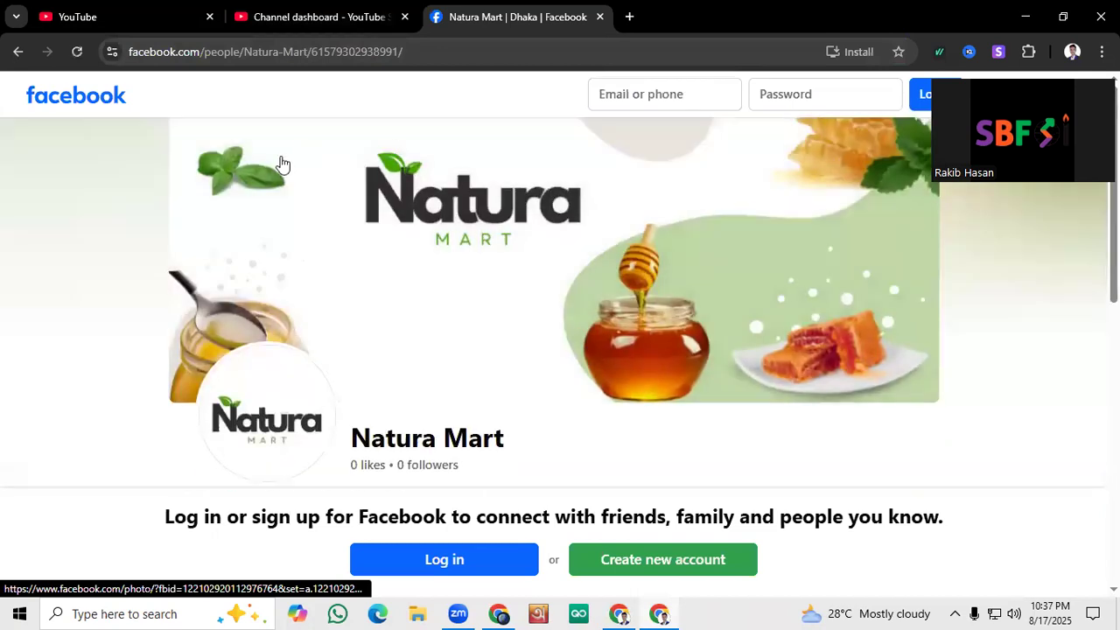
scroll(420, 339, down, 2)
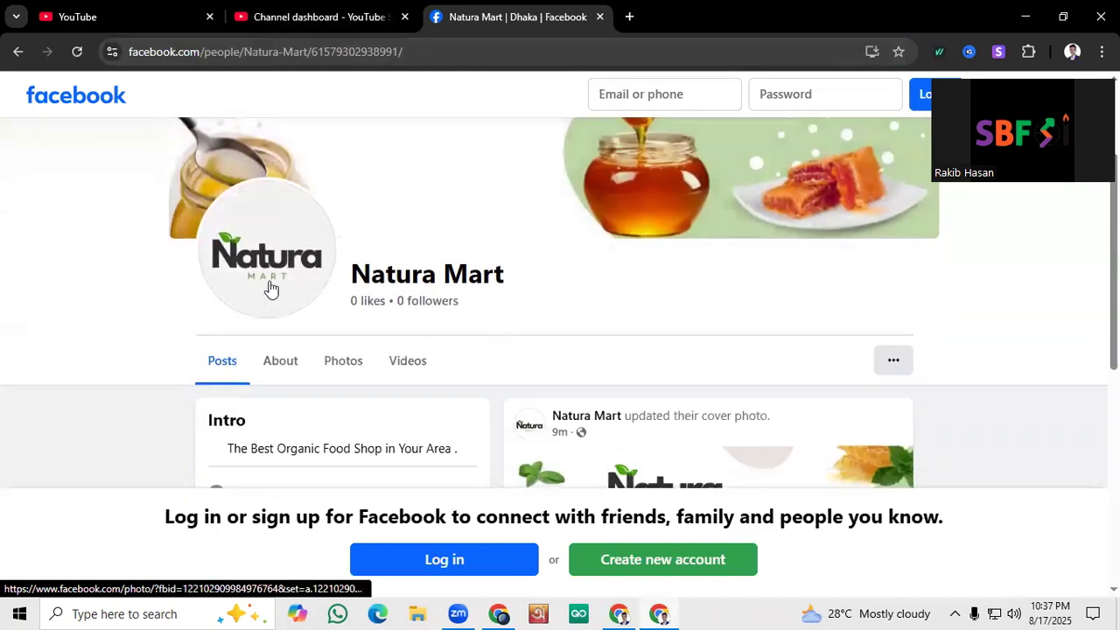
scroll(271, 288, down, 2)
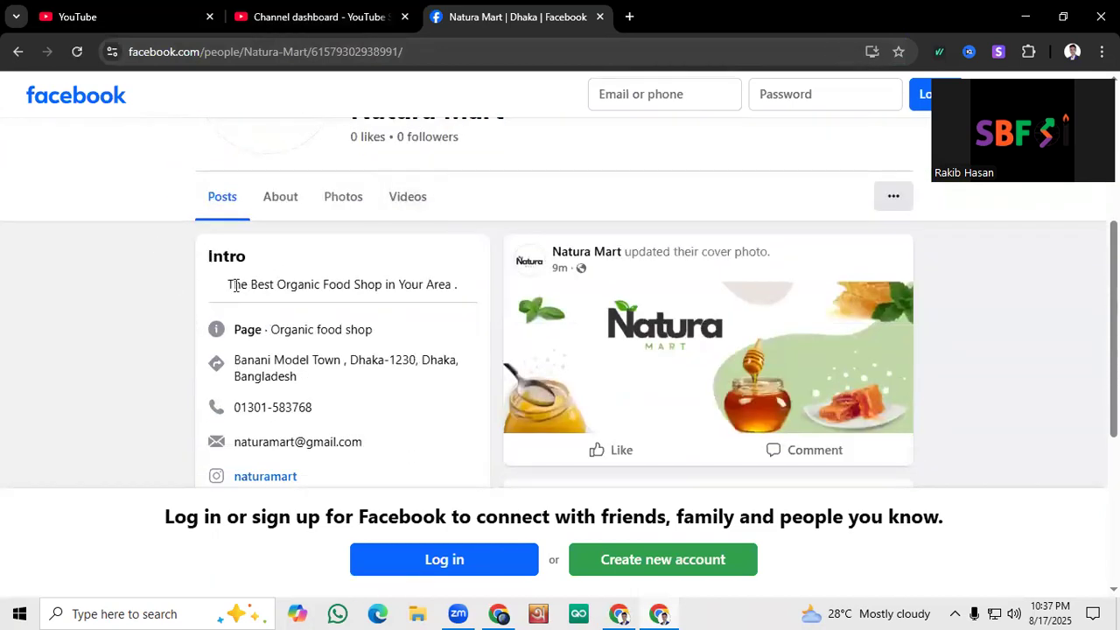
scroll(417, 284, down, 1)
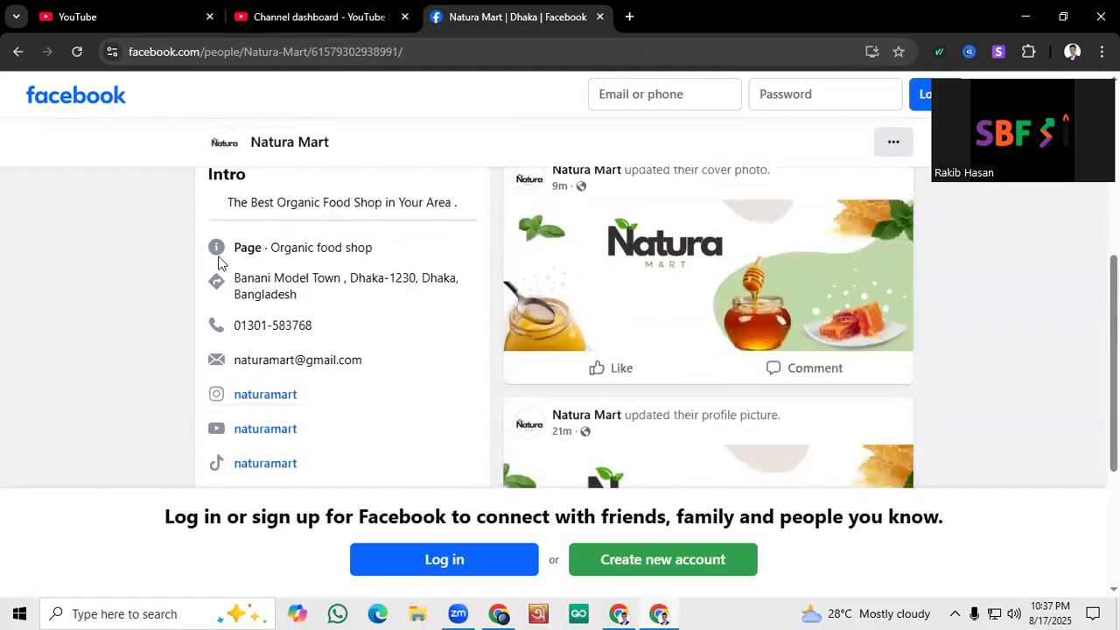
scroll(270, 243, down, 1)
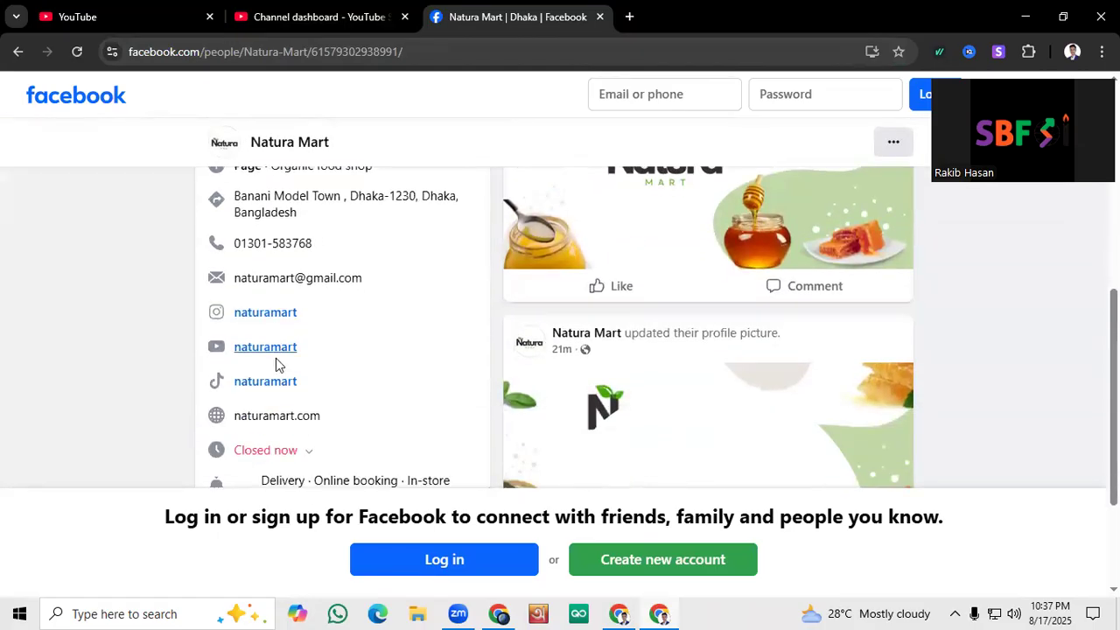
scroll(275, 364, down, 1)
scroll(287, 340, down, 1)
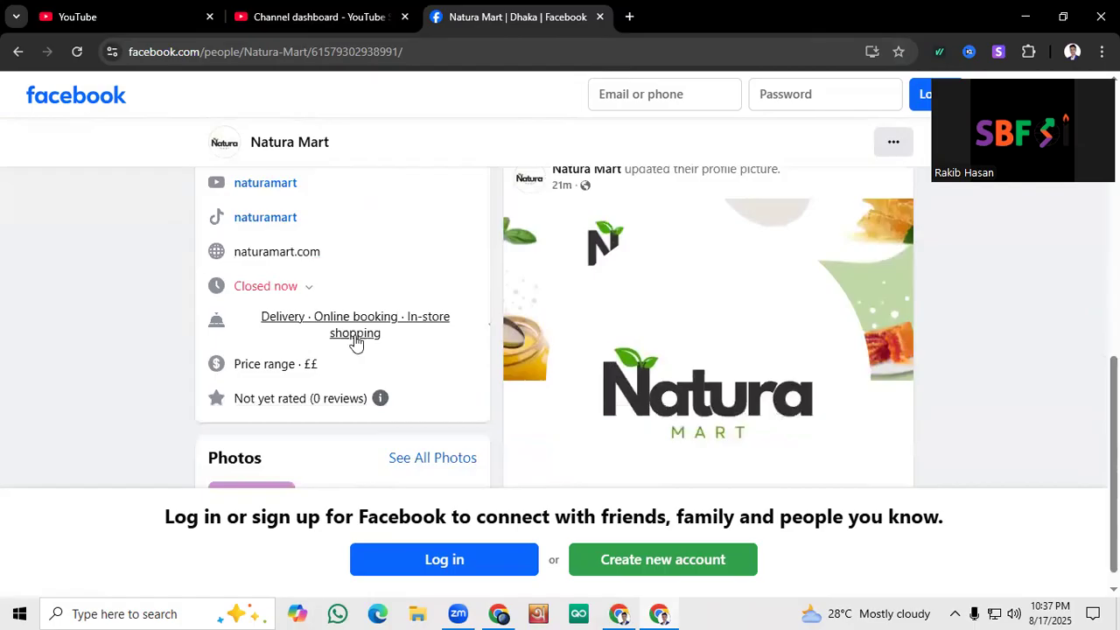
scroll(370, 338, down, 1)
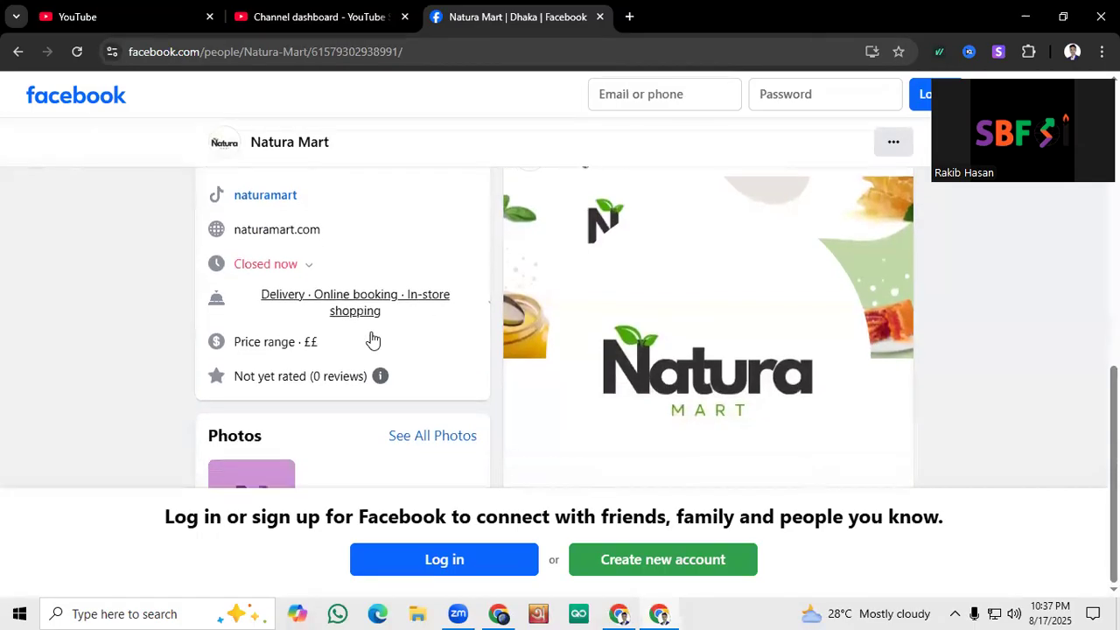
scroll(400, 324, up, 10)
scroll(557, 308, down, 9)
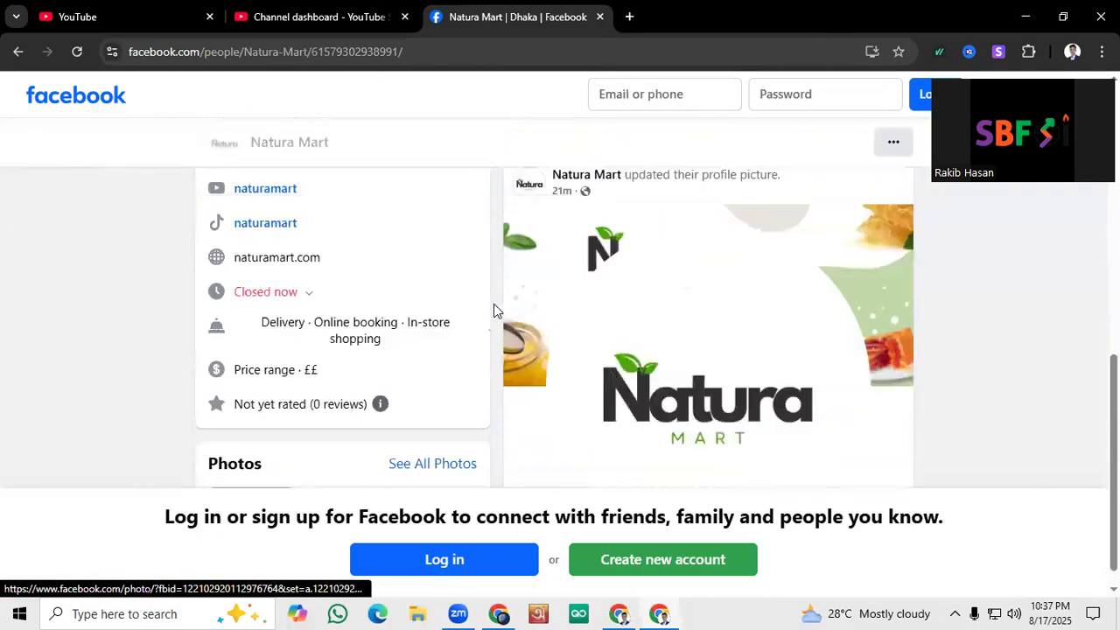
scroll(523, 383, up, 8)
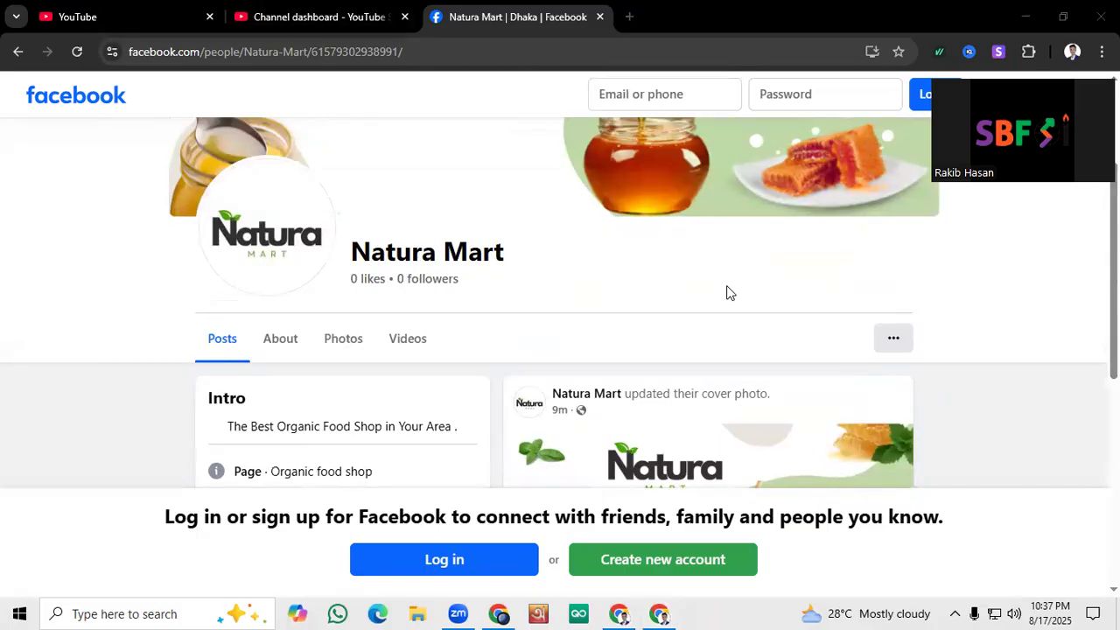
scroll(604, 247, up, 2)
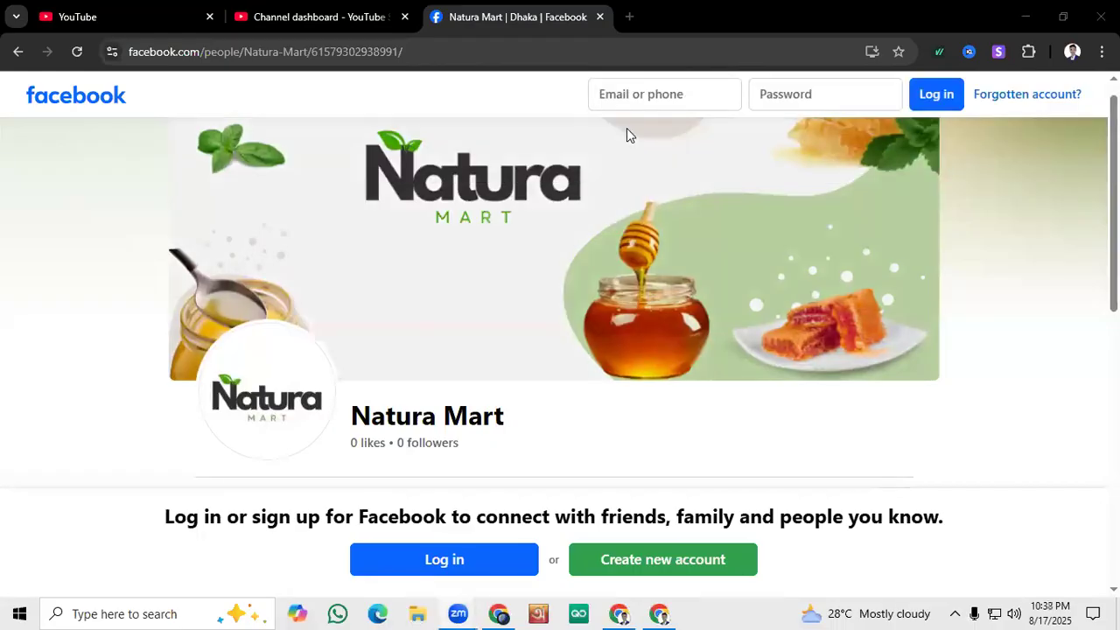
Switch back to the Chrome window managing the page, view its cover photo full size, and close the viewer
click(505, 607)
click(619, 608)
click(490, 608)
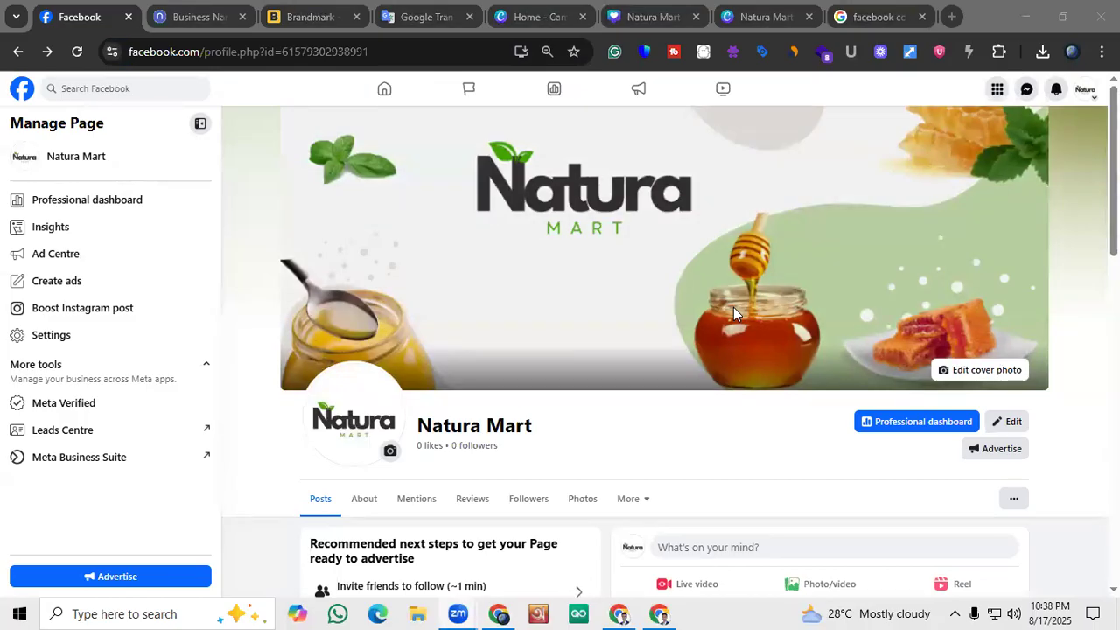
click(501, 608)
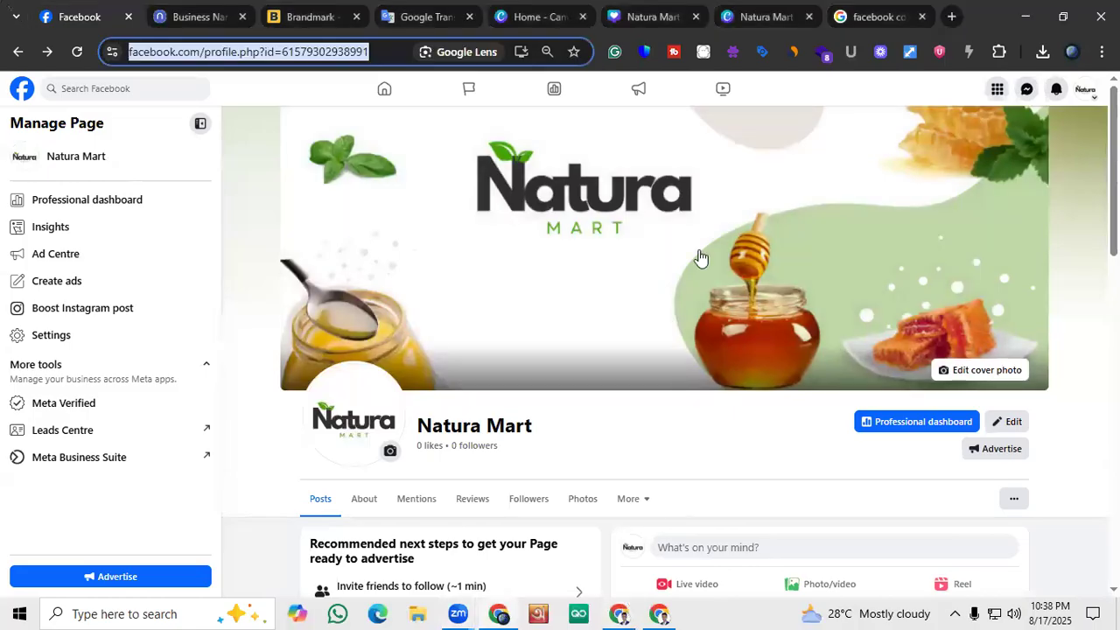
click(701, 256)
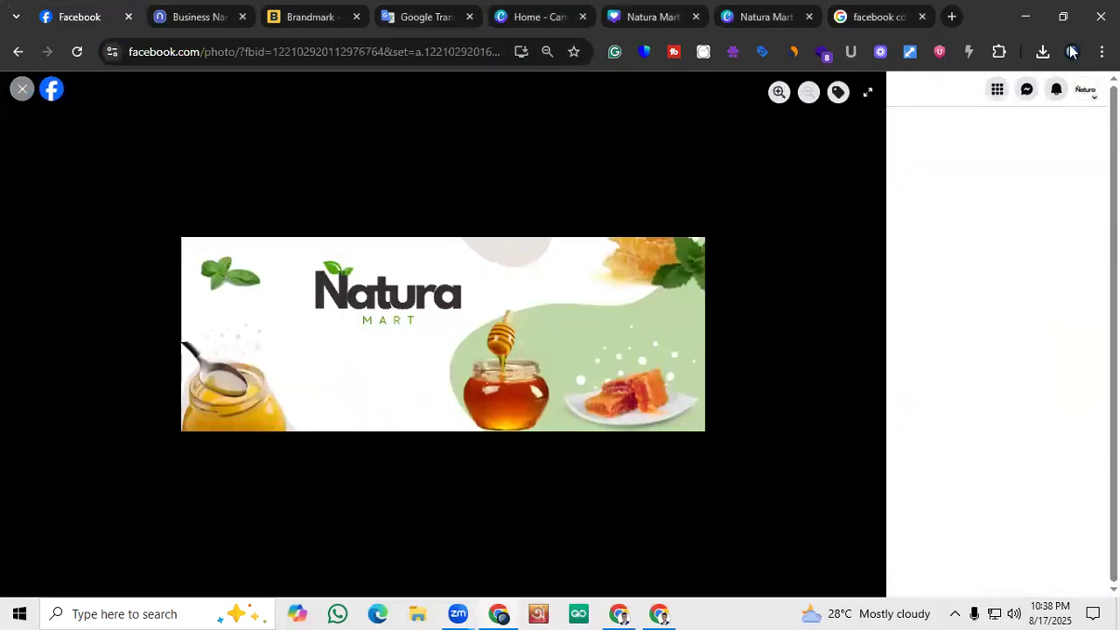
click(22, 92)
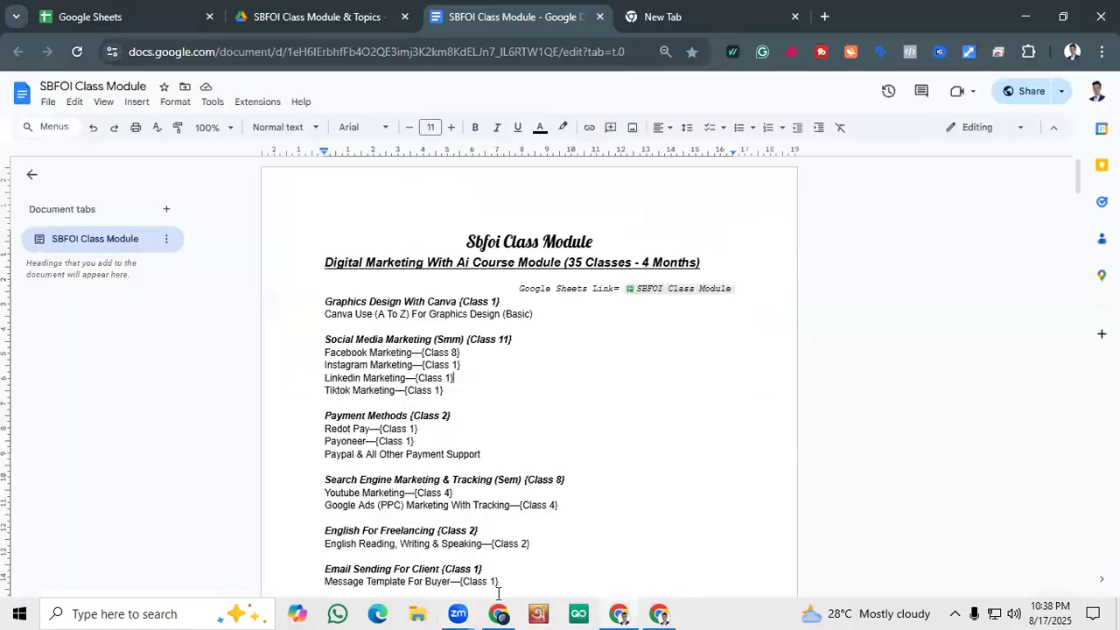
Review the managed page's header, recommended steps, intro details, photos and posts
click(498, 612)
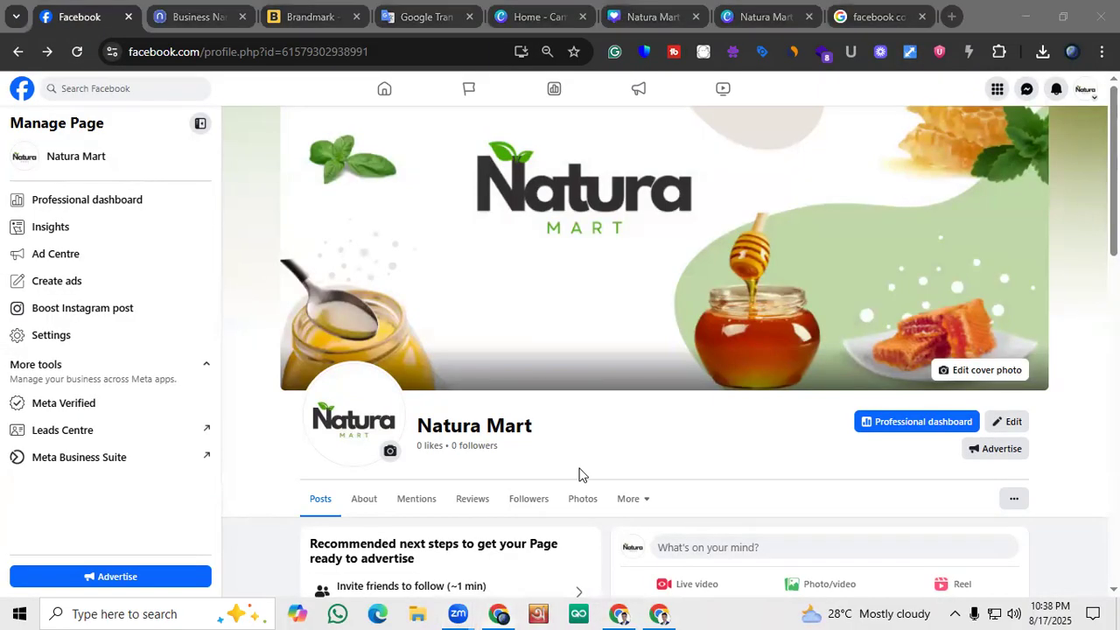
scroll(703, 315, down, 4)
scroll(701, 315, down, 5)
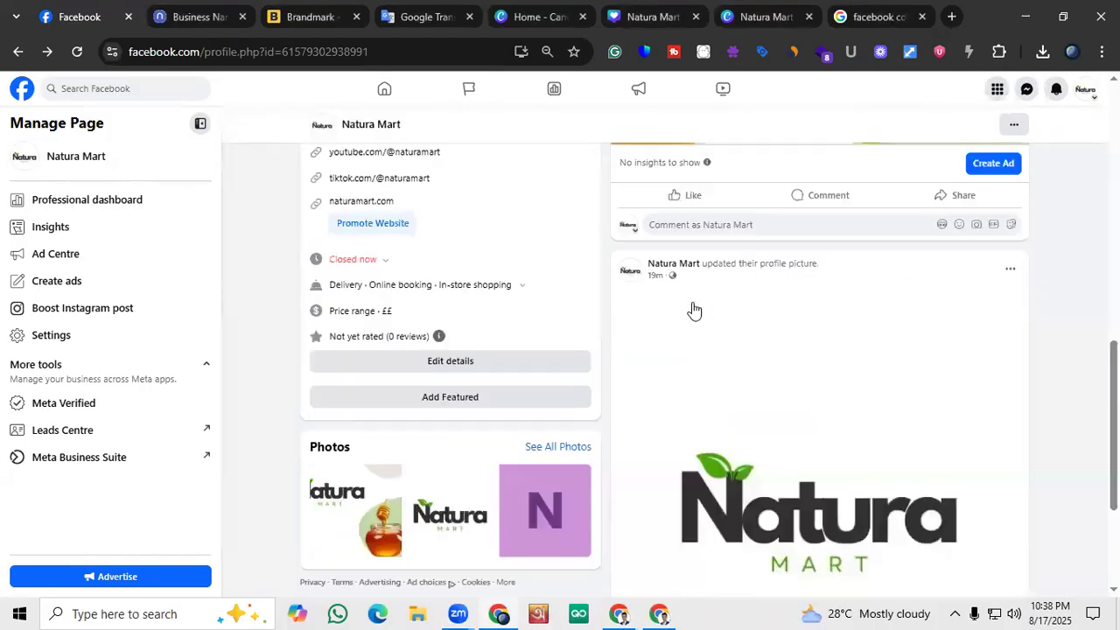
scroll(692, 309, up, 9)
scroll(693, 309, up, 1)
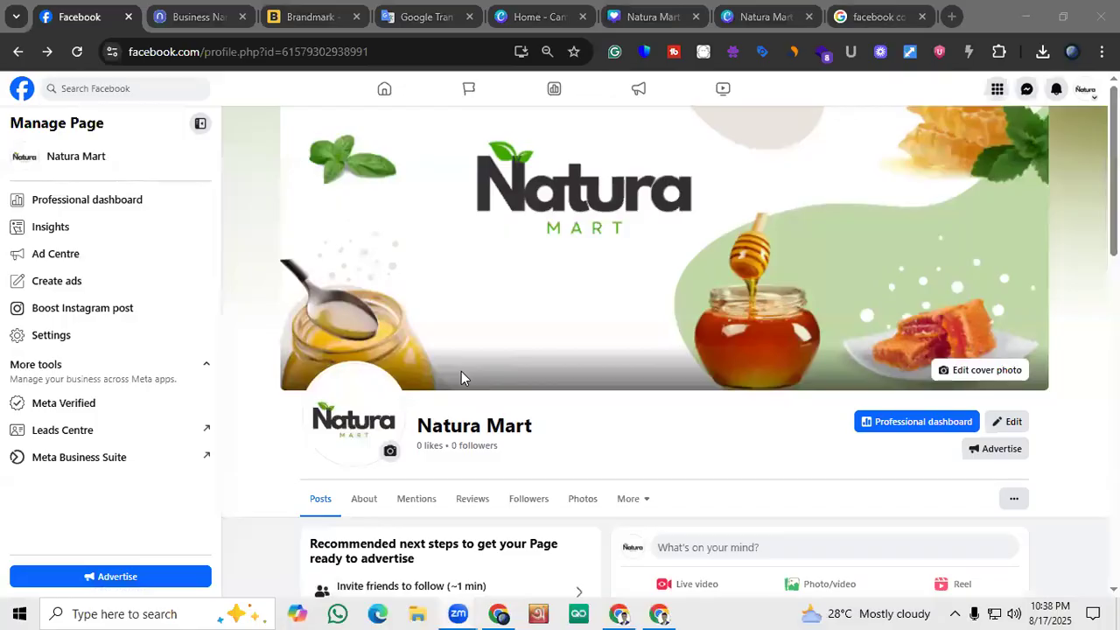
click(501, 613)
scroll(683, 283, down, 4)
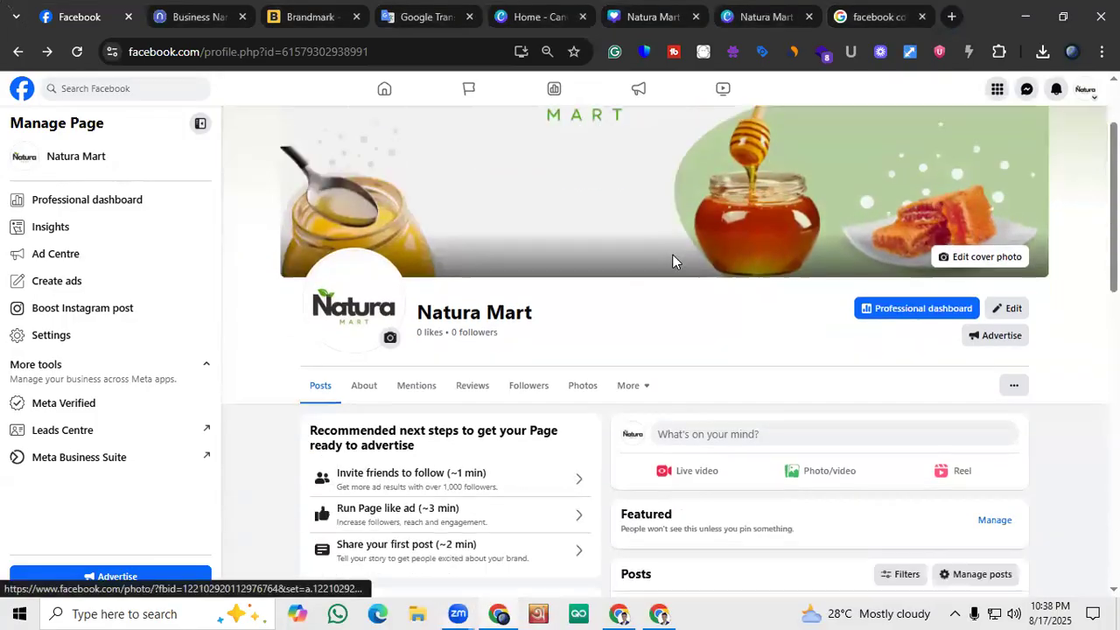
scroll(673, 261, down, 5)
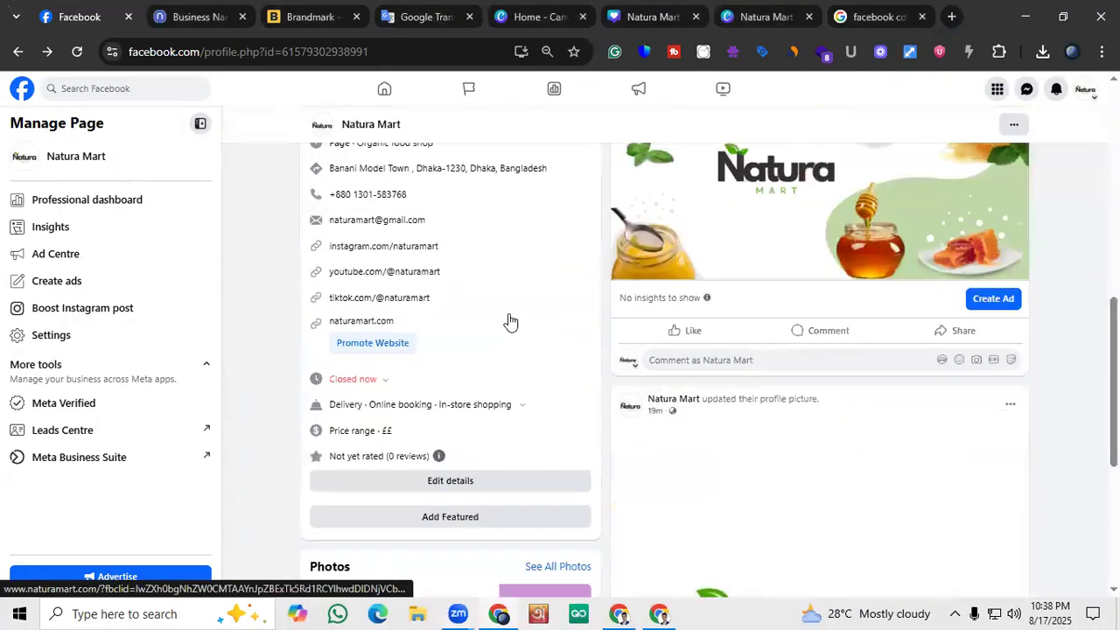
scroll(510, 320, up, 5)
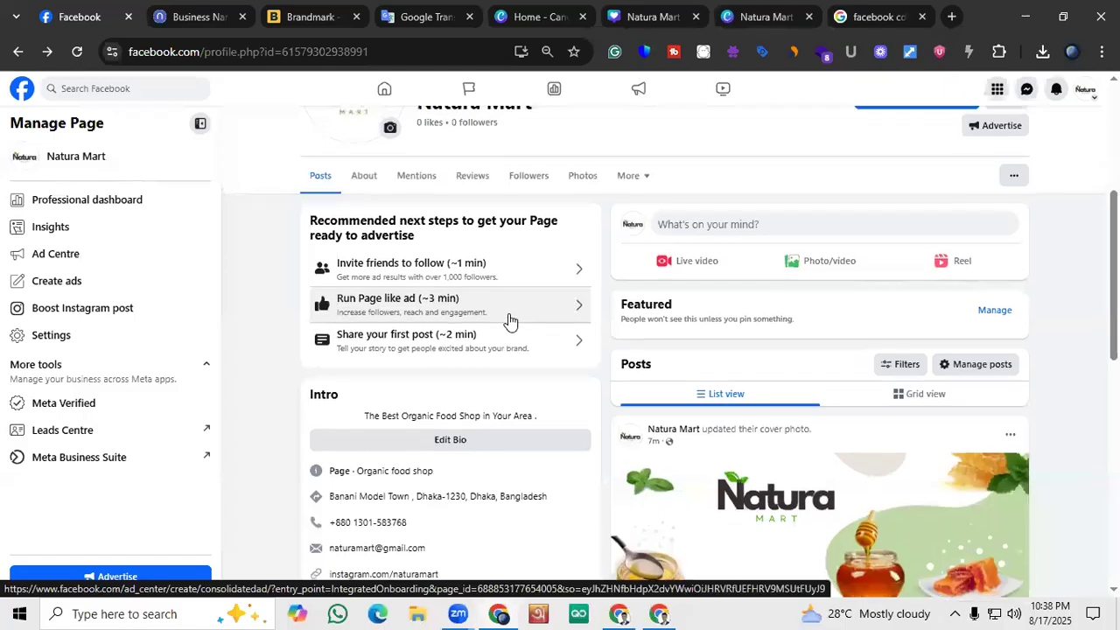
scroll(510, 321, up, 2)
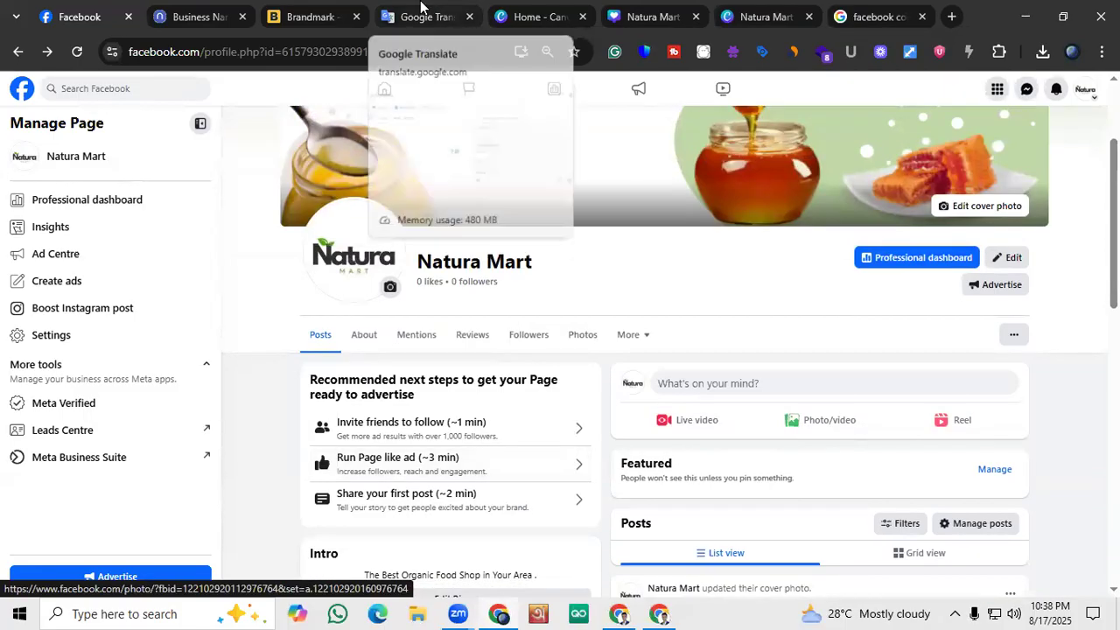
Switch to the Google Translate notes, highlight Page Name, Business Category and Logo in turn, and place the cursor after Logo
click(423, 11)
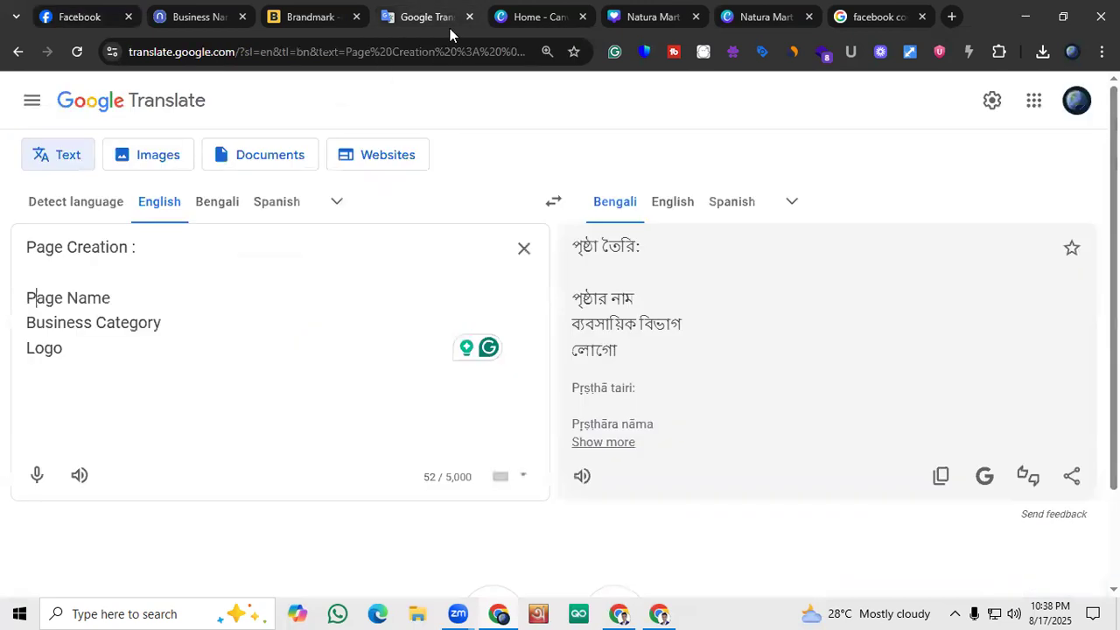
drag(134, 298, 2, 305)
click(113, 342)
drag(174, 325, 17, 319)
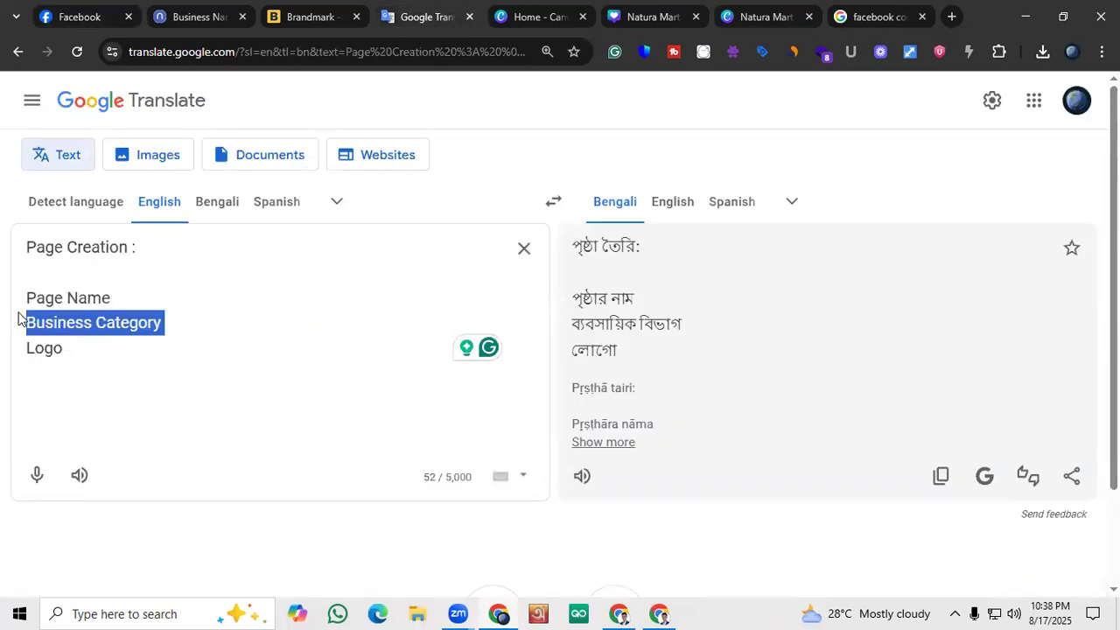
drag(82, 348, 24, 349)
click(84, 349)
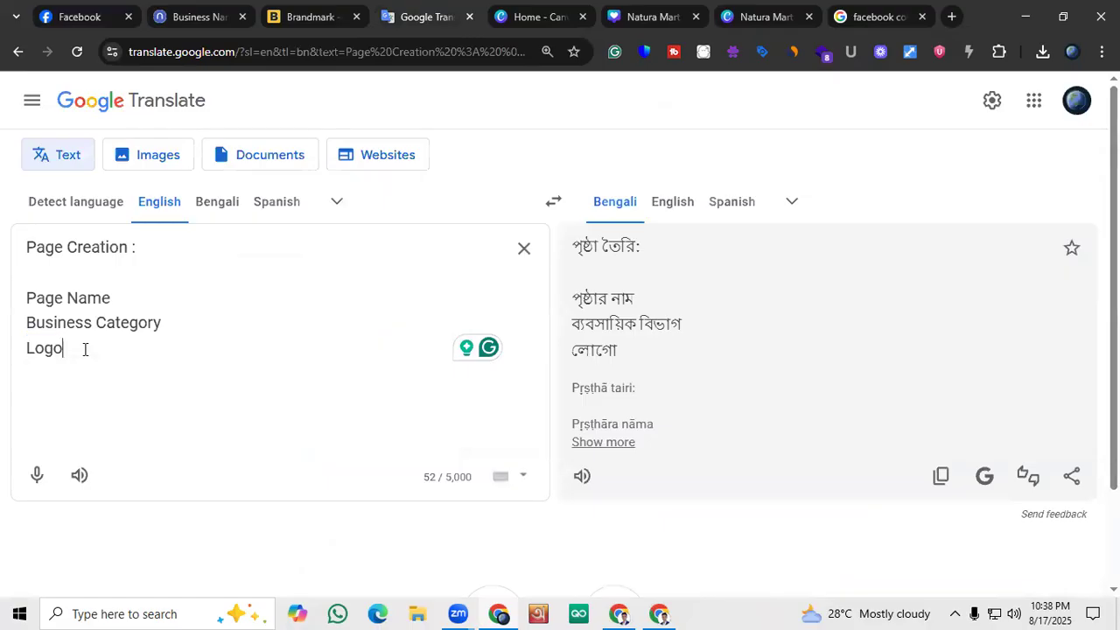
Add the line "Cover Photo ( If Have )" below Logo in the page creation checklist
key(Return)
text(C)
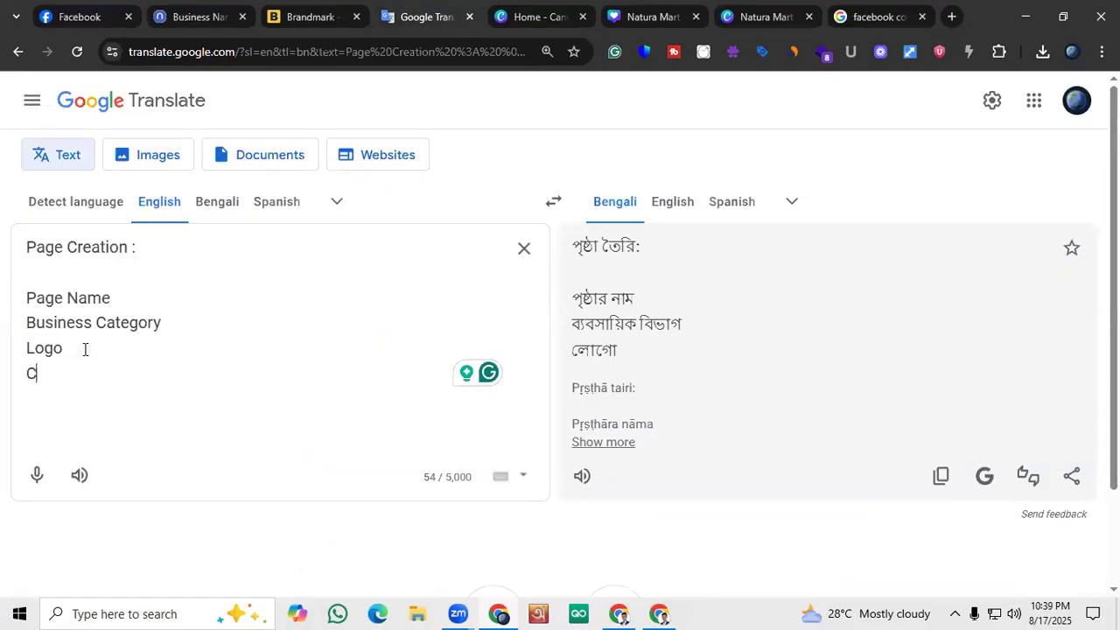
text(over Ph)
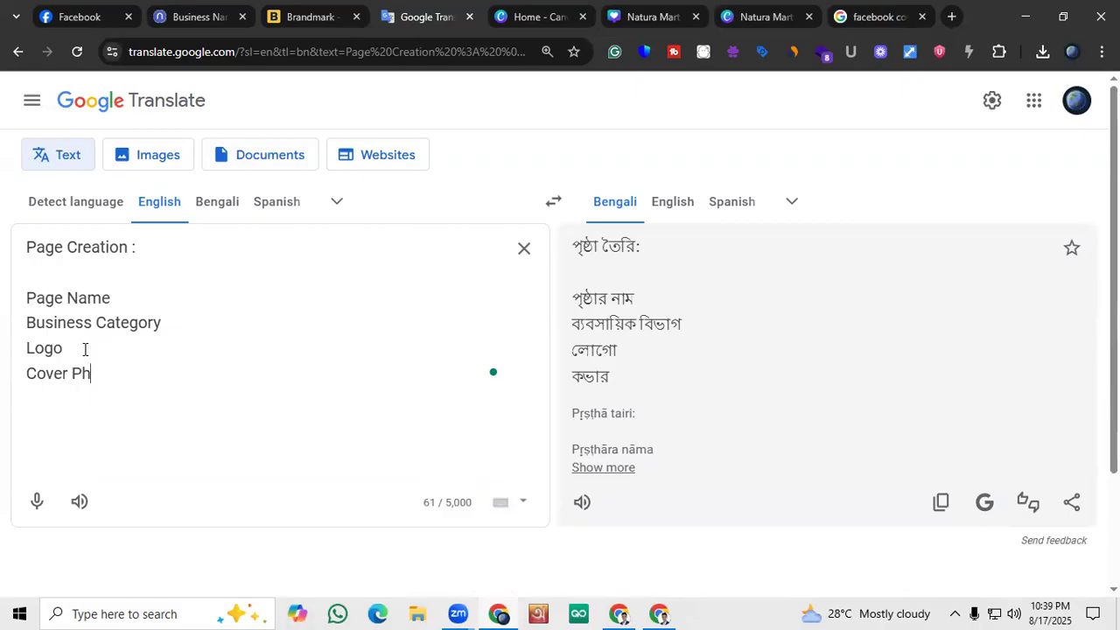
text(oto ( I)
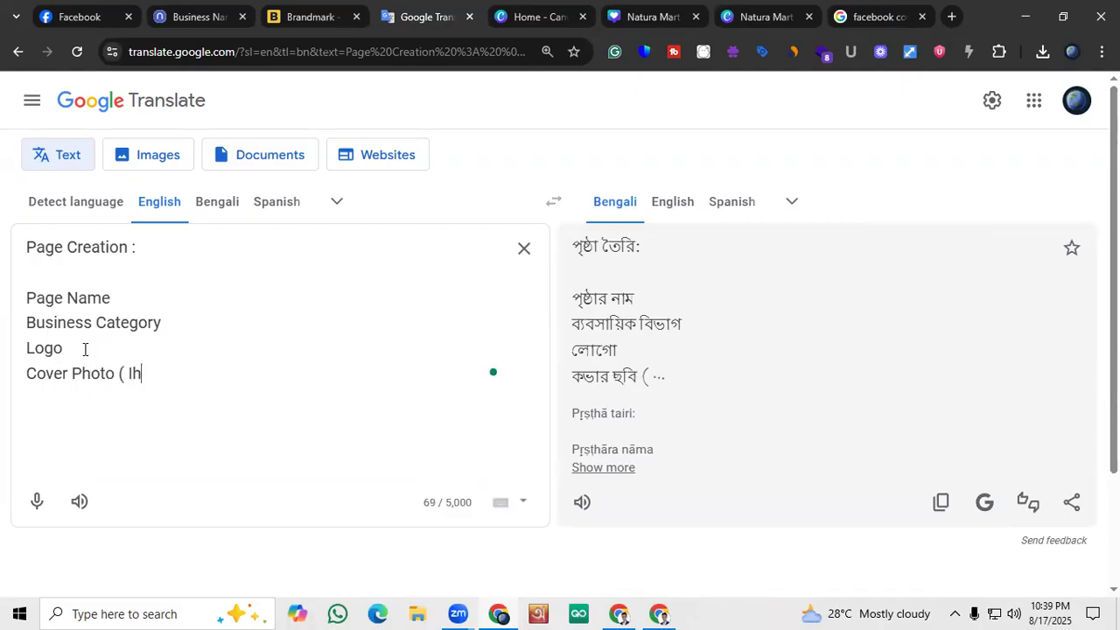
text(f Have ))
key(Return)
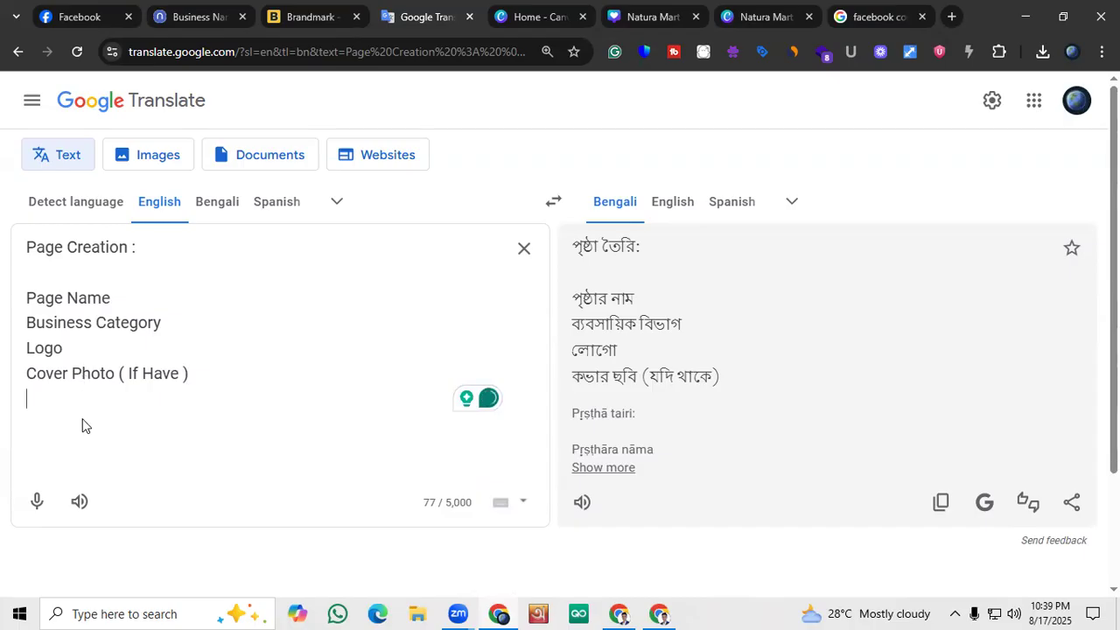
Add the line "Social Media Link /Website" below the cover photo item in the checklist
text(Social Media)
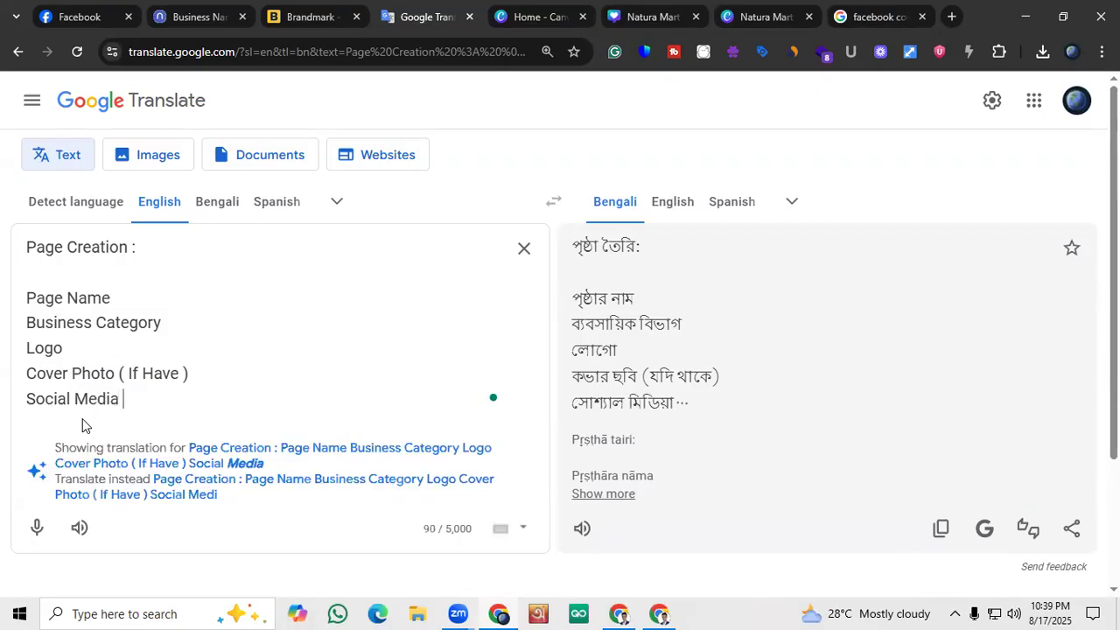
text(Link /)
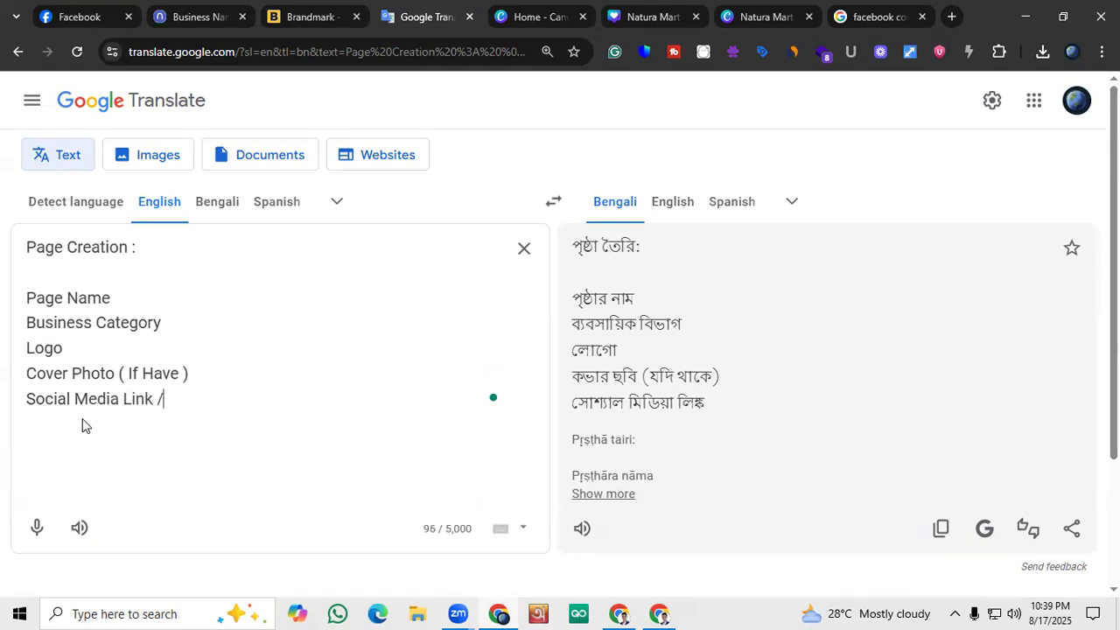
text(Website)
key(Return)
Add "Business Number" and "Business Email" as separate lines below the social media item
text(Bus)
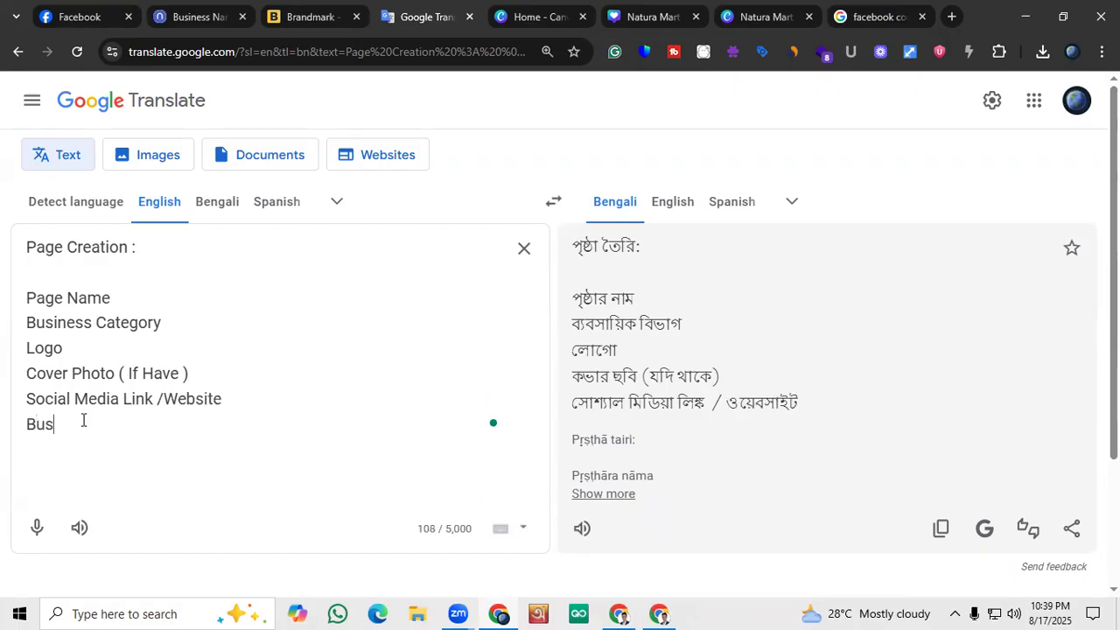
text(iness Number)
key(Return)
text(Busni)
key(BackSpace)
key(BackSpace)
text(iness eMAIL)
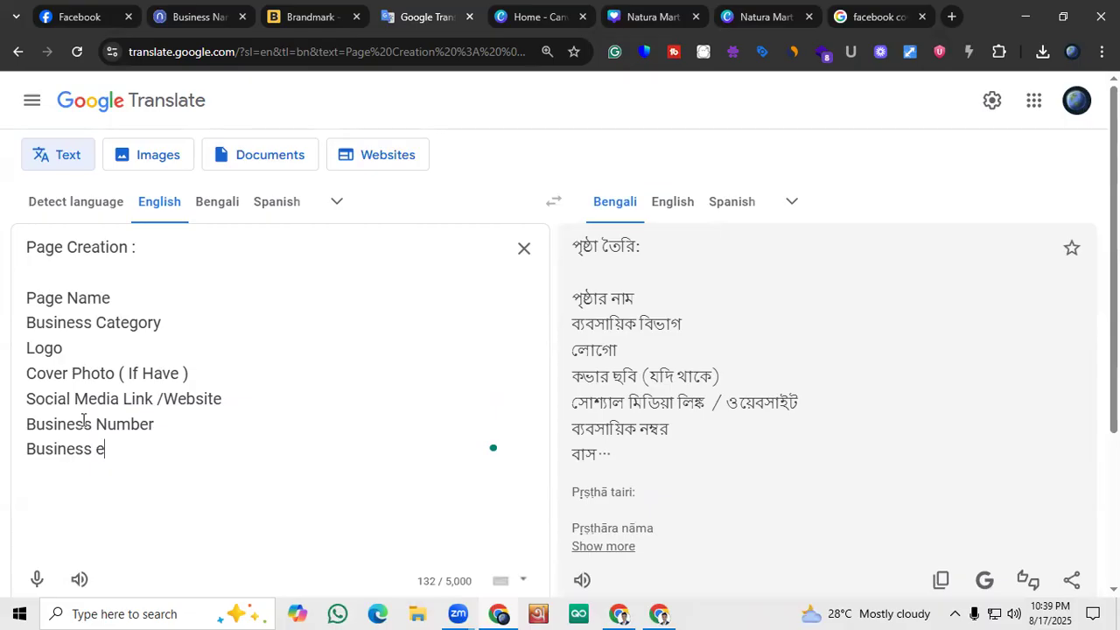
key(BackSpace)
key(BackSpace)
key(BackSpace)
key(BackSpace)
key(BackSpace)
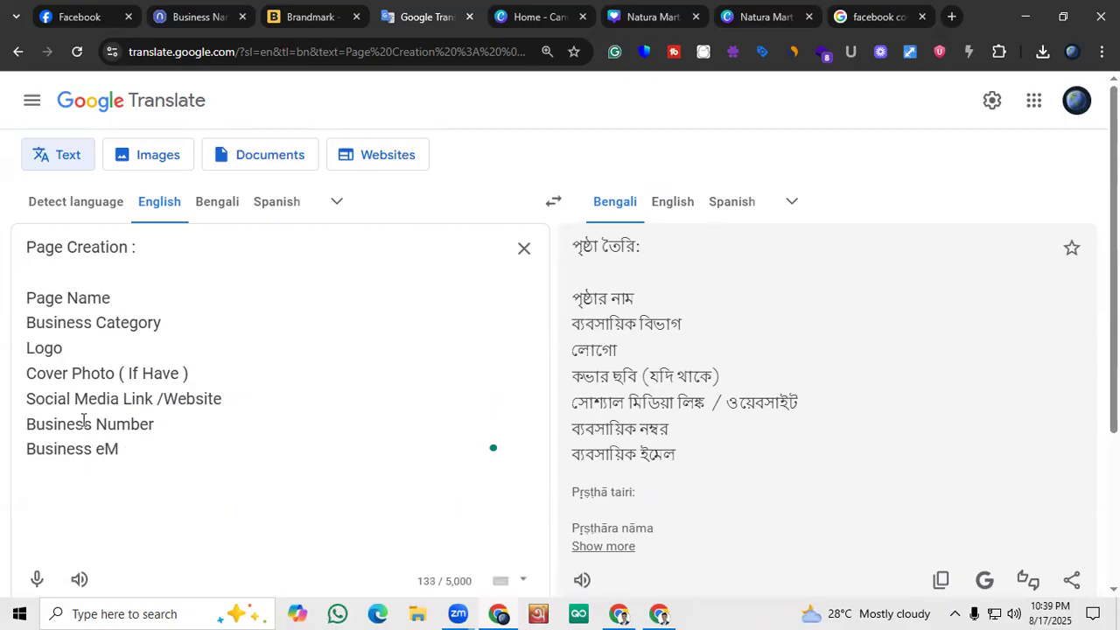
text(Email)
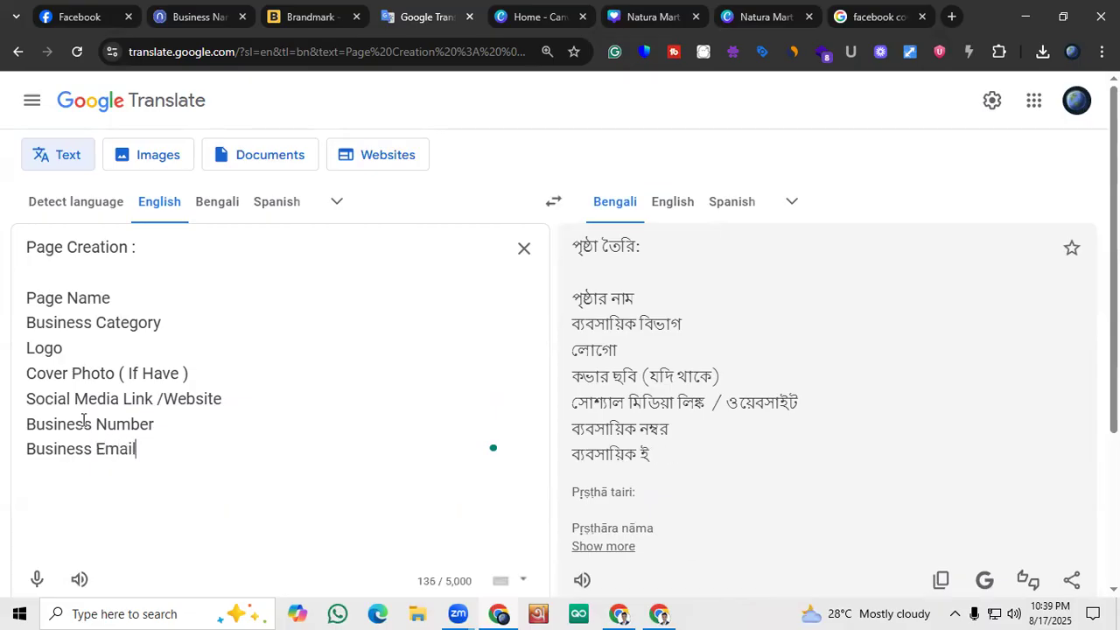
Add a "Location" line below Business Email in the checklist
key(Return)
text(Lo)
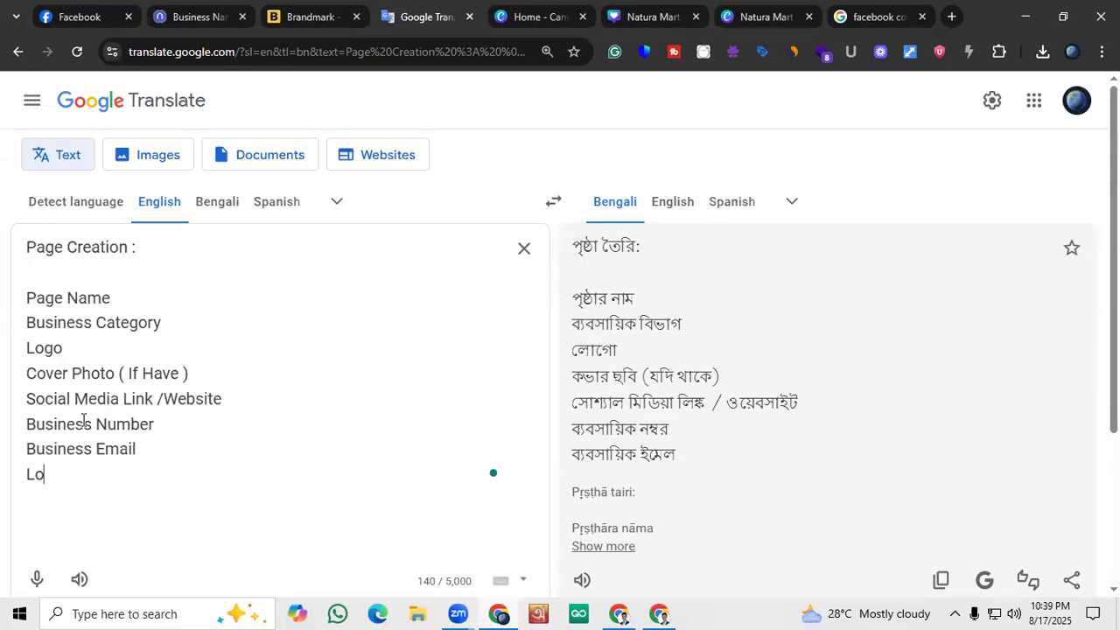
text(cation)
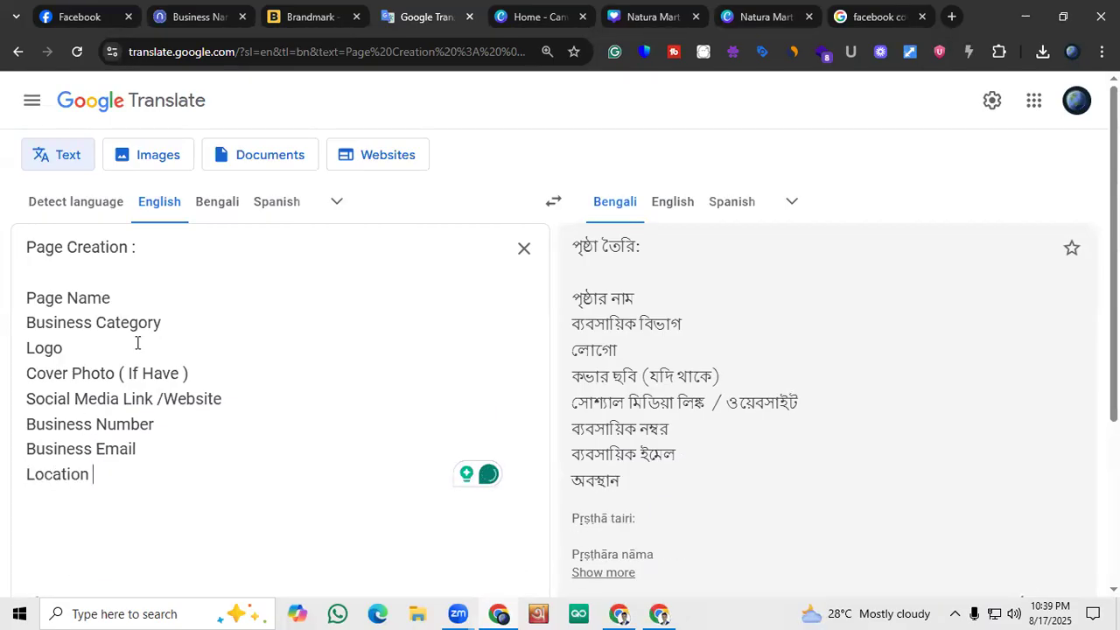
Correct the social media line to "Social Media Links / Website", and highlight the Business Number and Business Email lines in turn
click(166, 399)
click(154, 400)
text(s)
drag(157, 425, 20, 428)
drag(138, 450, 44, 453)
click(140, 449)
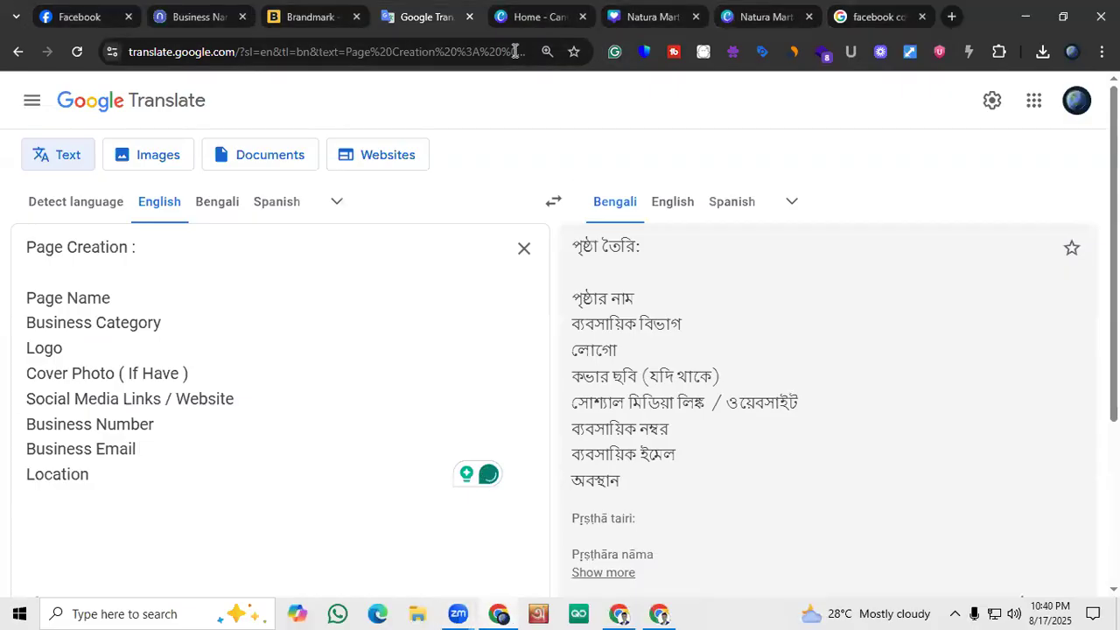
Switch to the managed Natura Mart Facebook page, review its Intro section's business details and links, and highlight the bio text
click(98, 13)
scroll(420, 321, down, 5)
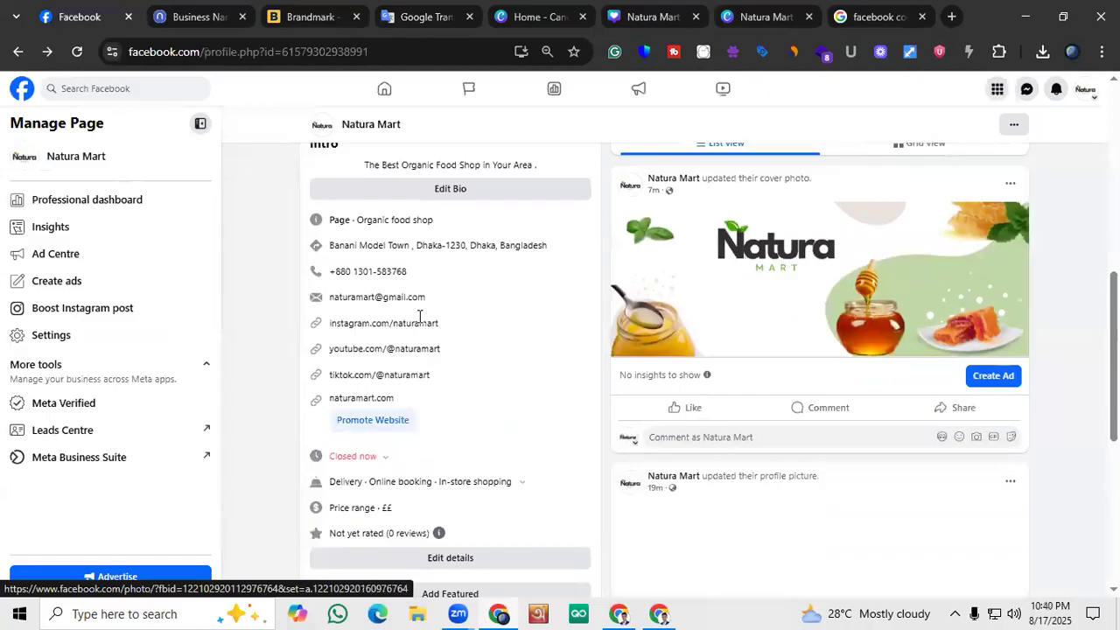
scroll(419, 317, up, 2)
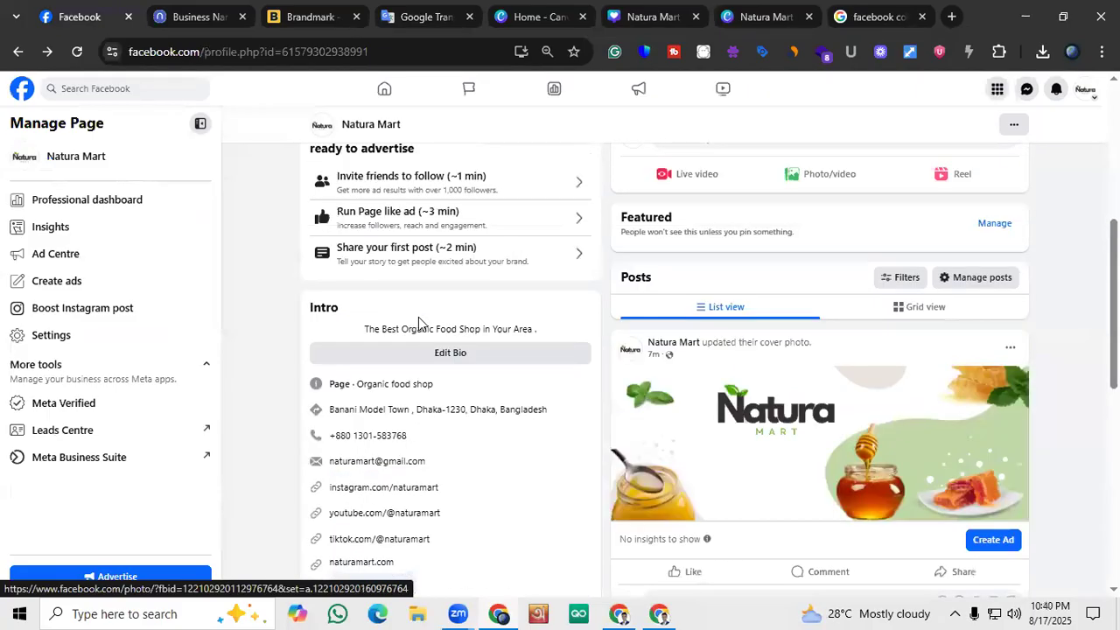
scroll(418, 324, down, 1)
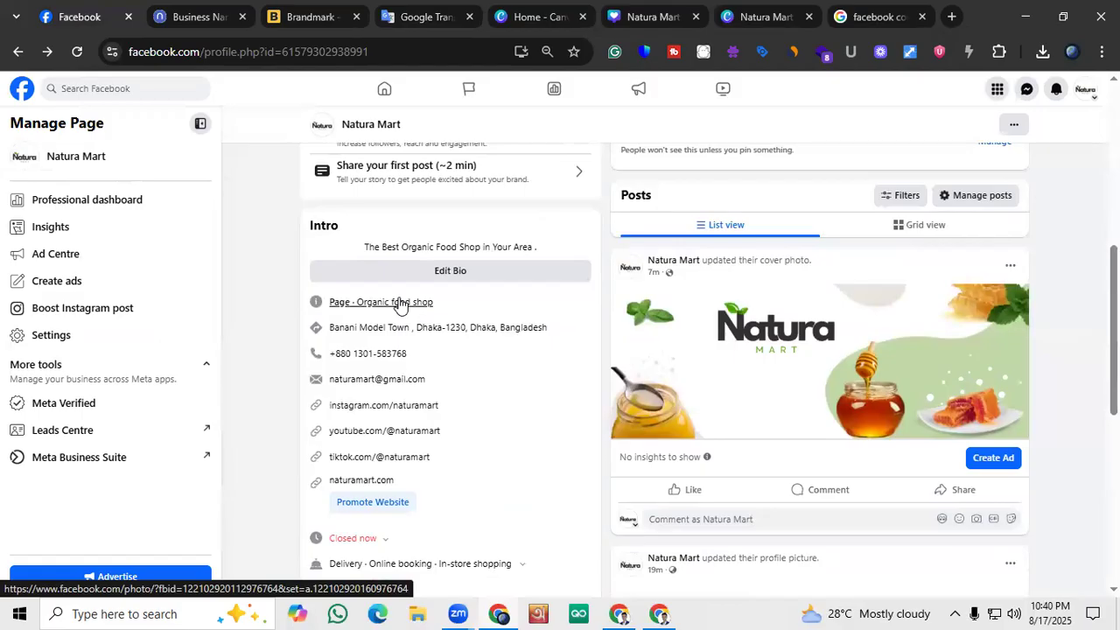
scroll(399, 304, up, 1)
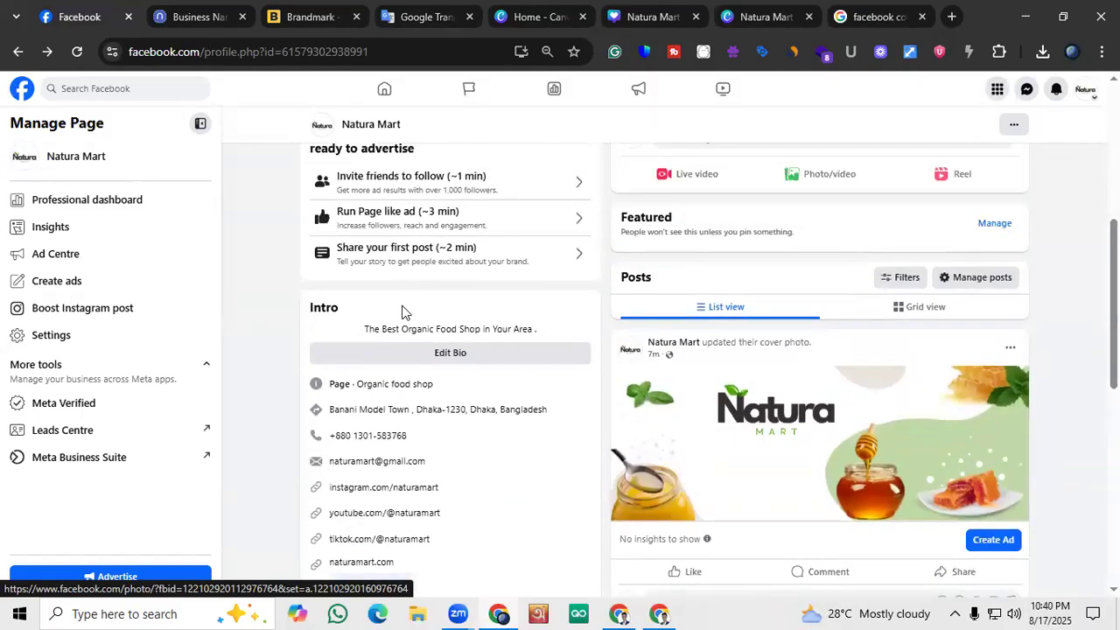
scroll(402, 312, down, 1)
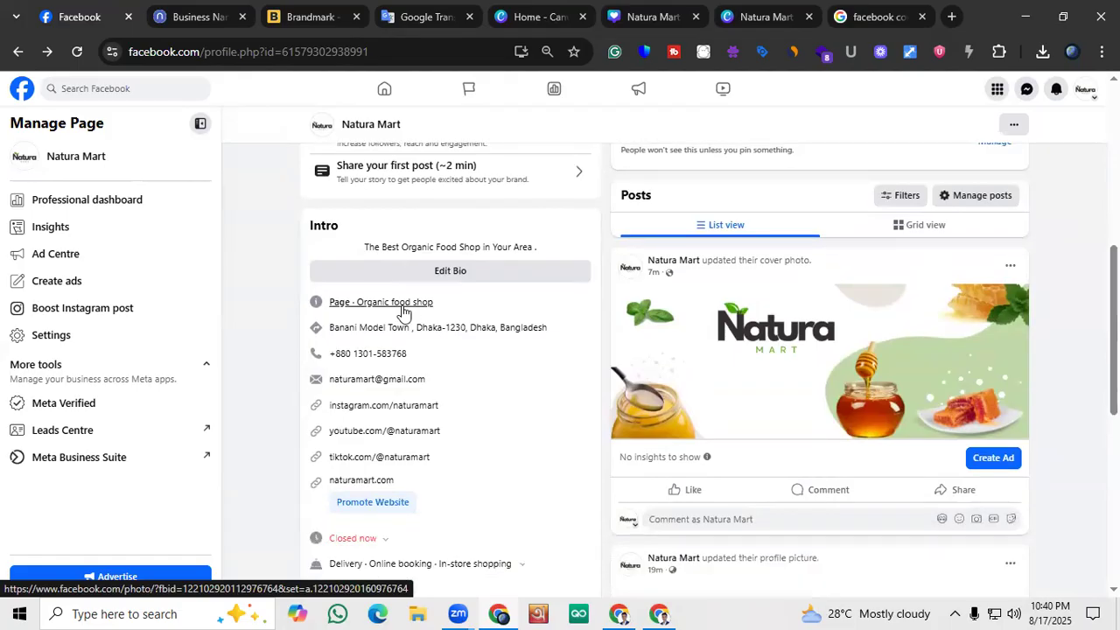
scroll(405, 311, up, 1)
drag(527, 328, 351, 327)
click(351, 326)
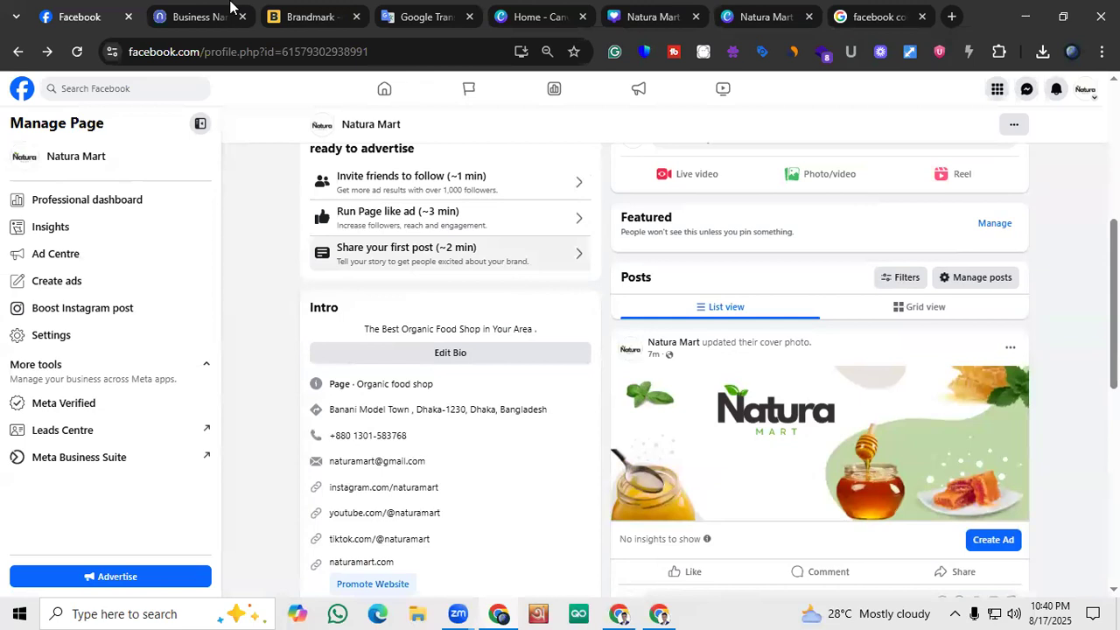
Return to the Google Translate notes and add a "Bio" line below Location
click(864, 12)
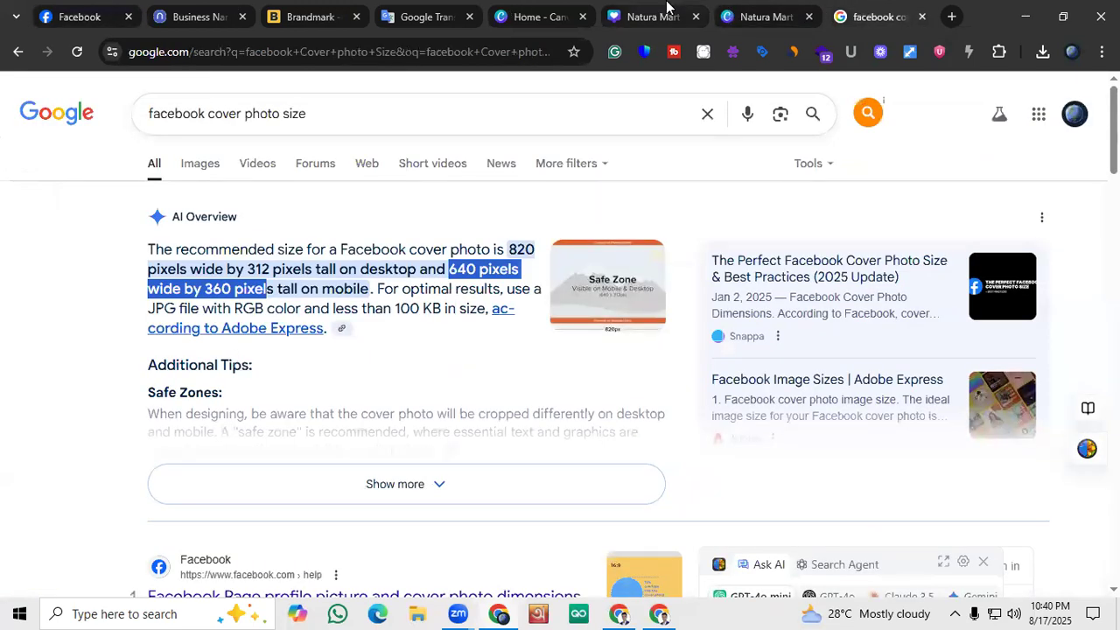
click(429, 14)
click(119, 475)
key(Return)
scroll(120, 480, down, 1)
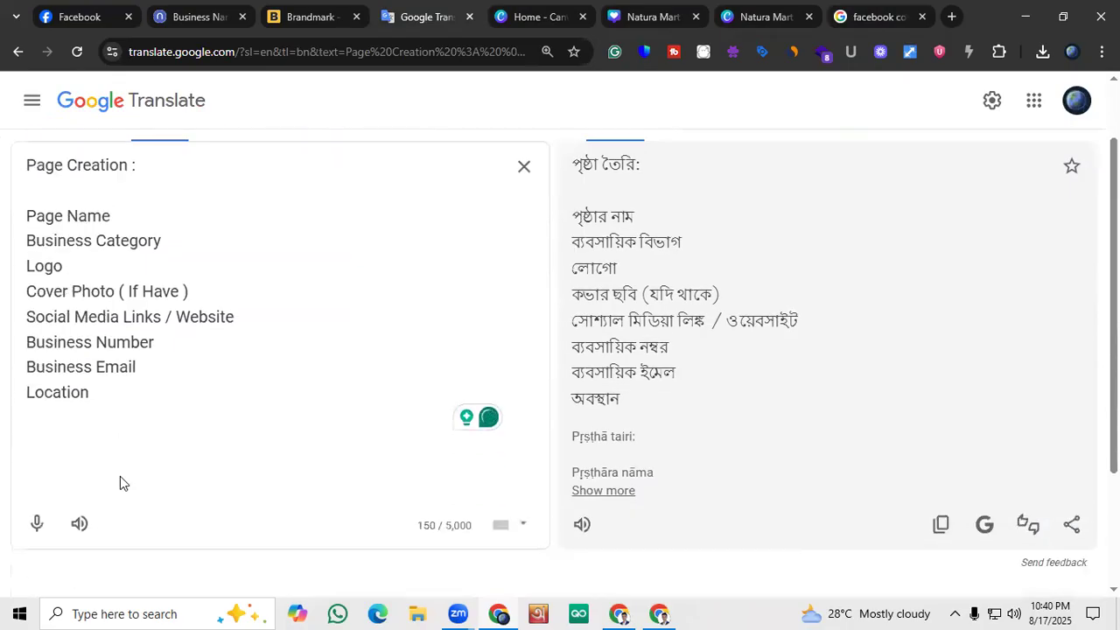
text(Bio)
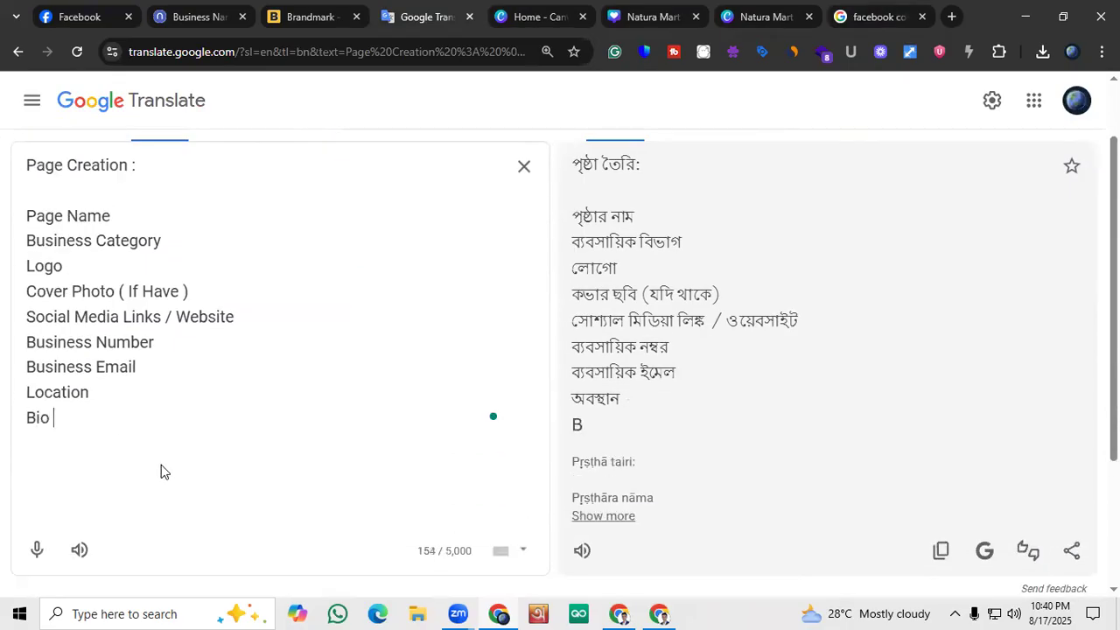
Review the finished checklist and highlight all its items from Page Name through Bio
scroll(161, 468, up, 1)
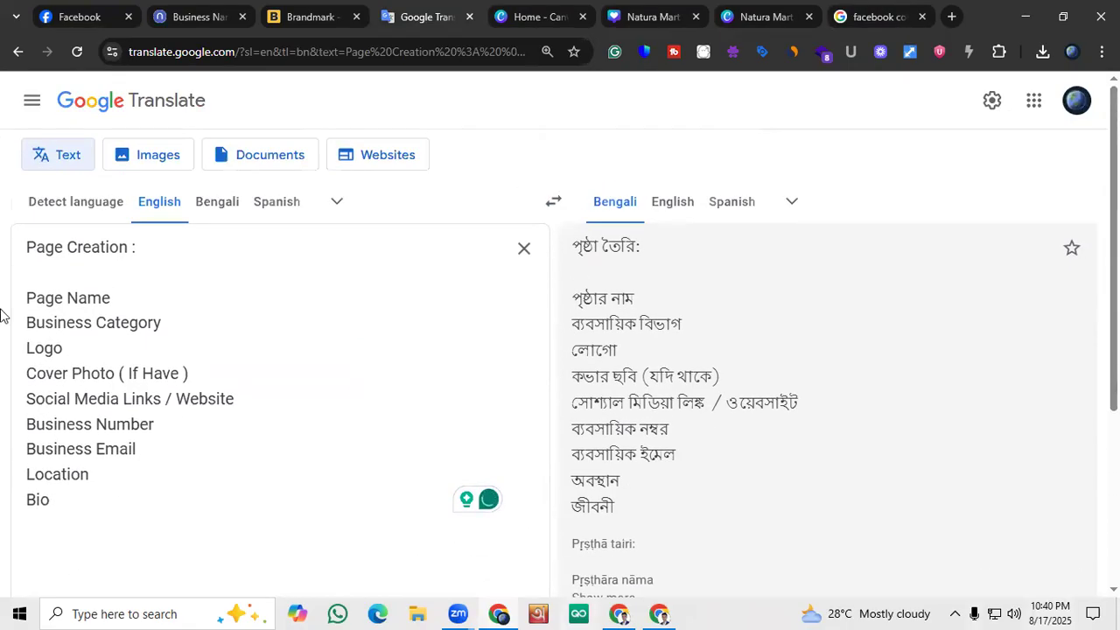
scroll(55, 390, down, 1)
drag(60, 426, 29, 208)
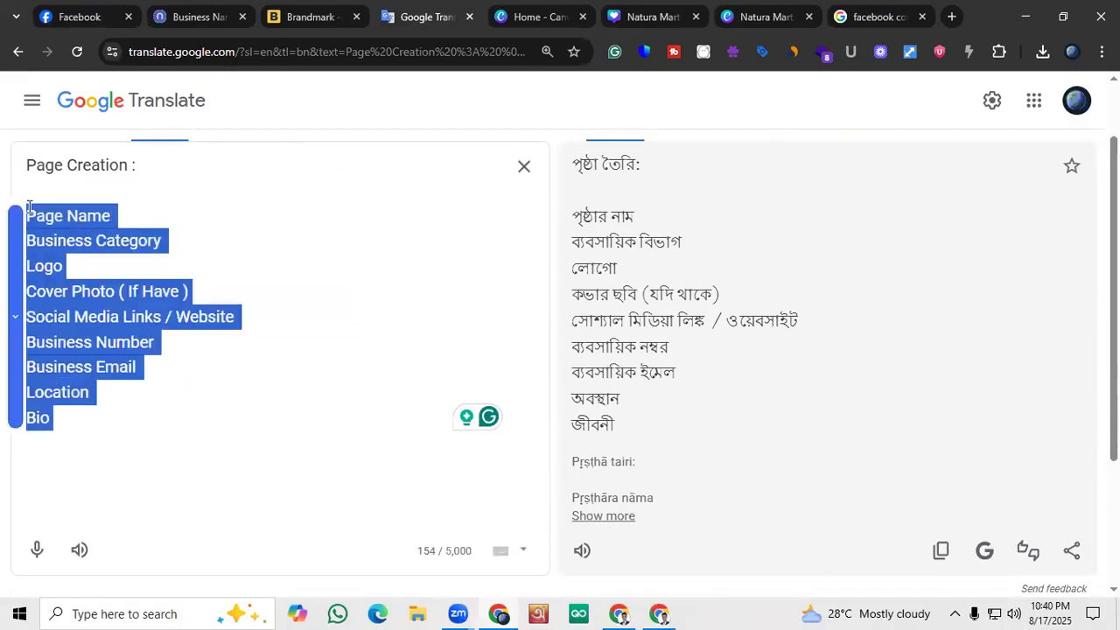
Add a "Service :" heading below Bio, separated from the checklist by a blank line
click(70, 422)
key(Return)
key(Return)
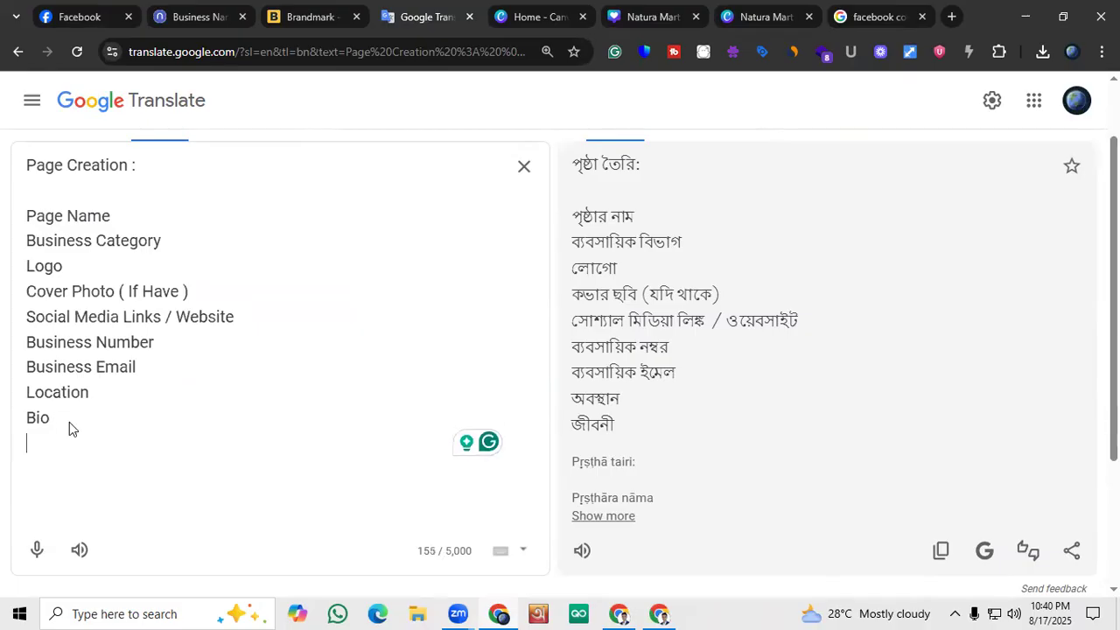
text(Service)
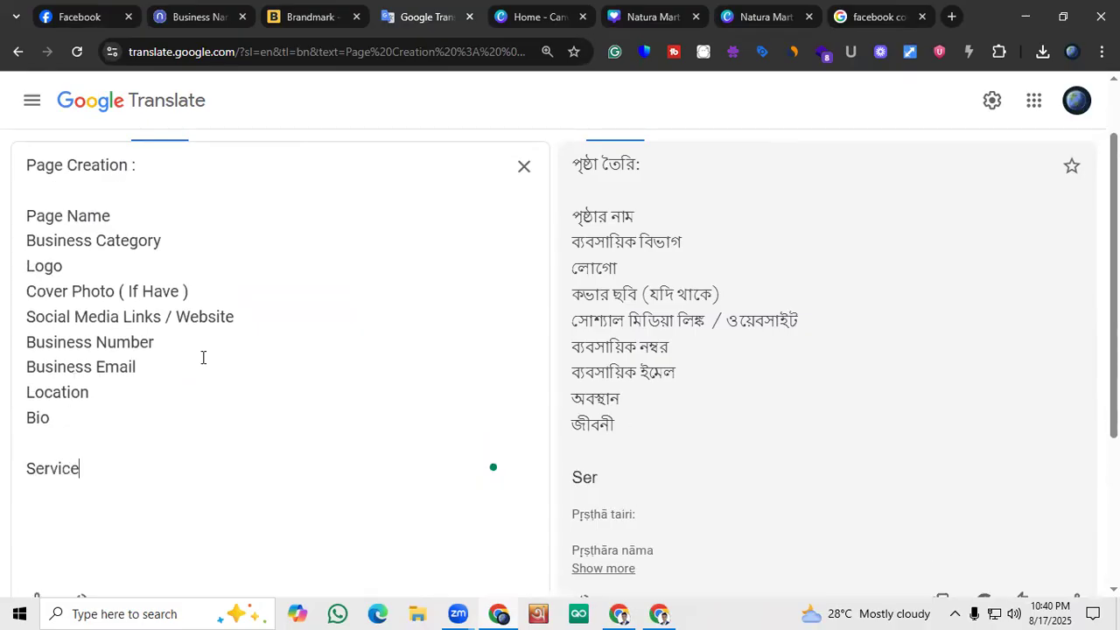
text( :)
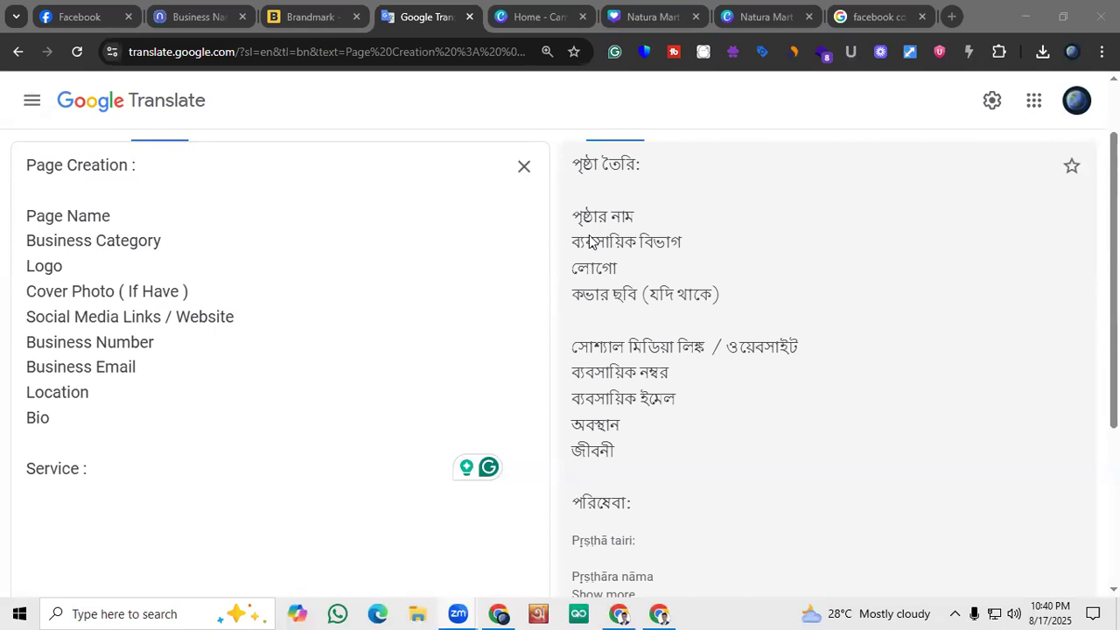
Enter the price range "30$ - 70$" after the Service heading in the notes
click(499, 606)
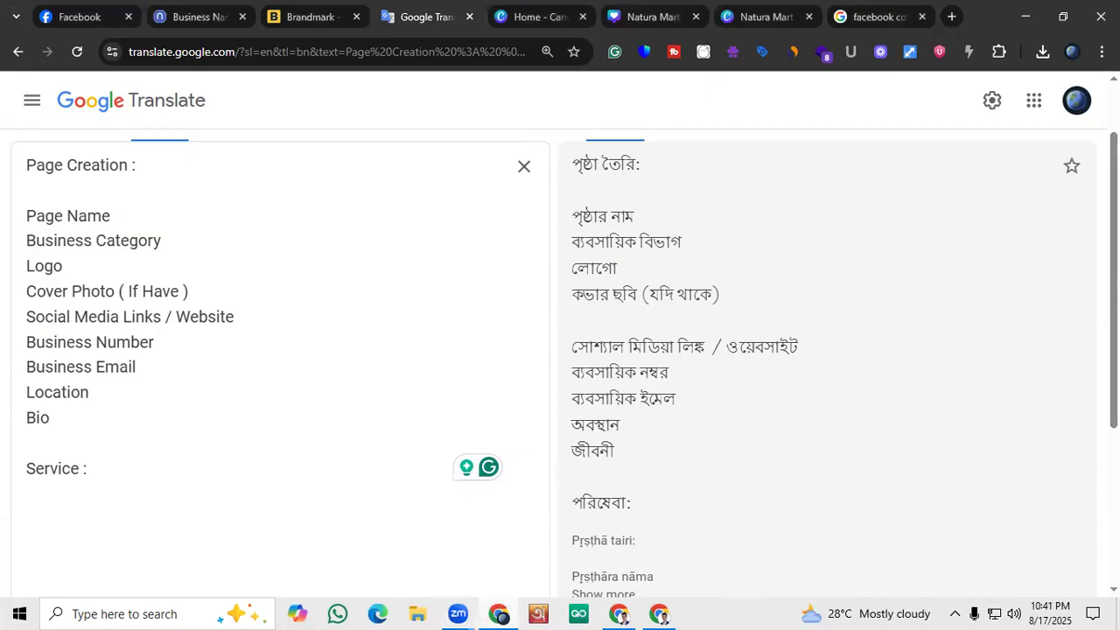
scroll(97, 350, down, 1)
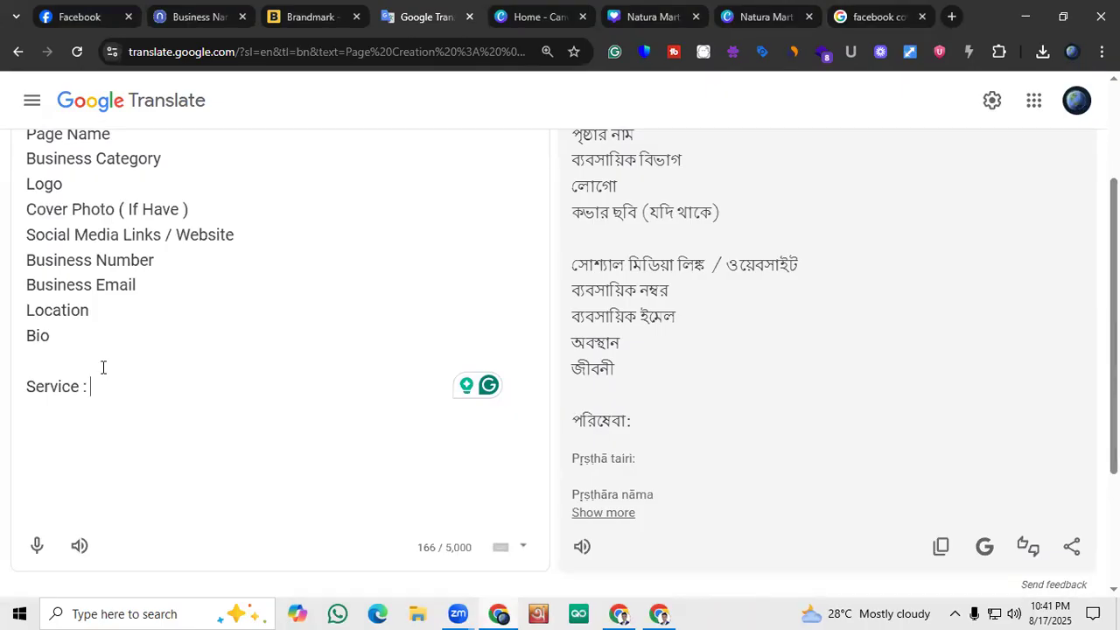
text(30)
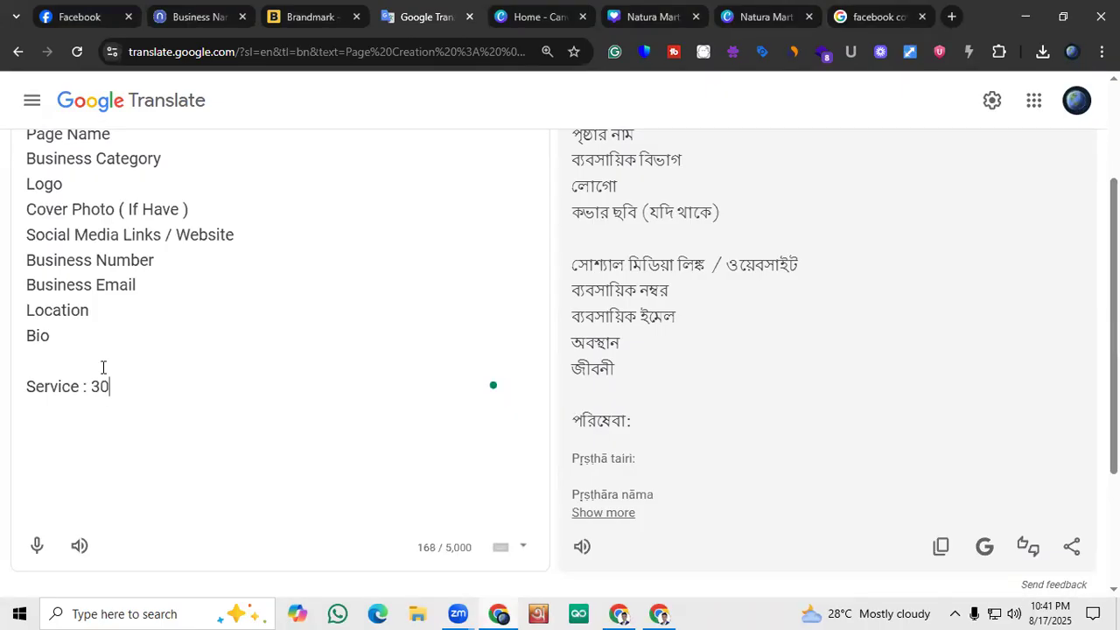
text($)
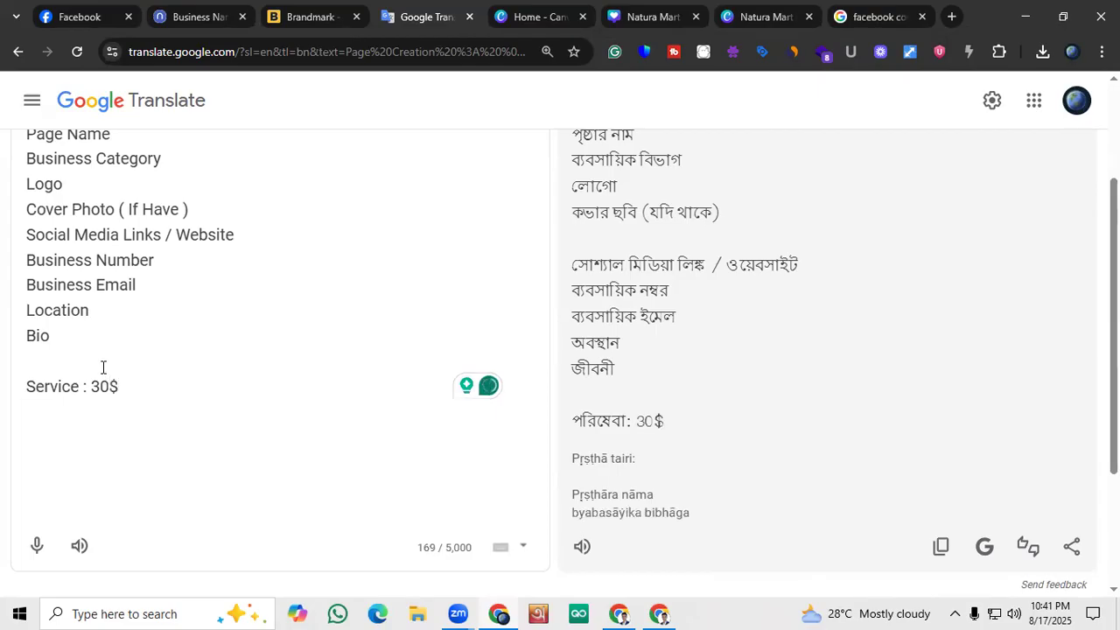
text( - 70&)
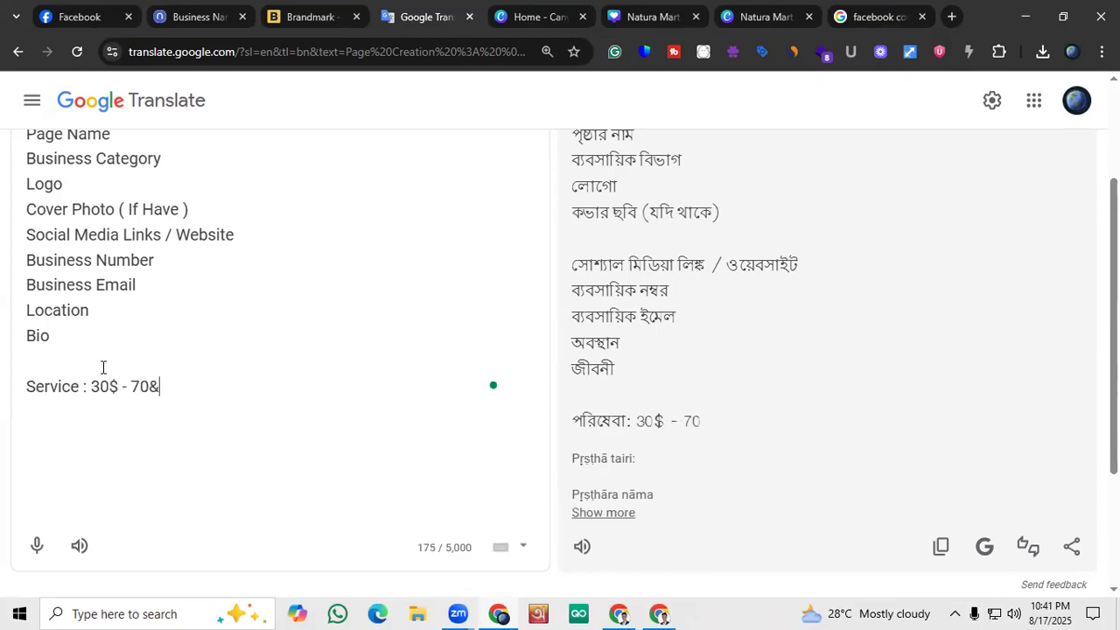
key(BackSpace)
text(&)
key(BackSpace)
text($)
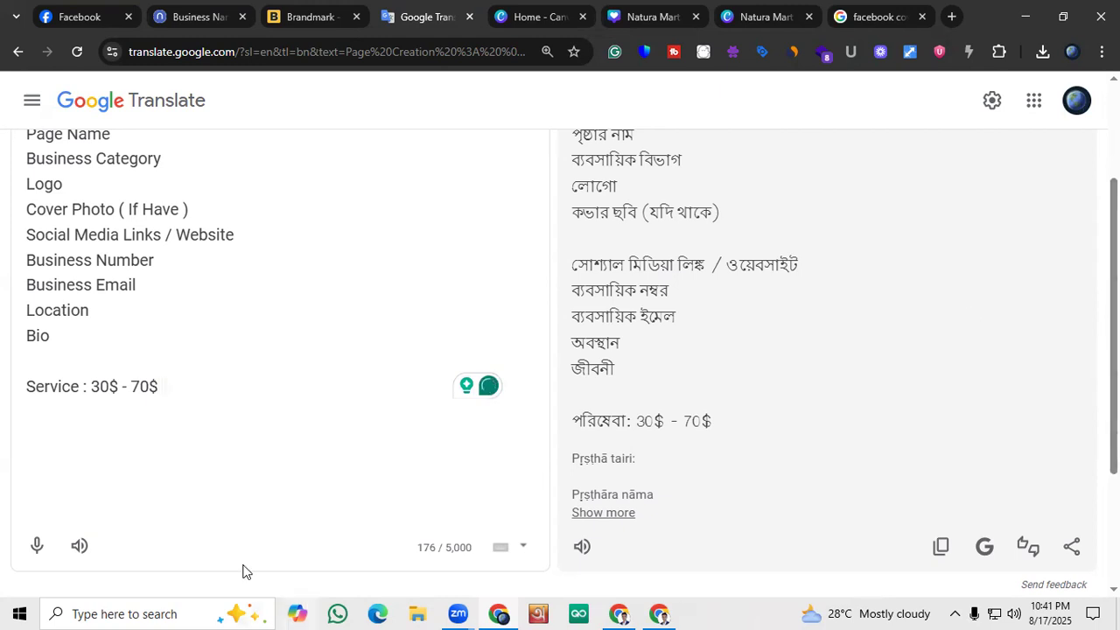
Change the Service price range to "50$ - 90$" and highlight it
click(102, 388)
key(BackSpace)
text(5)
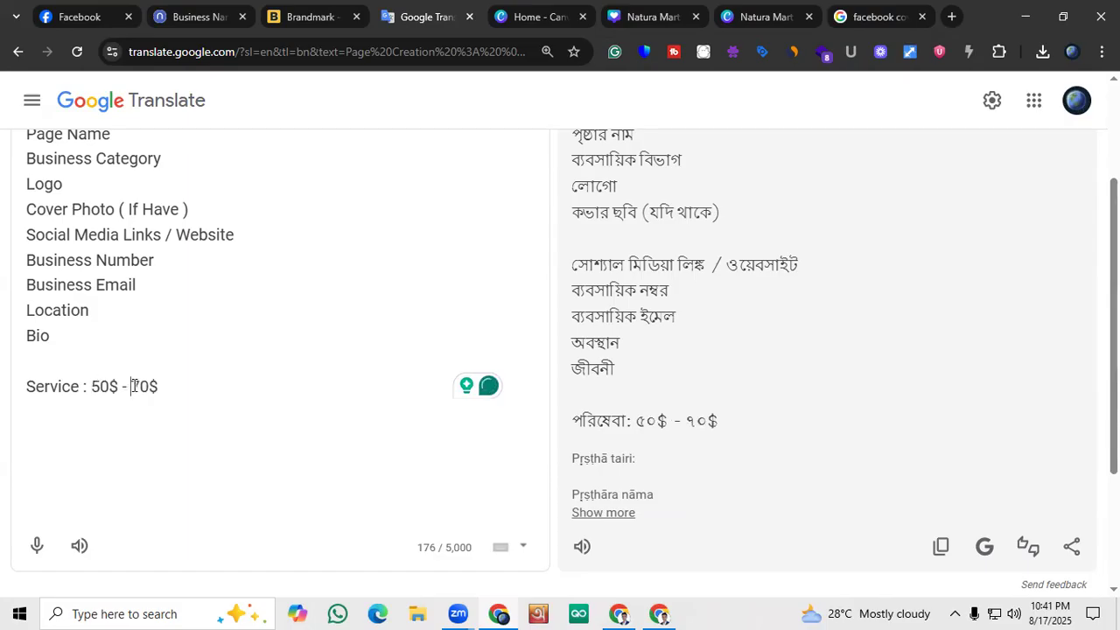
click(148, 386)
key(BackSpace)
key(BackSpace)
text(90)
drag(91, 386, 181, 387)
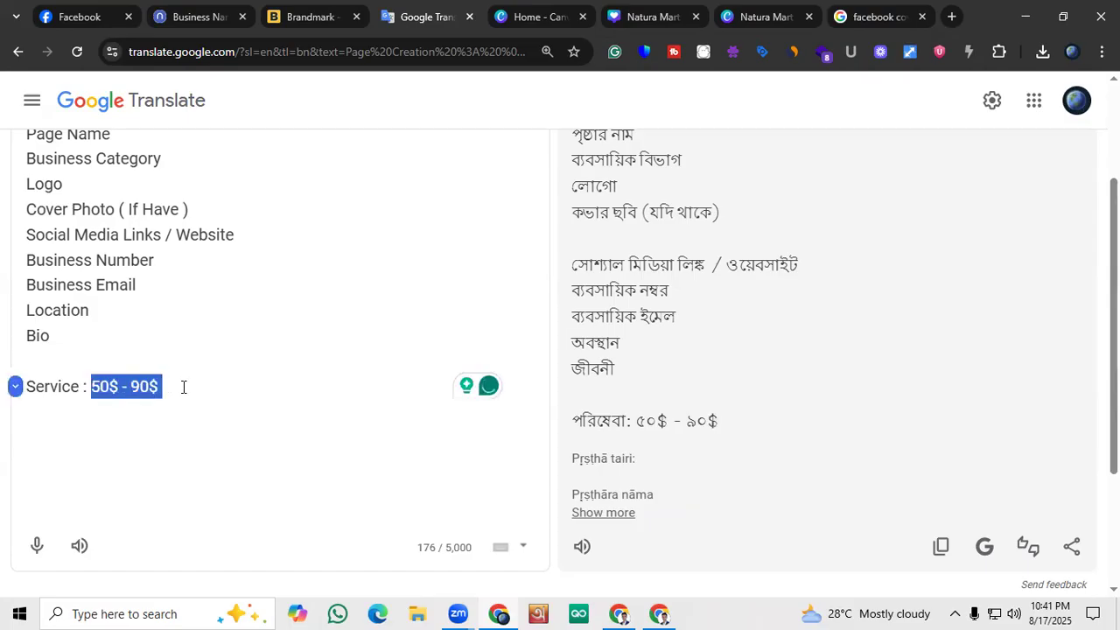
Highlight the full 50$ - 90$ price range on the Service line of the notes
click(184, 387)
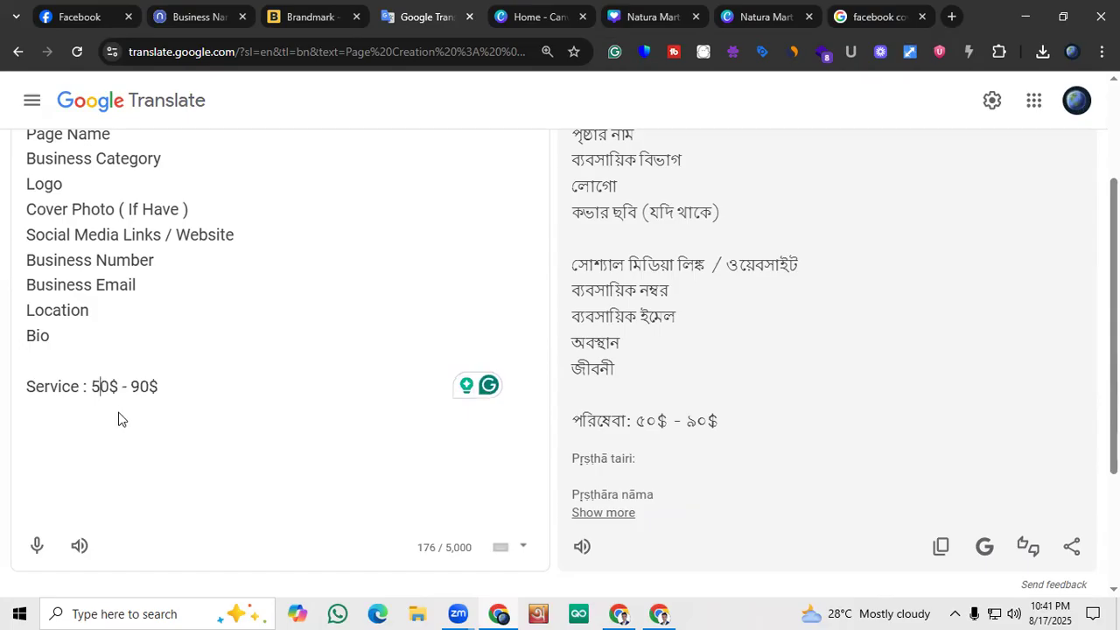
click(97, 388)
drag(101, 390, 158, 390)
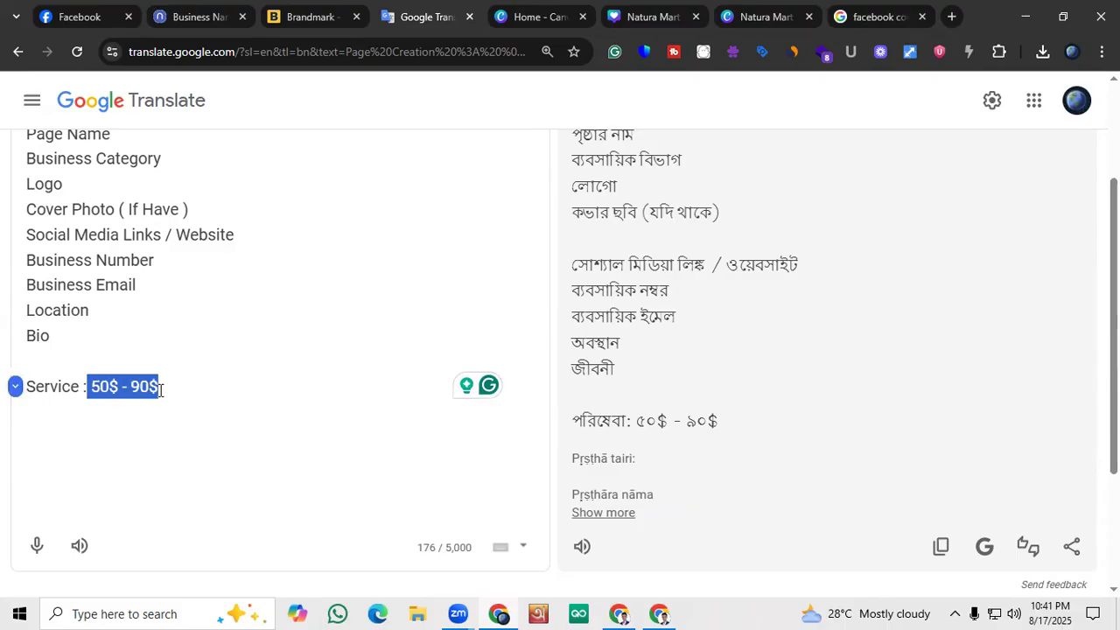
click(161, 390)
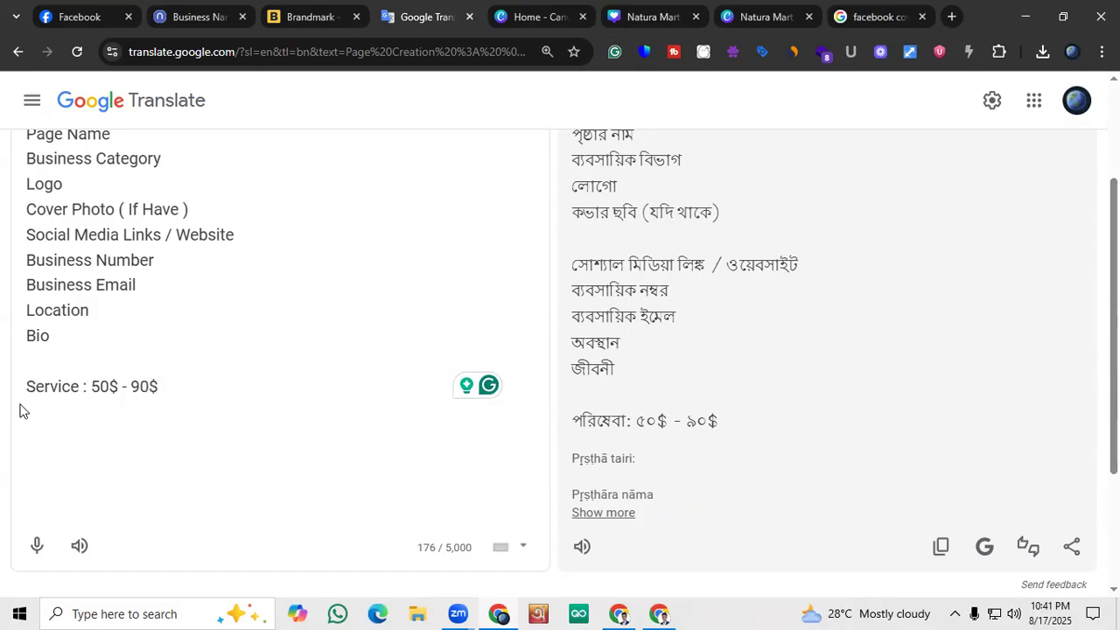
click(622, 613)
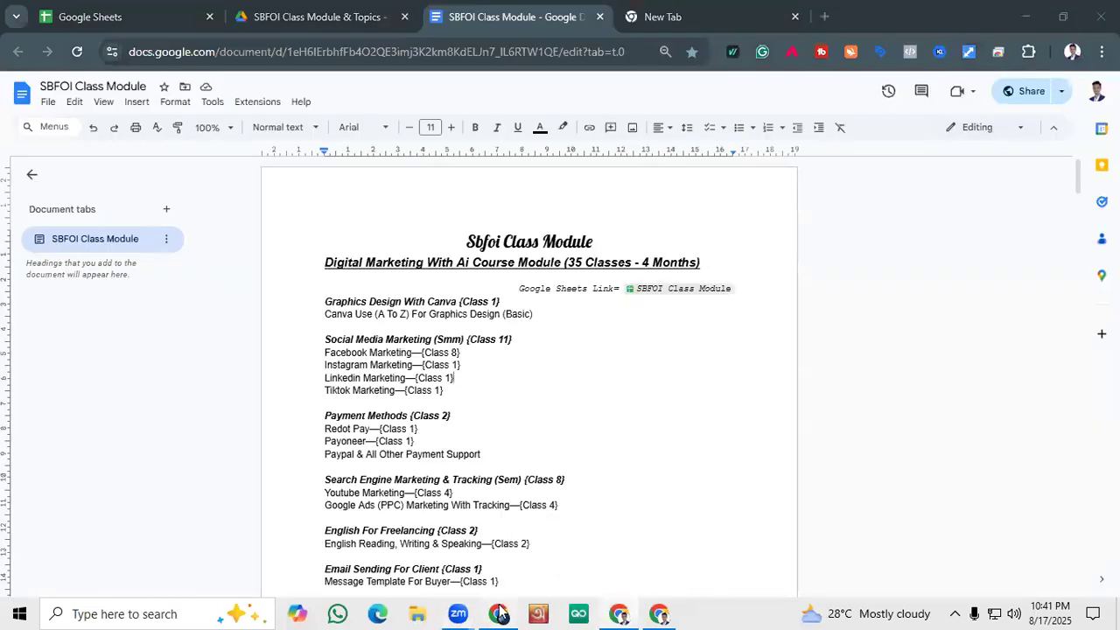
click(501, 612)
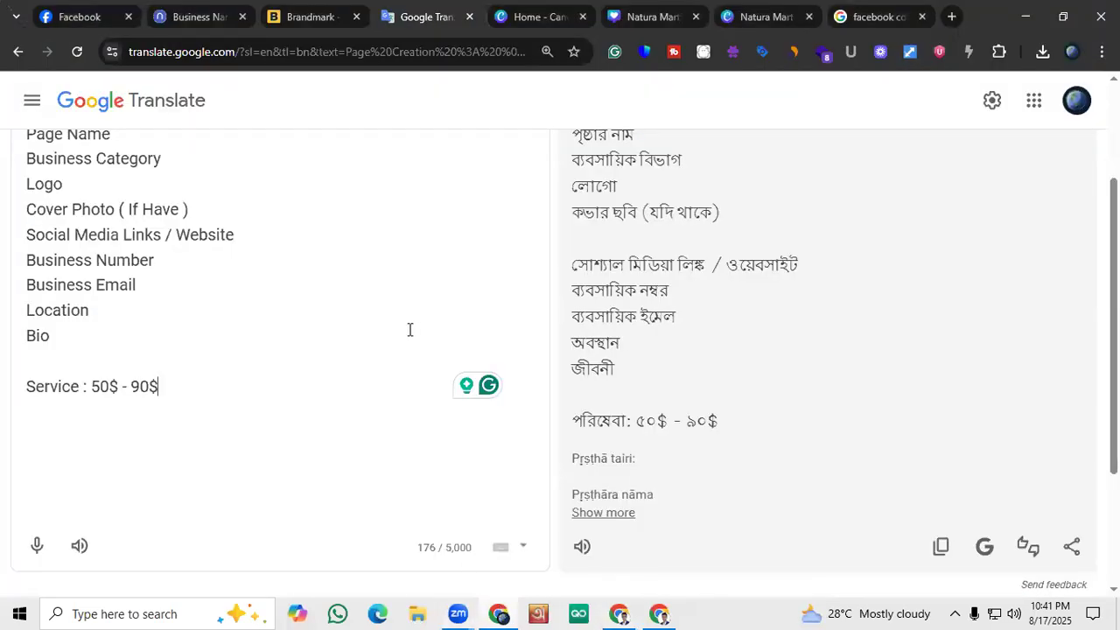
drag(91, 385, 159, 383)
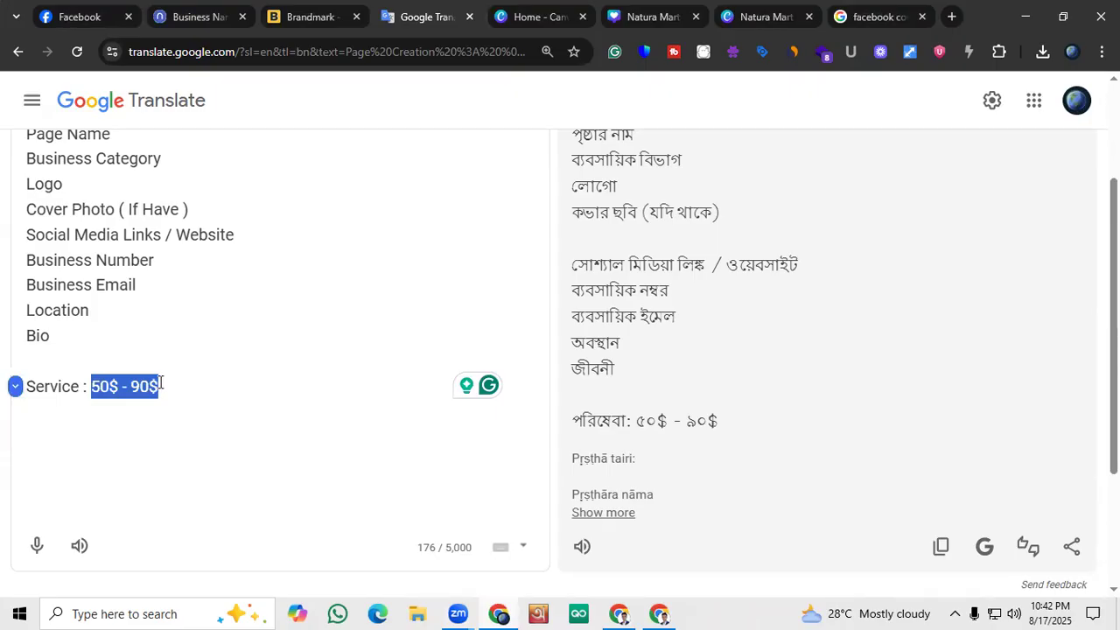
click(164, 385)
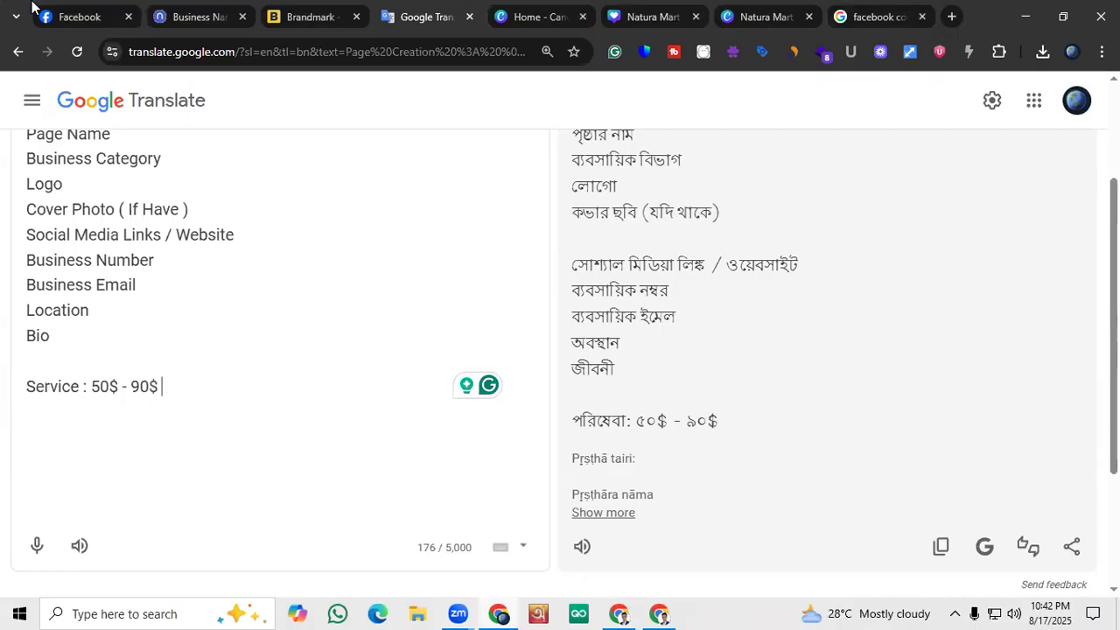
Highlight only the lower price, 50$, on the Service line and clear the selection
mouse_move(55, 7)
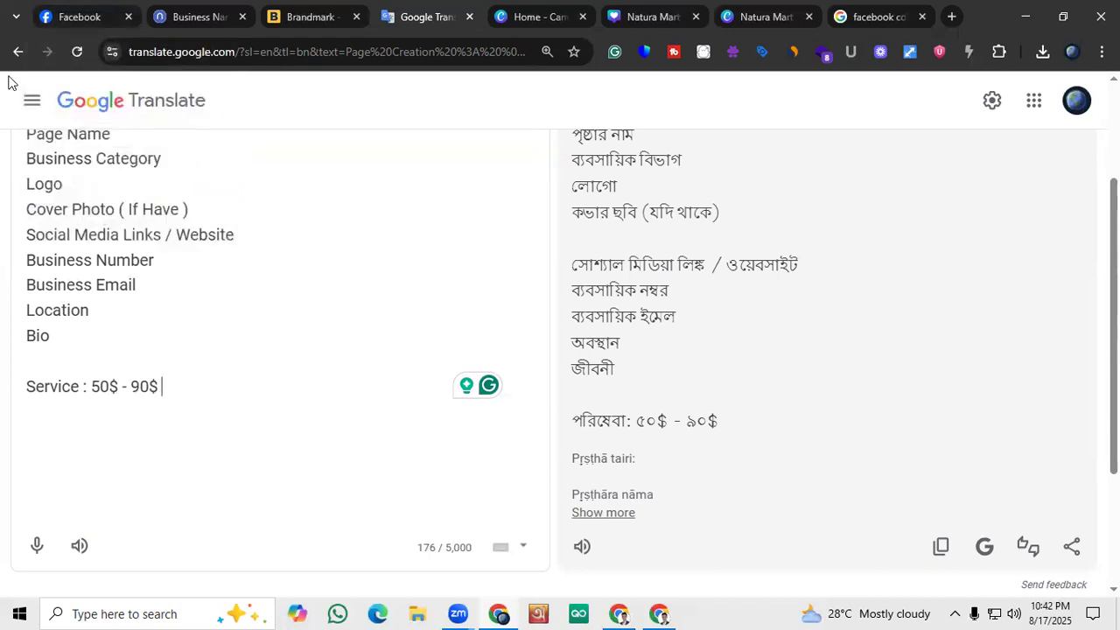
drag(92, 387, 124, 390)
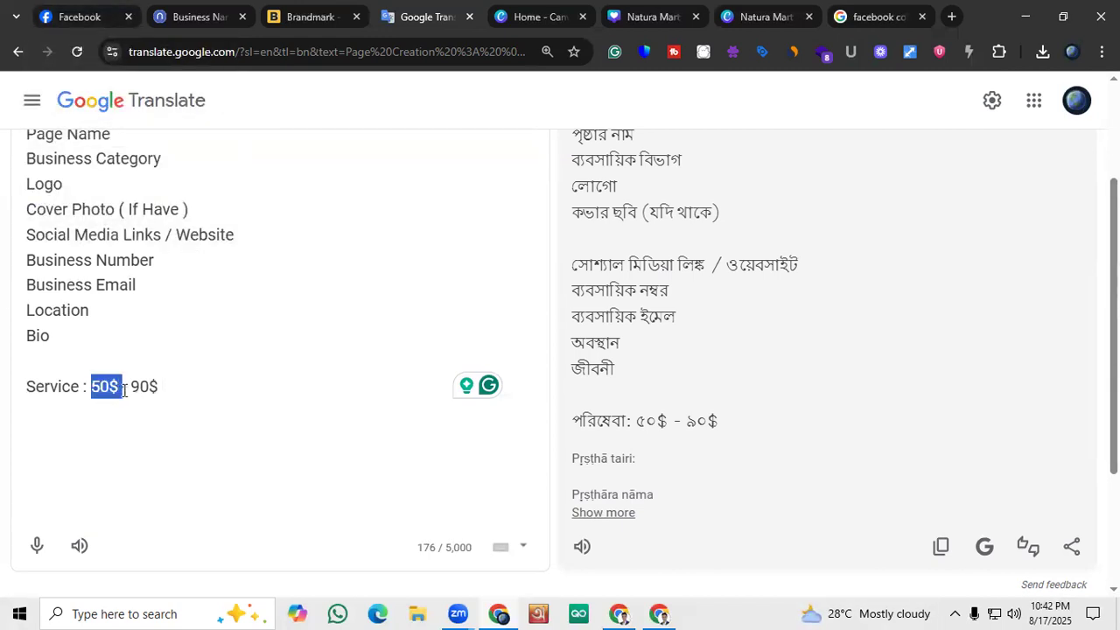
click(159, 387)
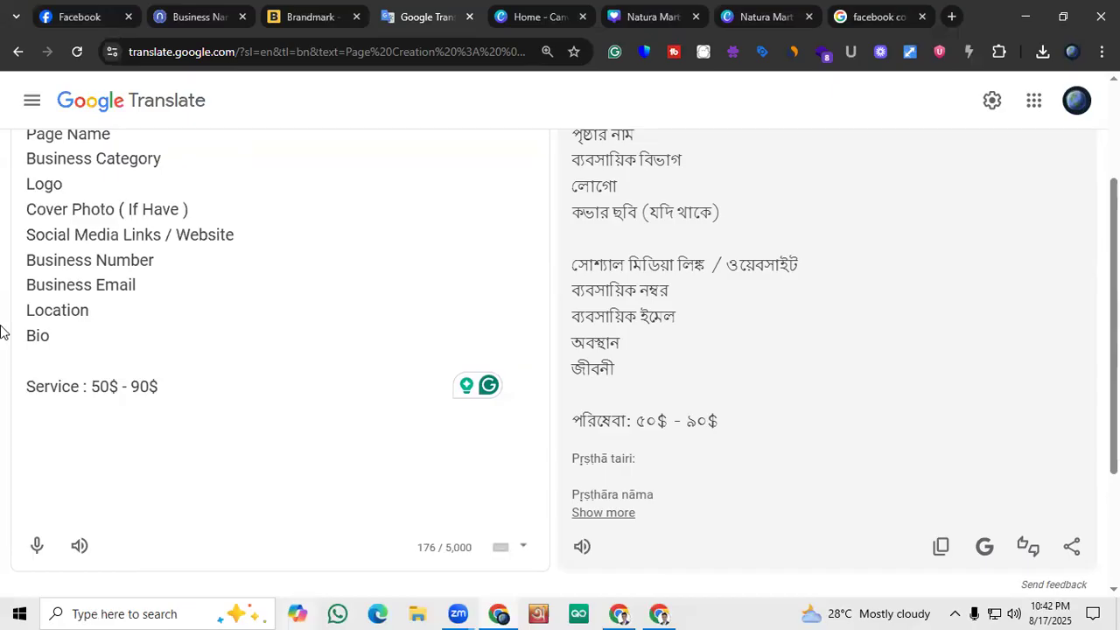
mouse_move(57, 7)
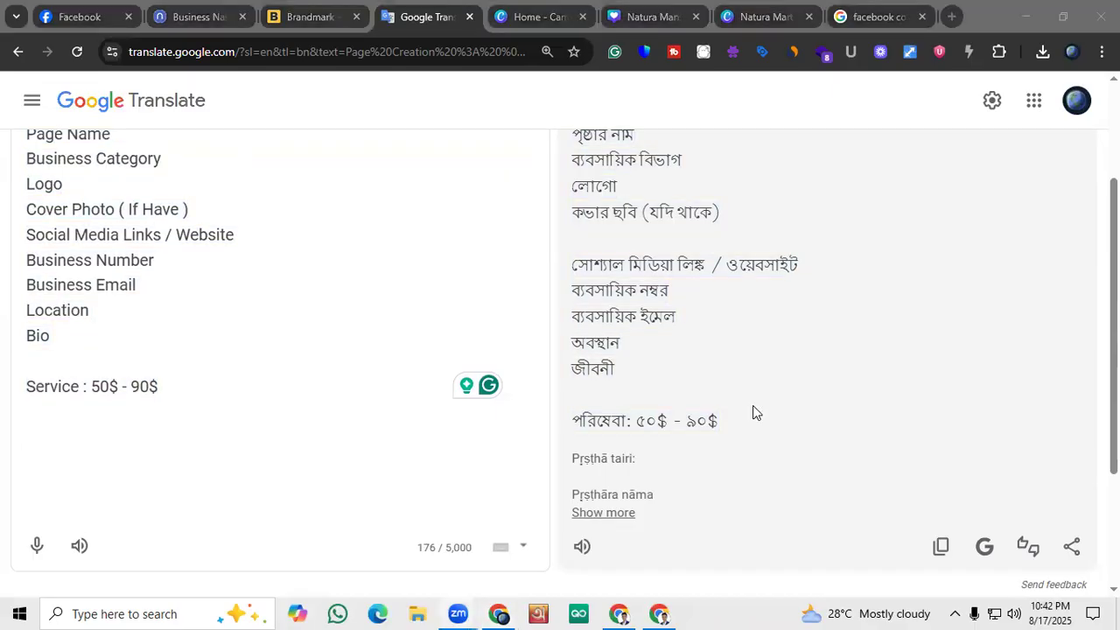
Go through the page creation checklist, highlighting each item in turn from Page Name to Location
scroll(305, 408, up, 2)
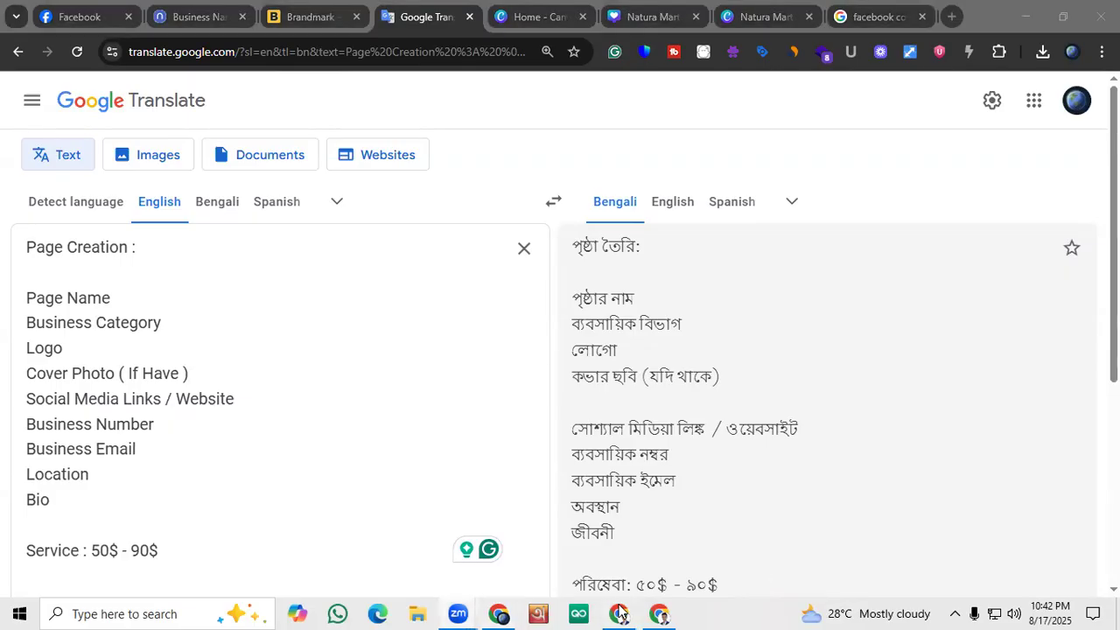
click(499, 613)
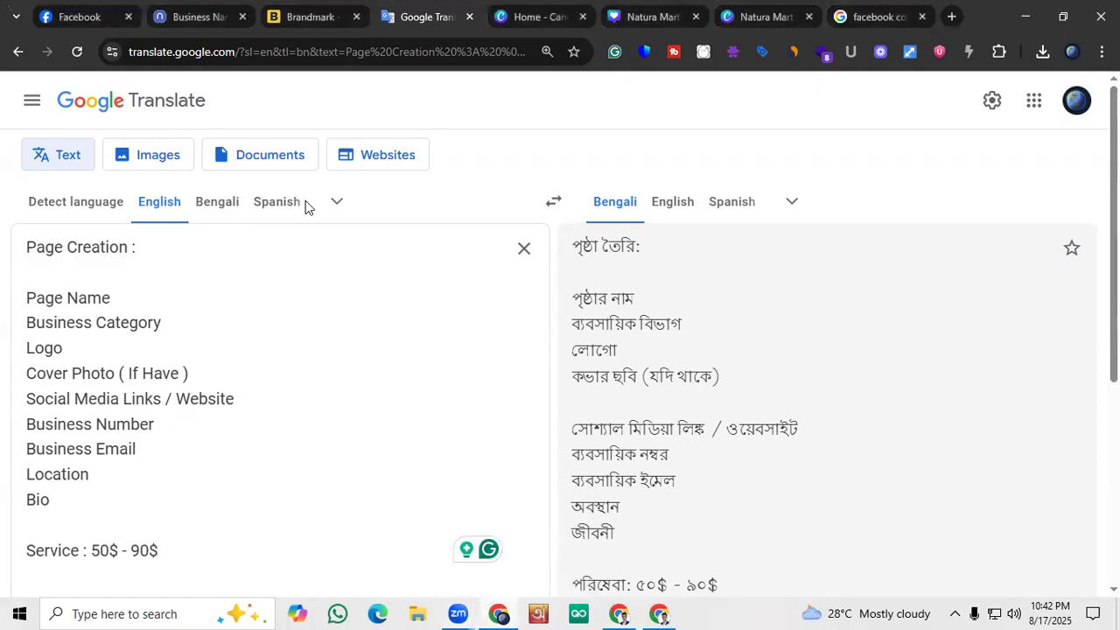
scroll(184, 384, down, 1)
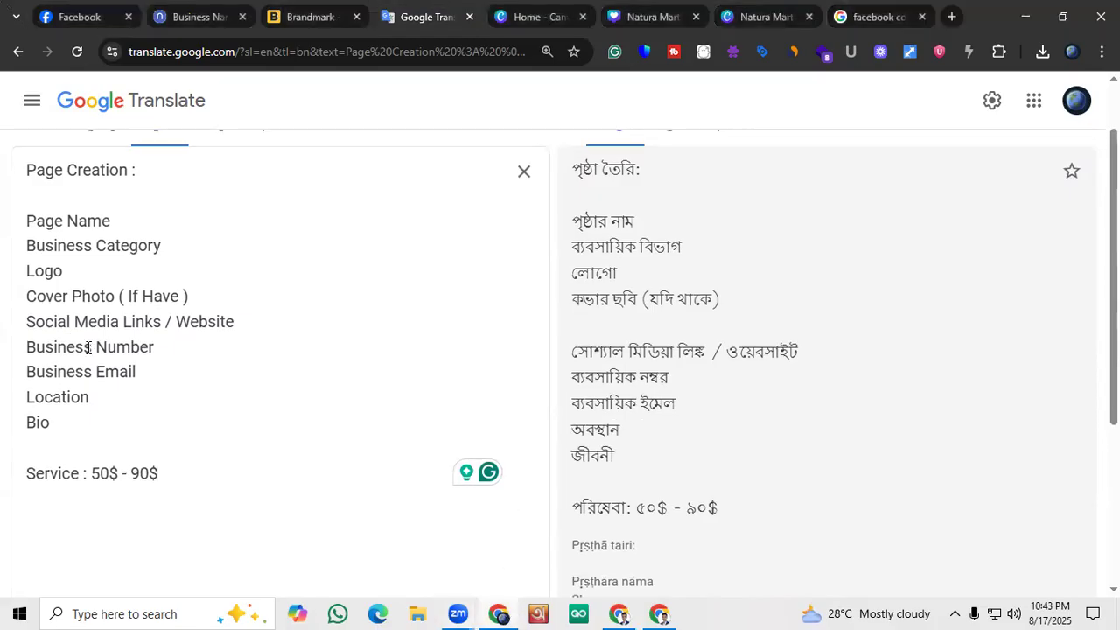
scroll(131, 343, up, 1)
click(143, 247)
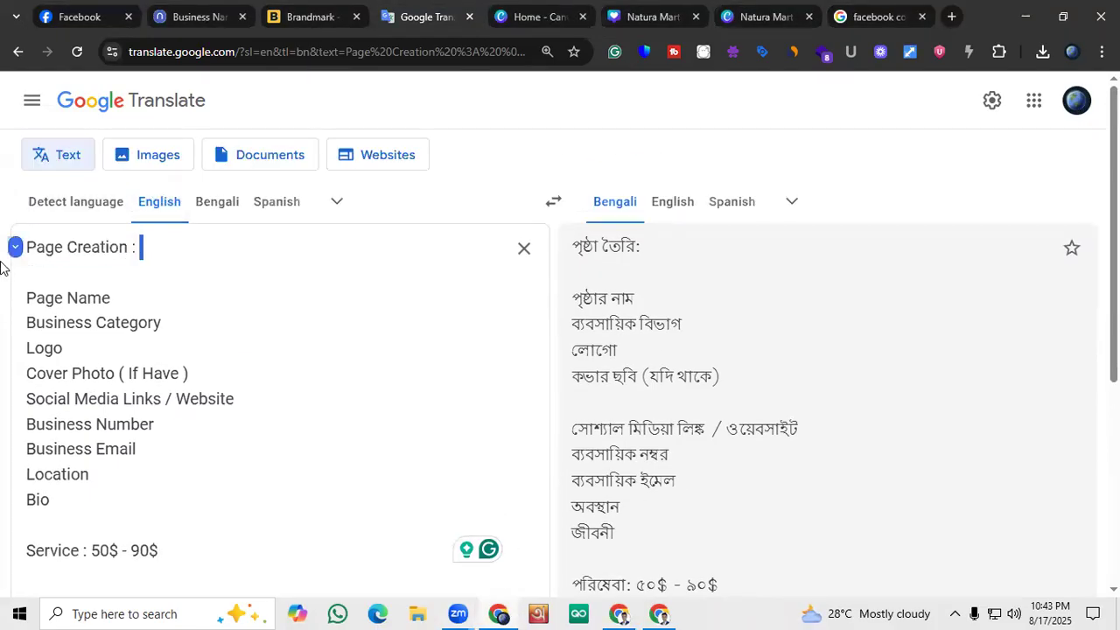
drag(118, 304, 25, 301)
drag(173, 328, 24, 326)
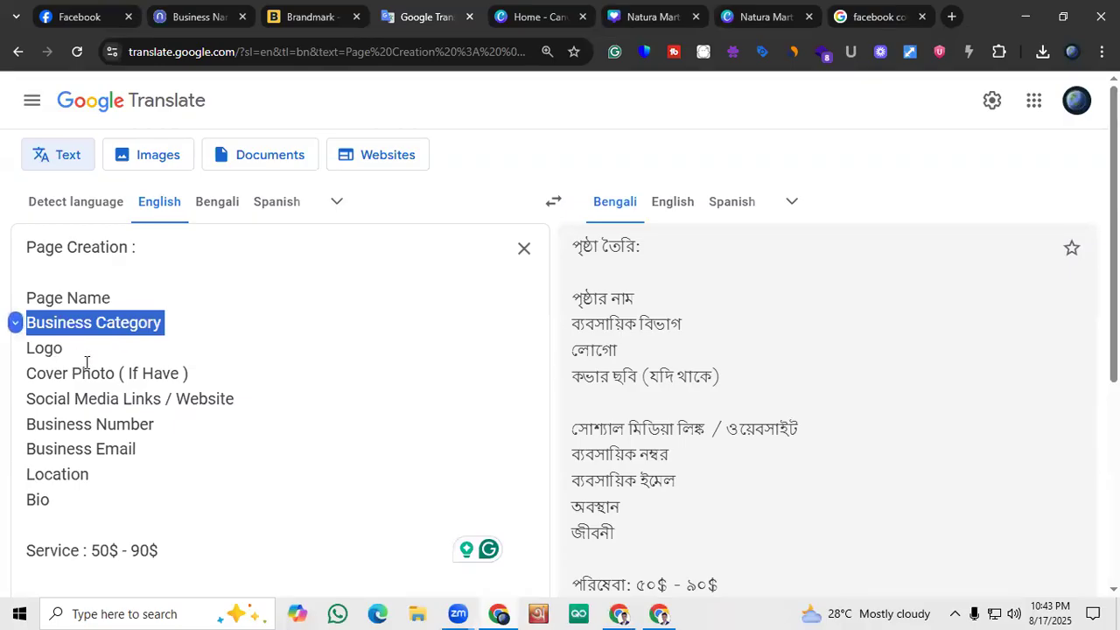
drag(83, 363, 24, 351)
drag(200, 367, 42, 377)
drag(255, 393, 26, 400)
drag(175, 427, 24, 426)
drag(151, 449, 12, 462)
drag(93, 474, 27, 476)
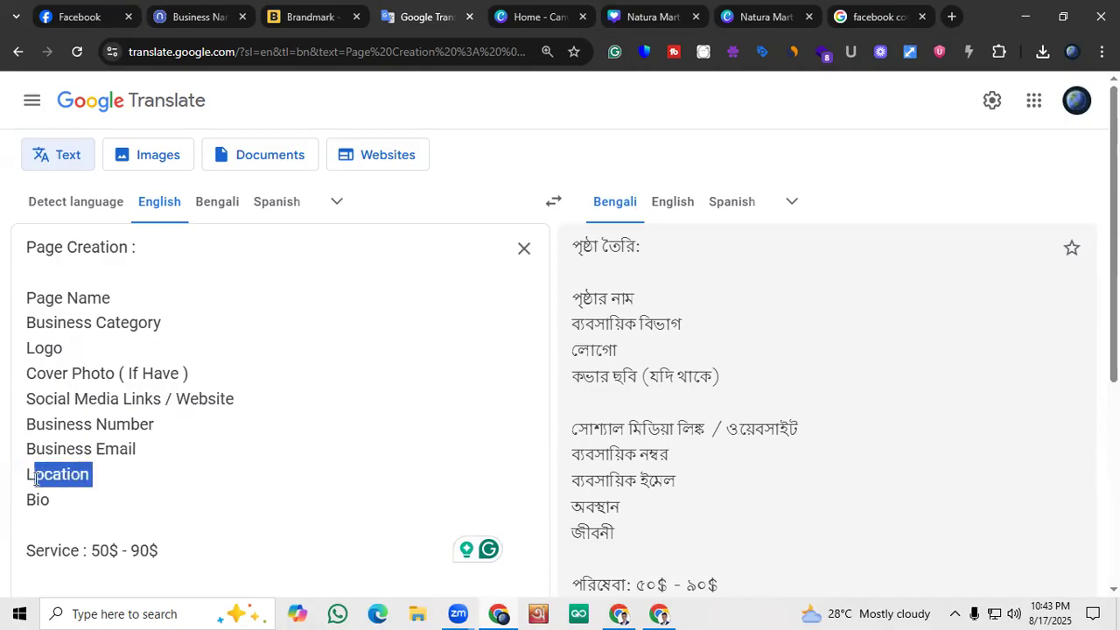
Highlight the whole note from the Page Creation heading to the Service line and close the dictionary entry for location
click(67, 511)
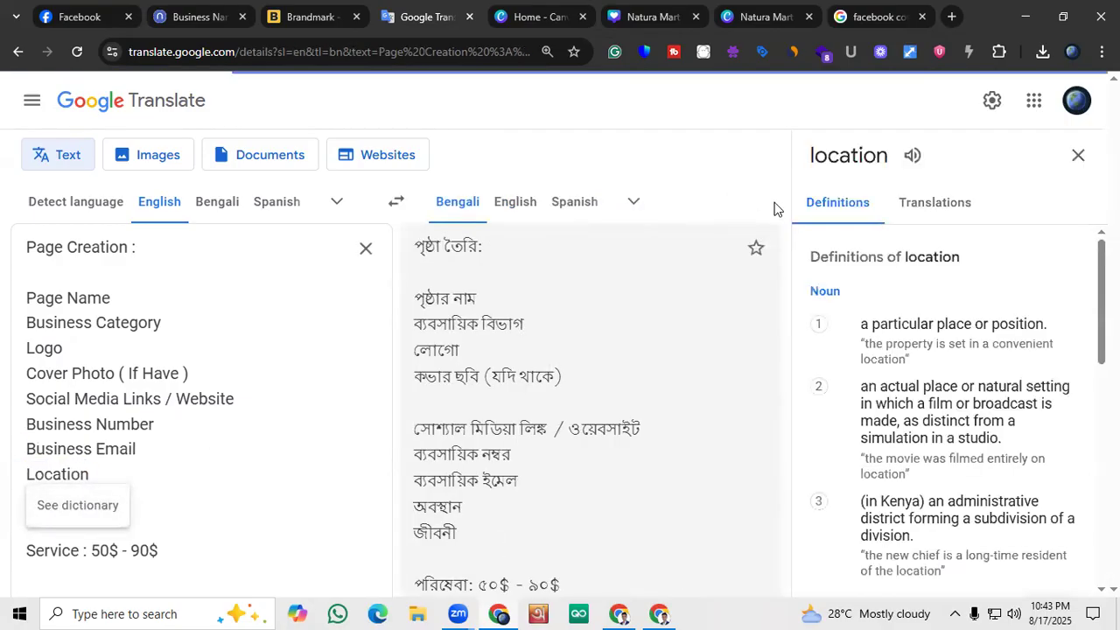
scroll(269, 404, down, 1)
drag(155, 487, 15, 140)
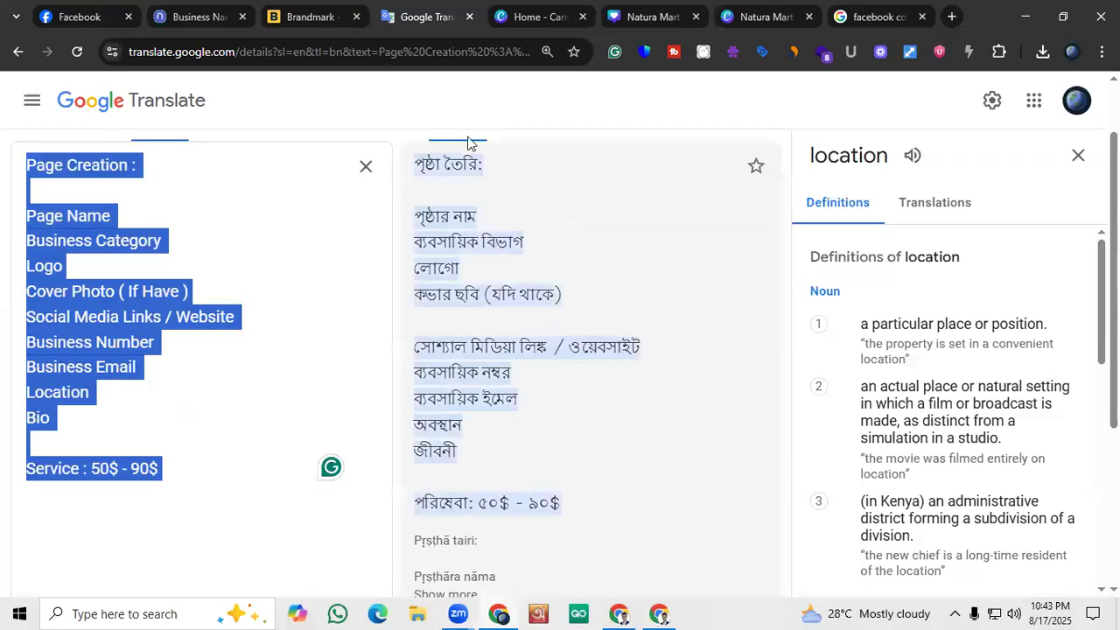
click(1079, 157)
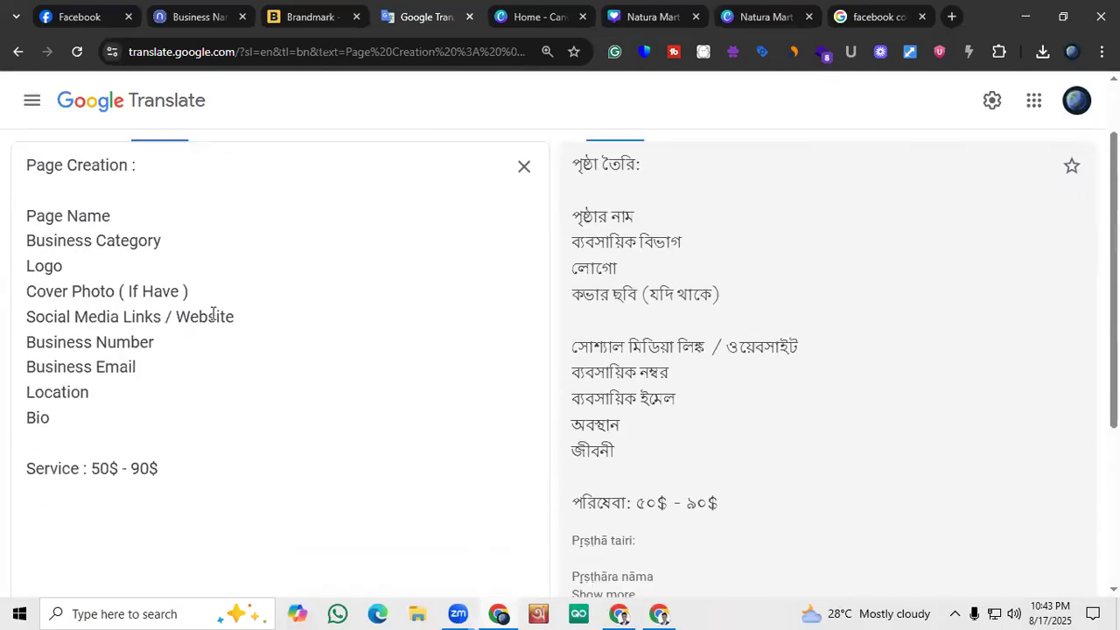
scroll(210, 320, down, 1)
scroll(148, 468, up, 1)
scroll(148, 468, down, 1)
scroll(142, 467, up, 1)
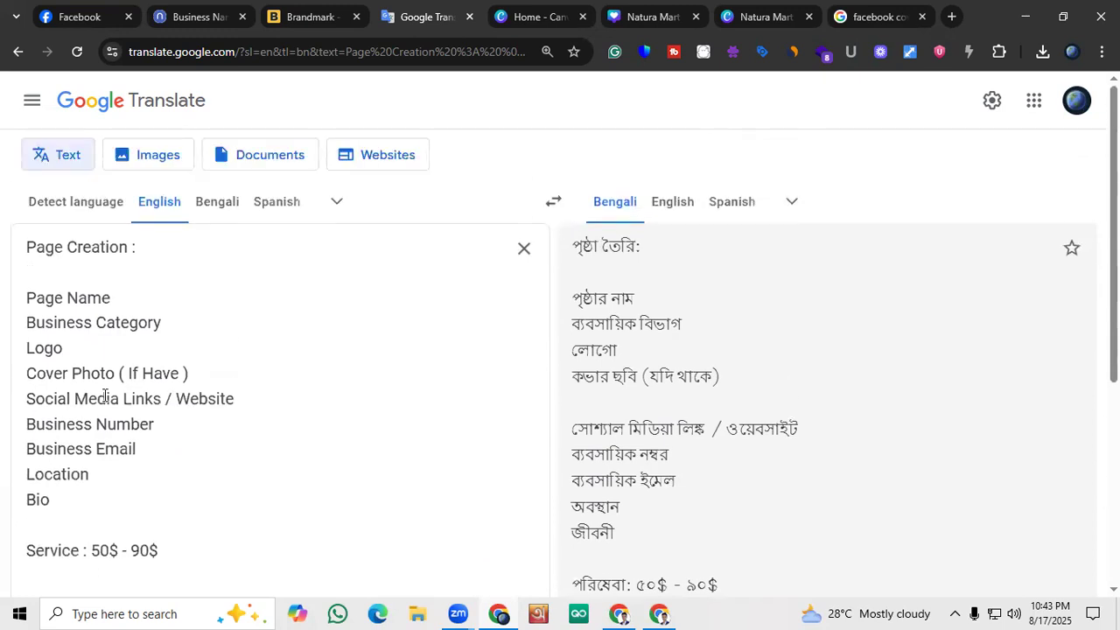
Switch to the Natura Mart Facebook page and review its cover photo, profile picture, intro details and posts
click(61, 10)
scroll(438, 280, up, 5)
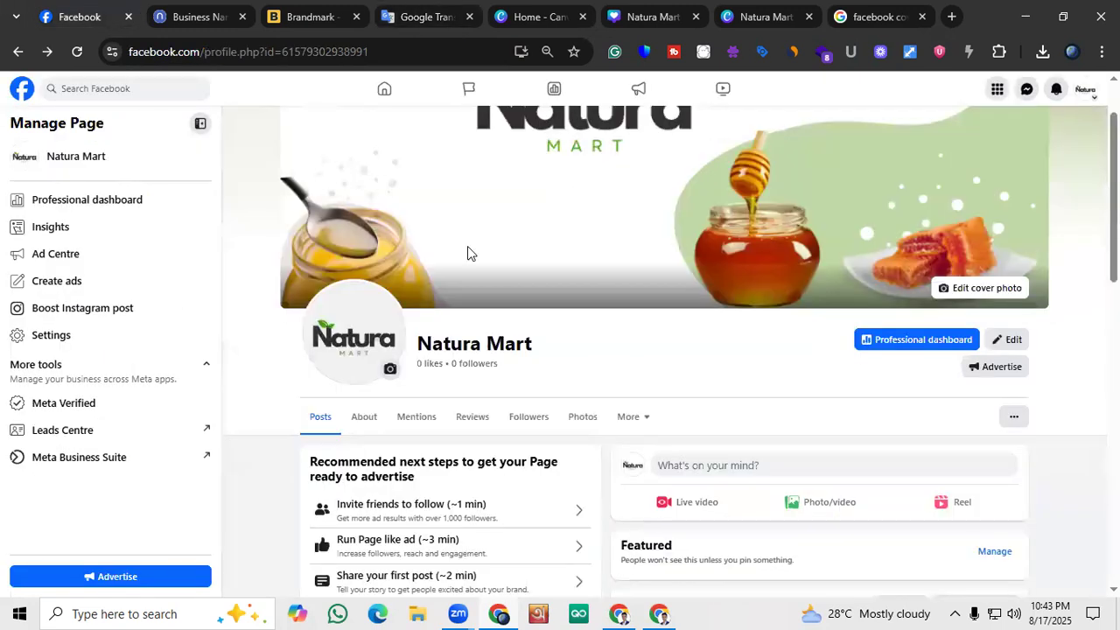
scroll(467, 253, up, 1)
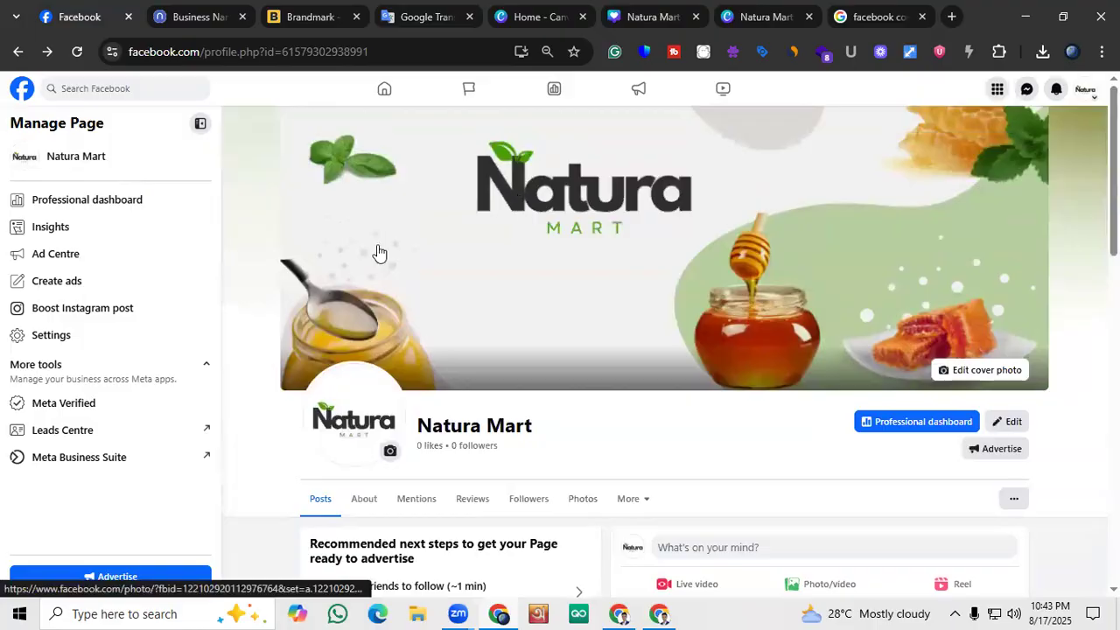
scroll(376, 263, down, 6)
scroll(376, 340, down, 1)
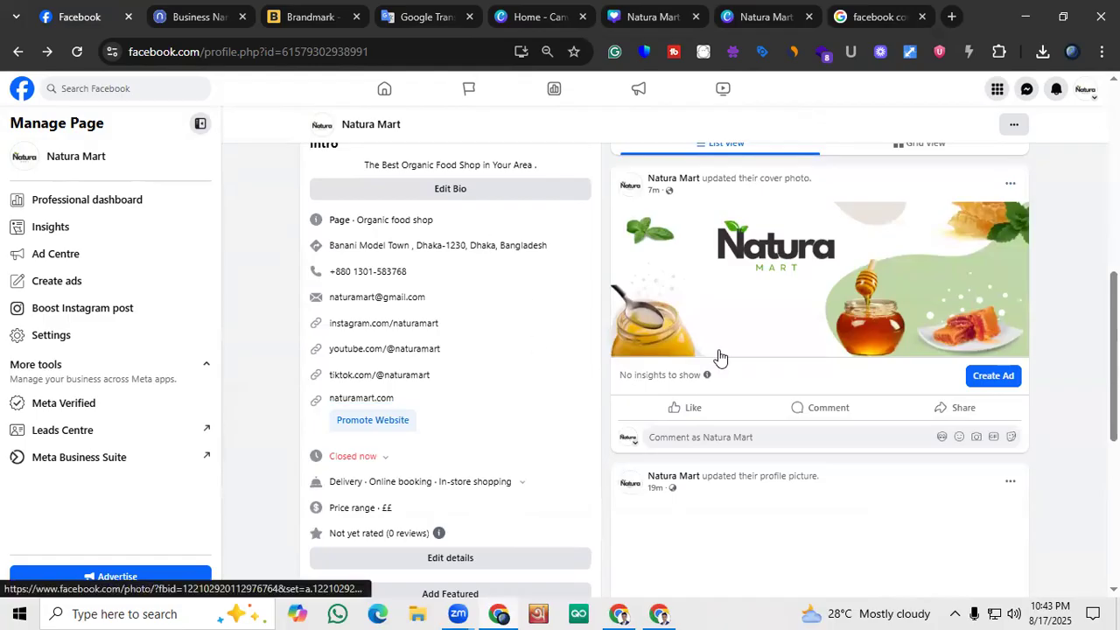
scroll(718, 357, up, 1)
scroll(760, 400, up, 1)
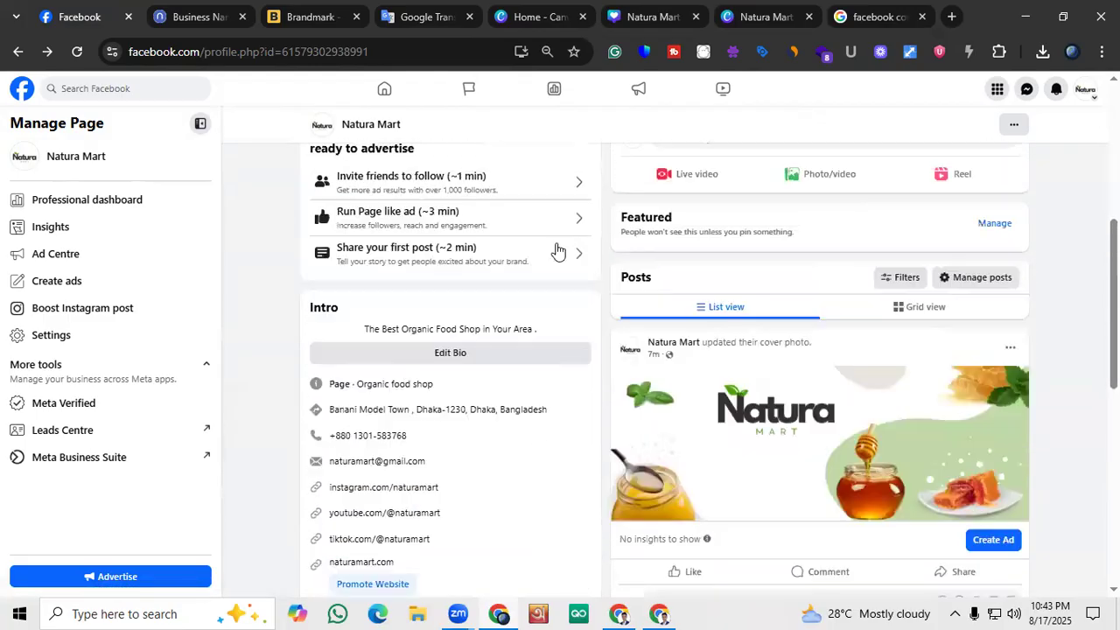
scroll(348, 408, down, 2)
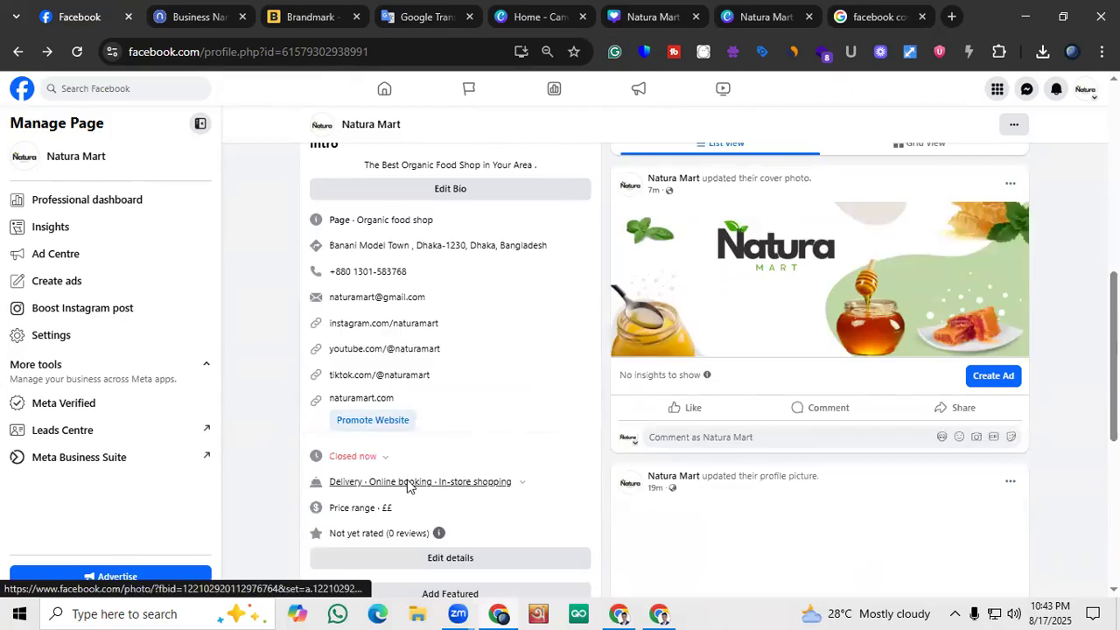
scroll(409, 490, up, 3)
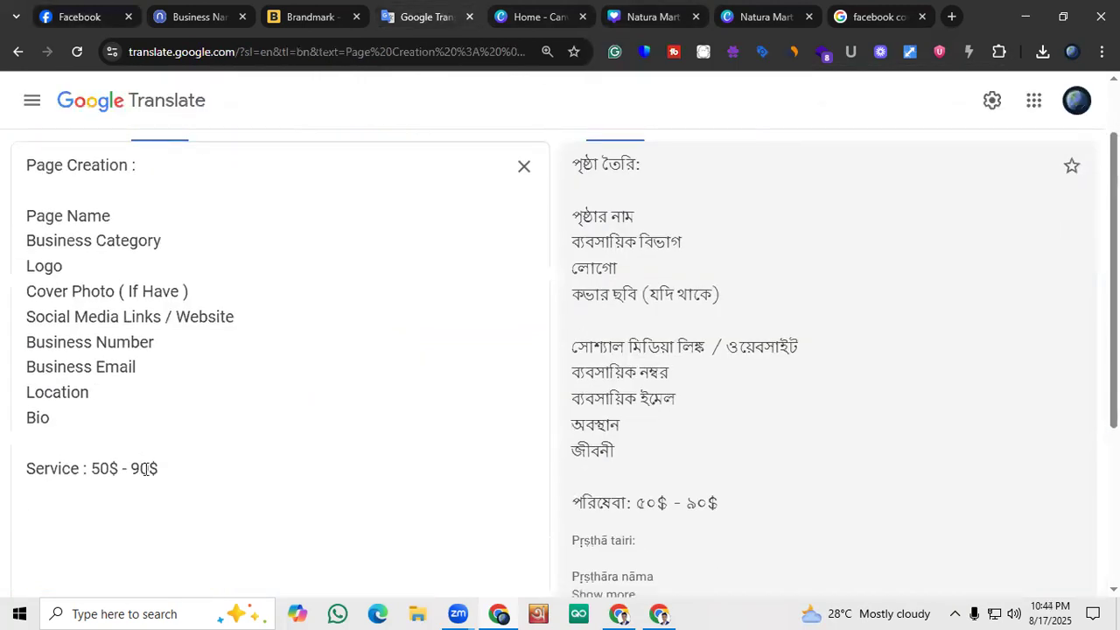
Return to the Google Translate notes, highlight the entire checklist with the service price, and clear the selection
drag(162, 468, 13, 160)
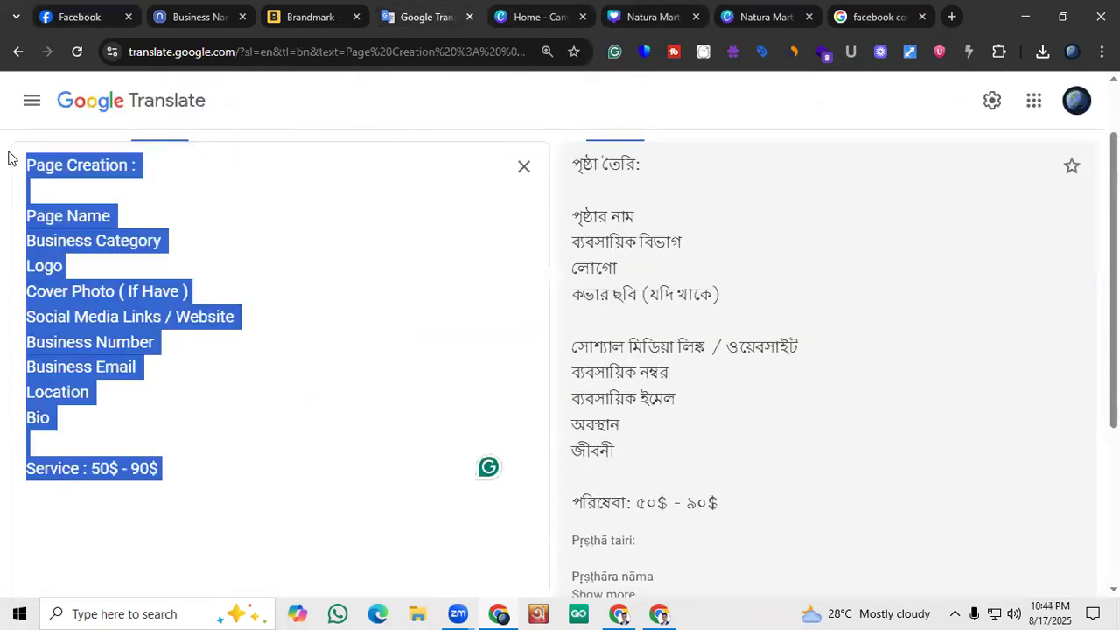
click(91, 343)
scroll(166, 424, up, 2)
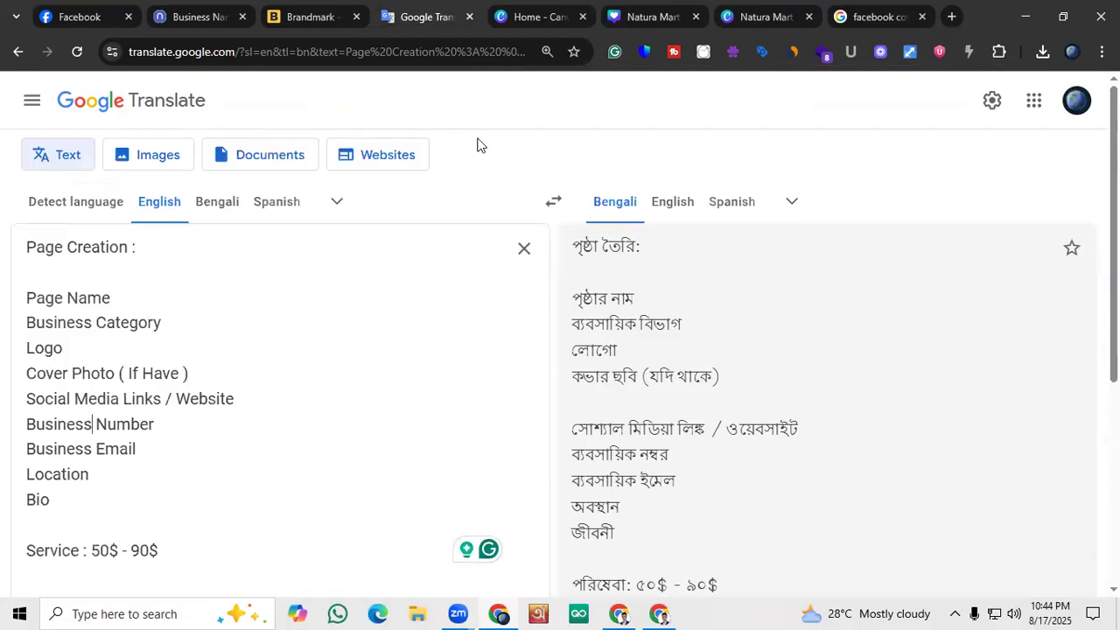
click(480, 145)
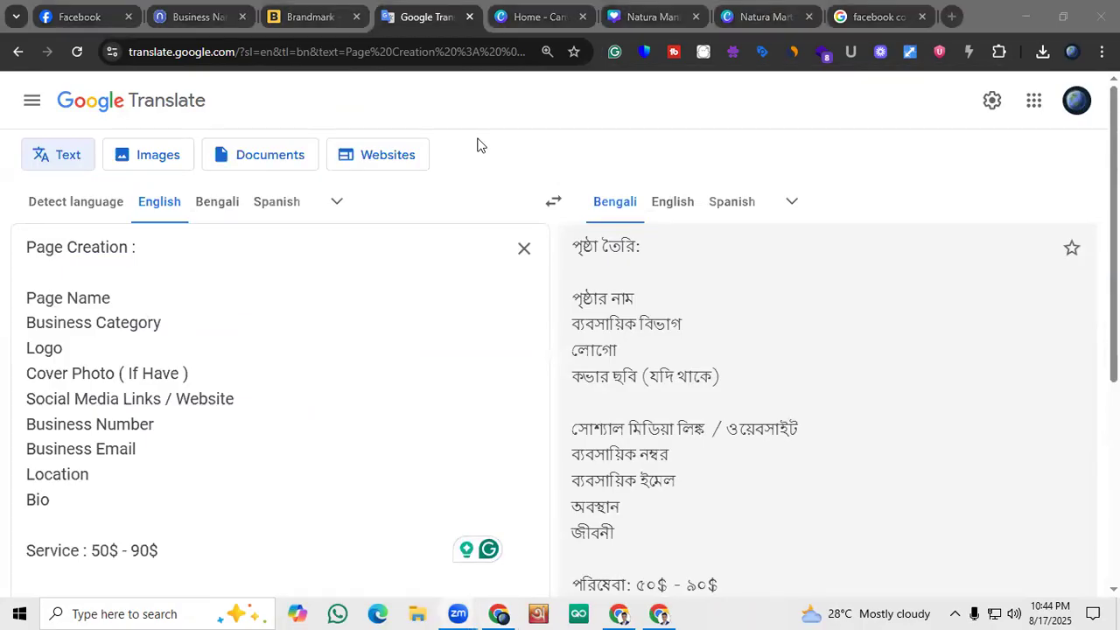